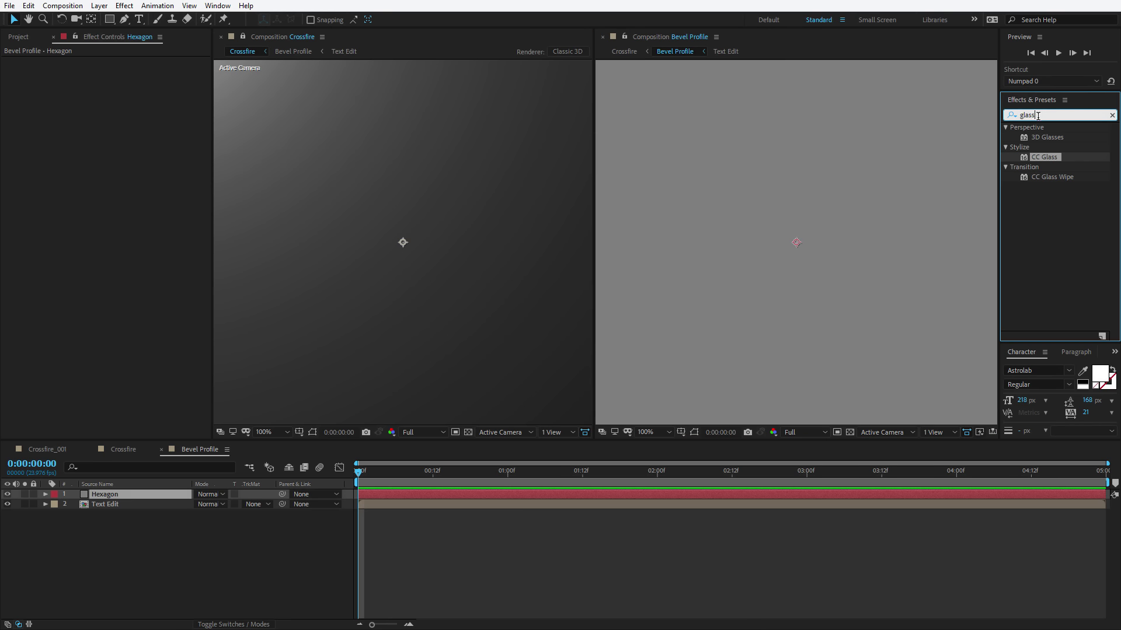
Step: Apply the CC HexTile effect to the Hexagon layer in the Bevel Profile composition
type("hex")
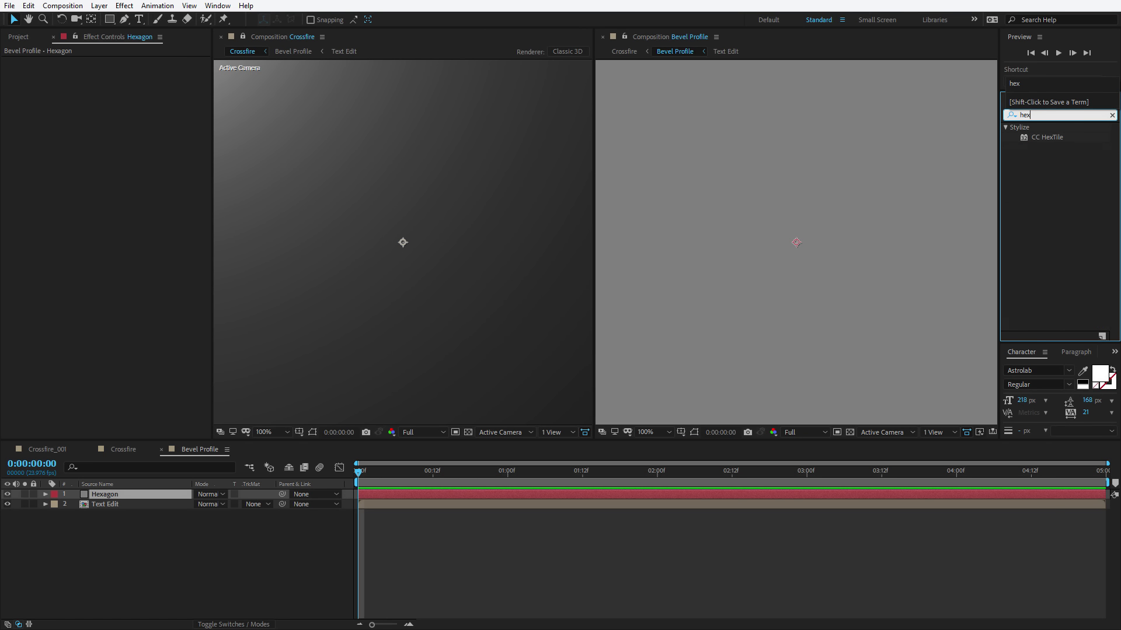
left_click(1051, 137)
left_click_drag(1049, 138, 788, 200)
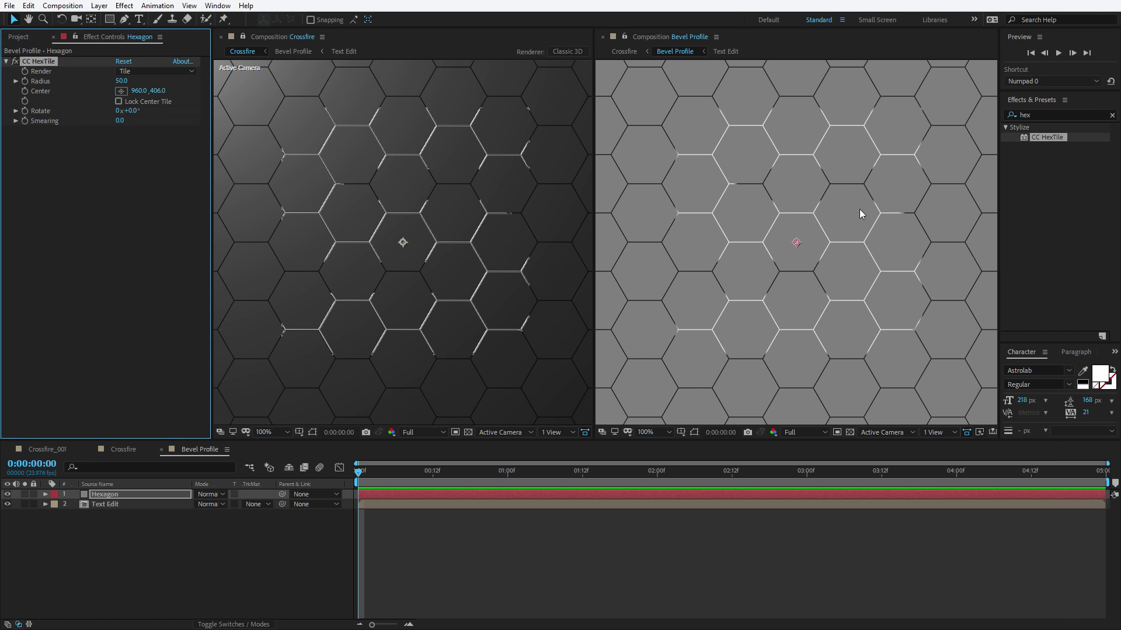
Step: Add an Invert effect to the Hexagon layer with its channel set to Alpha, and make the layer preserve underlying transparency
left_click(1050, 115)
type("invert")
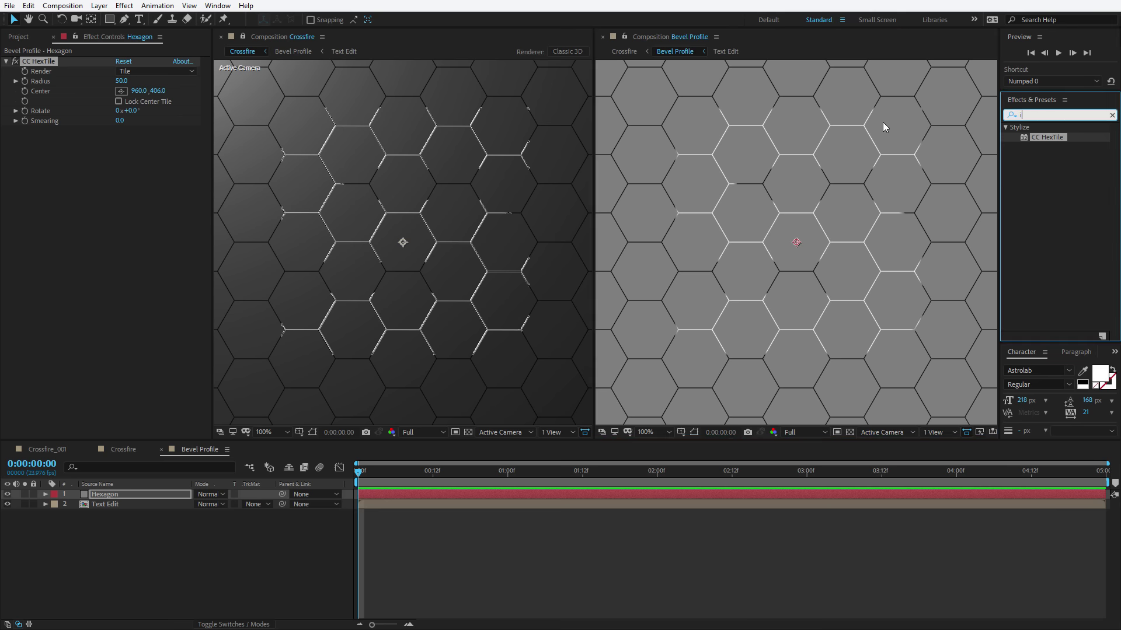
left_click_drag(1053, 177, 826, 190)
left_click(139, 141)
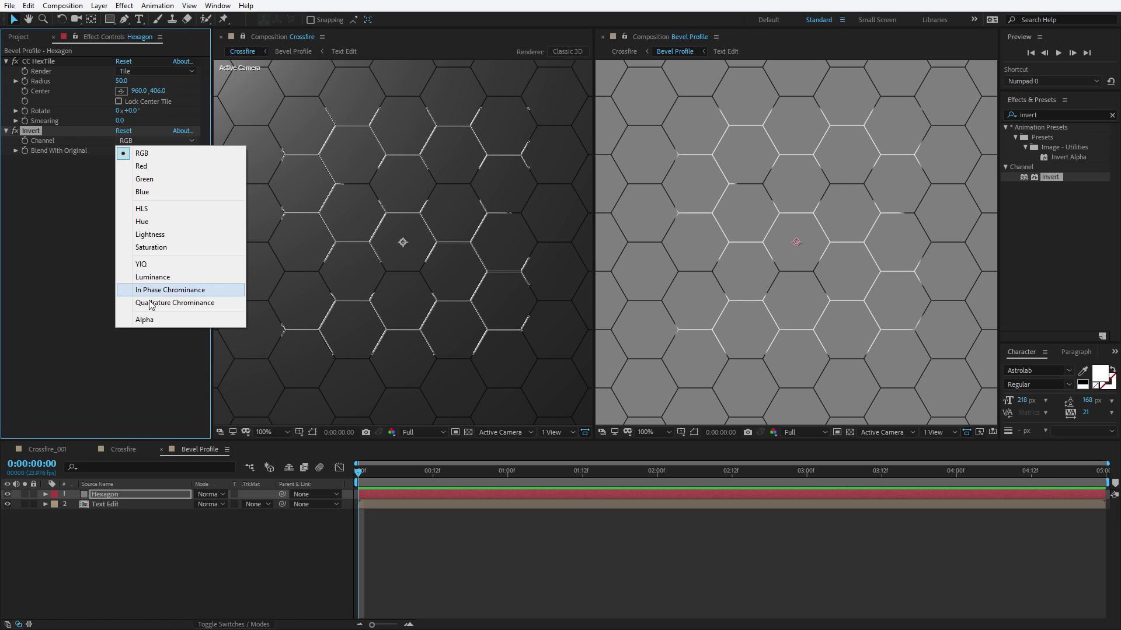
left_click(146, 320)
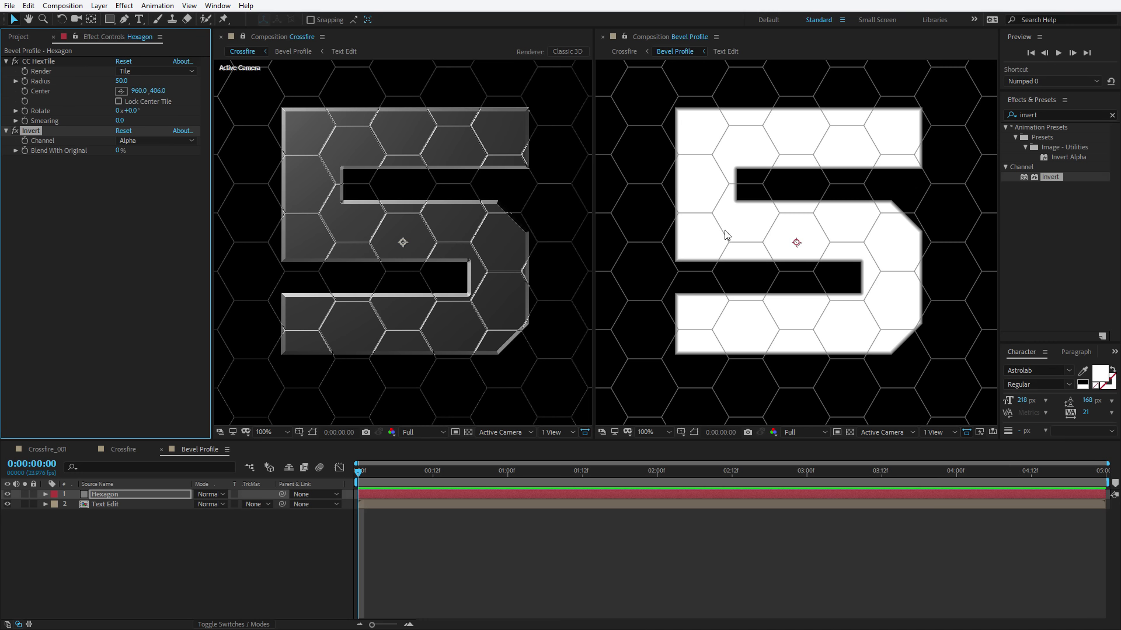
left_click(234, 494)
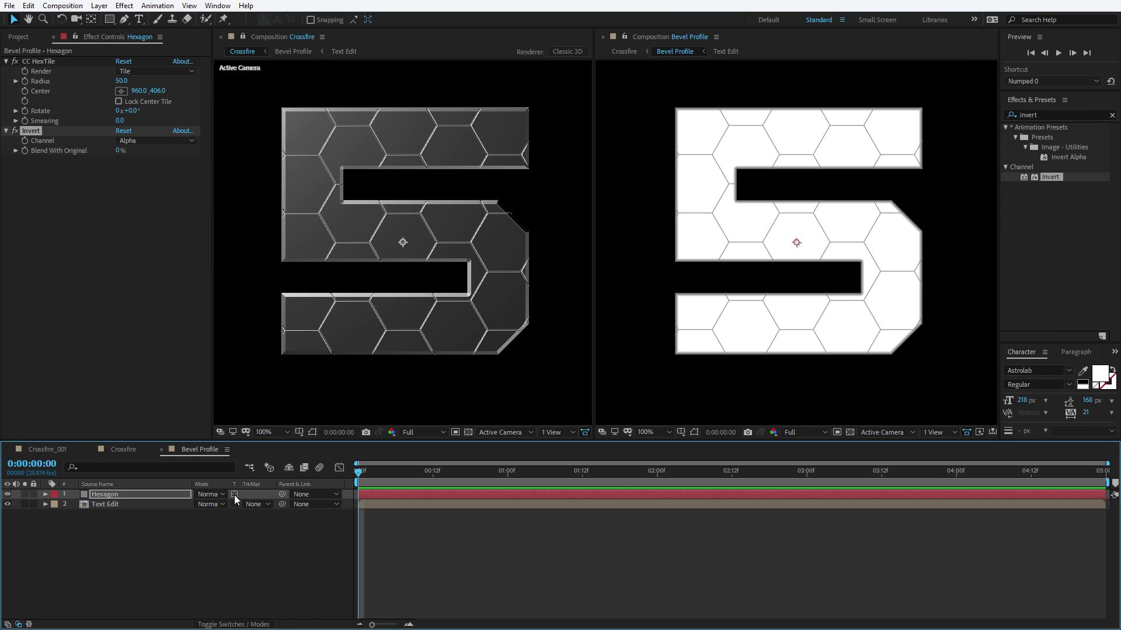
Step: Set the CC HexTile radius to 10
left_click(46, 83)
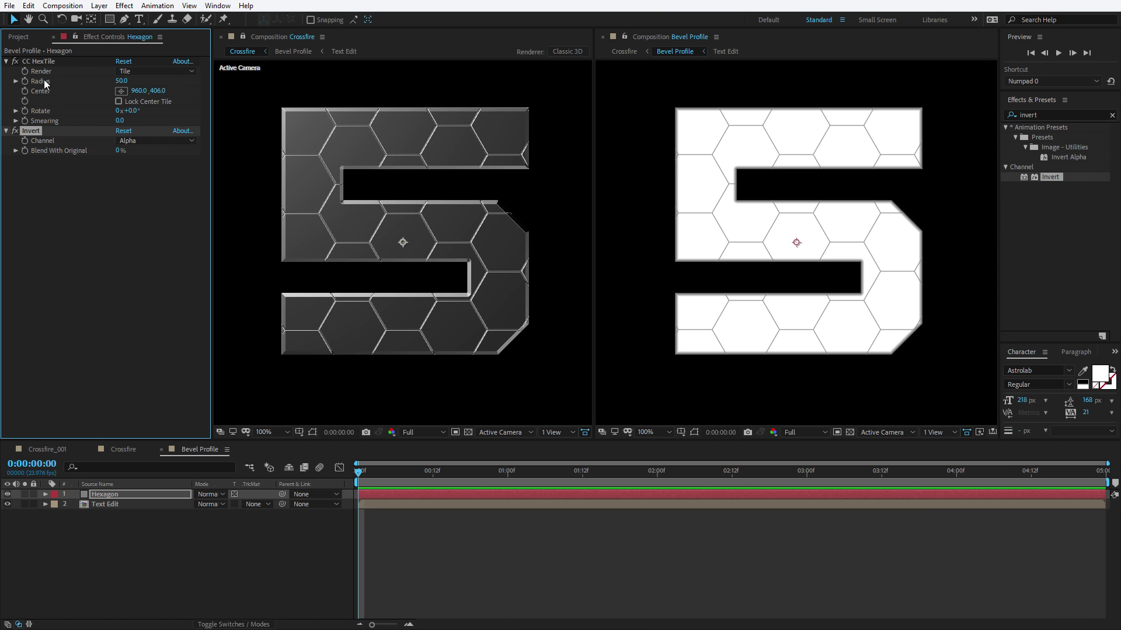
type("10")
key("Return")
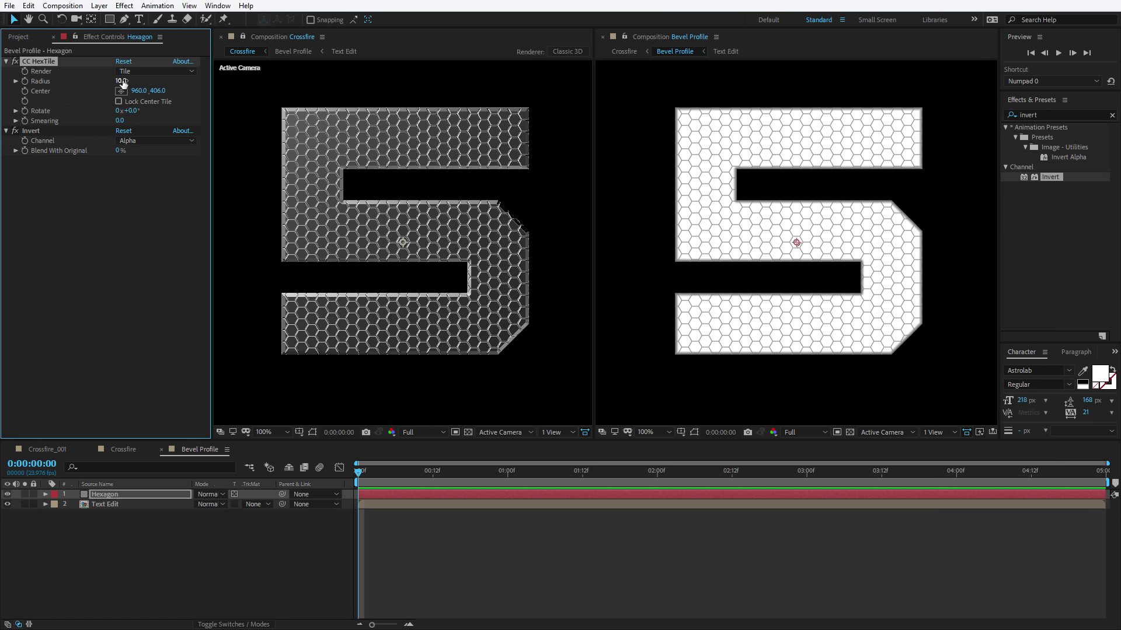
Step: Lower the Hexagon layer's opacity to 5%
left_click(117, 499)
key("t")
left_click_drag(198, 504, 193, 507)
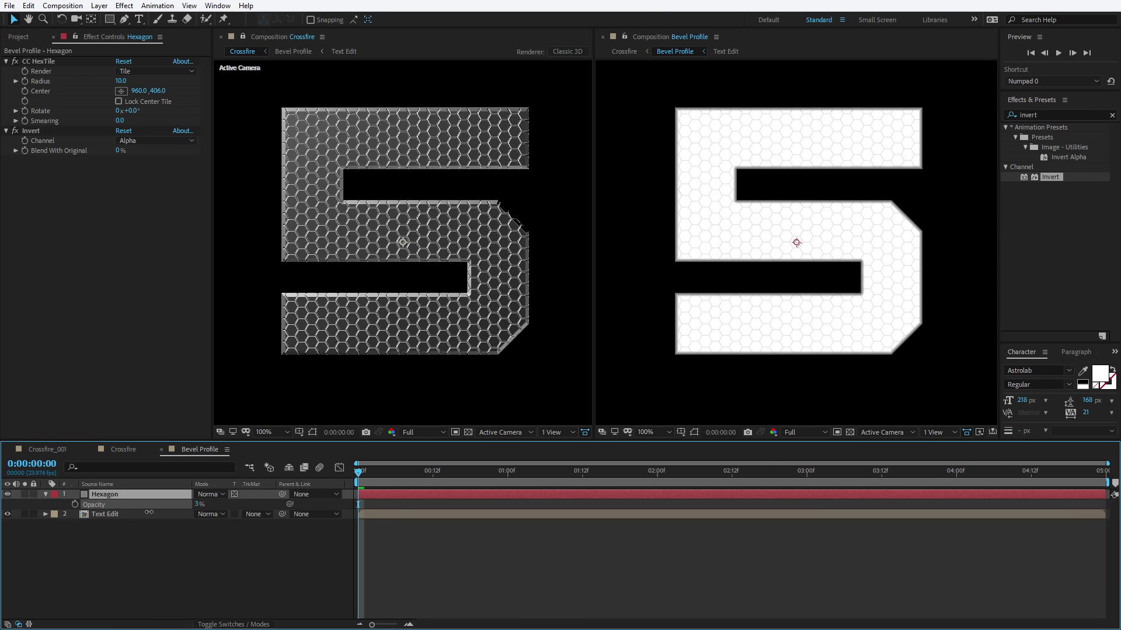
left_click(198, 505)
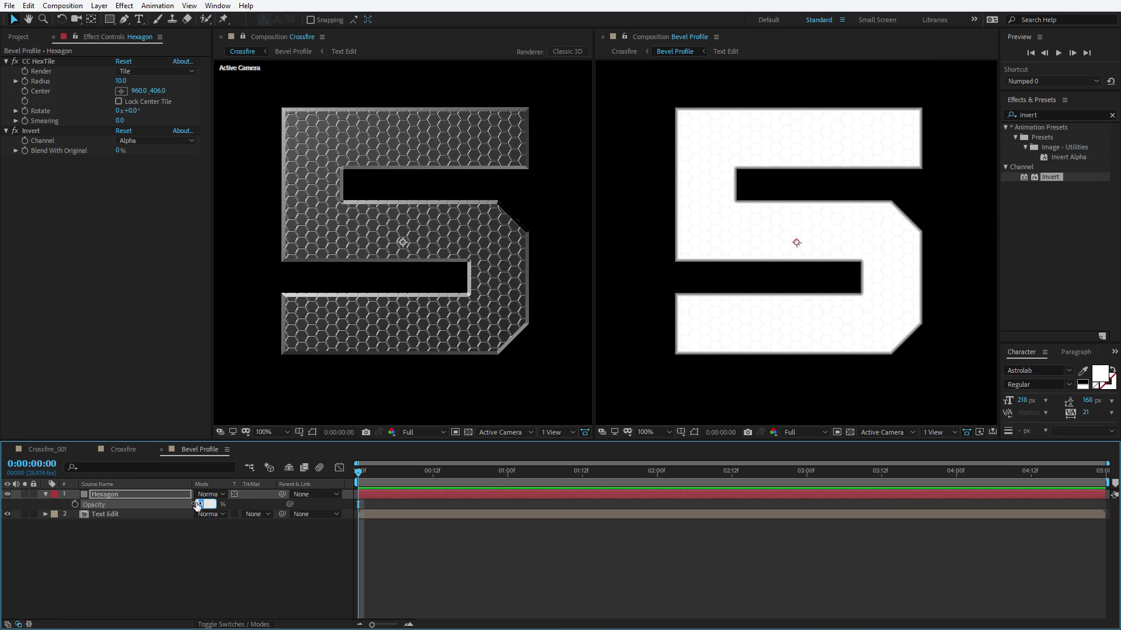
type("5")
key("Return")
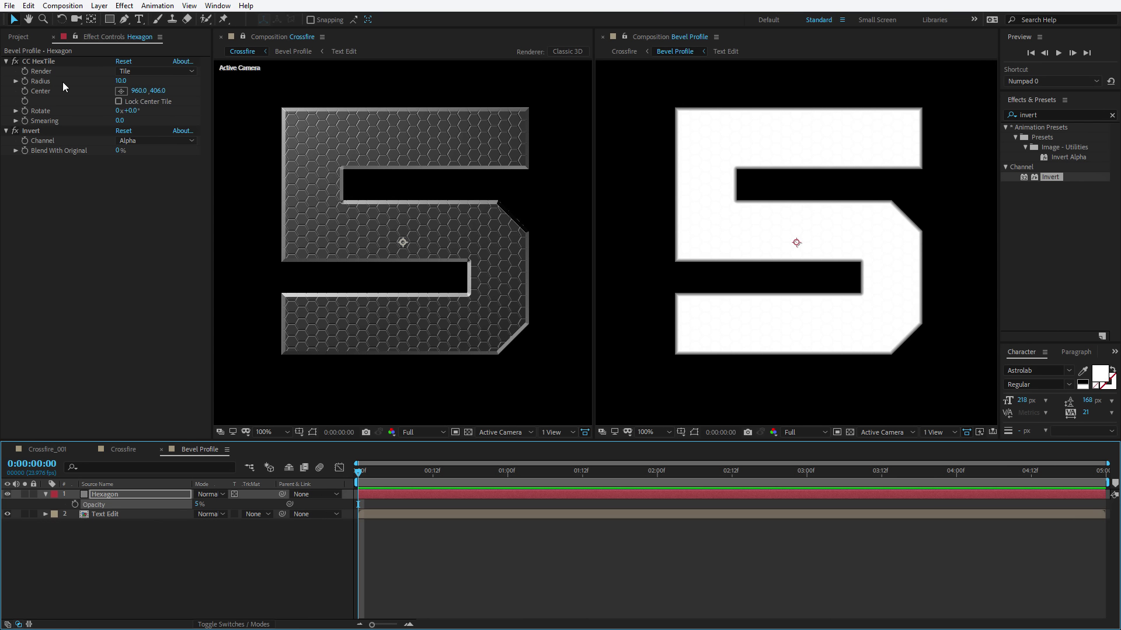
Step: Set the CC HexTile radius on the Hexagon layer to 6
left_click(121, 80)
type("6")
key("Return")
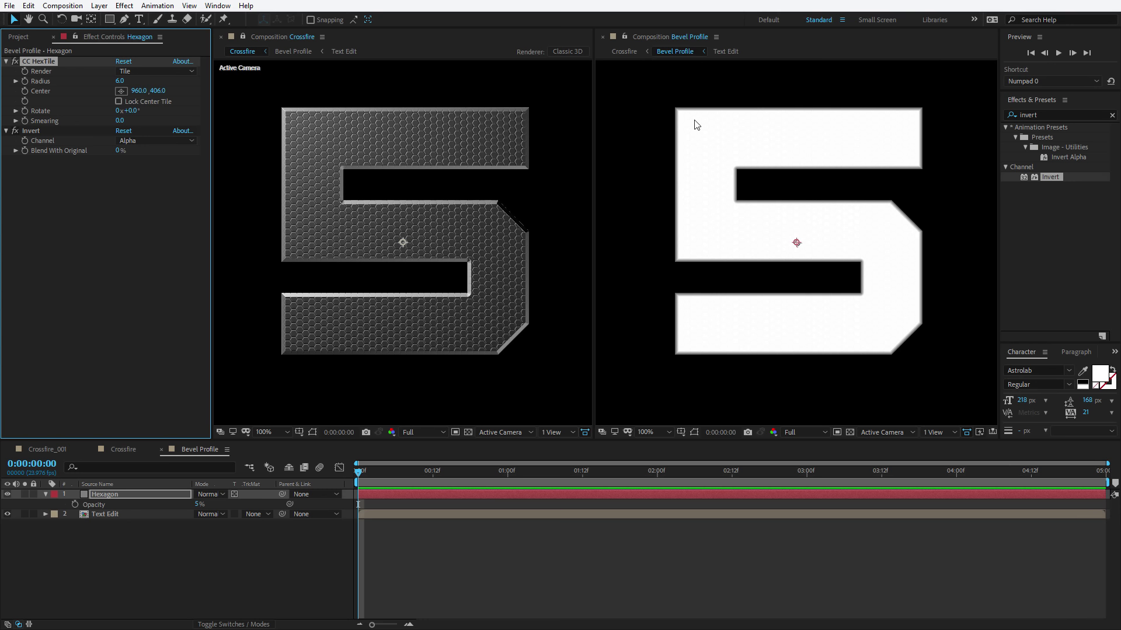
Step: Edit the Text Edit layer's Inner Glow gradient to run from black at 0% to a white stop at about 67.8%
left_click(46, 514)
left_click(56, 535)
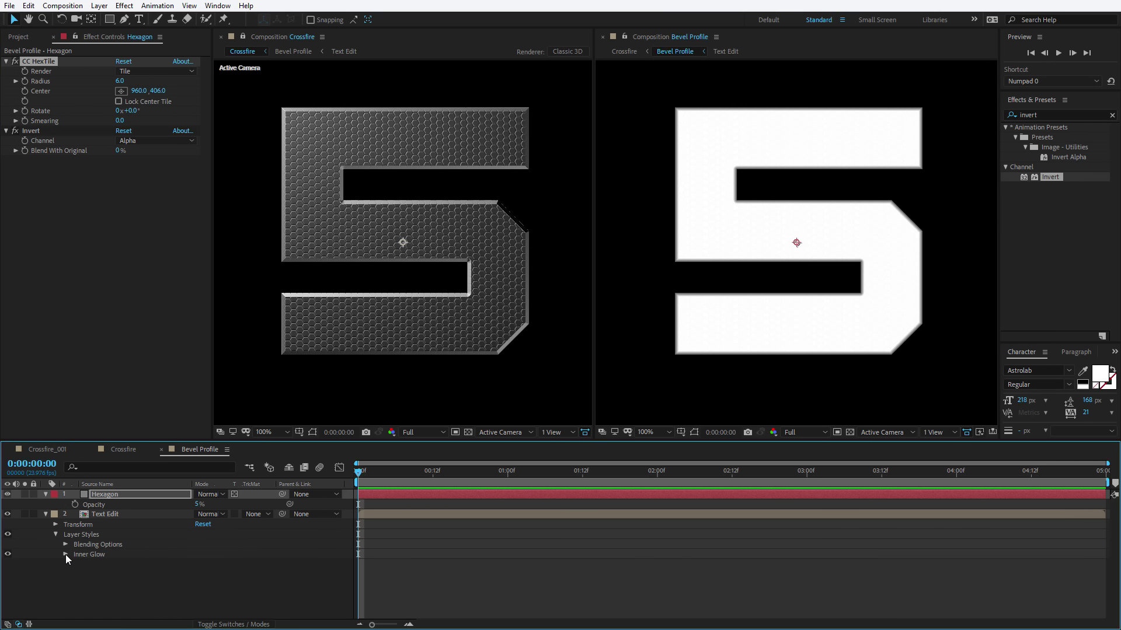
left_click(66, 554)
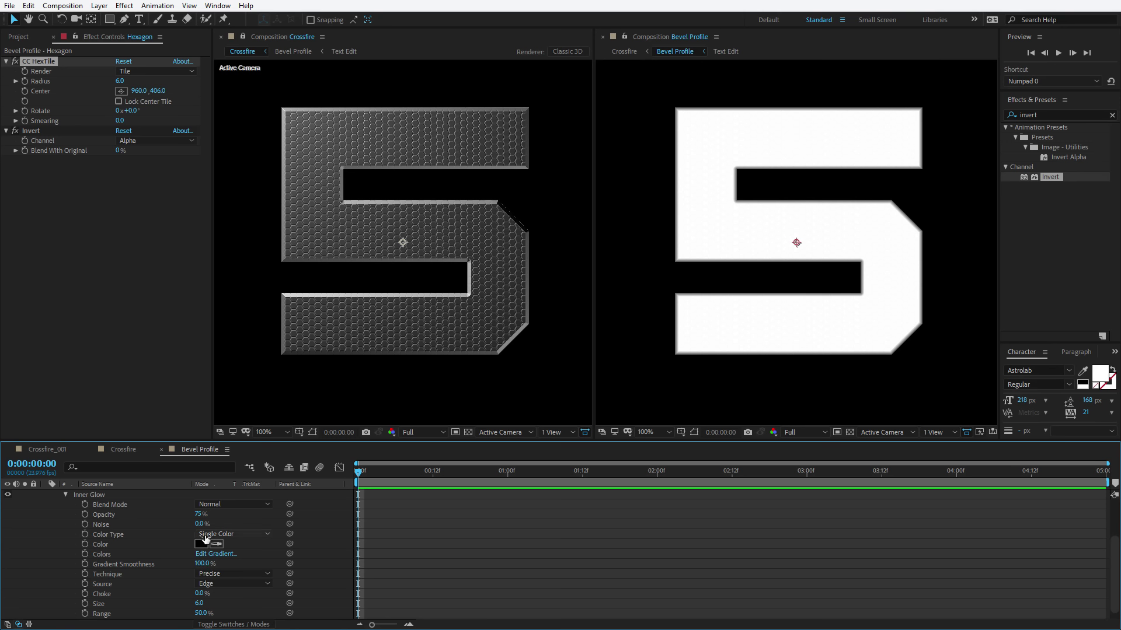
left_click(226, 554)
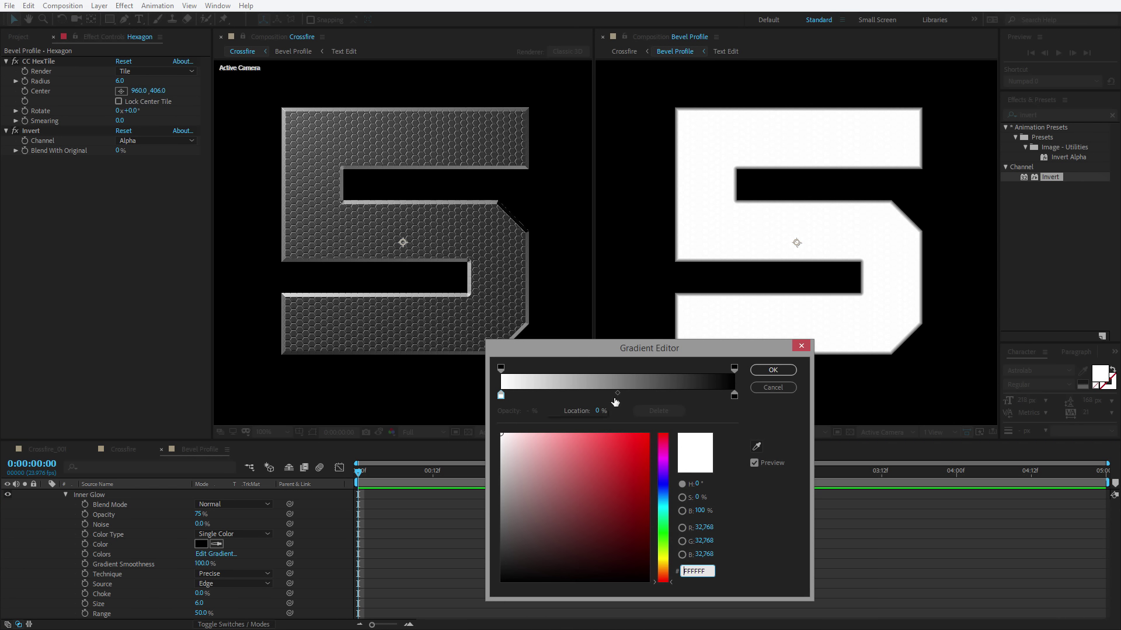
mouse_move(736, 396)
left_mouse_down()
mouse_move(562, 396)
mouse_move(736, 402)
left_mouse_up()
left_click_drag(562, 399, 501, 396)
left_click_drag(731, 397, 659, 396)
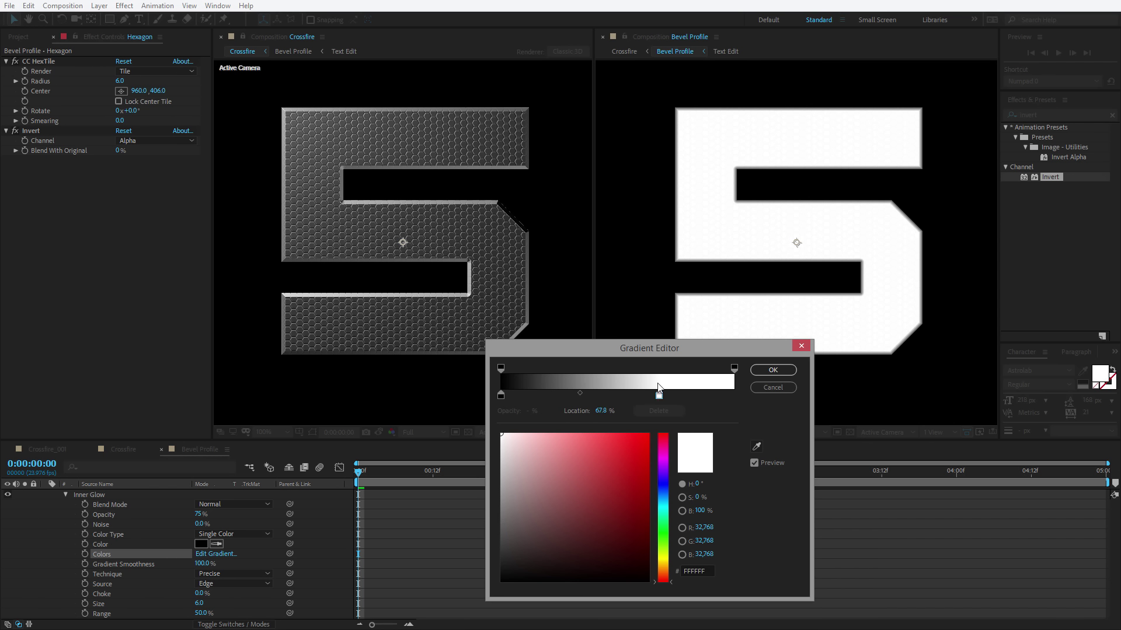
Step: Add a gray stop (ABABAB) at 100% of the Inner Glow gradient and accept the gradient
left_click(729, 397)
left_click_drag(555, 477, 488, 482)
left_click_drag(729, 397, 735, 397)
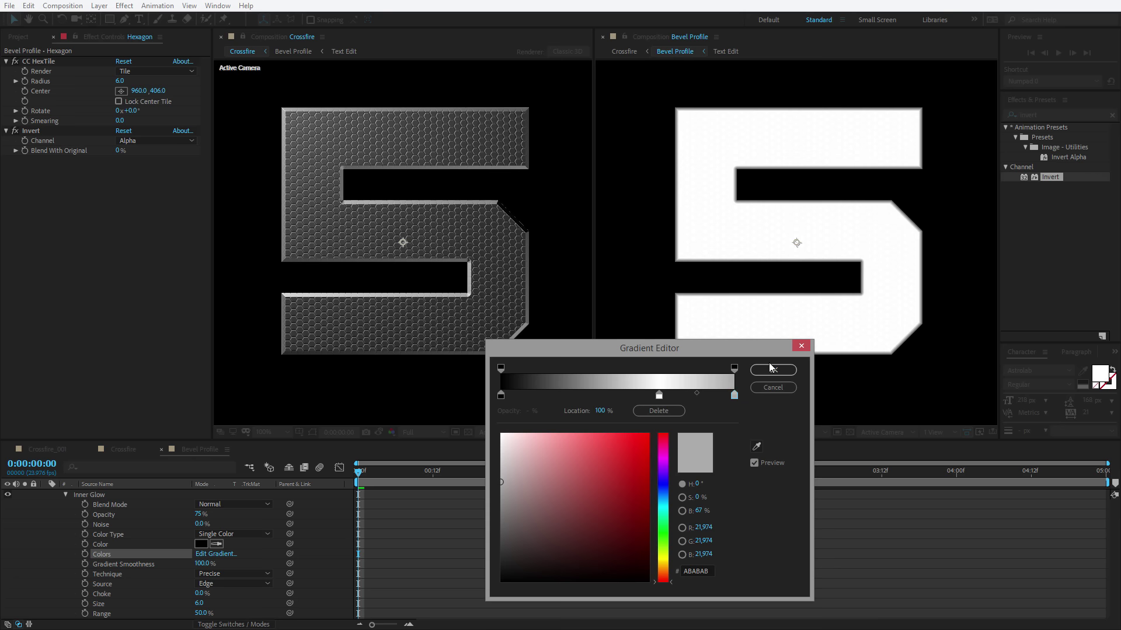
left_click(772, 369)
Step: Set the Inner Glow's color type to Gradient, and try a larger glow size before undoing that size change
left_click(233, 534)
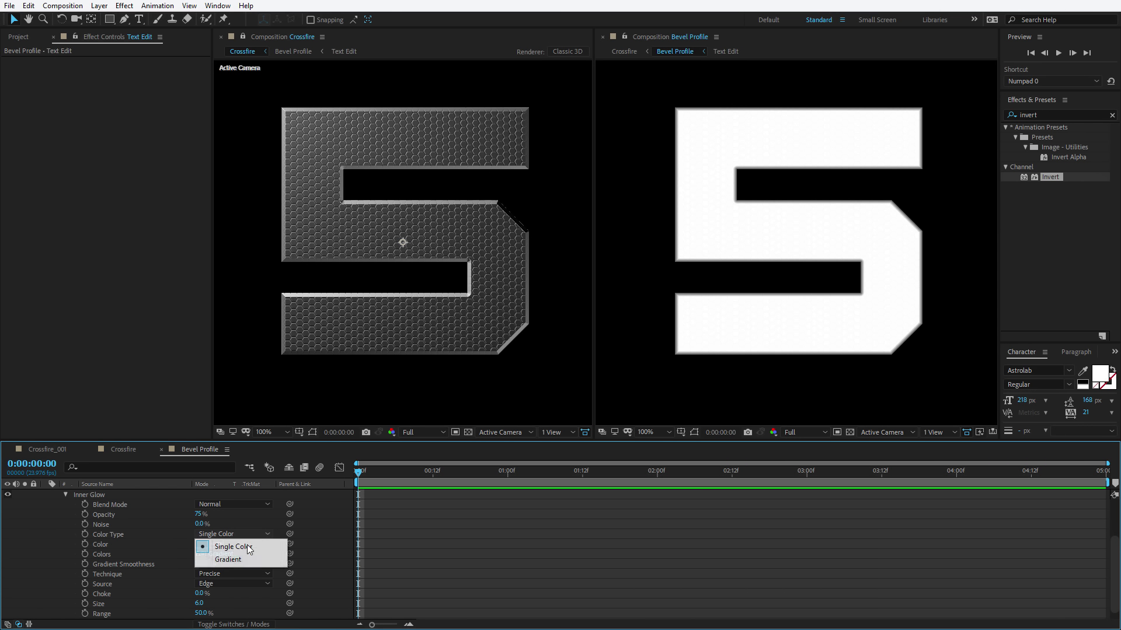
left_click(224, 557)
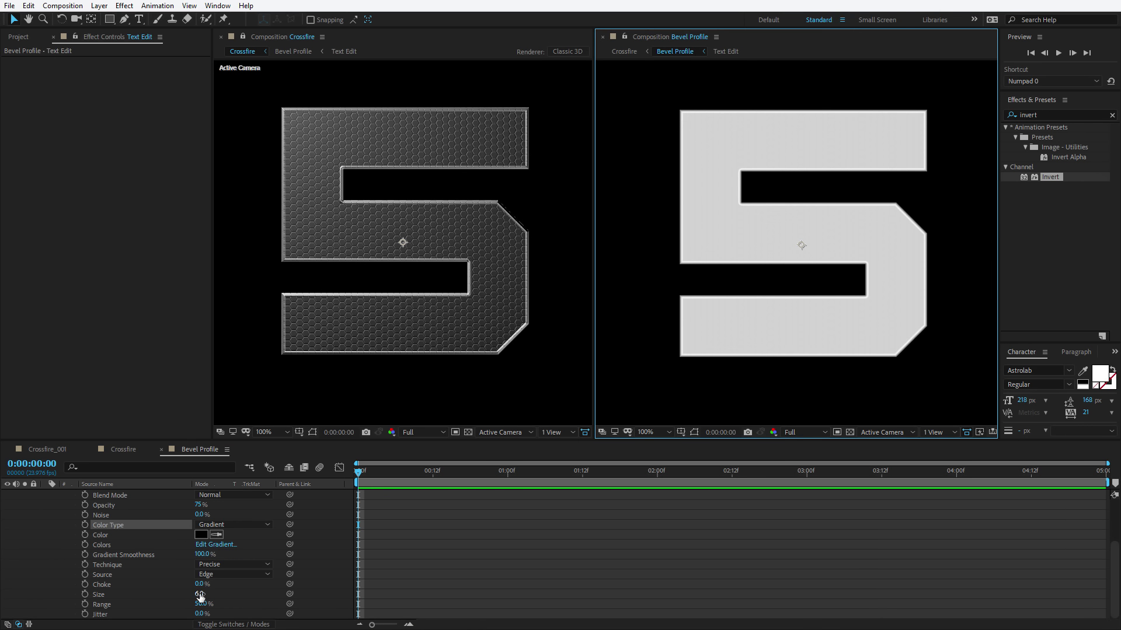
left_click_drag(200, 595, 216, 595)
key("ctrl+z")
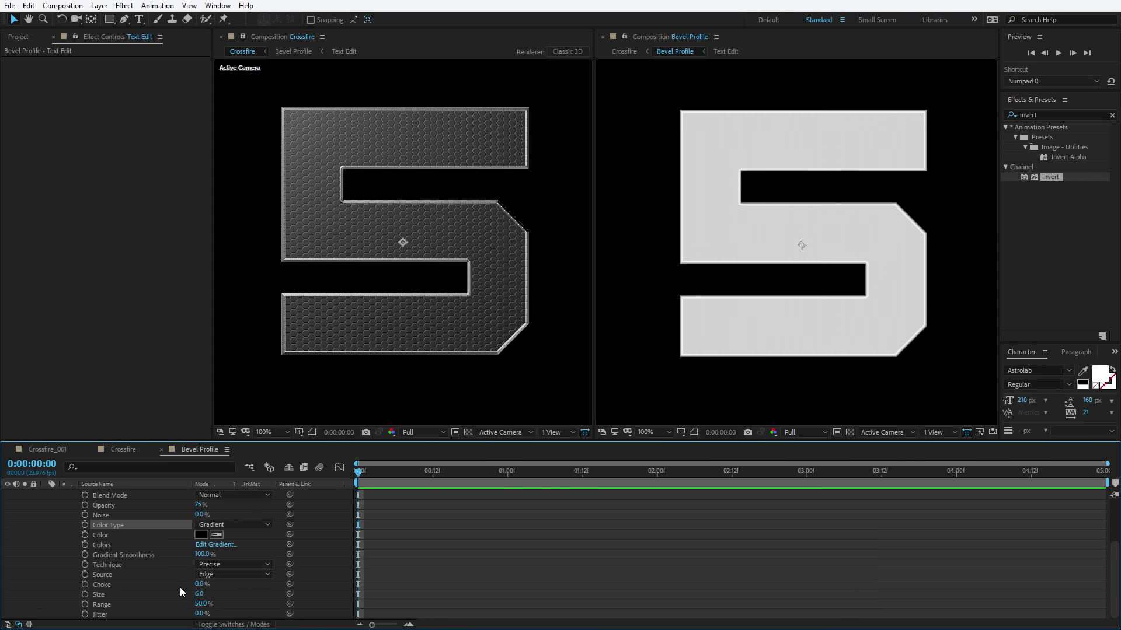
Step: Collapse the Text Edit layer and add Cement_Grunge.jpg as the top layer of the Bevel Profile composition
scroll(180, 587, "up", 10)
left_click(46, 514)
left_click(18, 36)
left_click_drag(58, 187, 820, 253)
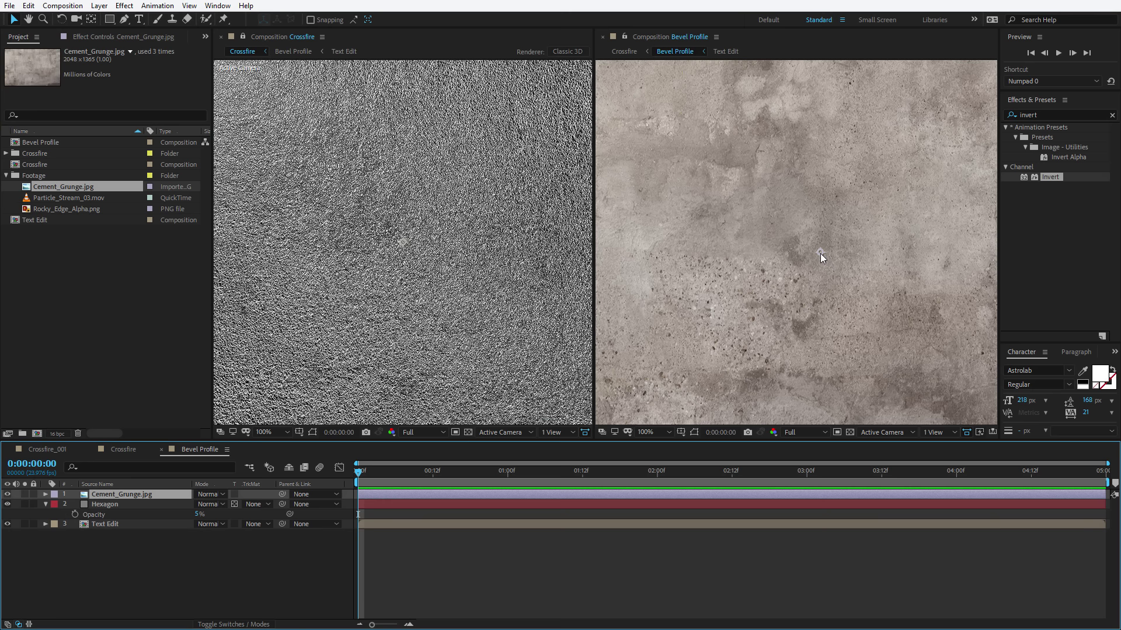
Step: Apply a Curves effect to the Cement_Grunge.jpg layer
double_click(1022, 117)
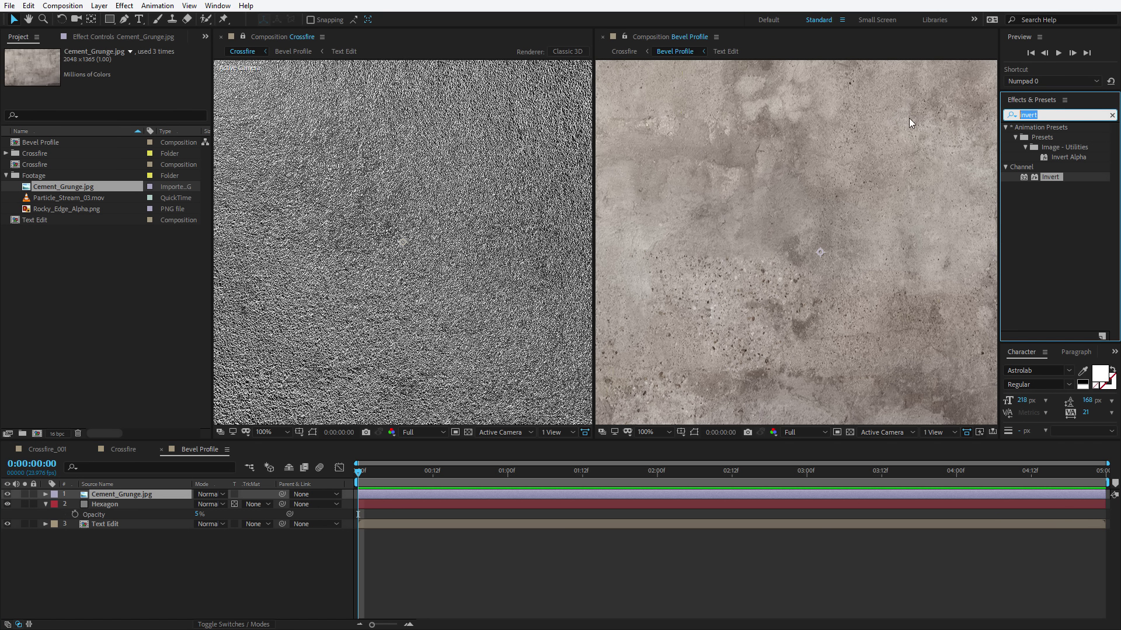
type("cur")
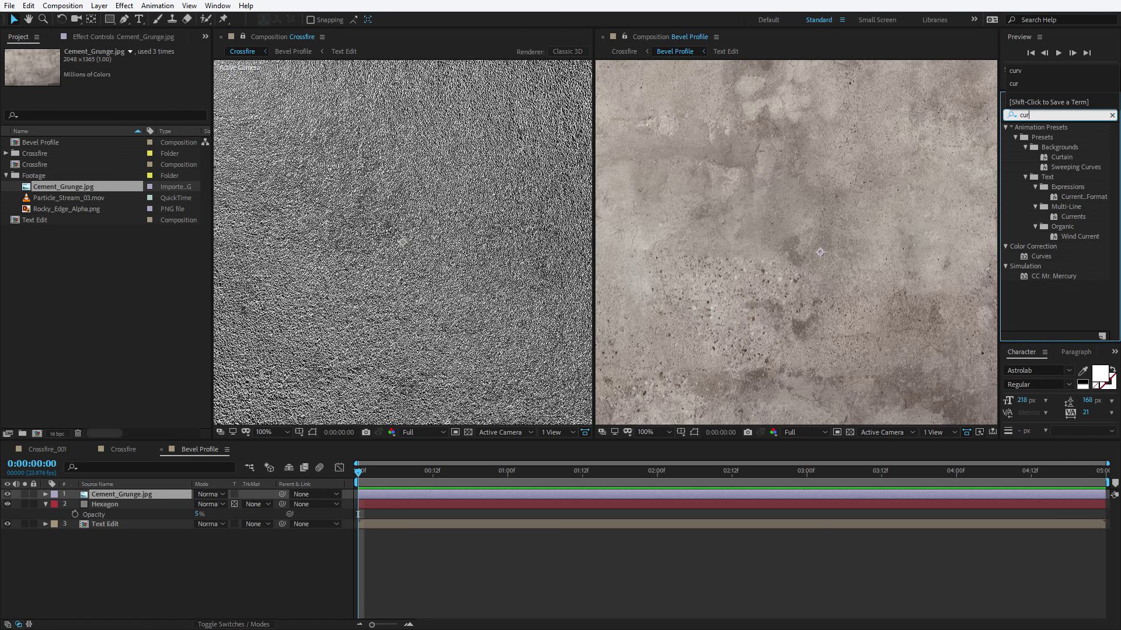
double_click(1036, 257)
Step: Set the Cement_Grunge.jpg layer's blending mode to Multiply and make it preserve underlying transparency
left_click(210, 494)
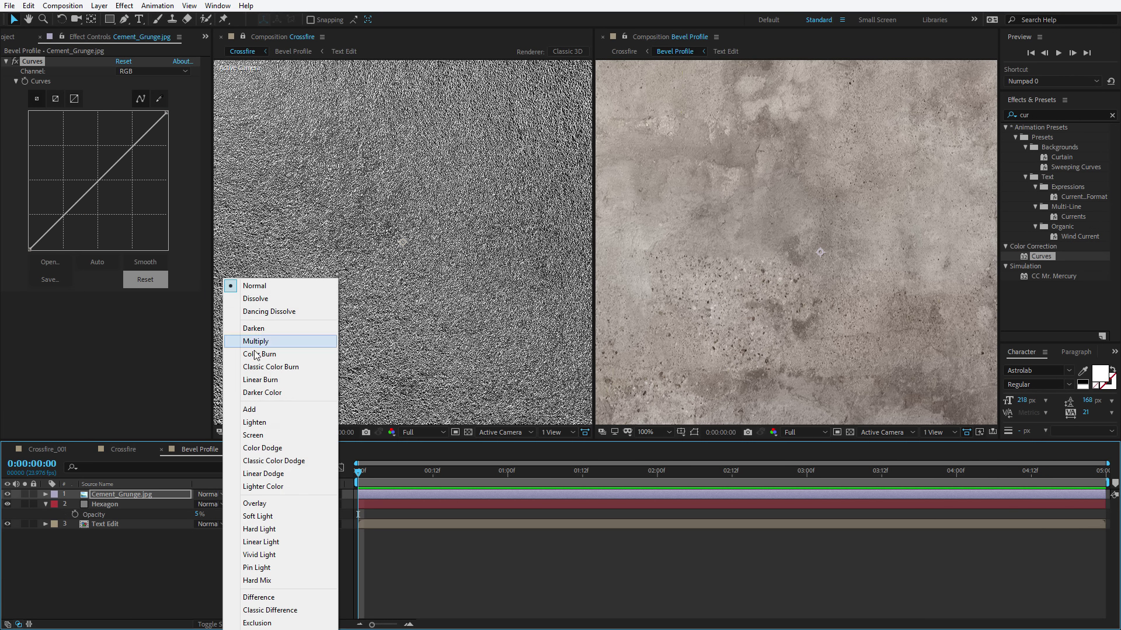
left_click(272, 341)
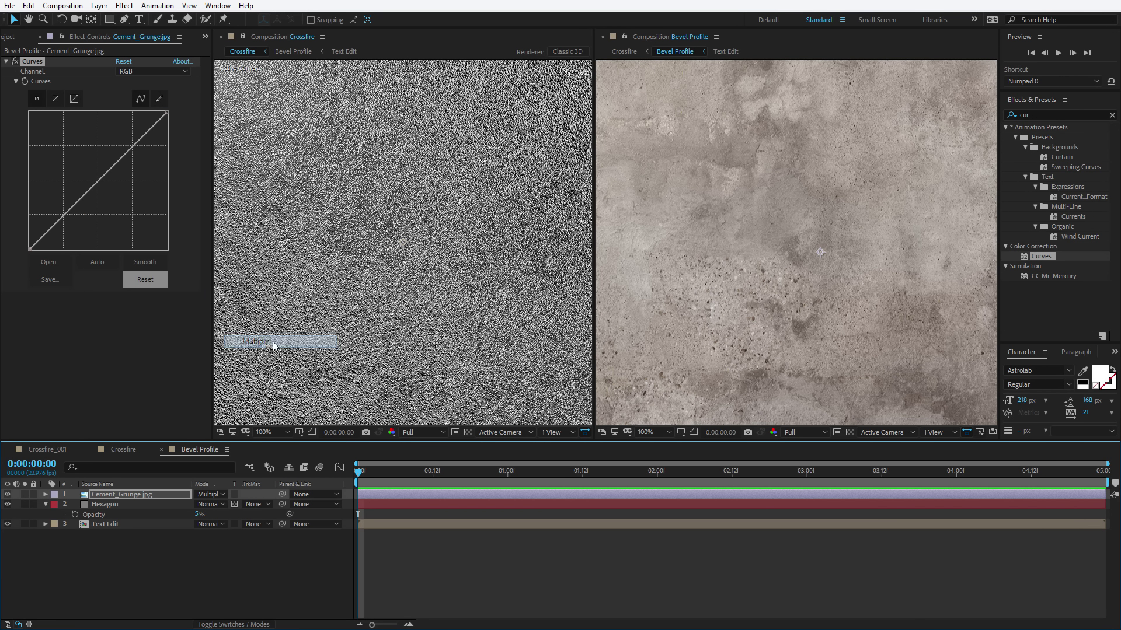
left_click(235, 494)
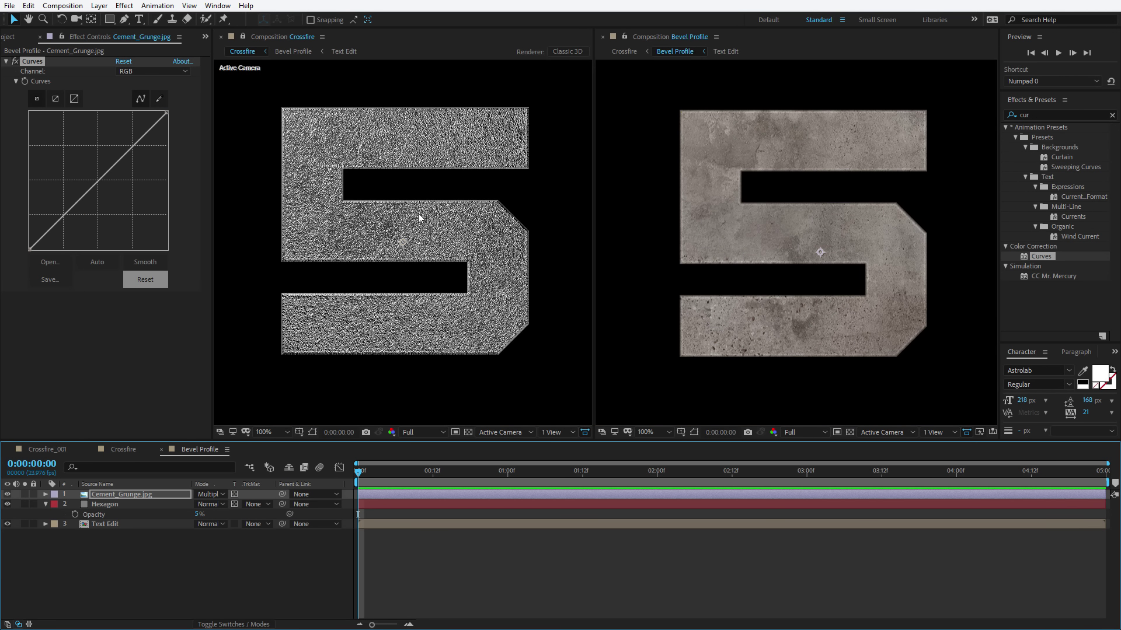
Step: Flatten the cement layer's RGB curve by bringing both end points to mid-height, and add a central point
left_click_drag(29, 249, 28, 182)
left_click_drag(166, 111, 174, 178)
left_click(101, 182)
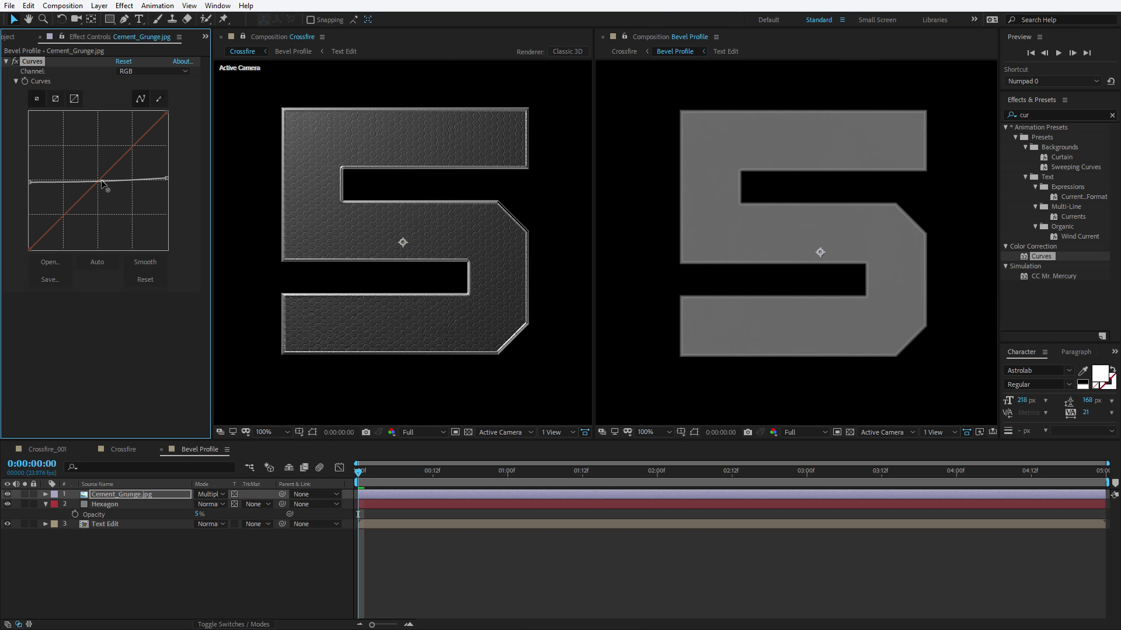
Step: Add points along the flattened curve to give it slight waves, hiding the Hexagon layer to judge the cement texture
left_click(128, 185)
left_click(147, 182)
left_click(113, 182)
left_click_drag(129, 183, 91, 182)
left_click(7, 504)
left_click_drag(113, 183, 87, 181)
left_click(155, 179)
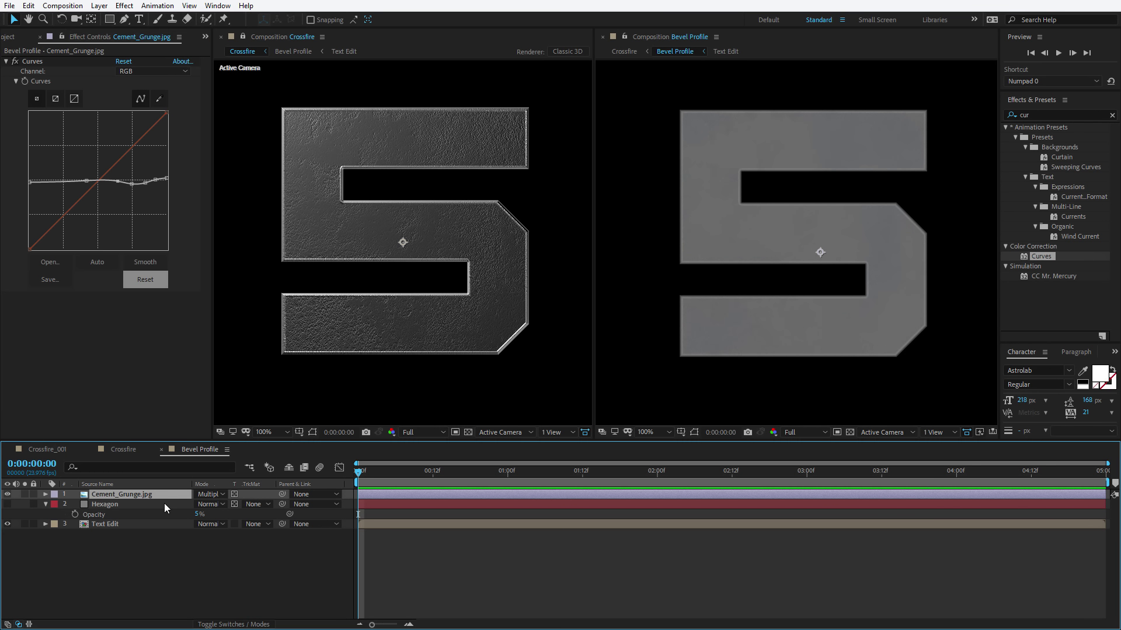
Step: Set the Cement_Grunge.jpg layer's opacity to 20%
key("t")
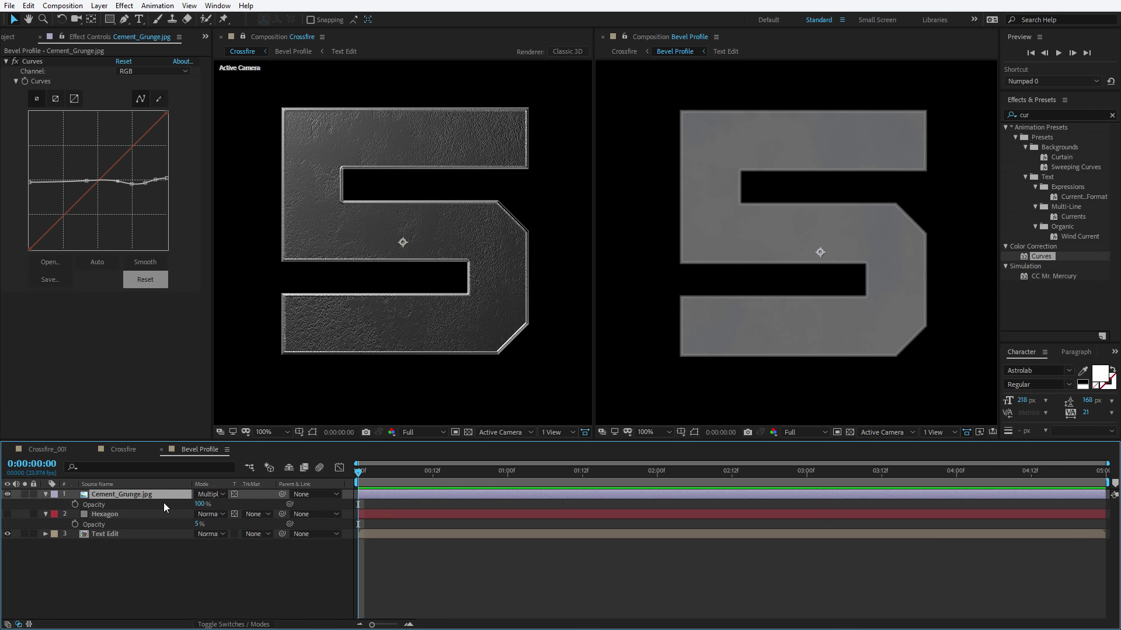
left_click(197, 504)
type("20")
key("Return")
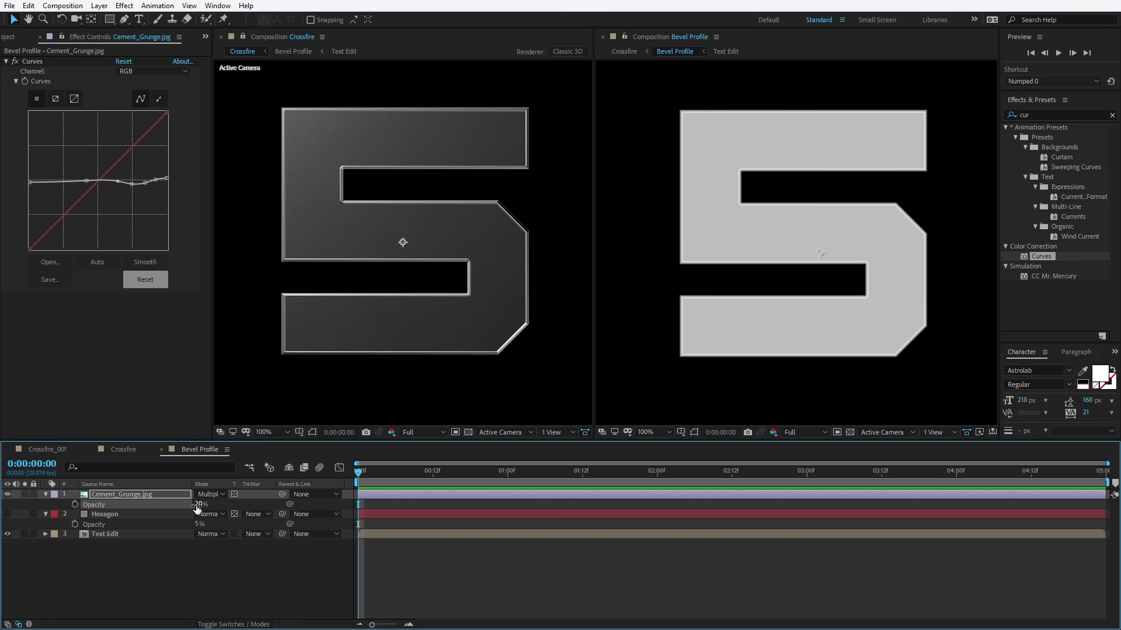
Step: Show the Hexagon layer again and set its opacity to 3%
left_click(9, 515)
left_click(105, 514)
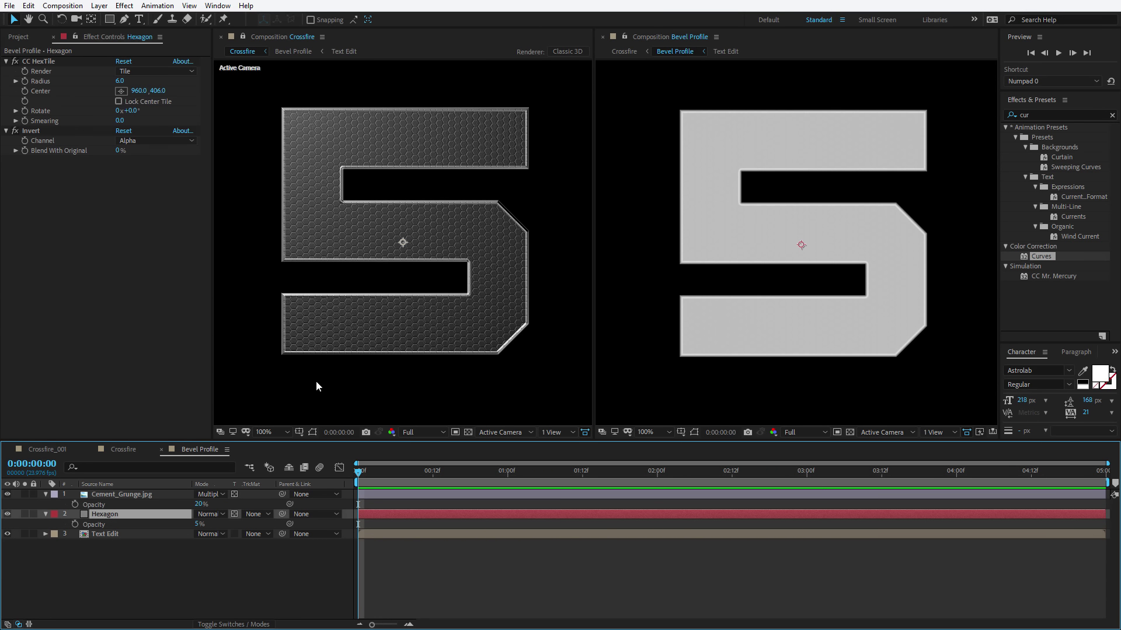
left_click(198, 524)
type("3")
key("Return")
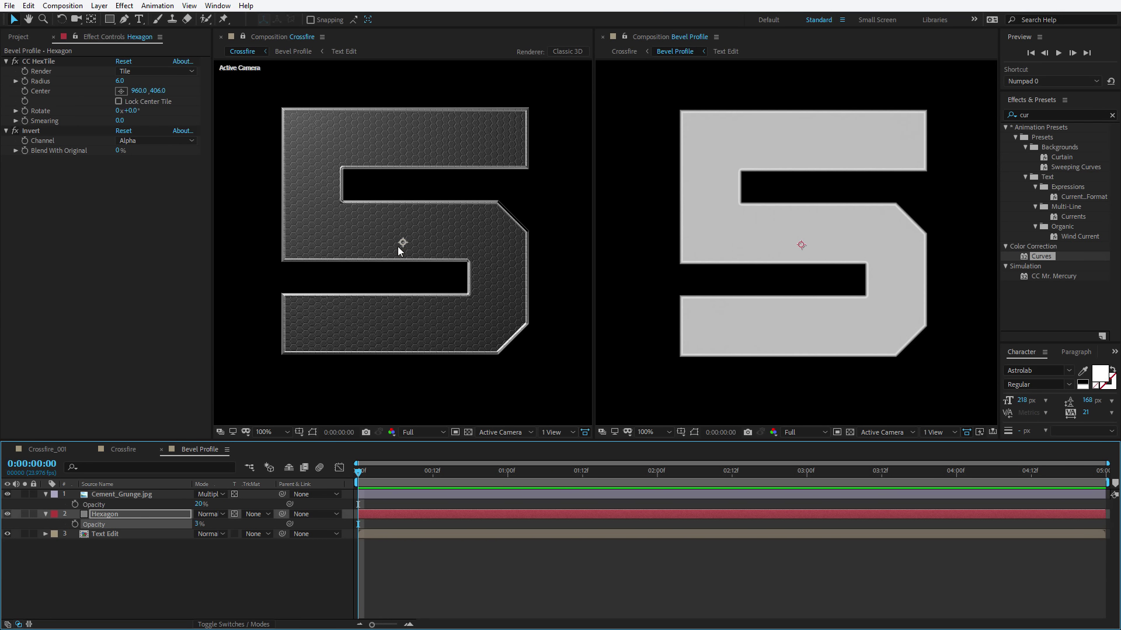
Step: Close the Bevel Profile viewer and add Cement_Grunge.jpg on top of the Crossfire composition's layers, preserving underlying transparency
left_click(602, 37)
left_click(121, 450)
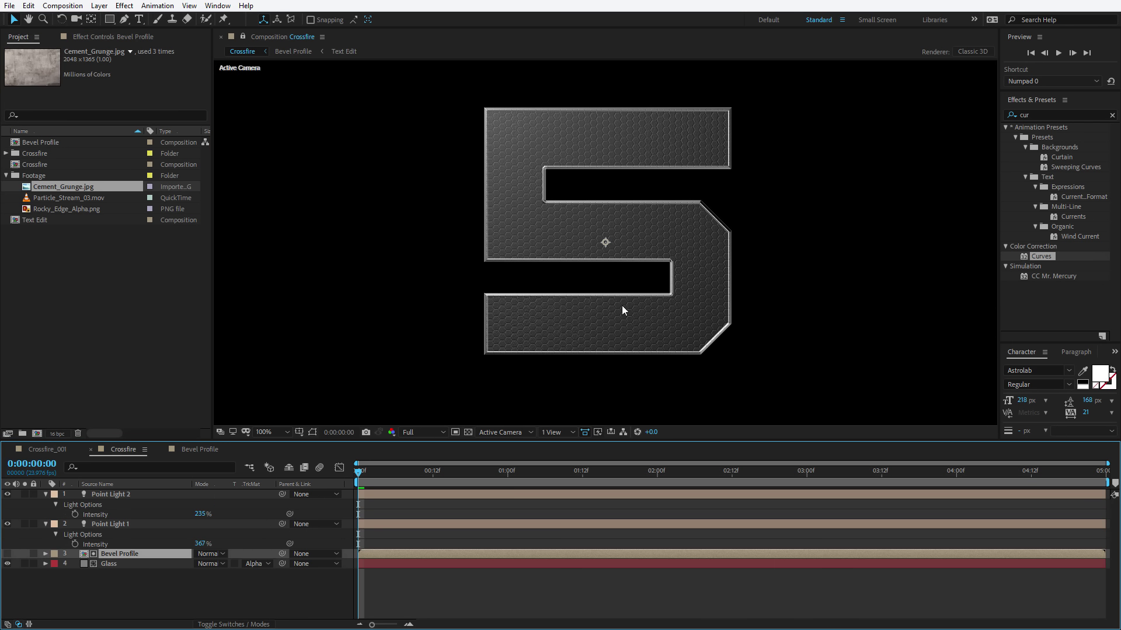
left_click_drag(65, 187, 114, 491)
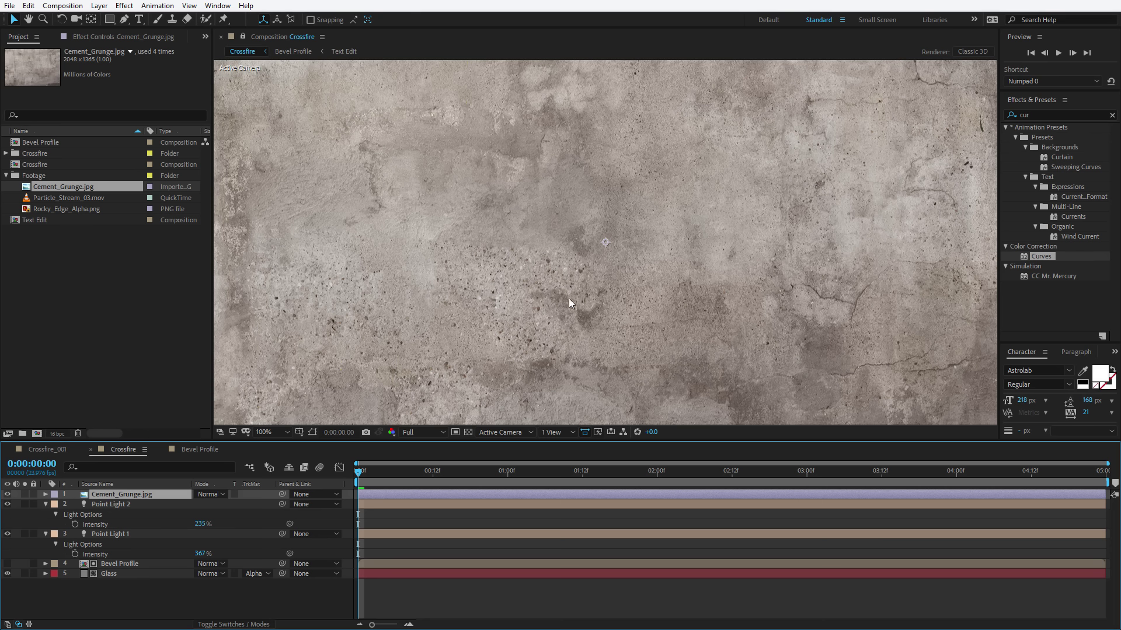
left_click(234, 493)
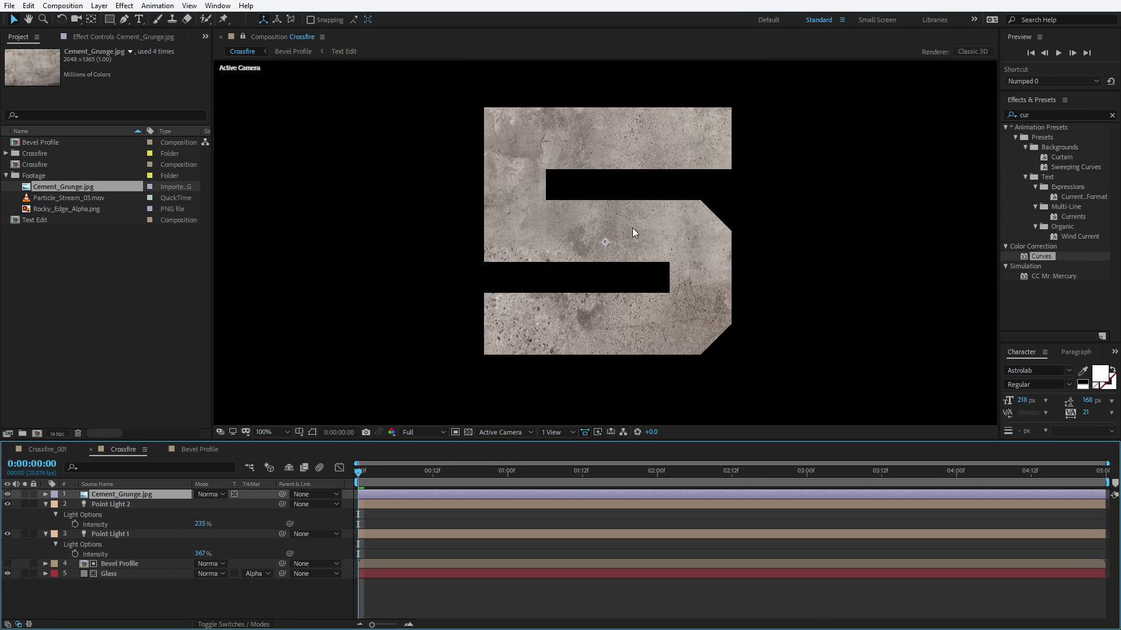
Step: Set the blending mode of the Cement_Grunge.jpg layer to Overlay
left_click(209, 495)
left_click(245, 502)
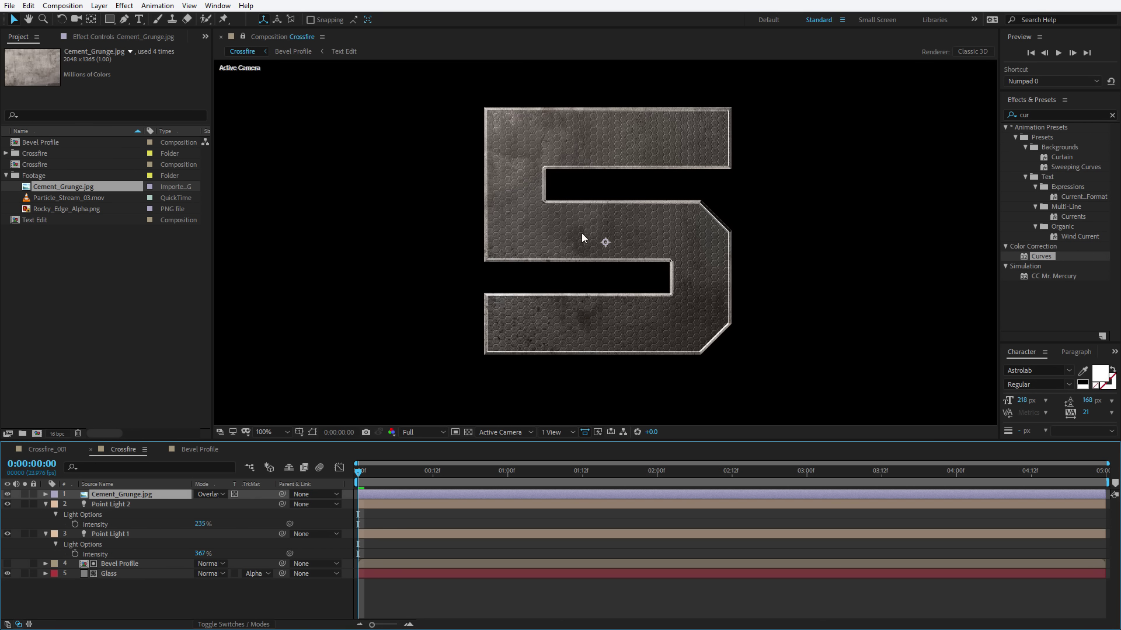
Step: Apply the Tint effect to the Cement_Grunge.jpg layer and reduce its opacity to 67%
left_click(1031, 115)
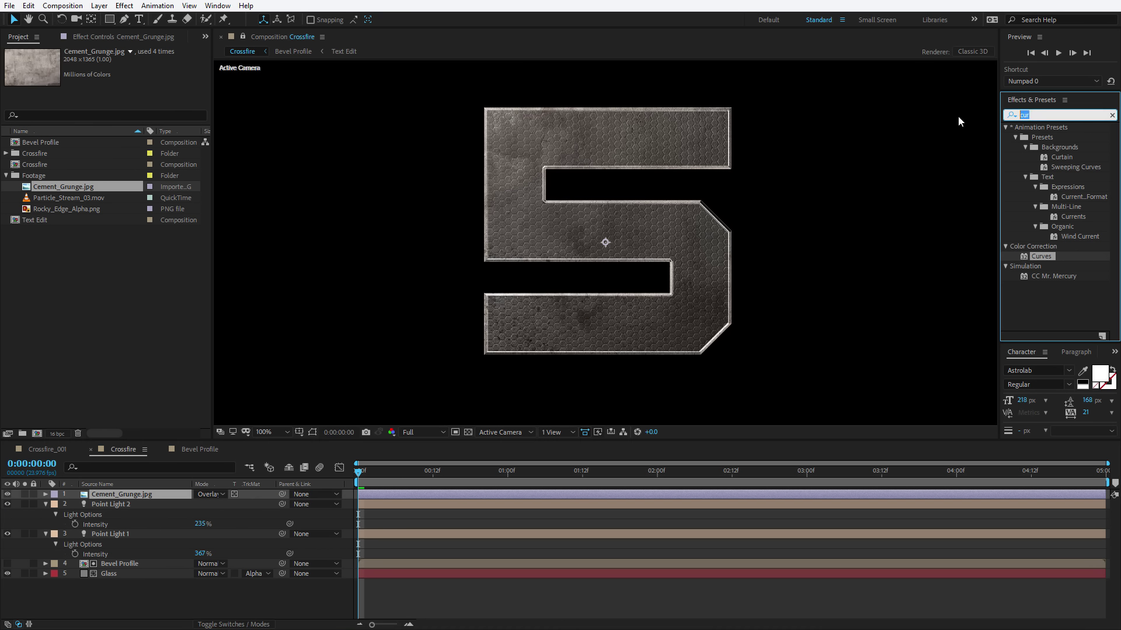
type("tint")
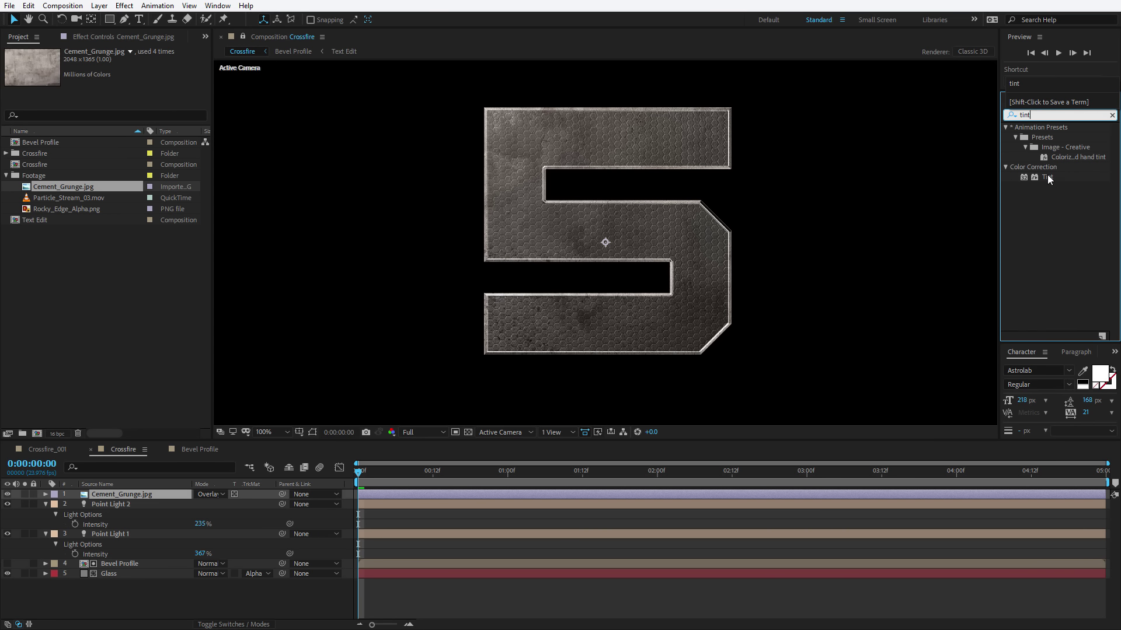
left_click_drag(1048, 177, 162, 508)
left_click(147, 495)
key("t")
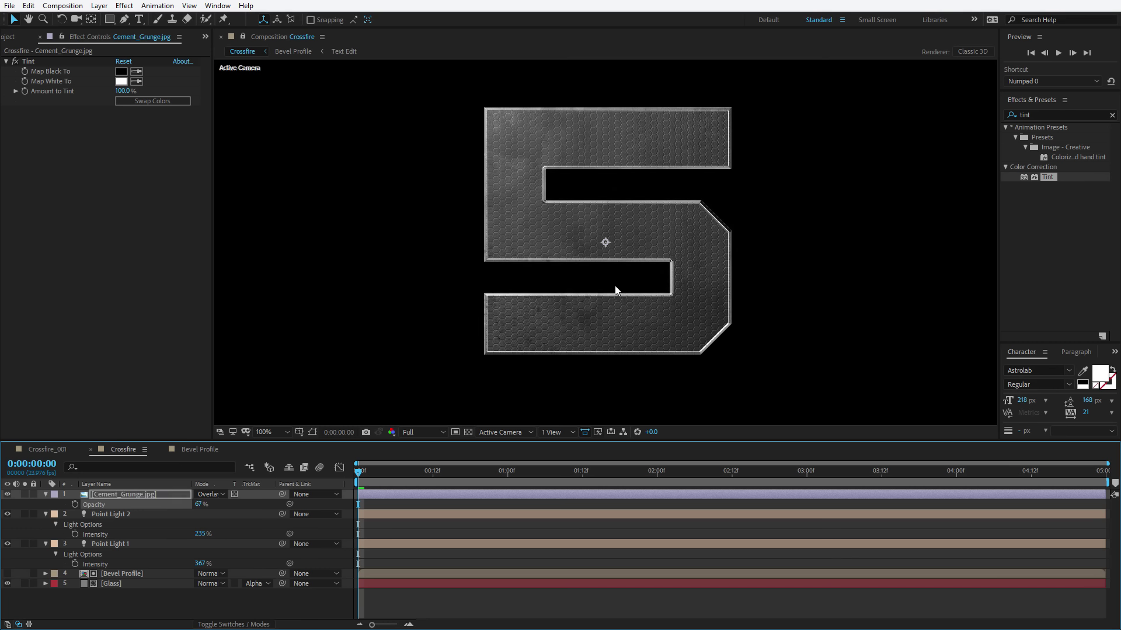
Step: Move Point Light 1 to about 539.5, -2.7, -96.4, closer to the text, and shift Point Light 2 further right
left_click(134, 545)
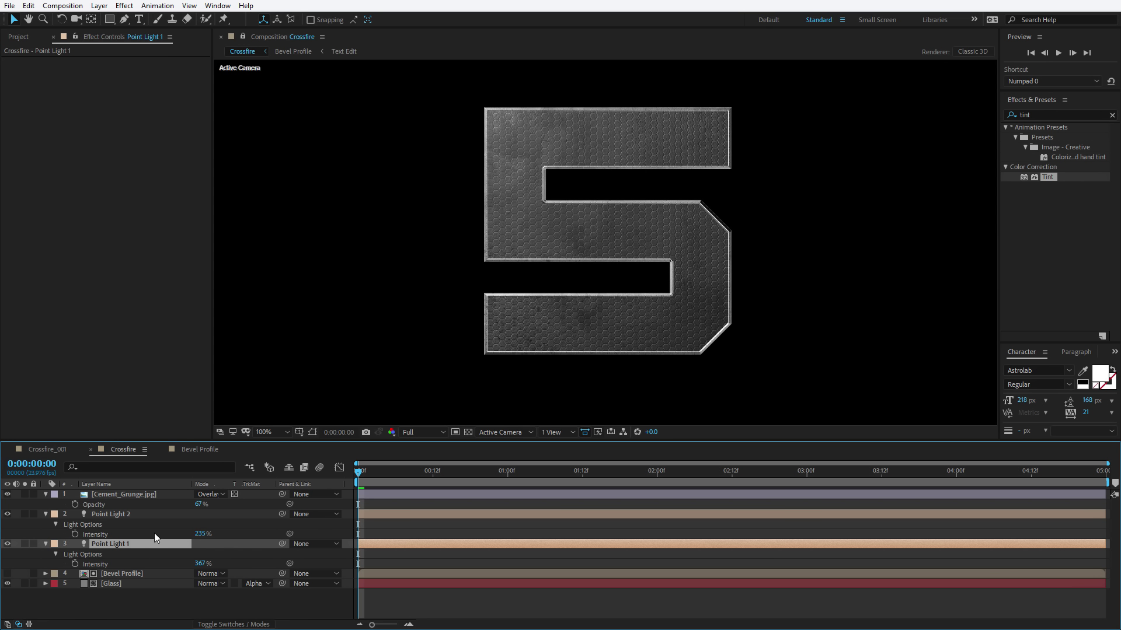
key("p")
key("comma")
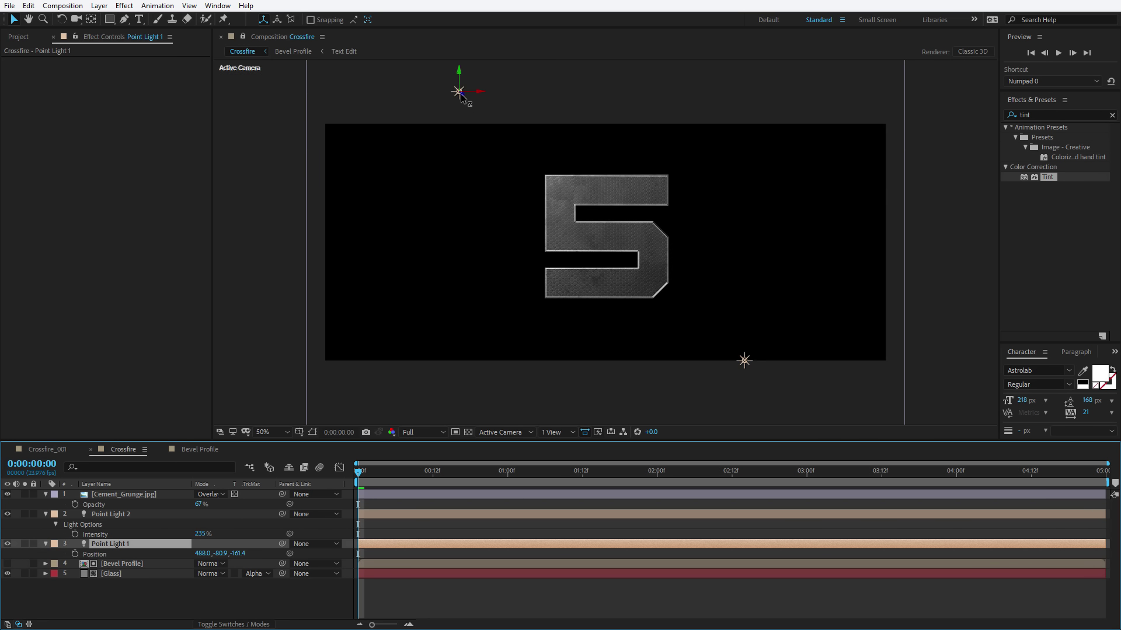
left_click_drag(472, 109, 491, 135)
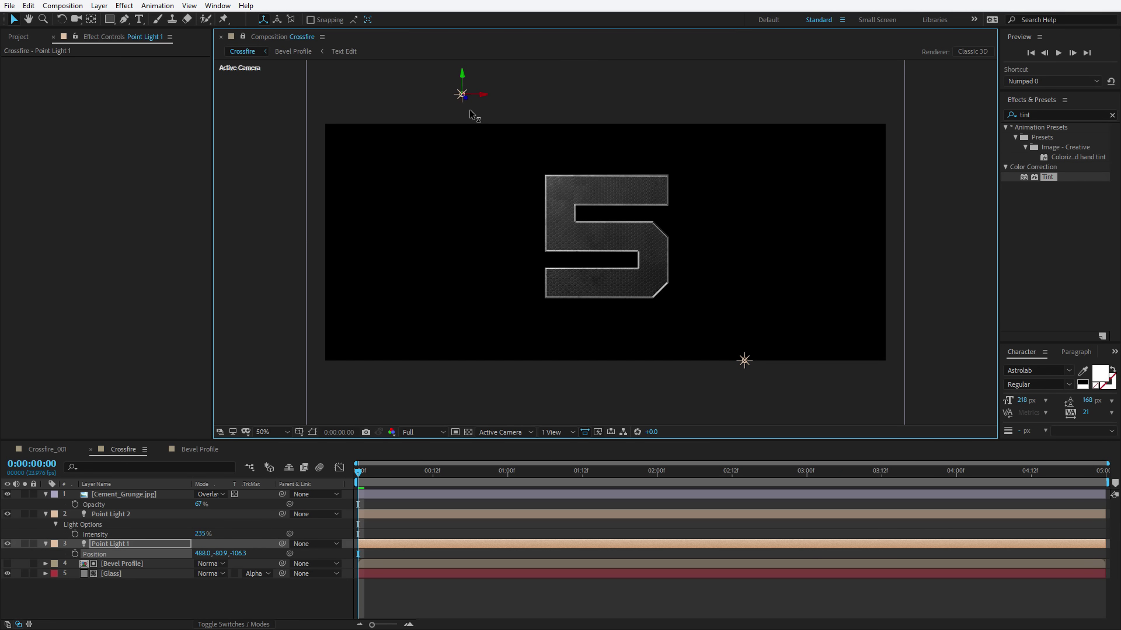
left_click_drag(745, 364, 780, 370)
key("period")
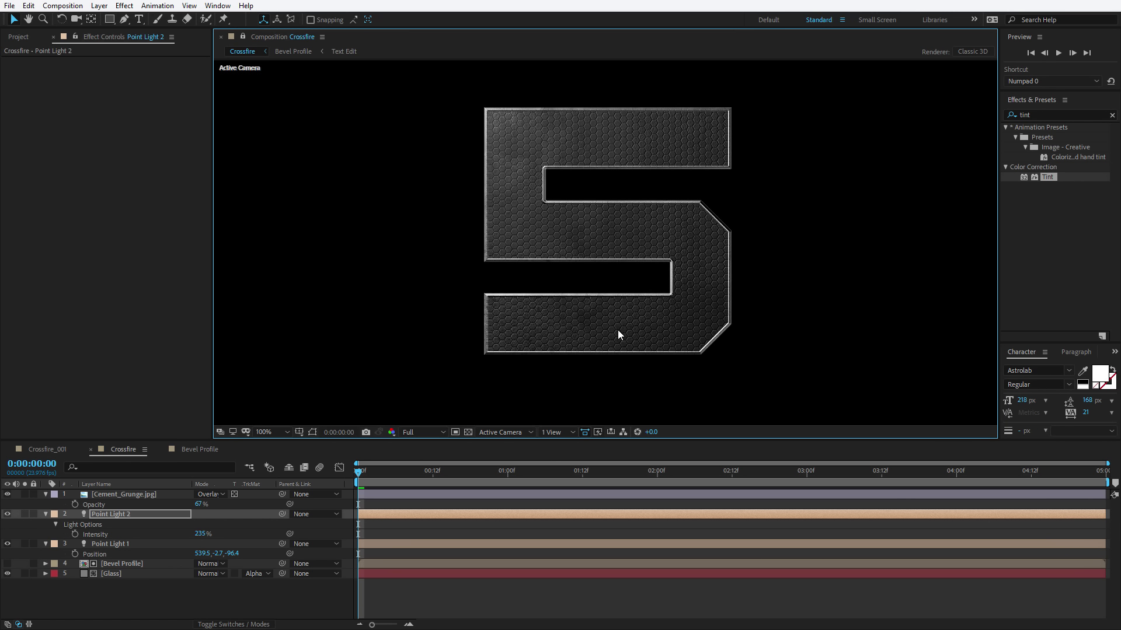
Step: Pre-compose all layers of the Crossfire composition into a new composition named Title Look
left_click(161, 557)
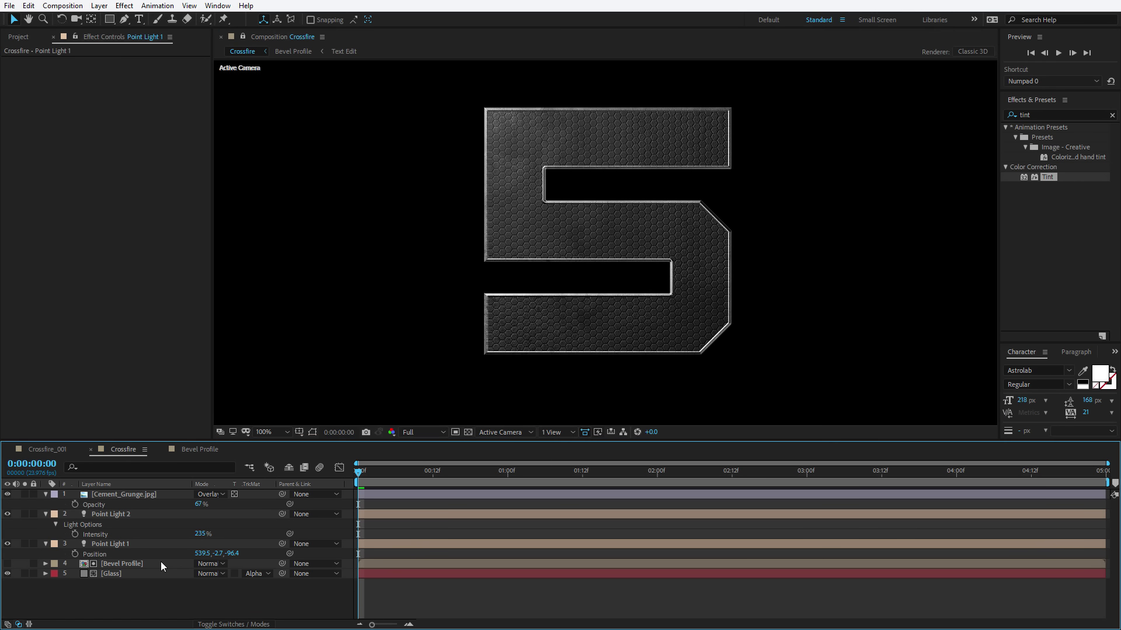
key("ctrl+a")
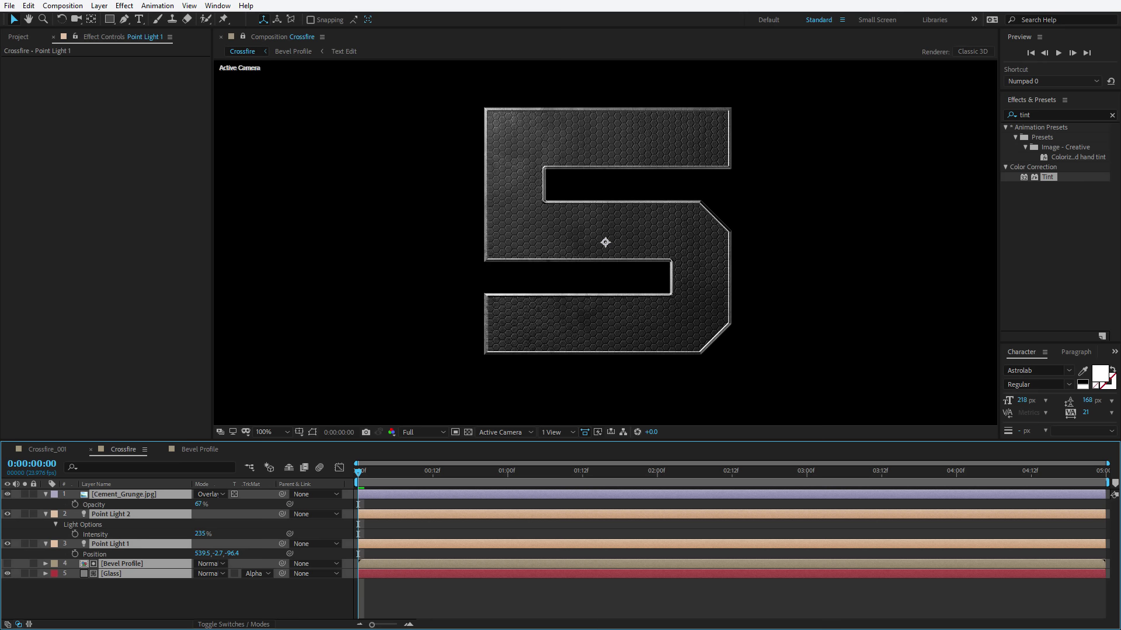
left_click(99, 5)
left_click(134, 412)
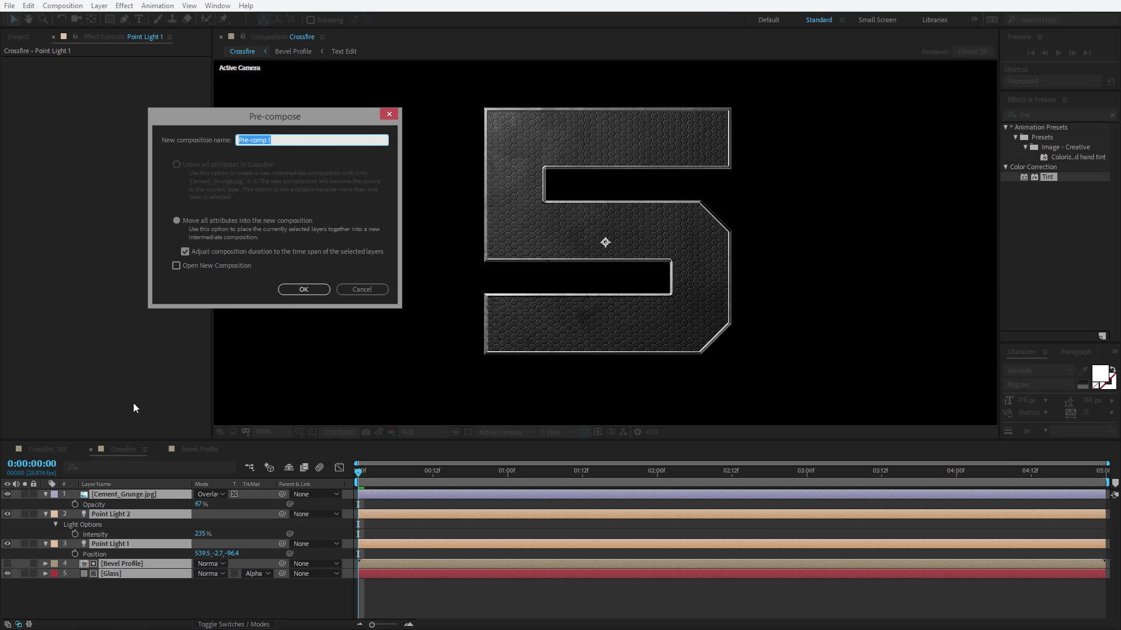
type("Title Look")
left_click(304, 290)
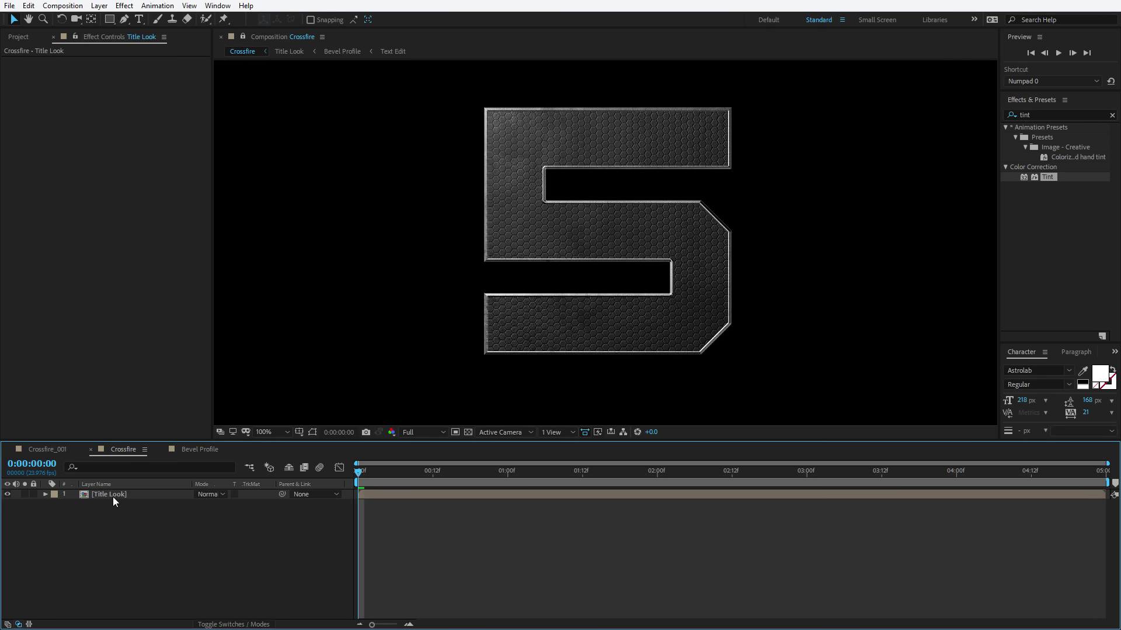
Step: Duplicate the Title Look layer and apply CC Radial Blur to the lower copy
key("ctrl+d")
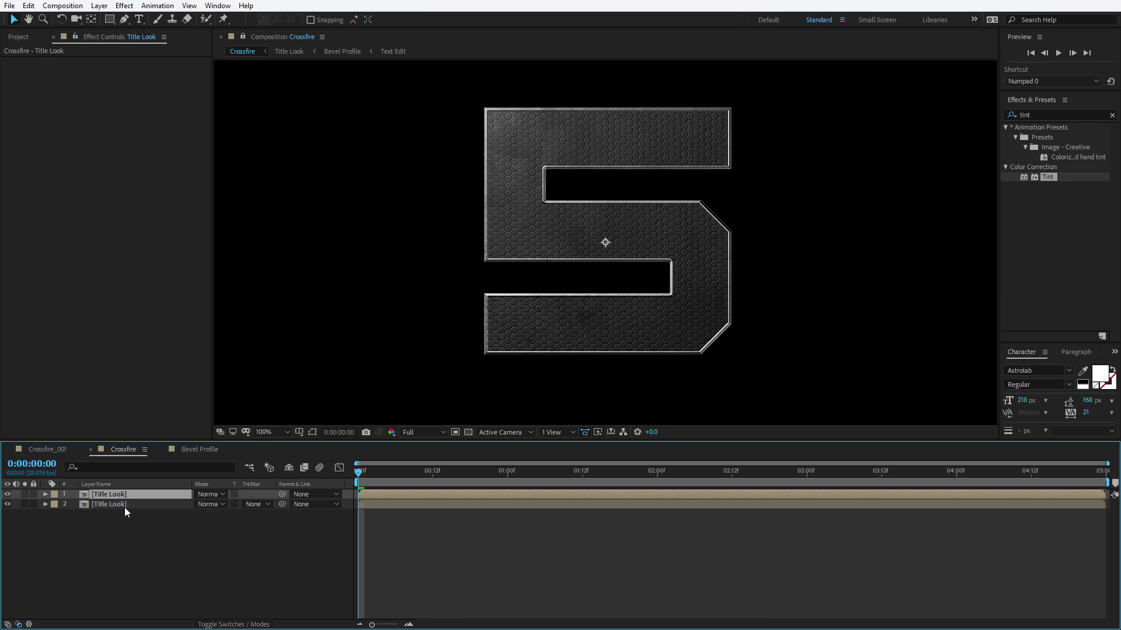
left_click(124, 505)
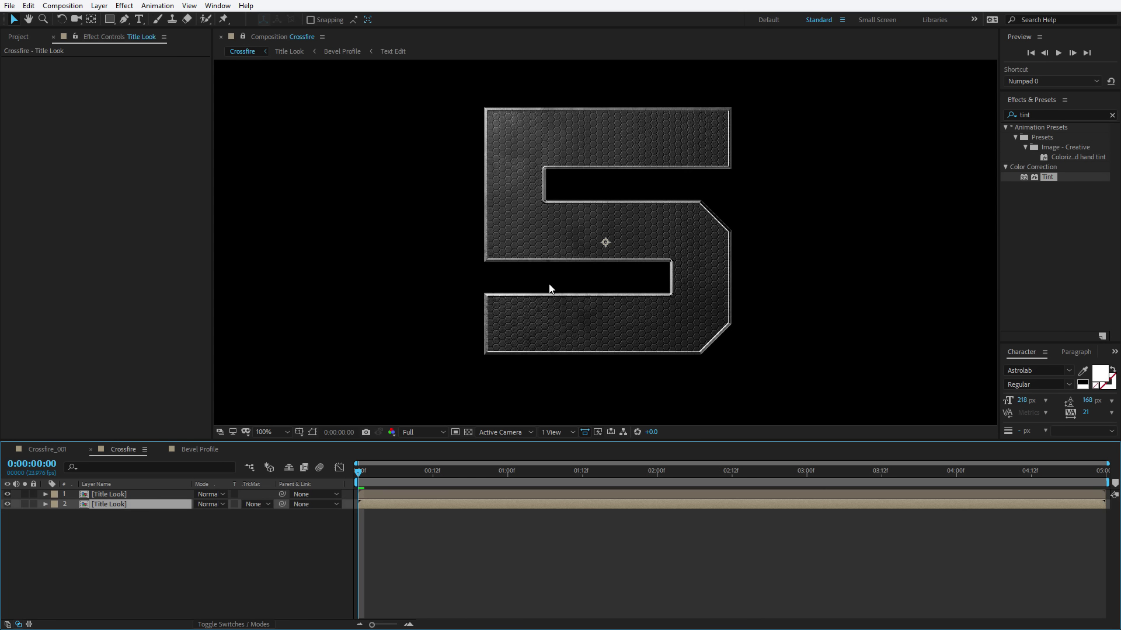
key("ctrl+5")
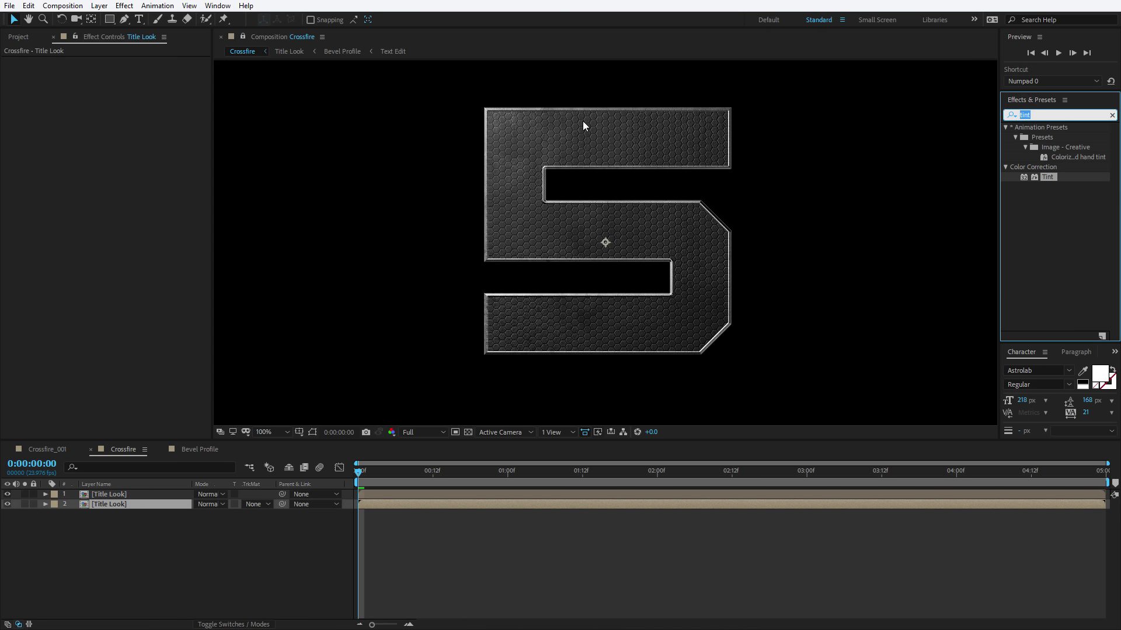
type("Radial")
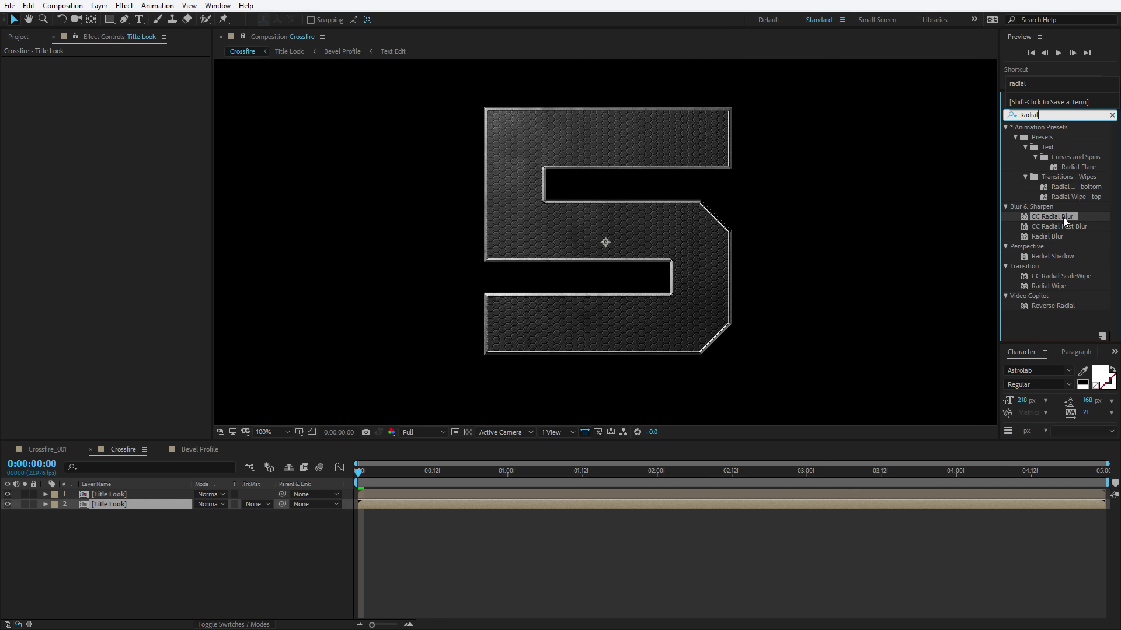
left_click_drag(1064, 221, 137, 507)
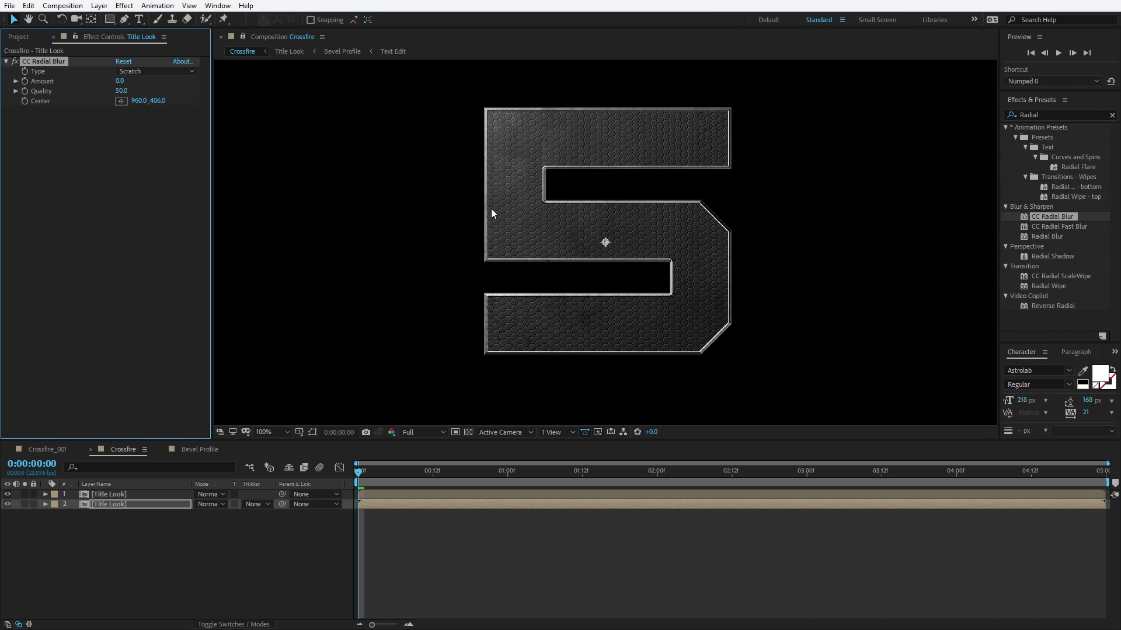
Step: Set the CC Radial Blur type to Fading Zoom and its amount to -22
left_click(127, 72)
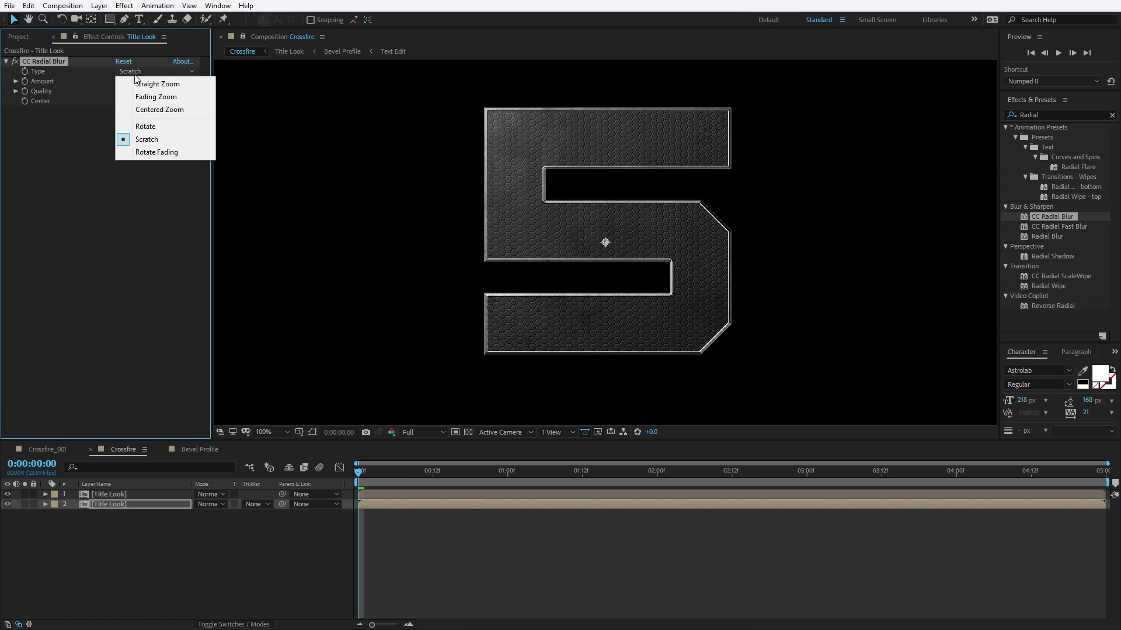
left_click(161, 101)
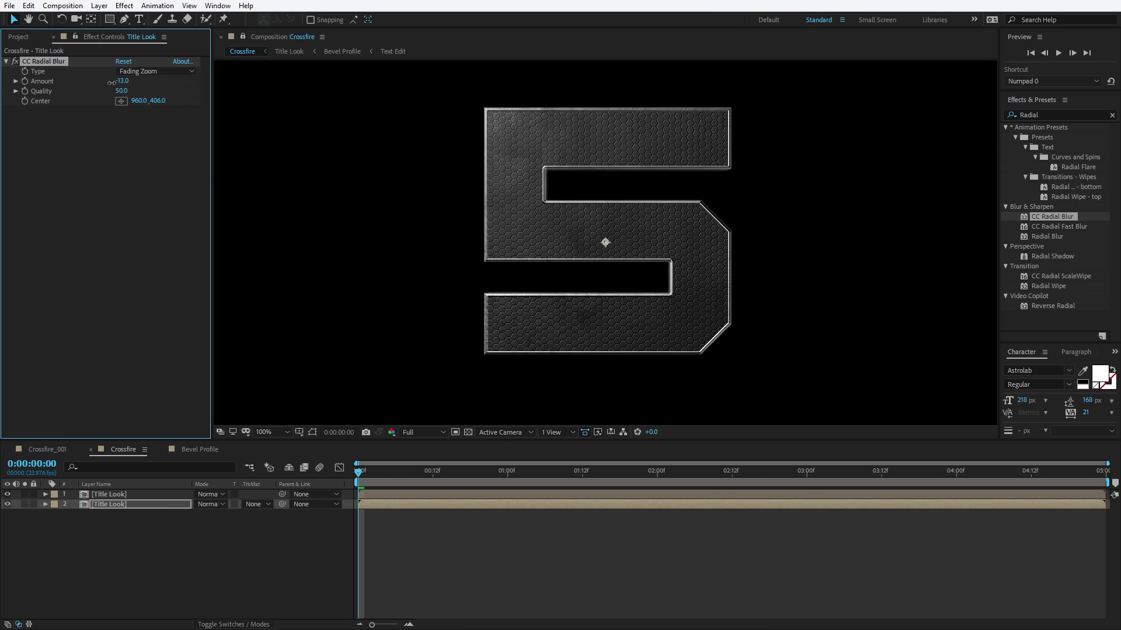
left_click(119, 81)
type("-2")
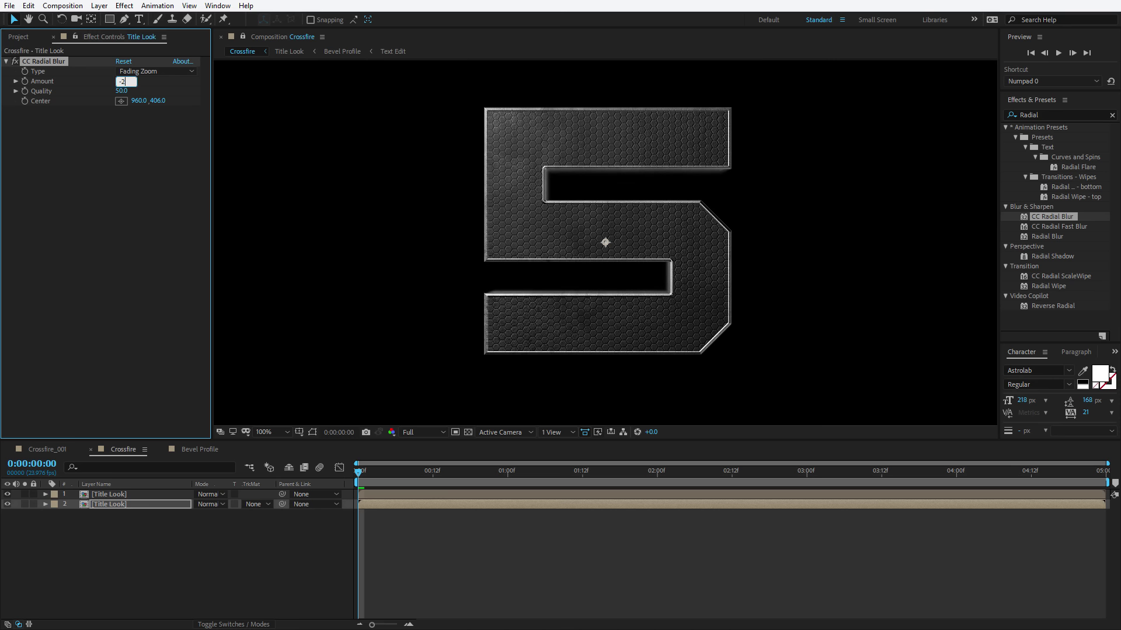
type("2")
key("Return")
Step: Add Curves after the radial blur and steepen the Alpha channel to make the blurred edges solid, checking against the transparency grid
key("ctrl+5")
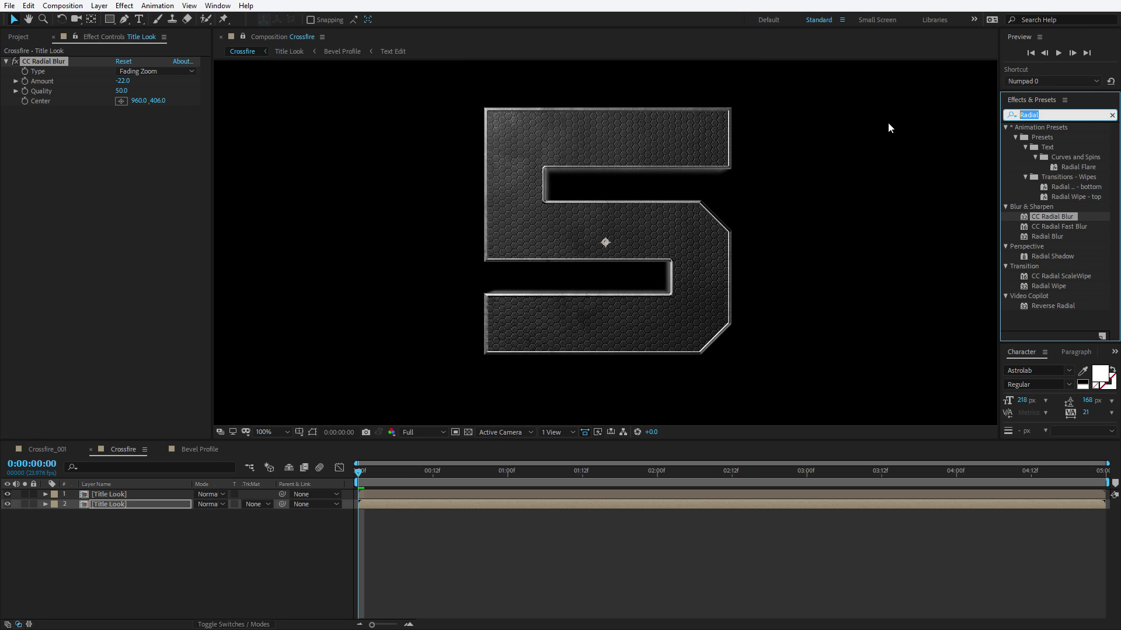
type("curv")
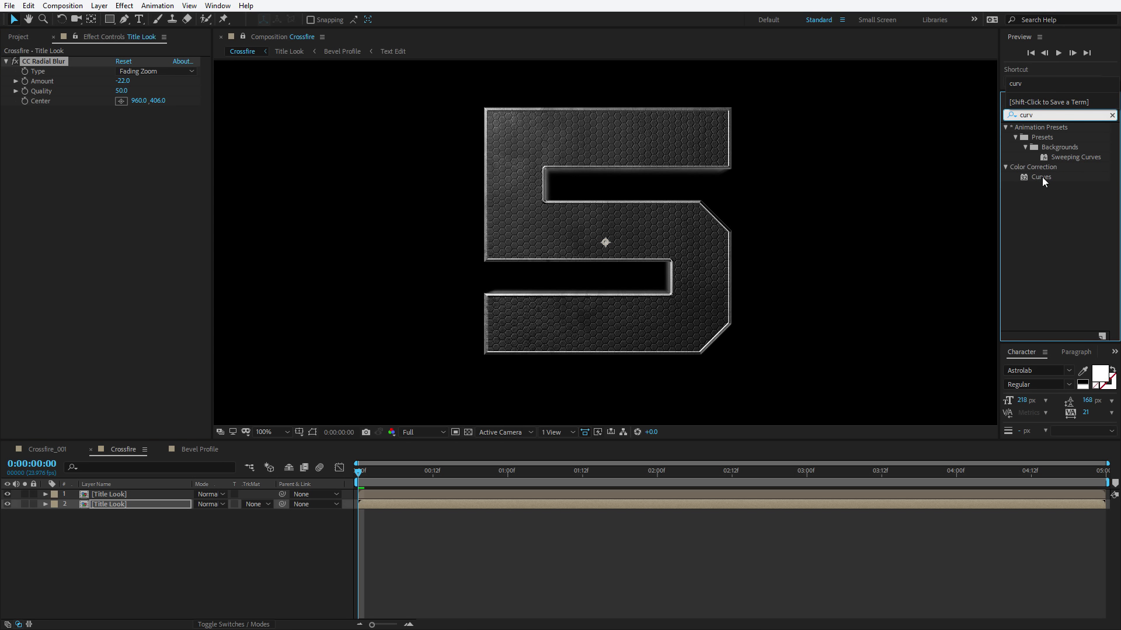
left_click_drag(1041, 178, 192, 210)
left_click(468, 432)
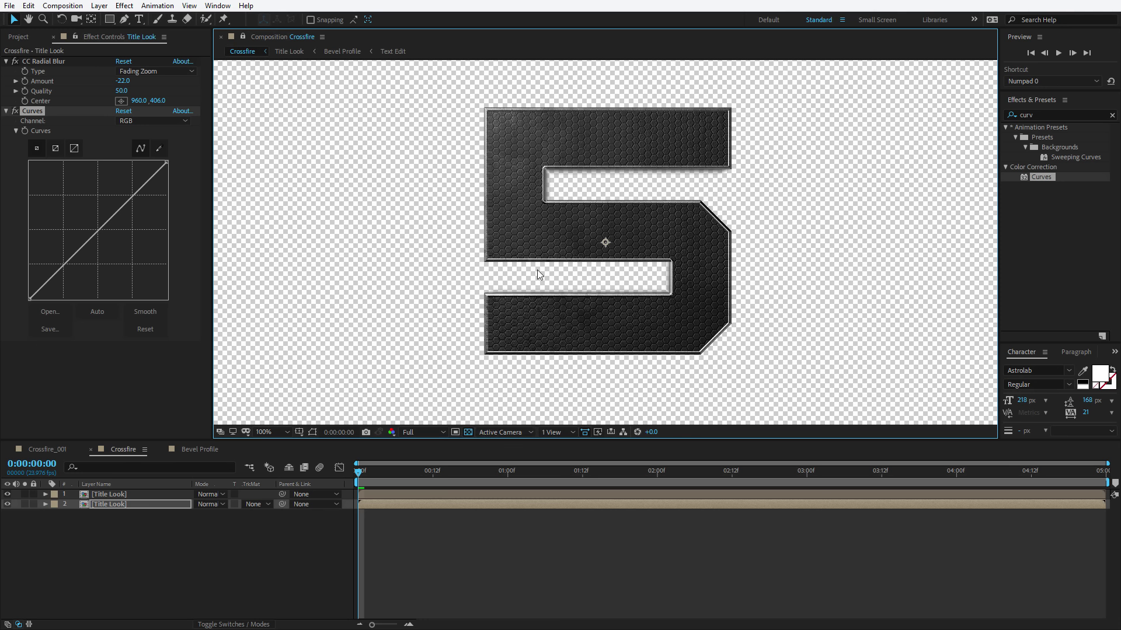
left_click(160, 120)
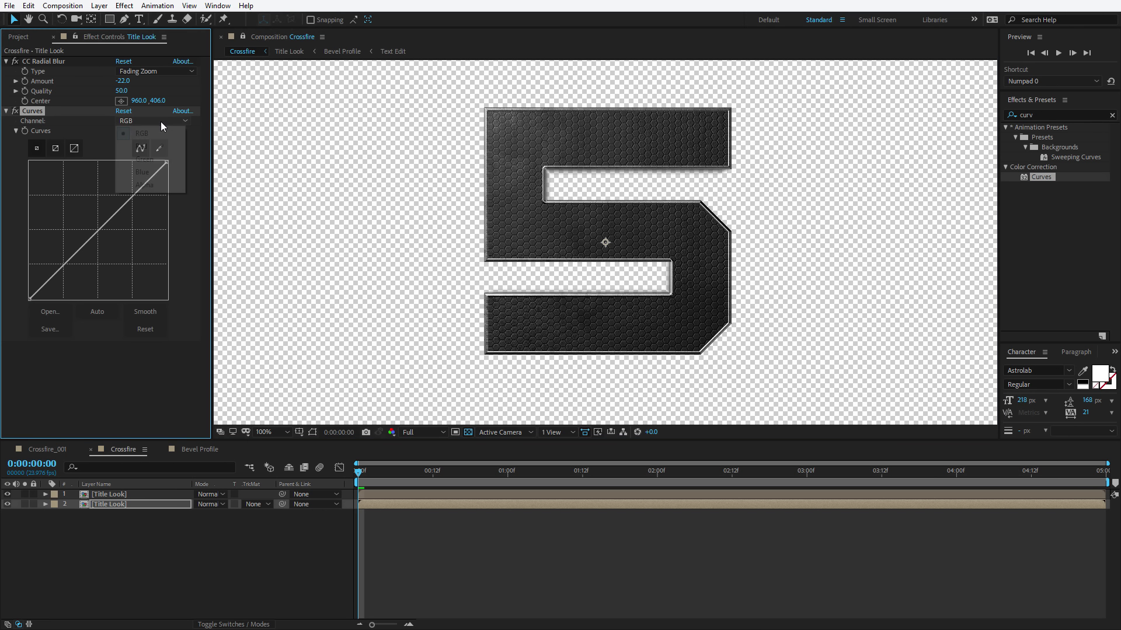
left_click(145, 185)
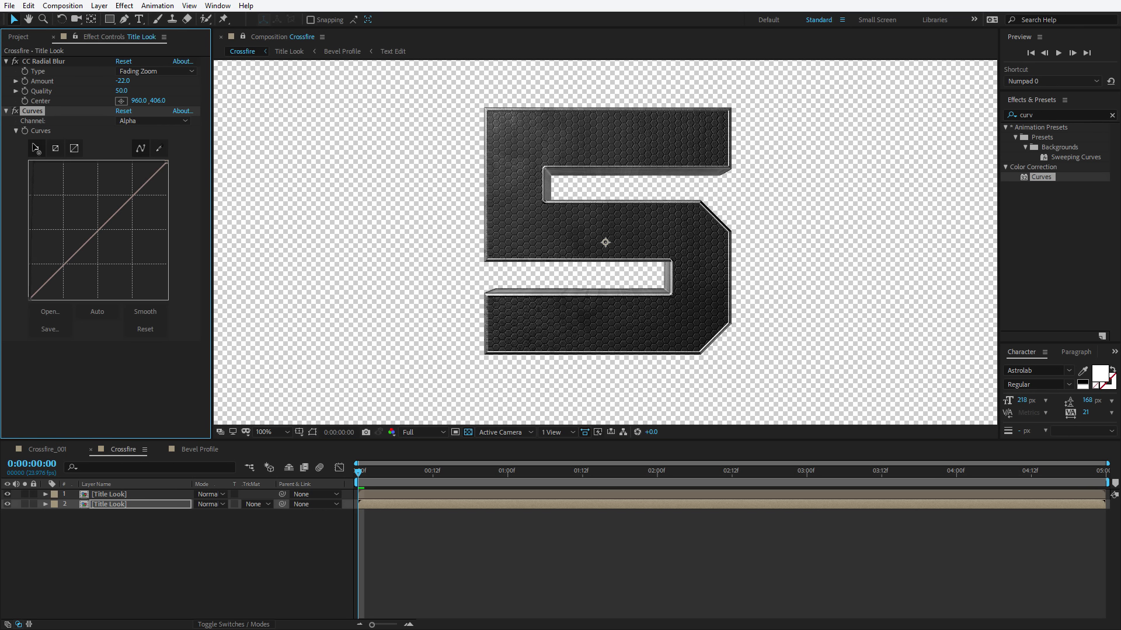
Step: Darken the extruded edges by lowering the white end of the RGB curve, and turn the transparency grid off
left_click(151, 120)
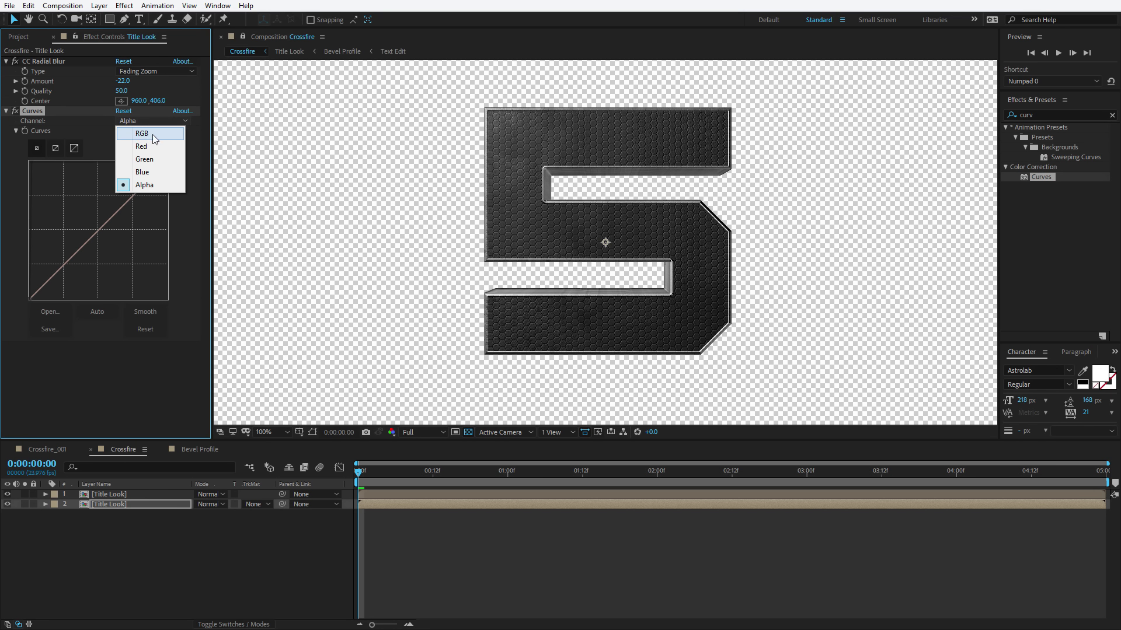
left_click(152, 132)
left_click_drag(166, 160, 181, 251)
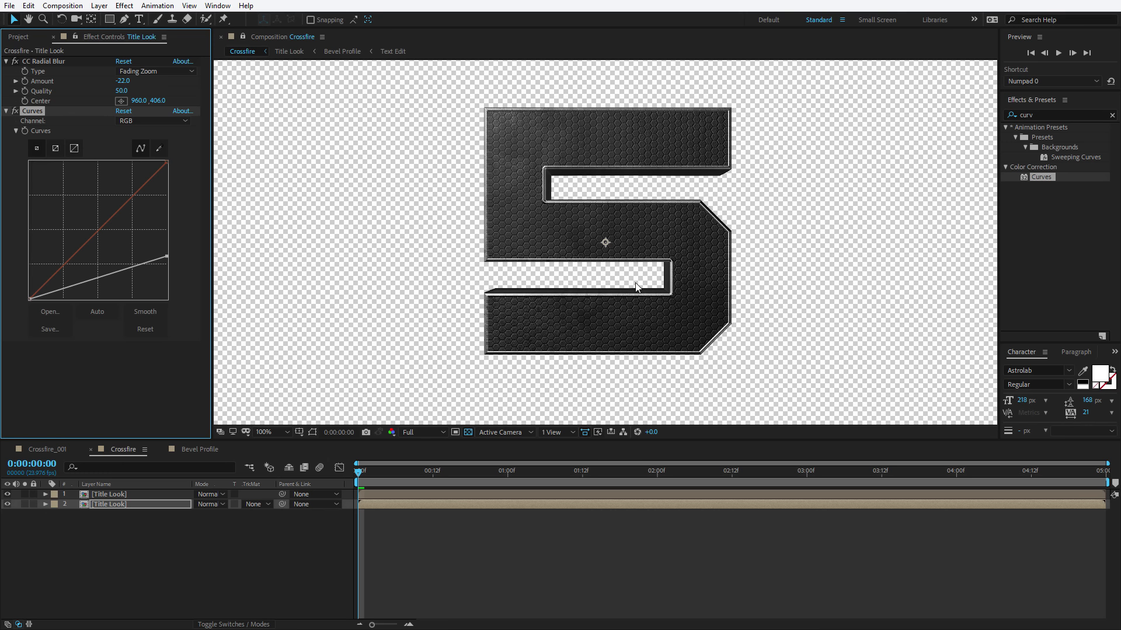
left_click(467, 432)
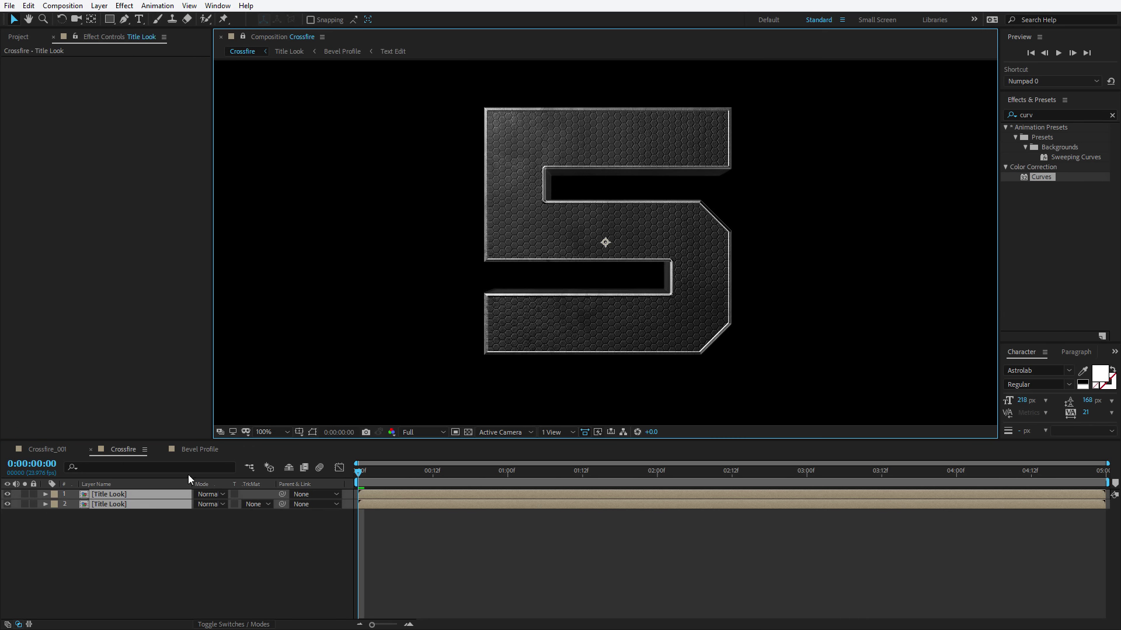
Step: Pre-compose both Title Look layers together into a composition named Type
left_click(120, 495)
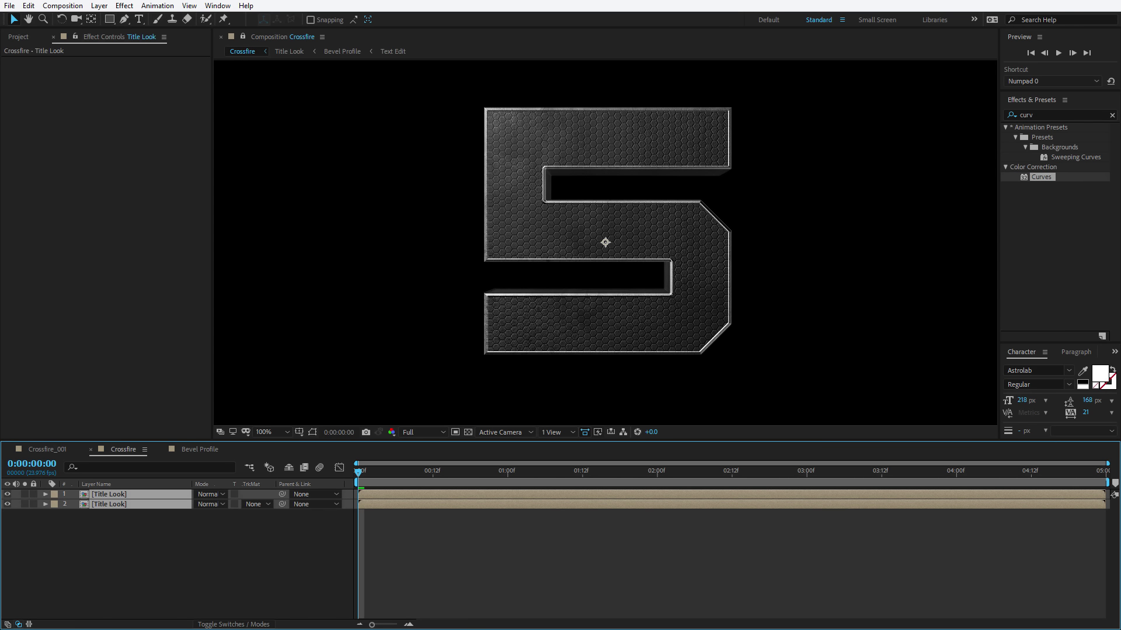
left_click(99, 6)
left_click(127, 405)
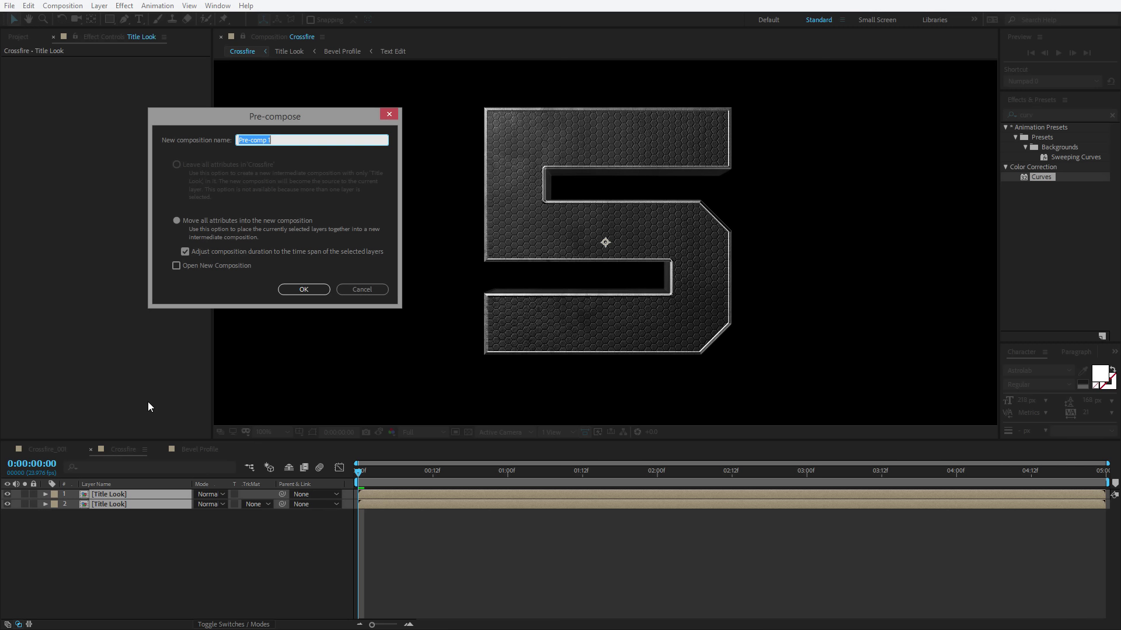
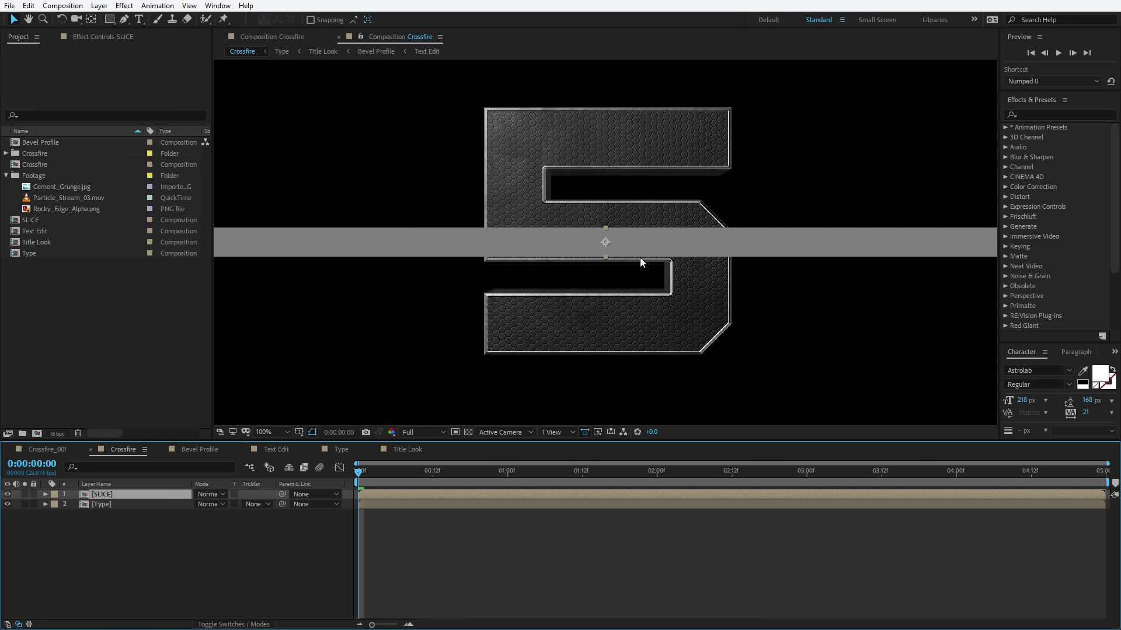
Step: Open the SLICE composition and add a full-size rectangular mask to its gray solid
double_click(103, 495)
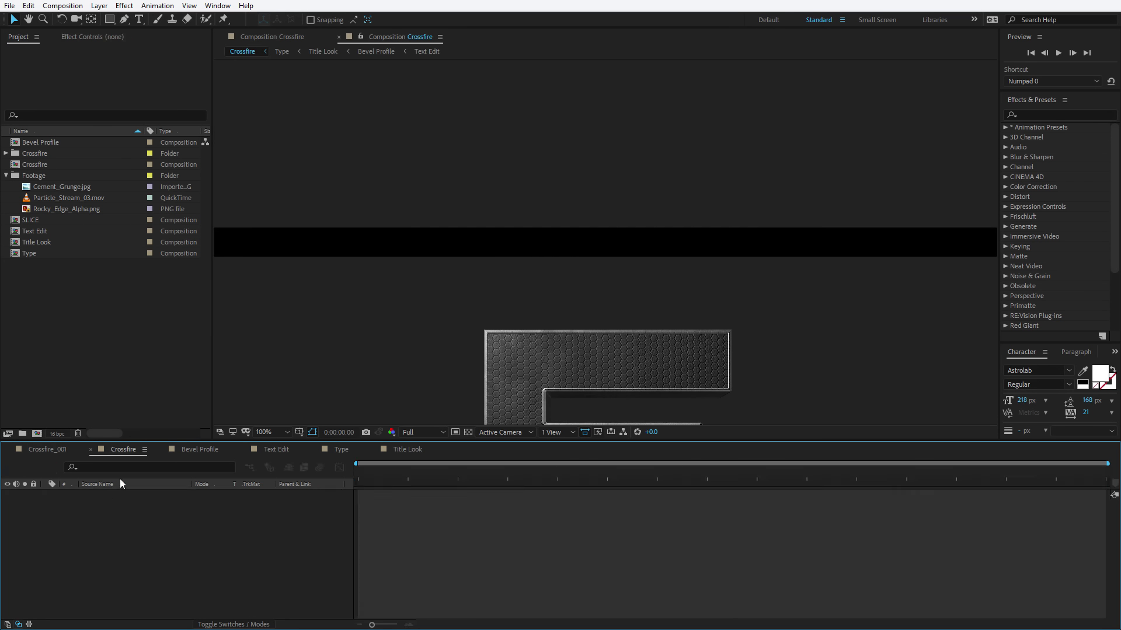
left_click(111, 20)
double_click(111, 23)
key("v")
scroll(781, 272, "down", 1)
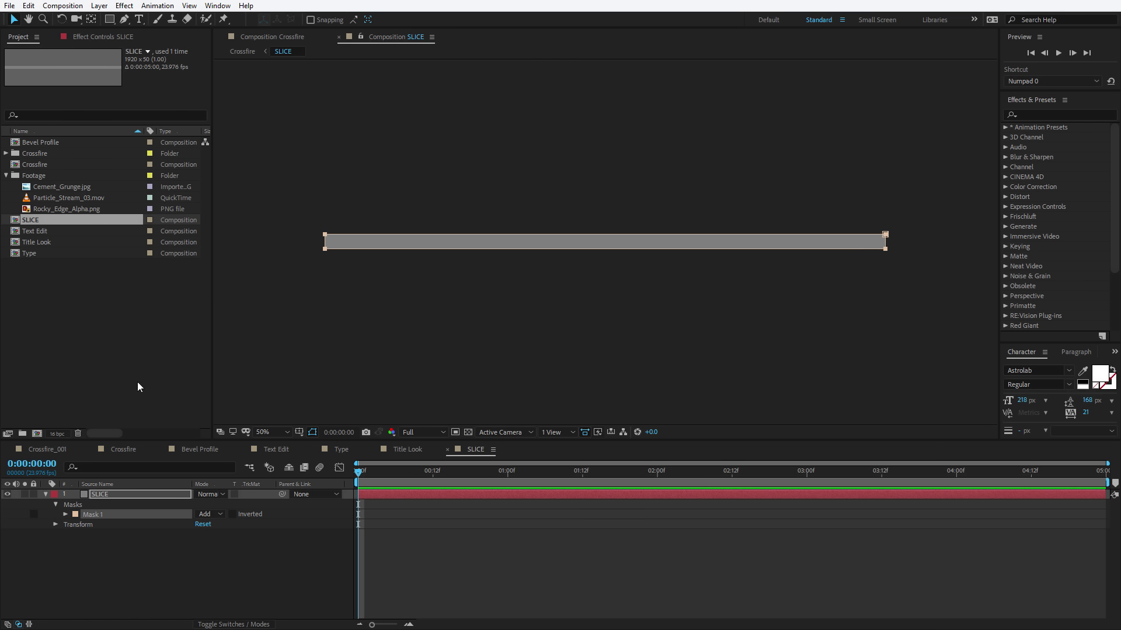
Step: Shrink the rectangular mask on the gray solid by setting its Mask Expansion to -6 pixels
left_click(65, 514)
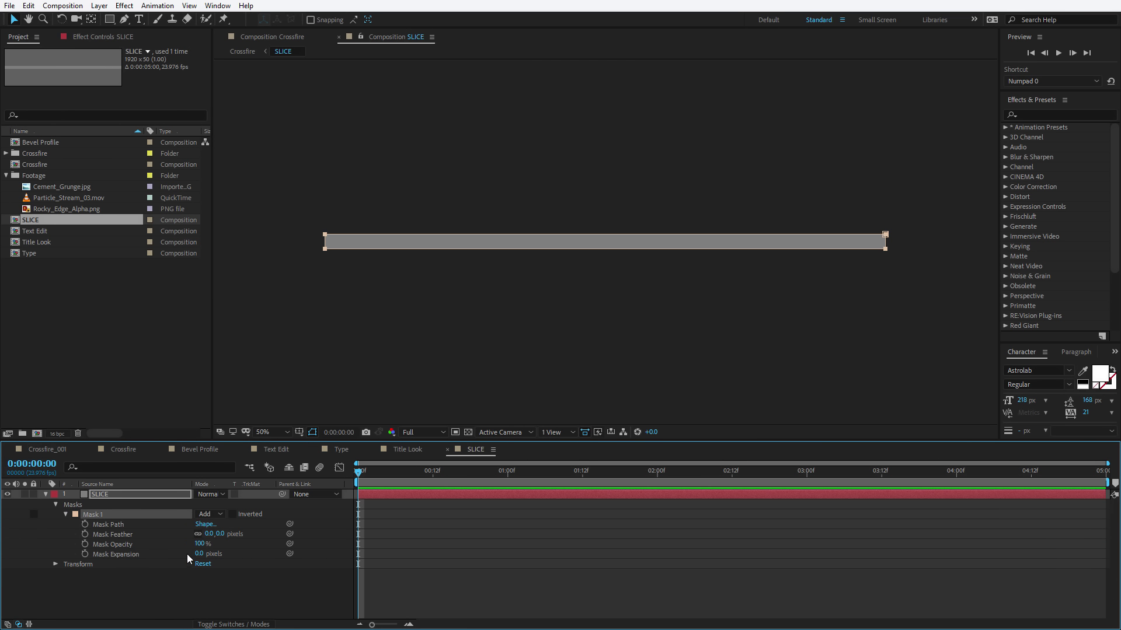
left_click_drag(199, 554, 196, 554)
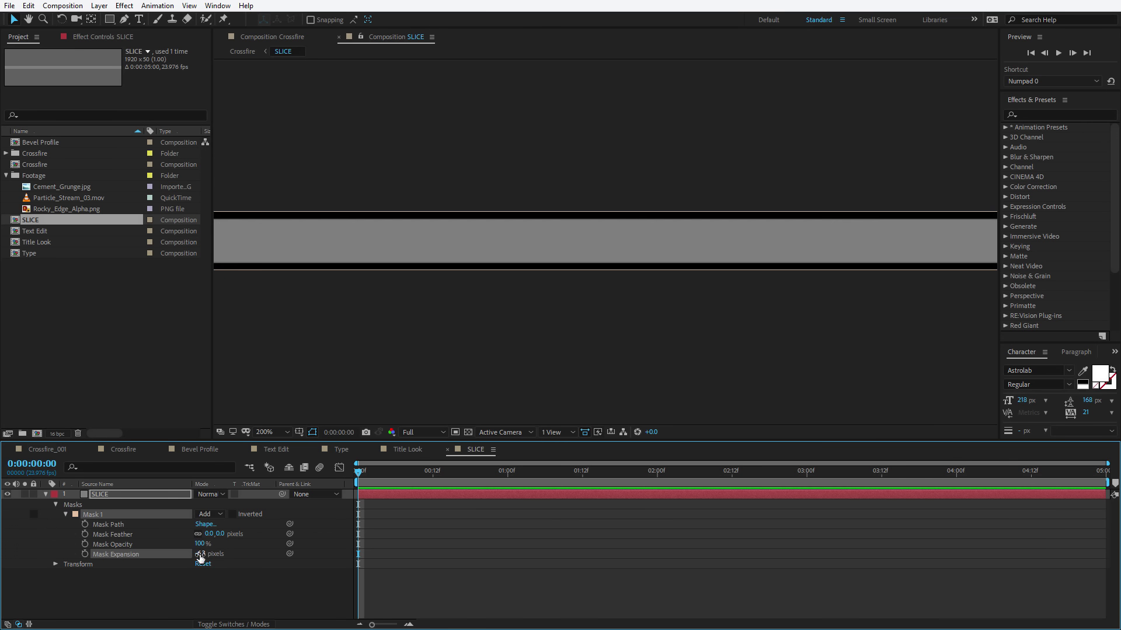
left_click(200, 554)
type("-6")
key("Return")
scroll(649, 278, "down", 1)
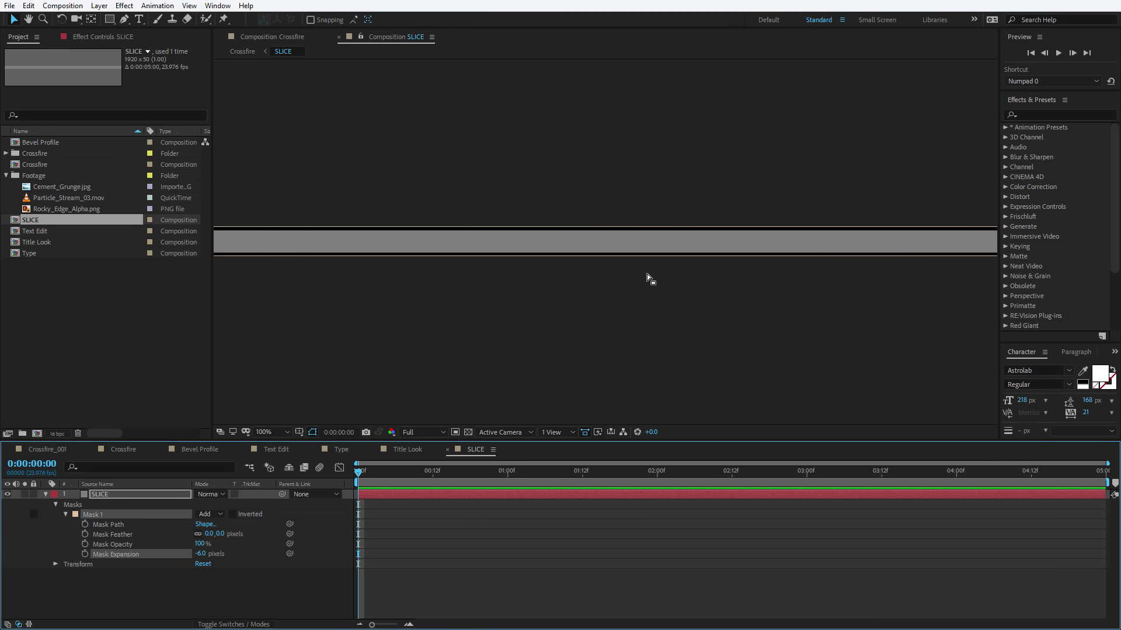
Step: Apply Roughen Edges to the SLICE solid with a Border of 14 and a Scale of about 472
left_click(1041, 113)
type("rough")
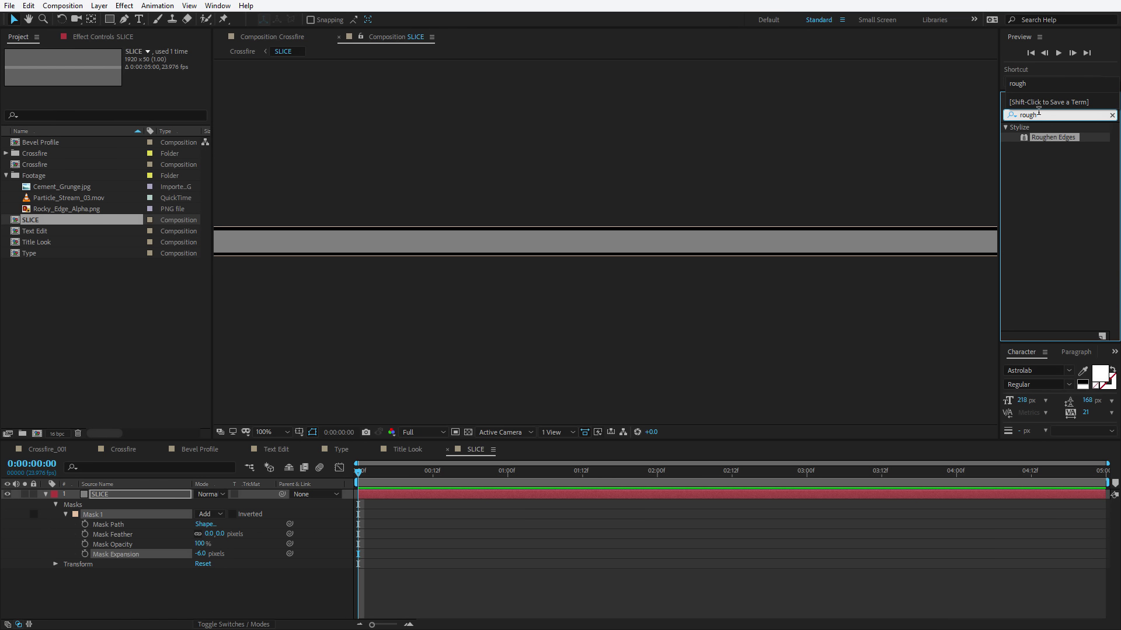
left_click_drag(1052, 137, 420, 493)
scroll(566, 252, "up", 1)
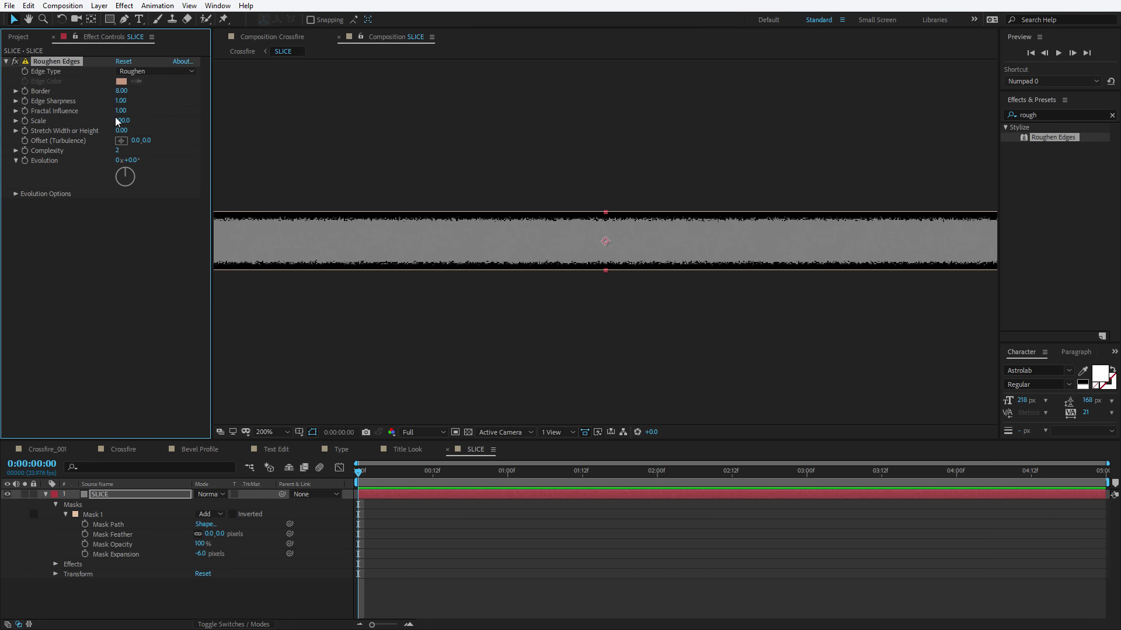
left_click(122, 91)
type("14")
key("Return")
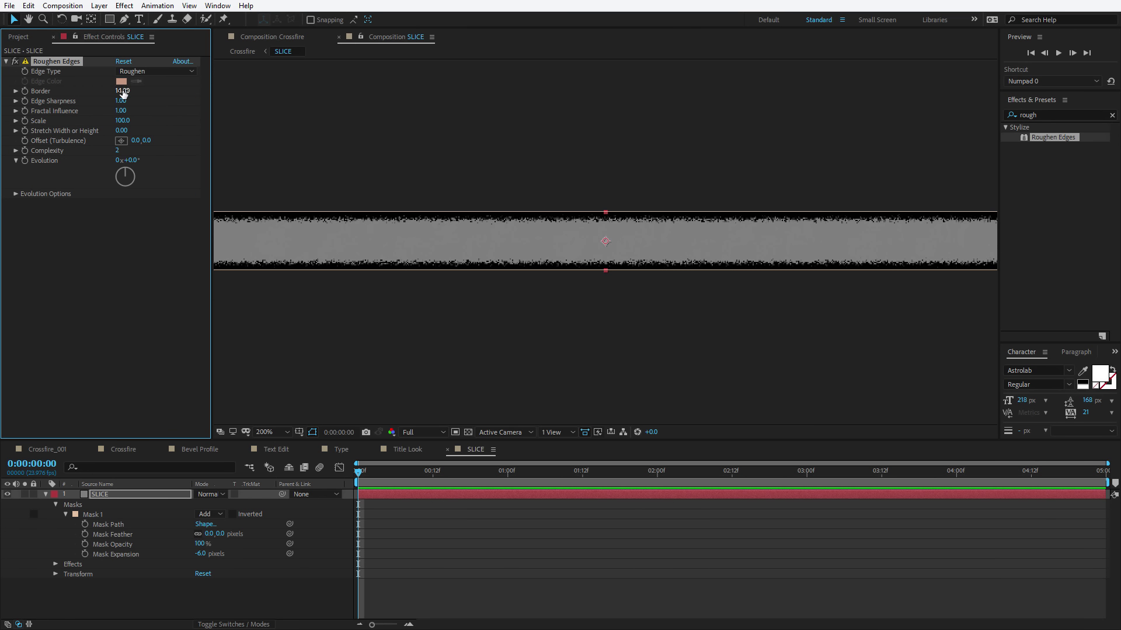
left_click_drag(119, 120, 339, 121)
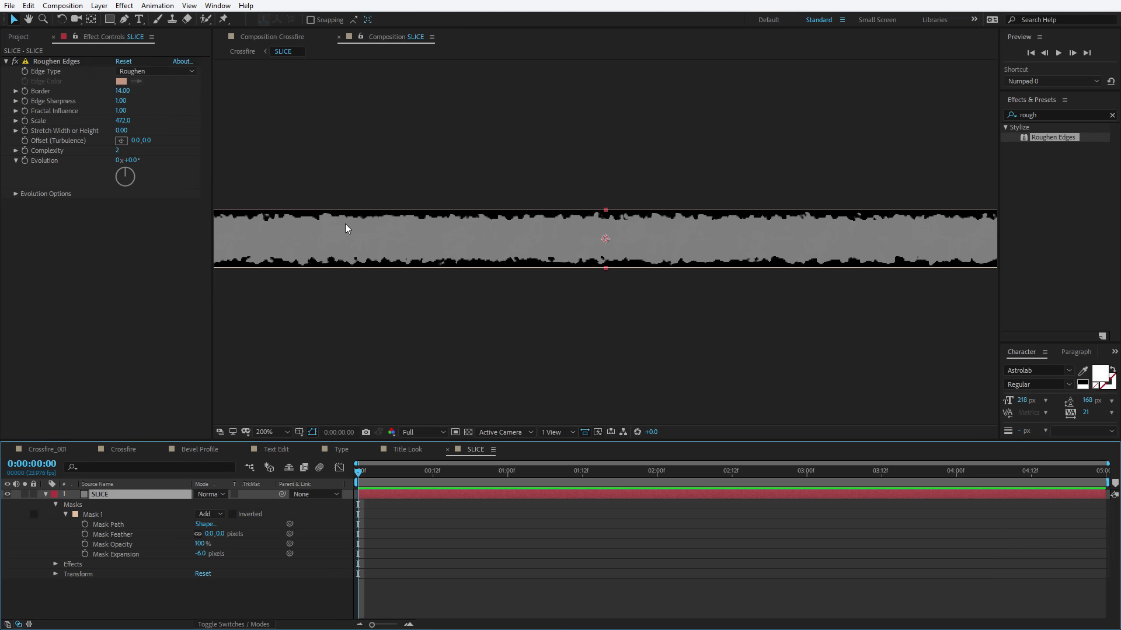
Step: Pre-compose the roughened solid as "SLICE Roughen", moving all attributes into the new composition
left_click(99, 6)
left_click(117, 402)
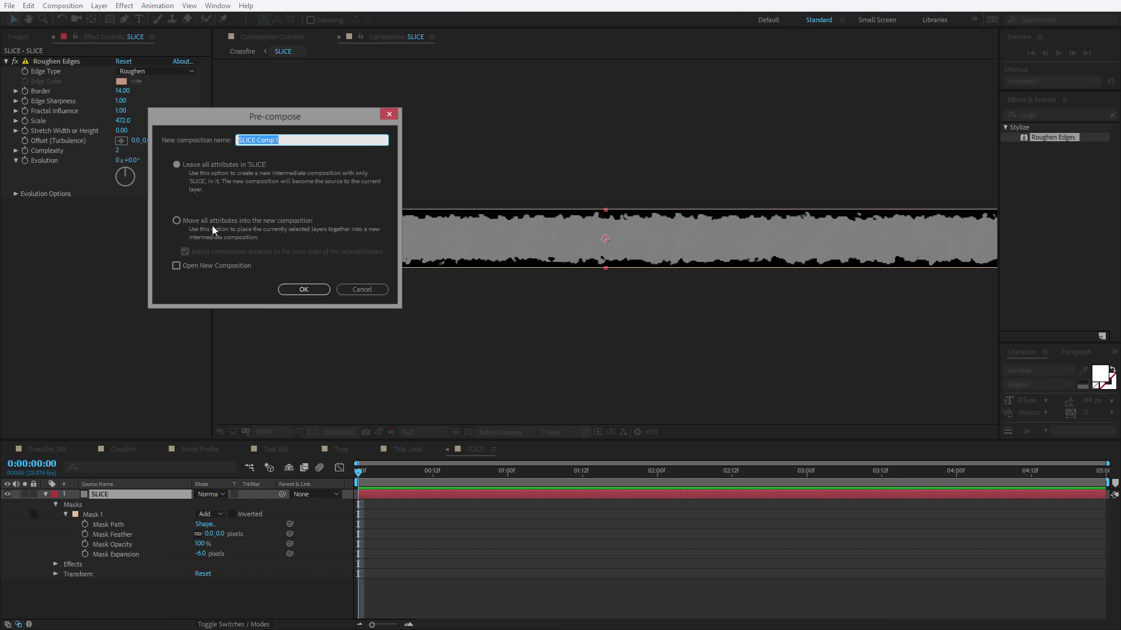
left_click(176, 220)
left_click(282, 140)
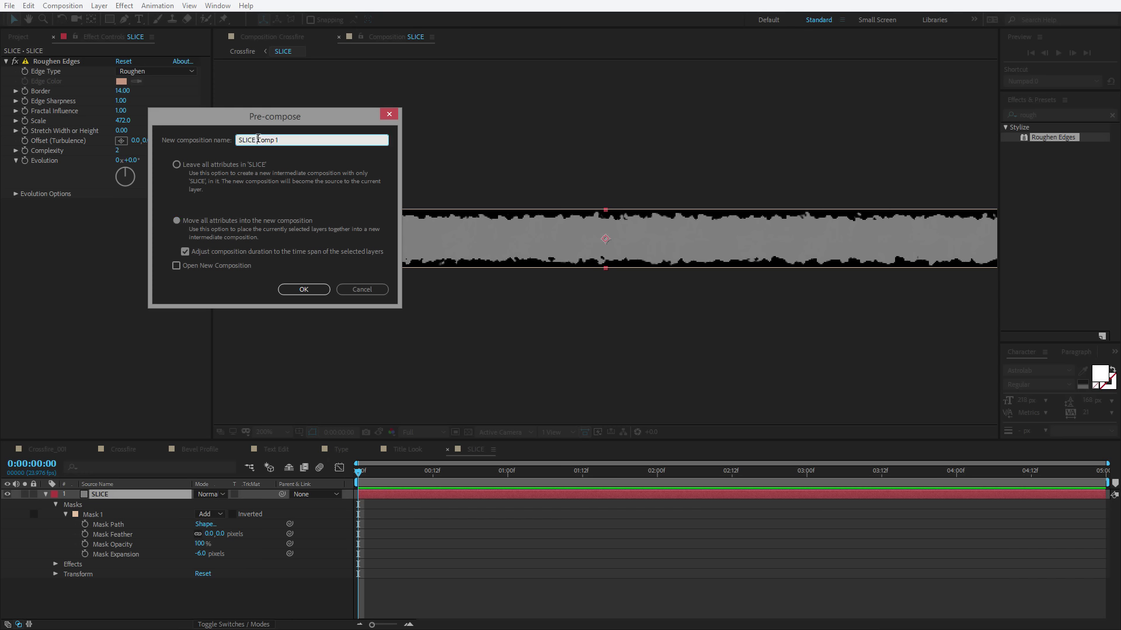
left_click_drag(258, 139, 563, 135)
type("Roughen")
left_click(304, 289)
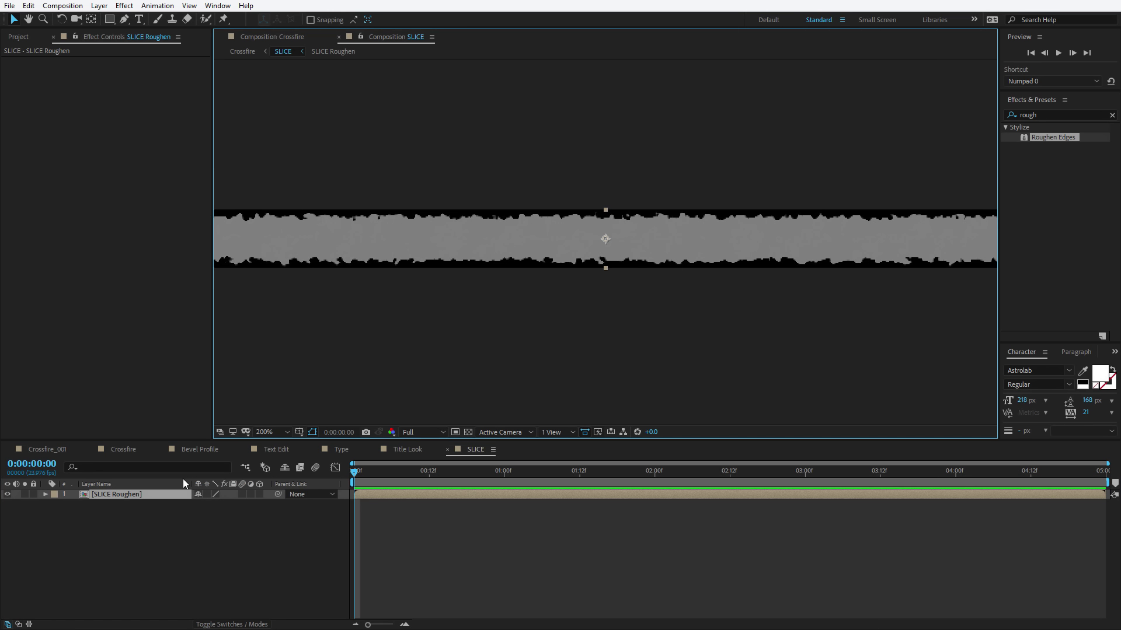
Step: In the Crossfire composition, give the SLICE layer a yellow label and hide it
left_click(129, 450)
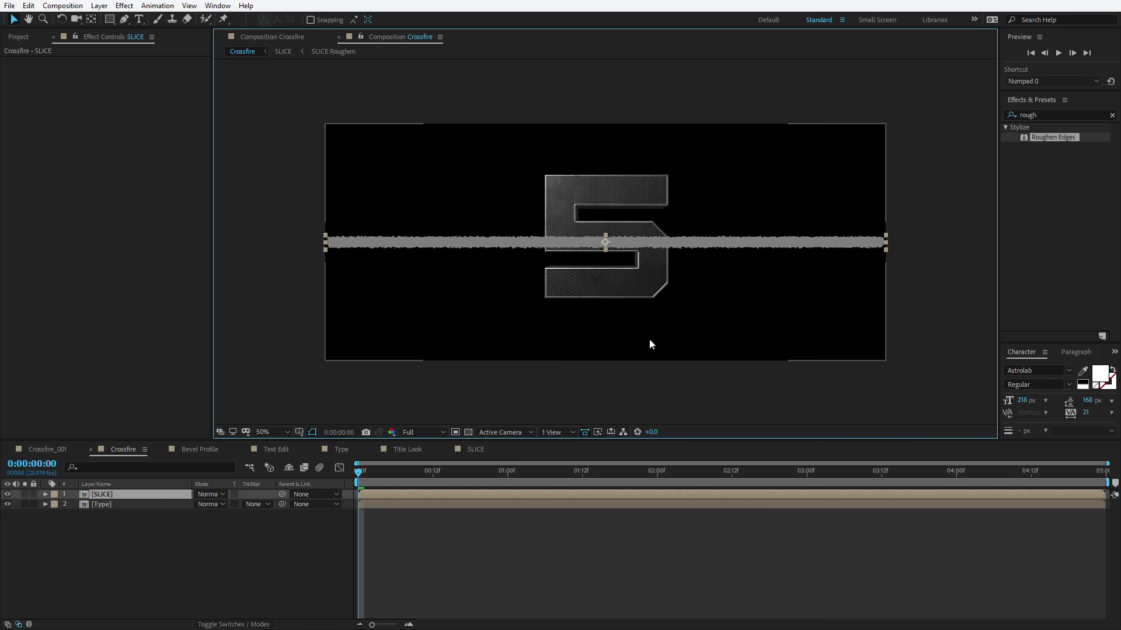
left_click(130, 495)
key("F4")
left_click(54, 494)
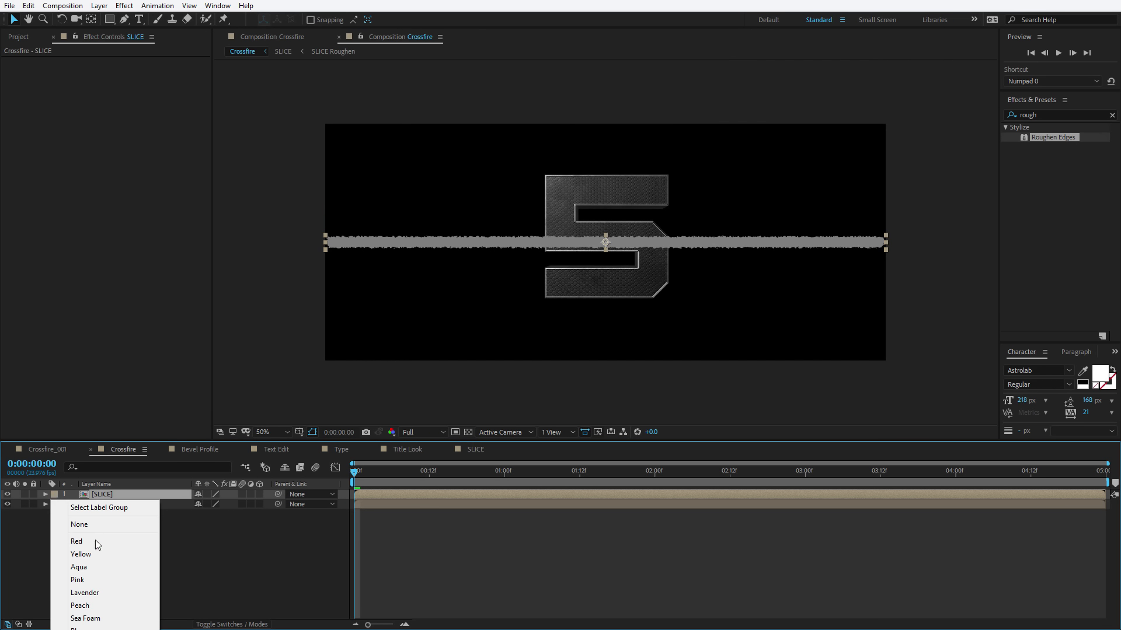
left_click(88, 555)
left_click(60, 518)
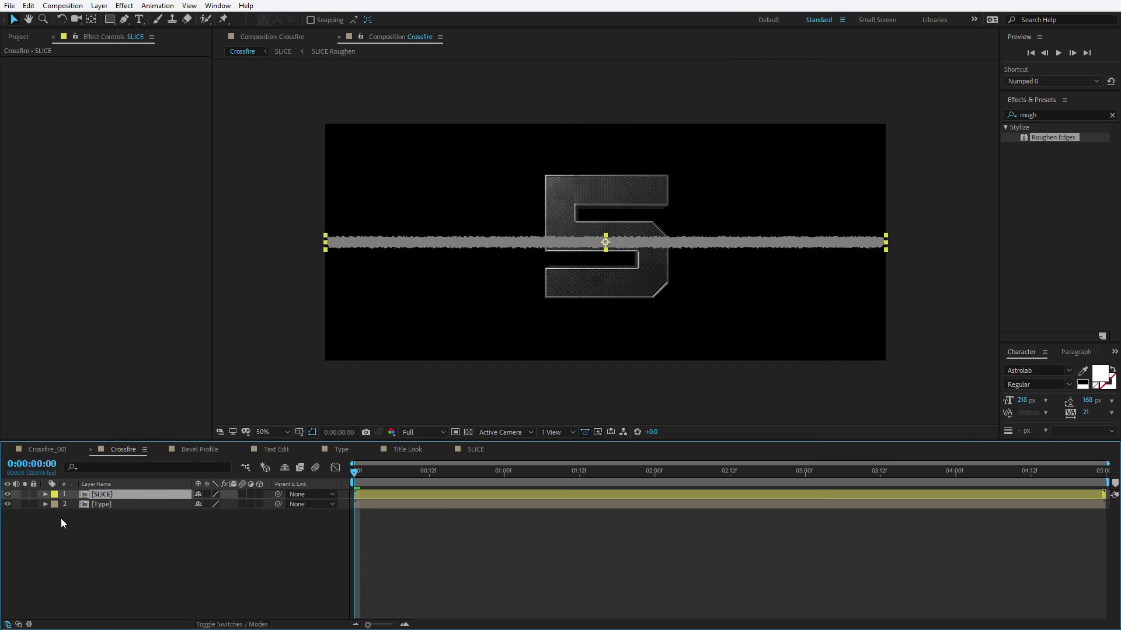
left_click(7, 495)
Step: Select the Type layer and filter the effects list by "set"
left_click(105, 505)
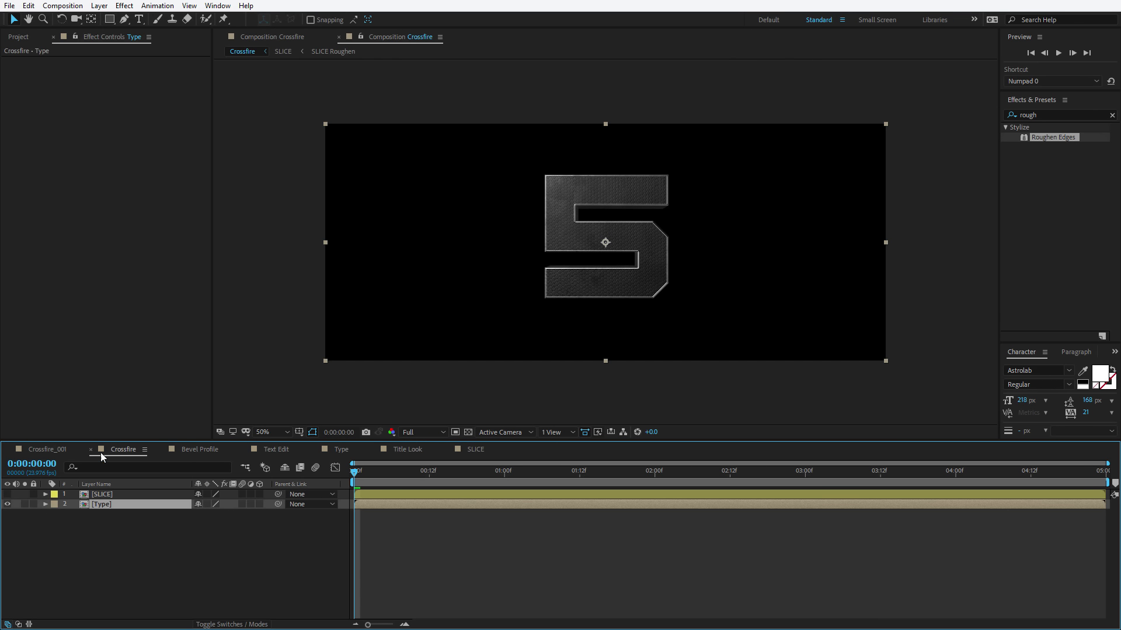
left_click(1112, 115)
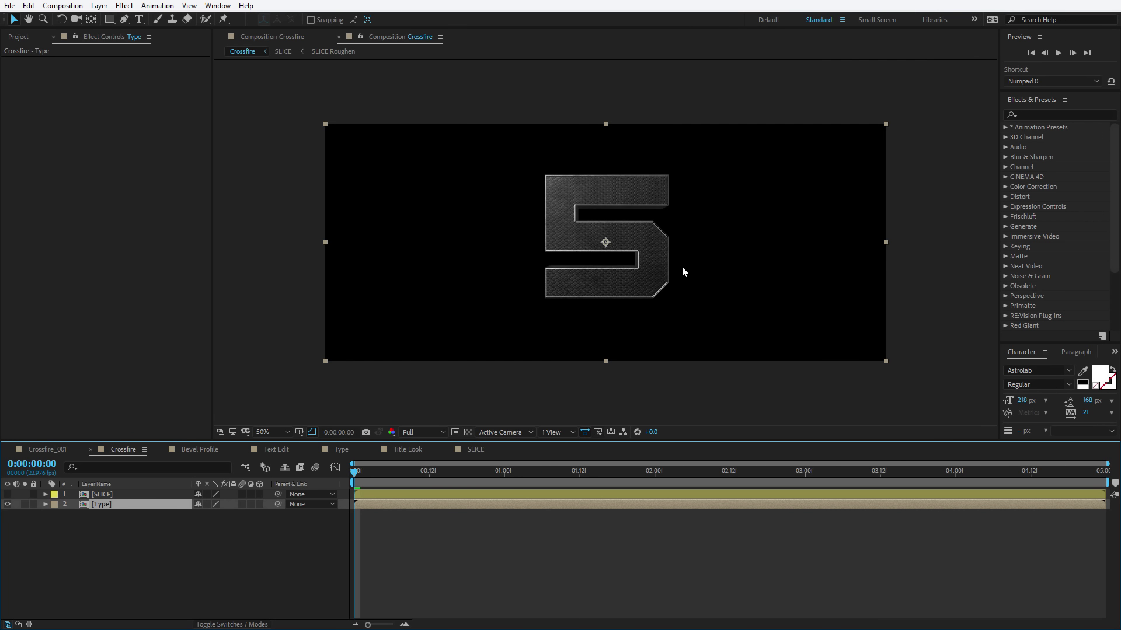
key("/")
left_click(1044, 115)
type("s")
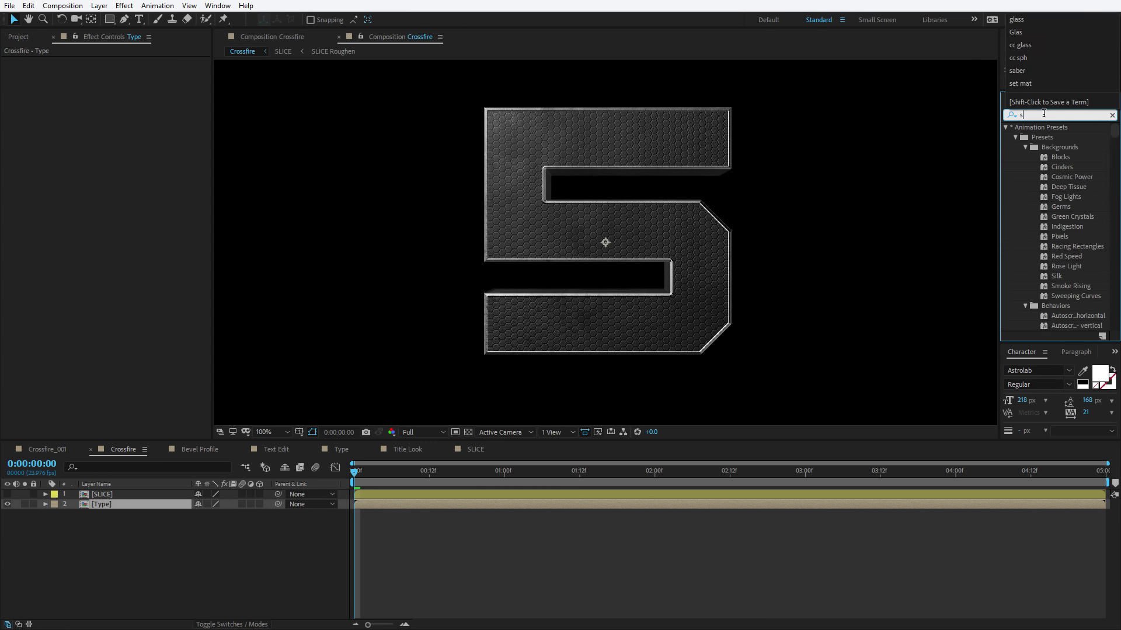
type("et")
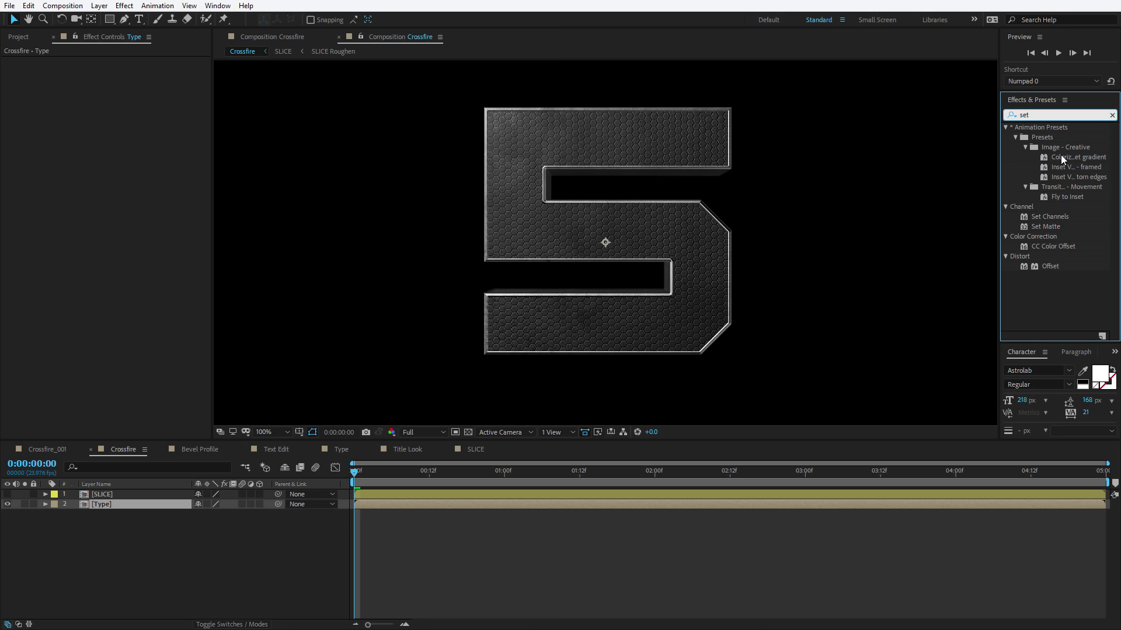
Step: Try adding Set Matte, Curves and CC Glass to the Type layer through the quick effect search
left_click(118, 523)
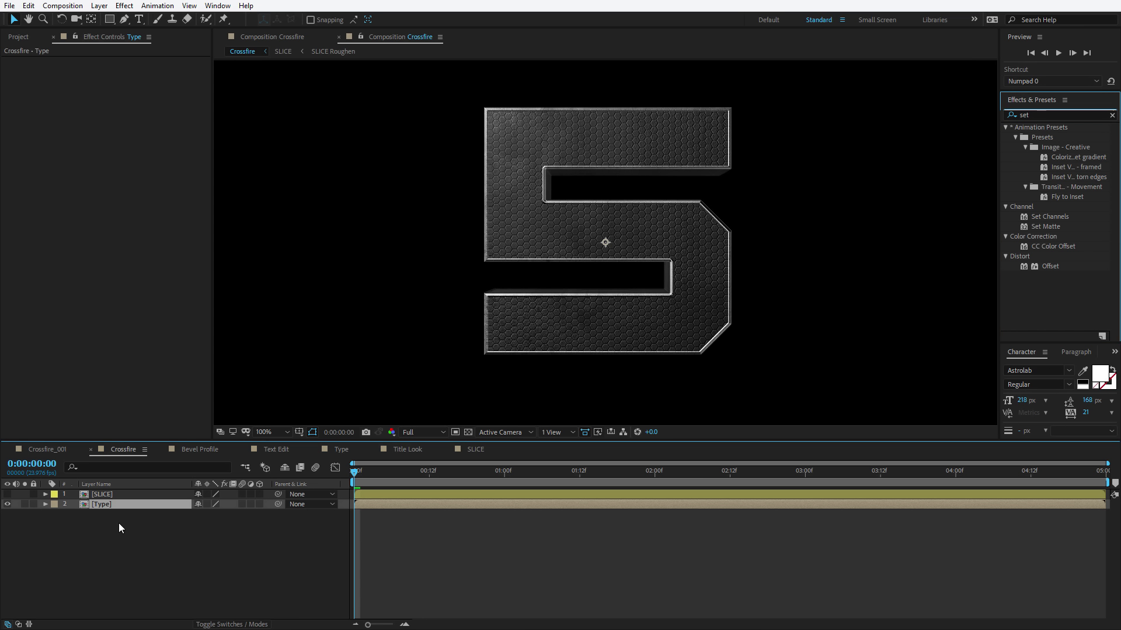
left_click(107, 503)
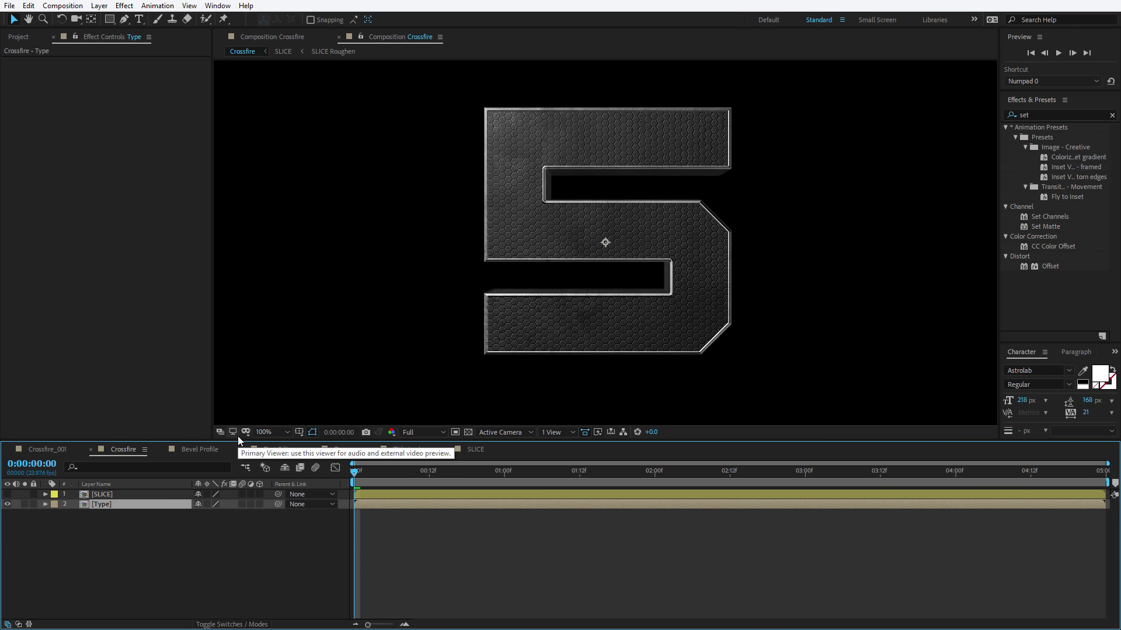
key("ctrl+space")
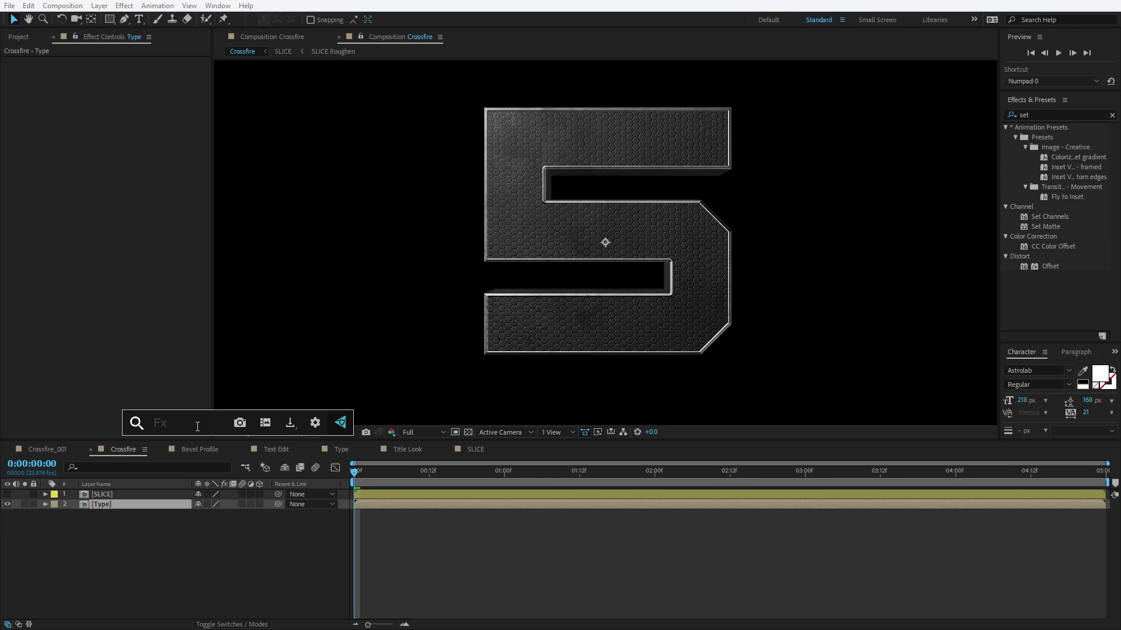
type("set")
key("Return")
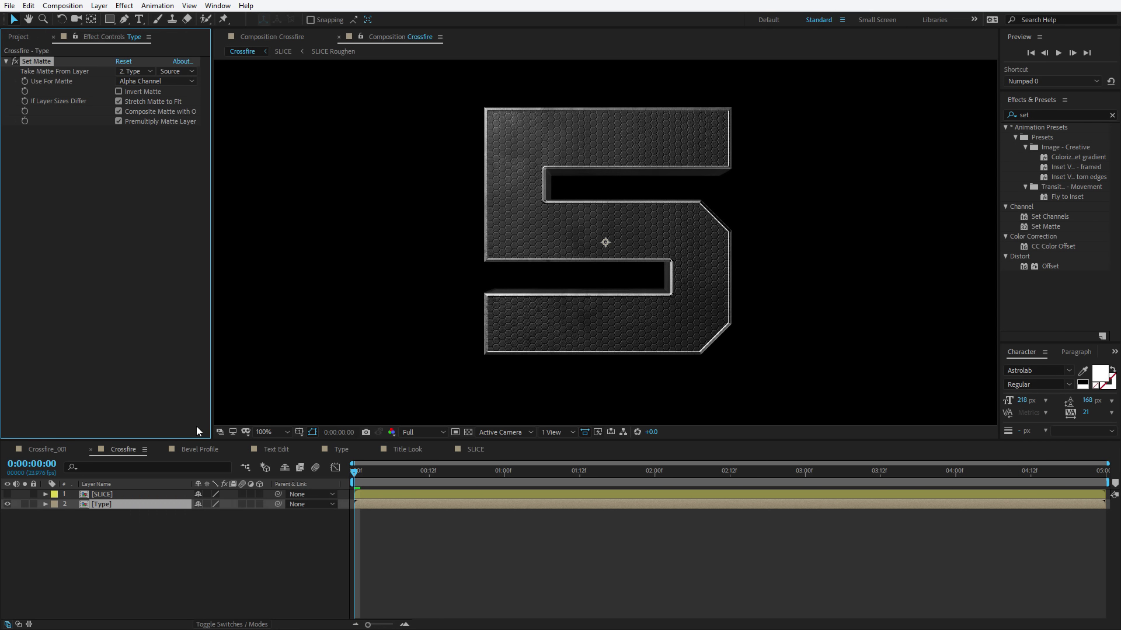
key("ctrl+space")
type("cur")
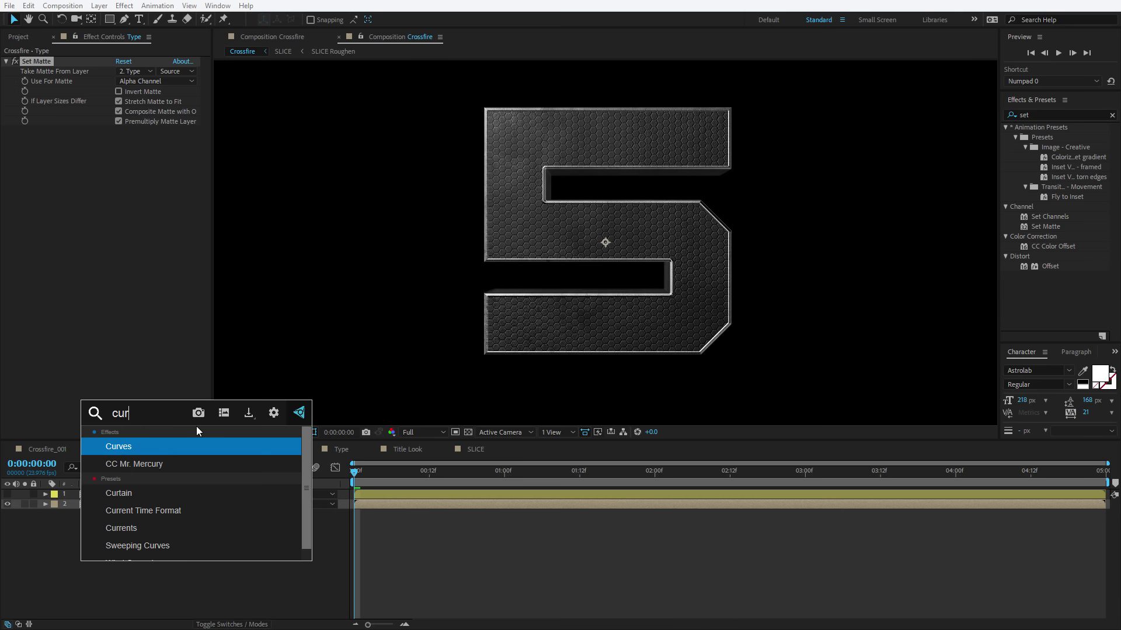
key("Return")
key("ctrl+space")
type("gl")
key("Escape")
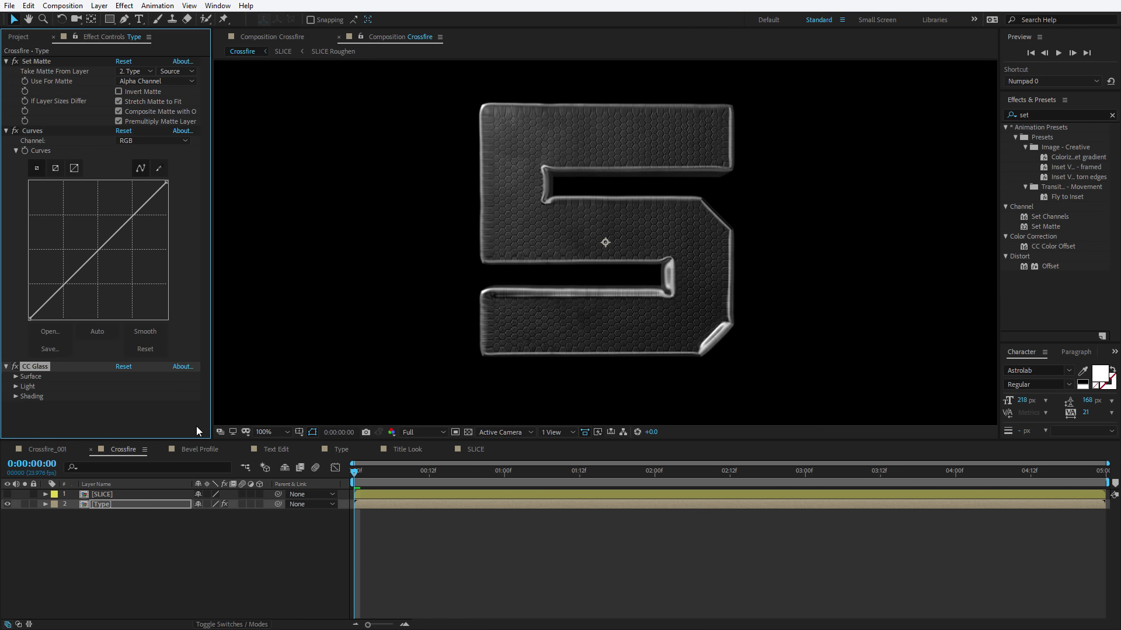
Step: Delete the Curves, CC Glass and Set Matte effects from the Type layer
left_click(34, 132)
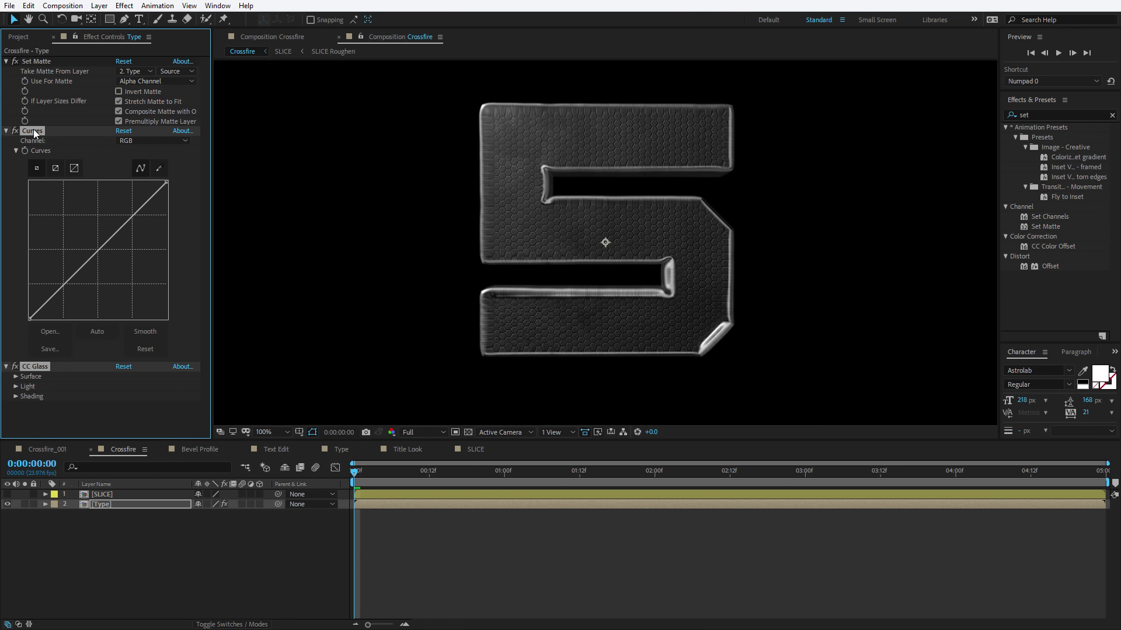
key("Delete")
left_click(39, 63)
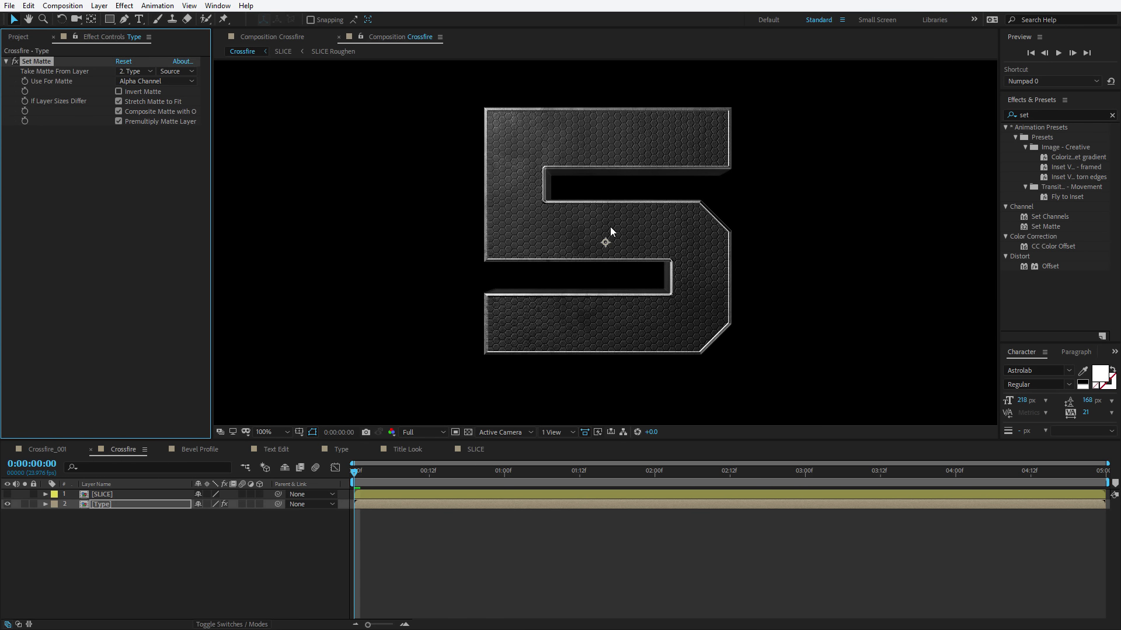
key("Delete")
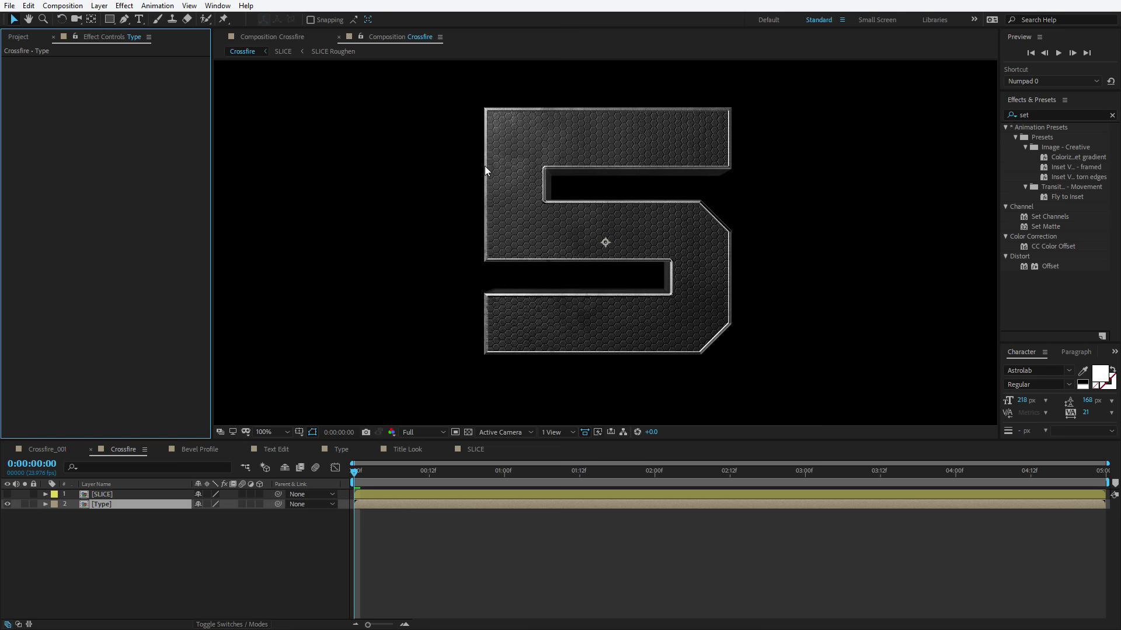
Step: Apply Set Matte to the Type layer, taking the matte from SLICE, with Stretch Matte to Fit off and Invert Matte on
left_click(115, 514)
left_click(104, 504)
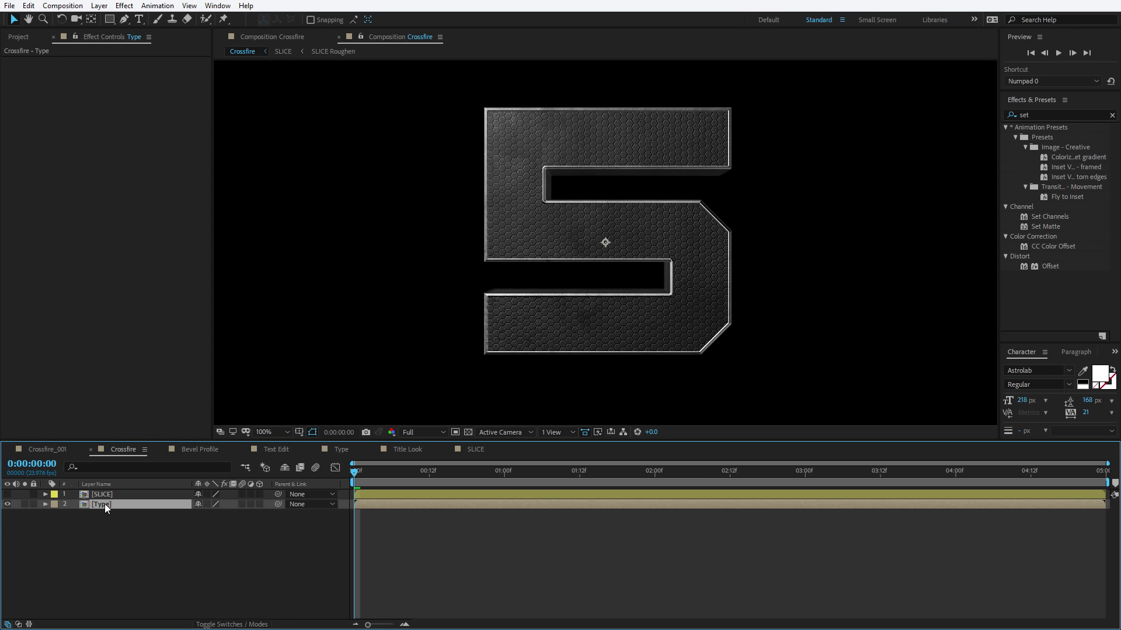
left_click(1045, 227)
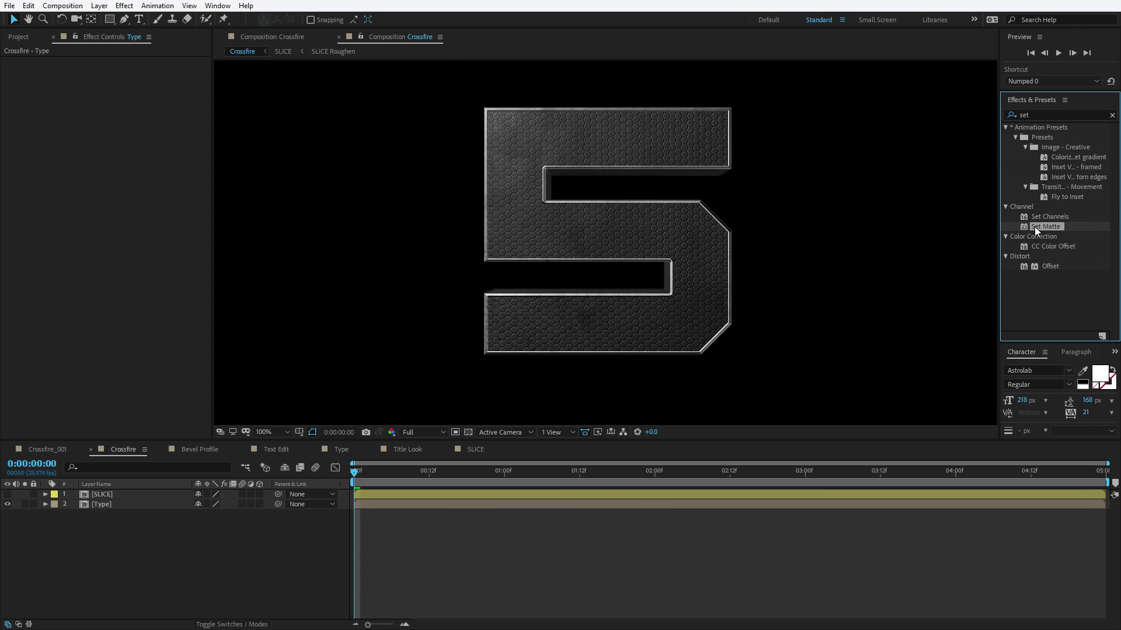
left_click_drag(1042, 226, 120, 506)
left_click(135, 71)
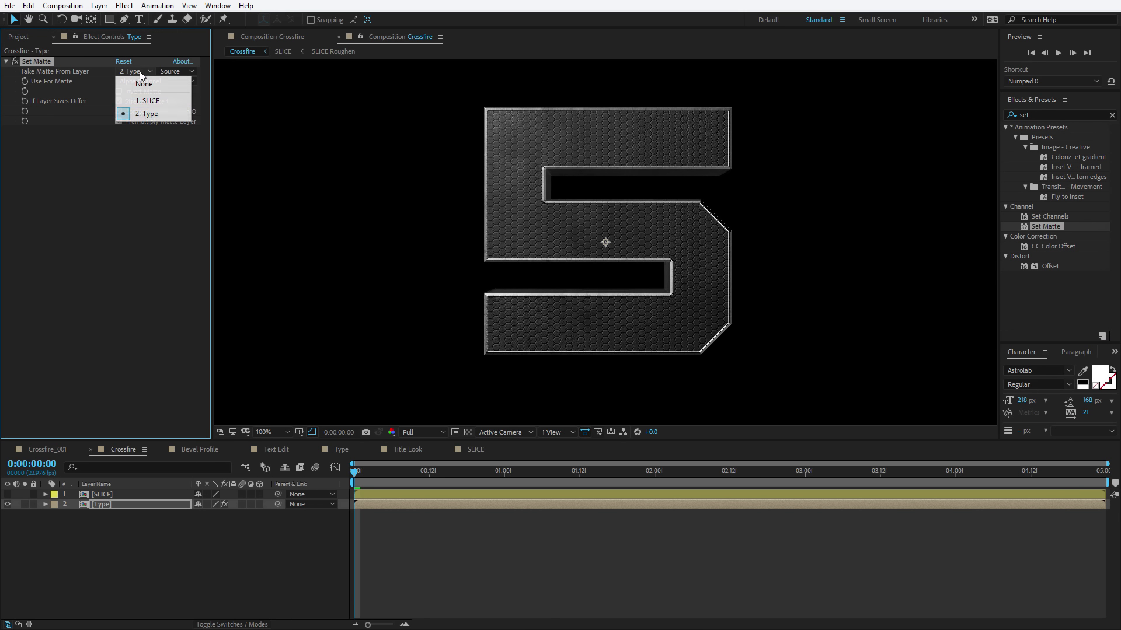
left_click(144, 102)
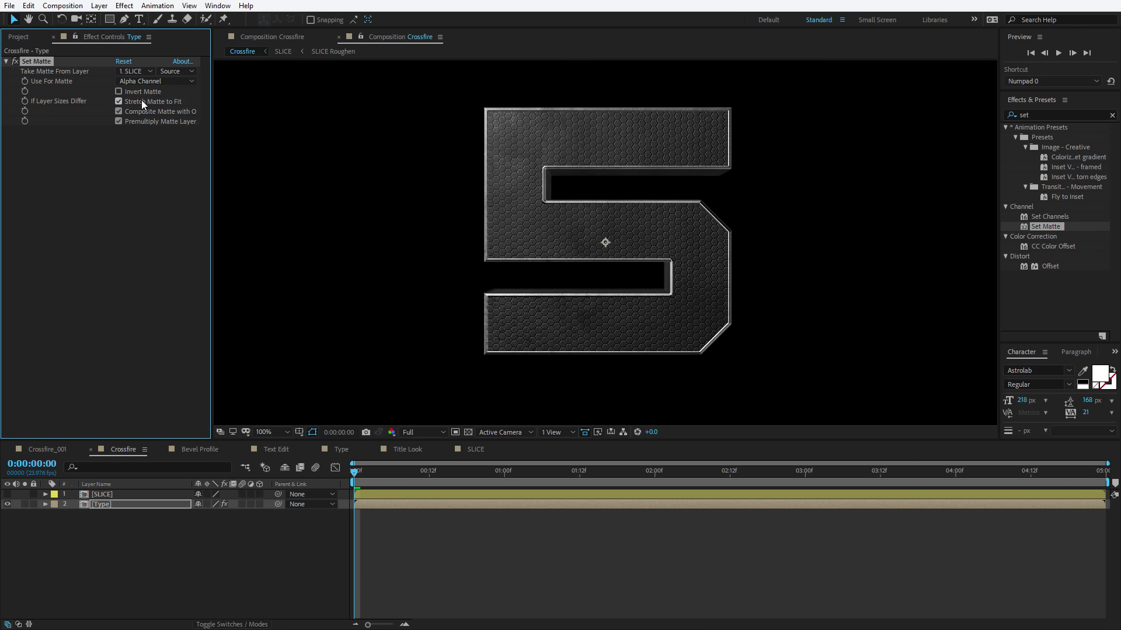
left_click(119, 102)
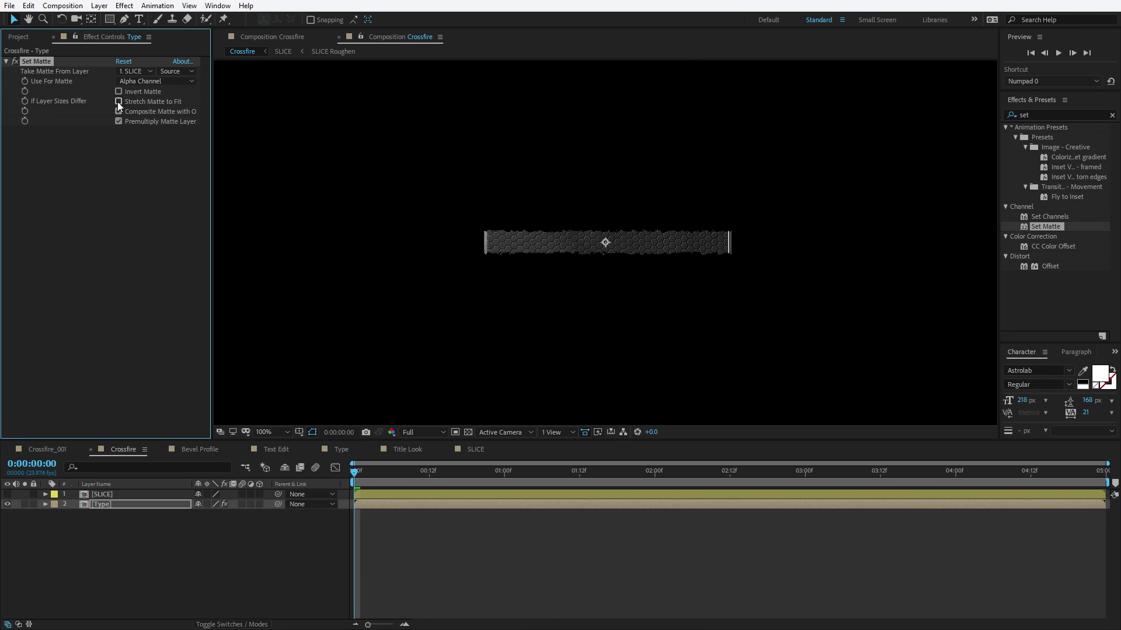
left_click(119, 91)
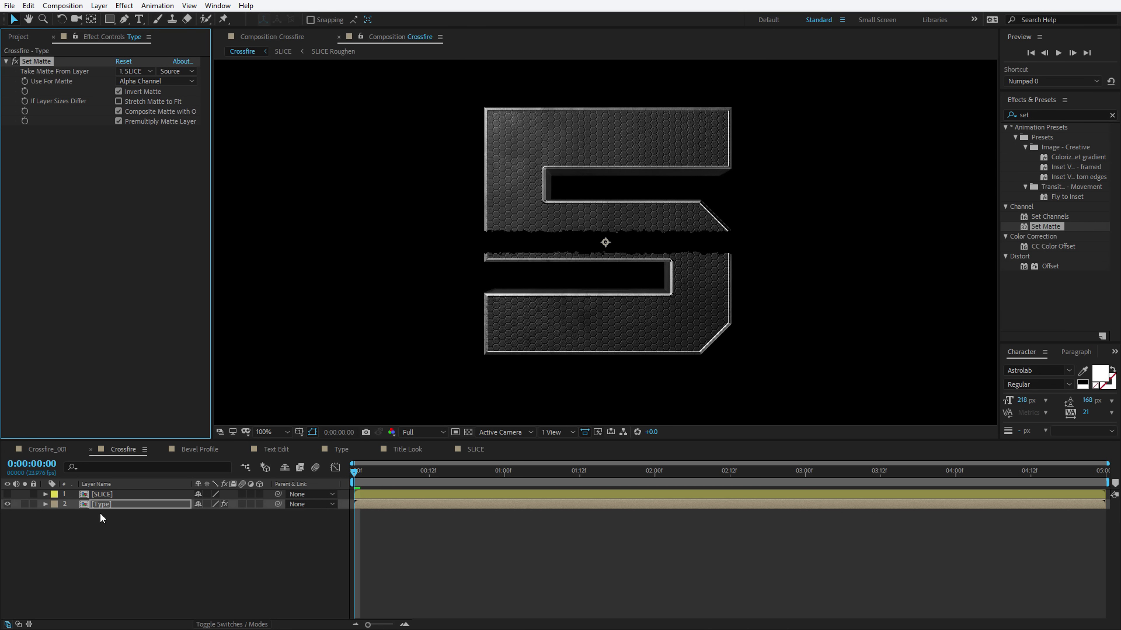
Step: Reveal the hidden SLICE layer's Rotation and turn it to about 195°
left_click(103, 495)
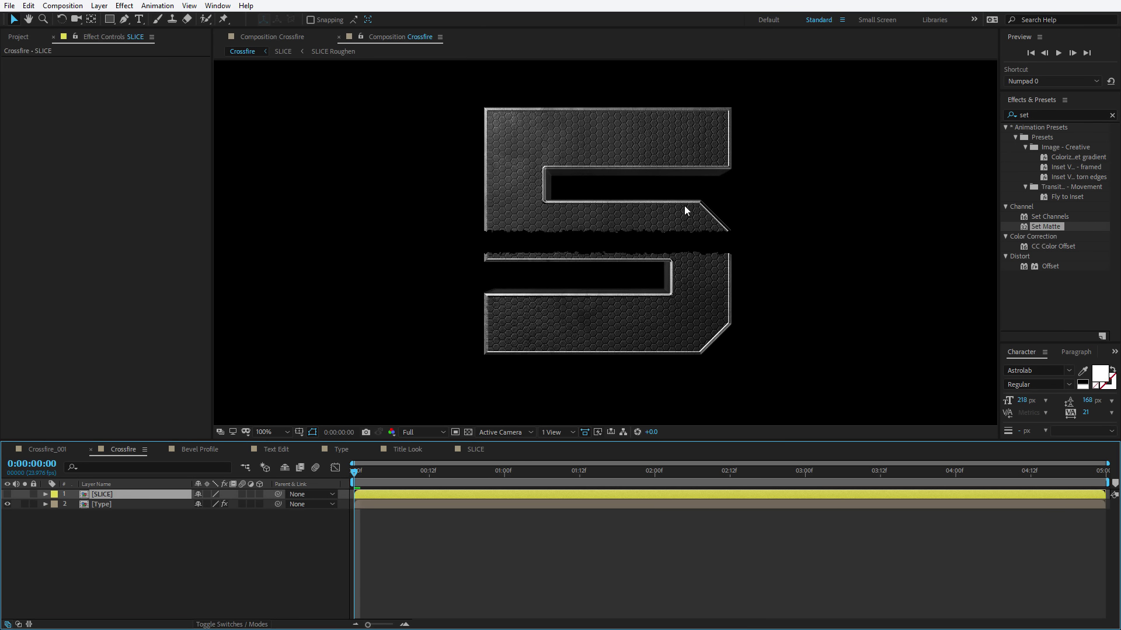
key("r")
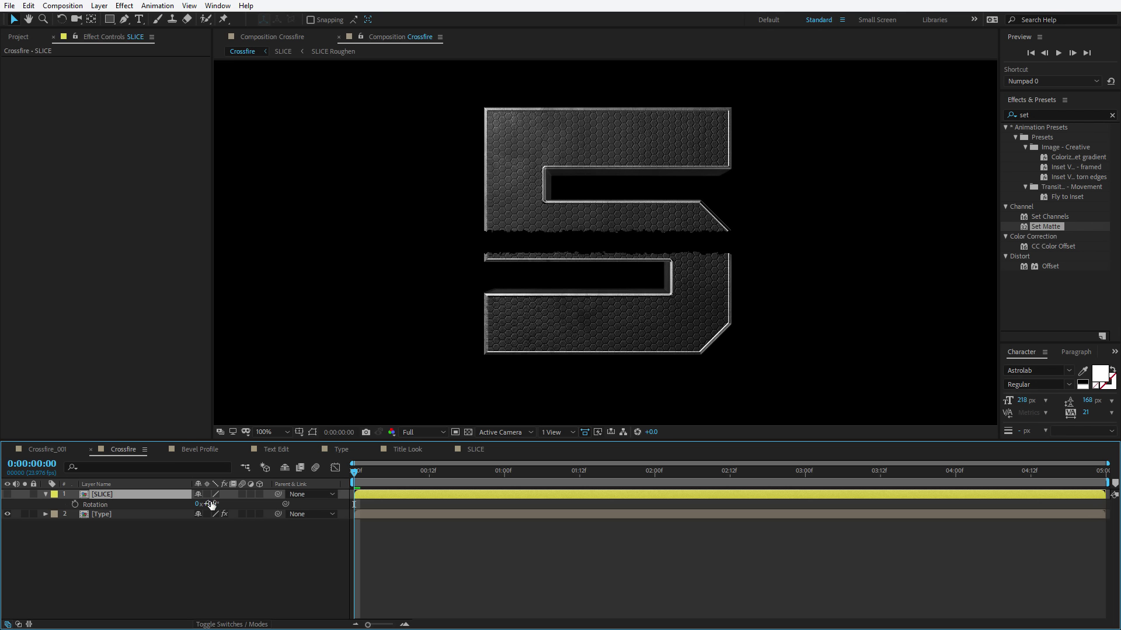
left_click_drag(211, 503, 587, 279)
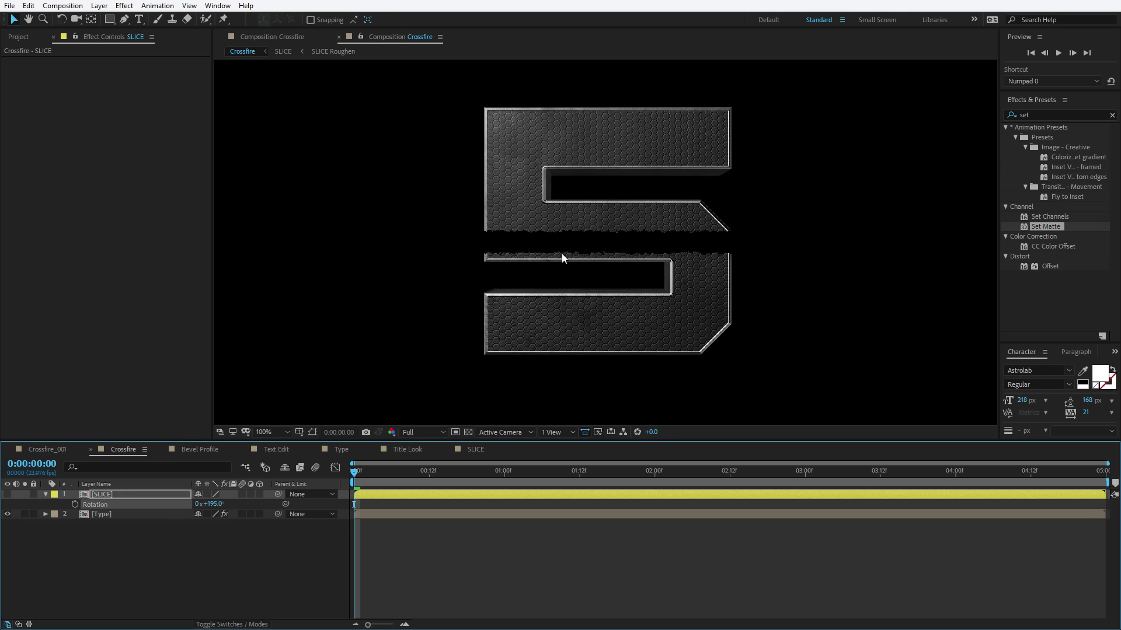
Step: Undo the last Rotation change on the SLICE layer and turn on its Collapse Transformations switch
key("ctrl+z")
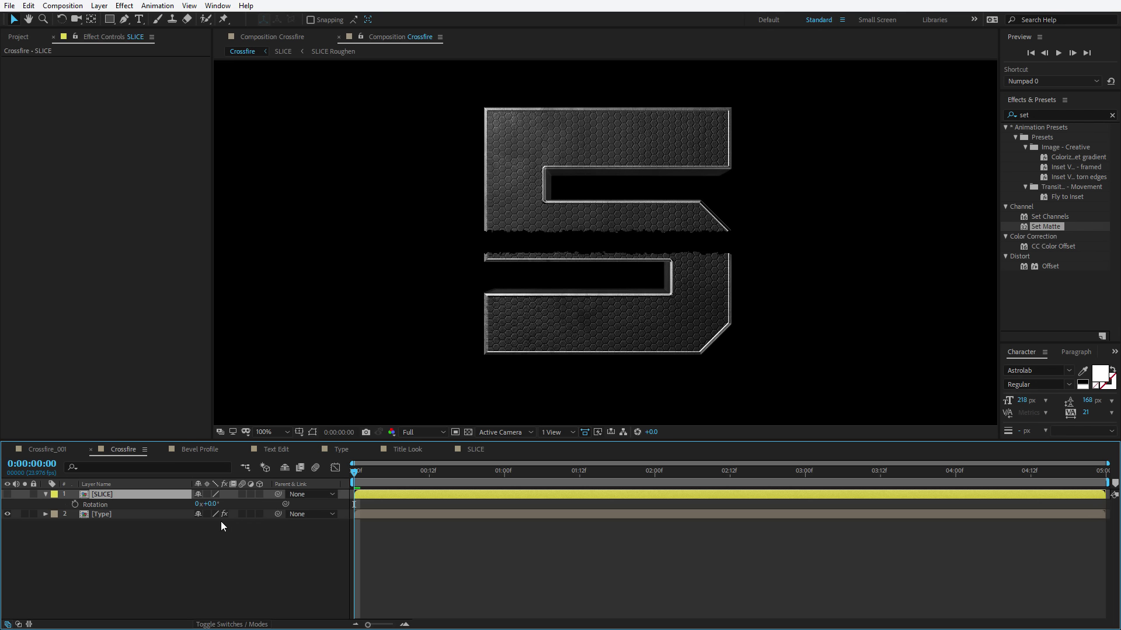
left_click(207, 493)
Step: Try rotating the SLICE layer to about 13° to test the cut, and reset its Rotation to 0°
mouse_move(210, 503)
left_mouse_down()
mouse_move(157, 504)
mouse_move(209, 504)
left_mouse_up()
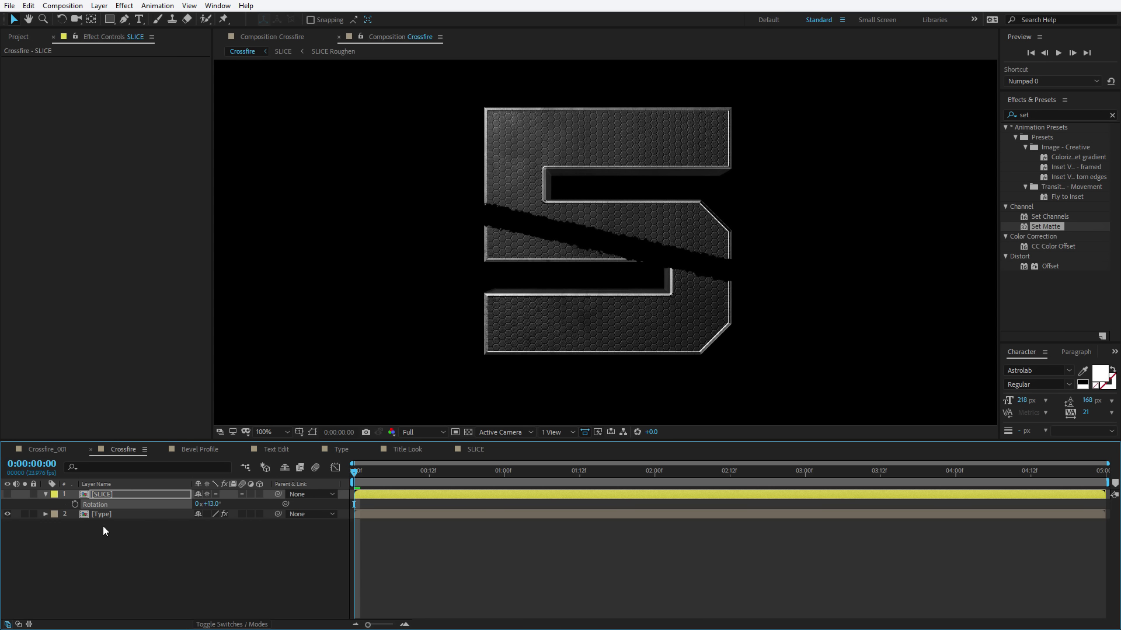
left_click(101, 515)
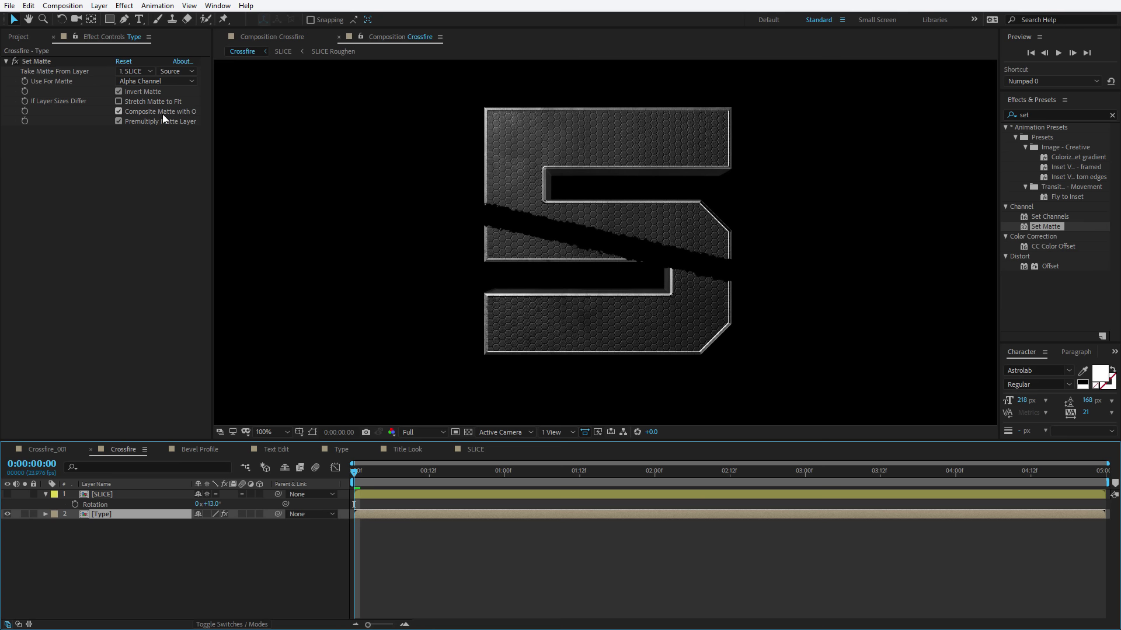
left_click_drag(220, 505, 214, 507)
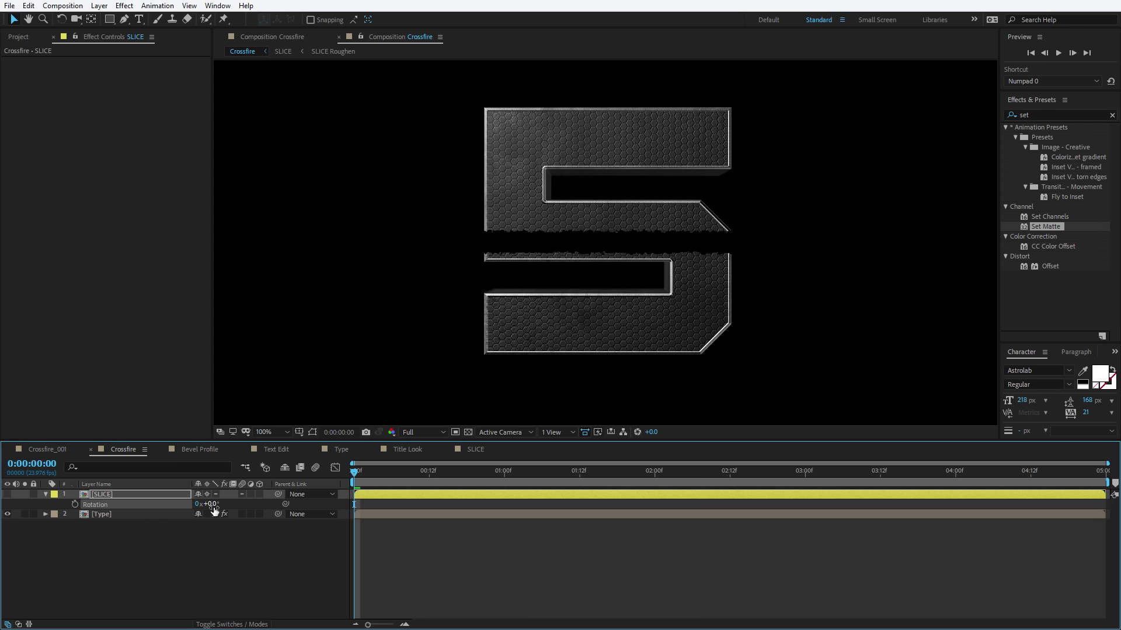
mouse_move(214, 504)
left_mouse_down()
mouse_move(240, 504)
mouse_move(164, 507)
mouse_move(207, 504)
left_mouse_up()
left_click(208, 504)
type("0")
key("Return")
Step: Create a gray solid named BG, 1920 px wide and 812 px high
left_click(98, 5)
mouse_move(249, 24)
left_click(300, 32)
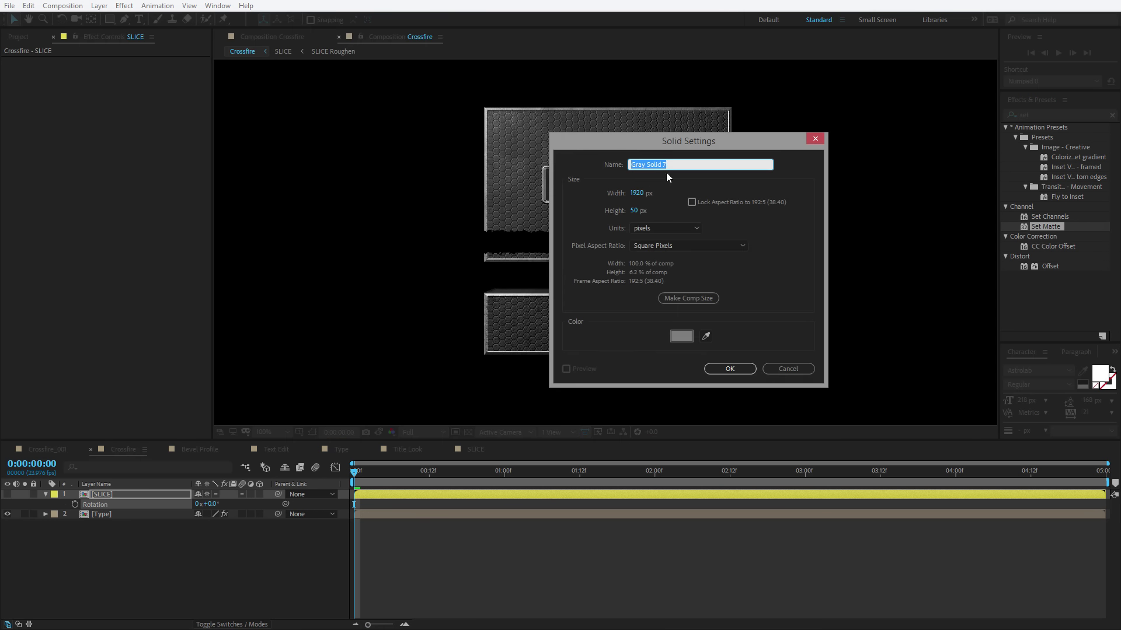
type("BG")
left_click(634, 211)
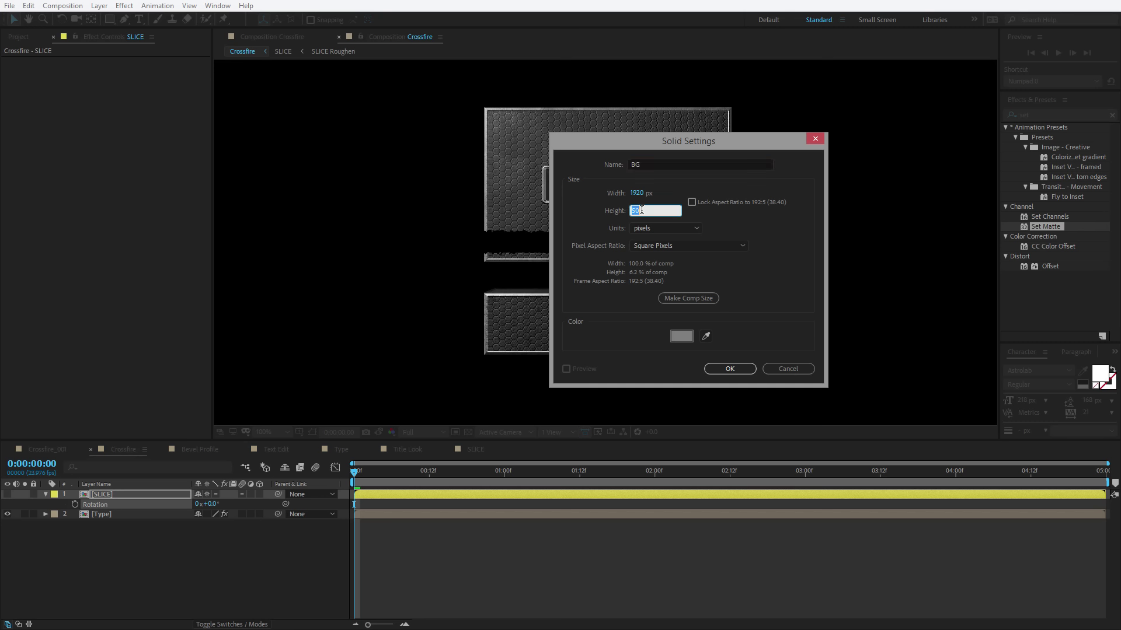
type("812")
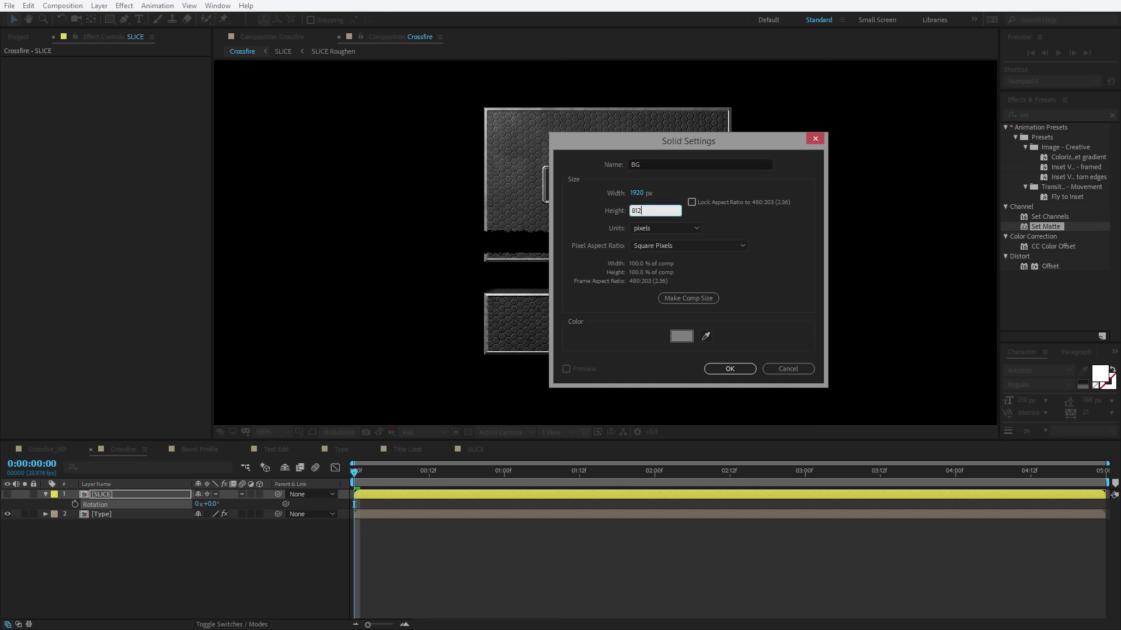
left_click(730, 369)
Step: Apply Gradient Ramp to the BG solid, with Ramp Shape set to Radial Ramp and the colors swapped
key("comma")
key("comma")
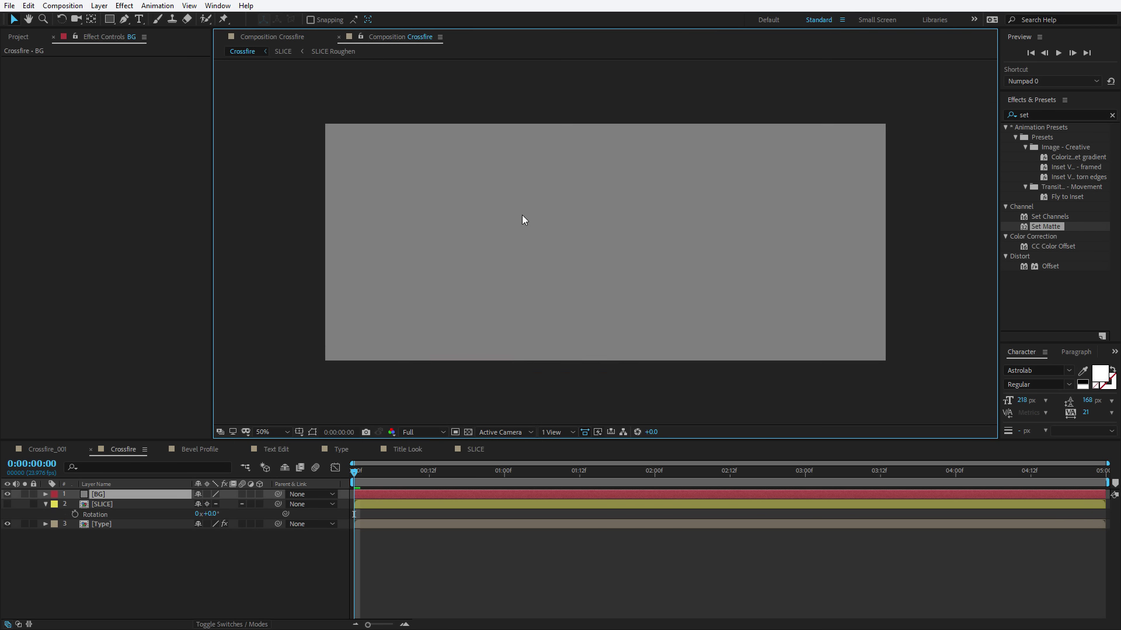
key("ctrl+space")
type("ramp")
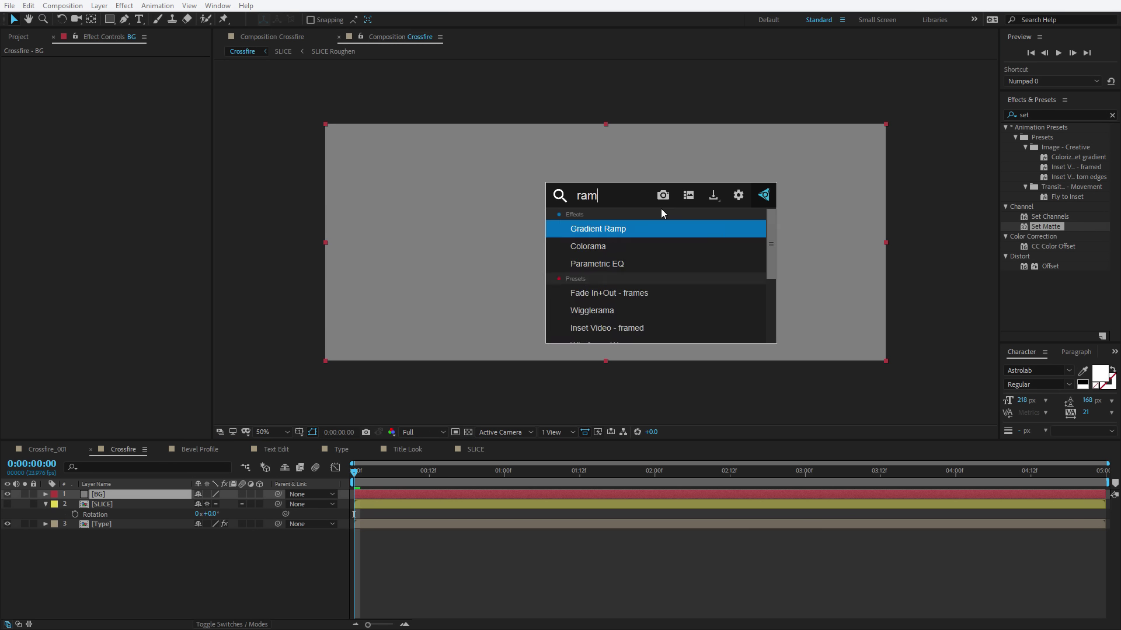
left_click(617, 232)
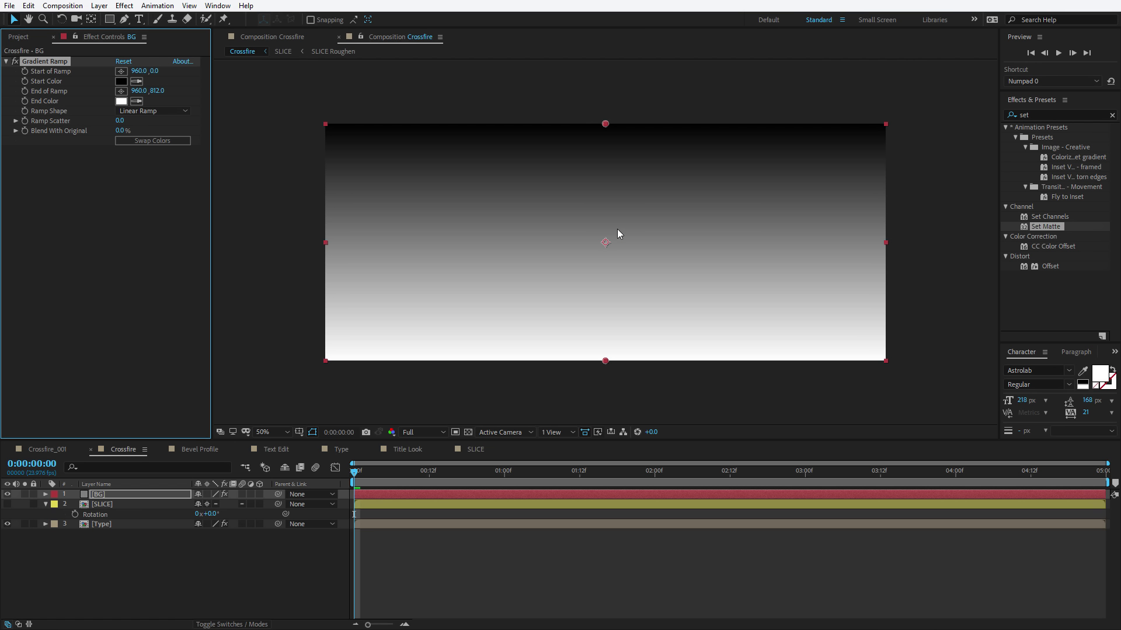
left_click(1111, 115)
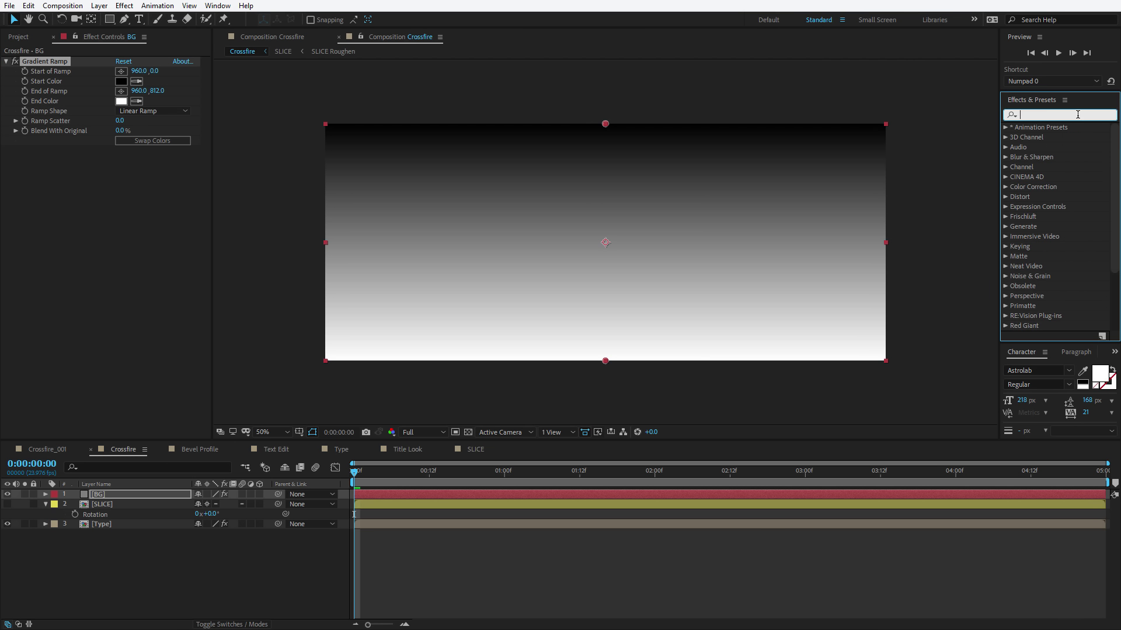
left_click(152, 111)
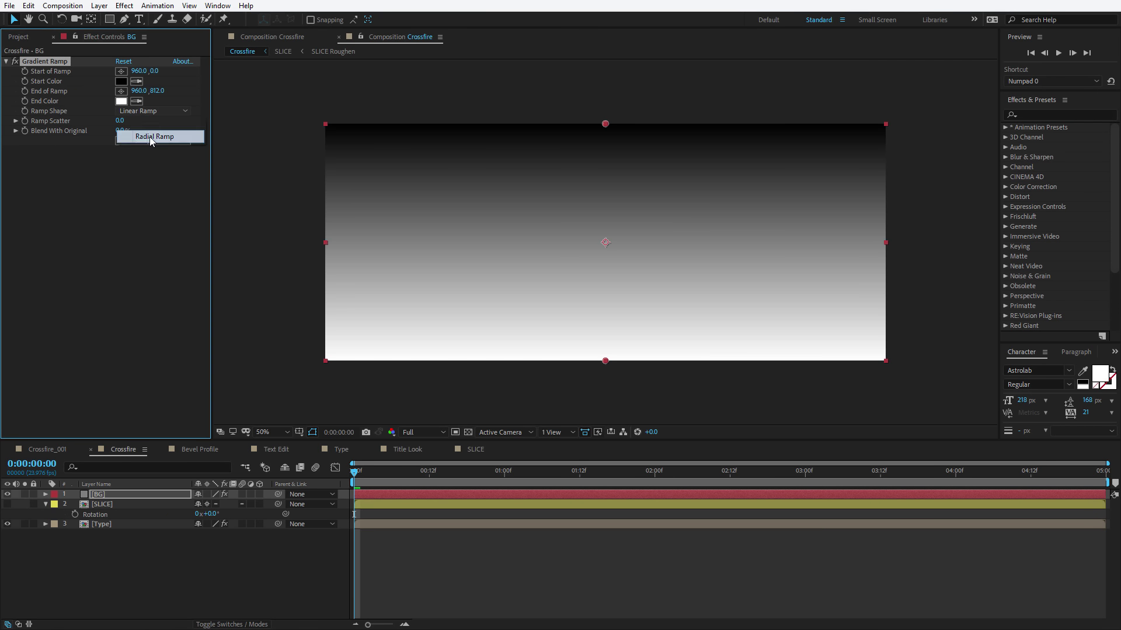
left_click(150, 135)
left_click(164, 141)
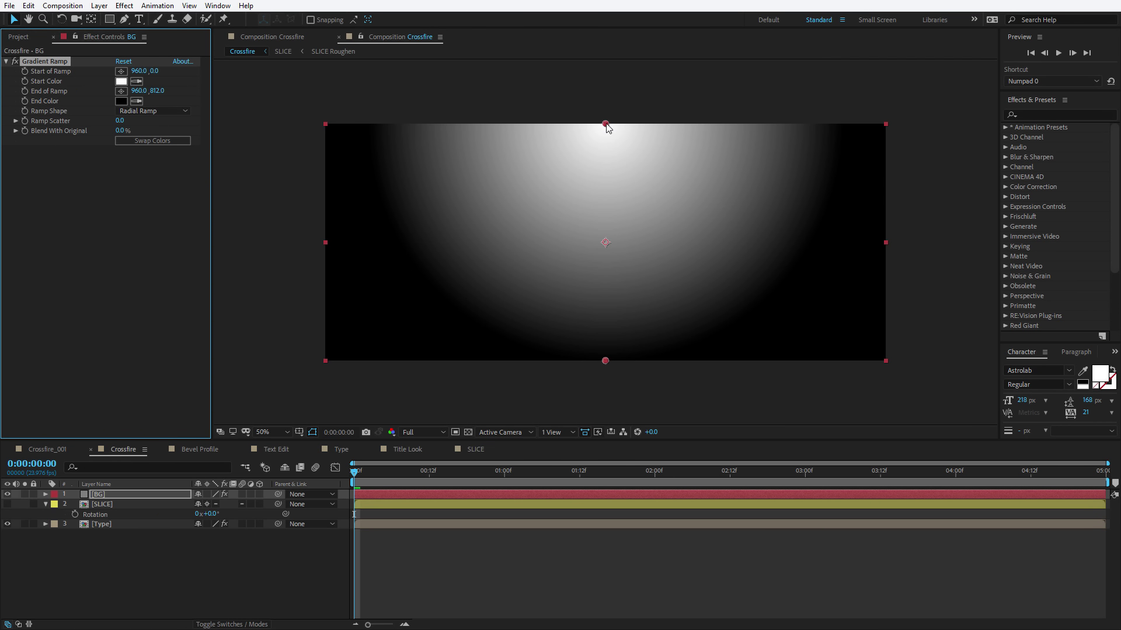
Step: Place the Start of Ramp at about 554, 12 and the End of Ramp at about 1864, 1412
left_click_drag(605, 124, 421, 85)
left_click_drag(605, 362, 870, 540)
left_click_drag(429, 94, 486, 128)
Step: Set the Gradient Ramp's Start Color to a dark gray
left_click(121, 81)
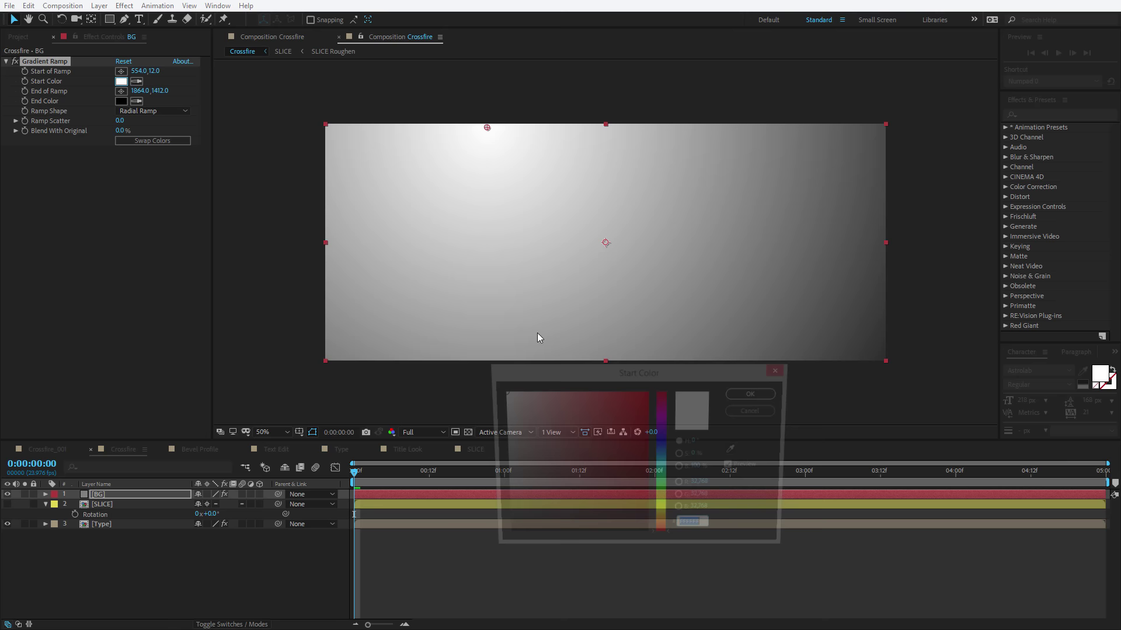
left_click(664, 451)
left_click_drag(570, 485, 501, 502)
left_click(755, 393)
Step: Move the BG layer beneath the Type layer and check the composition in an enlarged view
left_click_drag(98, 495, 110, 531)
key("grave")
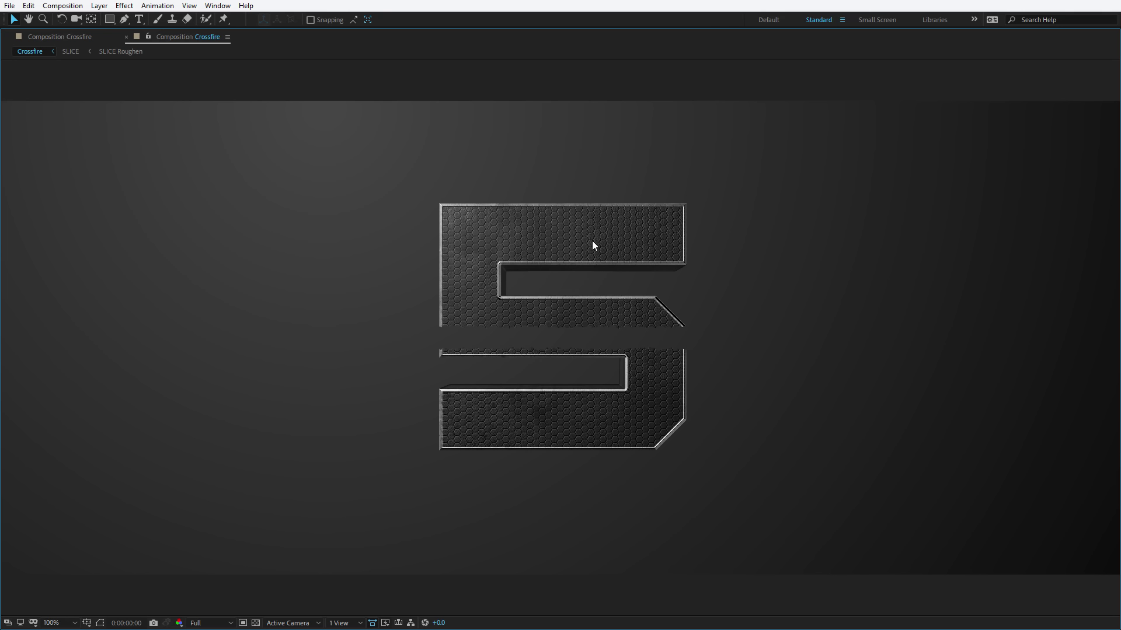
key("grave")
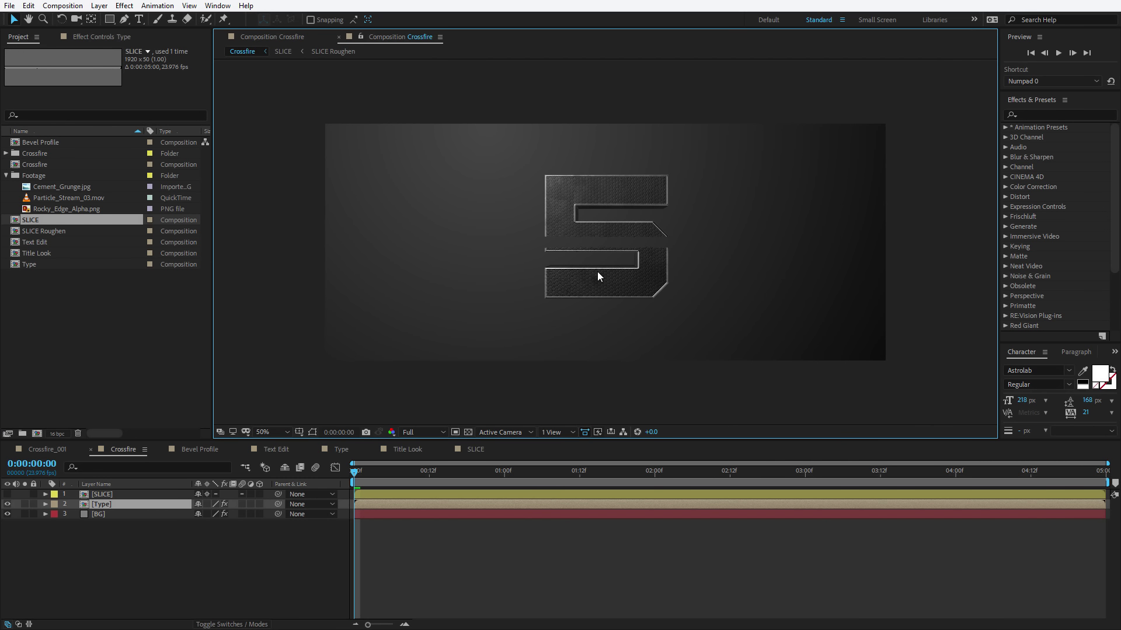
key("period")
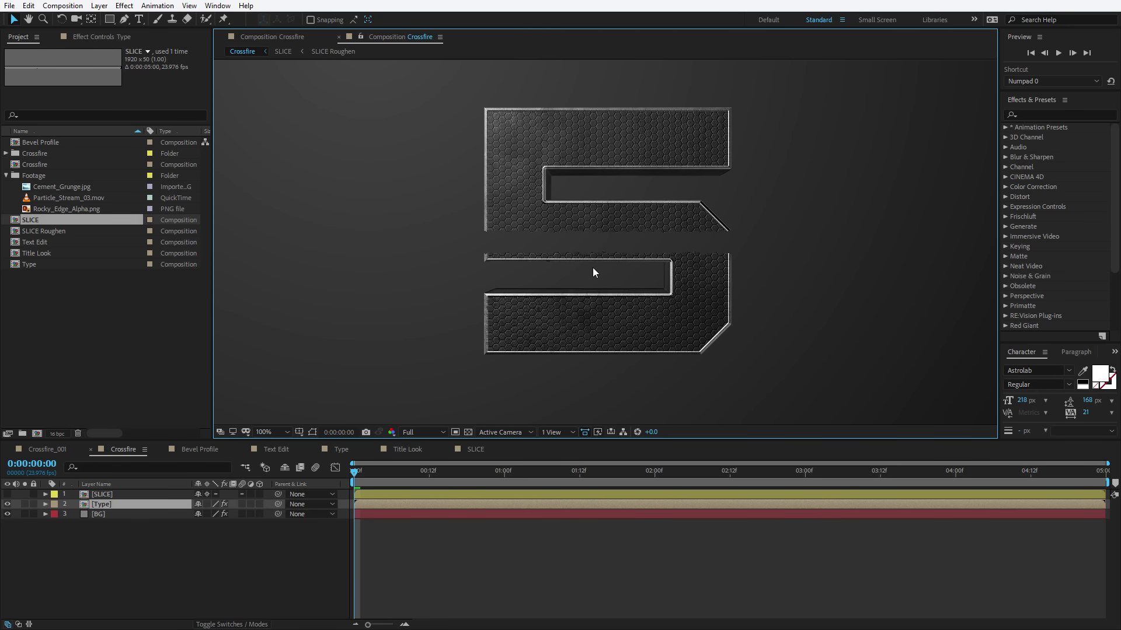
Step: Duplicate the Type layer and rename the lower copy Burned Edge
left_click(110, 537)
left_click(105, 506)
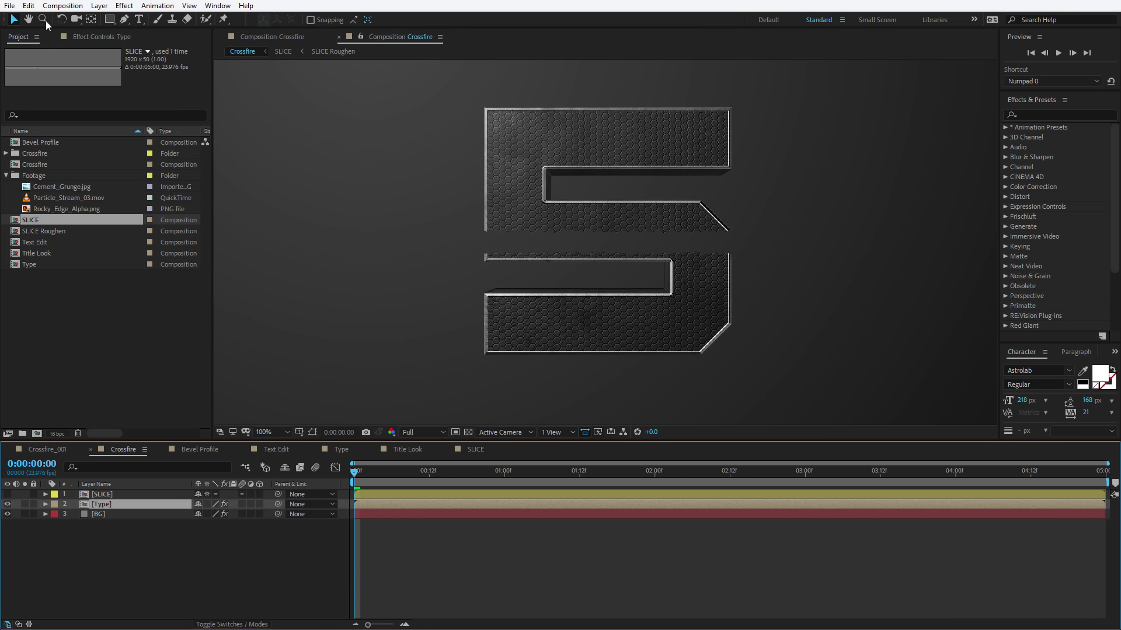
left_click(28, 5)
left_click(35, 157)
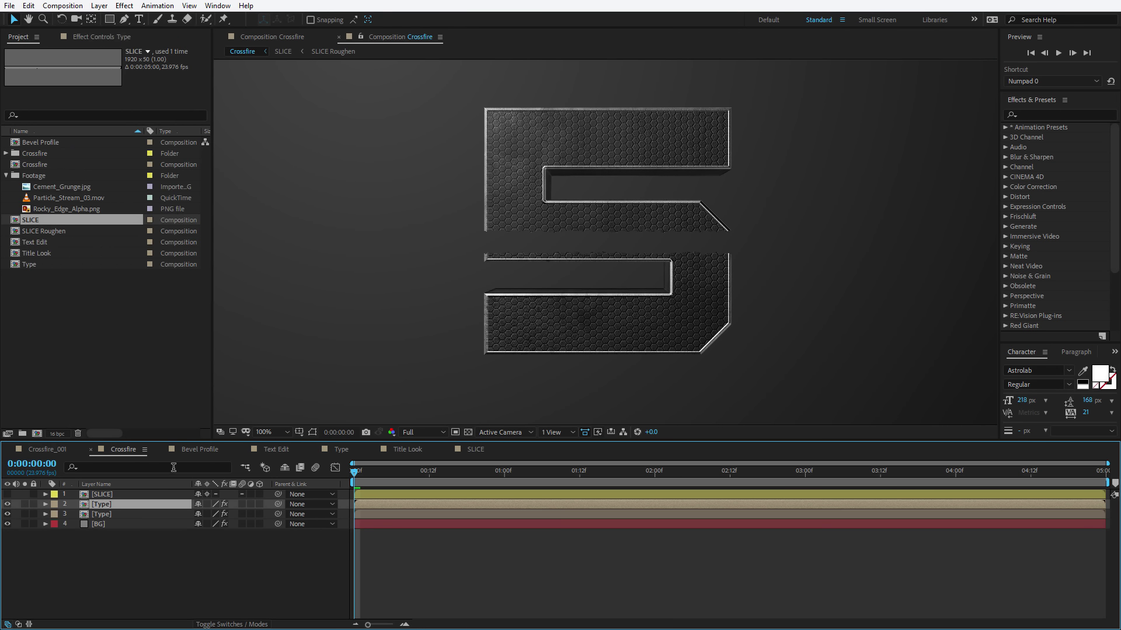
left_click(105, 515)
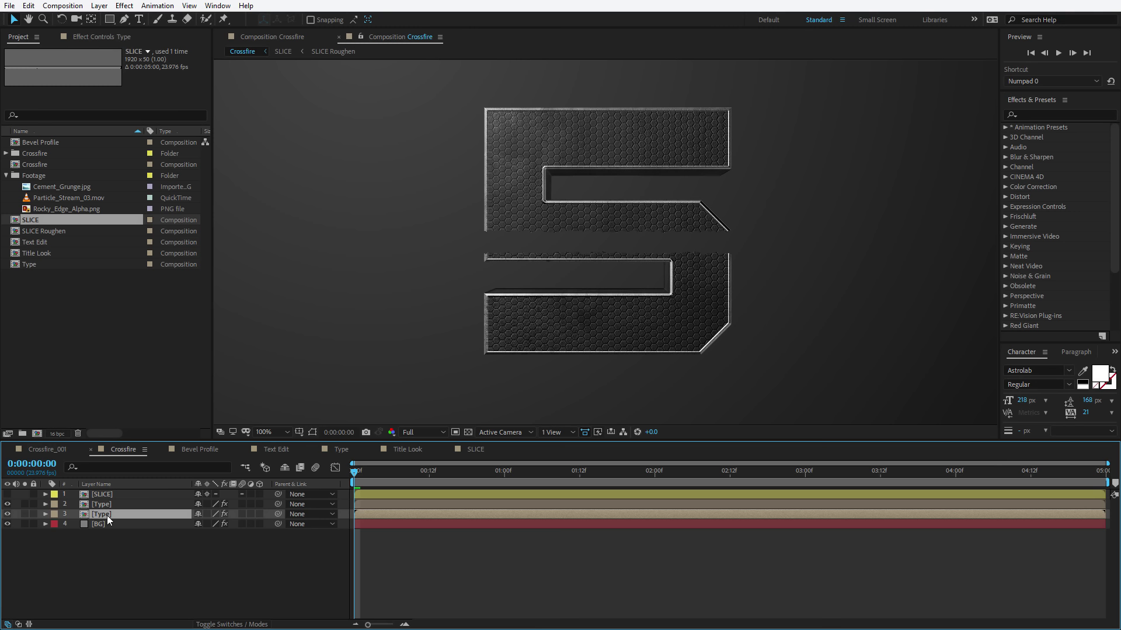
key("Return")
type("Burned")
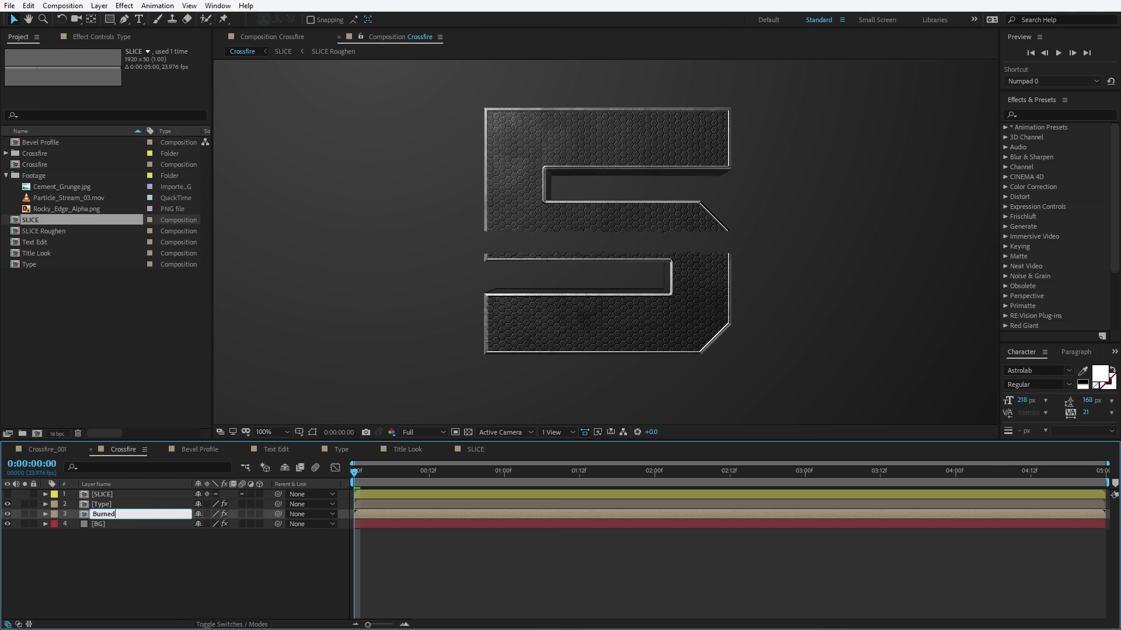
type(" Edge")
key("Return")
Step: Solo the Burned Edge layer and add a Fast Box Blur effect to it
key("F3")
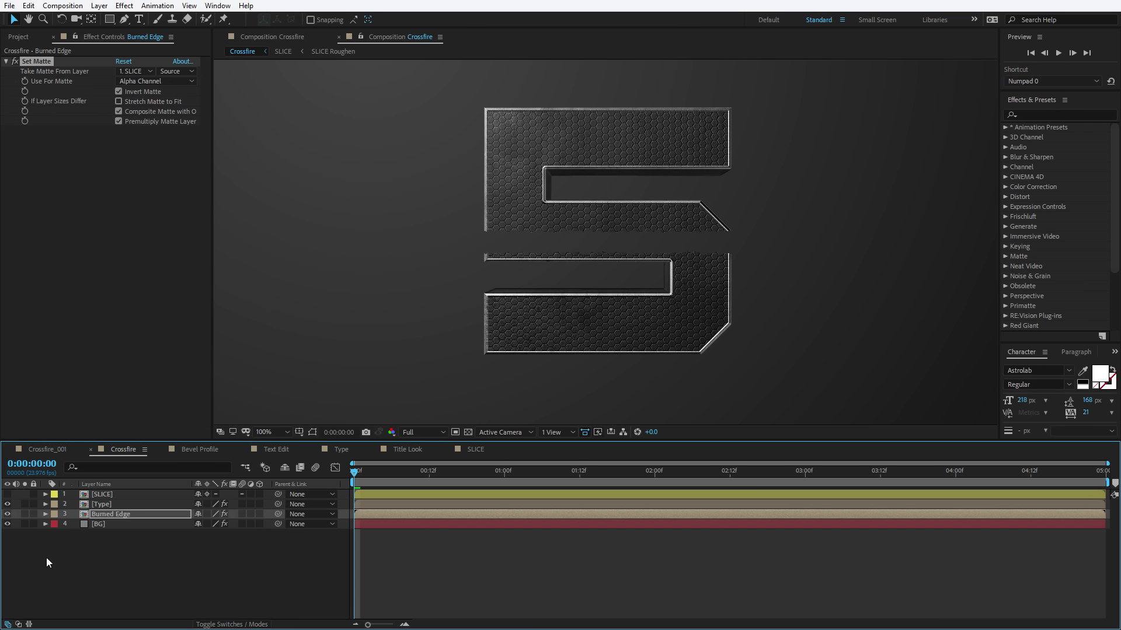
left_click(24, 514)
left_click(99, 516)
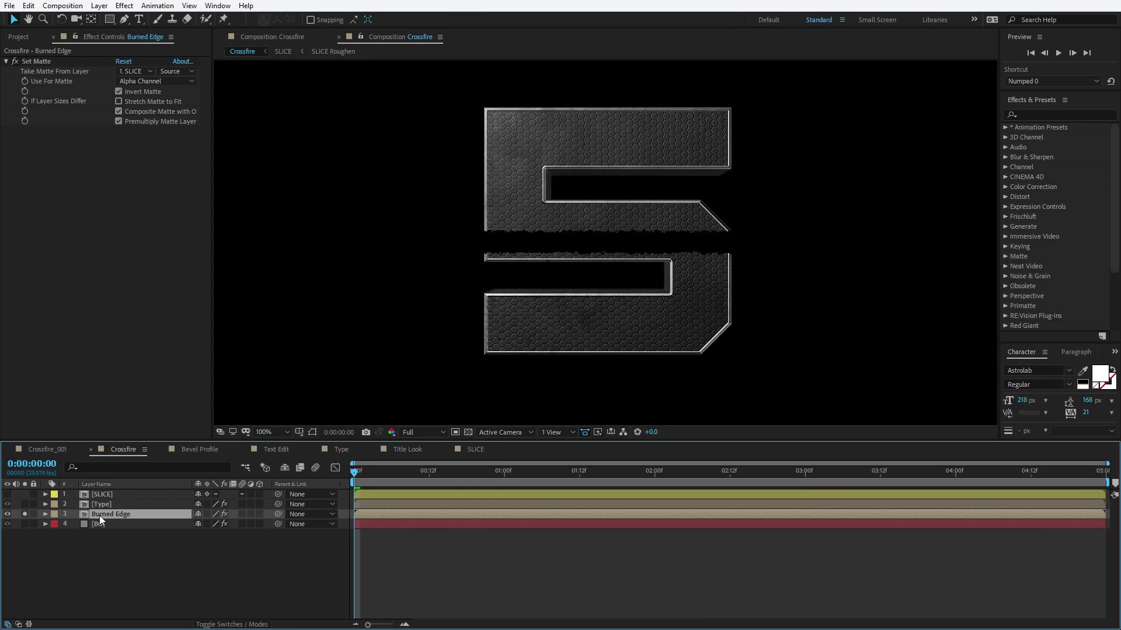
key("ctrl+space")
type("fas")
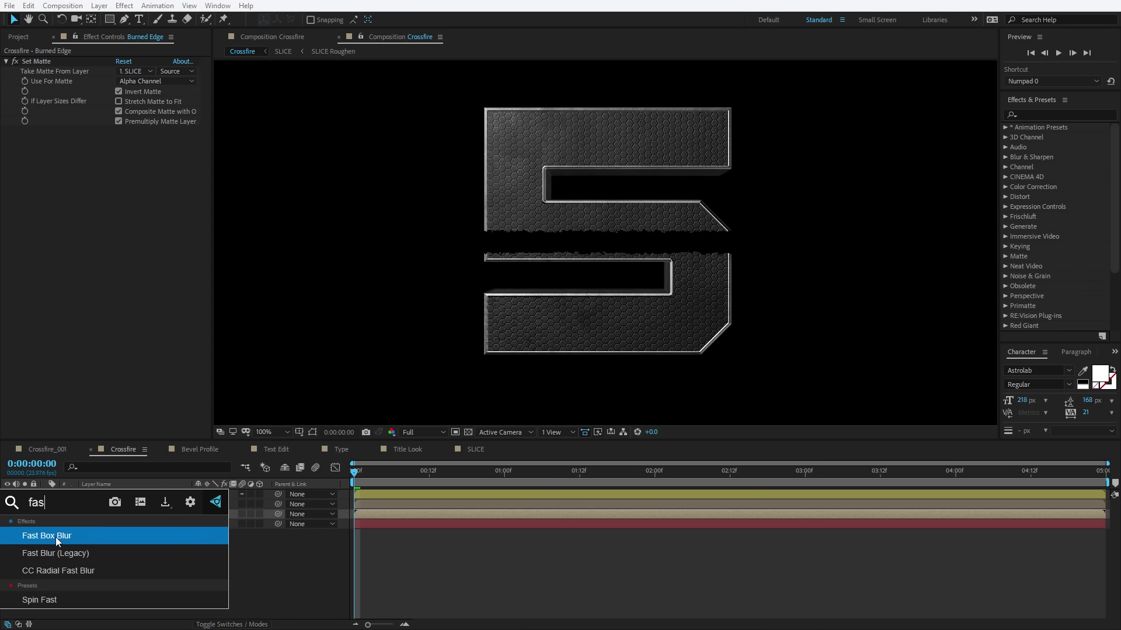
left_click(56, 537)
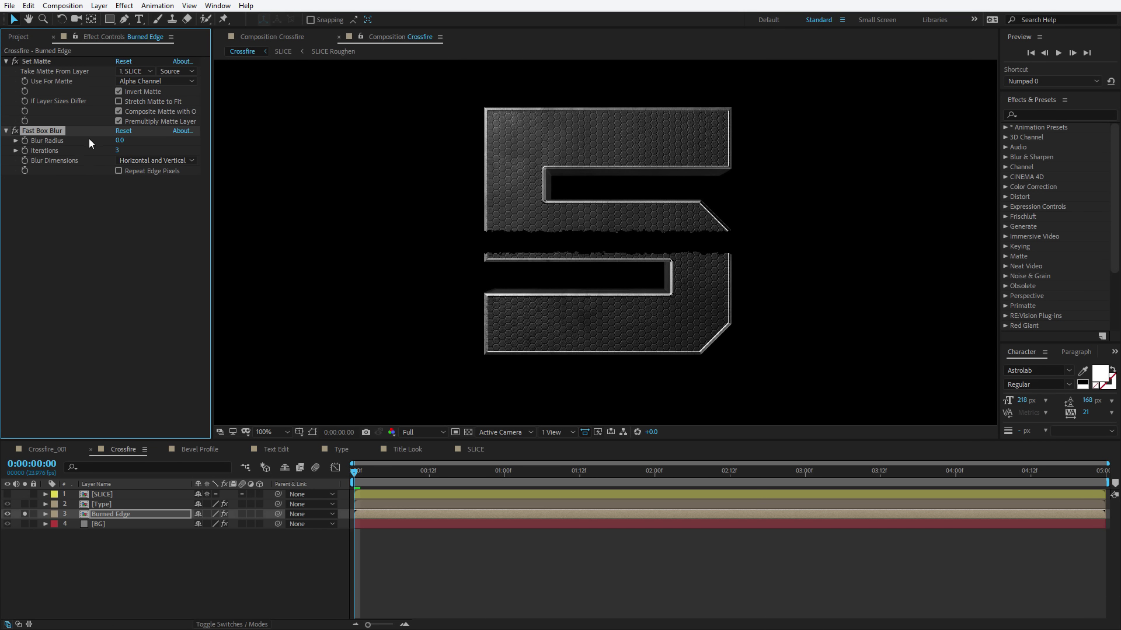
Step: Set the Fast Box Blur's Blur Radius to 6 and Iterations to 1
left_click(120, 140)
left_click(117, 150)
type("1")
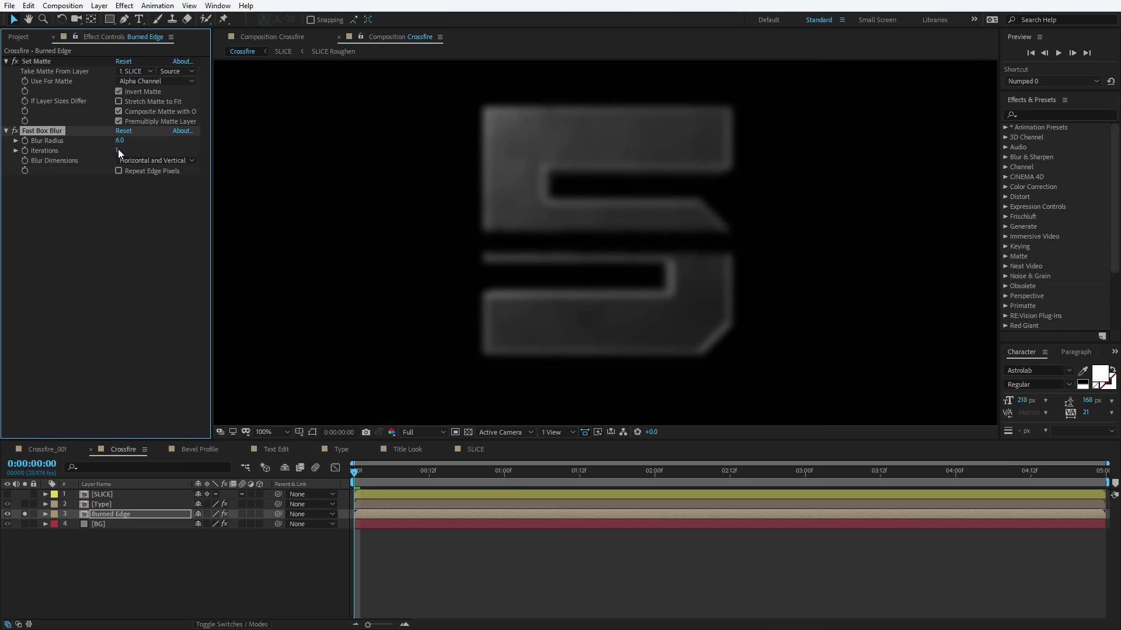
key("Return")
Step: Add Curves to the Burned Edge layer and steepen its Alpha channel curve to harden the blurred edges
key("ctrl+space")
type("cur")
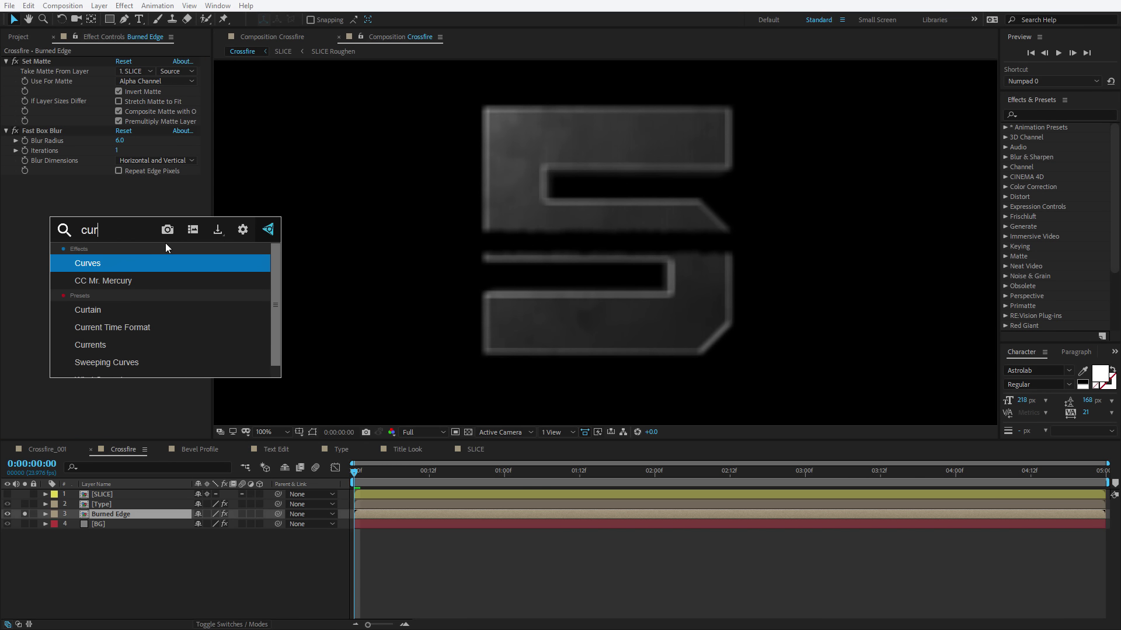
key("Return")
left_click(154, 191)
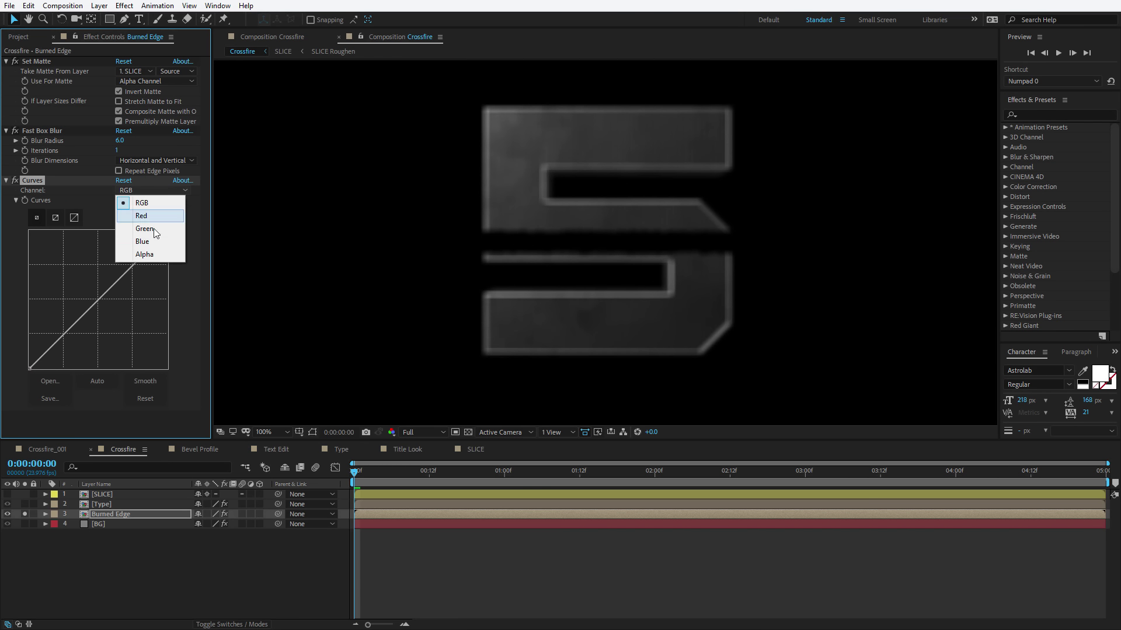
left_click(150, 255)
left_click_drag(167, 231, 41, 223)
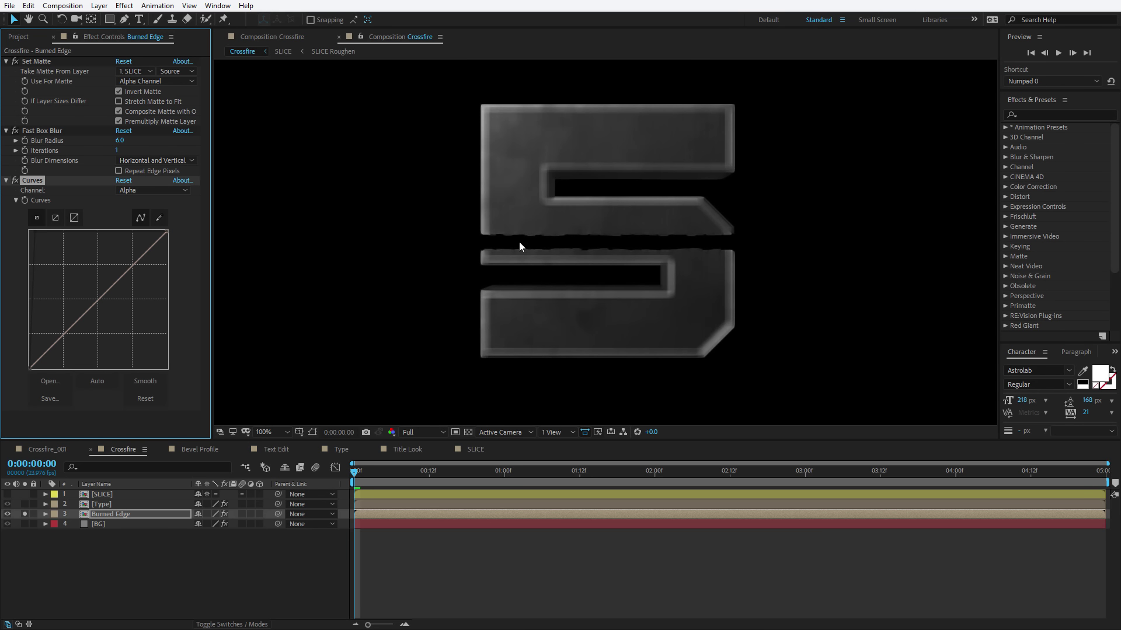
Step: Try a smaller Blur Radius on the Burned Edge layer's Fast Box Blur, and restore it to 6
key("period")
left_click_drag(119, 140, 80, 134)
left_click(119, 140)
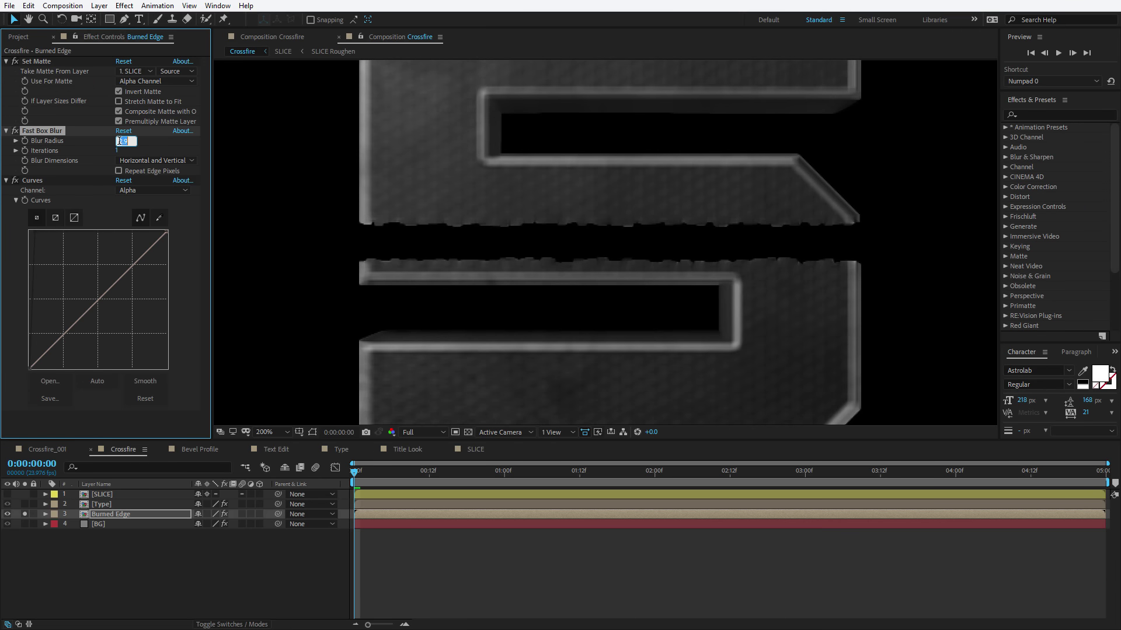
type("6")
key("Return")
Step: Add a second Set Matte after Curves on the Burned Edge layer and toggle it to compare the edges
left_click(5, 182)
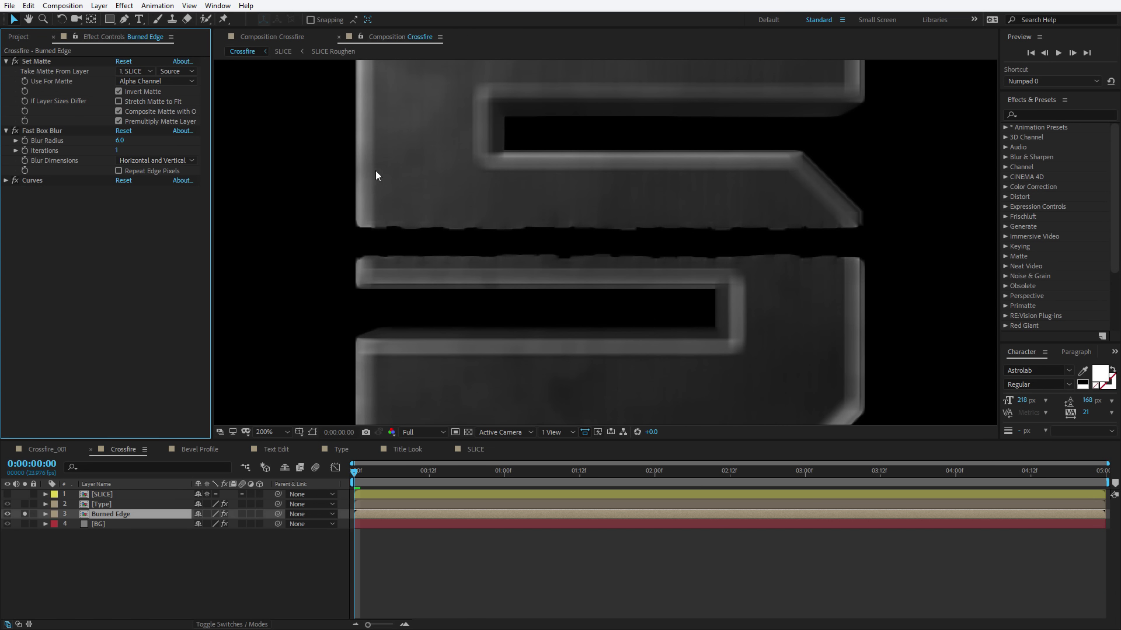
key("ctrl+space")
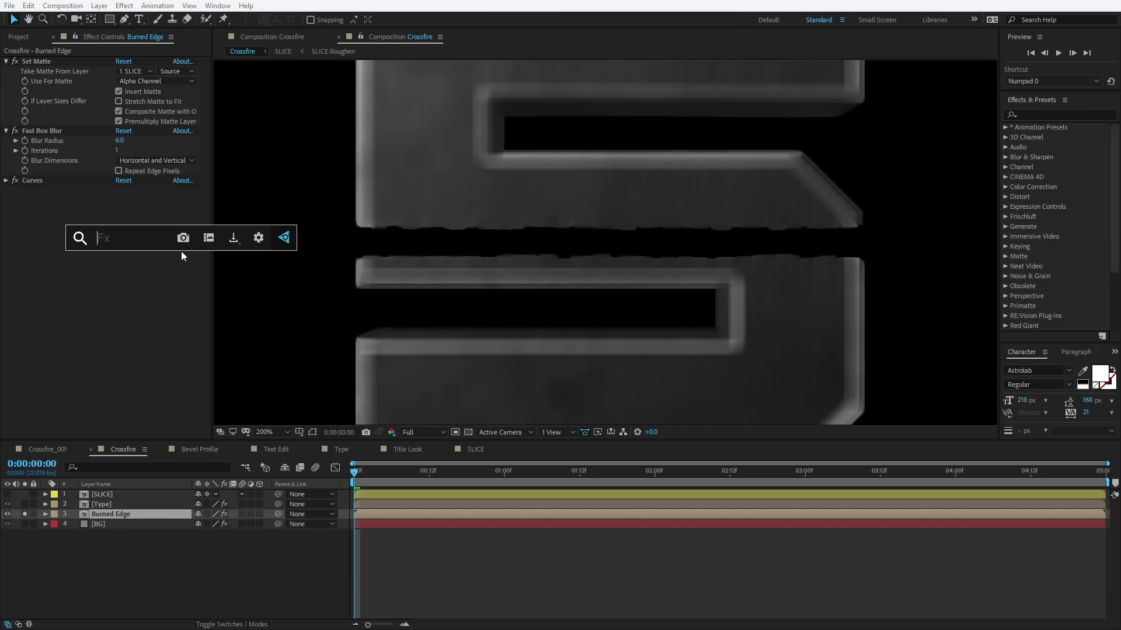
type("set")
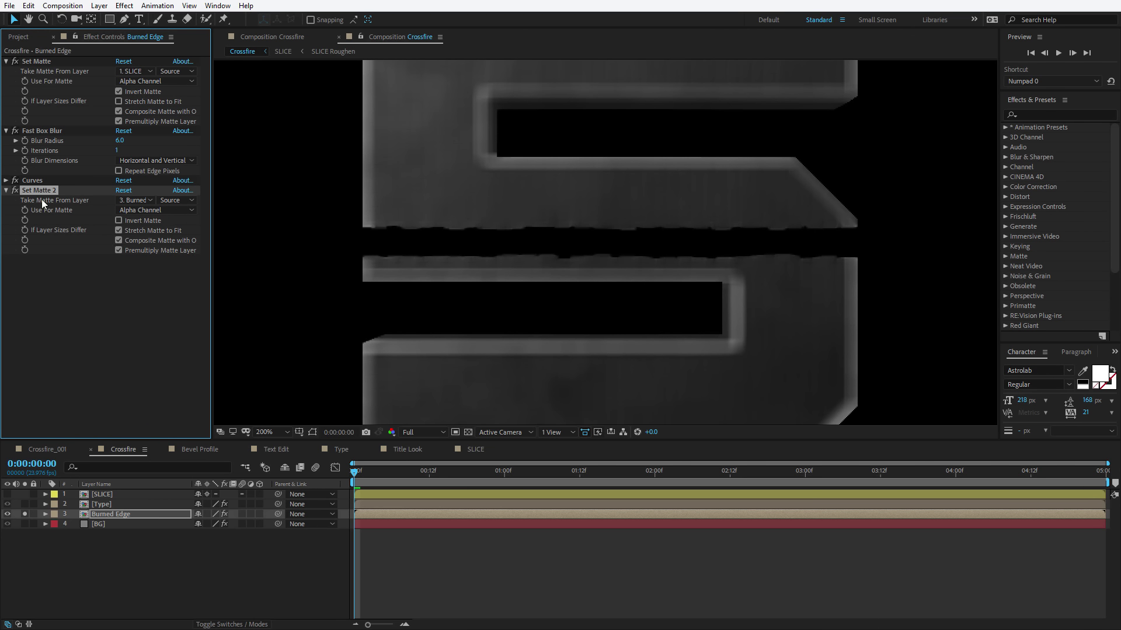
left_click(15, 191)
left_click(15, 191)
left_click(114, 350)
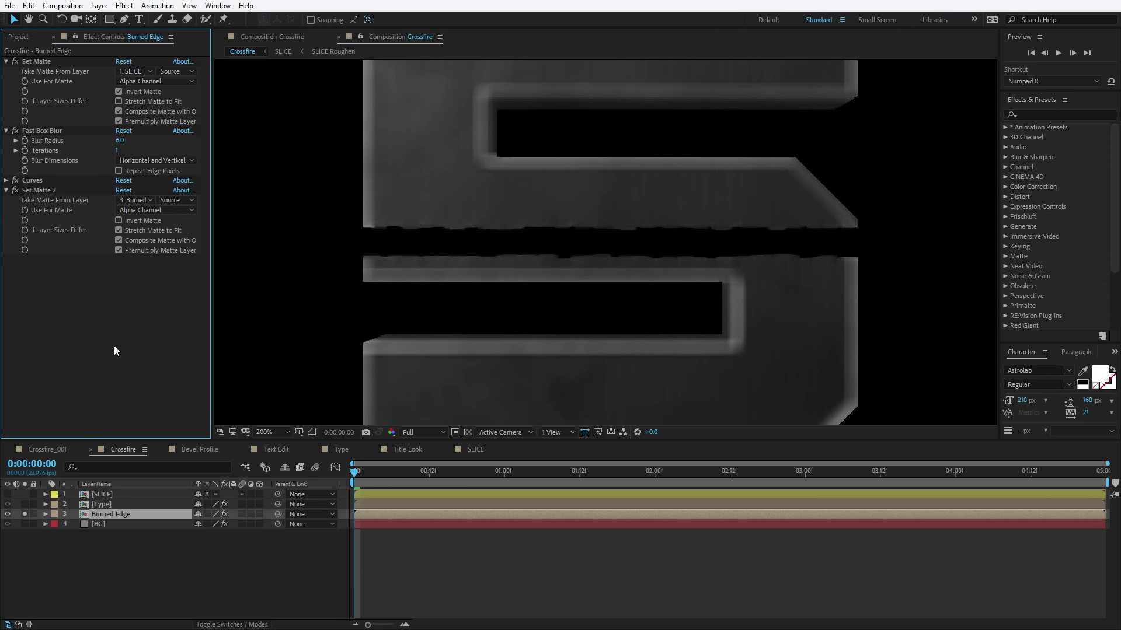
Step: Add a third Set Matte to Burned Edge using the SLICE layer with Premultiply Matte Layer off, and compare the unsoloed layer on and off
key("ctrl+space")
type("set")
left_click(39, 352)
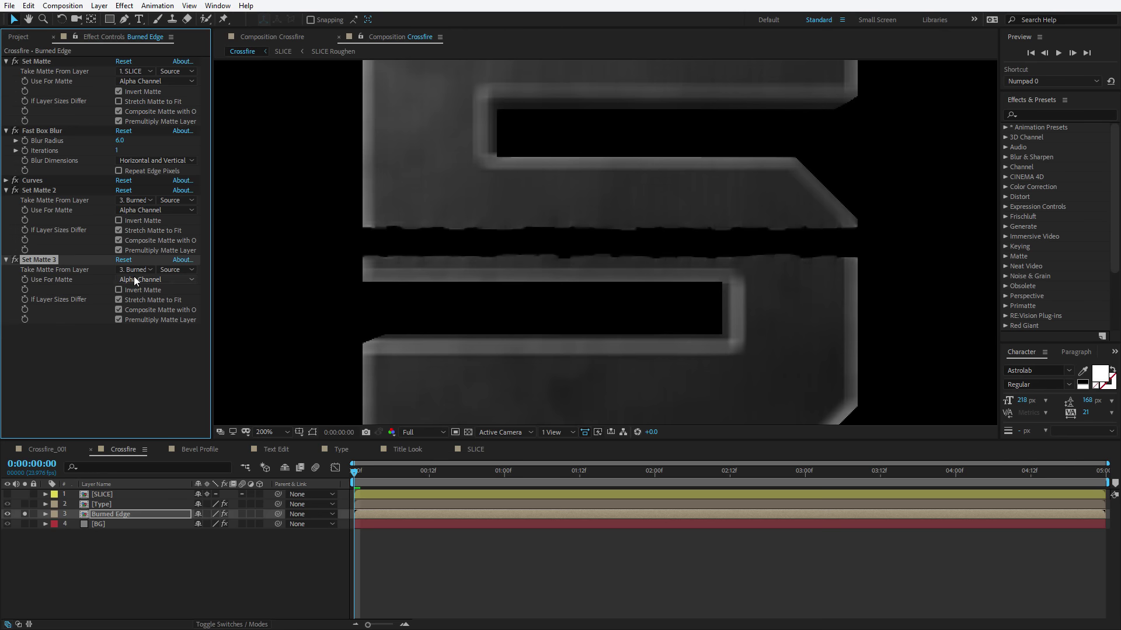
left_click(135, 270)
left_click(150, 299)
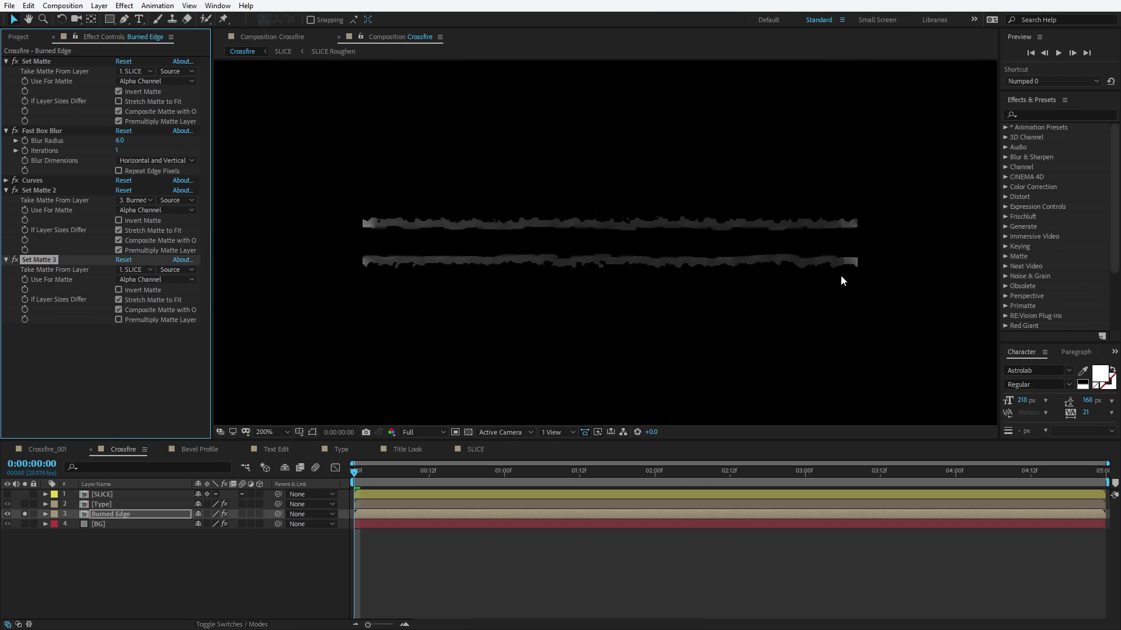
left_click(25, 515)
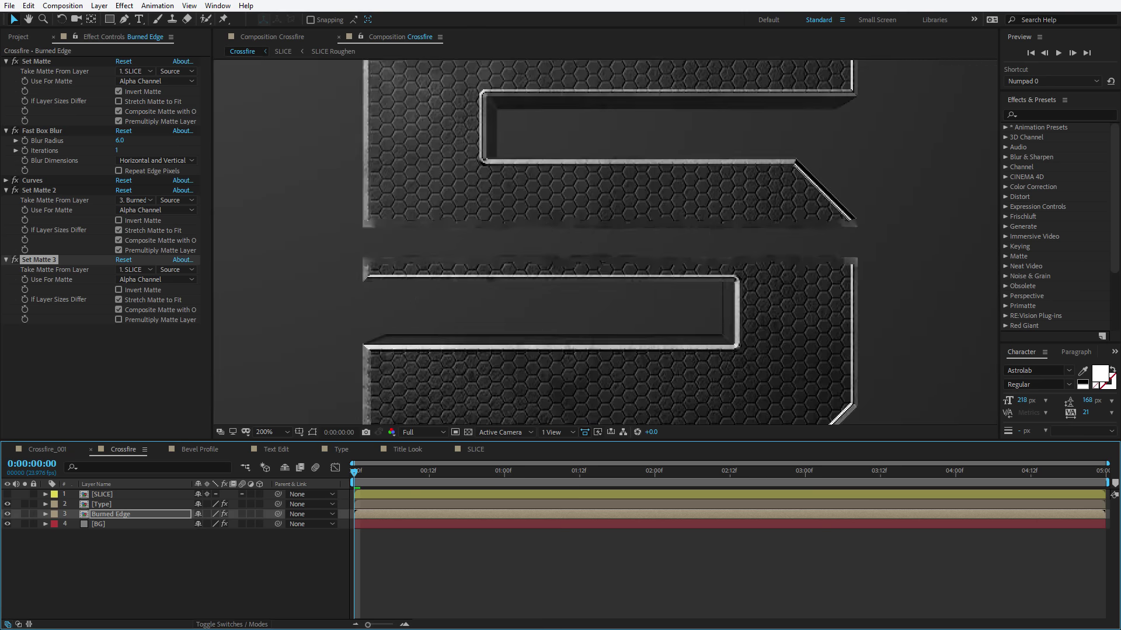
left_click(7, 514)
left_click(7, 514)
left_click(66, 385)
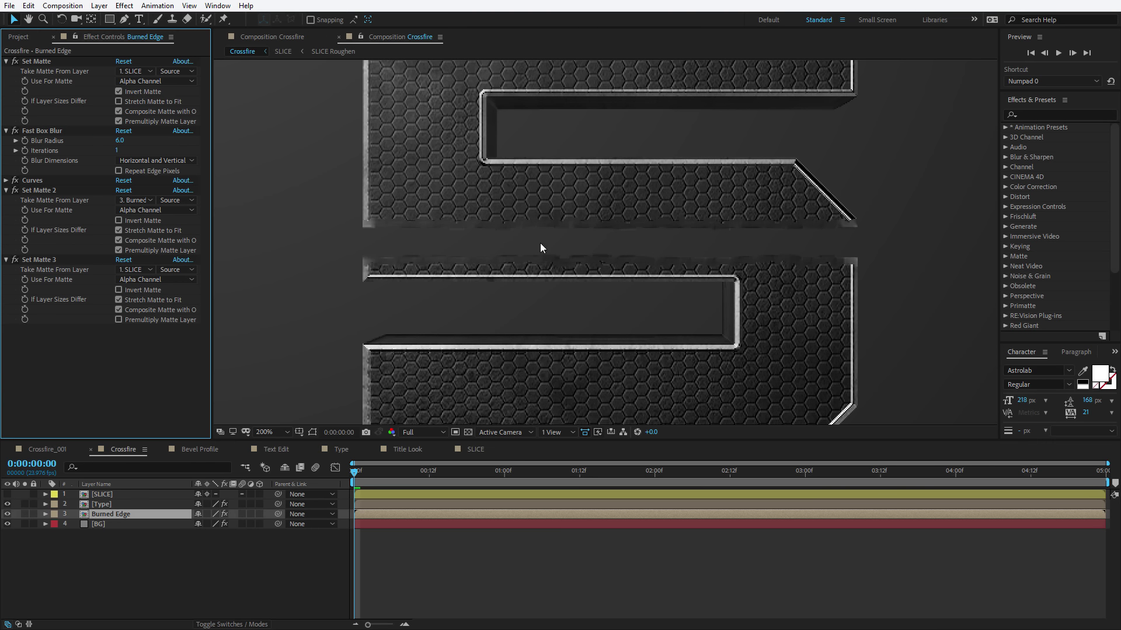
Step: Add Fractal Noise to the Burned Edge layer and set its Brightness to 20
key("ctrl+space")
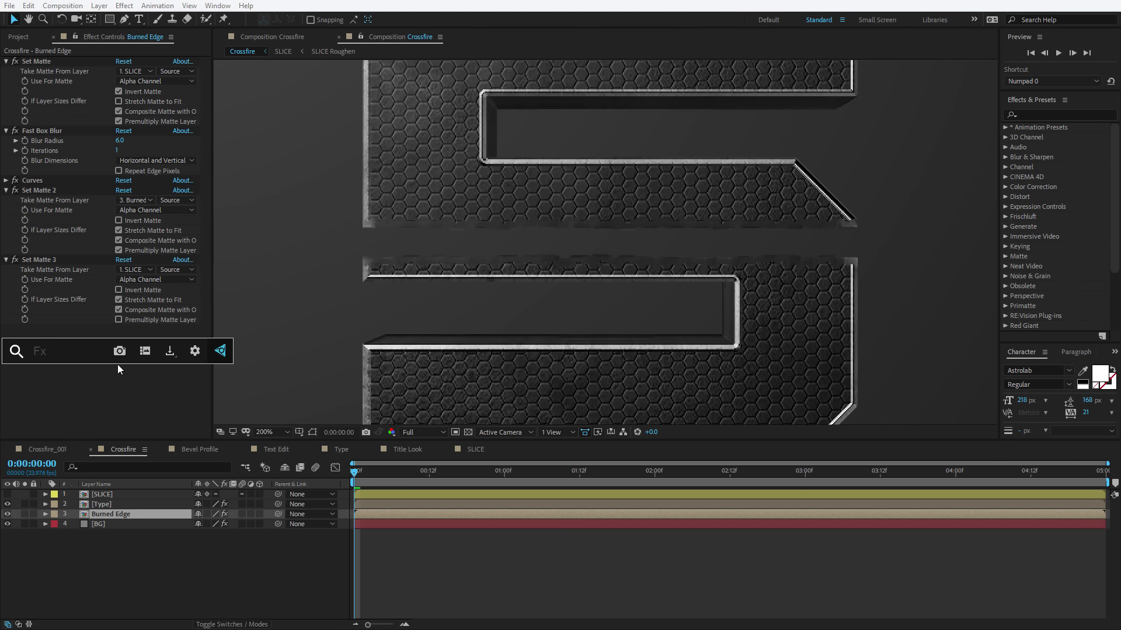
type("fract")
key("Return")
key("comma")
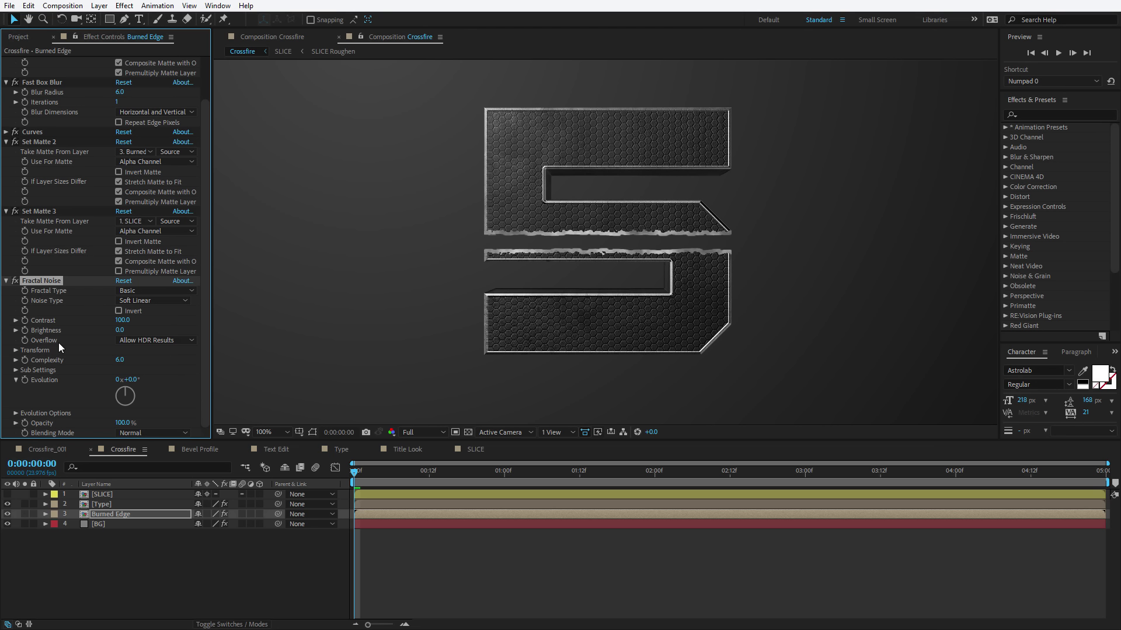
left_click(120, 330)
type("20")
key("Return")
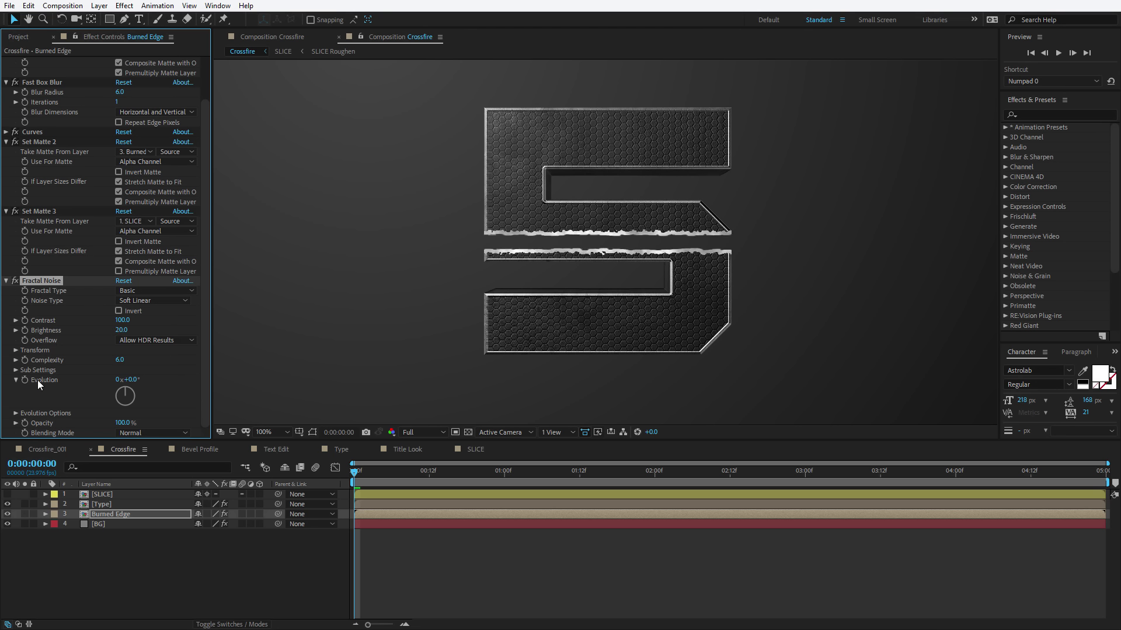
Step: Reduce the Fractal Noise Scale to 34, then try a higher Contrast and undo that change
left_click(15, 350)
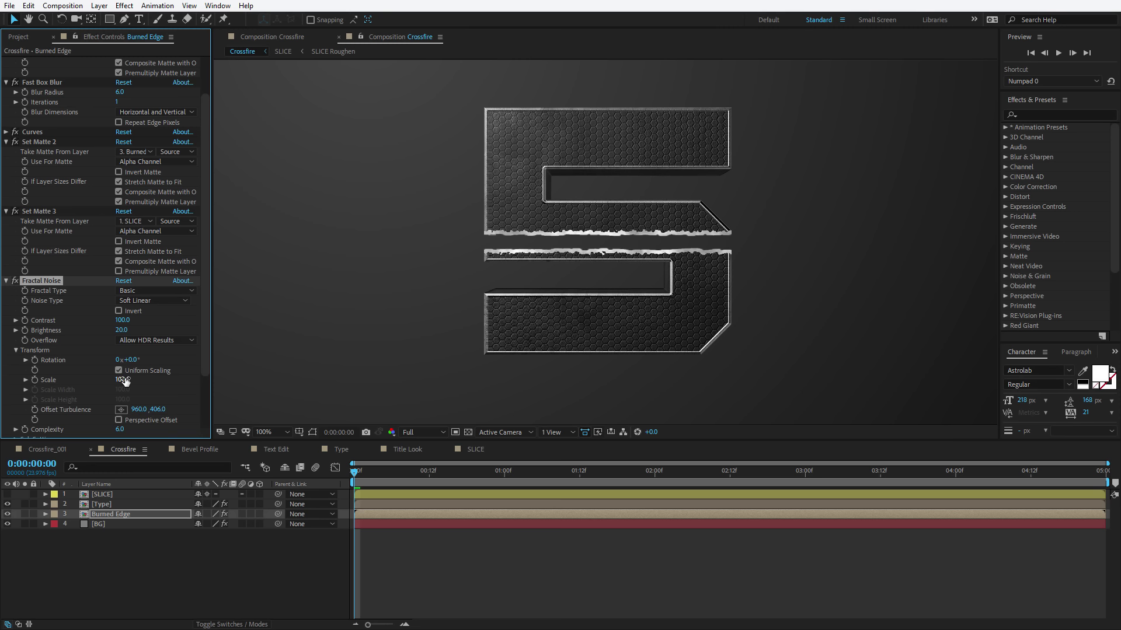
left_click_drag(123, 380, 86, 386)
key("period")
left_click_drag(123, 320, 183, 312)
key("ctrl+z")
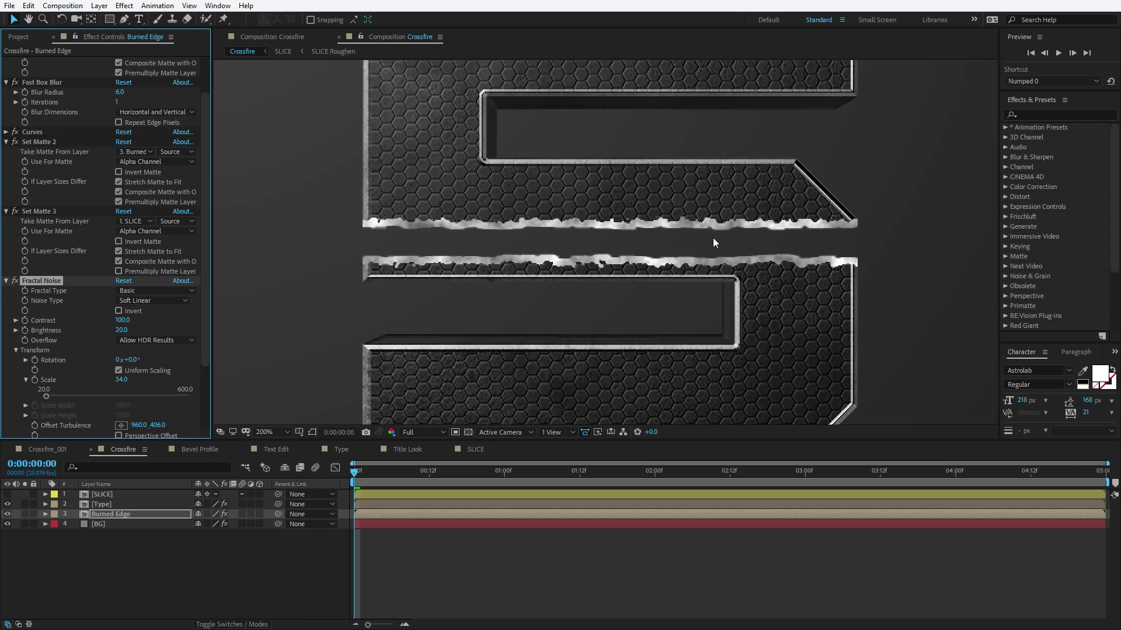
Step: Add a Tint effect to Burned Edge, map white to a saturated orange, and preview the glowing edges at full panel size
left_click(124, 5)
mouse_move(175, 126)
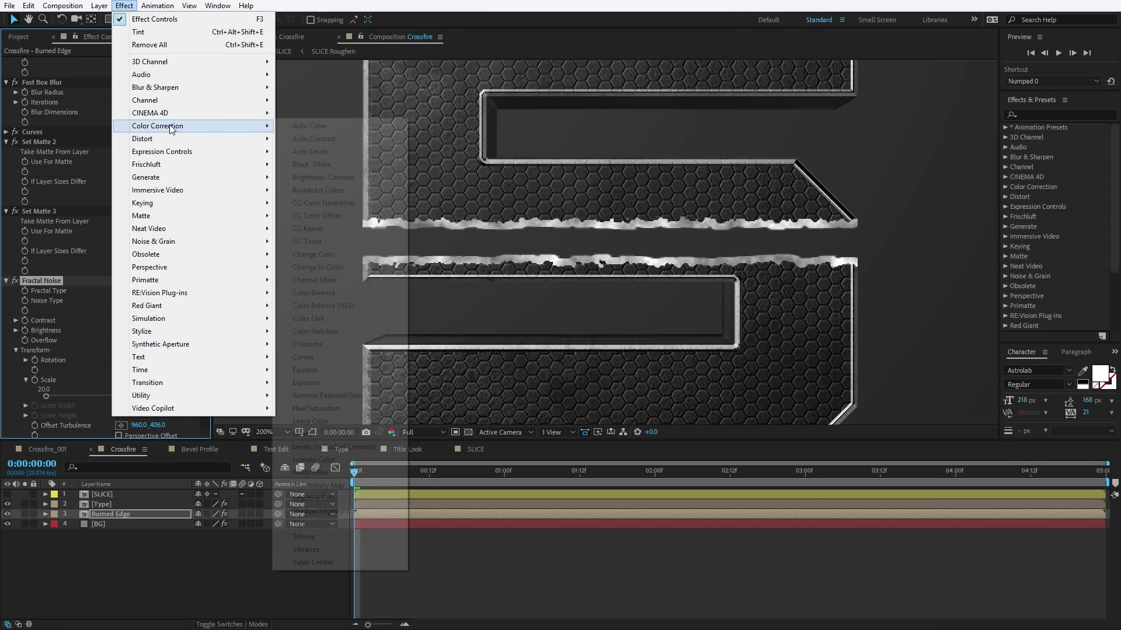
left_click(312, 524)
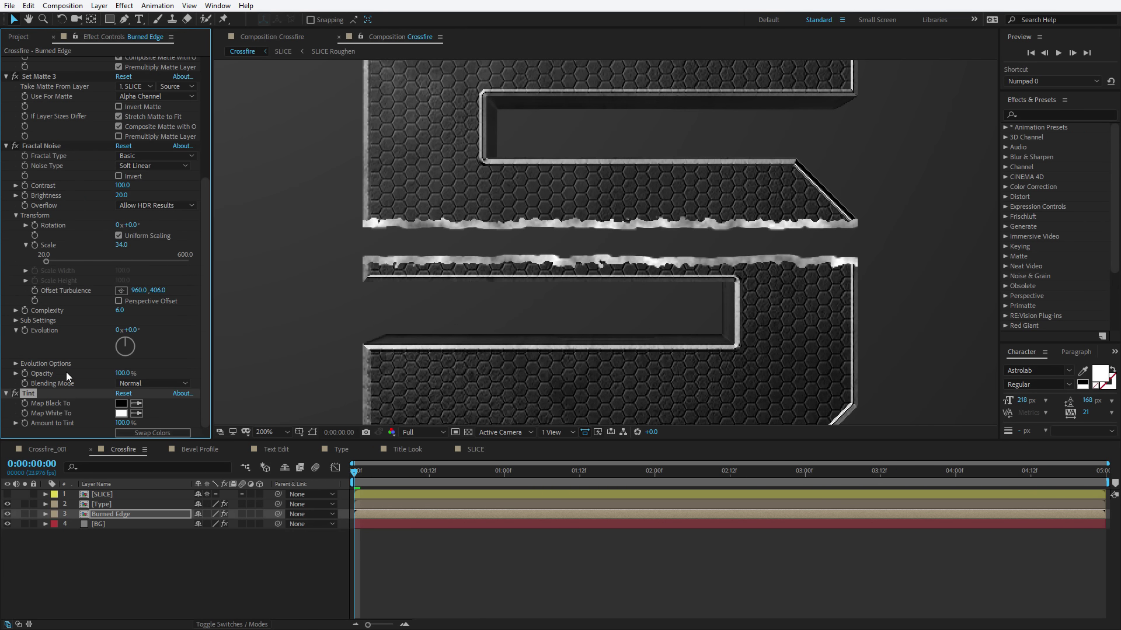
left_click(120, 414)
left_click_drag(662, 538, 664, 534)
left_click(647, 392)
left_click(755, 393)
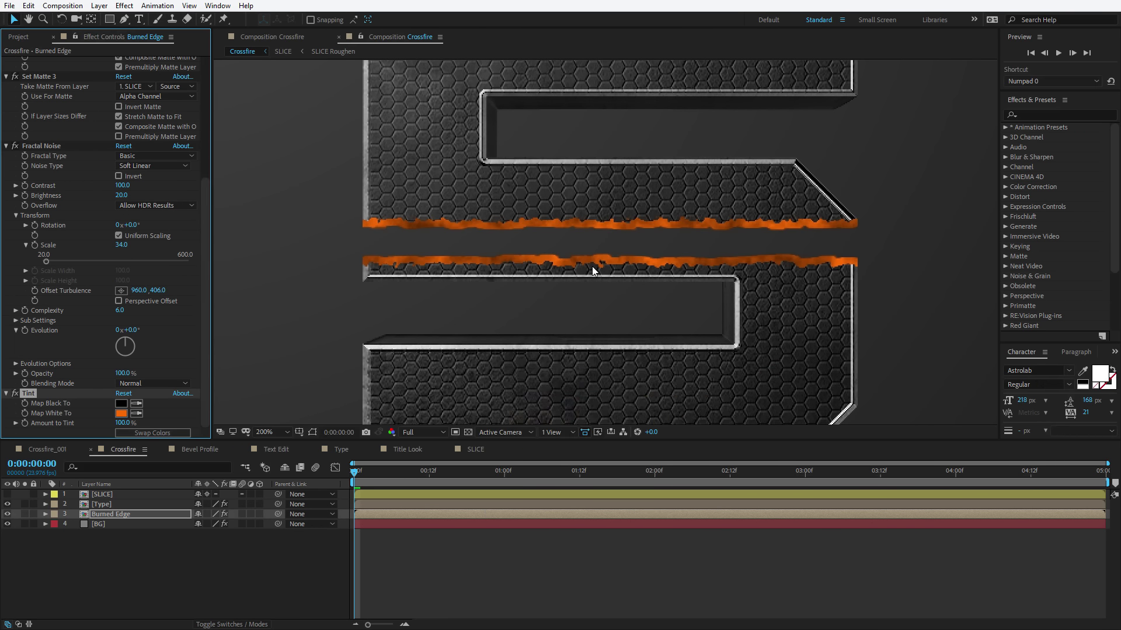
key("grave")
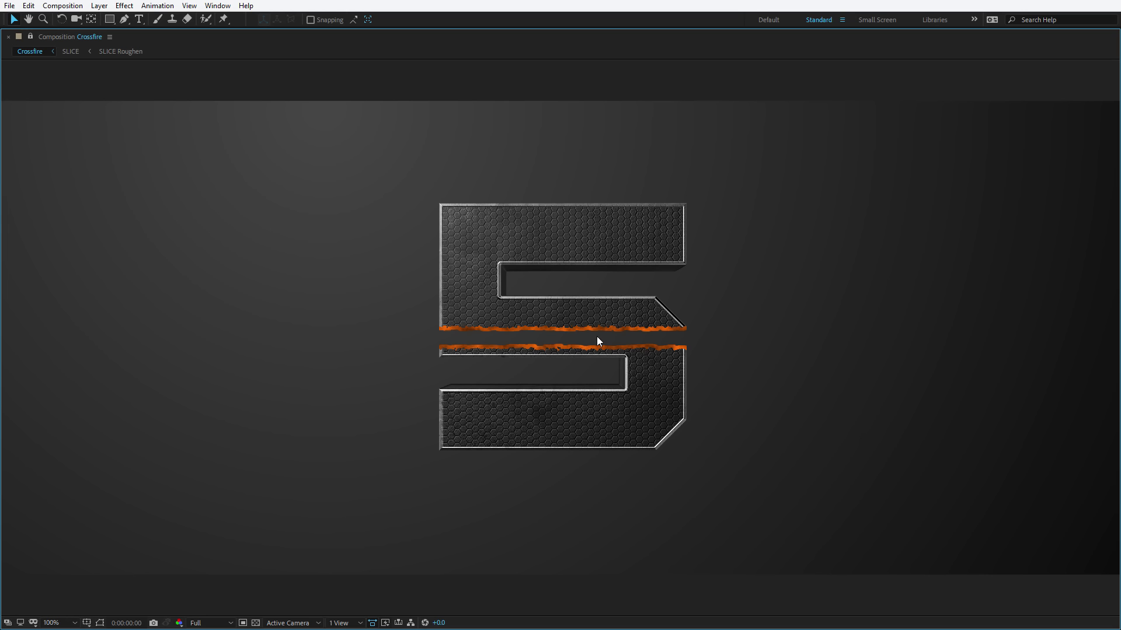
key("grave")
Step: Place Rocky_Edge_Alpha_Thin.png over the upper cut edge and move a duplicate of the Type layer directly above it
left_click(63, 212)
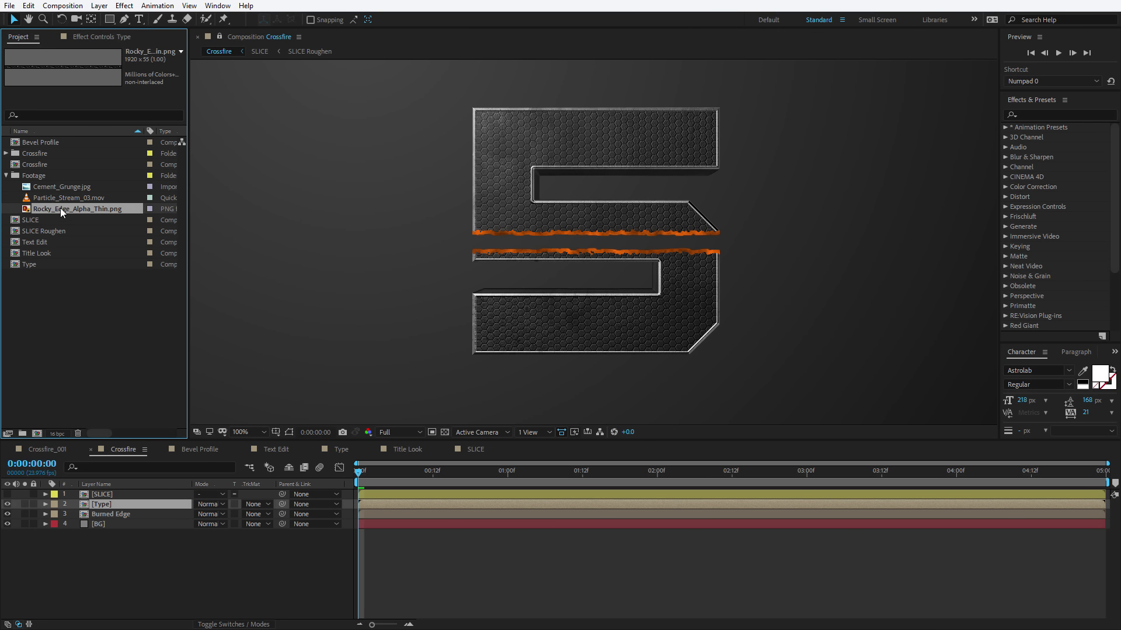
left_click_drag(61, 208, 589, 229)
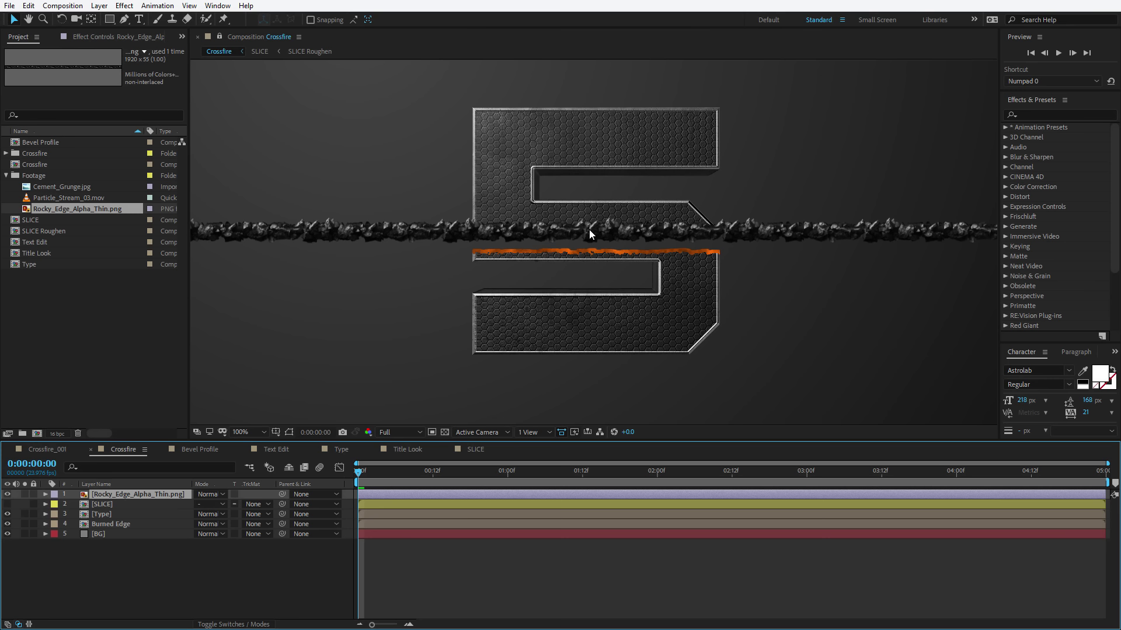
left_click(582, 261)
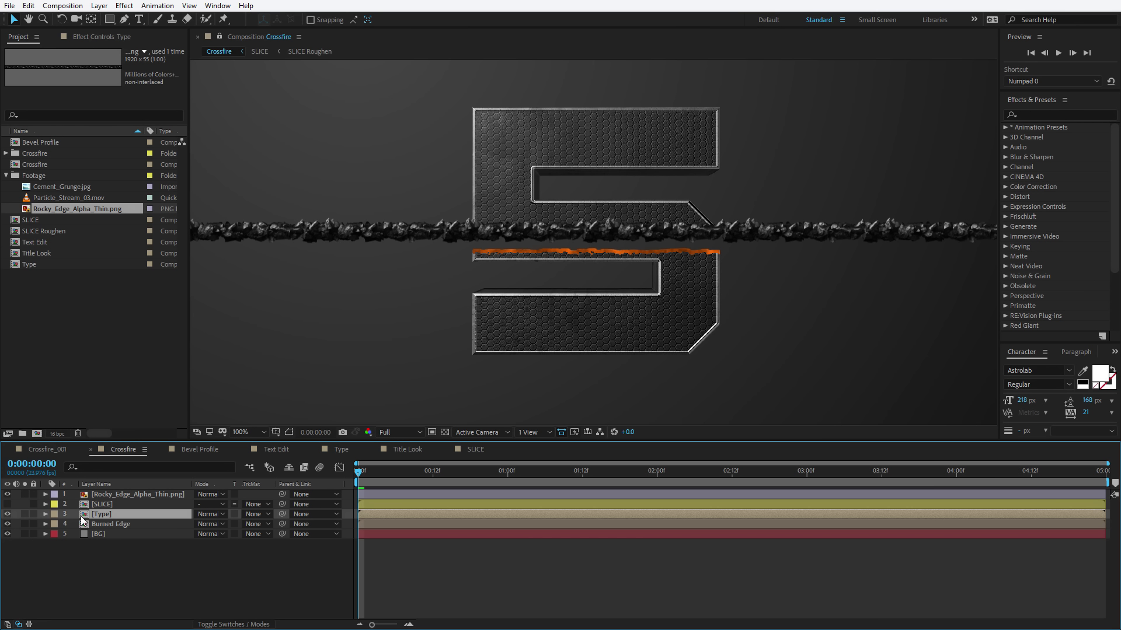
left_click(28, 5)
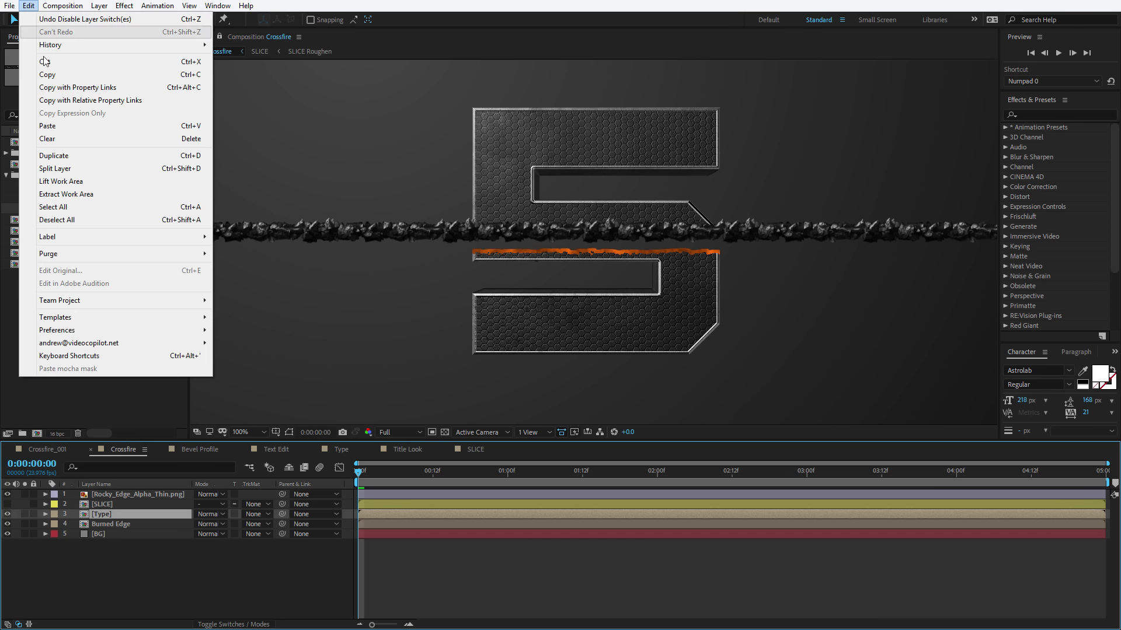
left_click(53, 156)
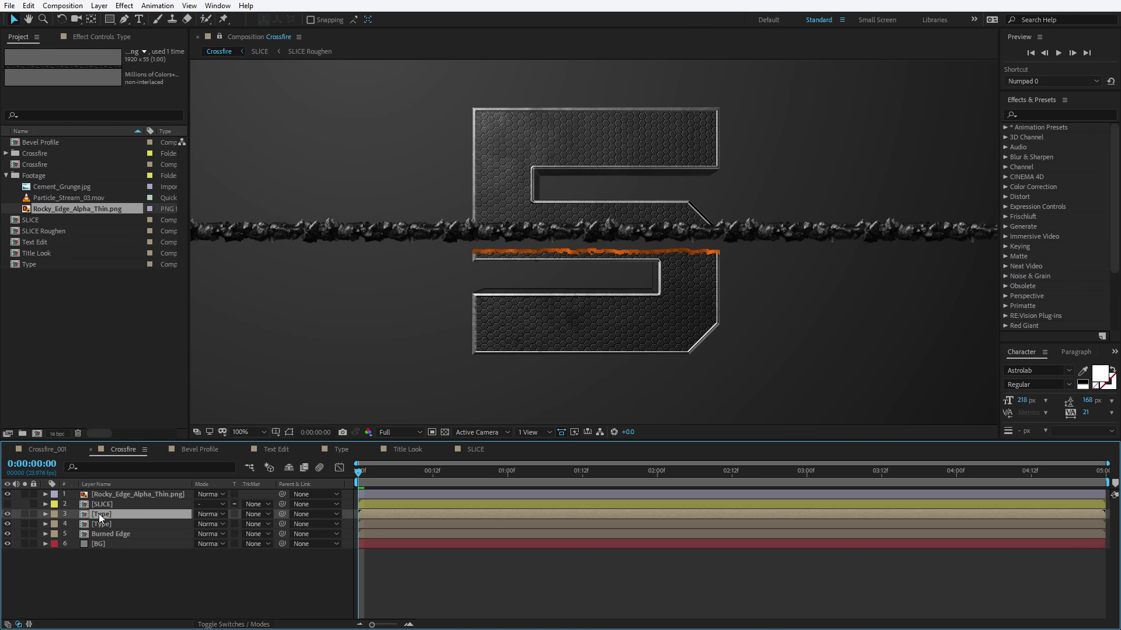
left_click_drag(99, 514, 107, 493)
Step: Set the Rocky_Edge_Alpha_Thin.png layer's track matte to Alpha Matte using the Type copy and test its position
left_click(150, 506)
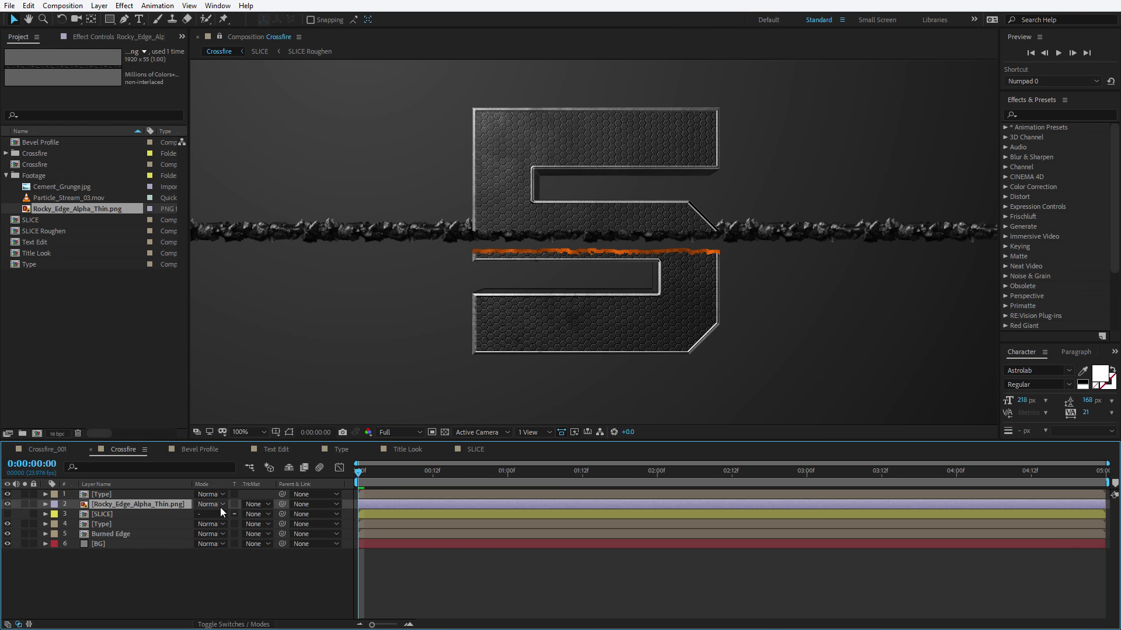
left_click(254, 506)
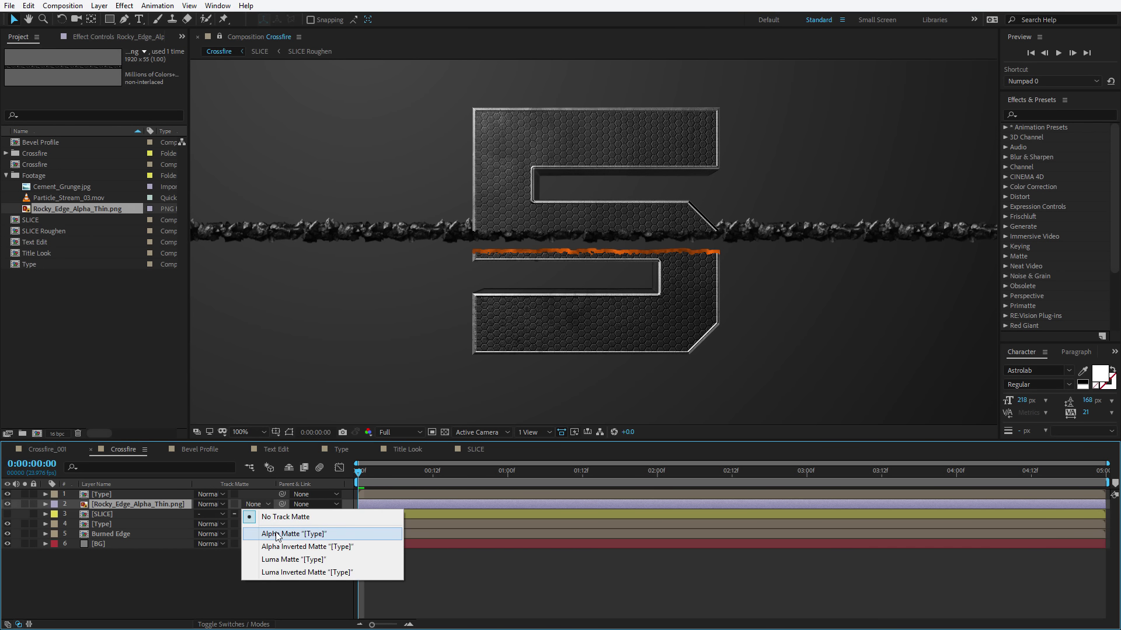
left_click(277, 533)
key("period")
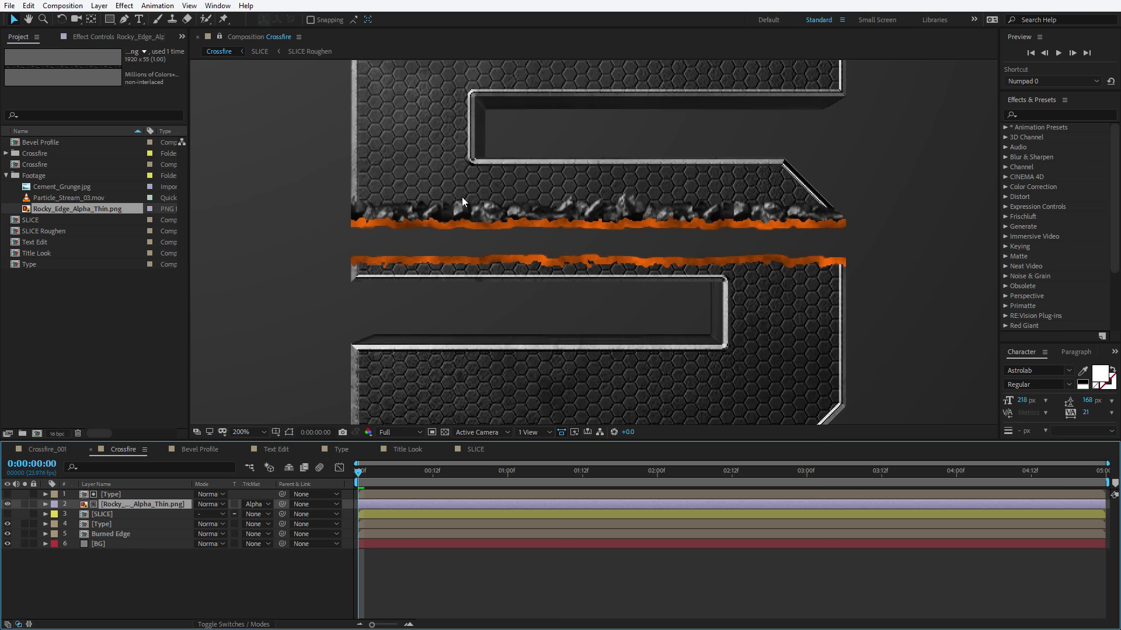
left_click_drag(504, 218, 575, 264)
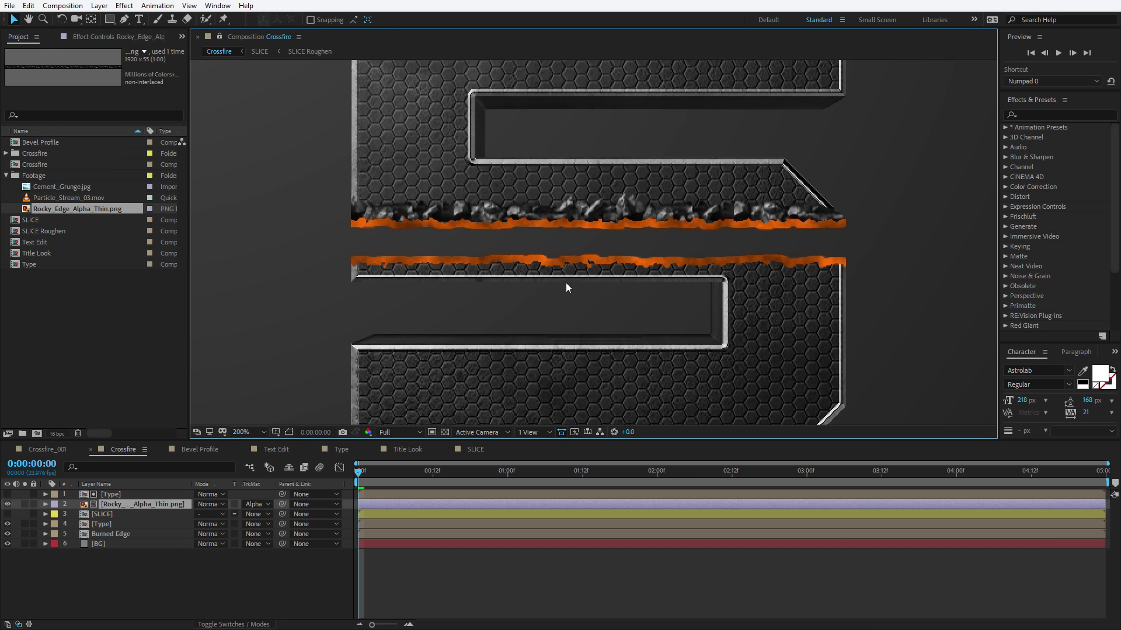
Step: Delete the Set Matte effect from the duplicated Type layer that mattes the rocks
left_click(115, 496)
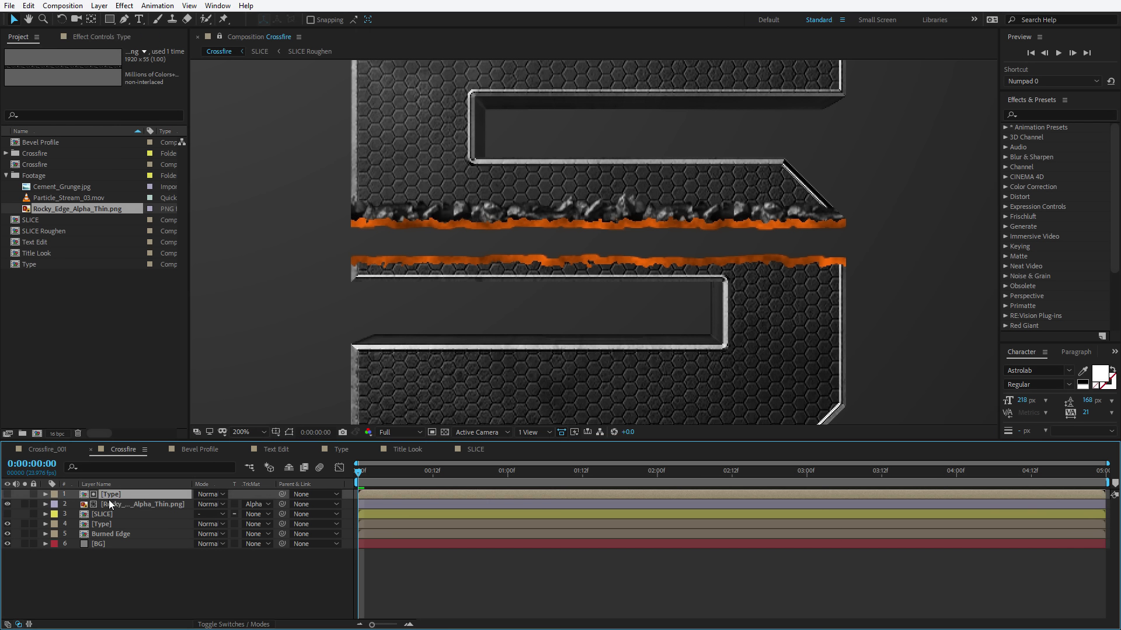
left_click(88, 36)
left_click(40, 61)
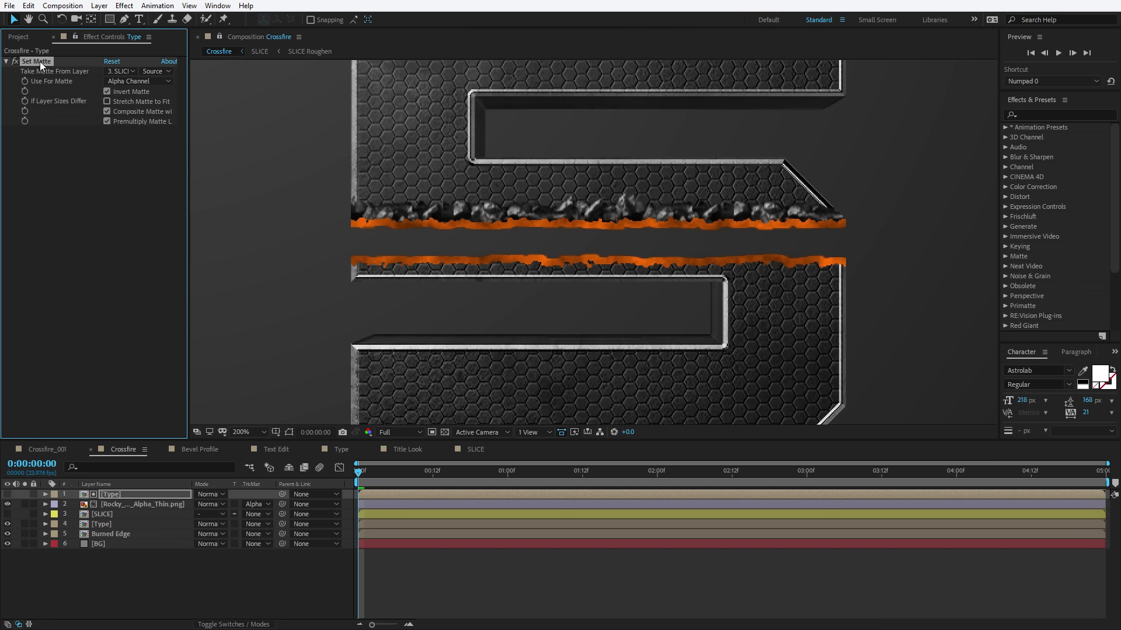
key("Delete")
Step: Move the rocky edge slightly upward so it lines up with the orange border of the upper cut
left_click(106, 502)
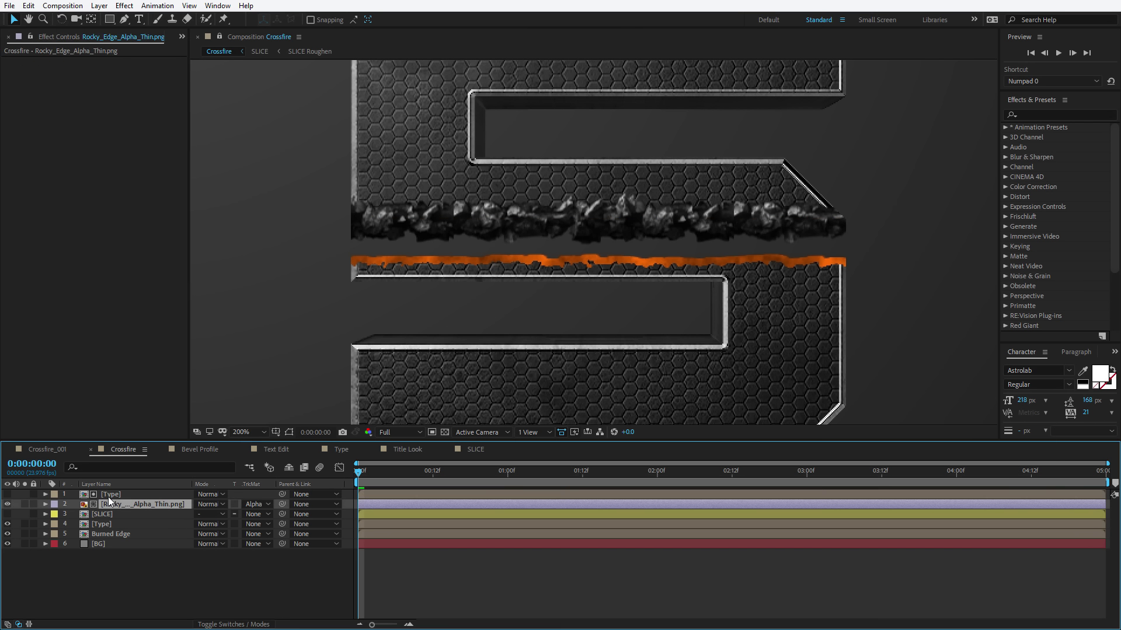
mouse_move(560, 227)
left_mouse_down()
mouse_move(561, 200)
mouse_move(562, 242)
mouse_move(568, 202)
mouse_move(622, 221)
left_mouse_up()
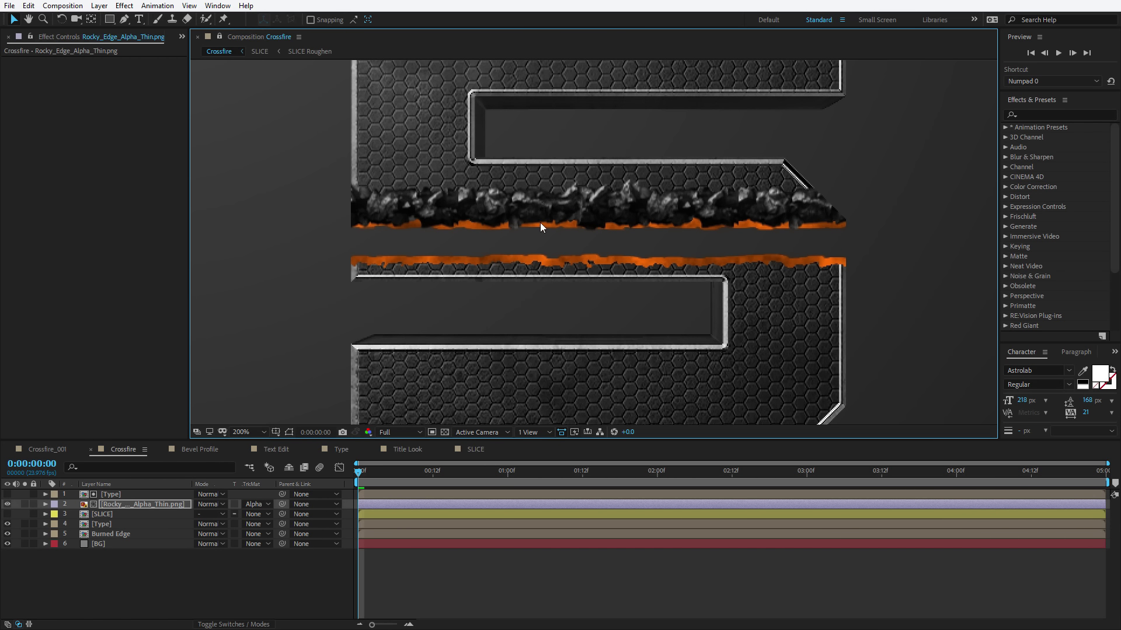
left_click_drag(686, 206, 684, 204)
Step: Duplicate the rocky edge layer together with its Type matte, and select the upper rocky edge copy
left_click(117, 514)
left_click(121, 503)
left_click(110, 495, "shift")
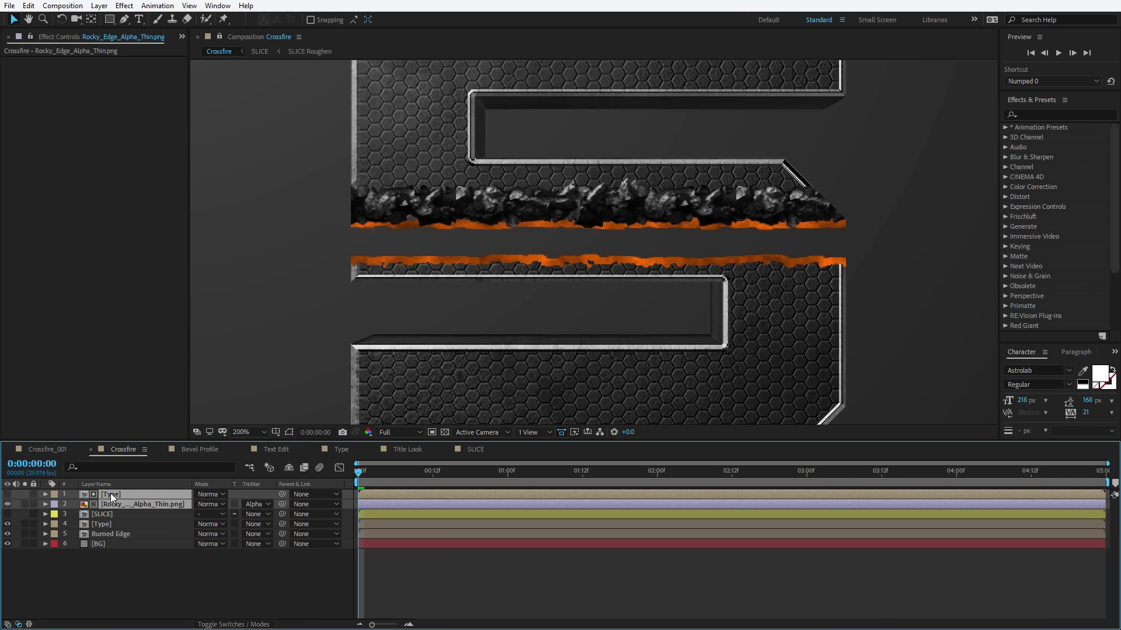
left_click(29, 6)
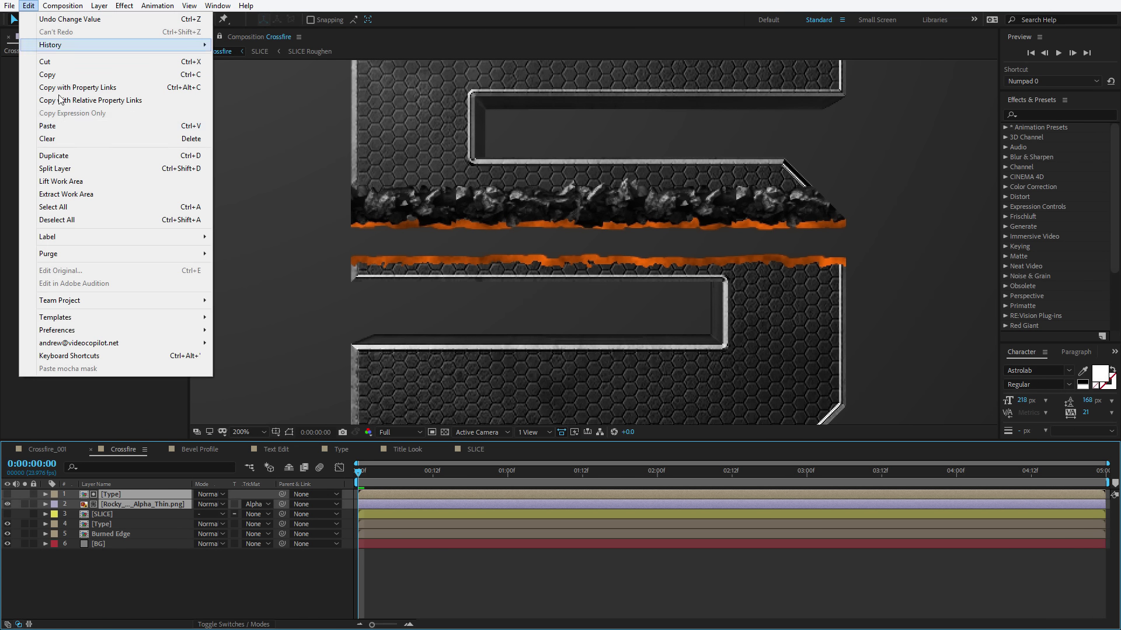
left_click(47, 153)
left_click(115, 513)
left_click(120, 504)
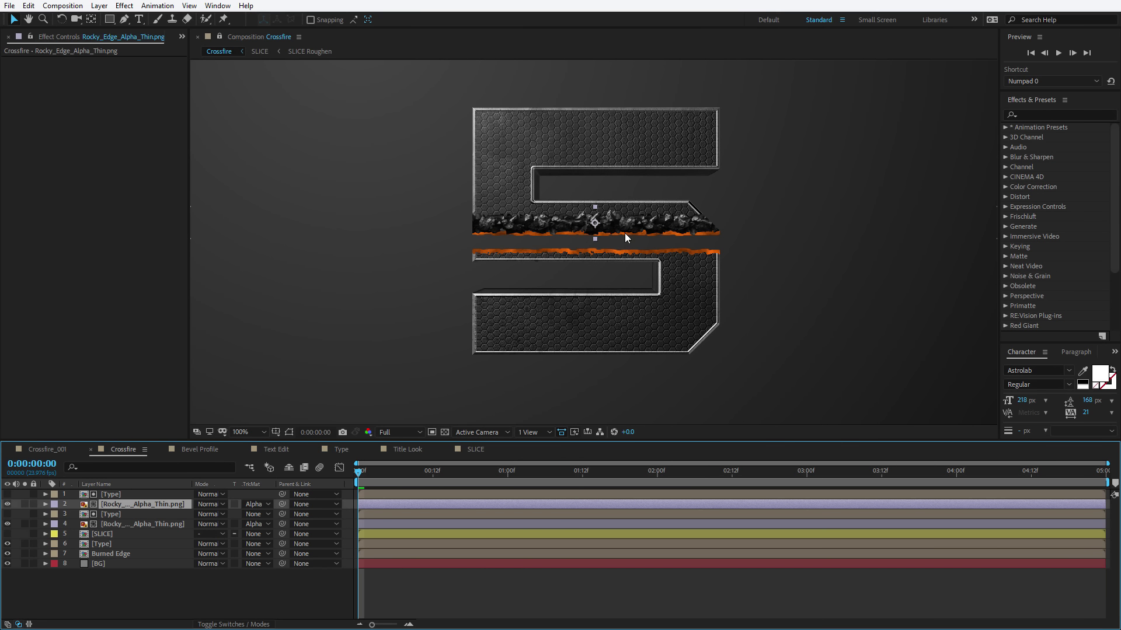
Step: Rotate the duplicated rocky edge upside down and move it onto the lower cut edge
left_click(625, 232)
left_click(65, 20)
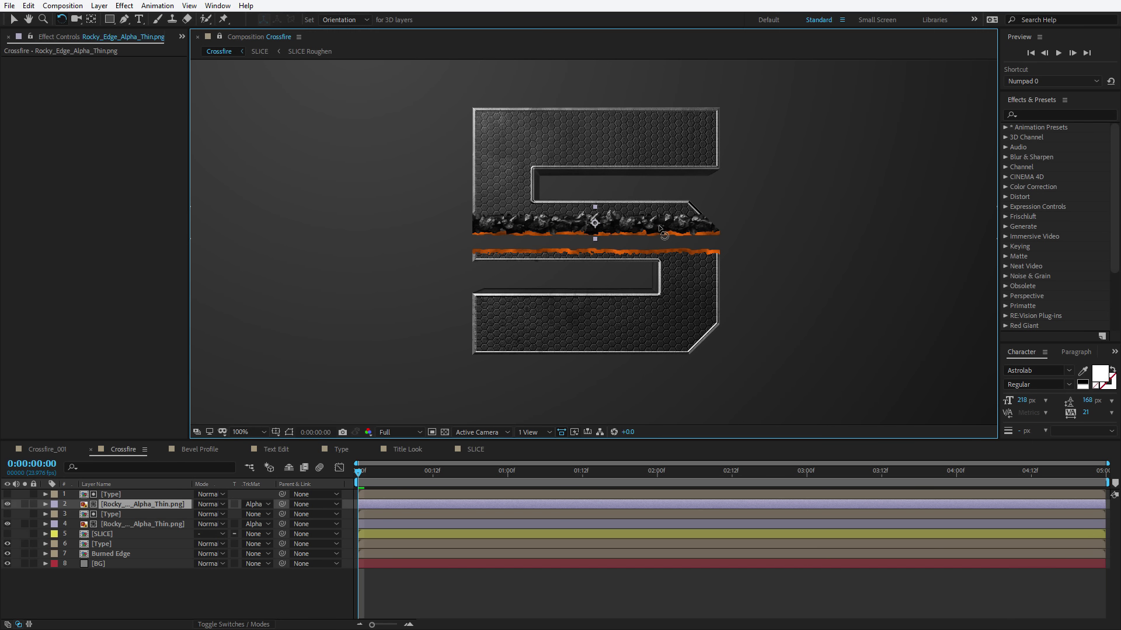
left_click_drag(658, 238, 547, 248)
key("ctrl+z")
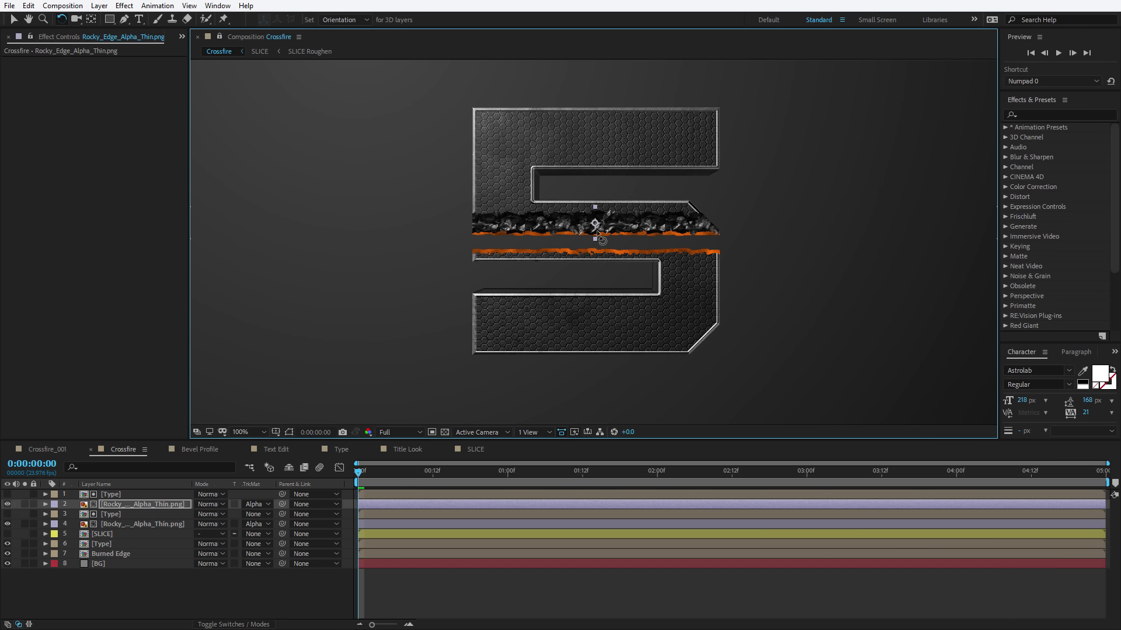
key("v")
left_click_drag(615, 228, 612, 275)
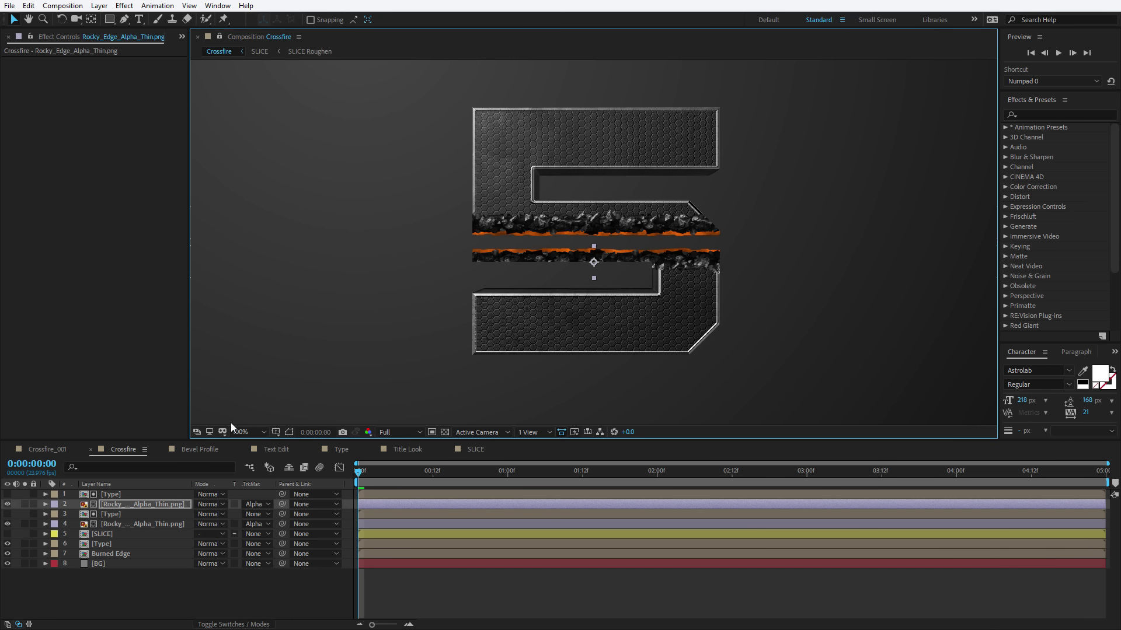
Step: Parent both Rocky_Edge_Alpha_Thin.png layers to the SLICE layer
left_click(120, 524, "ctrl")
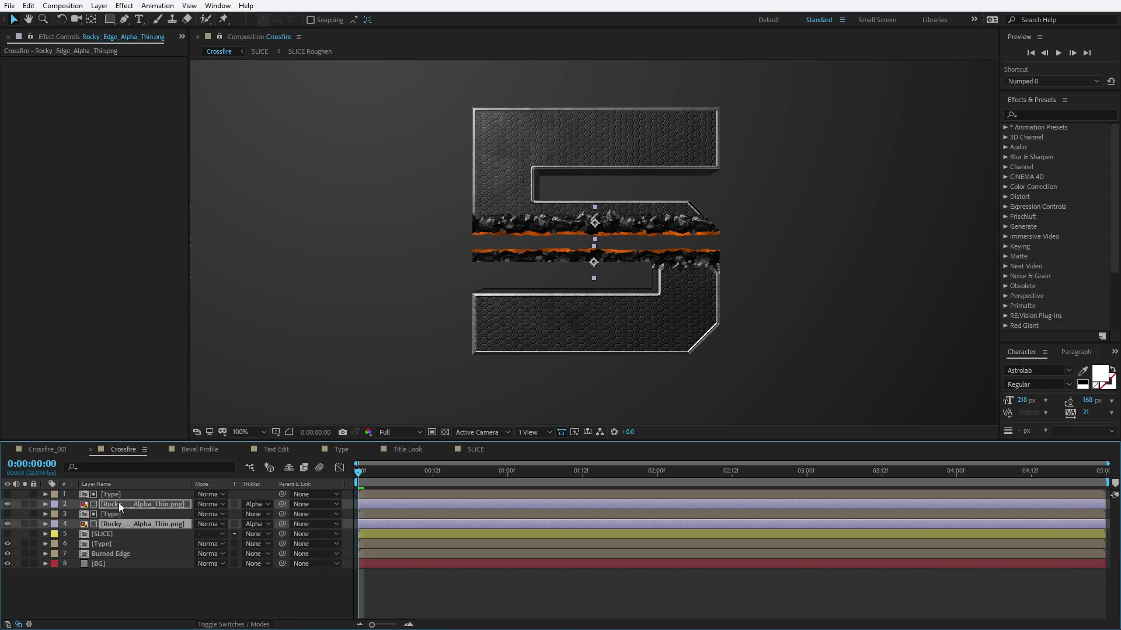
left_click_drag(281, 505, 106, 534)
Step: Test-rotate the SLICE layer to check the attached rocky edges, and reset its rotation to 0°
left_click(105, 534)
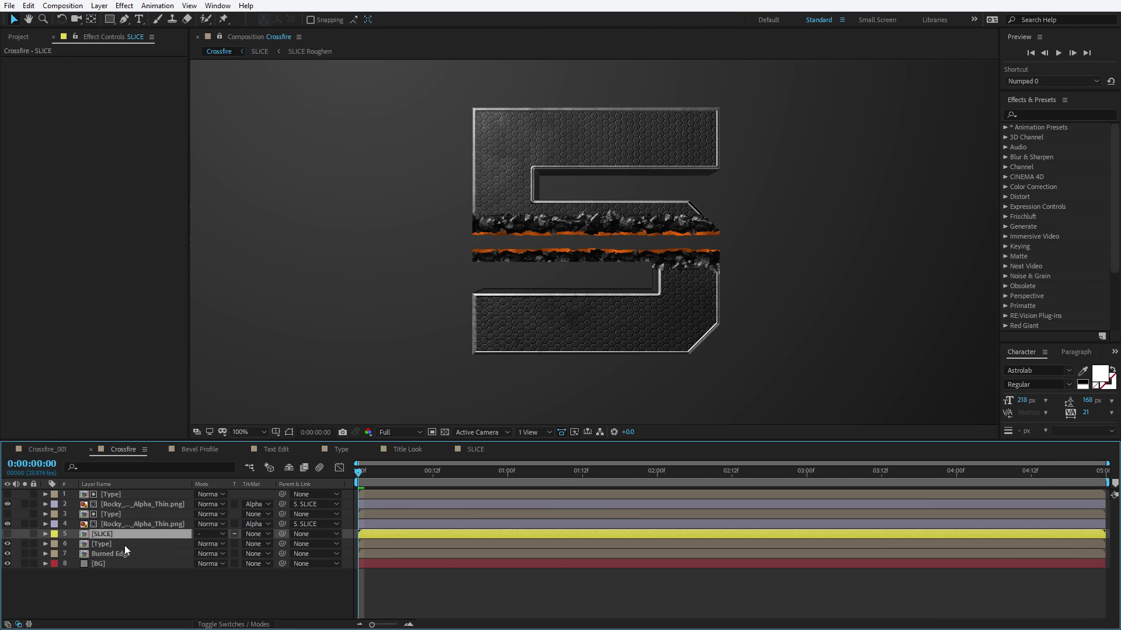
key("r")
mouse_move(213, 544)
left_mouse_down()
mouse_move(228, 539)
mouse_move(217, 543)
left_mouse_up()
left_click(216, 543)
type("0")
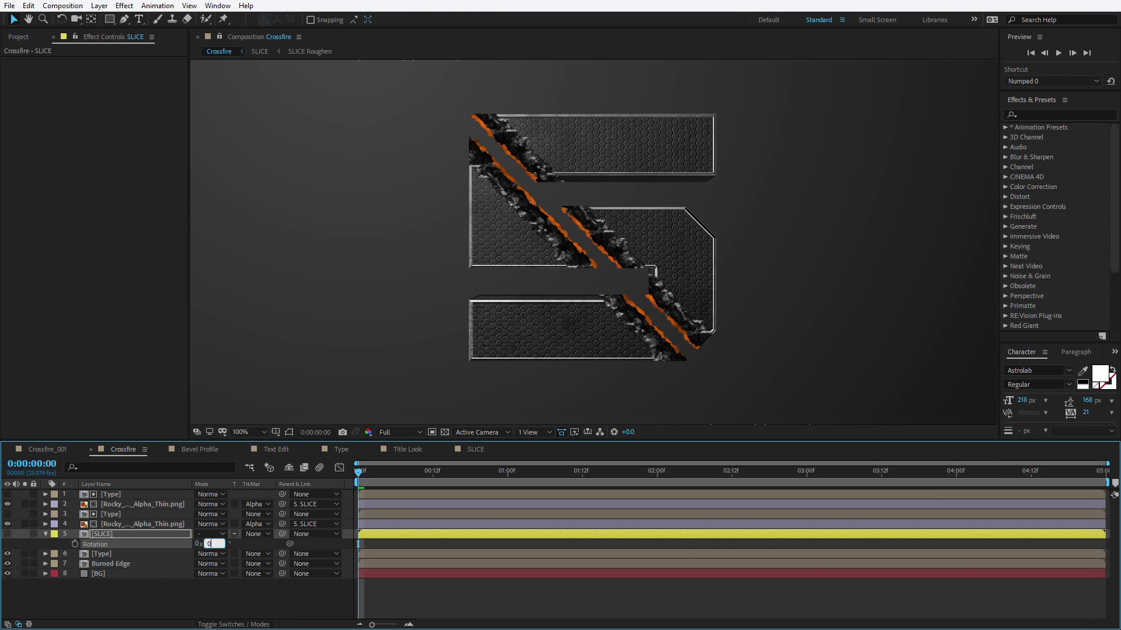
key("Return")
Step: Create a new comp-sized solid named Saber above the visible Type layer
left_click(793, 313)
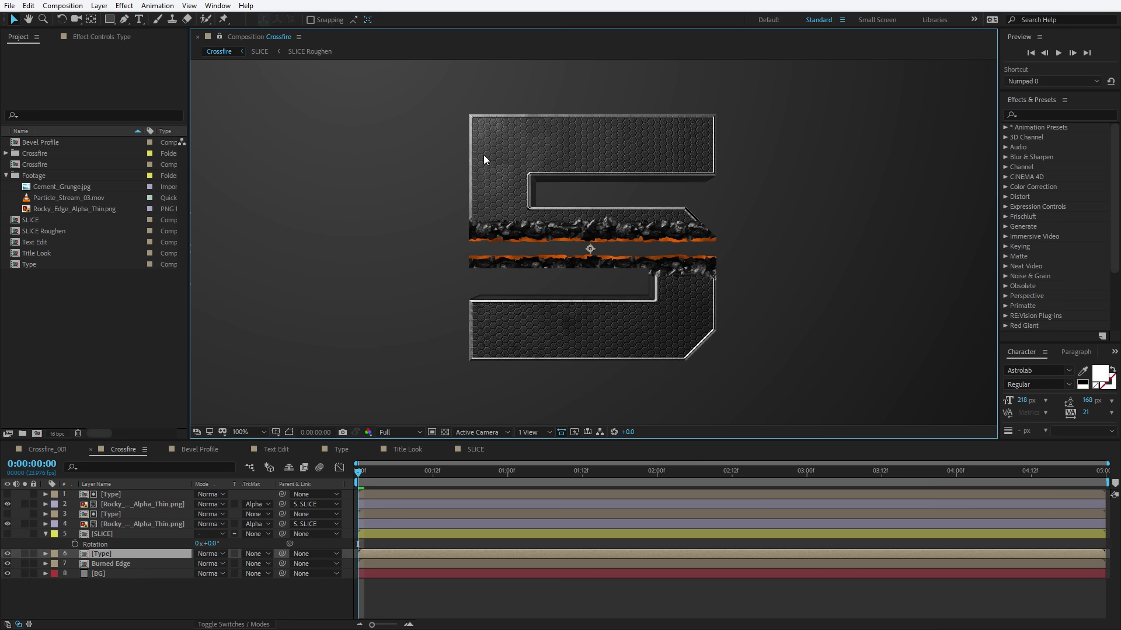
key("comma")
key("comma")
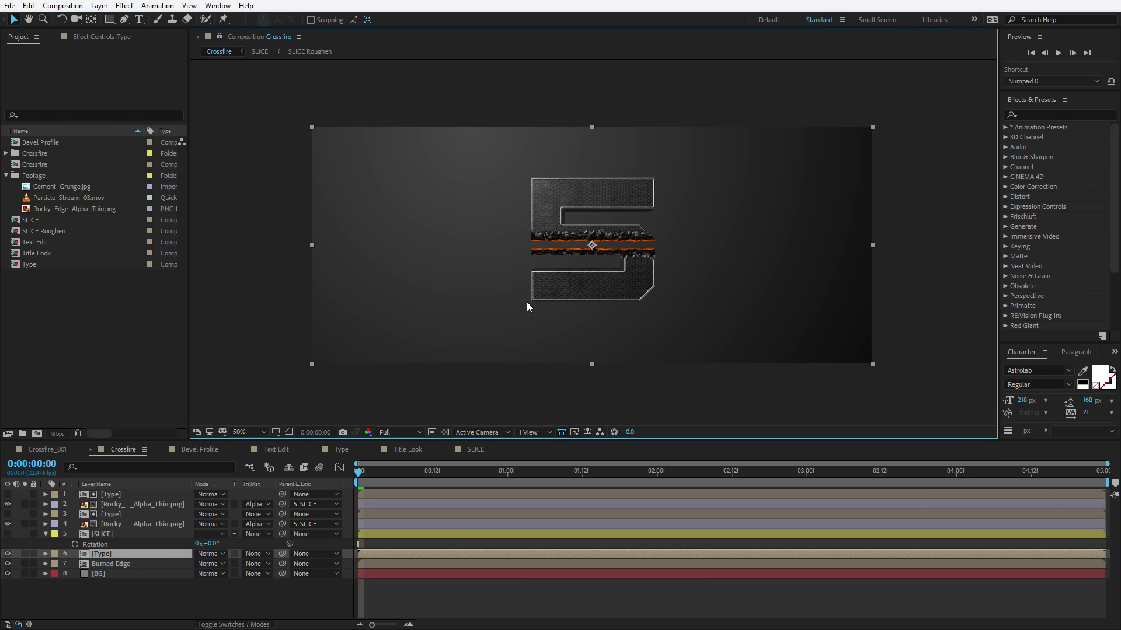
left_click(100, 5)
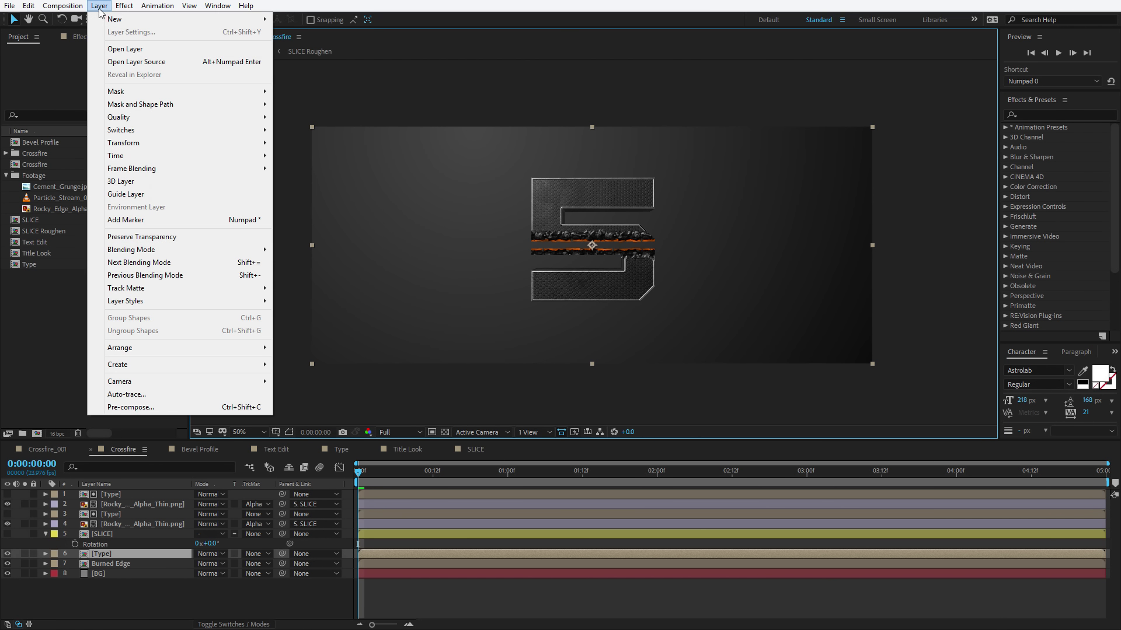
mouse_move(129, 20)
left_click(301, 33)
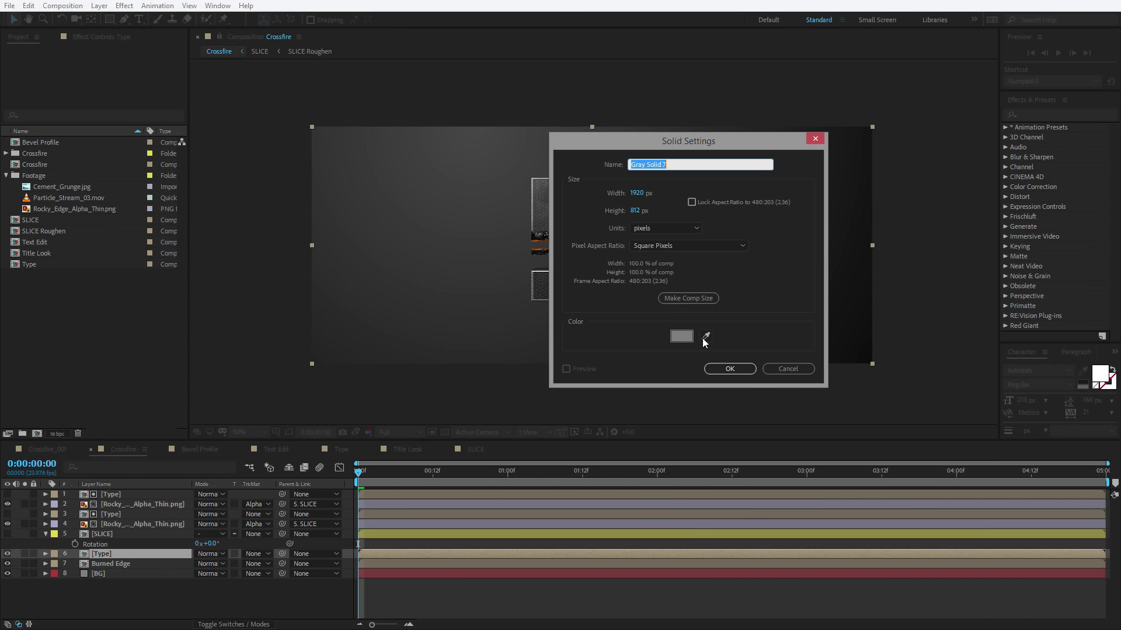
type("Saber")
left_click(738, 367)
Step: Apply the Saber effect to the new solid and swing both beam ends until it lies roughly horizontal across the slice
left_click(1044, 115)
type("saber")
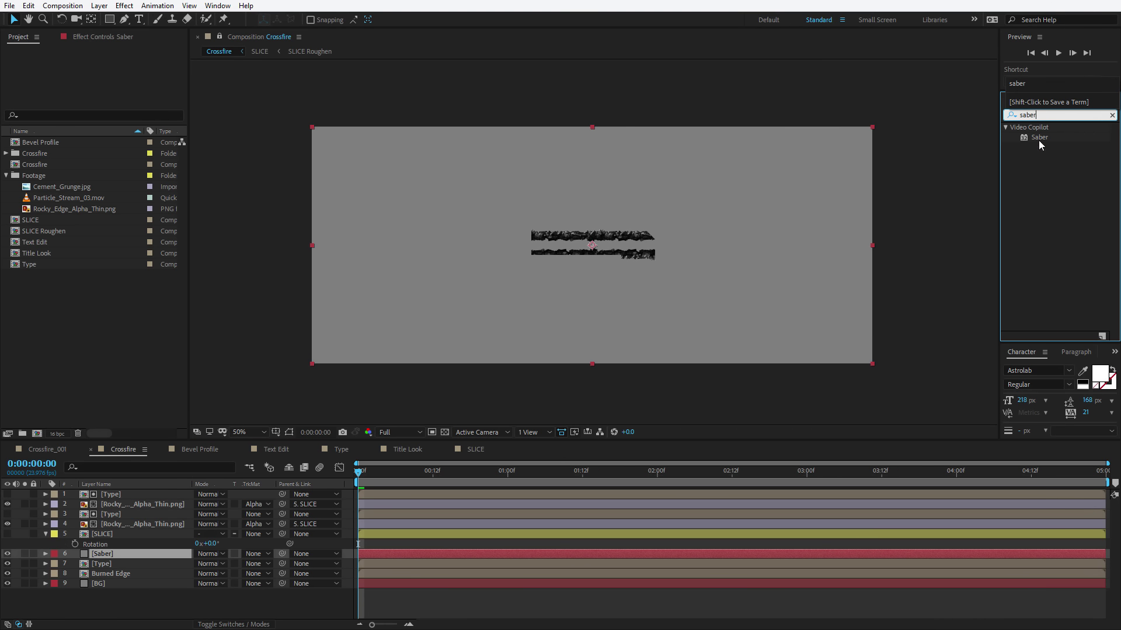
left_click_drag(1038, 140, 835, 153)
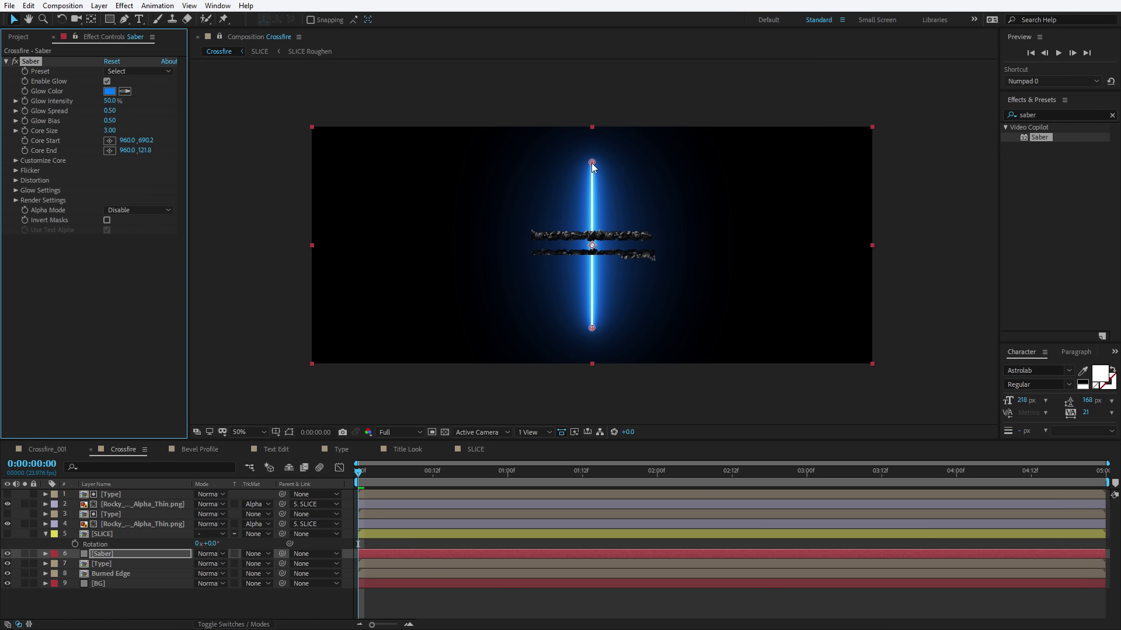
left_click_drag(592, 164, 456, 239)
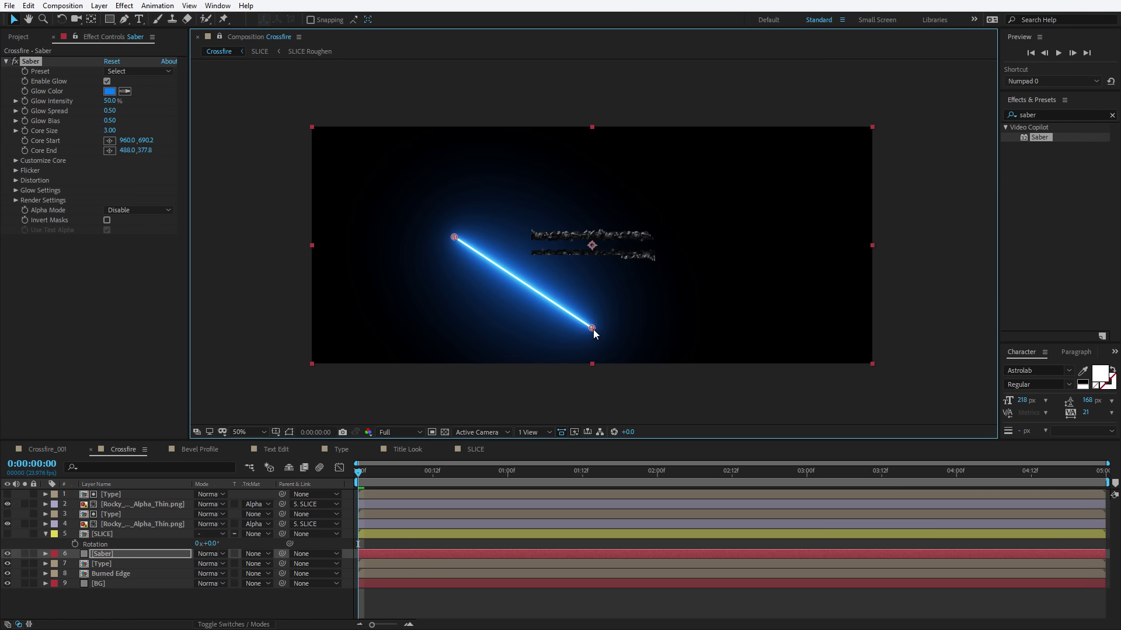
left_click_drag(593, 329, 648, 242)
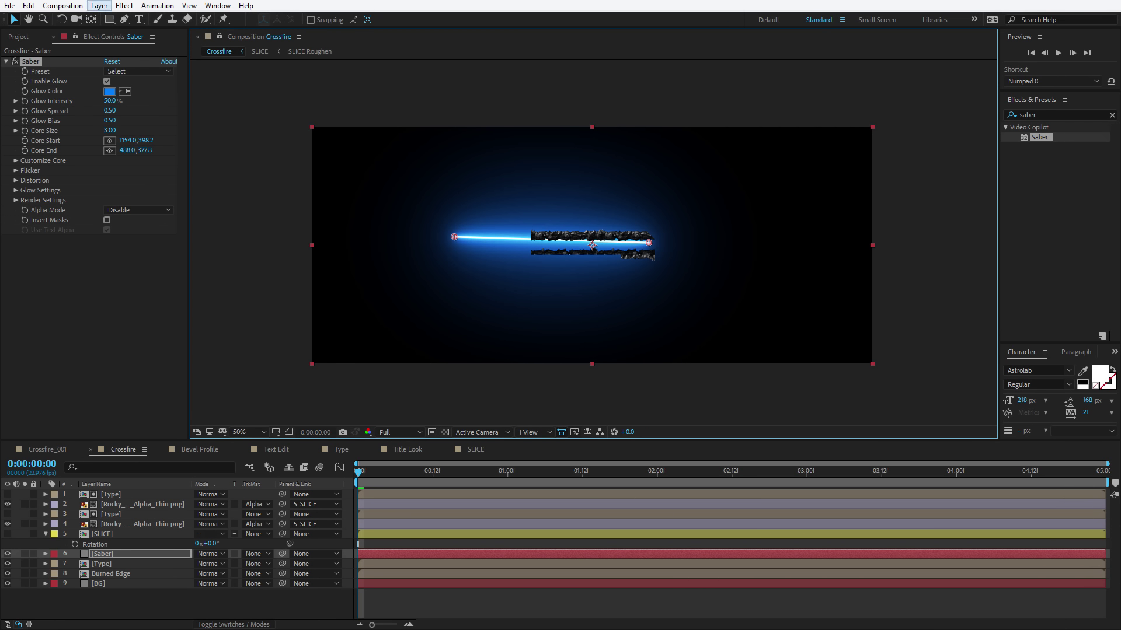
Step: Resize the Saber solid to 1024 × 600 px and lengthen the beam horizontally past both sides of the letter
left_click(99, 5)
left_click(128, 32)
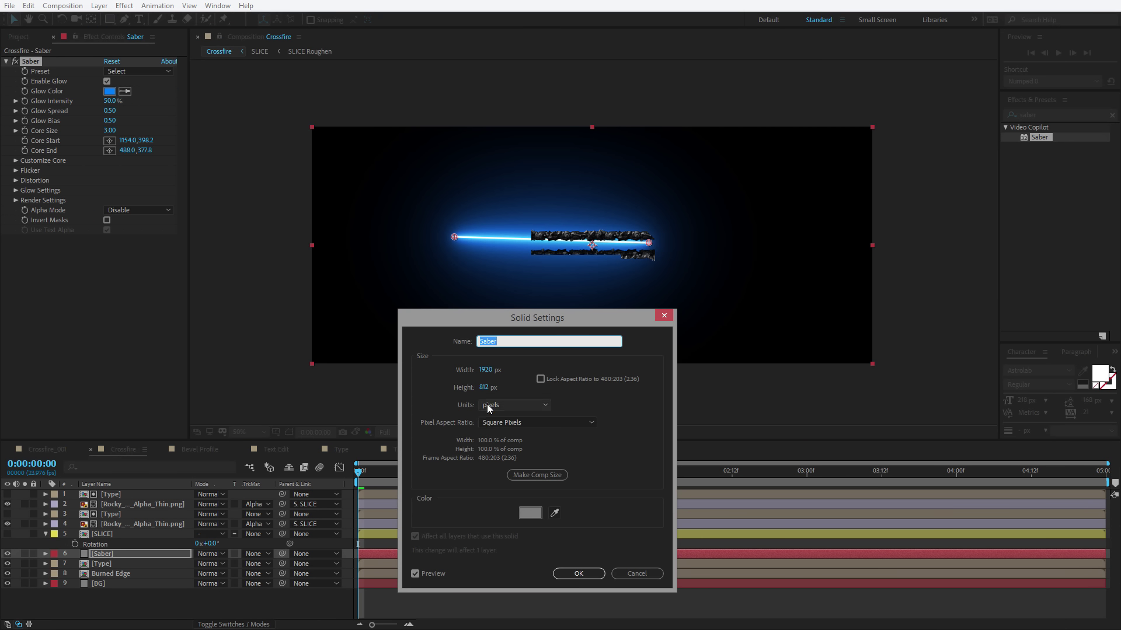
left_click(483, 371)
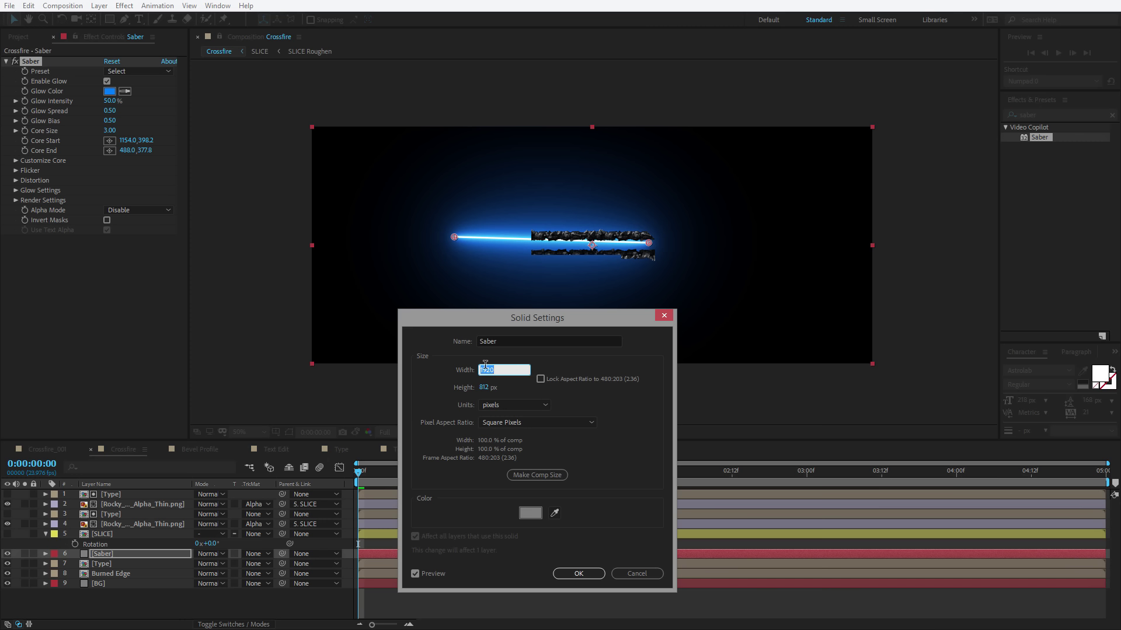
type("1024")
key("Tab")
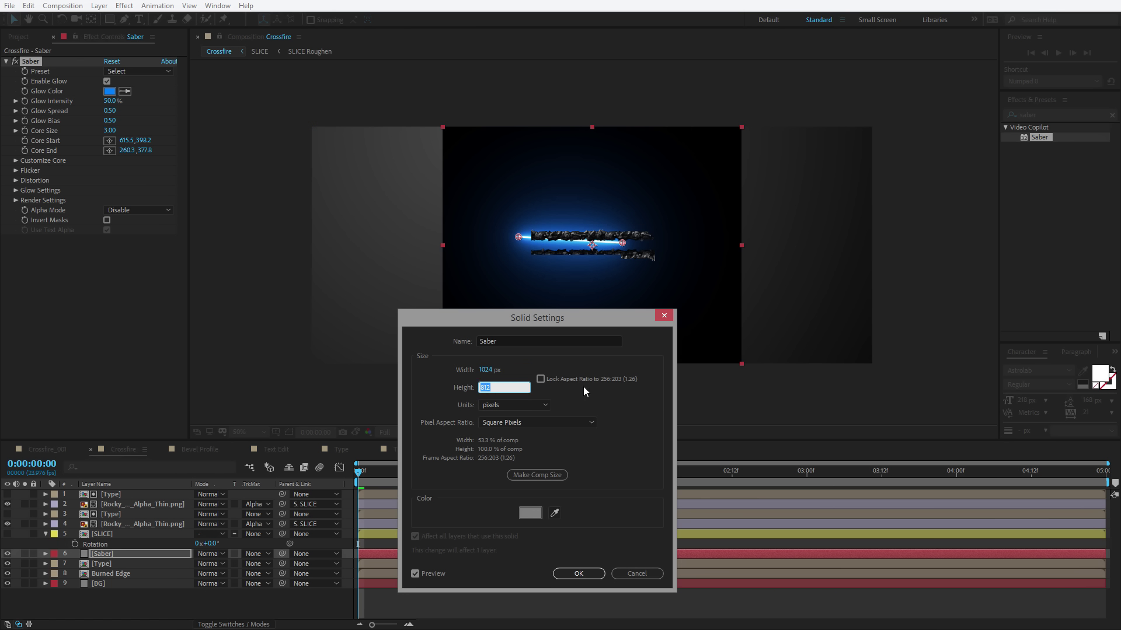
type("600")
key("Return")
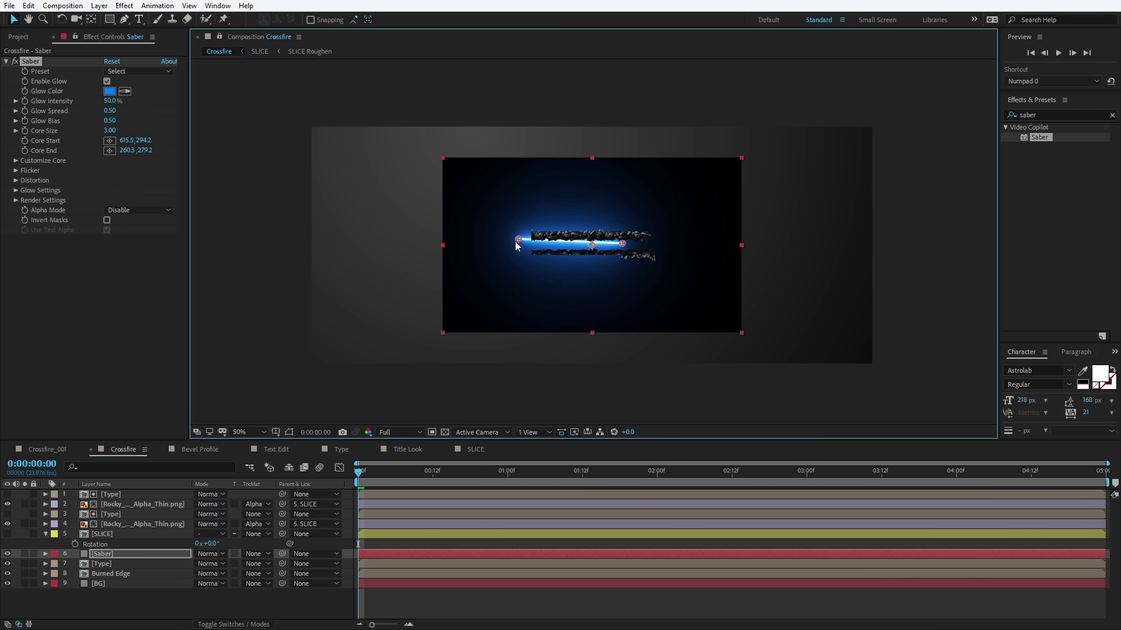
left_click_drag(519, 240, 482, 245)
left_click_drag(621, 244, 706, 244)
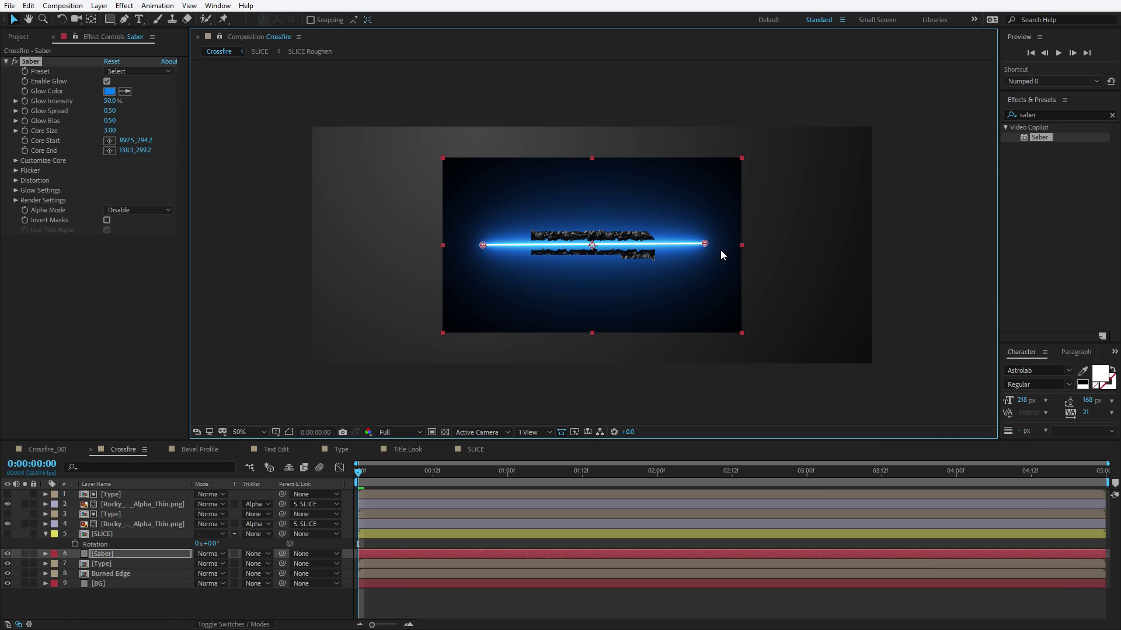
Step: Set the Saber layer's blending mode to Screen and move it to the top of the layer stack
left_click(210, 553)
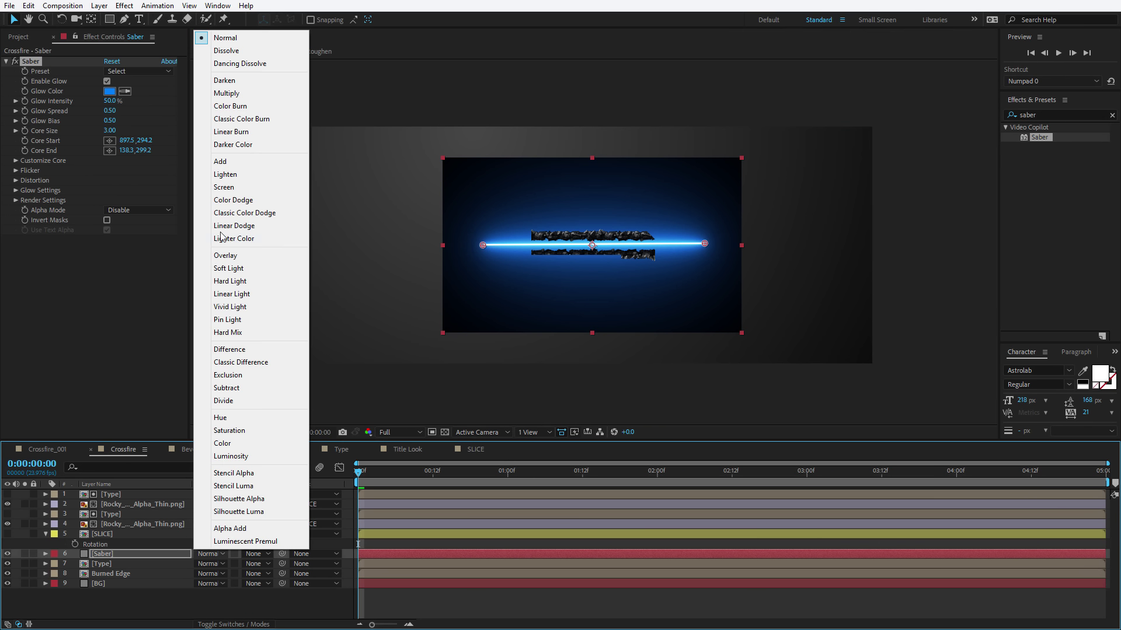
left_click(228, 188)
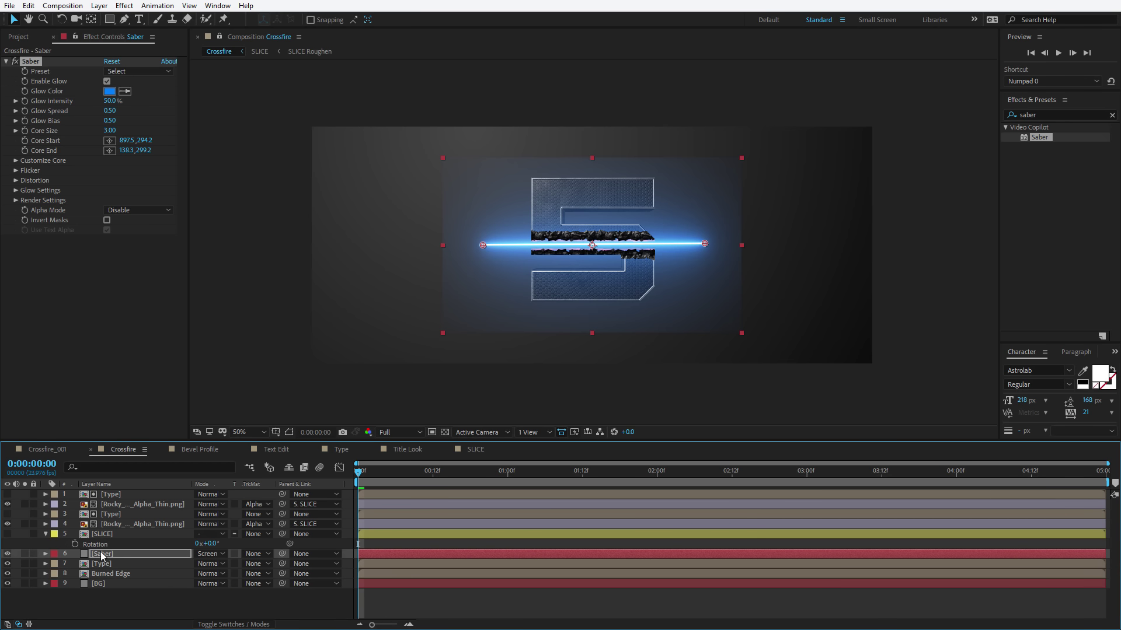
left_click_drag(102, 555, 103, 492)
Step: Try the Energize preset on the Saber effect, and settle on the Fuel preset
left_click(142, 71)
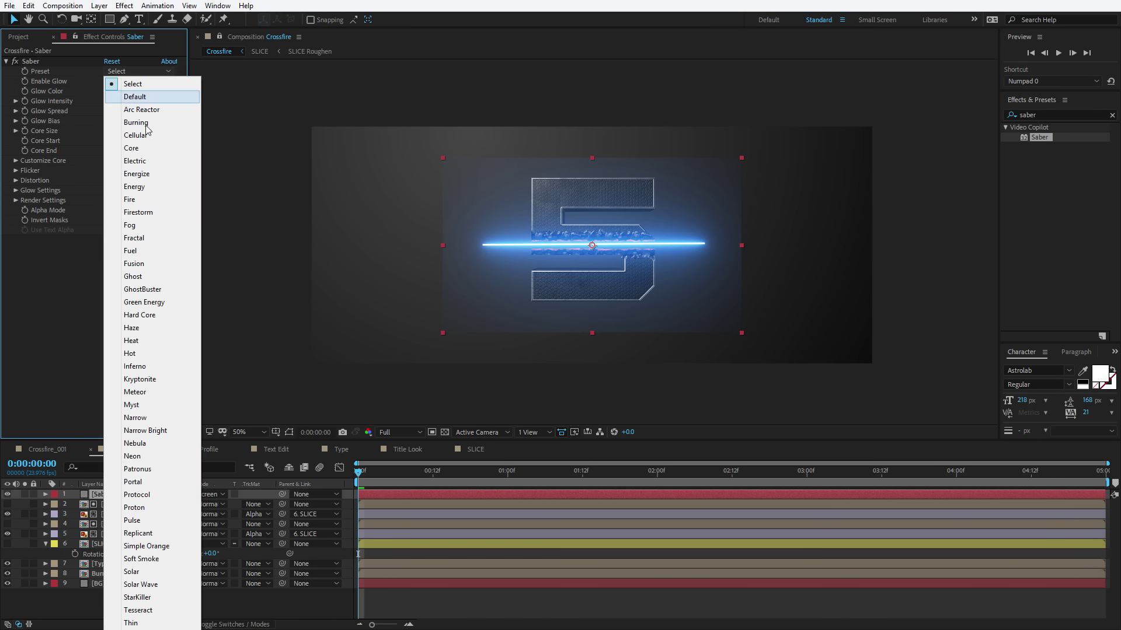
left_click(146, 174)
key(".")
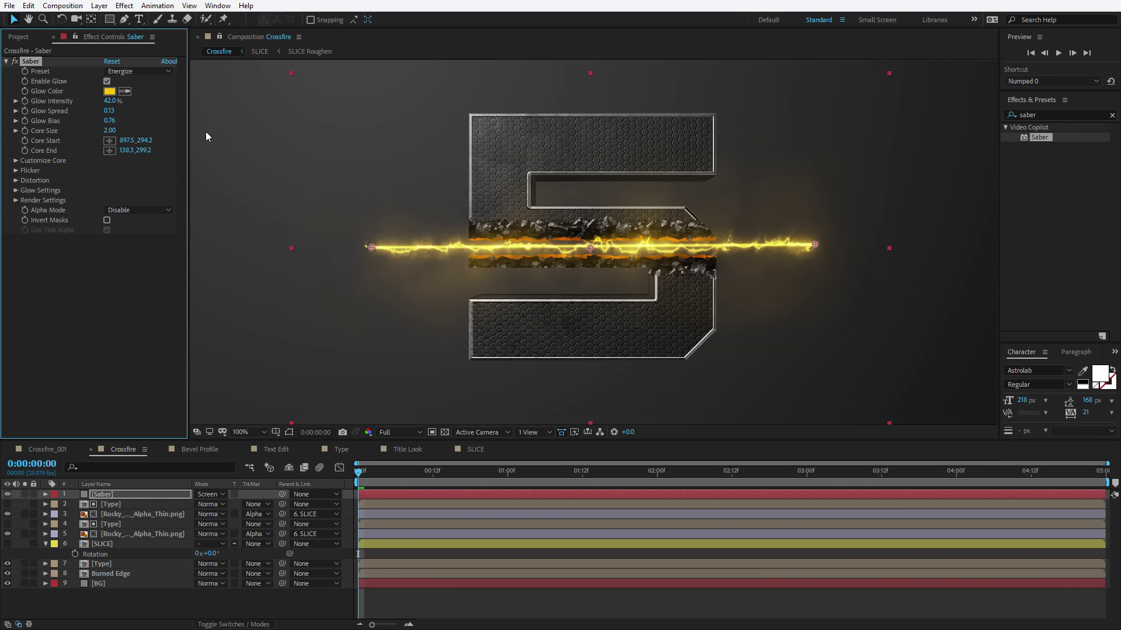
left_click(145, 72)
left_click(143, 254)
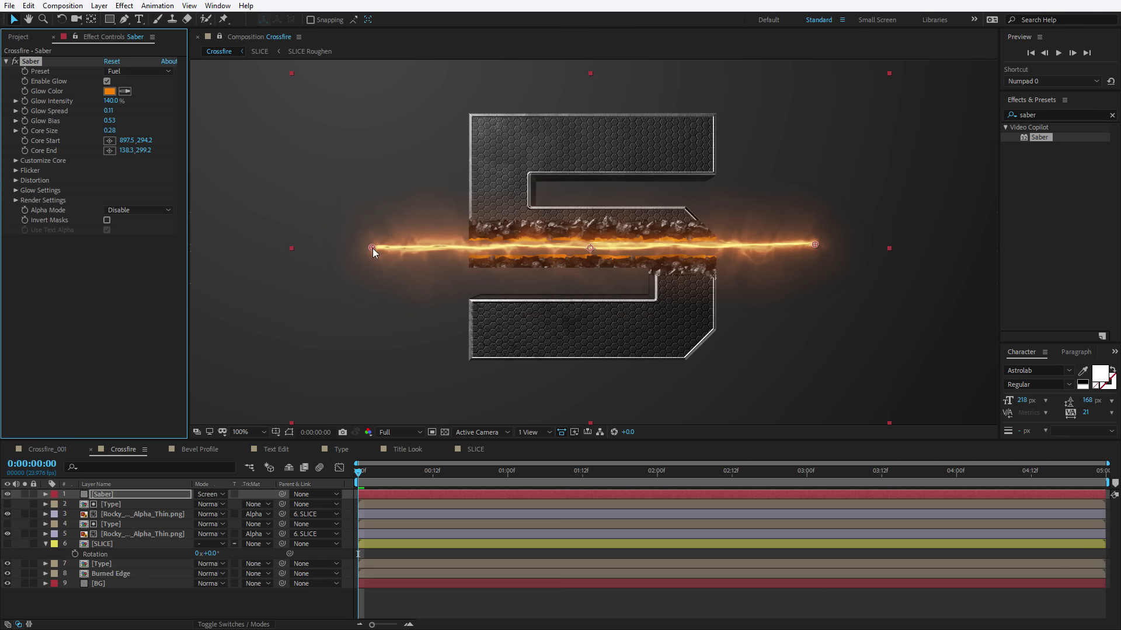
Step: Set the Saber's core End Size to 0% and Glow Intensity to 311%, and stretch the layer horizontally beyond the frame
left_click(16, 160)
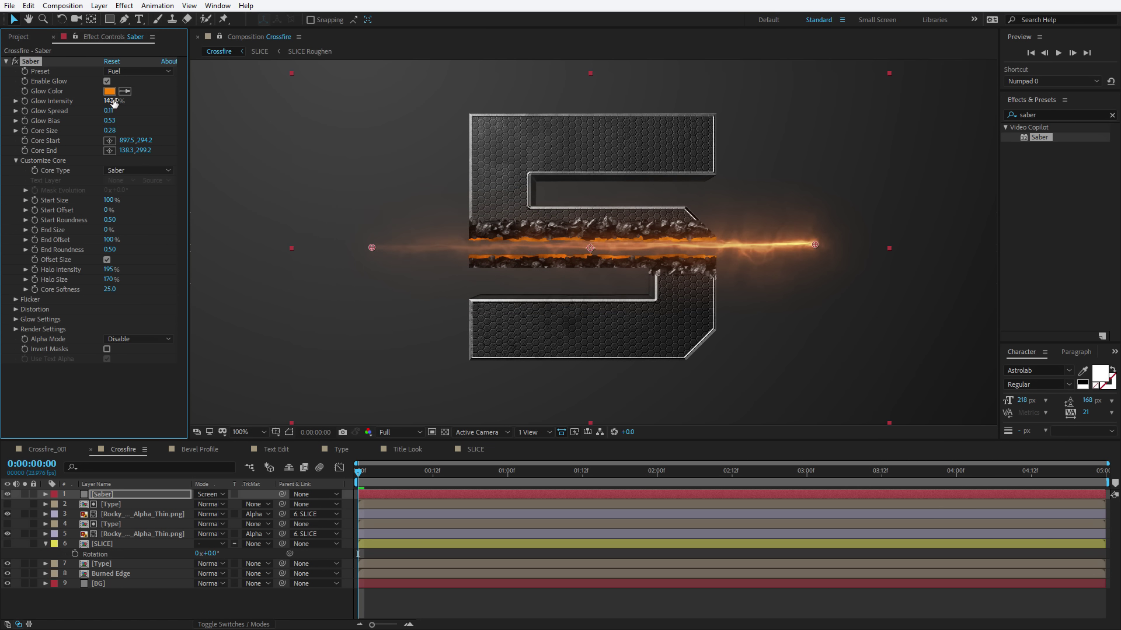
left_click_drag(111, 100, 217, 106)
scroll(631, 296, "down", 2)
left_click_drag(443, 245, 245, 243)
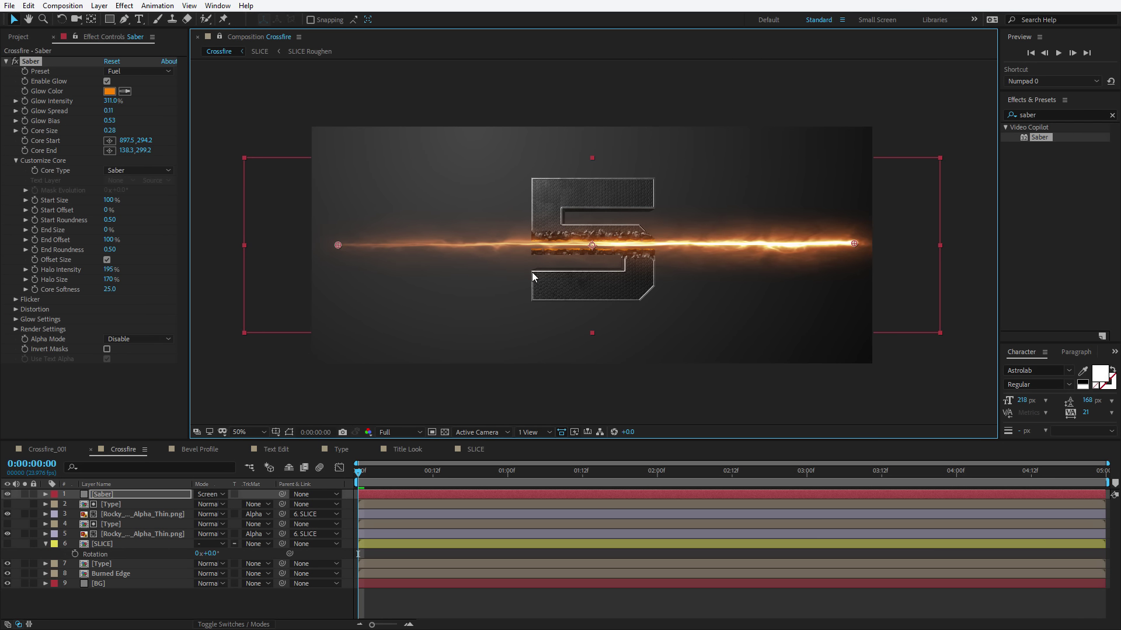
Step: Keyframe the Saber's Position to sweep from beyond the frame's left edge at frame 0 to 2894, 406 nine frames on
key("p")
left_click(74, 504)
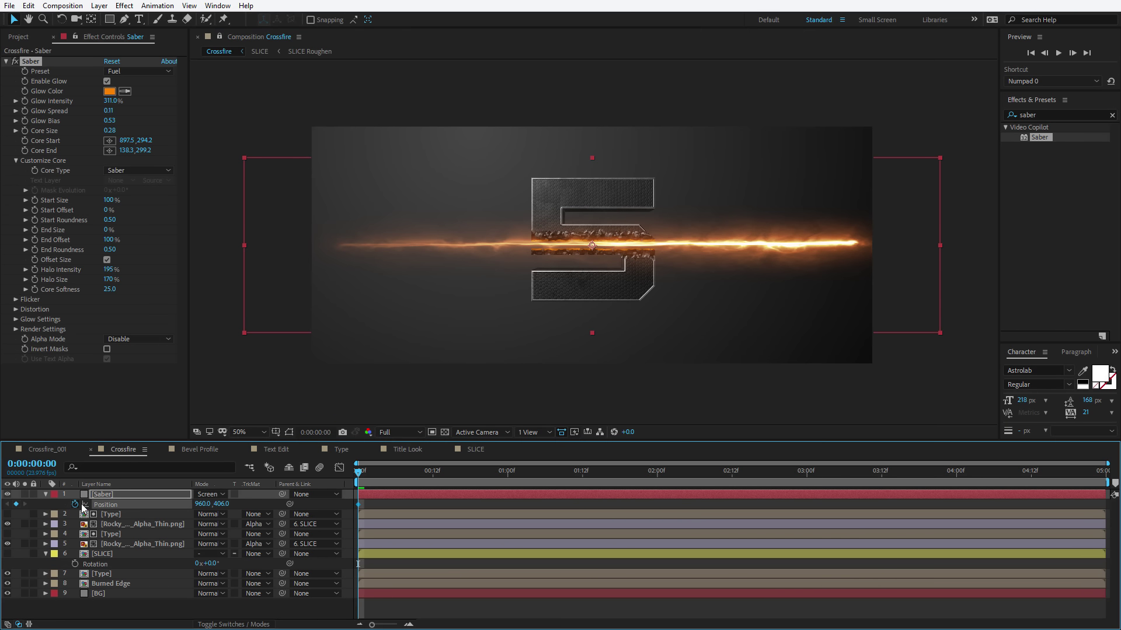
left_click_drag(888, 290, 291, 308)
left_click_drag(361, 473, 413, 478)
left_click_drag(240, 278, 737, 278)
left_click_drag(434, 282, 952, 285)
left_click_drag(404, 471, 426, 478)
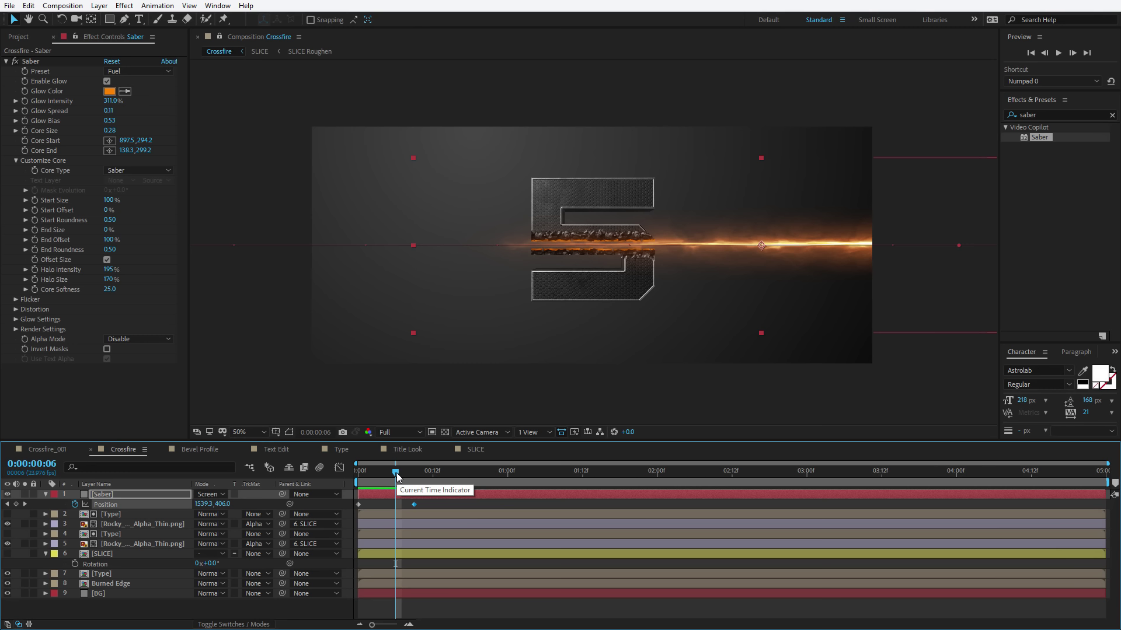
Step: Shift the Saber layer so its sweep crosses the letter around 0:00:01:00, and slightly lengthen the keyframe spacing, ending at 0:00:01:06
left_click_drag(396, 474, 512, 472)
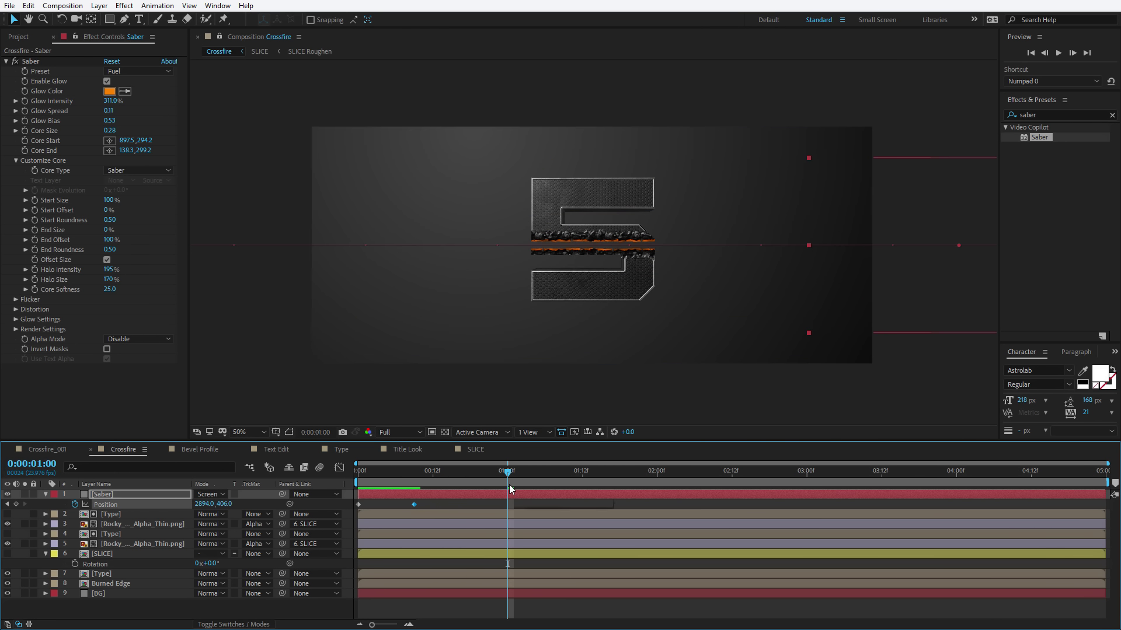
left_click_drag(414, 492, 544, 491)
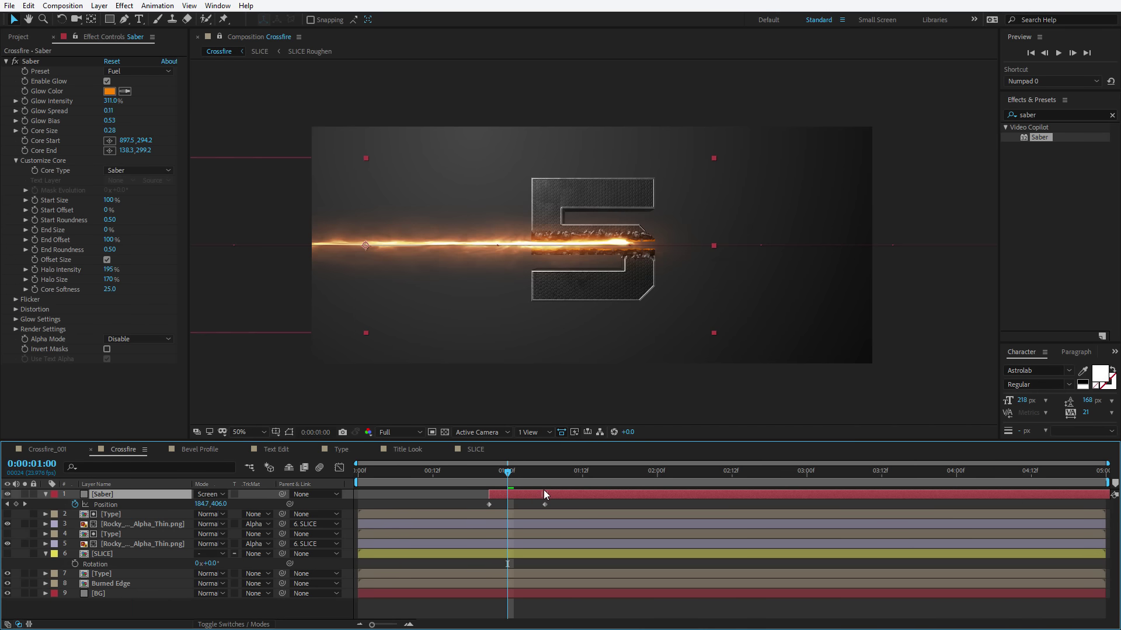
key("period")
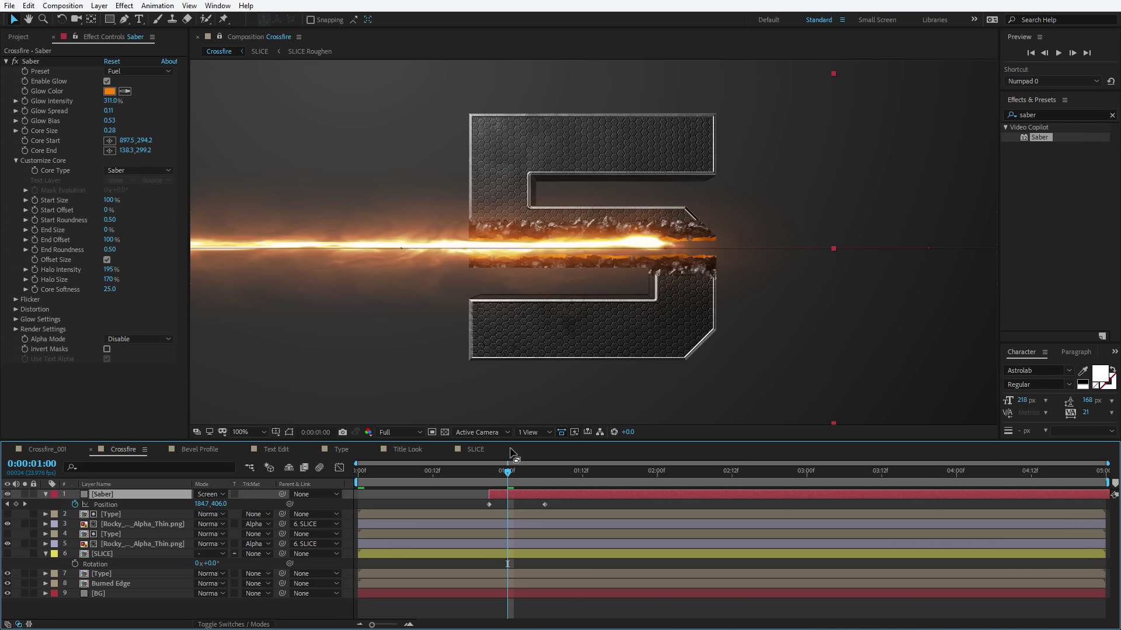
left_click(549, 504)
left_click_drag(546, 504, 555, 495)
Step: Trim the end of the Saber layer at 0:00:01:06 and scrub through the sweep back to 0:00:00:23
left_click_drag(485, 478, 545, 478)
scroll(551, 307, "down", 2)
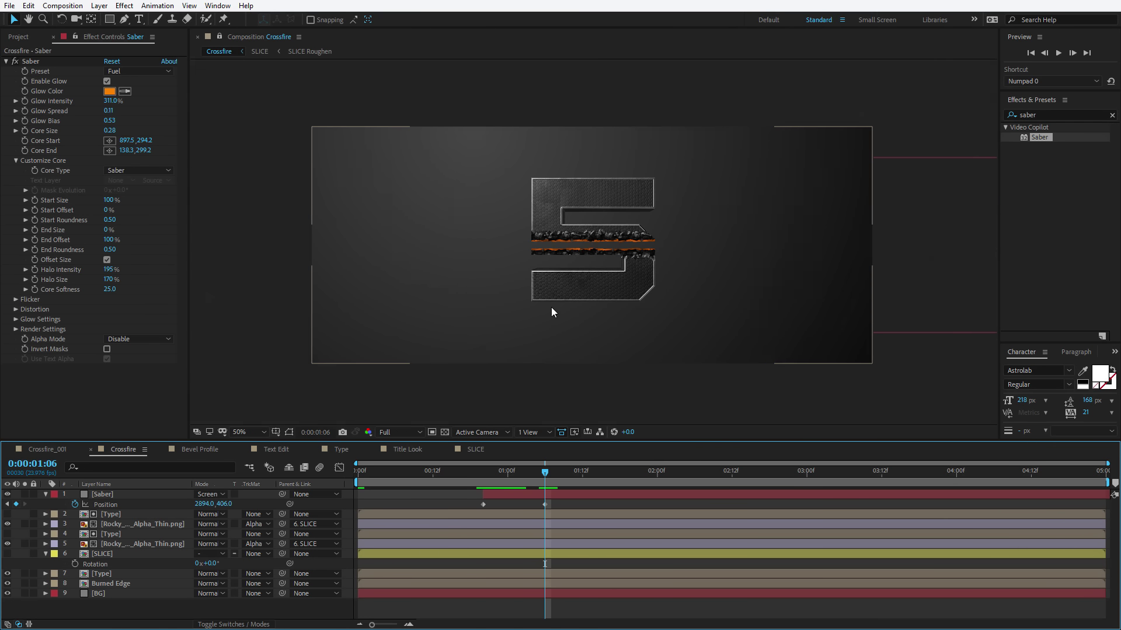
left_click(538, 494)
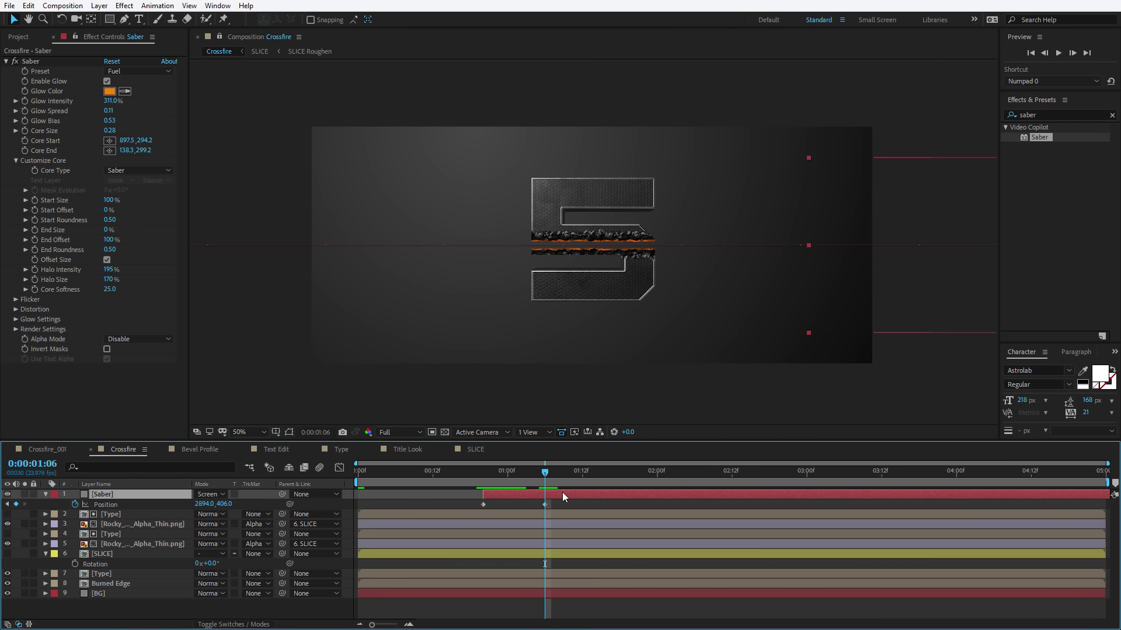
key("alt+bracketright")
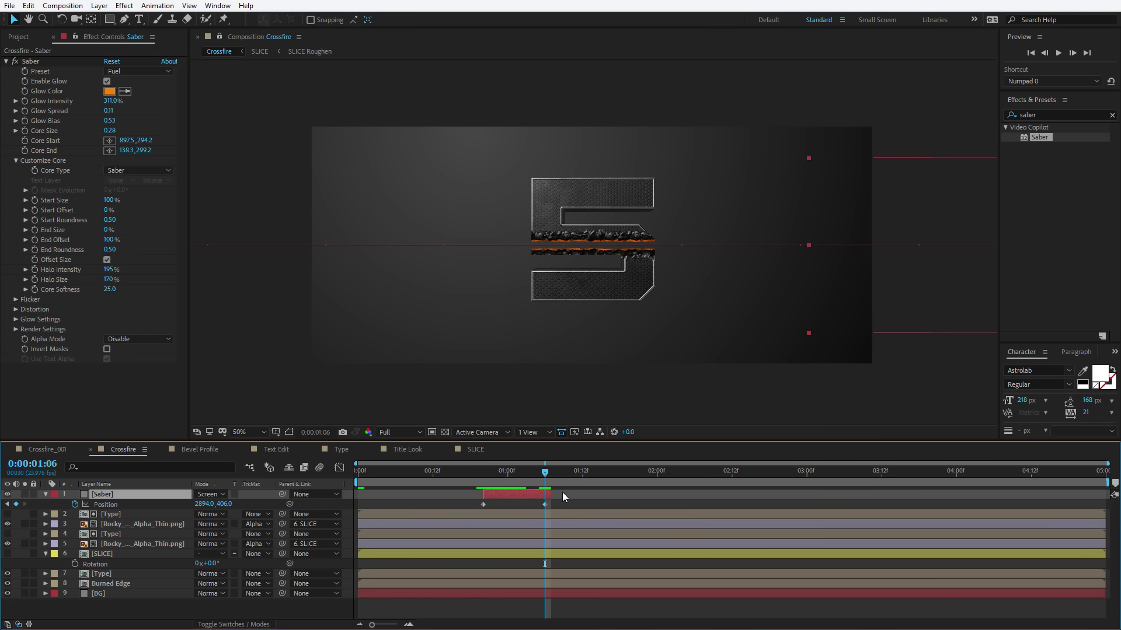
left_click(503, 478)
mouse_move(503, 481)
left_mouse_down()
mouse_move(496, 473)
mouse_move(521, 477)
left_mouse_up()
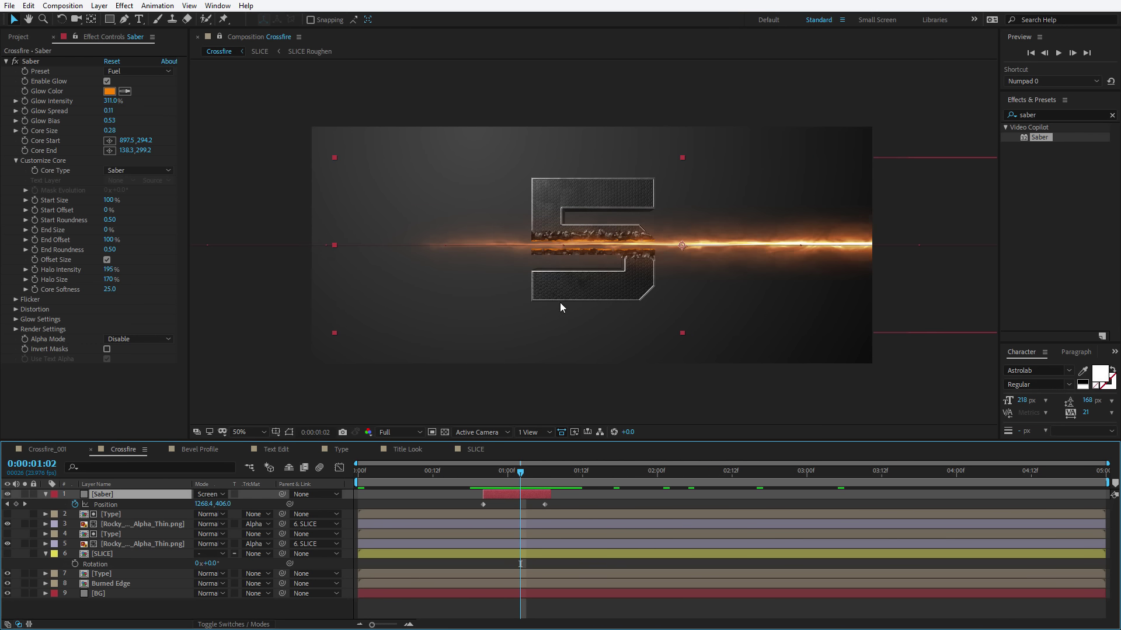
scroll(559, 302, "up", 1)
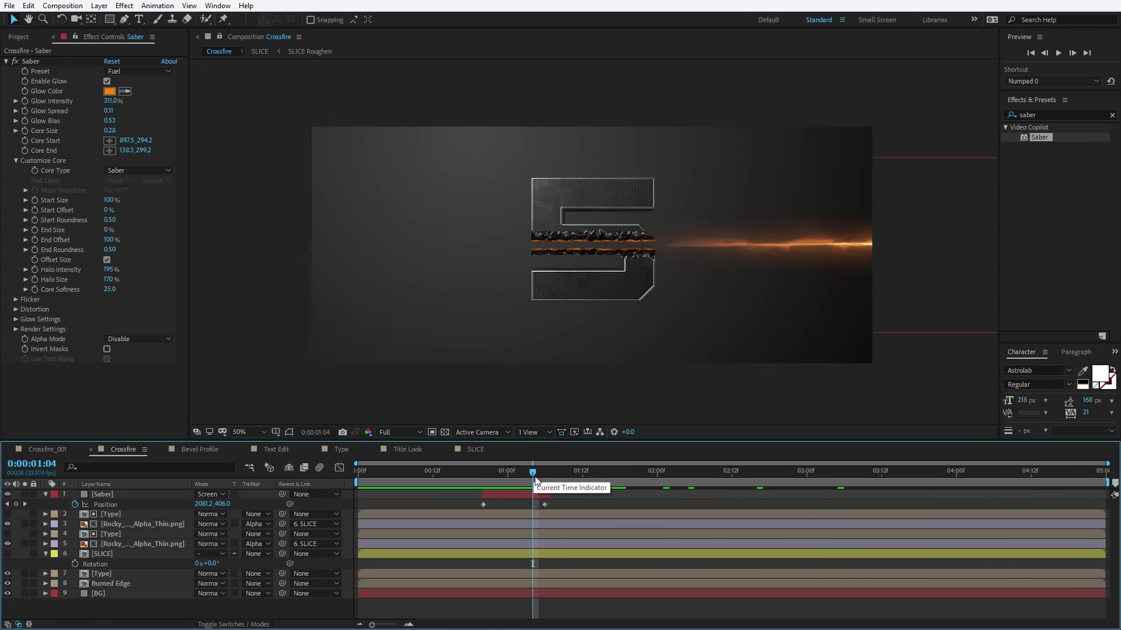
left_click_drag(534, 480, 502, 480)
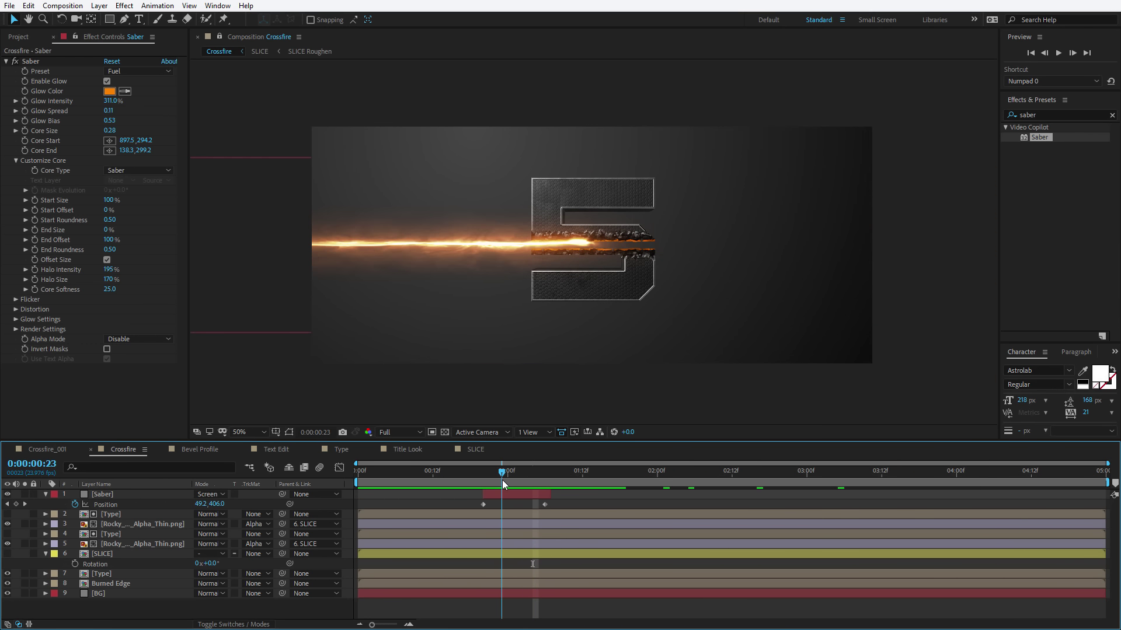
Step: Duplicate the animated Saber layer
left_click(505, 494)
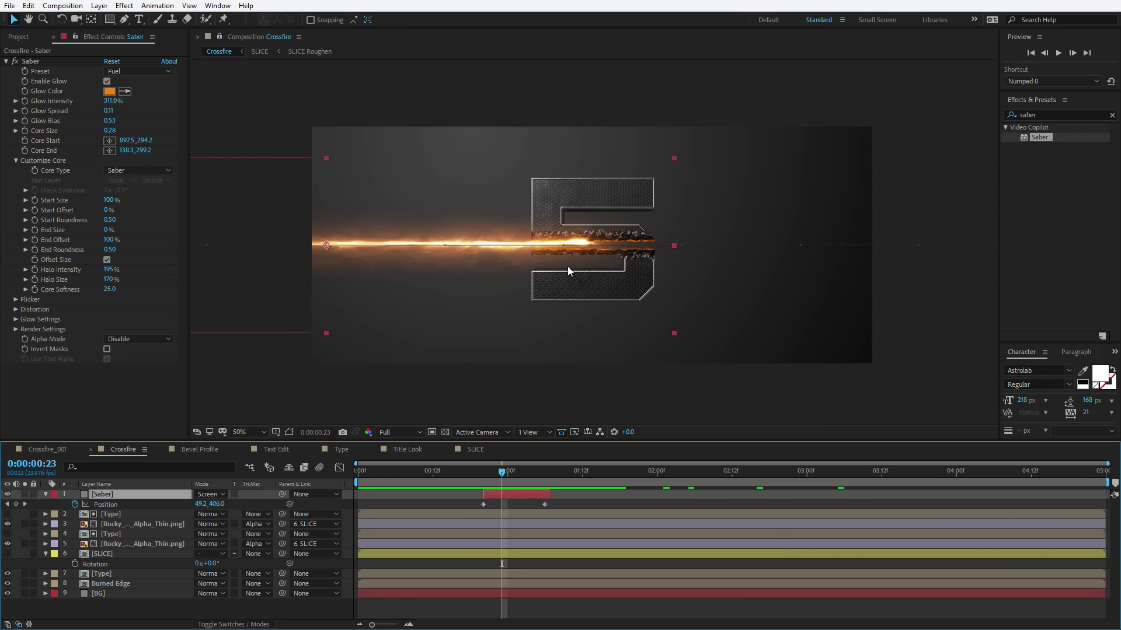
left_click(28, 6)
left_click(61, 162)
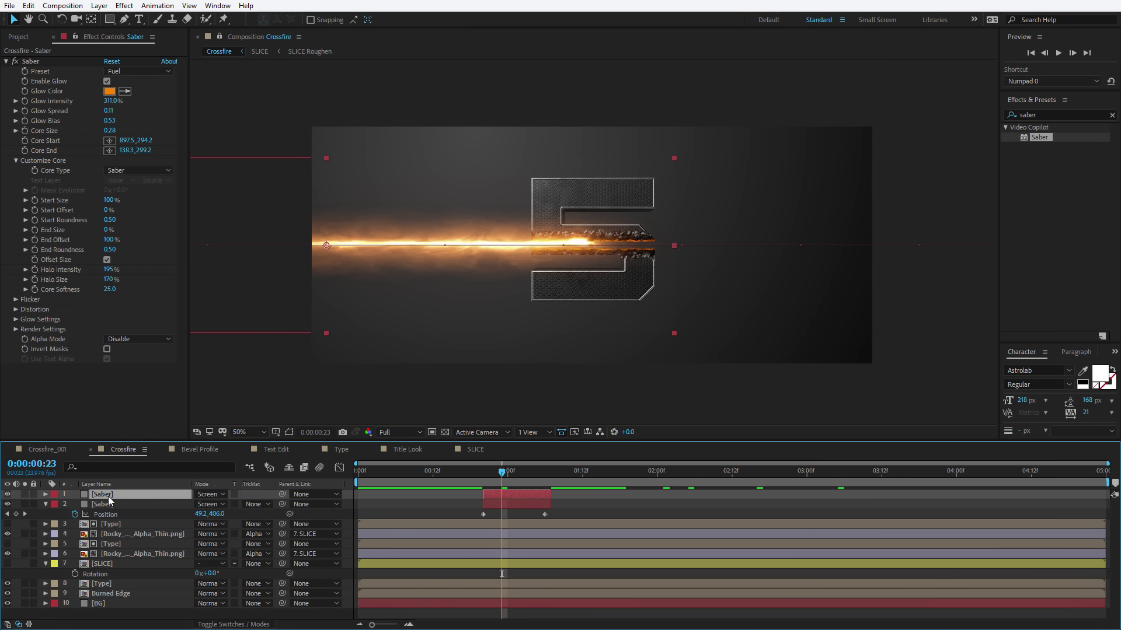
Step: Remove the duplicate Saber layer's Position animation and reset its Position to the composition centre, 960, 406
key("p")
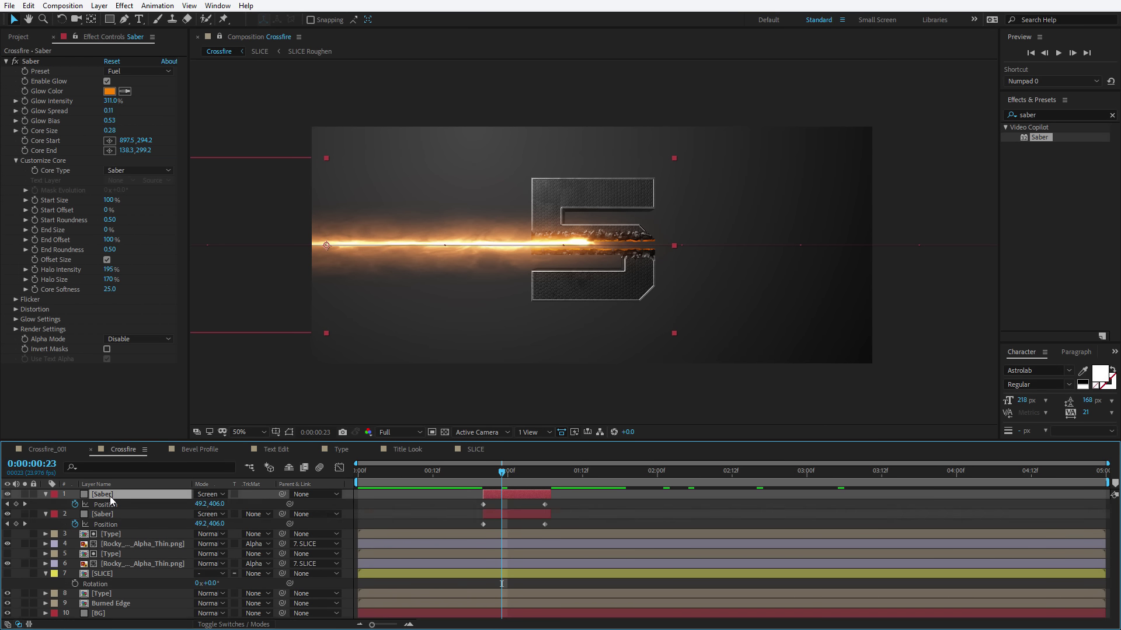
left_click(74, 504)
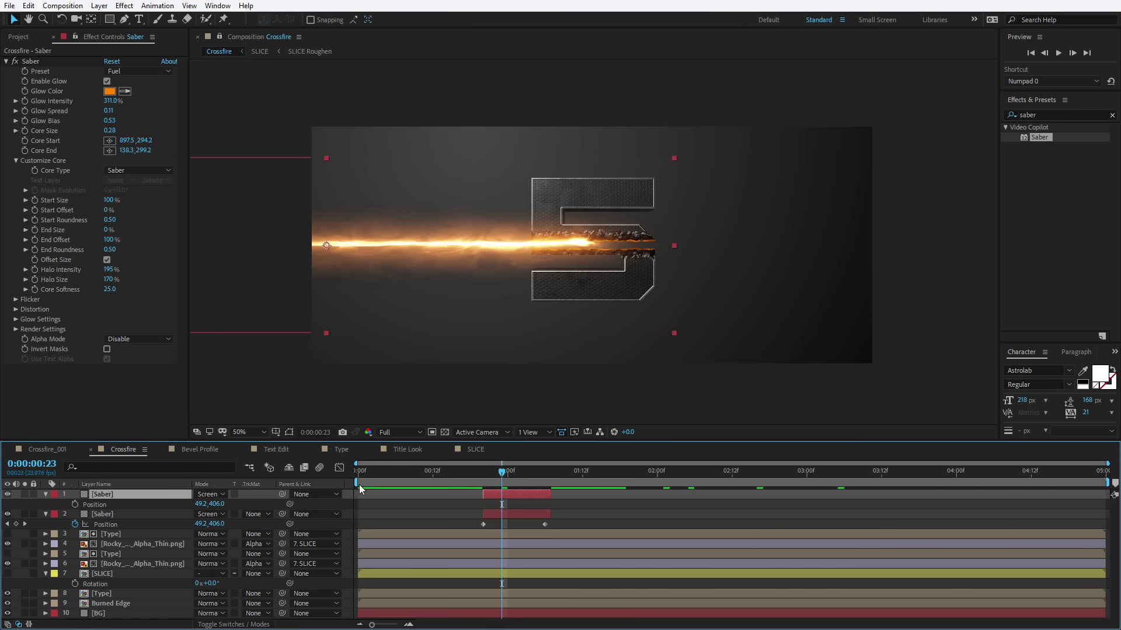
right_click(503, 495)
mouse_move(534, 245)
left_click(691, 241)
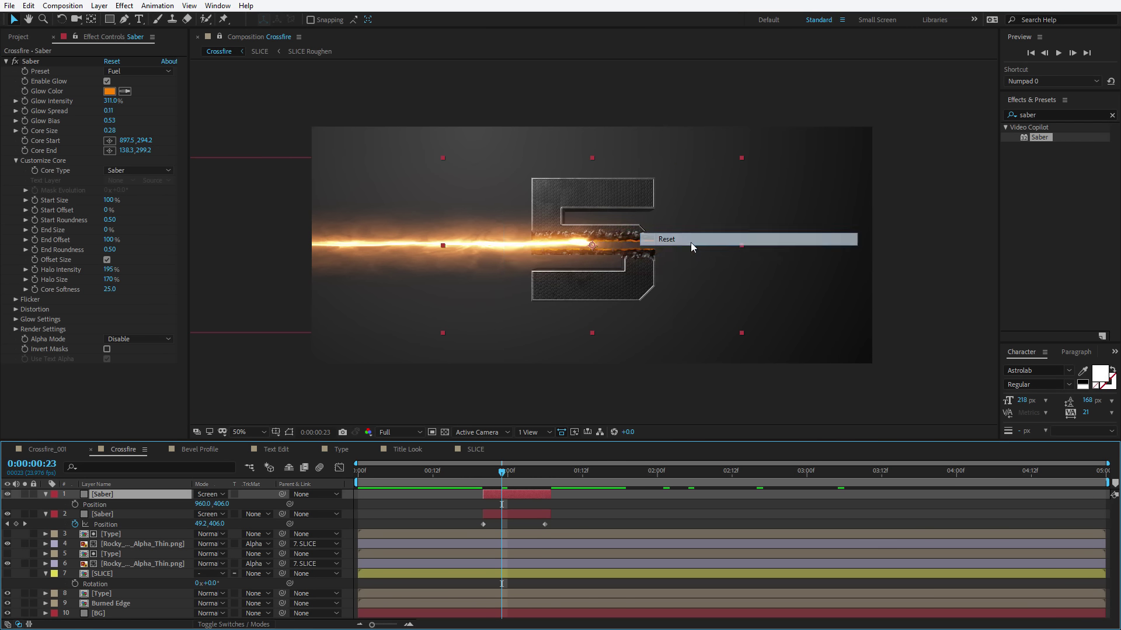
Step: Solo the duplicate Saber layer and bring both core end points together near the centre, shrinking the beam to a dot
left_click(31, 60)
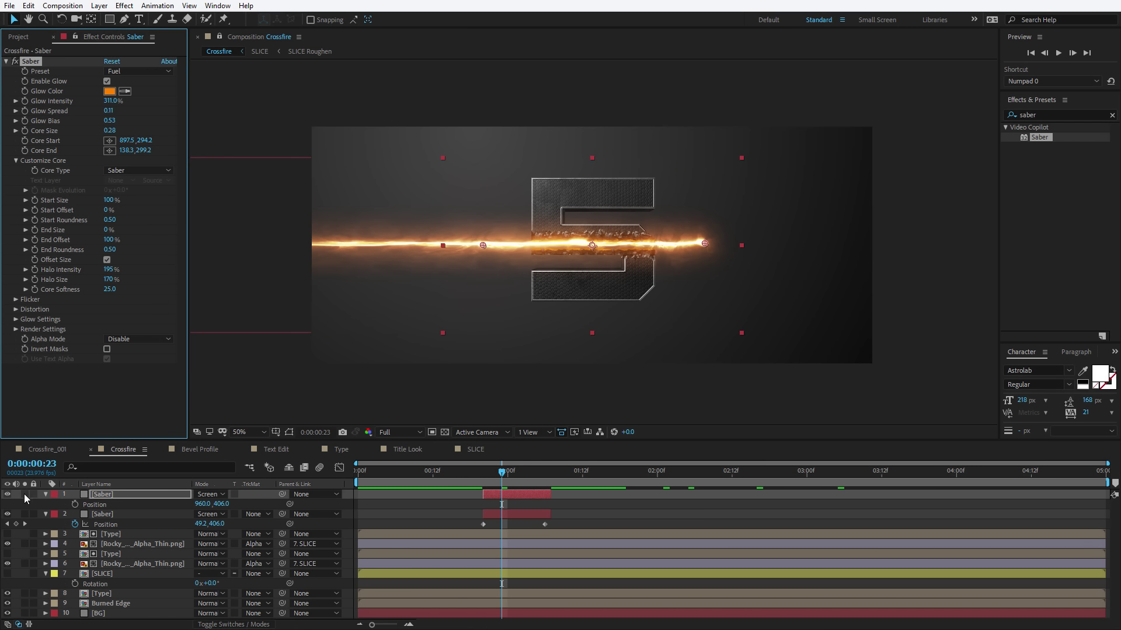
left_click(25, 494)
key("/")
left_click_drag(370, 246, 590, 249)
left_click_drag(816, 248, 593, 246)
Step: Switch the dot's Saber preset to Default and raise Glow Intensity to 480%
left_click(113, 72)
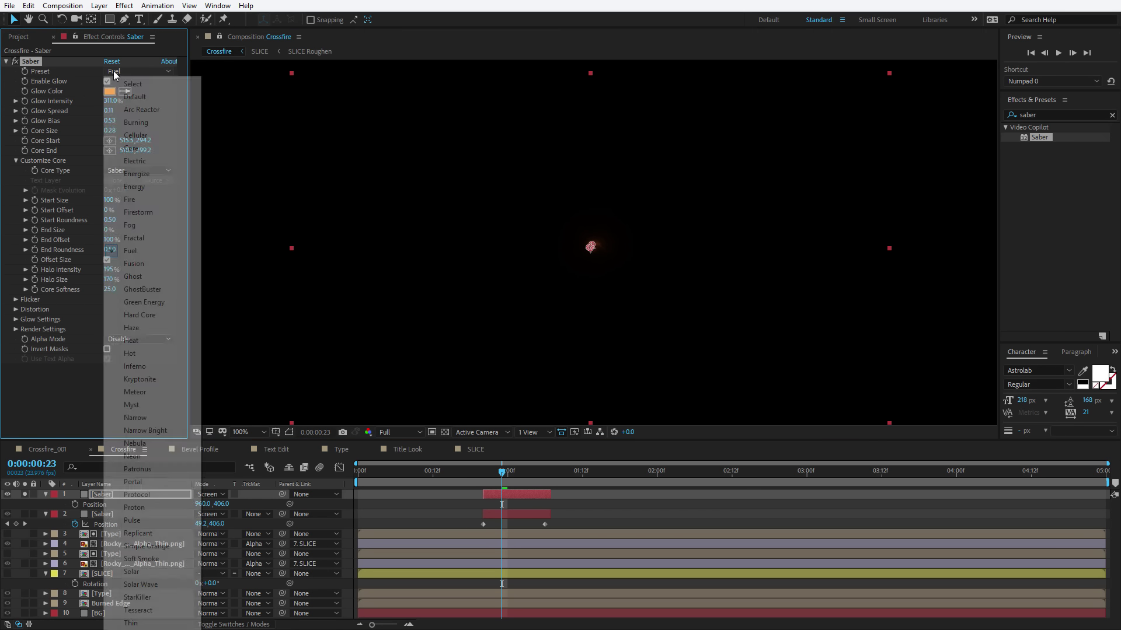
left_click(138, 97)
key("period")
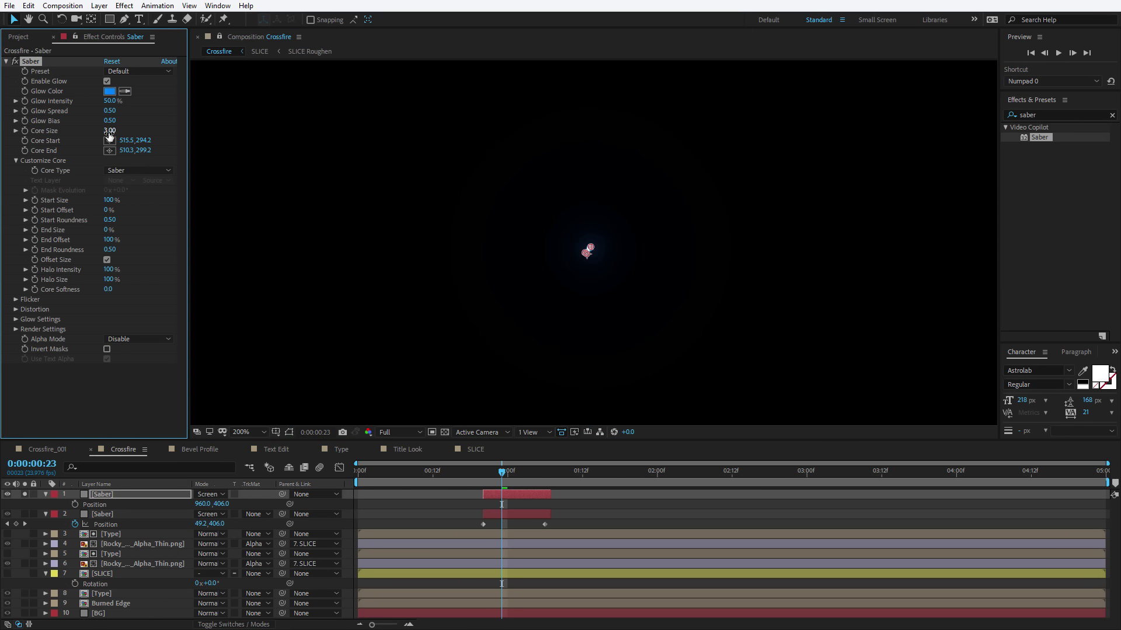
left_click_drag(109, 101, 179, 98)
key("comma")
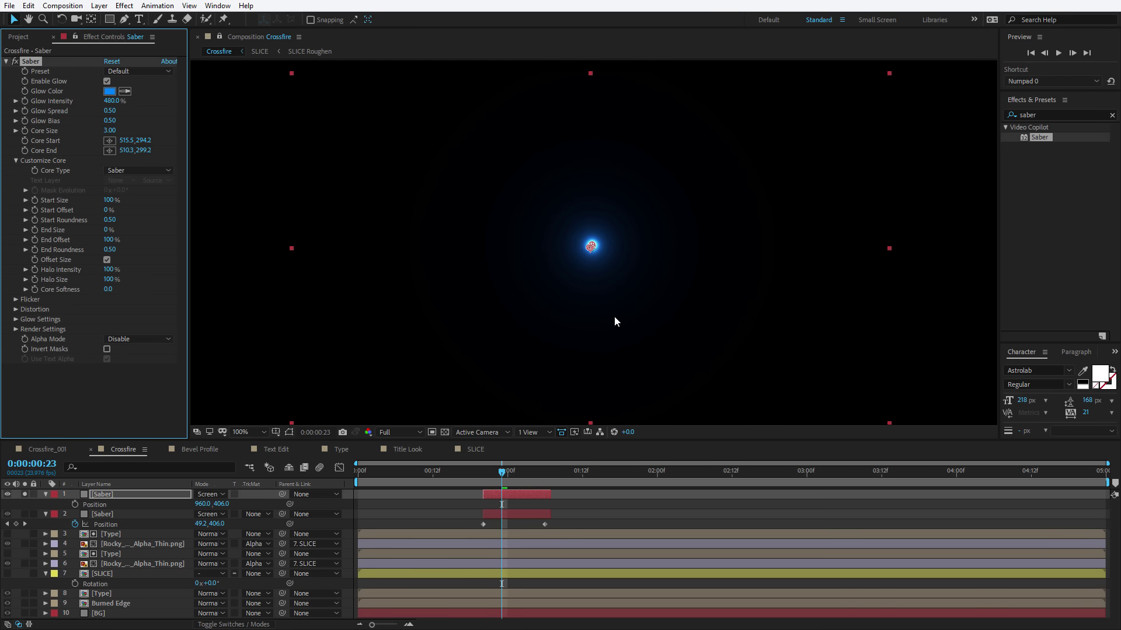
Step: Scale the soloed Saber layer to 763% and nudge it so the flash stays near the frame's centre
left_click(107, 496)
key("s")
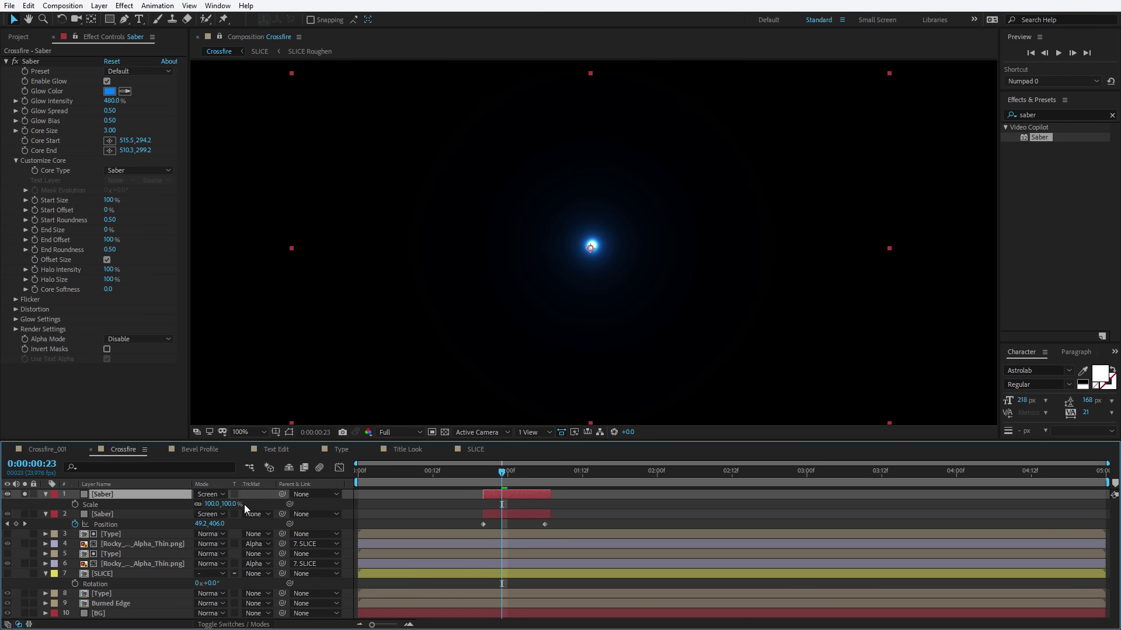
left_click_drag(233, 504, 638, 489)
key("comma")
left_click_drag(624, 254, 622, 272)
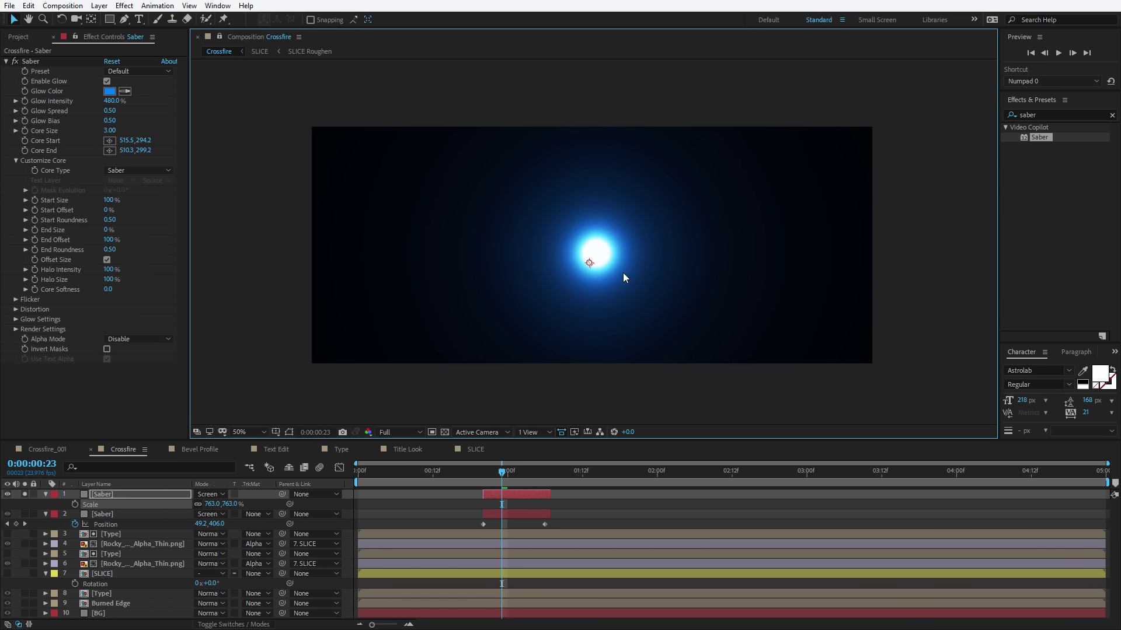
Step: Lower Gamma in the flash's Saber Render Settings to 0.53
left_click(16, 330)
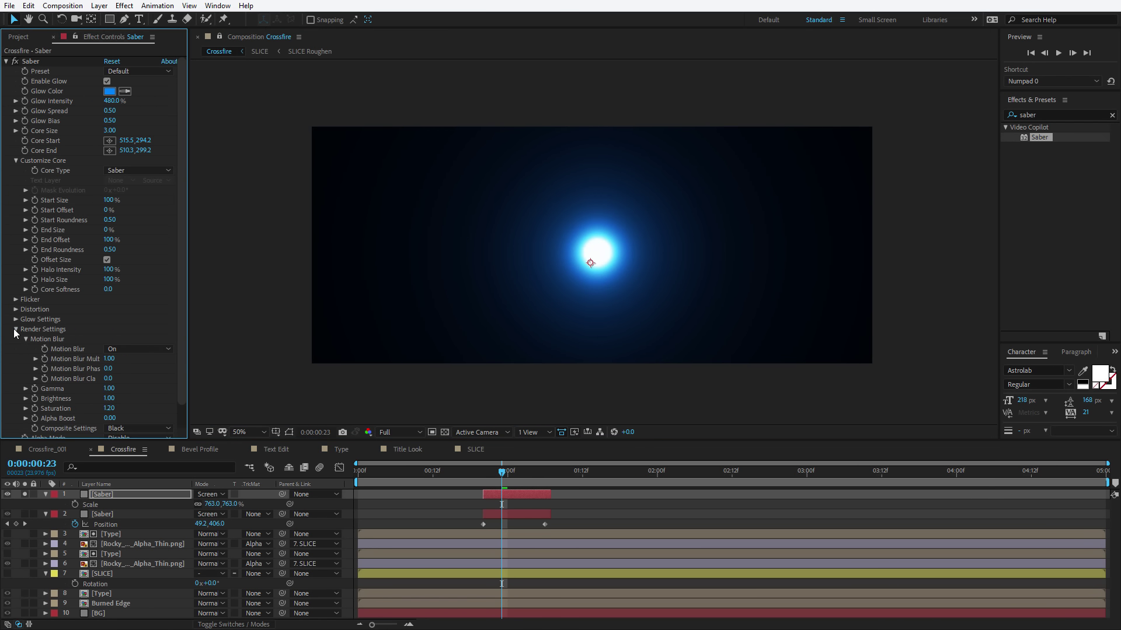
mouse_move(111, 389)
left_mouse_down()
mouse_move(82, 391)
mouse_move(92, 391)
left_mouse_up()
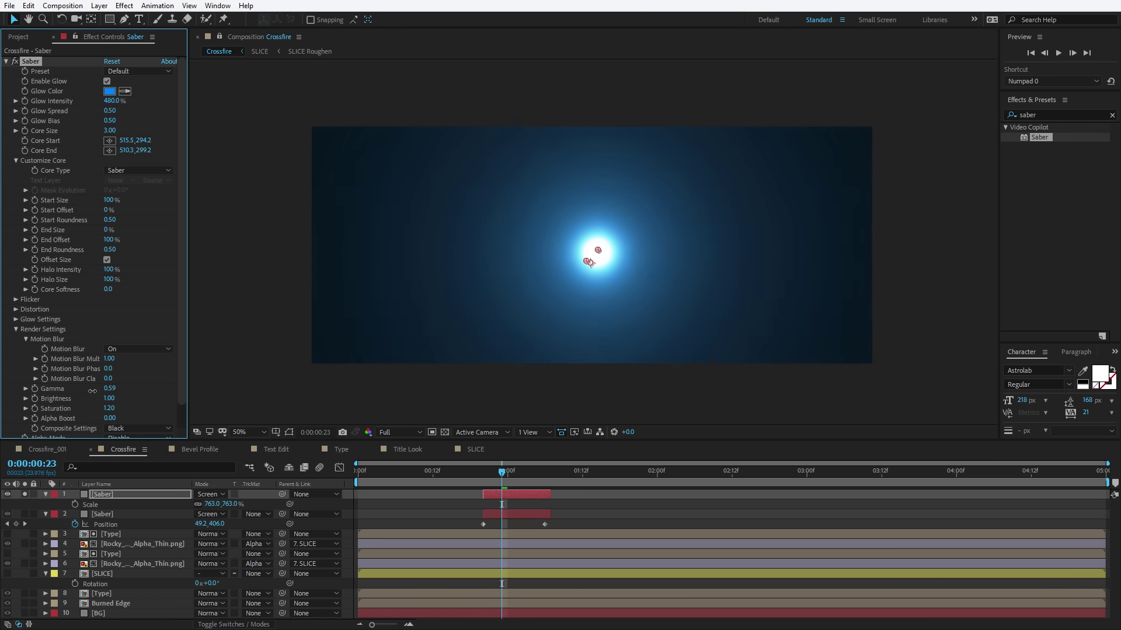
Step: Unsolo the flash layer, shorten it to about one frame and place it at 0:00:01:00
left_click(24, 494)
left_click_drag(482, 495, 544, 470)
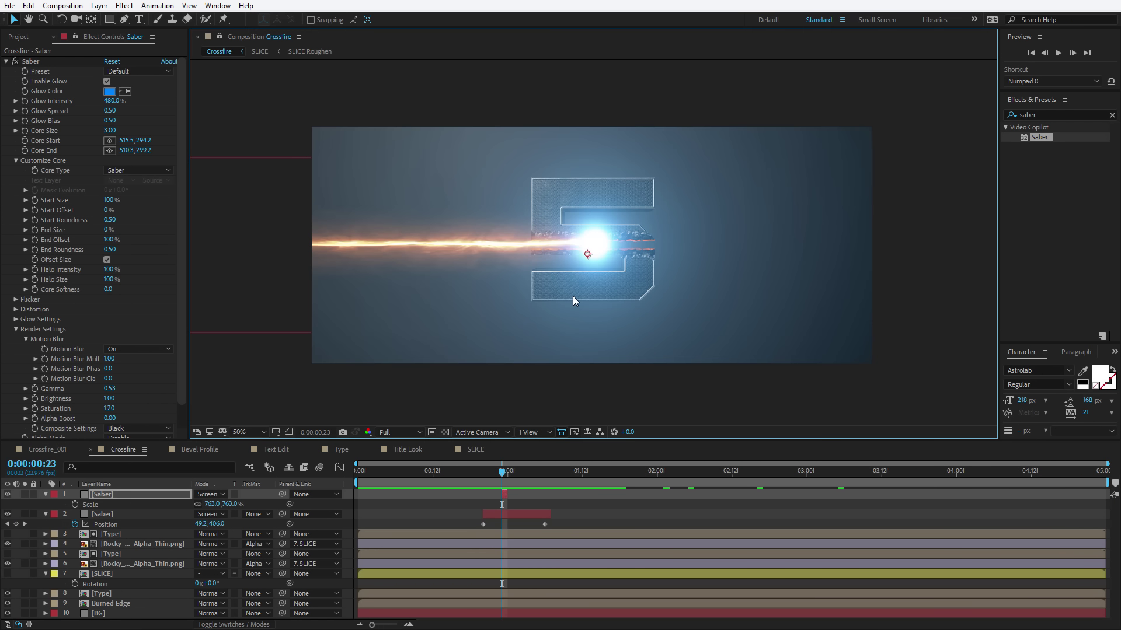
key("Page_Down")
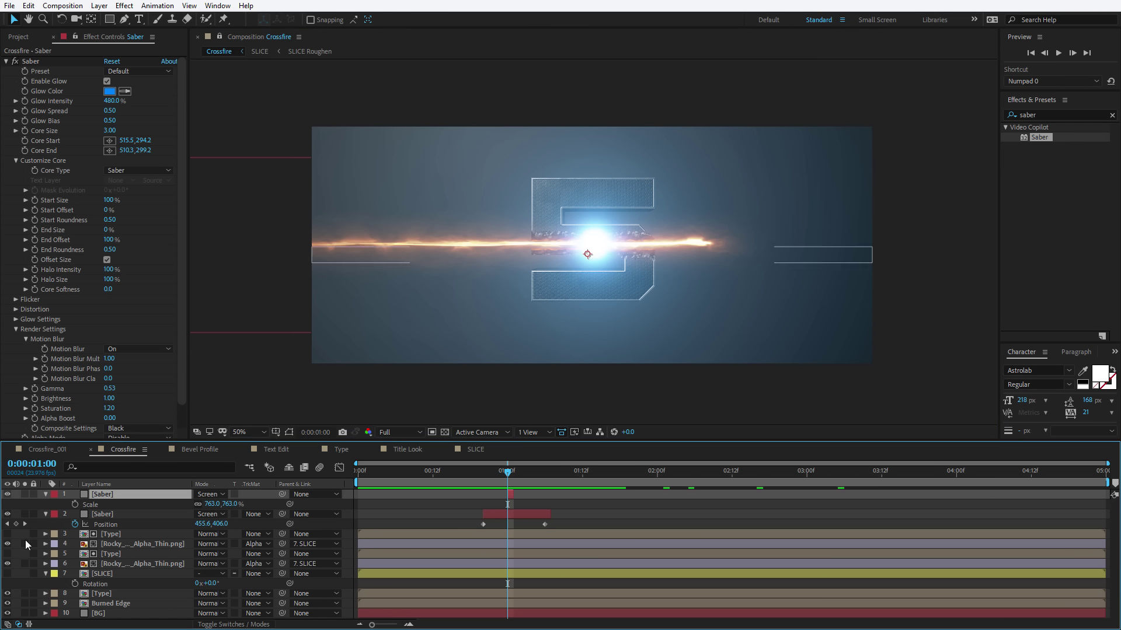
Step: Trim the start of both Rocky_Edge_Alpha_Thin.png layers to 0:00:01:00 and check the following frame
left_click(124, 544)
left_click(122, 563, "ctrl")
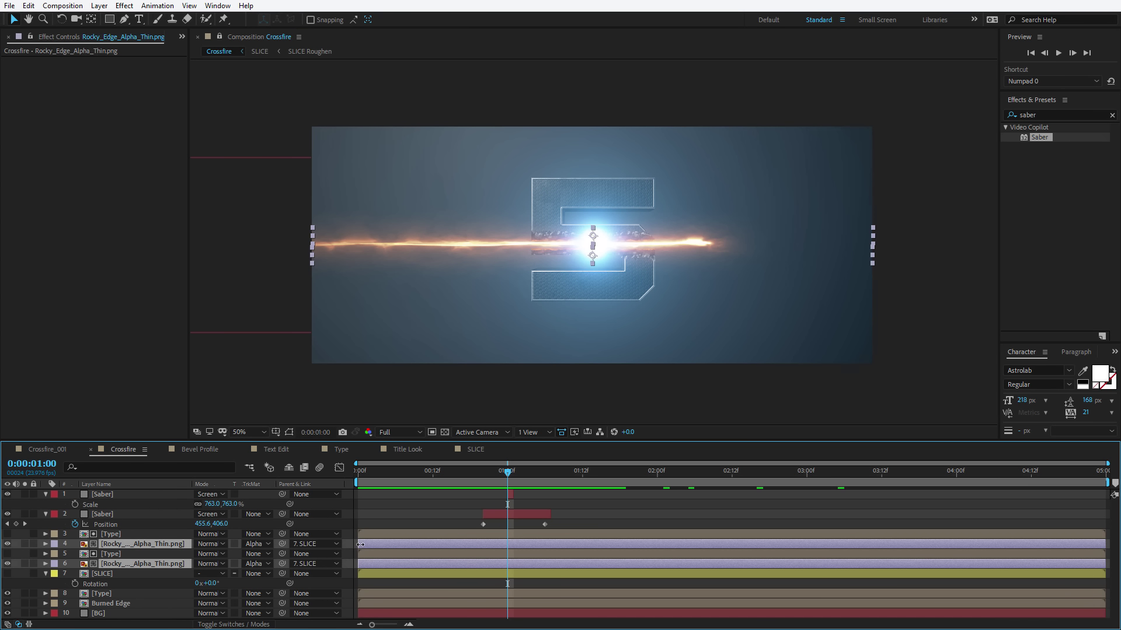
left_click_drag(358, 544, 510, 543)
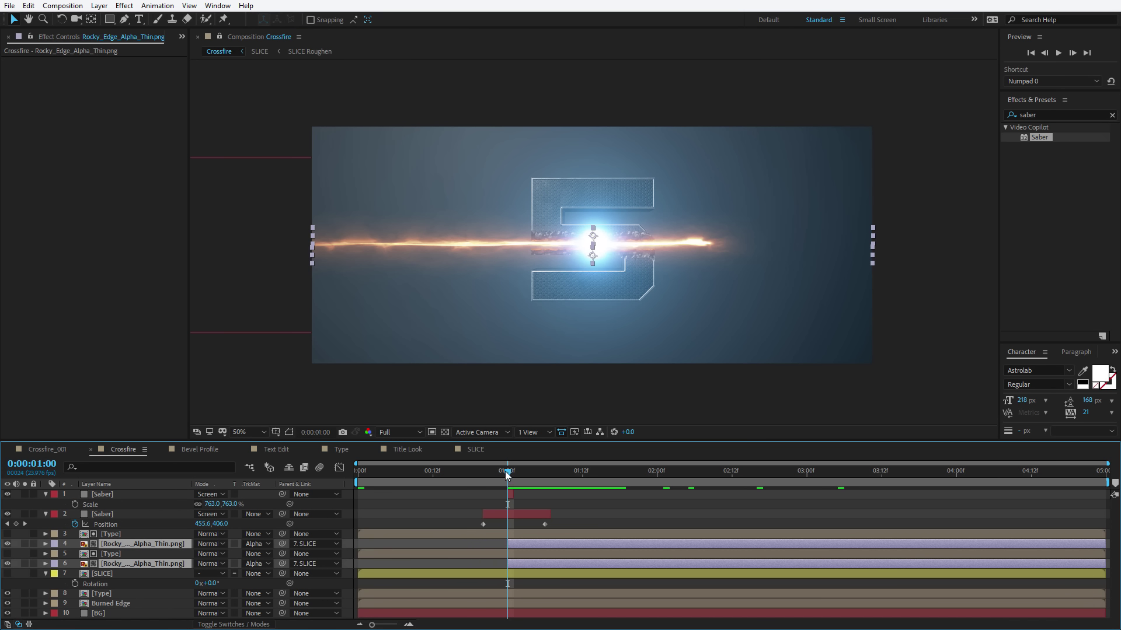
mouse_move(505, 472)
left_mouse_down()
mouse_move(496, 472)
mouse_move(510, 479)
left_mouse_up()
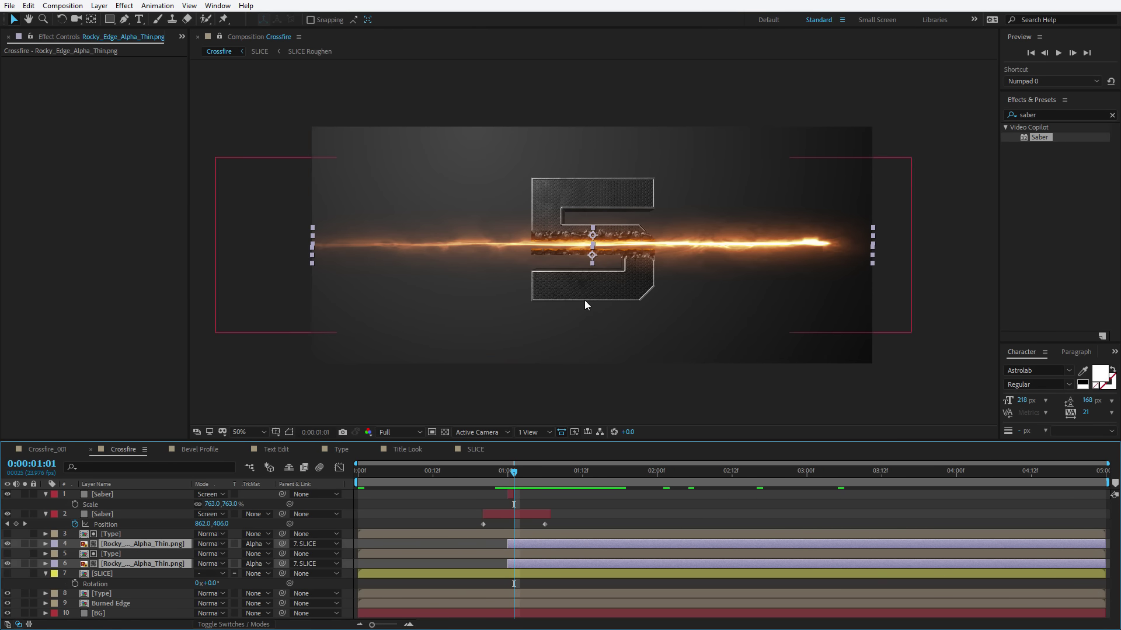
key("period")
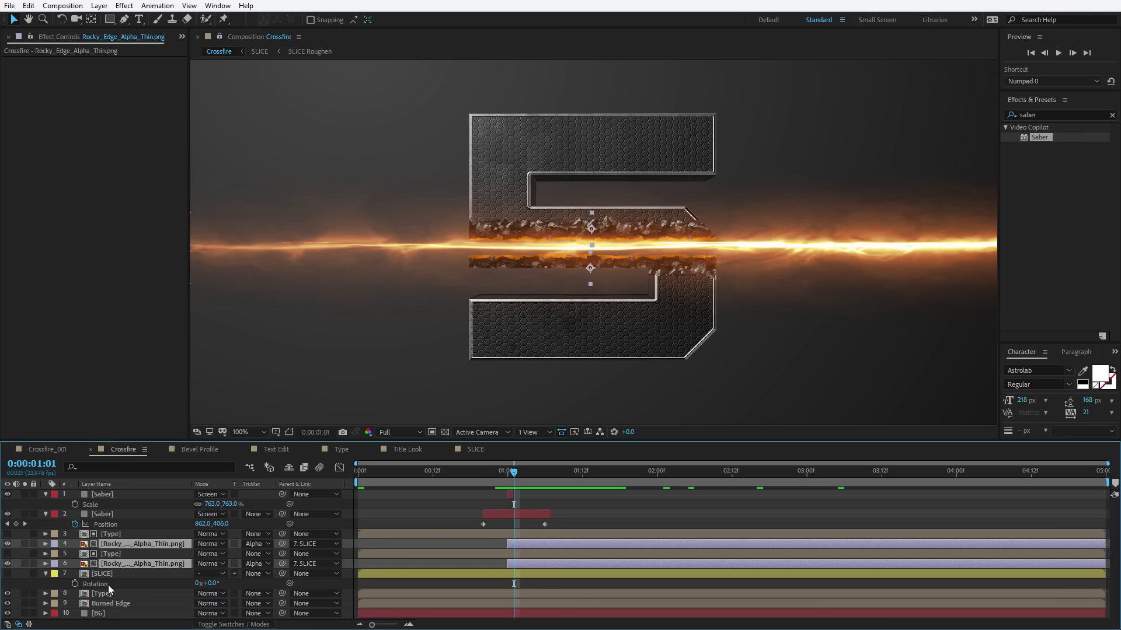
Step: Open the SLICE precomp and trim the start of its SLICE Roughen layer to 0:00:01:00
left_click_drag(514, 472, 507, 471)
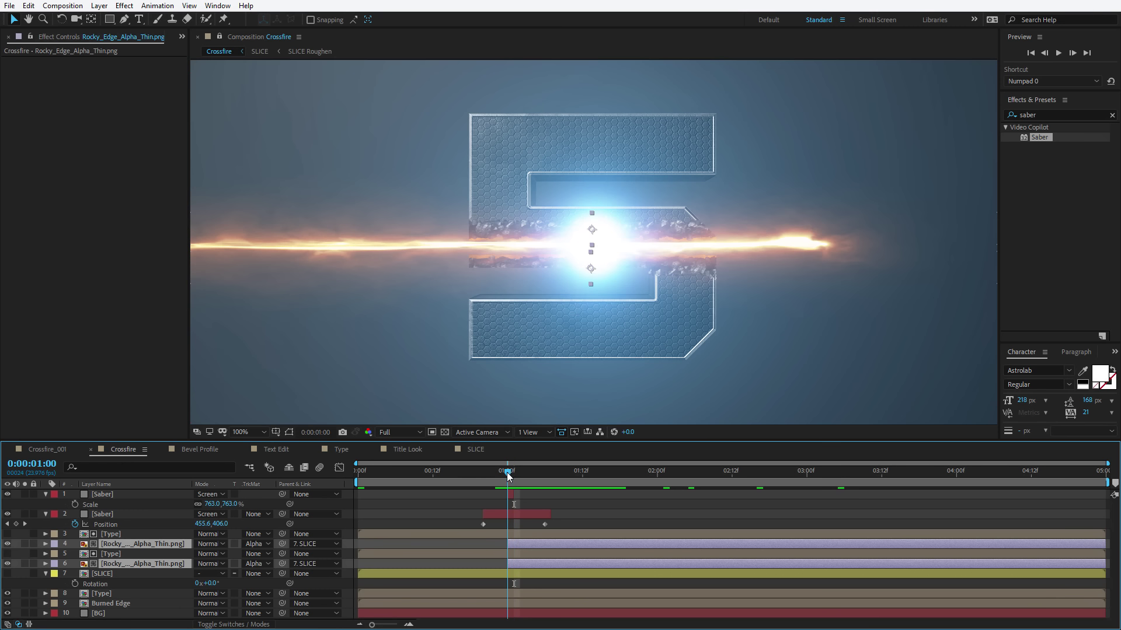
left_click(103, 573)
double_click(103, 573)
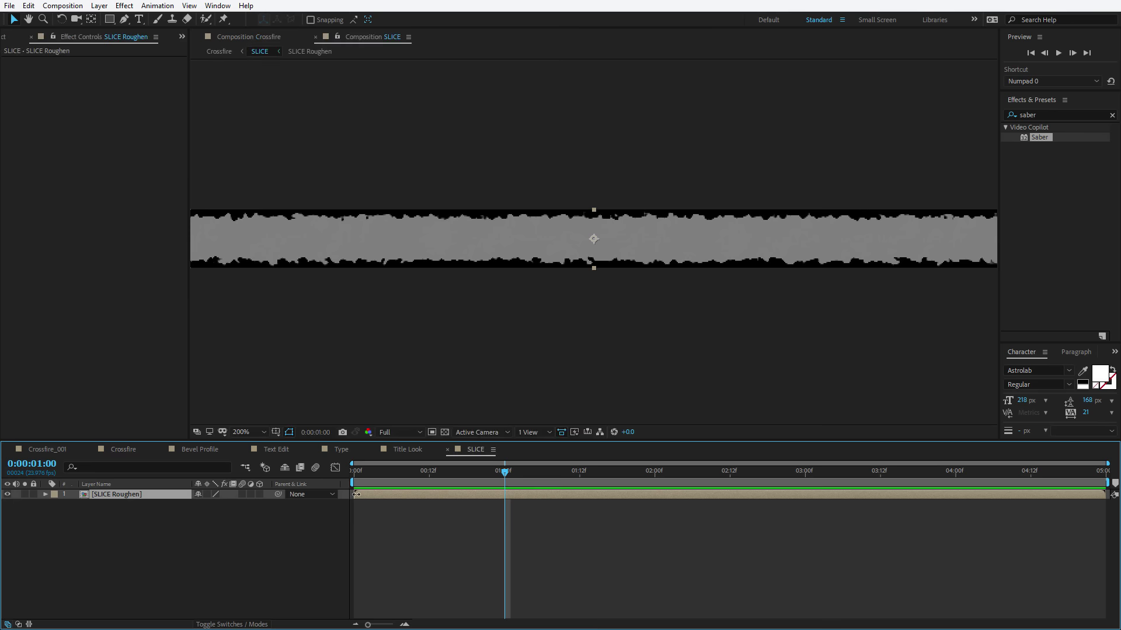
left_click_drag(356, 494, 502, 475)
left_click(497, 470)
left_click(533, 524)
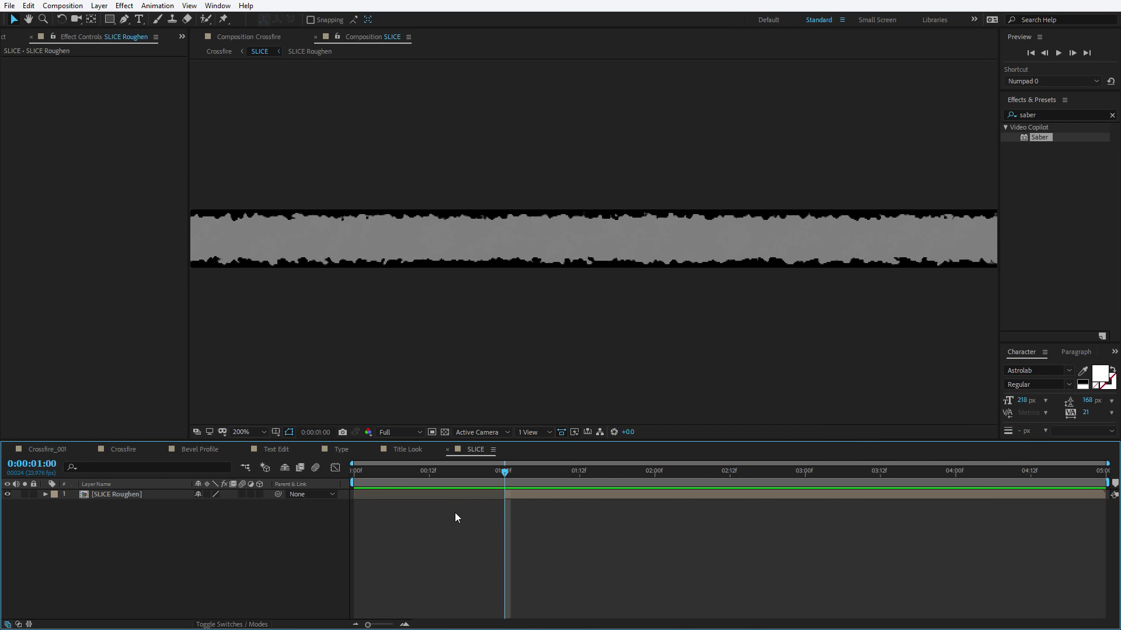
Step: Return to the Crossfire composition, scrub the cut around 0:00:01:00 and end the work area between 0:00:01:12 and 0:00:02:00
left_click(124, 450)
mouse_move(507, 473)
left_mouse_down()
mouse_move(462, 470)
mouse_move(551, 474)
mouse_move(505, 478)
left_mouse_up()
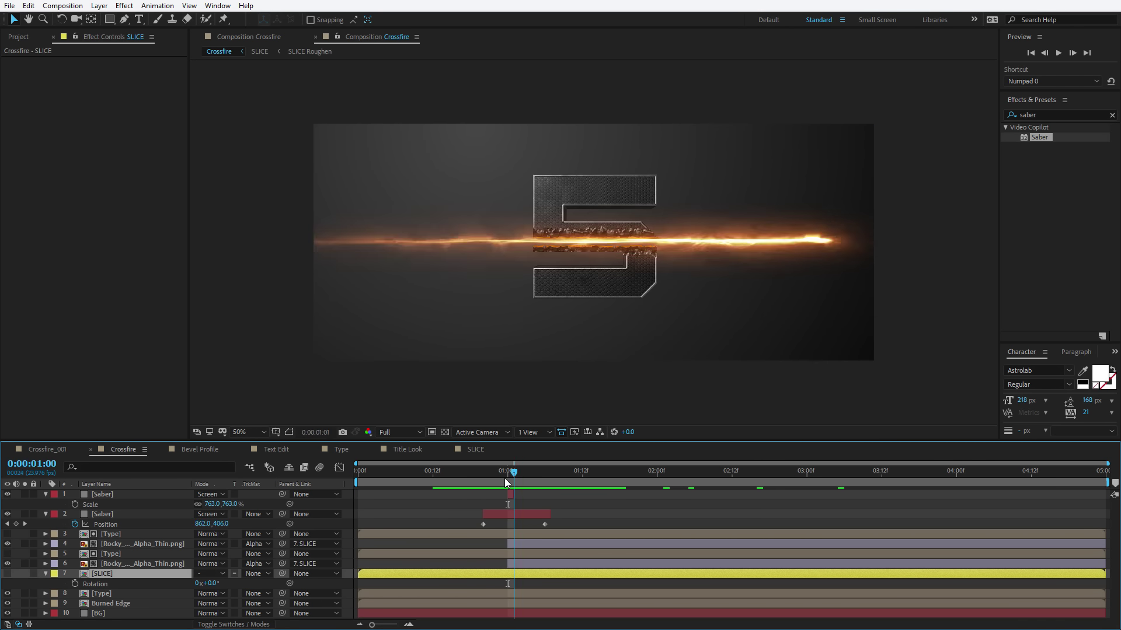
left_click_drag(517, 480, 506, 487)
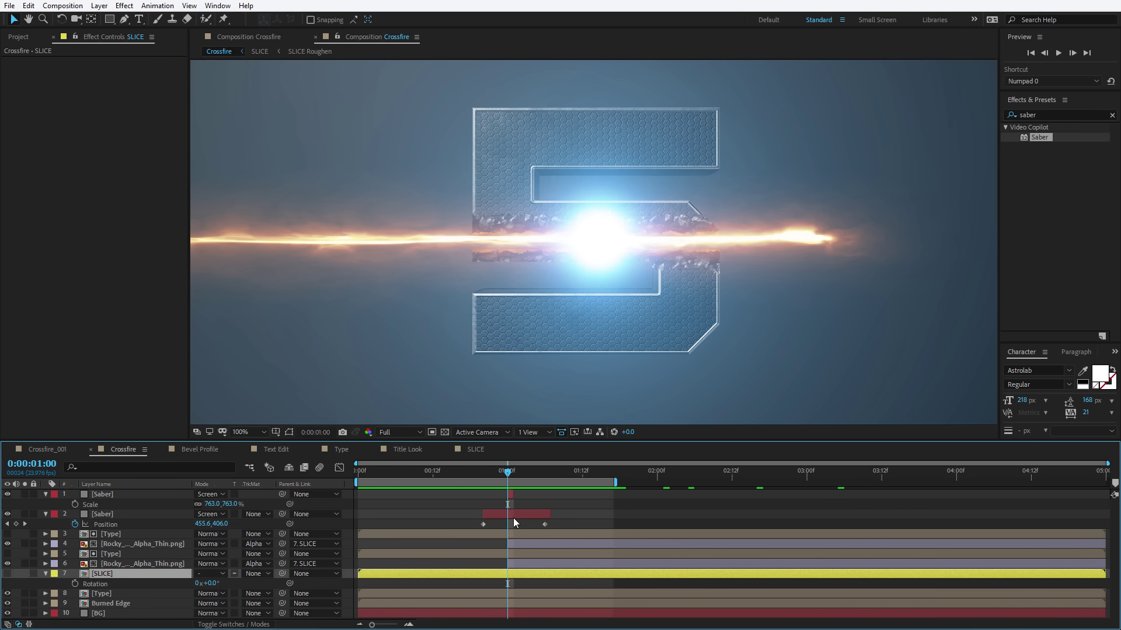
Step: Parent both Saber layers to the SLICE layer
left_click(510, 516)
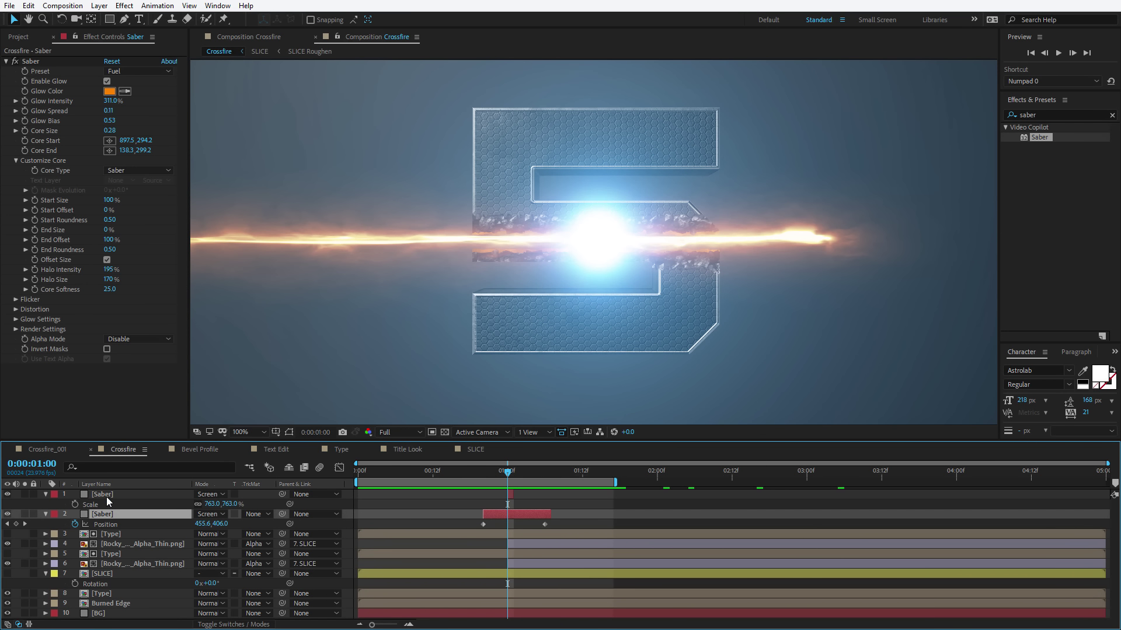
left_click(105, 496, "shift")
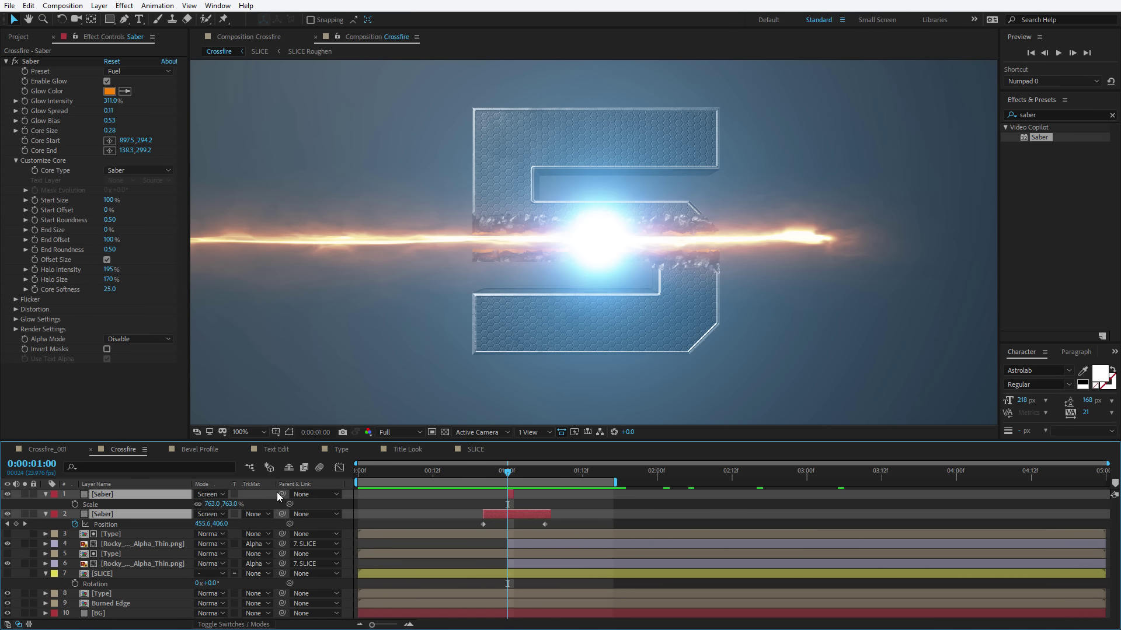
left_click_drag(281, 494, 114, 578)
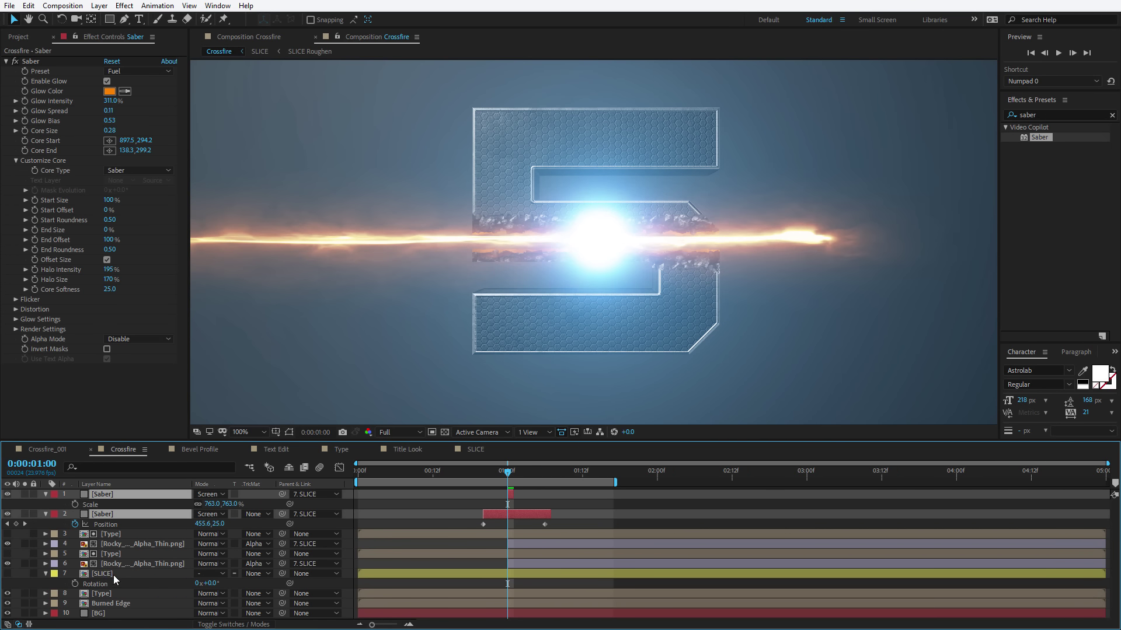
Step: Test the rig by rotating the SLICE layer to -61° and previewing the diagonal cut
left_click(103, 574)
key("t")
scroll(568, 281, "down", 1)
left_click_drag(521, 471, 513, 478)
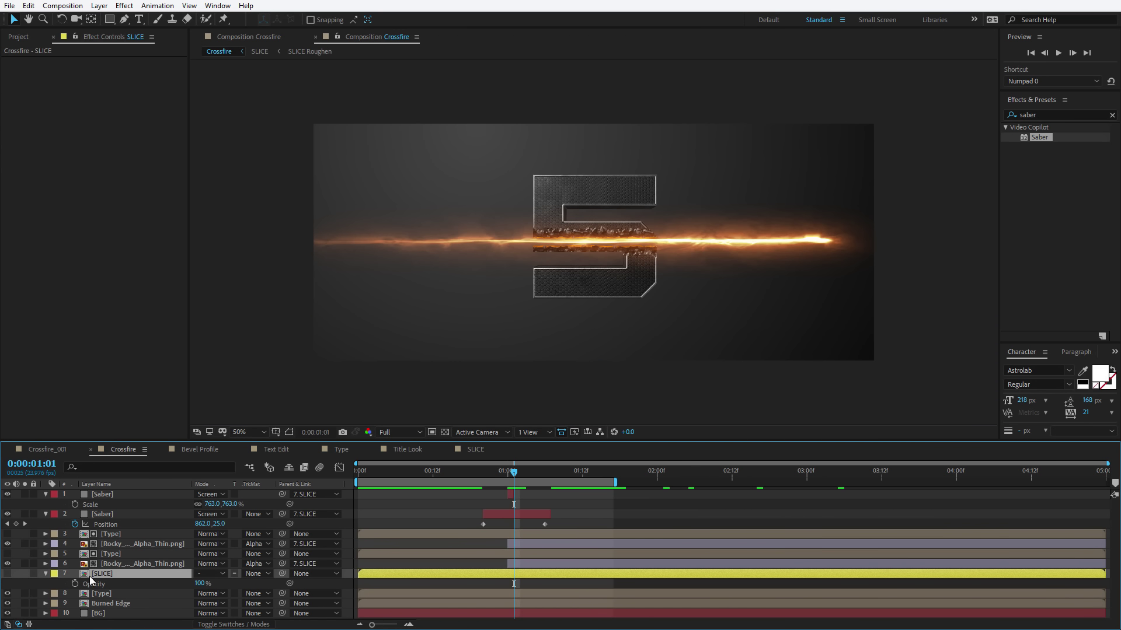
key("r")
left_click_drag(210, 583, 182, 585)
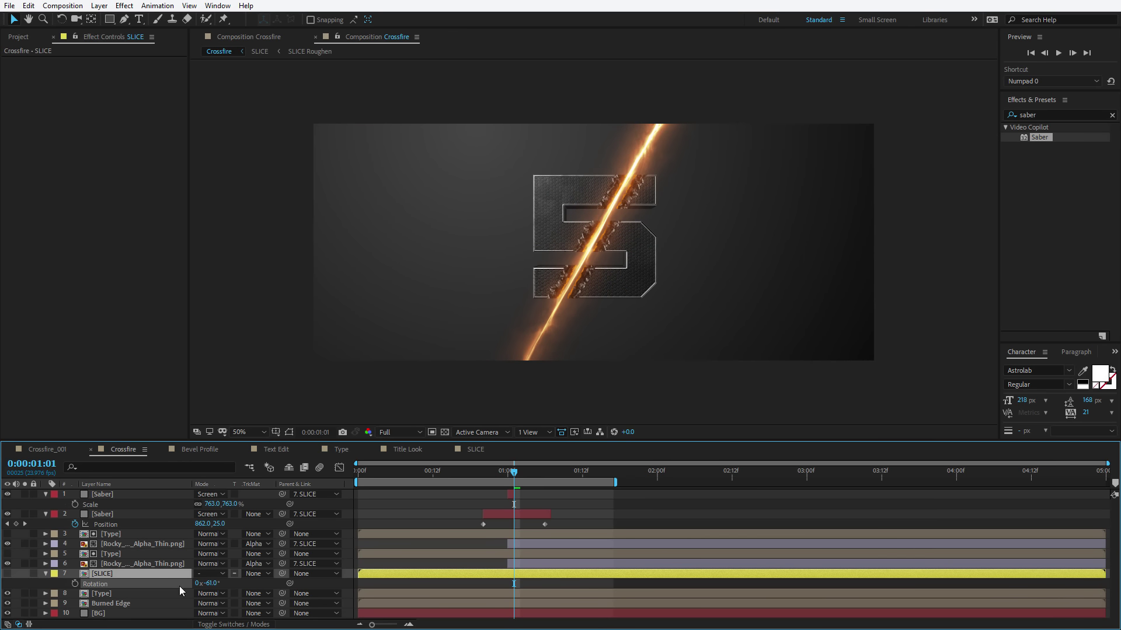
key("space")
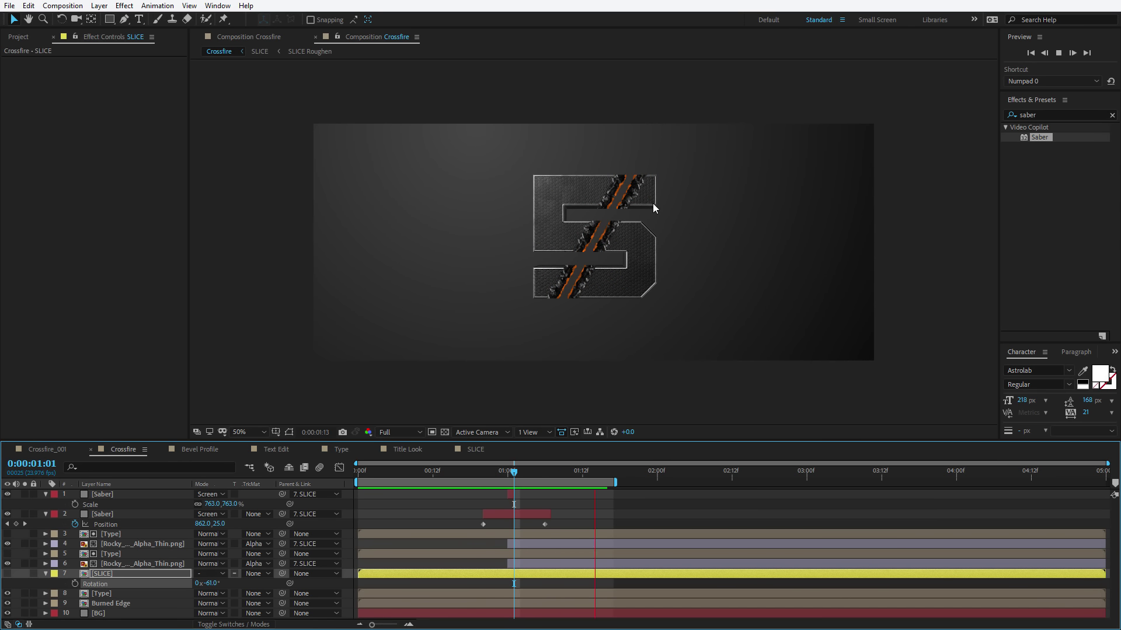
key("space")
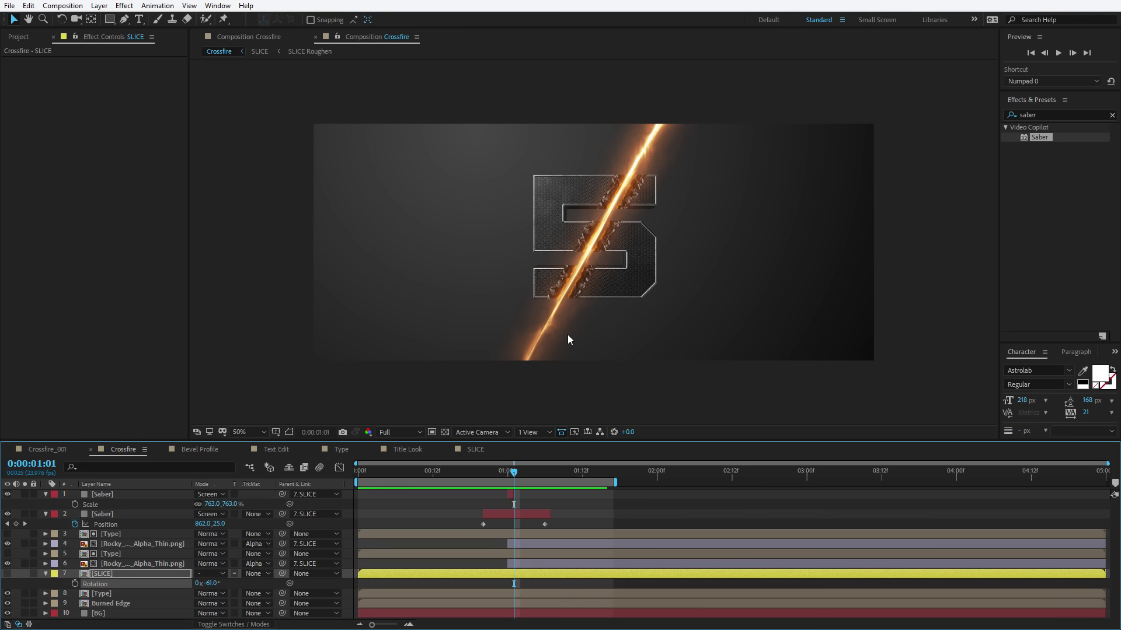
key("slash")
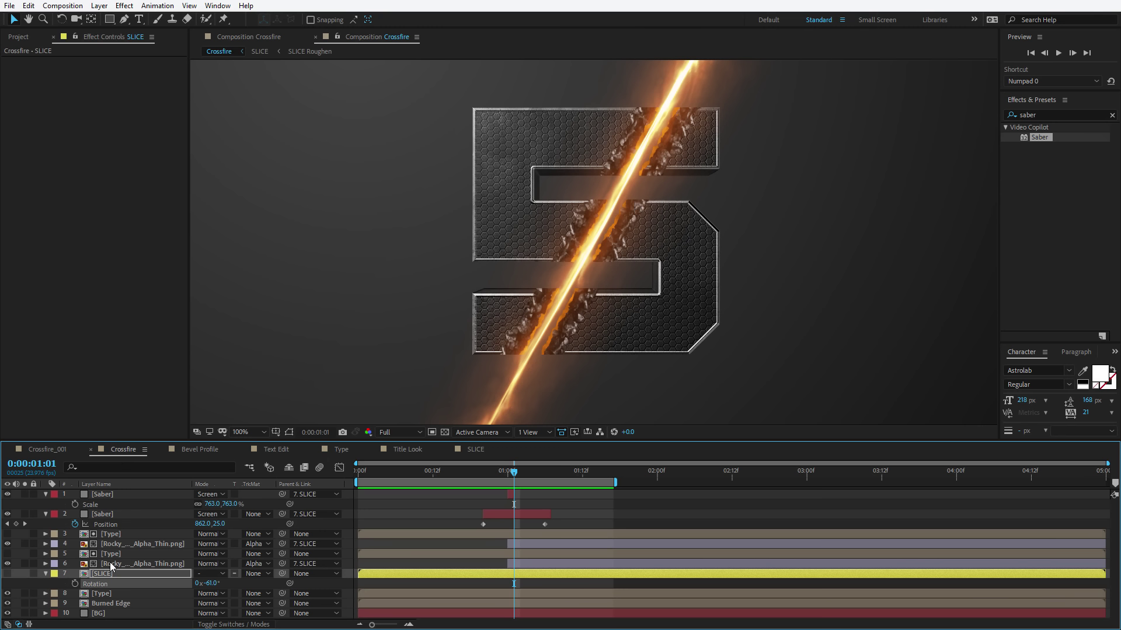
Step: Set the SLICE layer's Rotation to 0°
left_click(211, 583)
type("0")
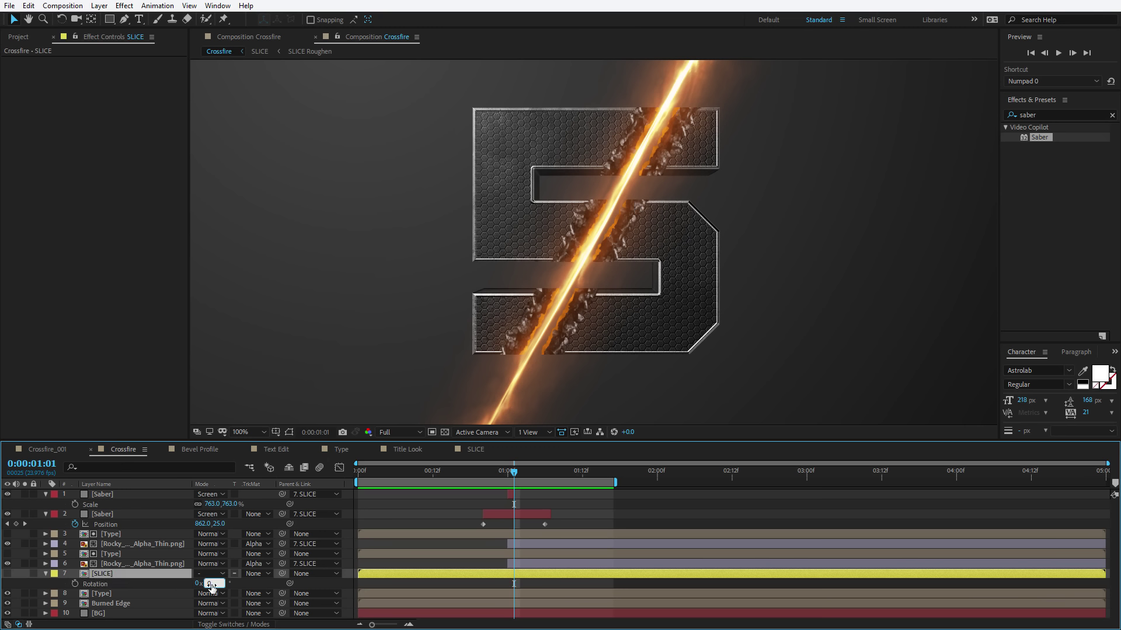
key("Return")
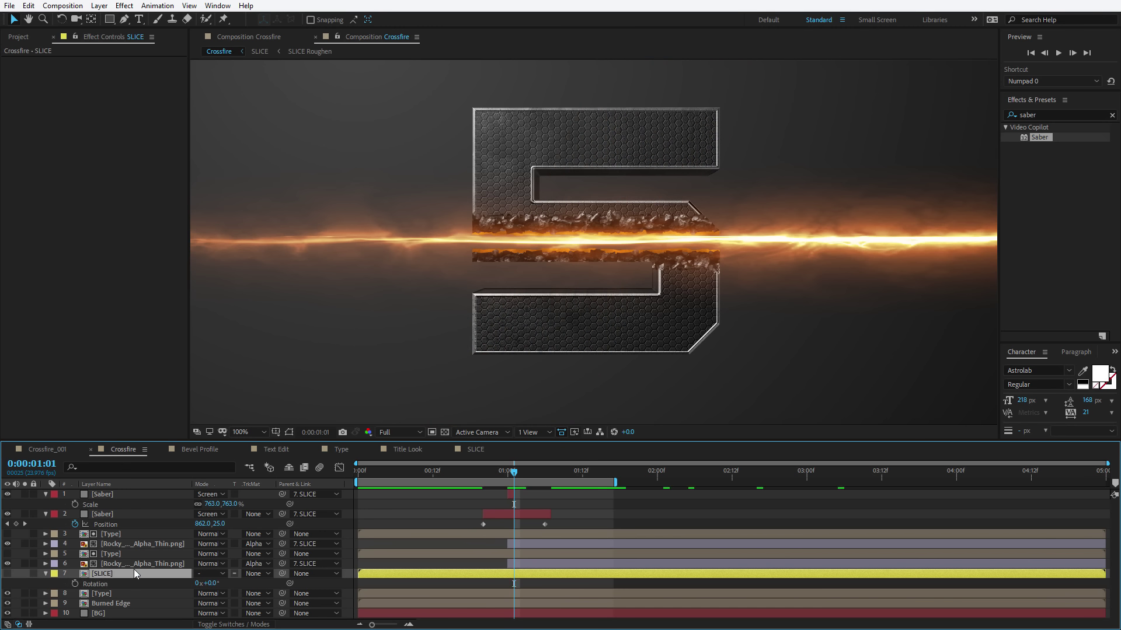
Step: Add a Color Control expression effect to the SLICE layer and rename it Color
left_click(125, 6)
mouse_move(182, 160)
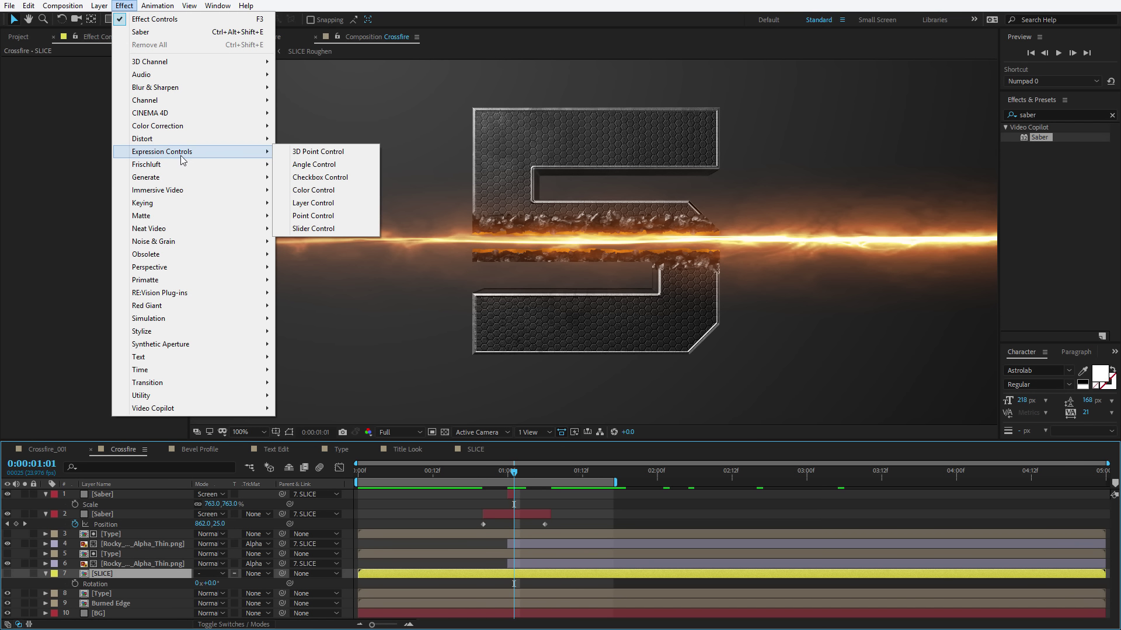
left_click(330, 195)
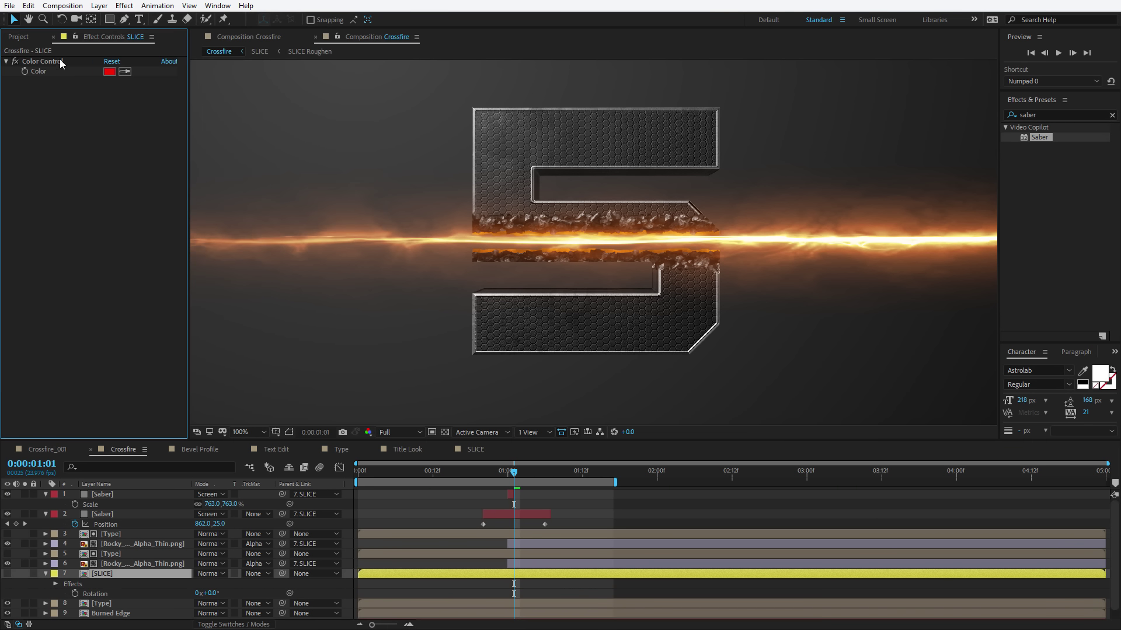
key("Return")
type("Col")
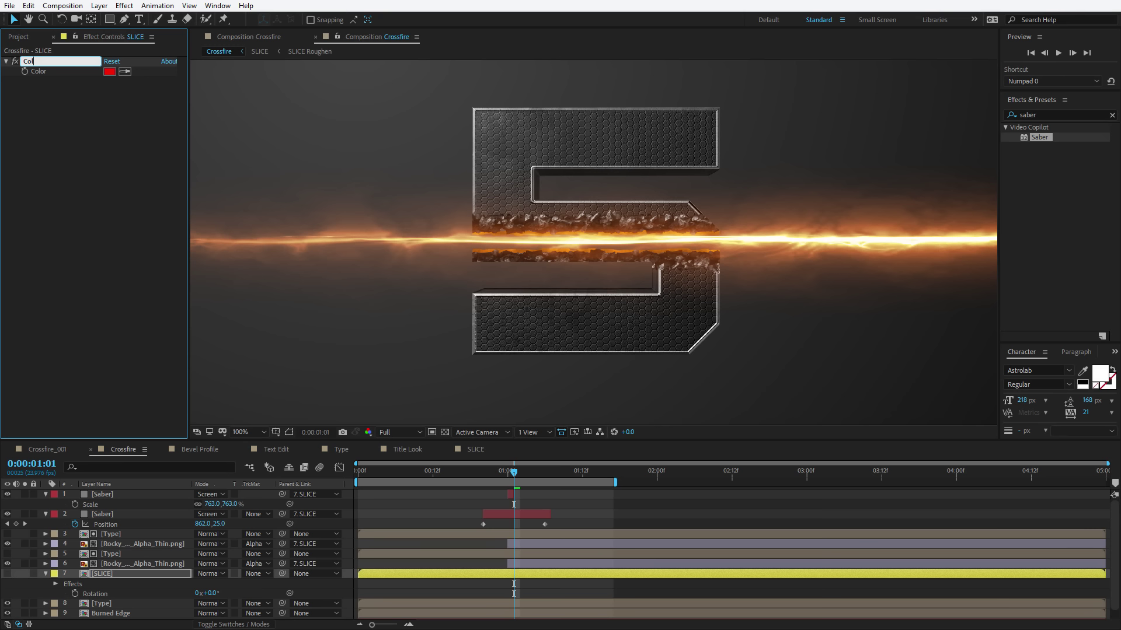
type("or")
key("Return")
Step: Set the SLICE layer's Color control to an orange-red
left_click(109, 71)
mouse_move(663, 529)
left_mouse_down()
mouse_move(664, 515)
mouse_move(666, 537)
left_mouse_up()
left_click(755, 393)
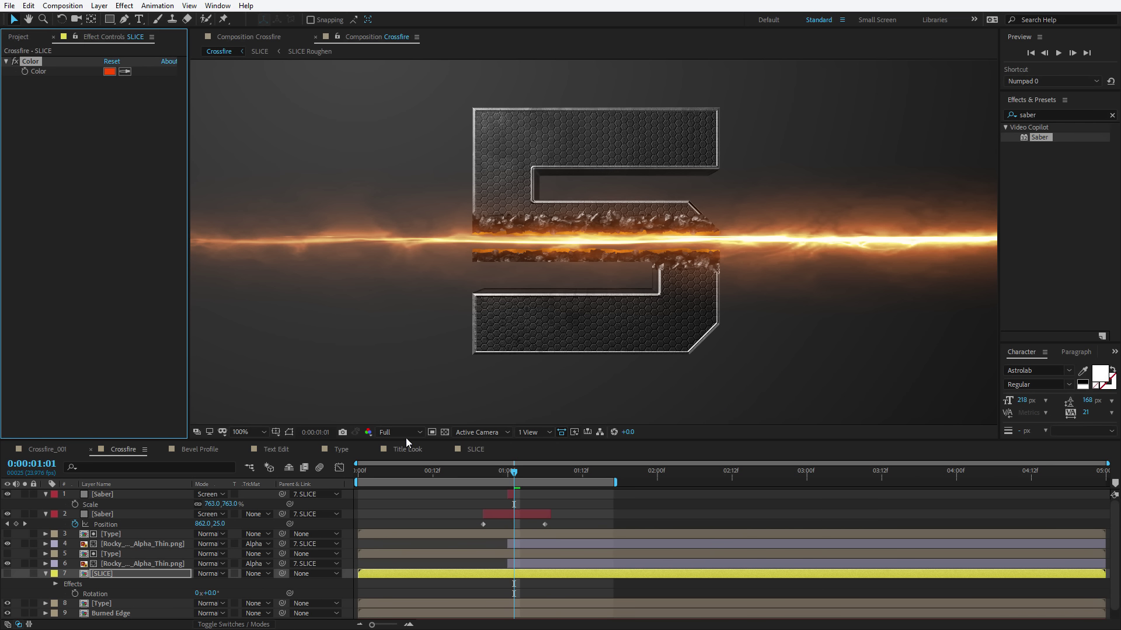
Step: Link Map White To in the Burned Edge layer's Tint effect to the SLICE layer's Color control with an expression
left_click_drag(398, 442, 358, 384)
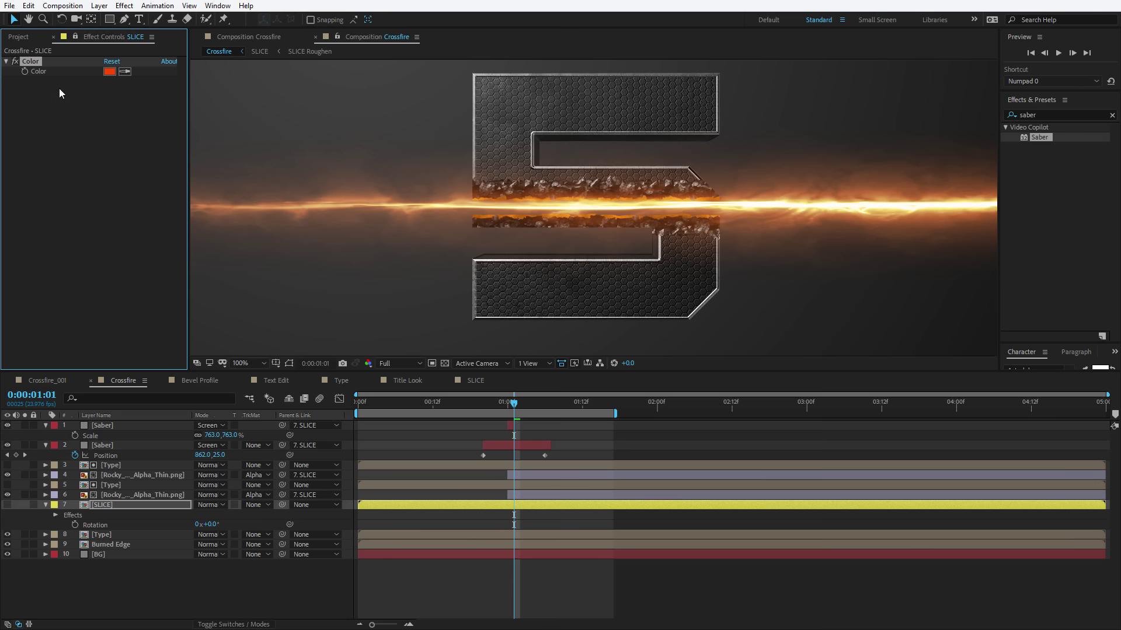
left_click(113, 544)
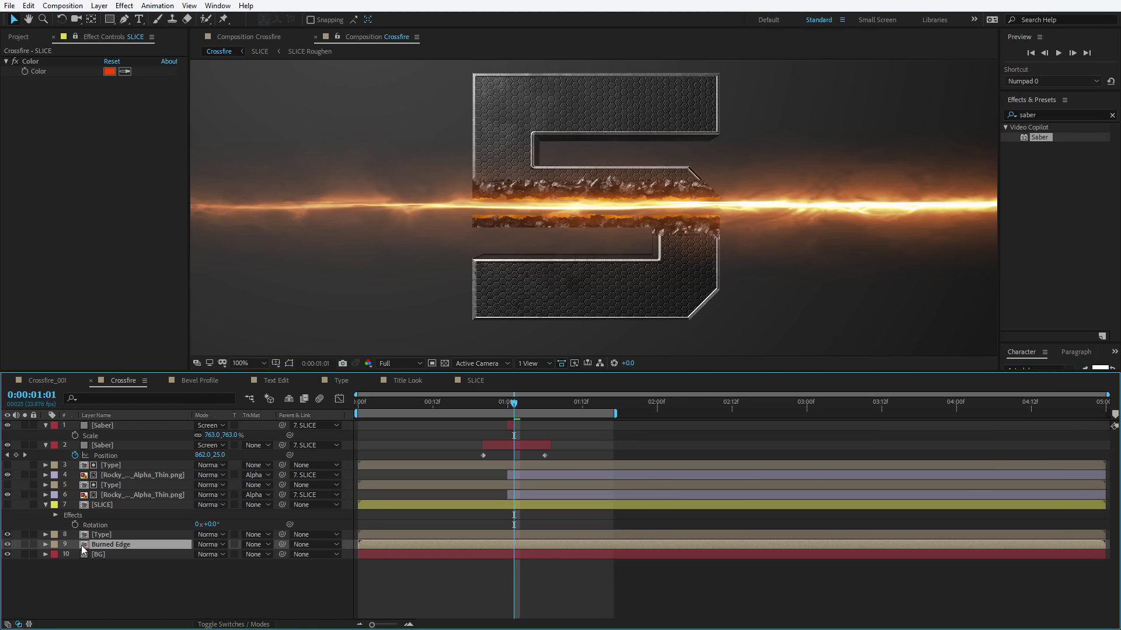
left_click(45, 545)
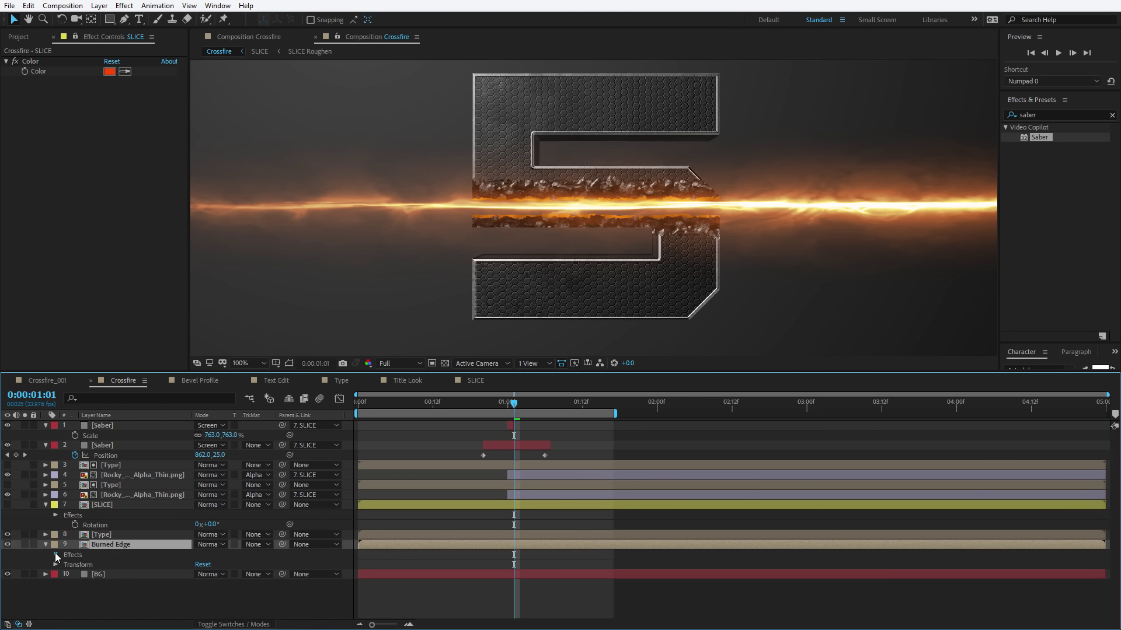
left_click(56, 555)
scroll(80, 572, "down", 1)
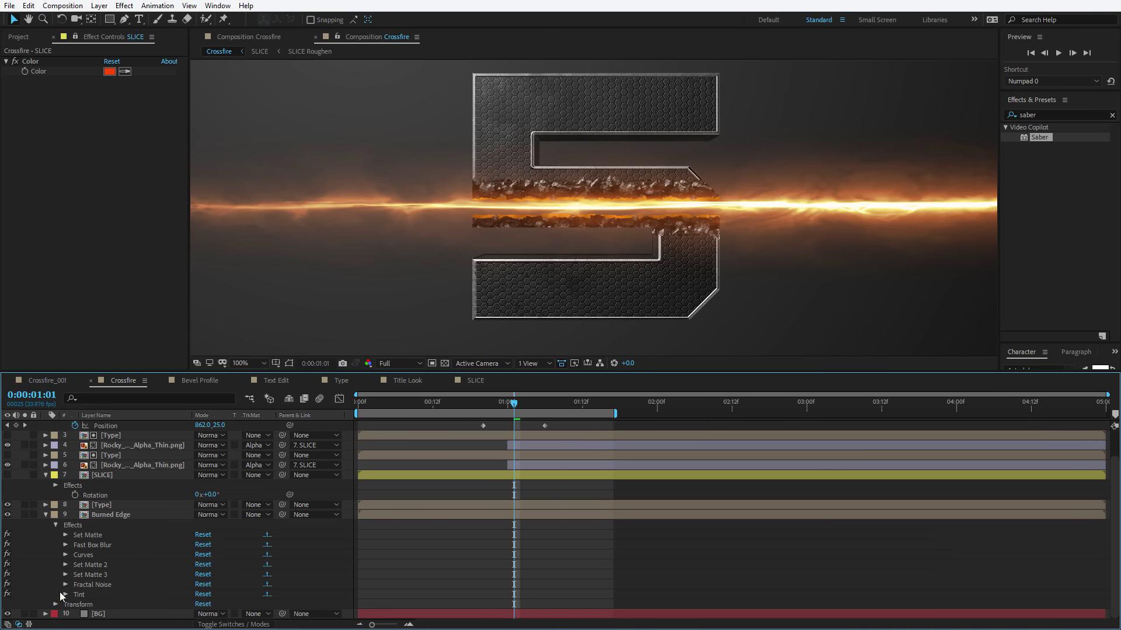
left_click(65, 594)
scroll(64, 593, "down", 1)
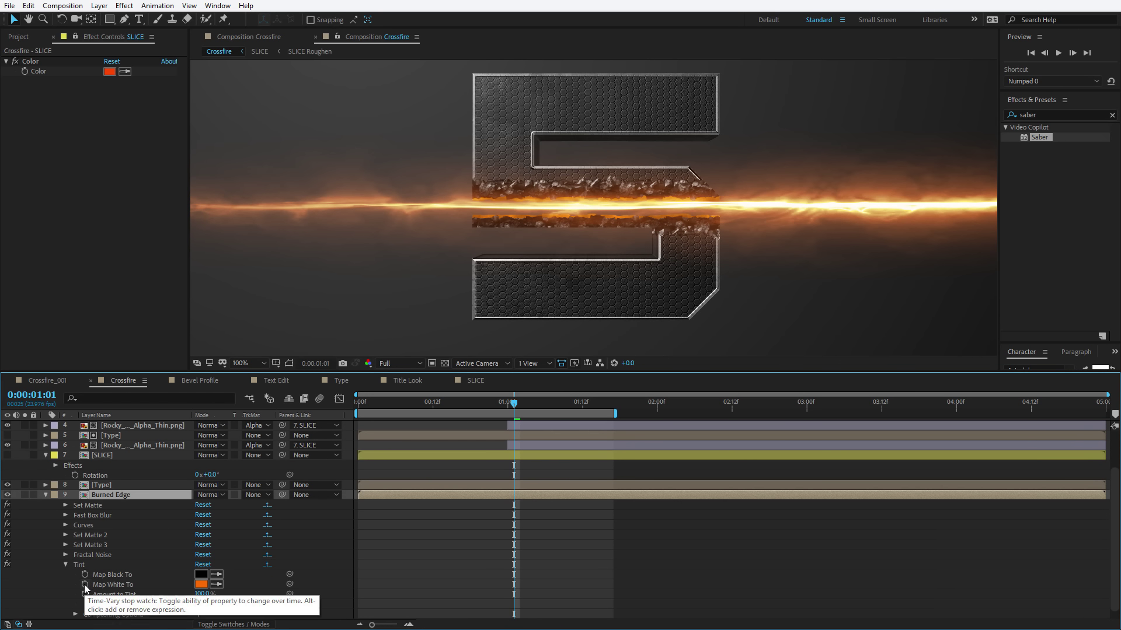
left_click(85, 585, "alt")
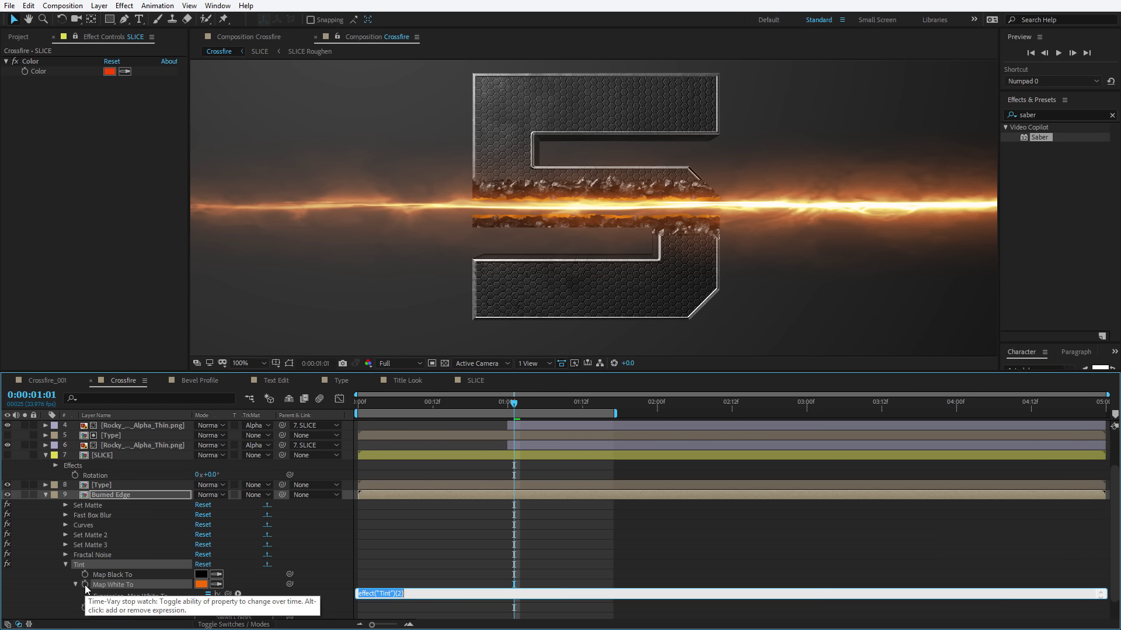
left_click_drag(229, 594, 51, 72)
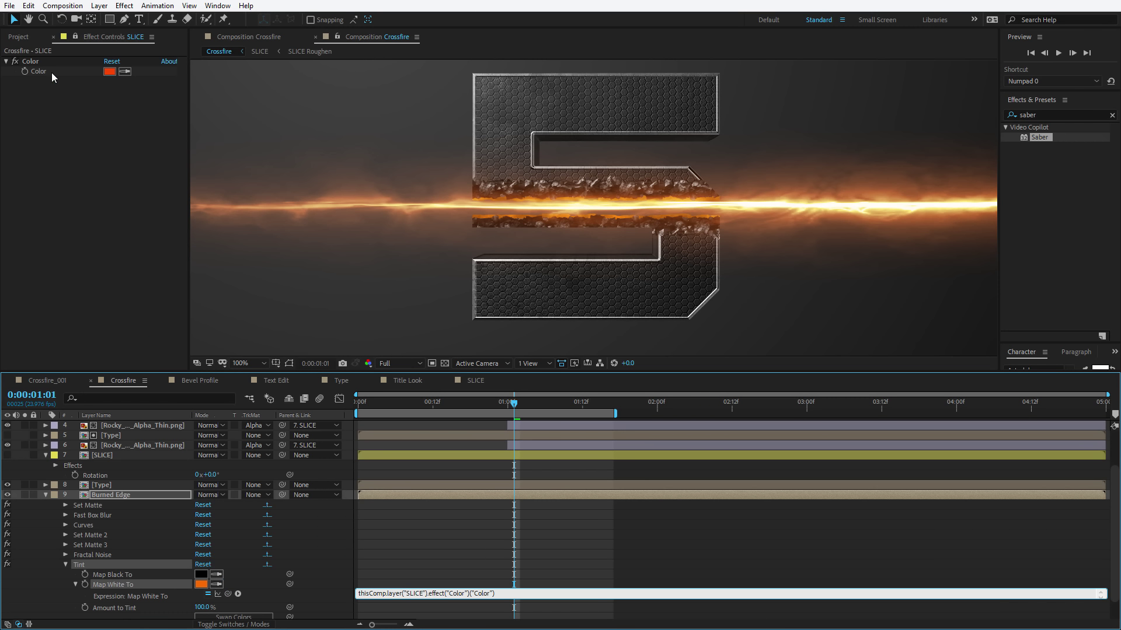
left_click(397, 533)
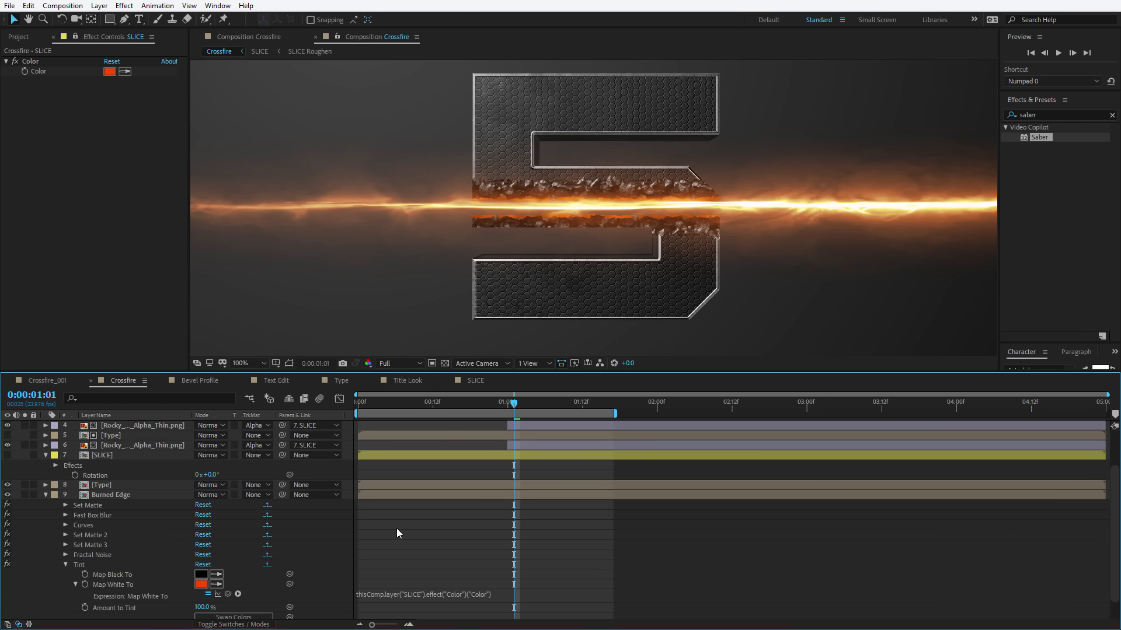
left_click(44, 494)
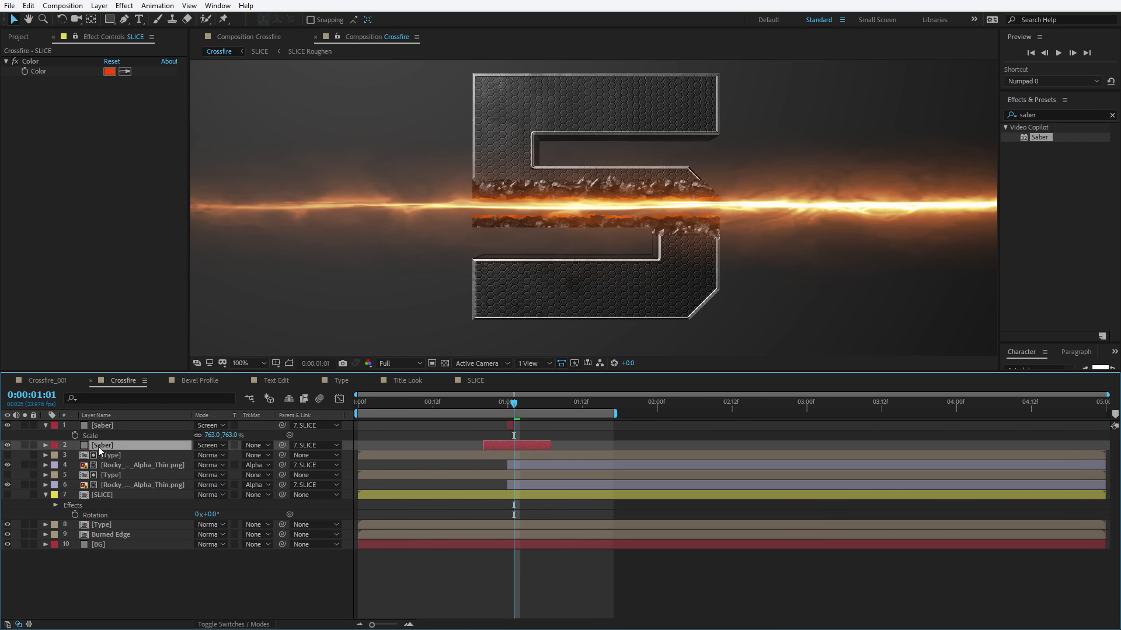
Step: Link the Glow Color of the Saber effect on layer 2 to the SLICE layer's Color control with an expression
key("e")
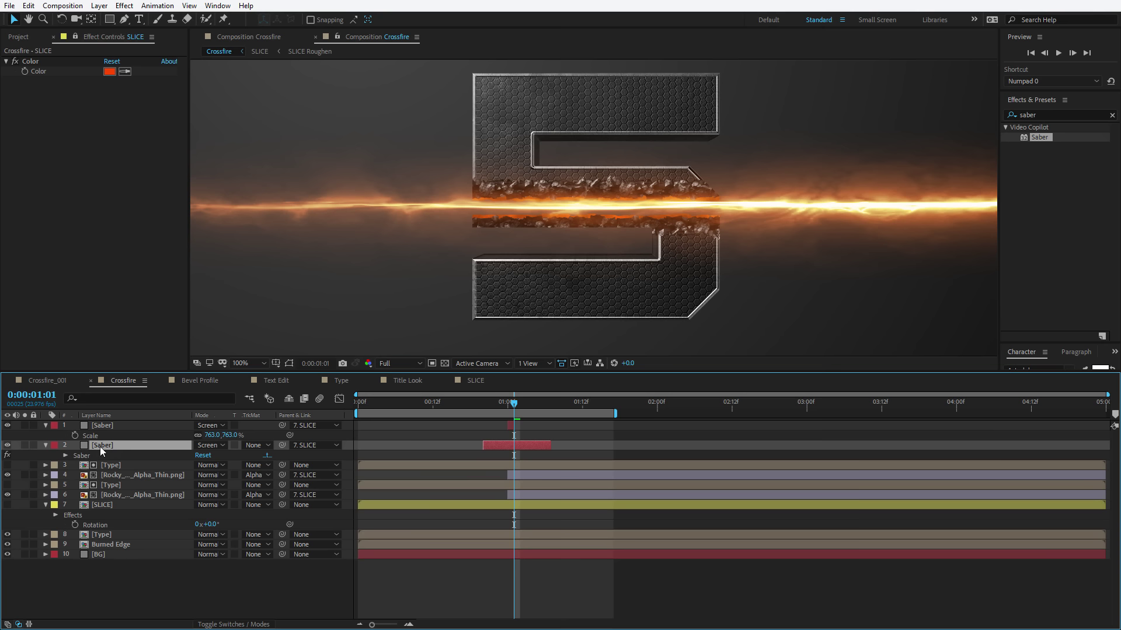
left_click(65, 456)
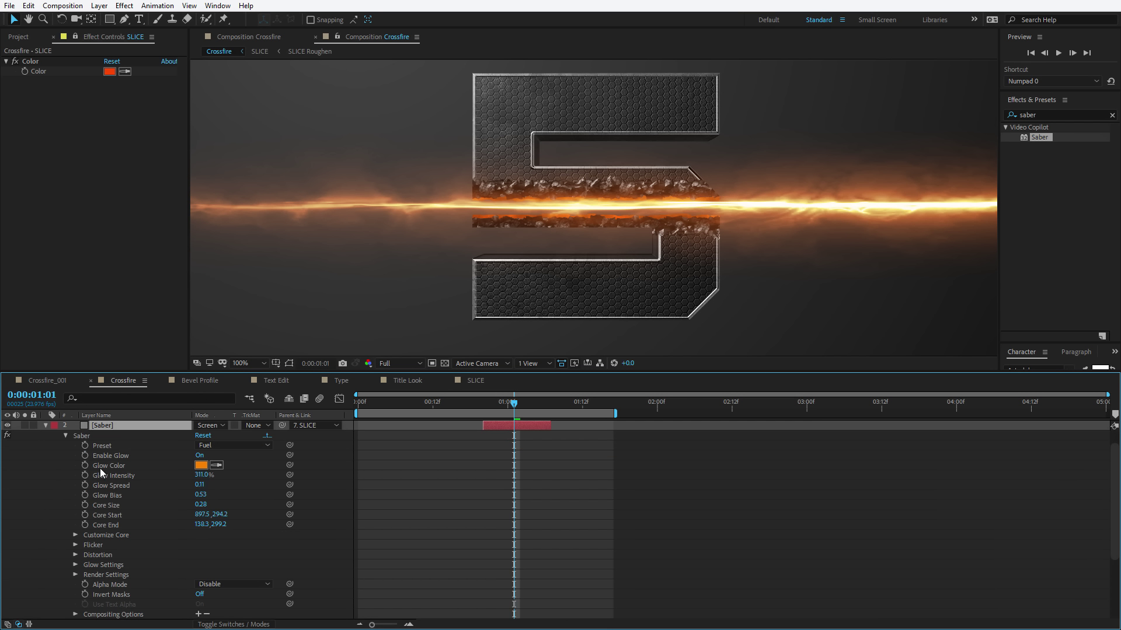
left_click(85, 465, "alt")
left_click_drag(227, 474, 41, 71)
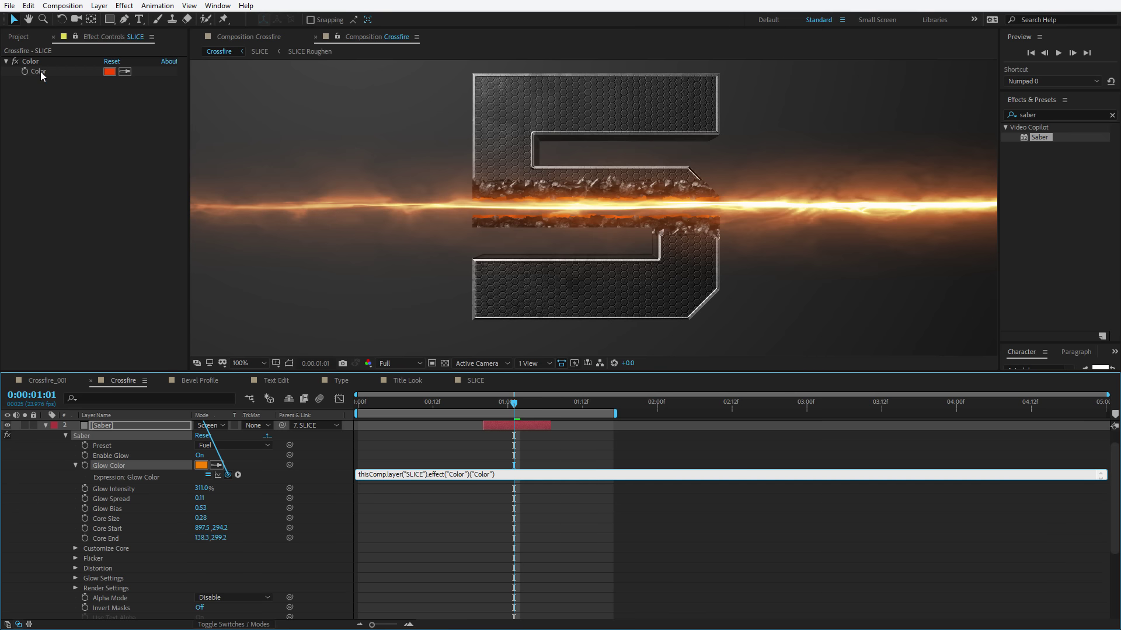
left_click(424, 505)
scroll(106, 496, "up", 1)
left_click(53, 445)
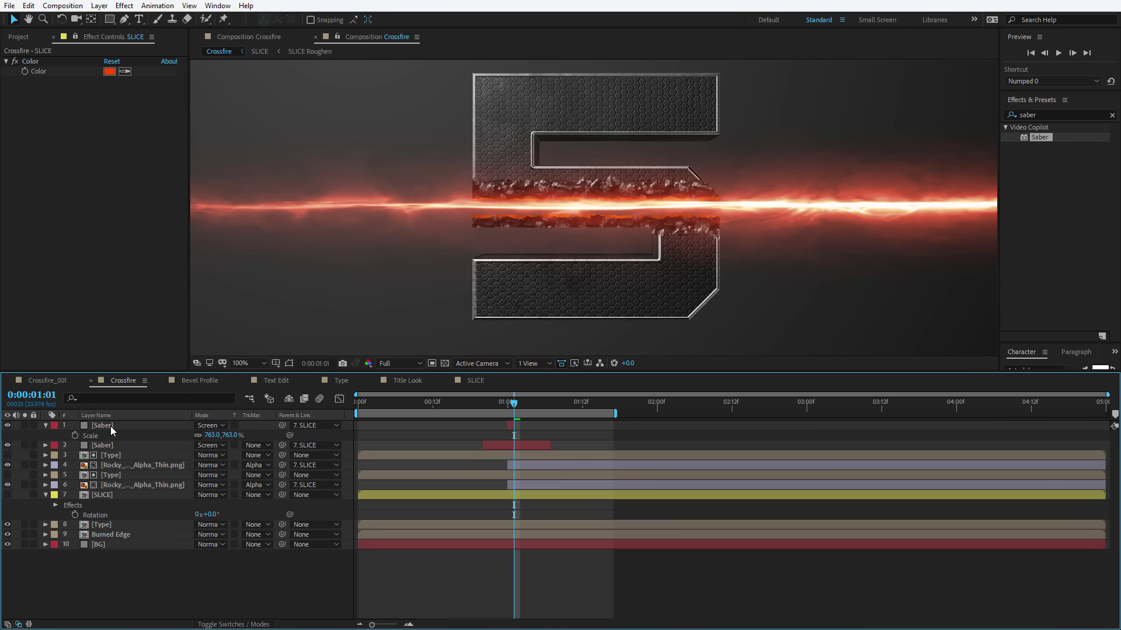
Step: Link the Glow Color of the Saber effect on layer 1 to the SLICE layer's Color control with an expression
left_click(110, 426)
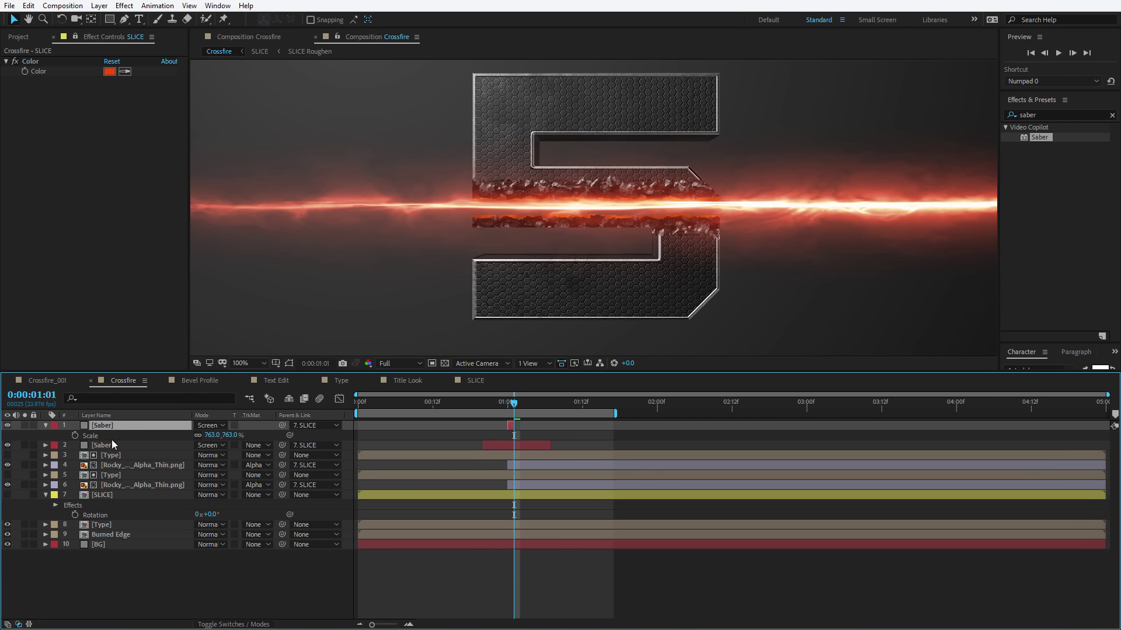
key("e")
left_click(66, 436)
left_click(85, 465, "alt")
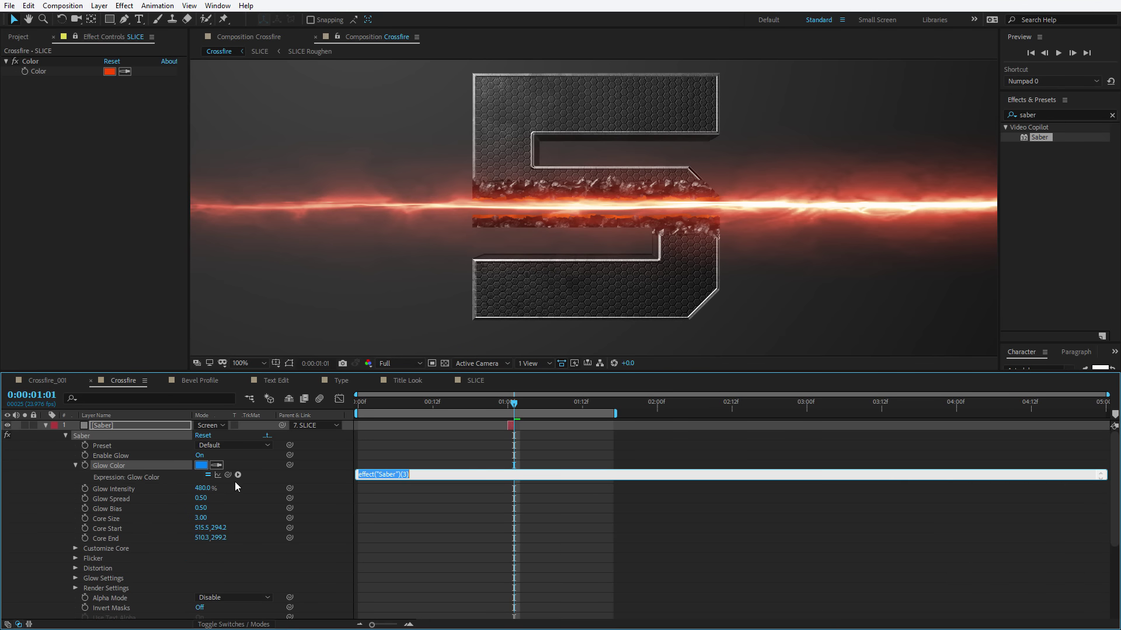
left_click_drag(227, 475, 40, 72)
left_click(440, 500)
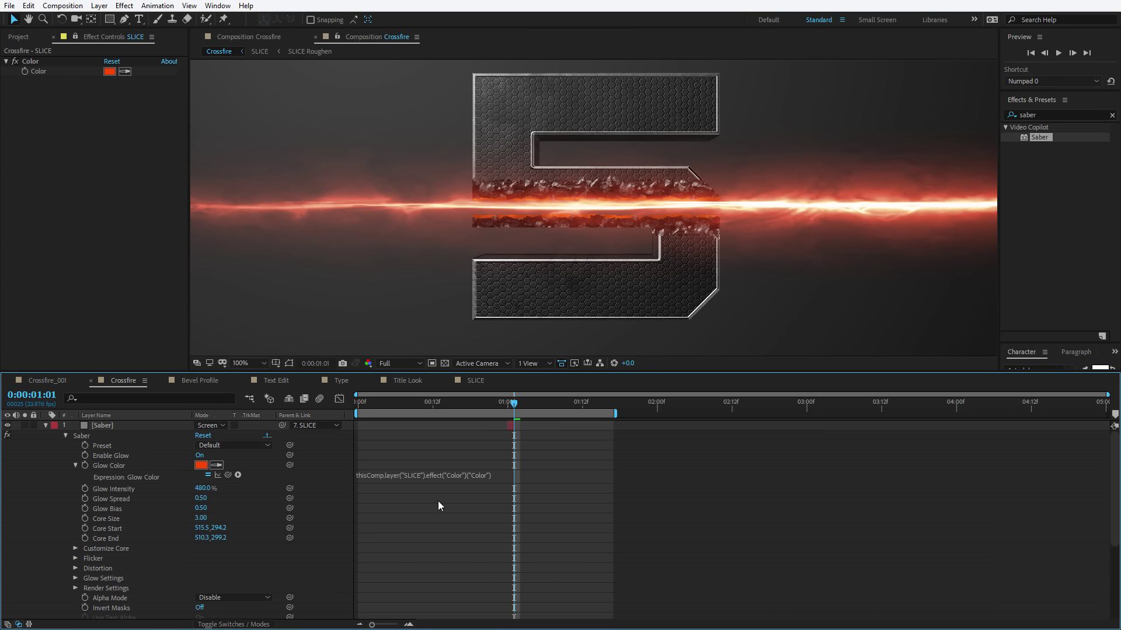
left_click(46, 425)
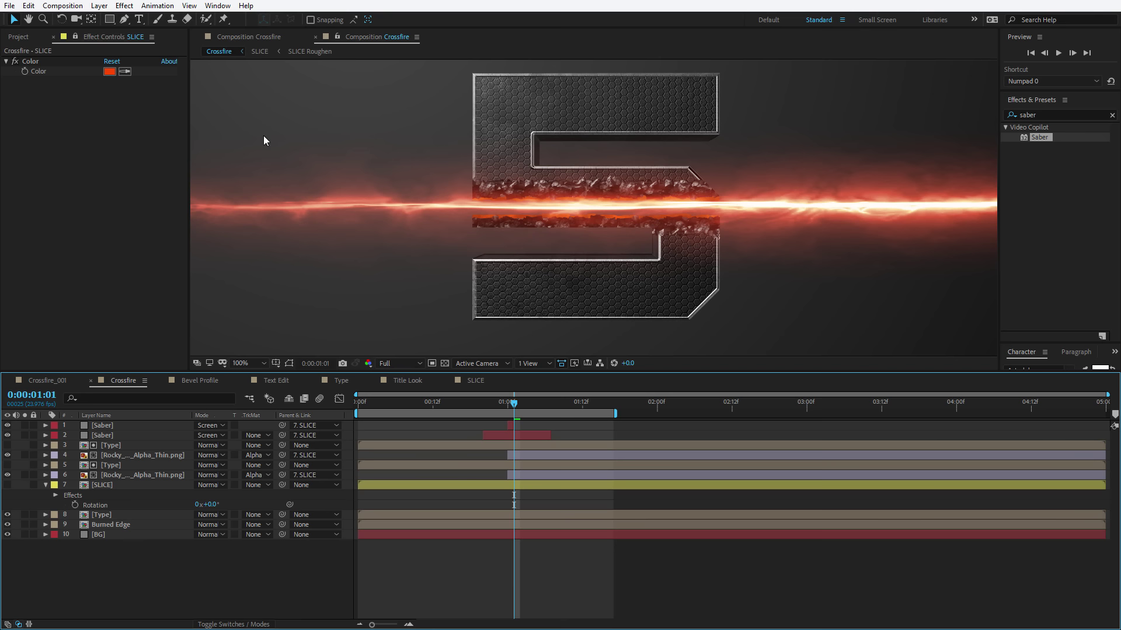
Step: Change the SLICE layer's Color control to bright cyan, 00C0FF
left_click(110, 71)
left_click_drag(661, 458, 661, 460)
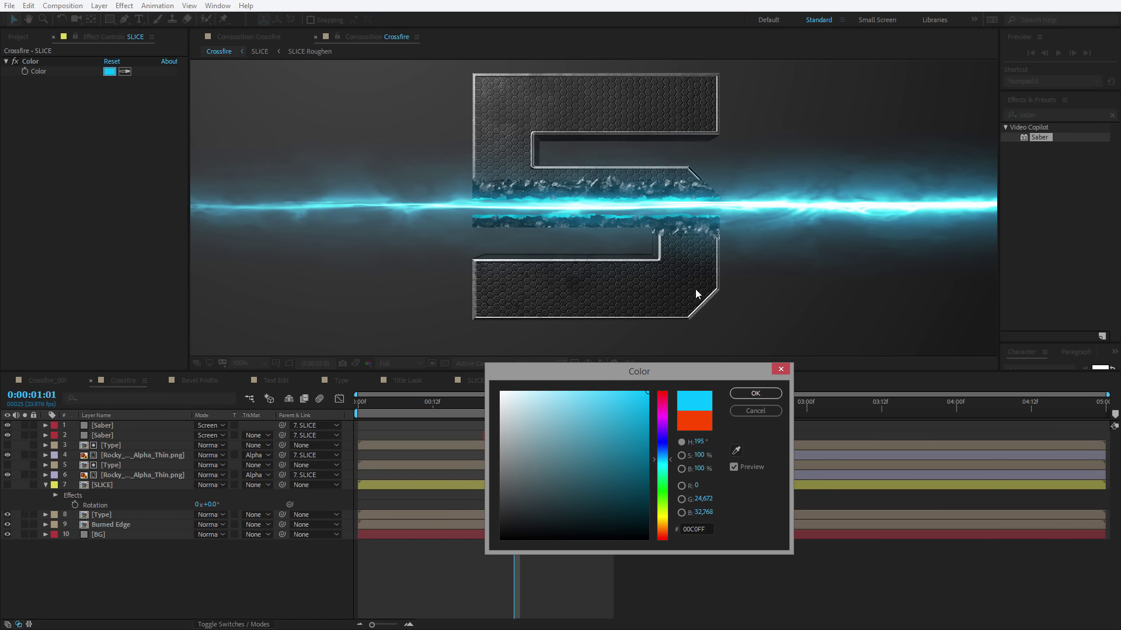
left_click(756, 393)
Step: Rotate the SLICE layer to -34° and check the diagonal cut in a maximized composition view
mouse_move(213, 507)
left_mouse_down()
mouse_move(234, 505)
mouse_move(192, 506)
left_mouse_up()
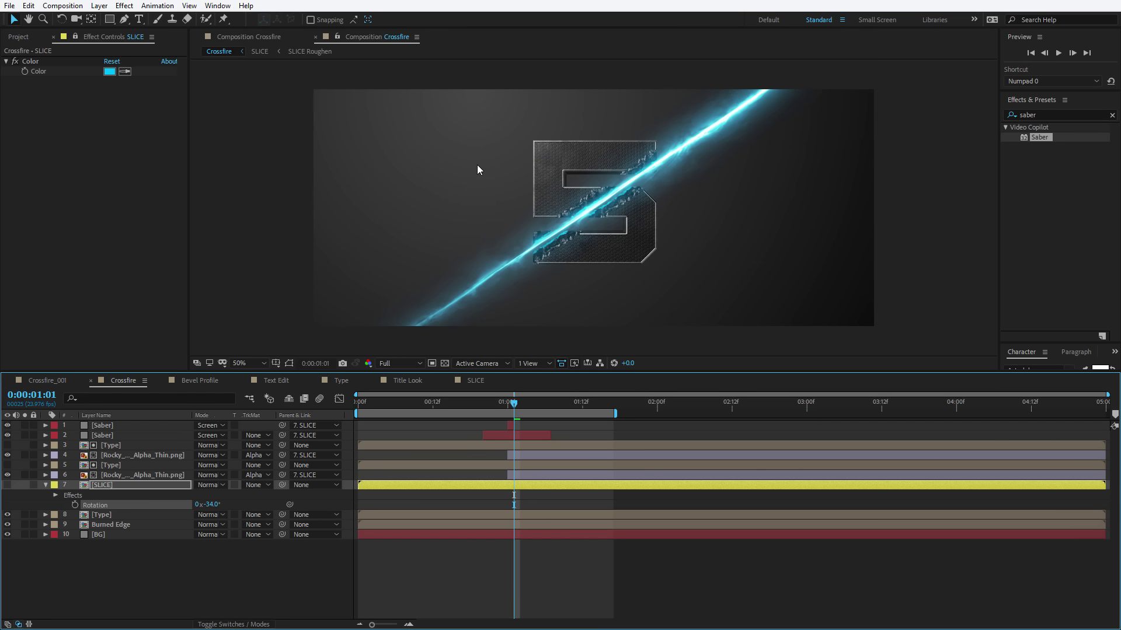
key("grave")
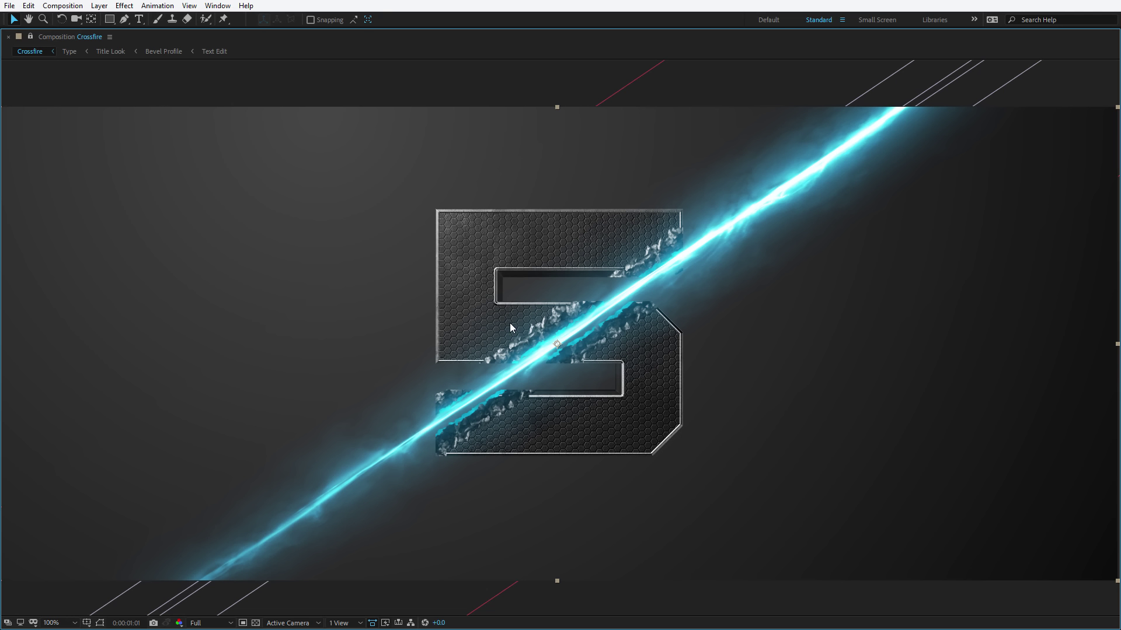
key("grave")
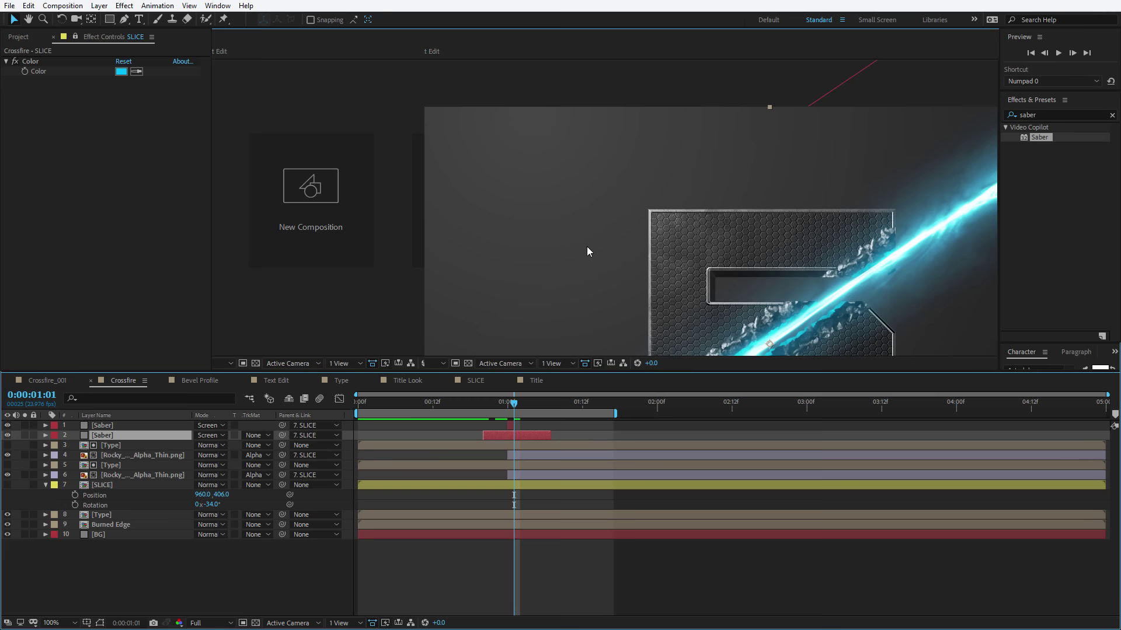
Step: Unlock the effect controls, open the Bevel Profile composition and dock its viewer beside the Crossfire viewer
left_click(75, 37)
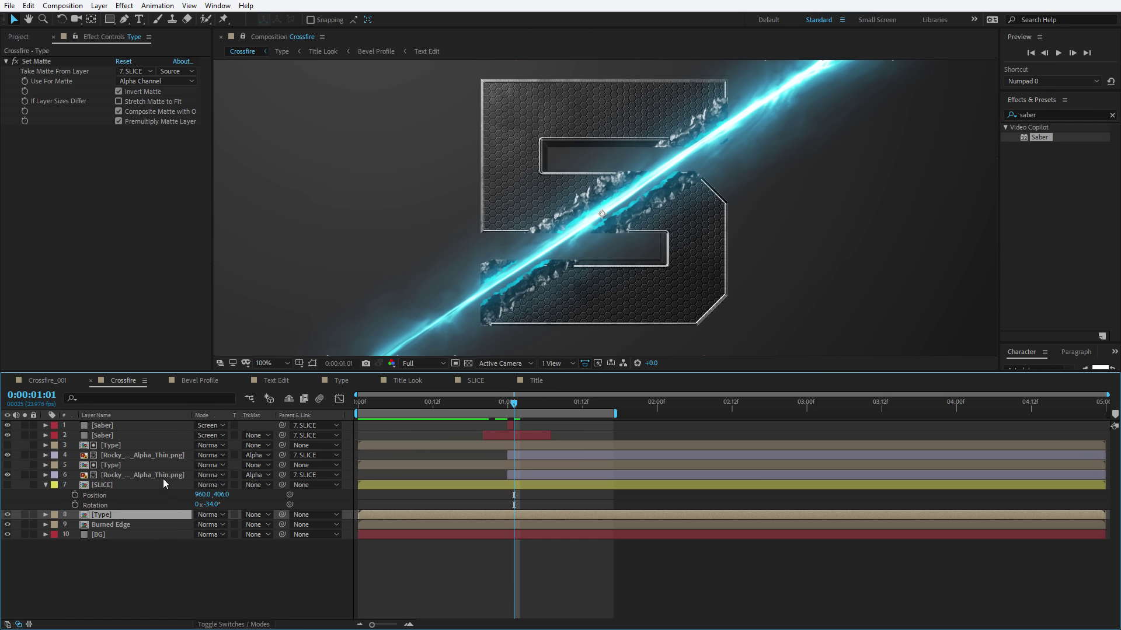
left_click(198, 381)
key("backslash")
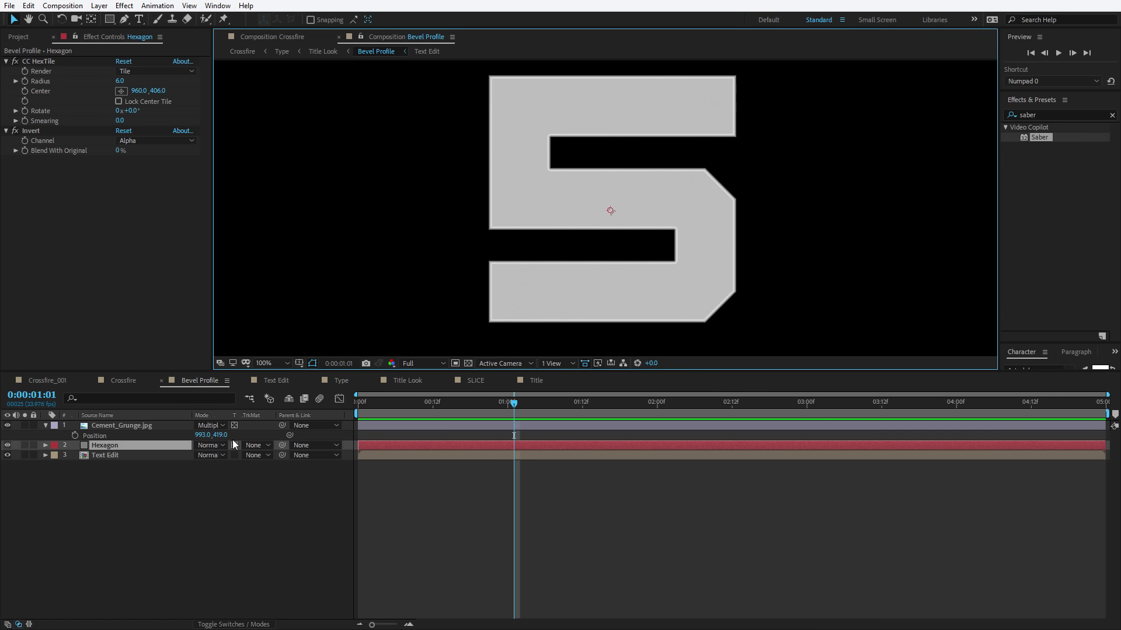
left_click_drag(381, 37, 986, 185)
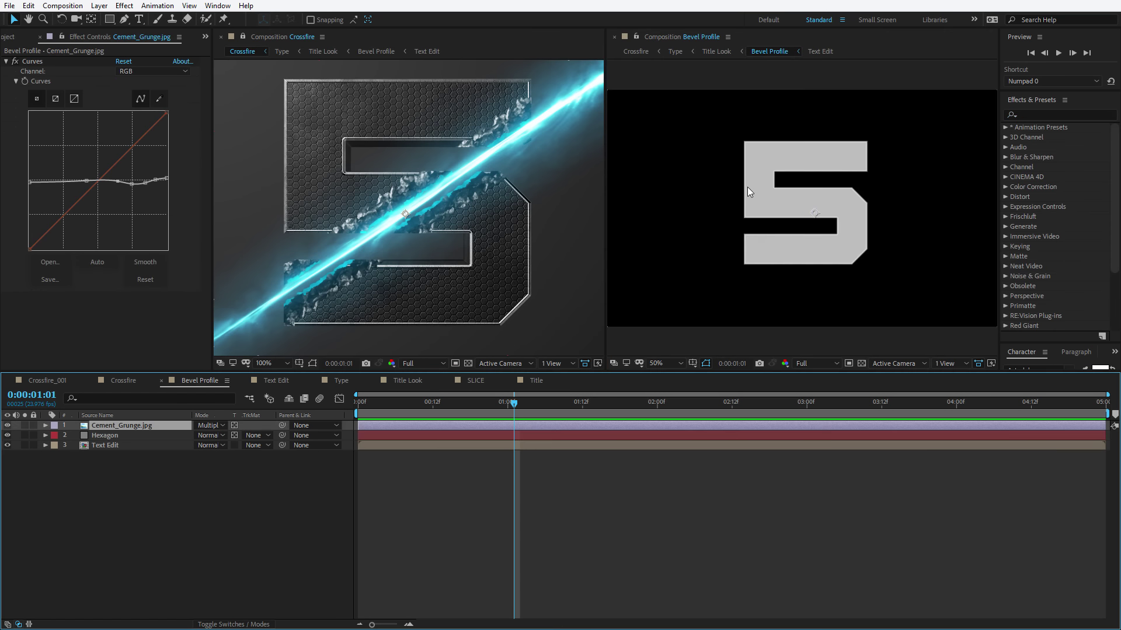
Step: Create a gray 1920 x 256 px solid named Burn in the Bevel Profile composition
left_click(99, 5)
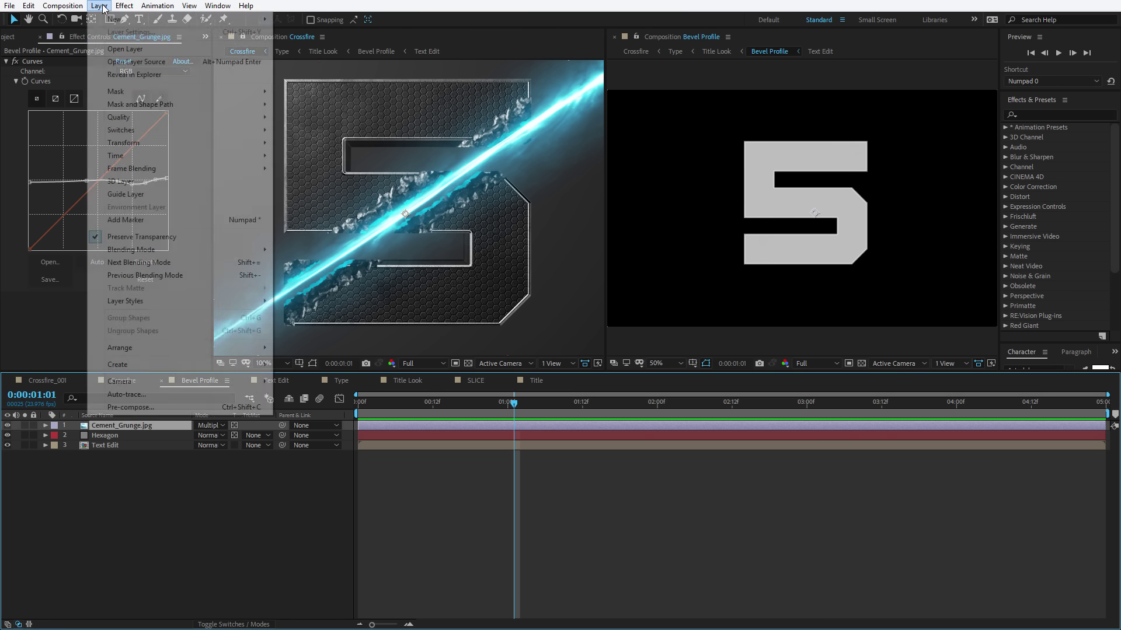
mouse_move(105, 23)
left_click(301, 32)
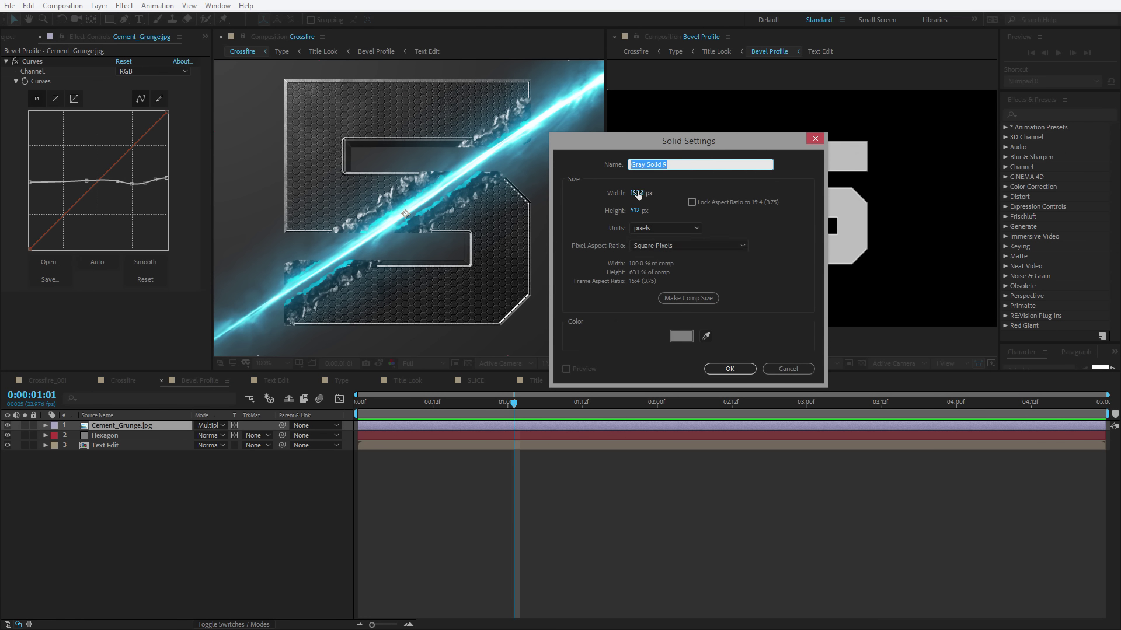
left_click(635, 210)
type("256")
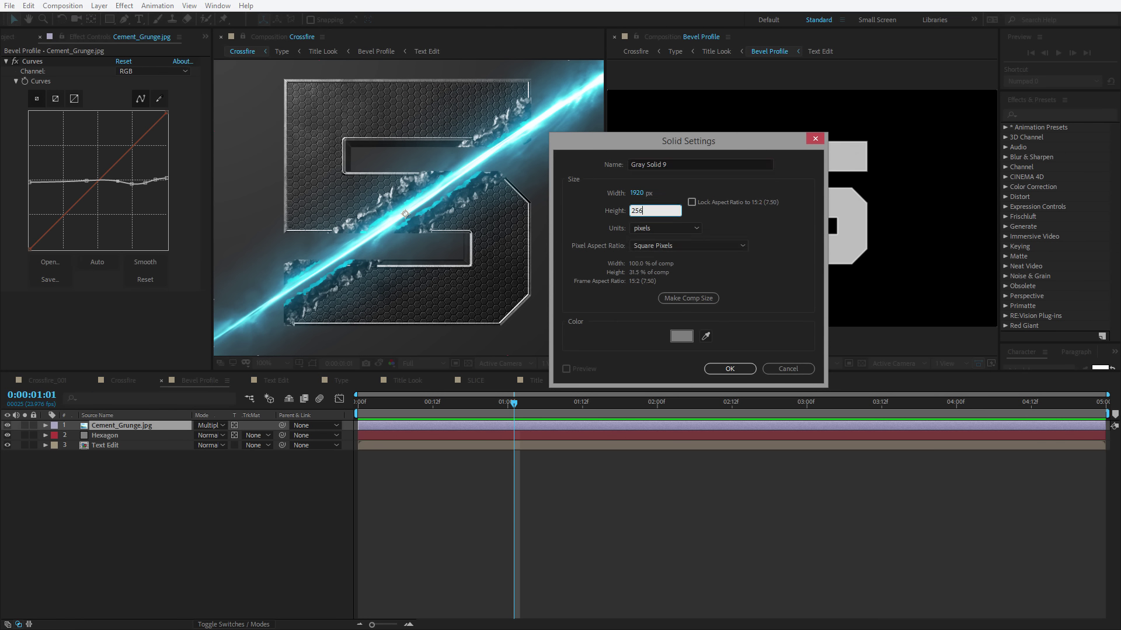
left_click(689, 165)
type("Burn")
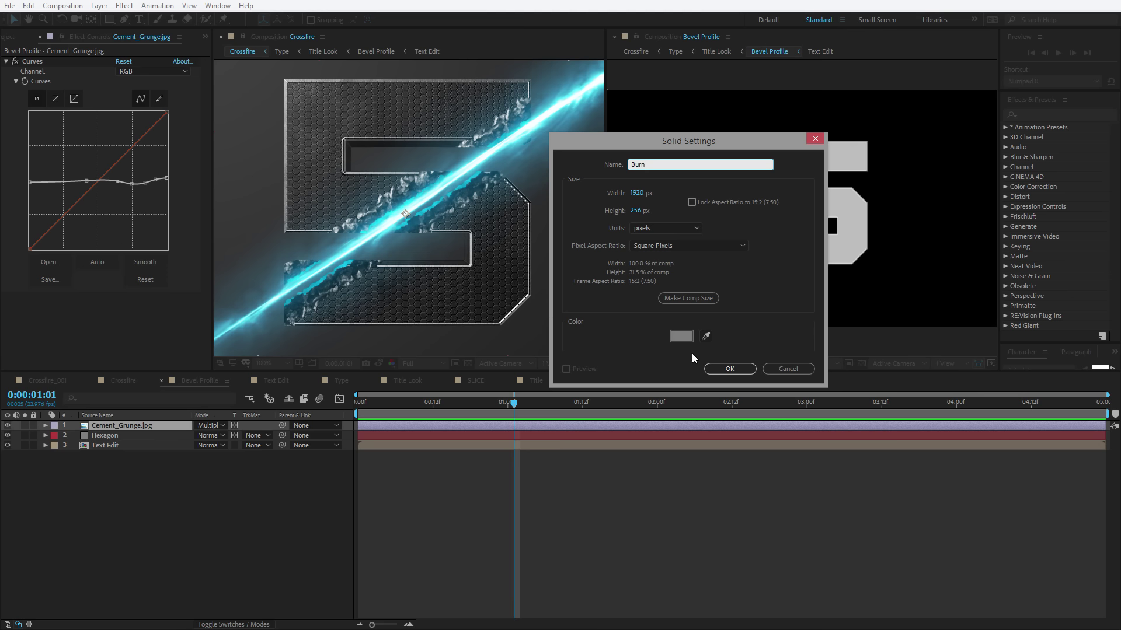
left_click(729, 368)
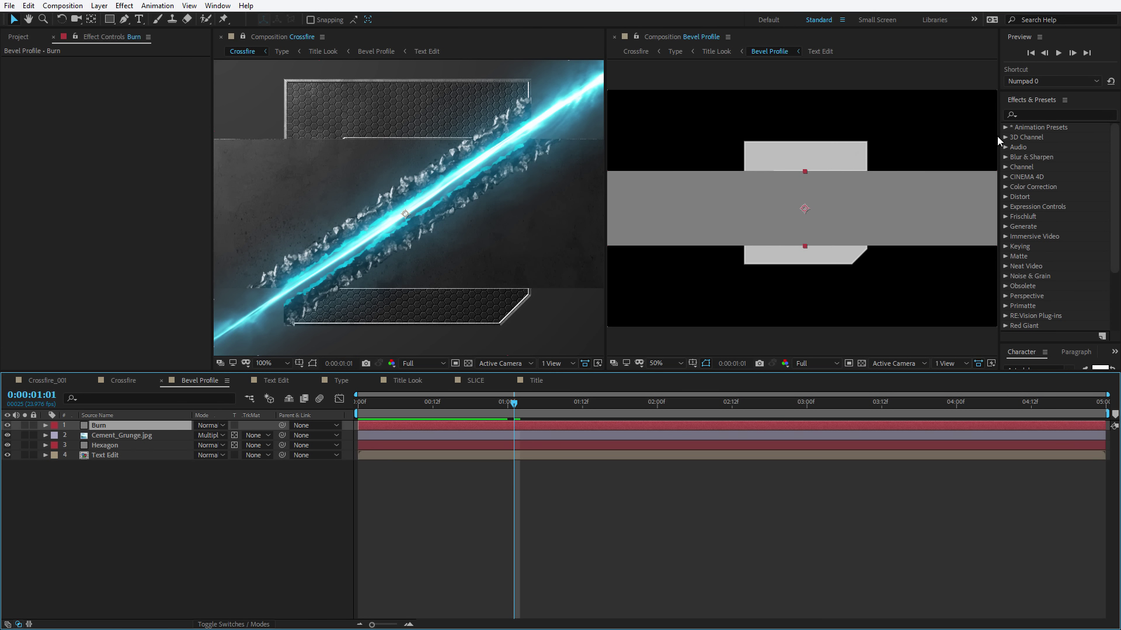
Step: Find the Fractal Noise effect and apply it to the Burn layer
left_click(1038, 113)
type("Frac")
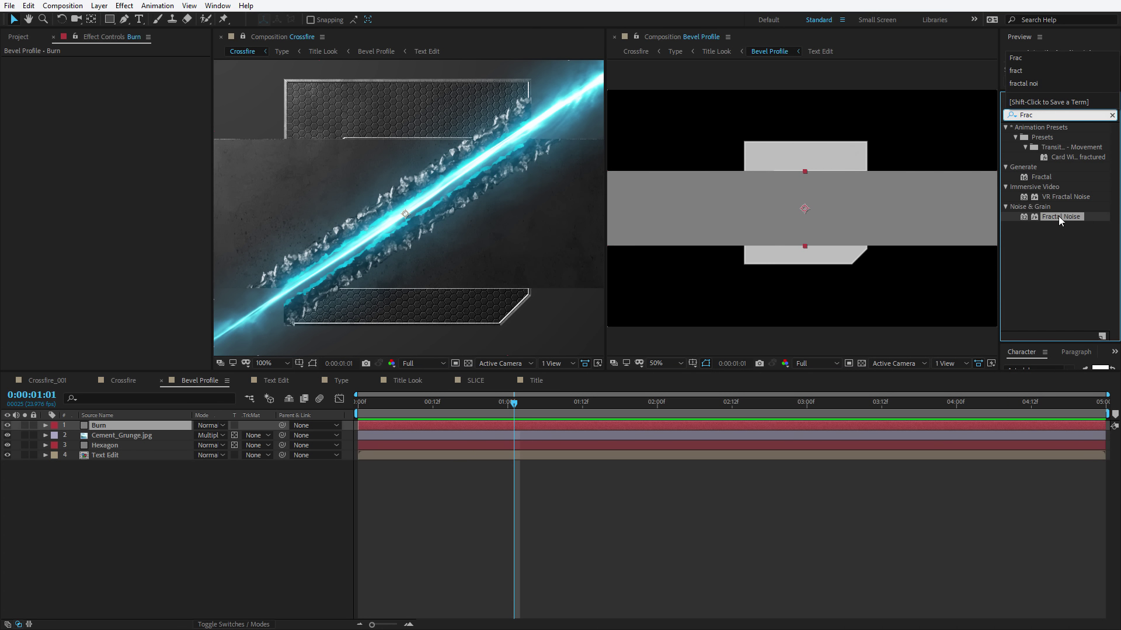
left_click_drag(1059, 216, 817, 426)
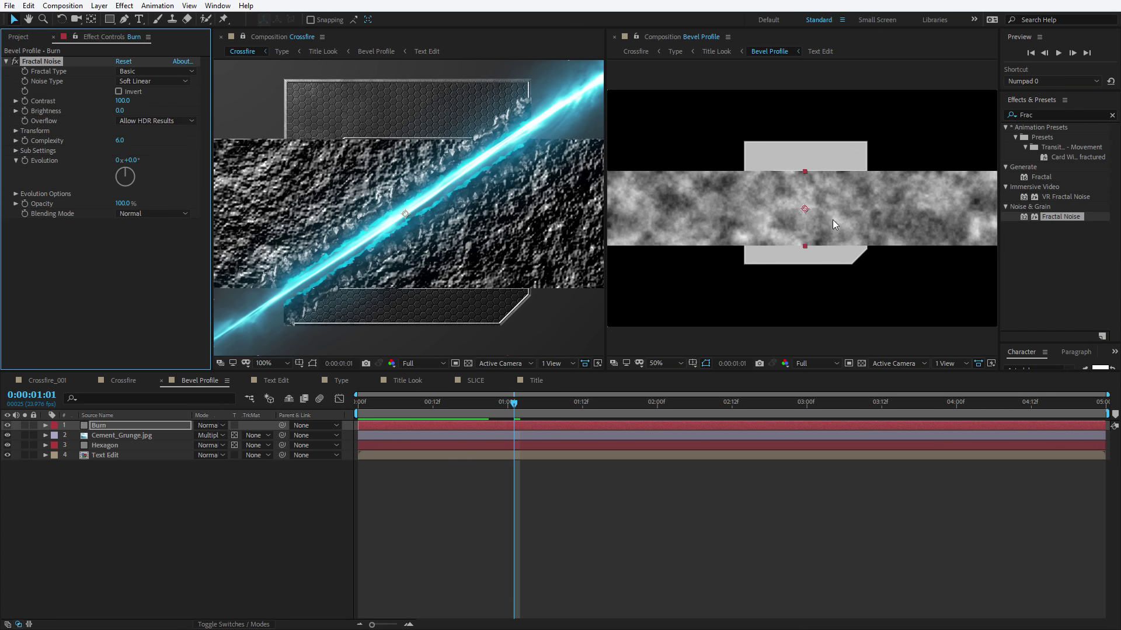
Step: Set the Burn layer's Fractal Noise to the Dynamic fractal type with Invert on, and blend the layer in Darken mode
left_click(142, 71)
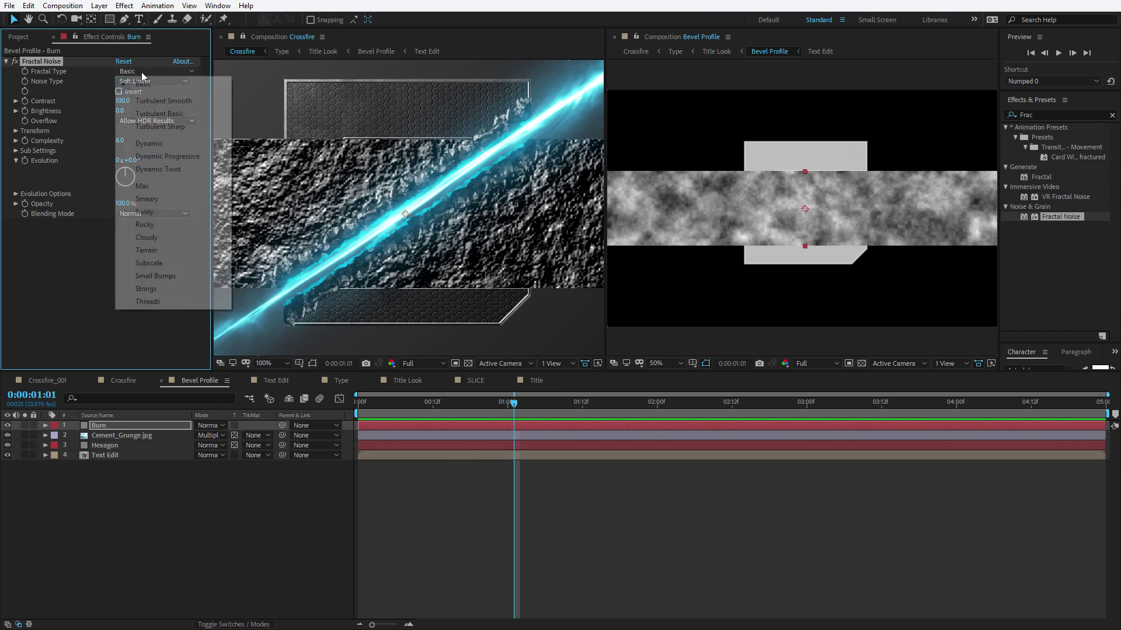
left_click(166, 143)
left_click(119, 92)
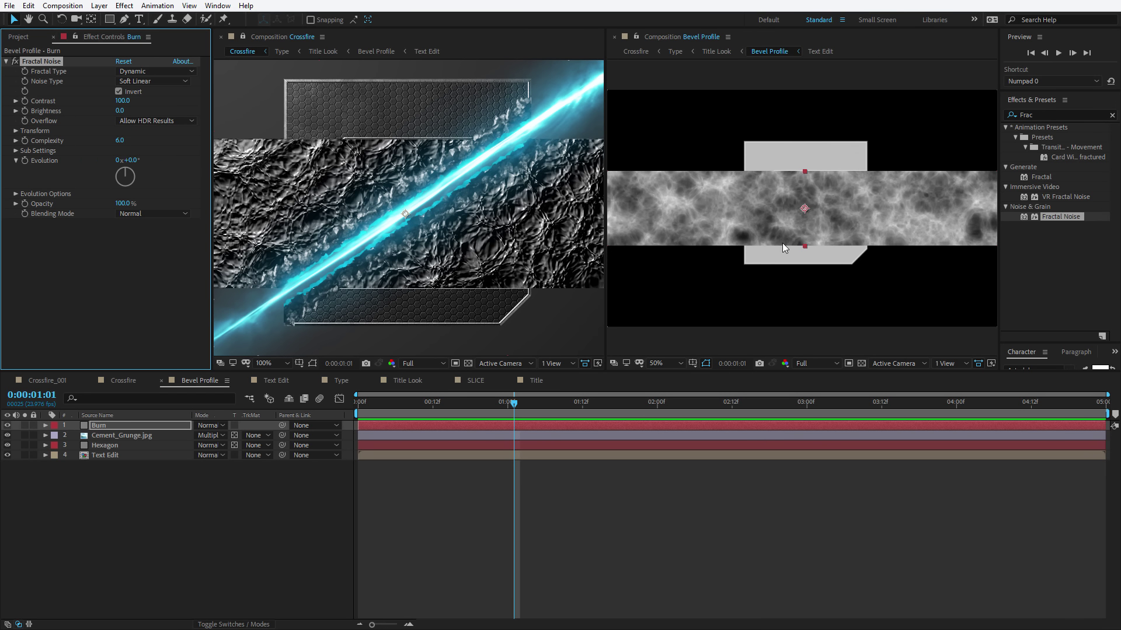
left_click(209, 425)
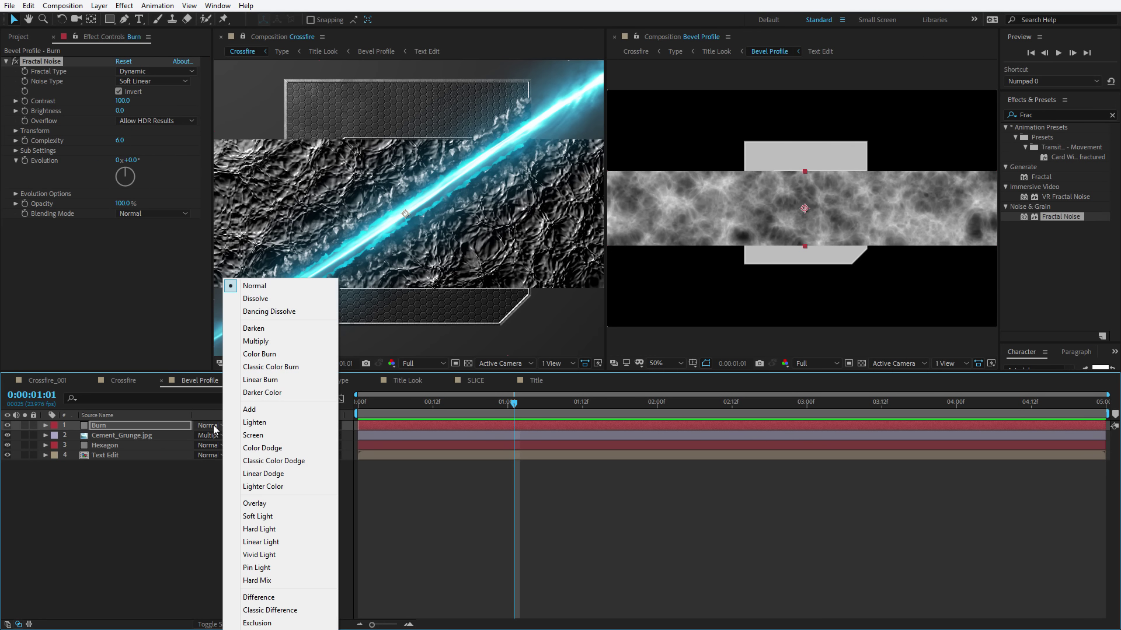
left_click(261, 329)
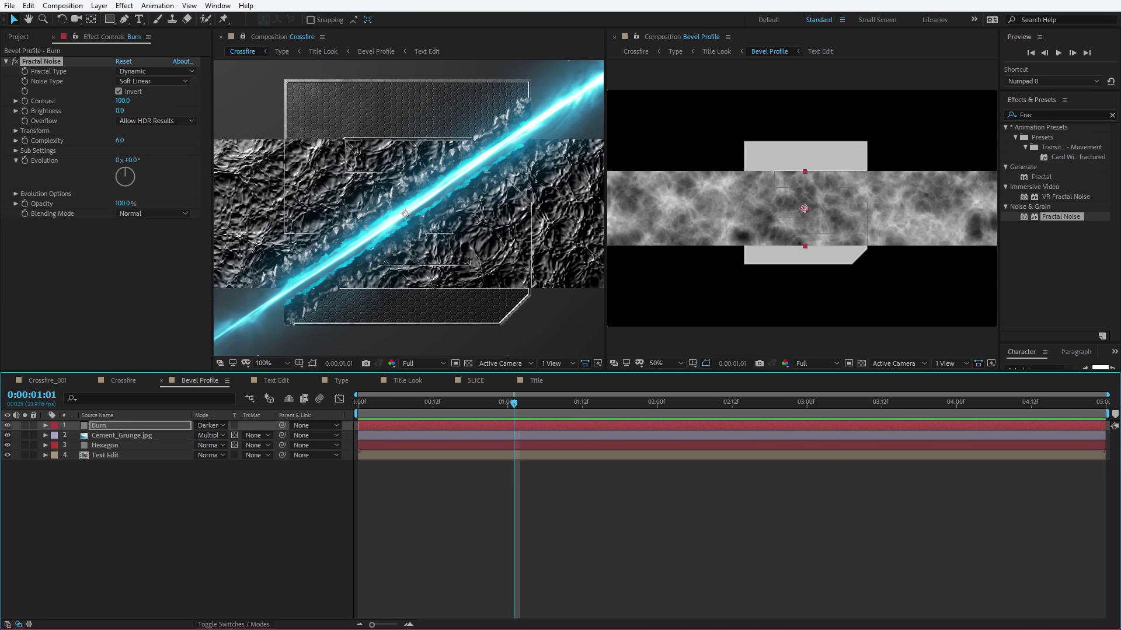
Step: Mask the Burn layer with a thin full-width rectangle through its middle and feather the mask to 87 pixels
left_click(109, 20)
left_click(151, 24)
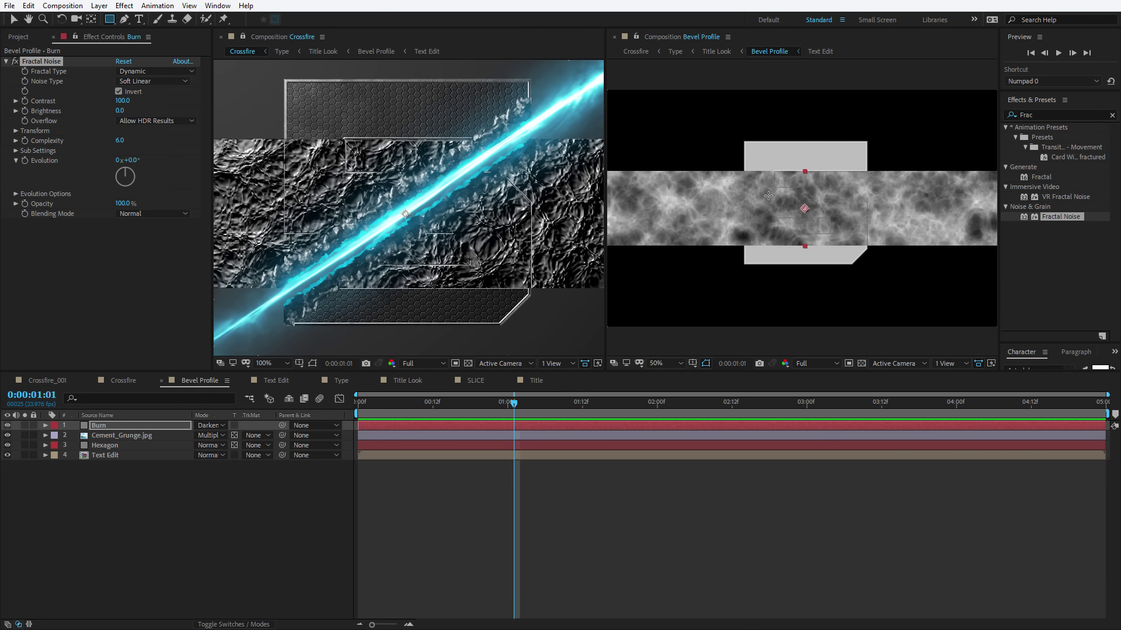
scroll(768, 196, "down", 2)
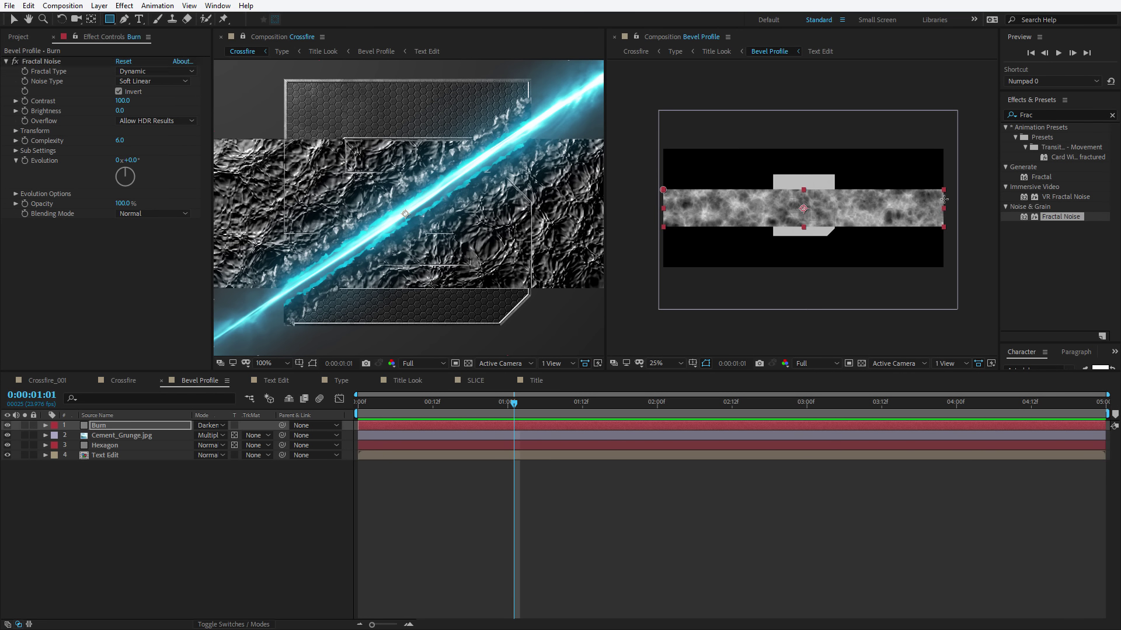
left_click_drag(944, 199, 652, 219)
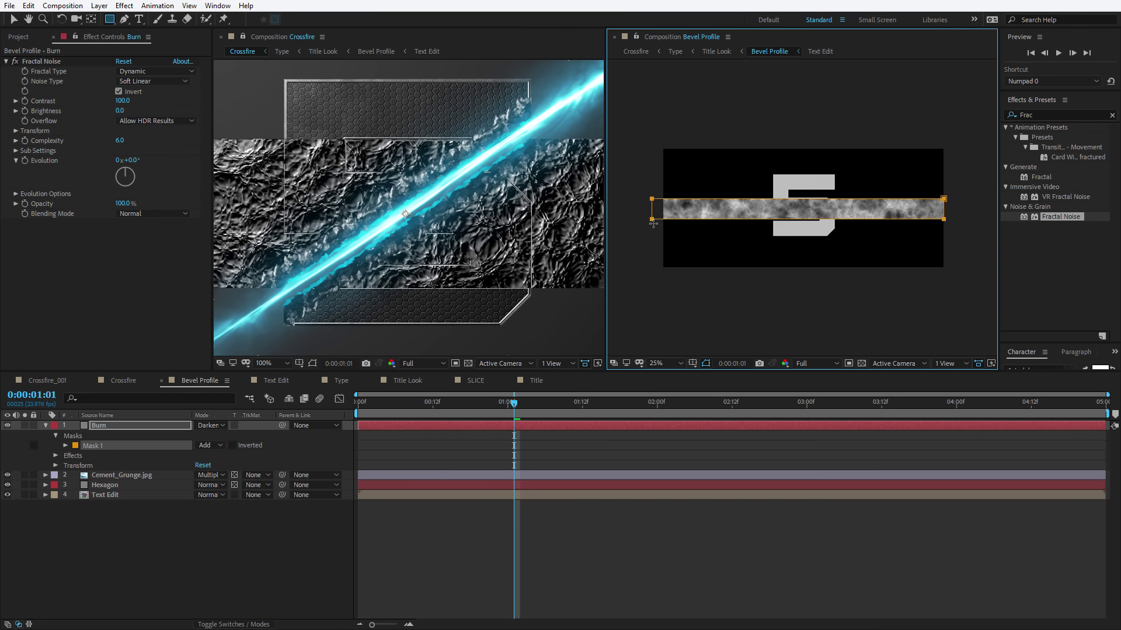
left_click(64, 445)
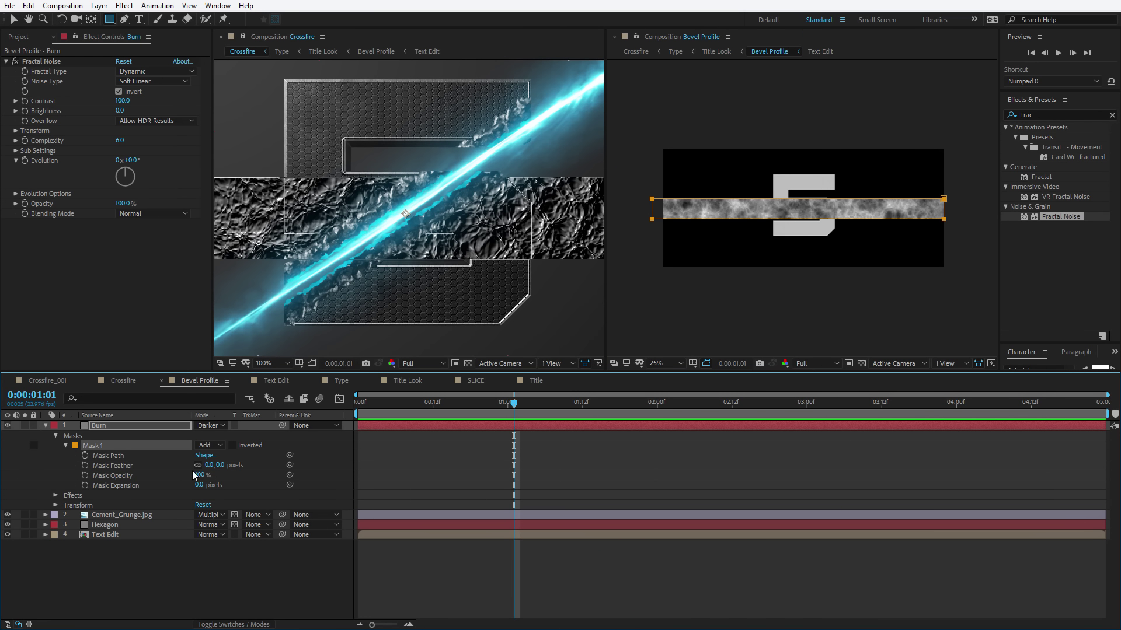
left_click_drag(219, 465, 273, 465)
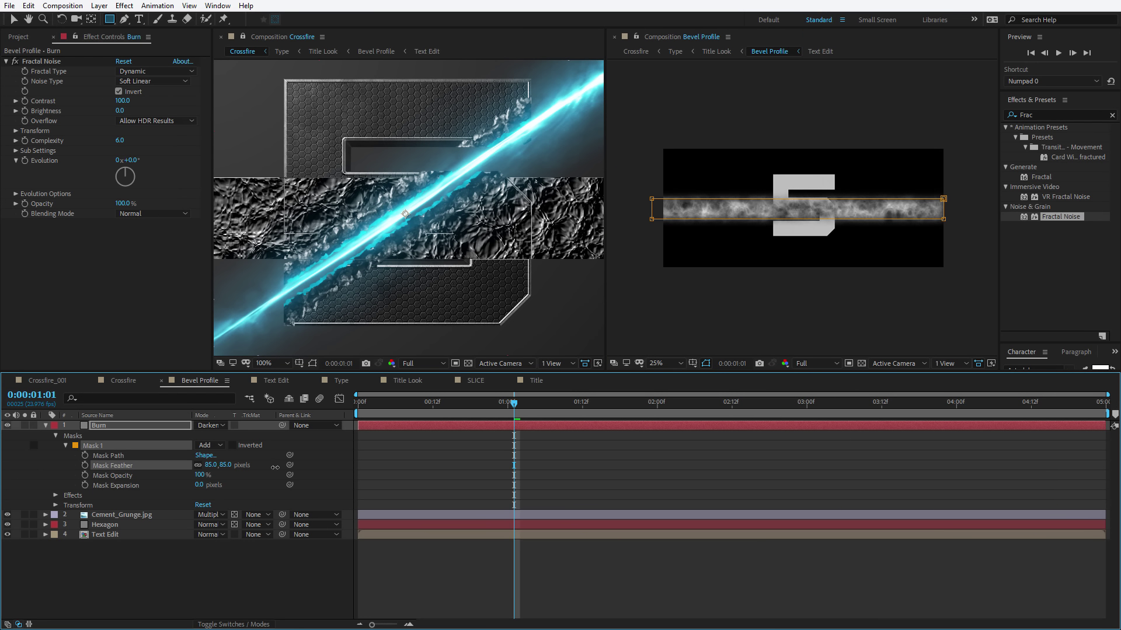
key("slash")
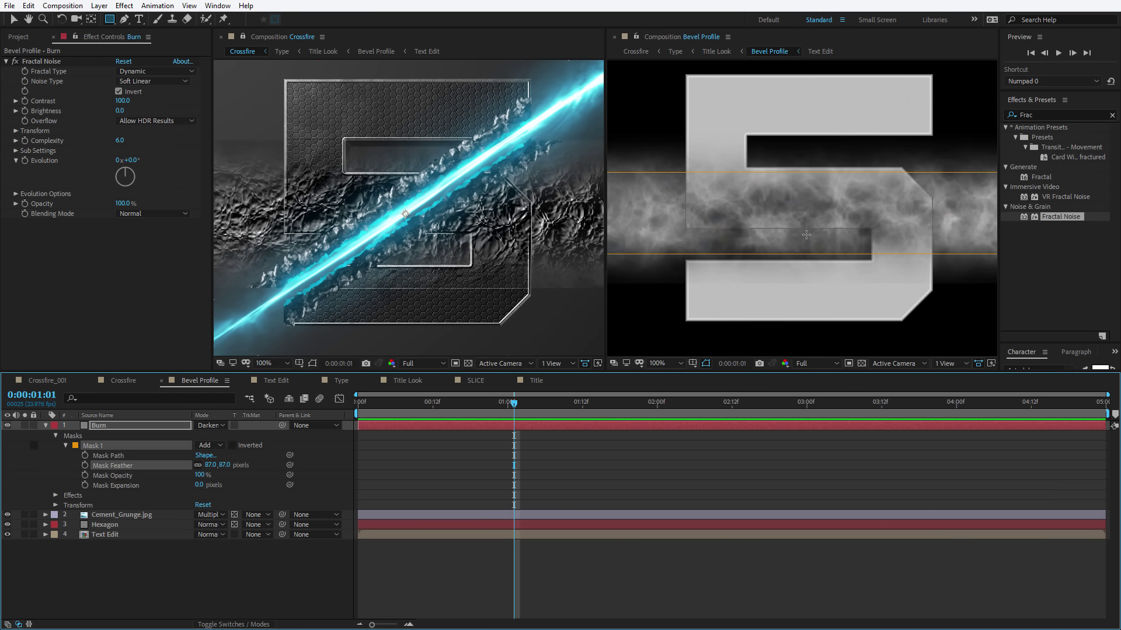
Step: Preserve underlying transparency on the Burn layer and narrow its mask by moving the upper and lower edges inward
left_click(234, 426)
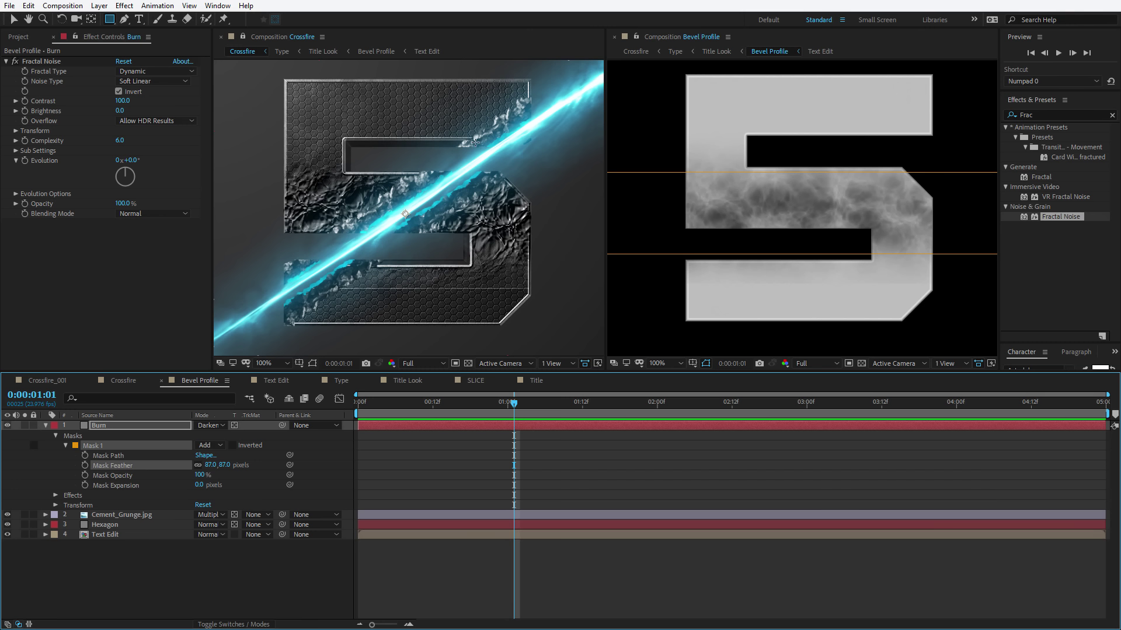
key("v")
left_click_drag(784, 175, 783, 180)
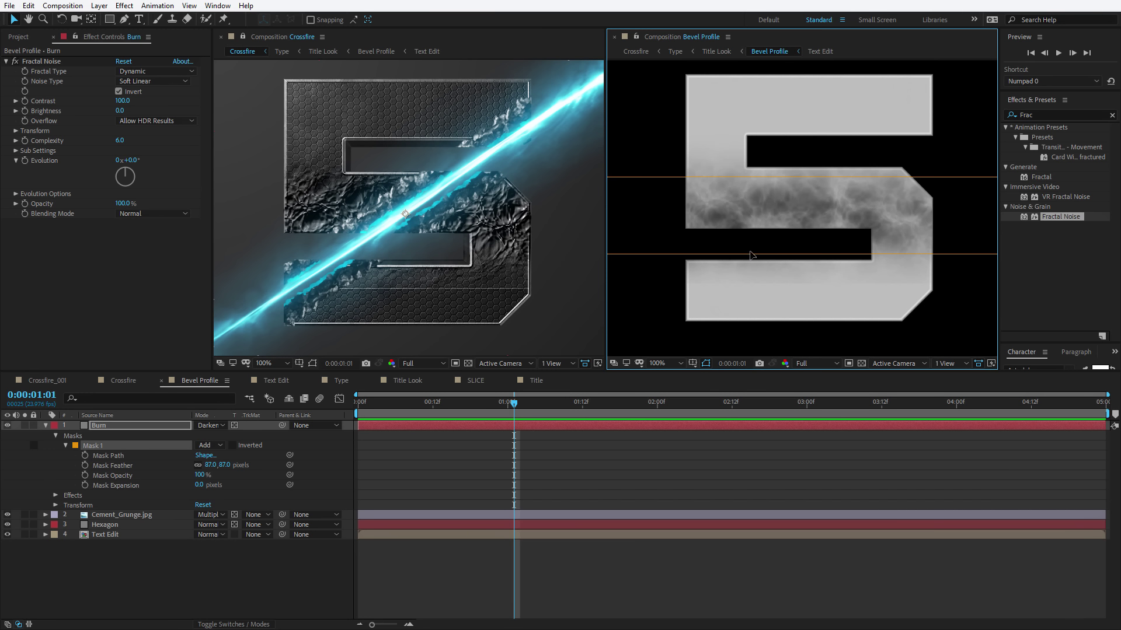
left_click_drag(752, 255, 753, 234)
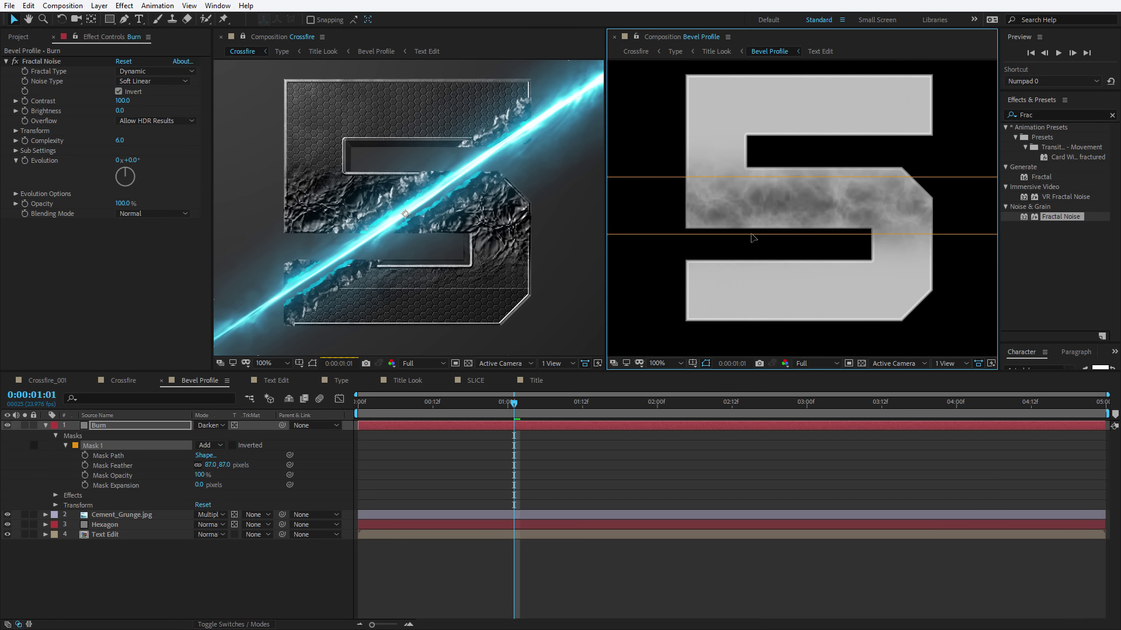
Step: Set the Burn layer's Fractal Noise scale to 36, contrast to 44 and brightness to 28
left_click(17, 131)
left_click_drag(123, 161, 92, 166)
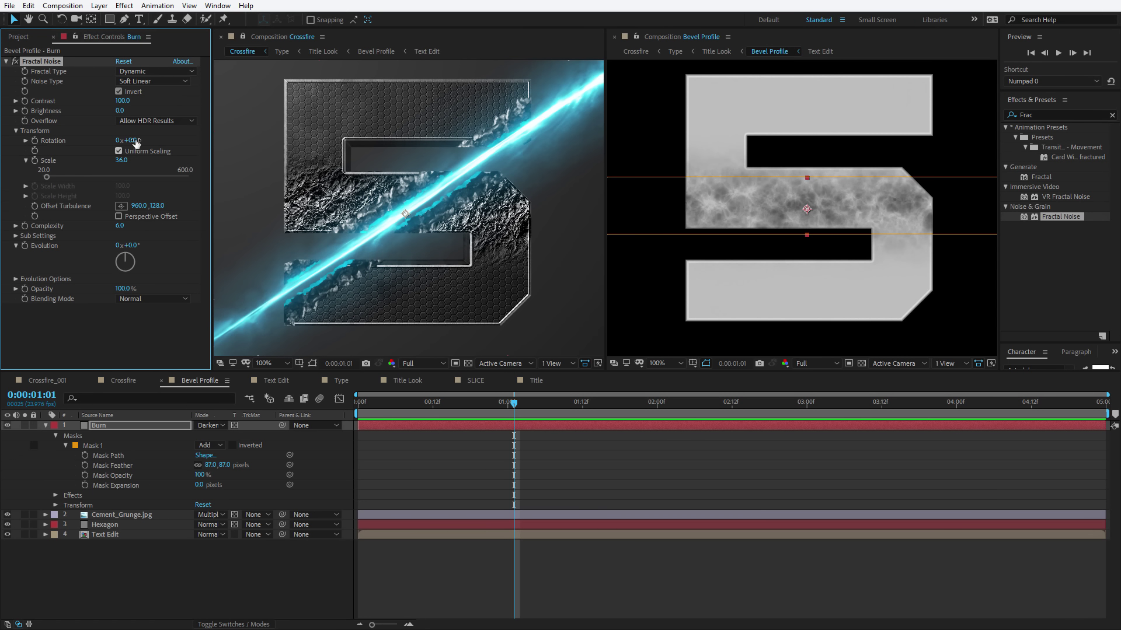
mouse_move(121, 100)
left_mouse_down()
mouse_move(93, 108)
mouse_move(126, 114)
left_mouse_up()
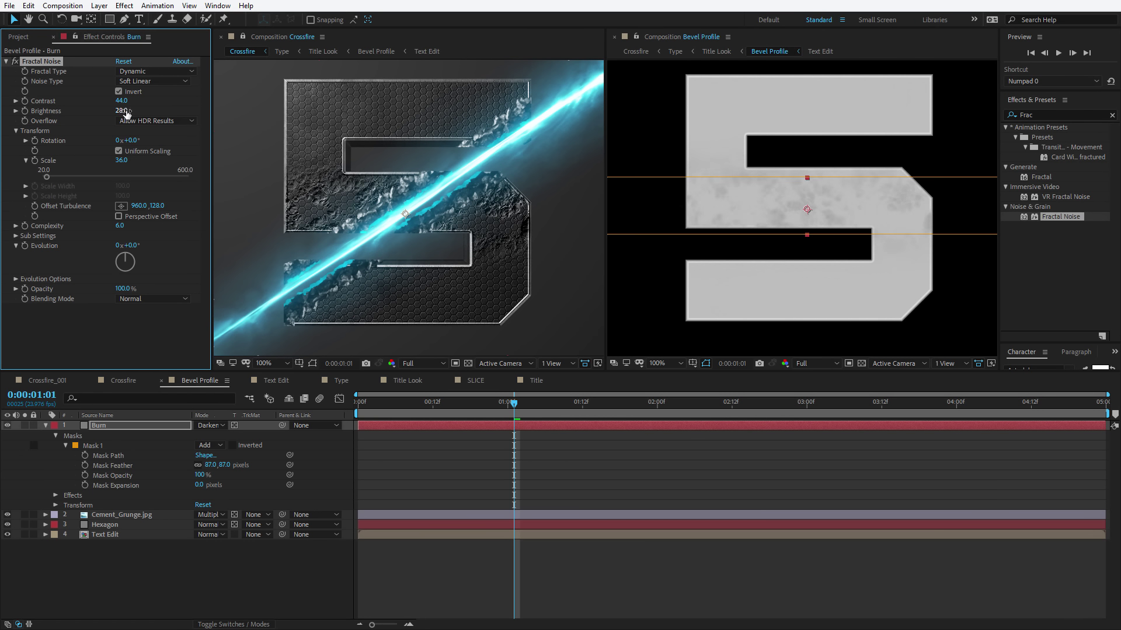
scroll(395, 211, "up", 1)
scroll(347, 201, "down", 1)
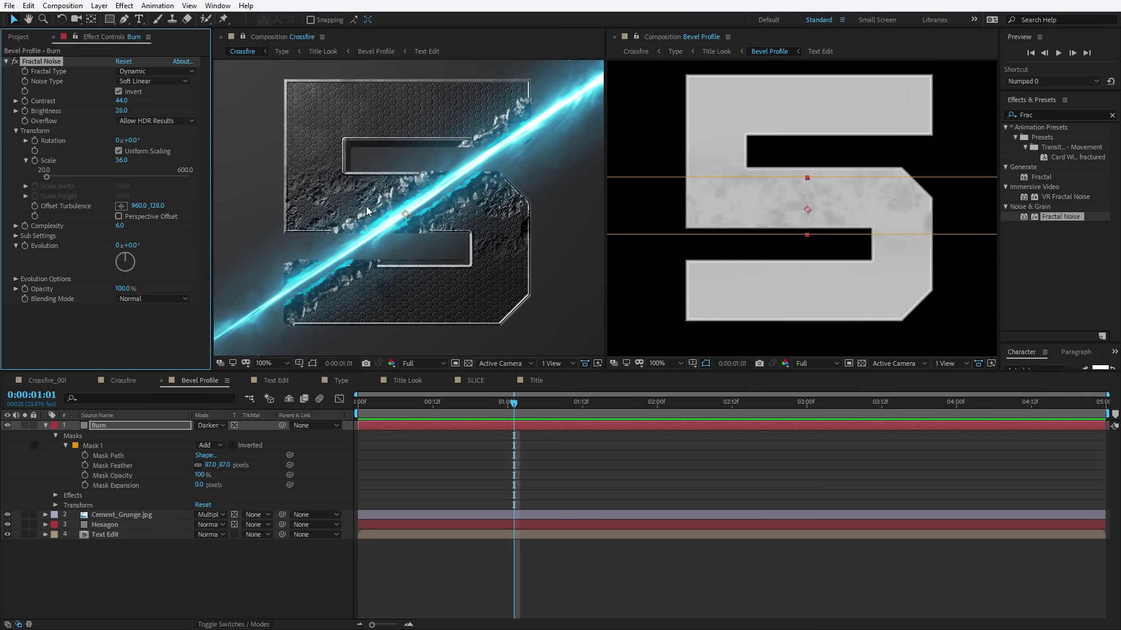
Step: Try rotating the Burn layer to about -41° along the slice and reset its rotation to 0°
left_click(770, 205)
key("w")
mouse_move(874, 206)
left_mouse_down()
mouse_move(881, 168)
mouse_move(858, 146)
mouse_move(915, 105)
mouse_move(937, 106)
mouse_move(947, 134)
left_mouse_up()
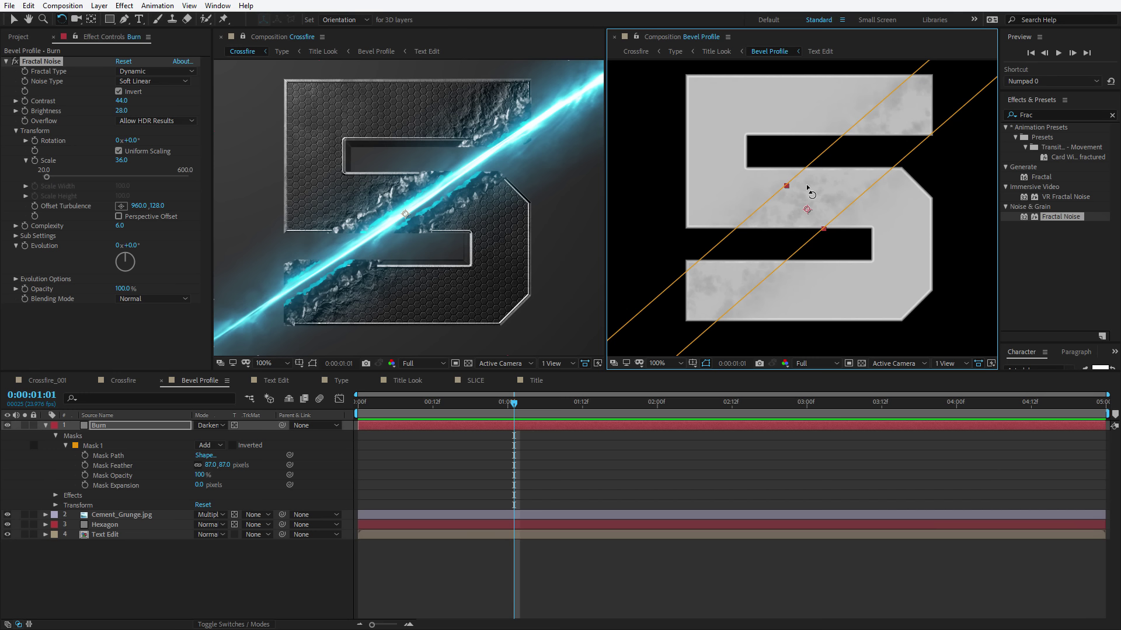
key("r")
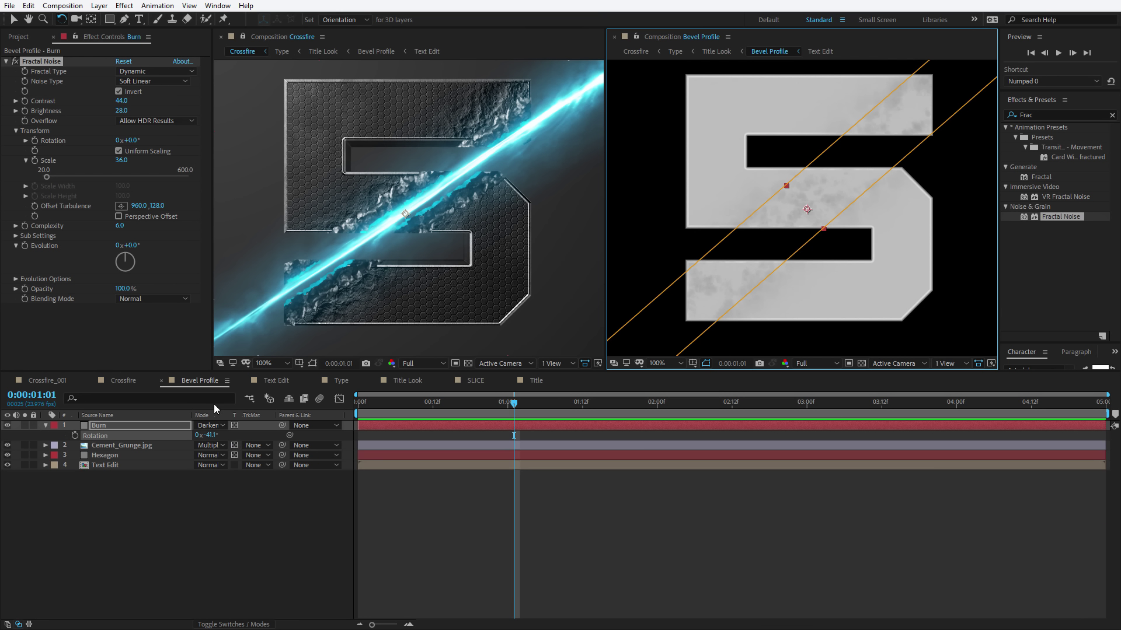
left_click(211, 435)
type("0")
key("Return")
key("v")
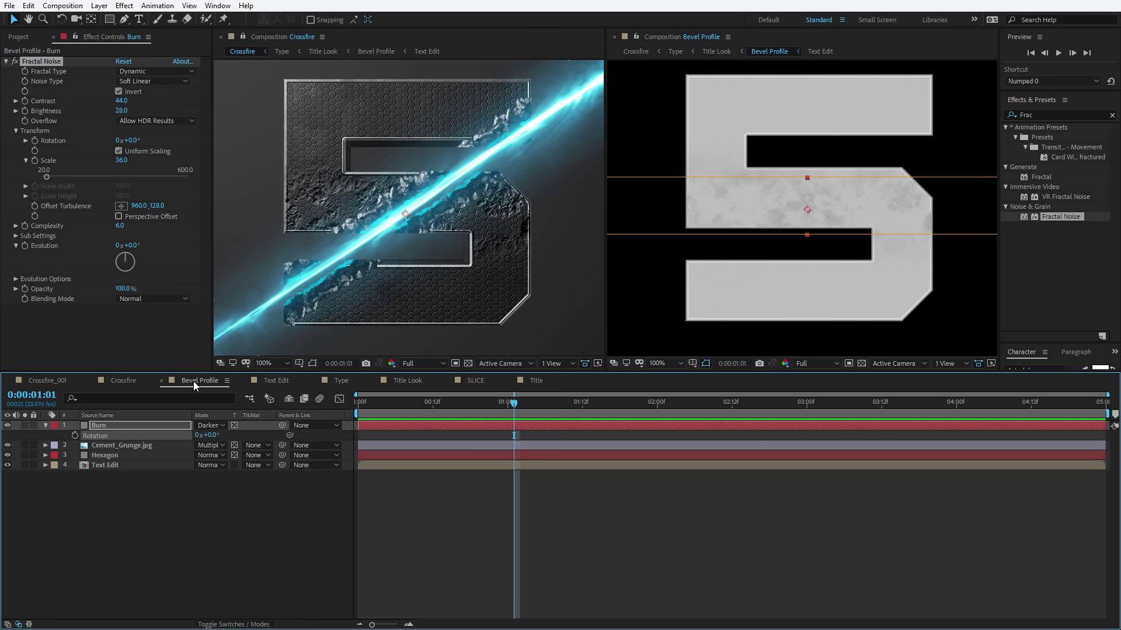
Step: Dock the Bevel Profile timeline beneath the Crossfire timeline and expand the SLICE layer's transform properties in Crossfire
left_click_drag(194, 381, 199, 610)
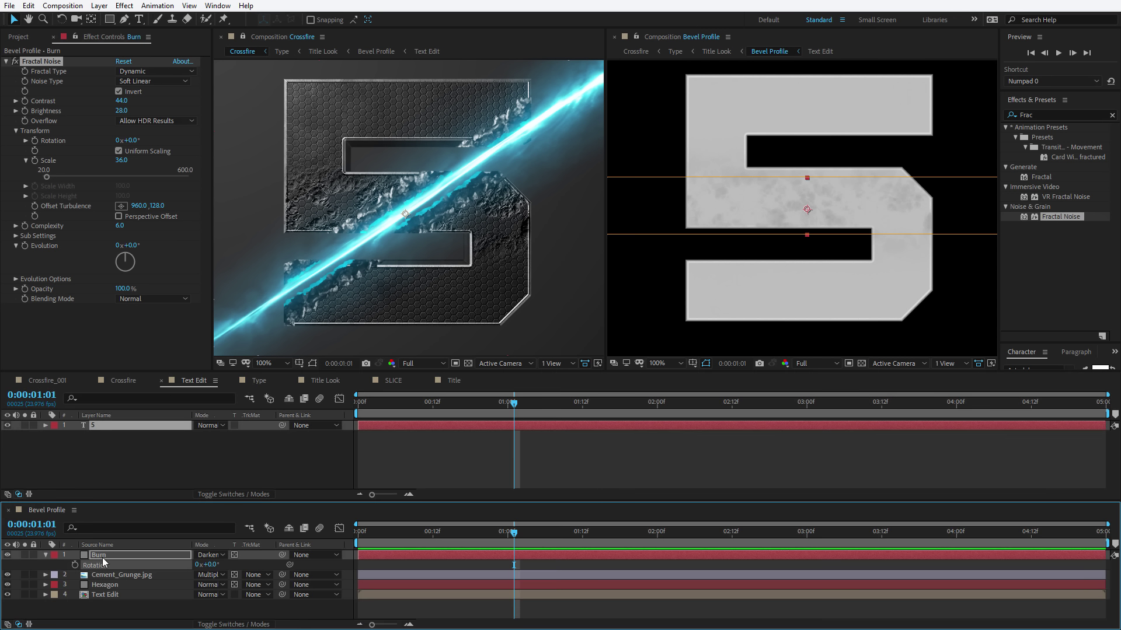
left_click(123, 380)
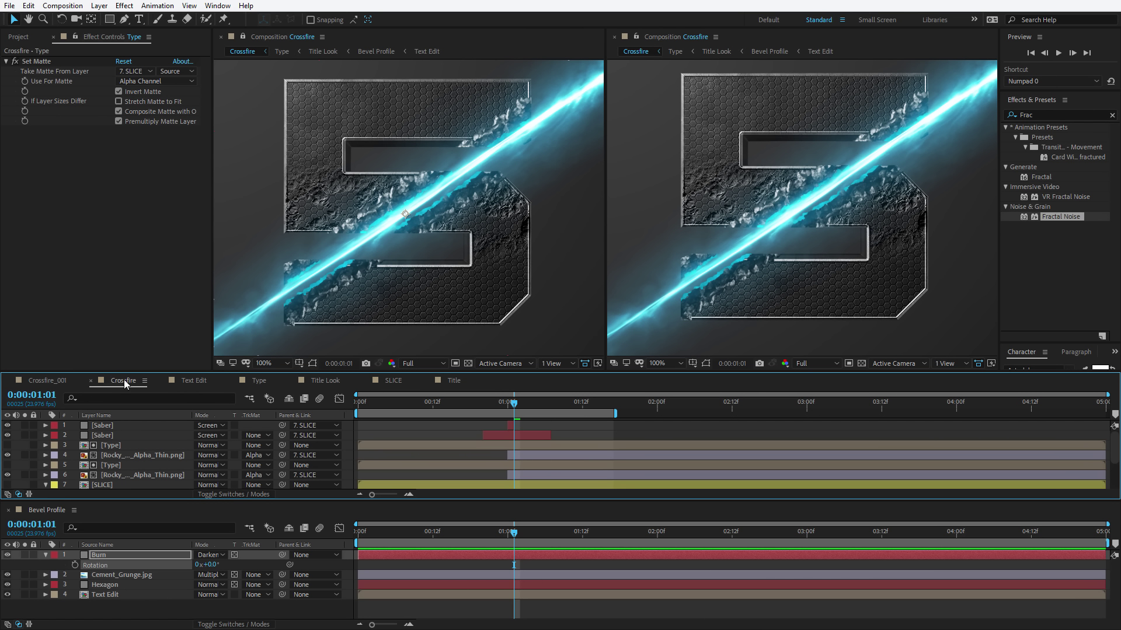
scroll(126, 449, "down", 3)
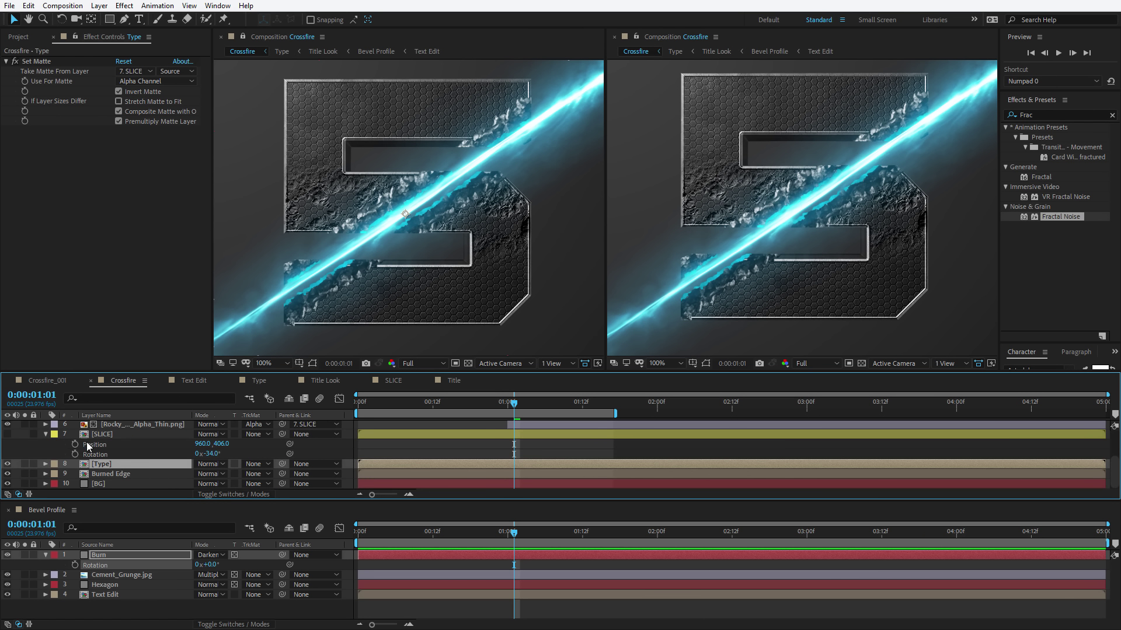
left_click(105, 435)
left_click(46, 435)
left_click(46, 455)
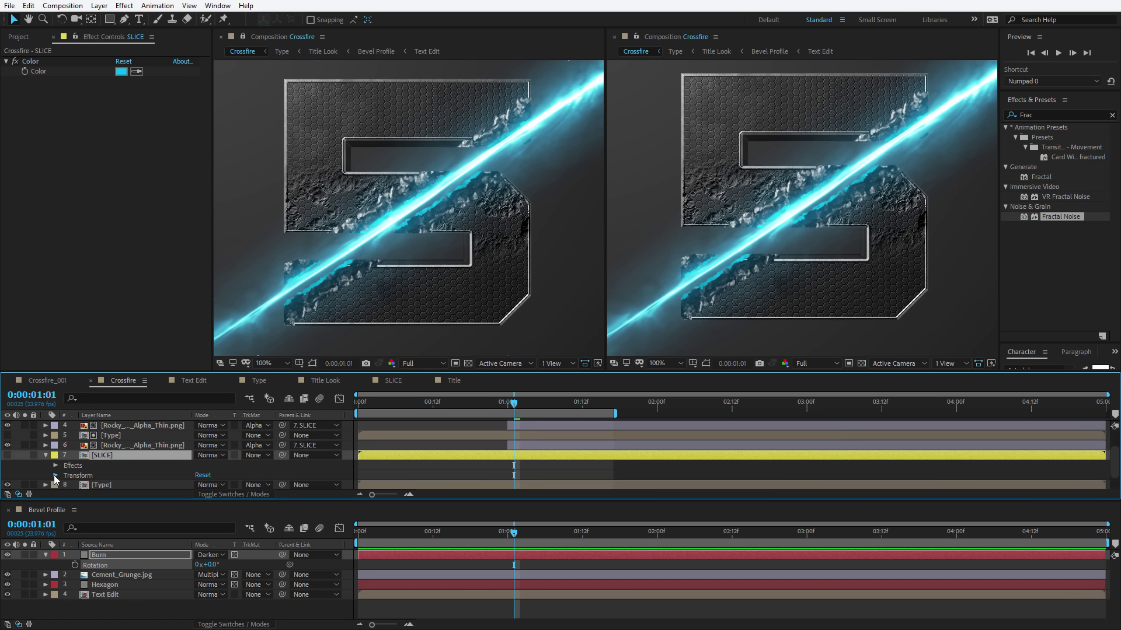
left_click(53, 475)
scroll(110, 454, "down", 2)
left_click(95, 474)
Step: Link the Burn layer's Position and Rotation by expression to the matching SLICE properties in the Crossfire composition
left_click(96, 555)
key("shift+p")
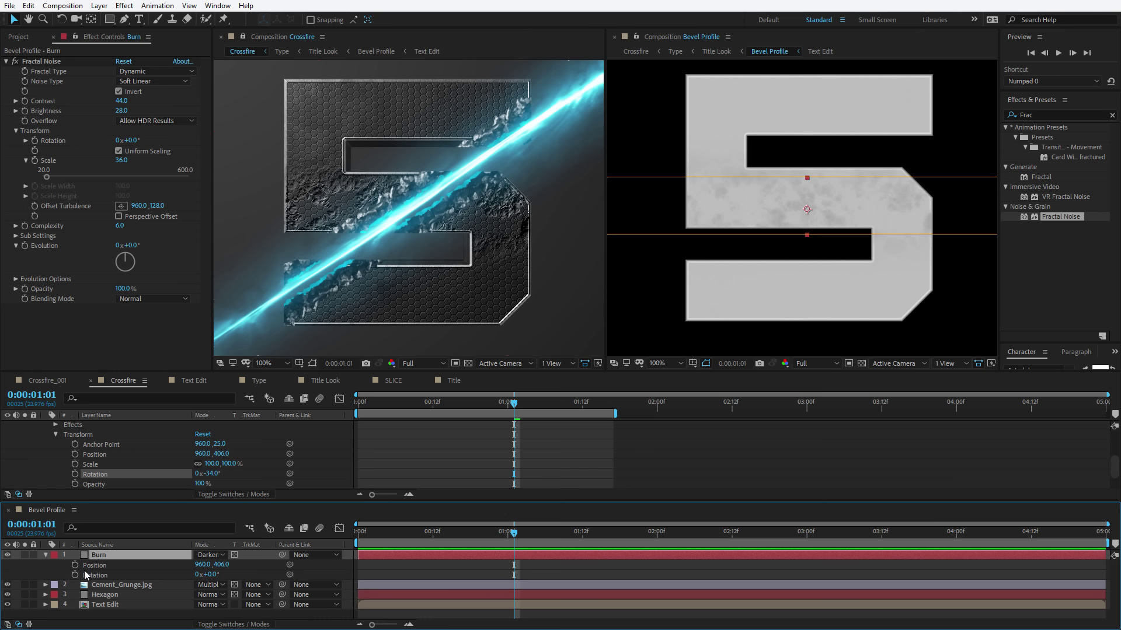
left_click(75, 565, "alt")
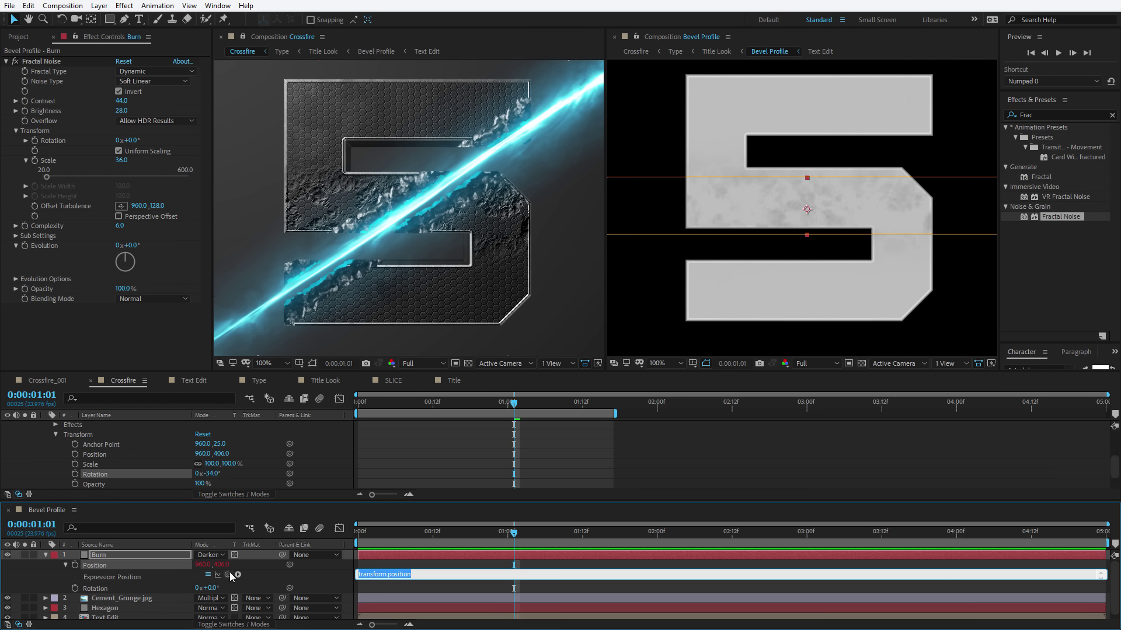
left_click_drag(228, 574, 102, 458)
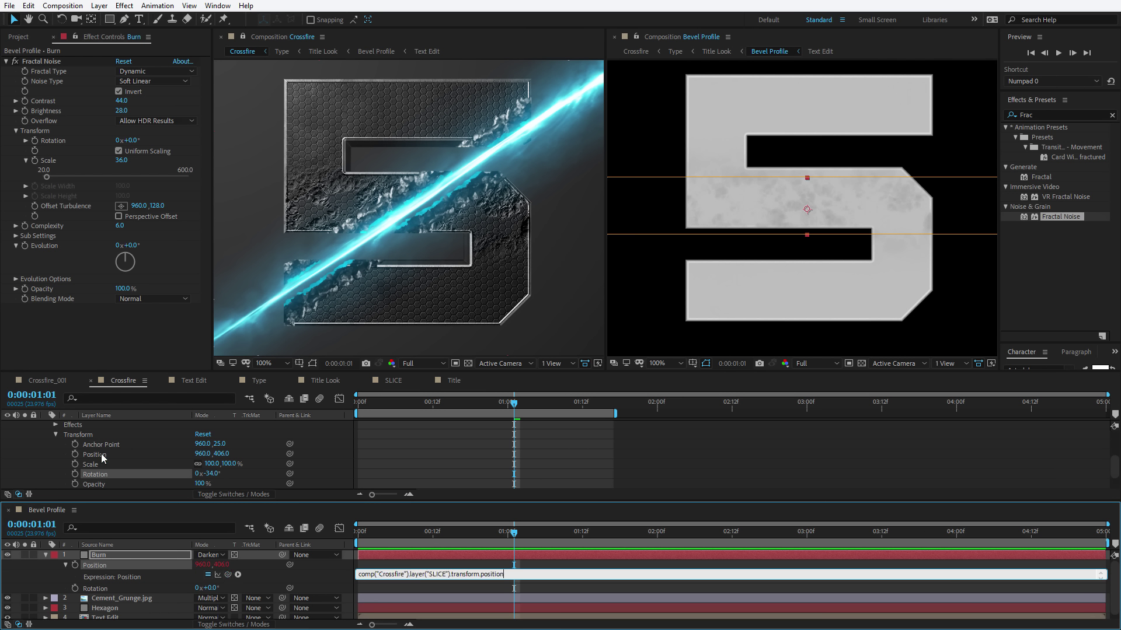
left_click(75, 587, "alt")
left_click_drag(227, 598, 95, 444)
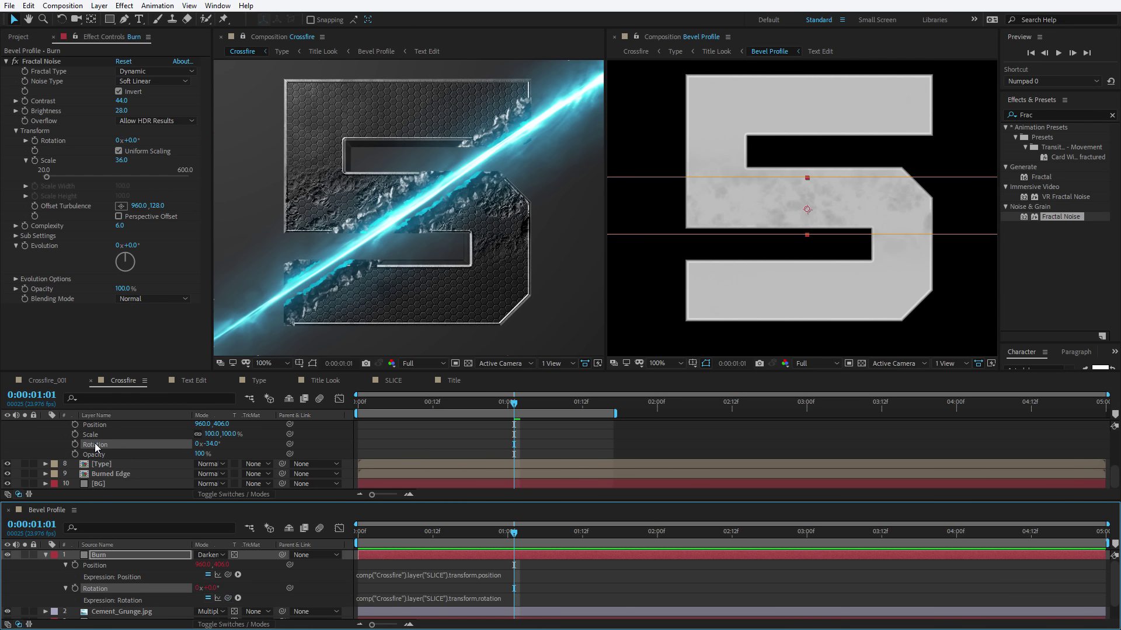
left_click(545, 569)
Step: Regroup the Bevel Profile timeline with the other timelines and set the Burn layer's Fractal Noise blending mode to None
left_click_drag(37, 506, 156, 382)
left_click(134, 425)
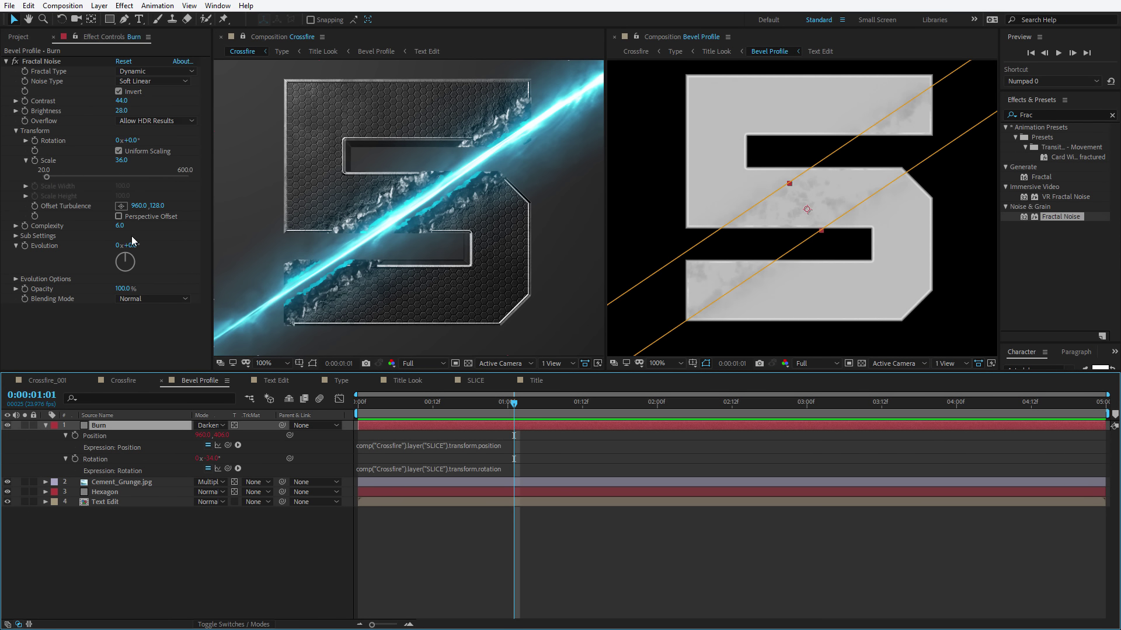
left_click(55, 298)
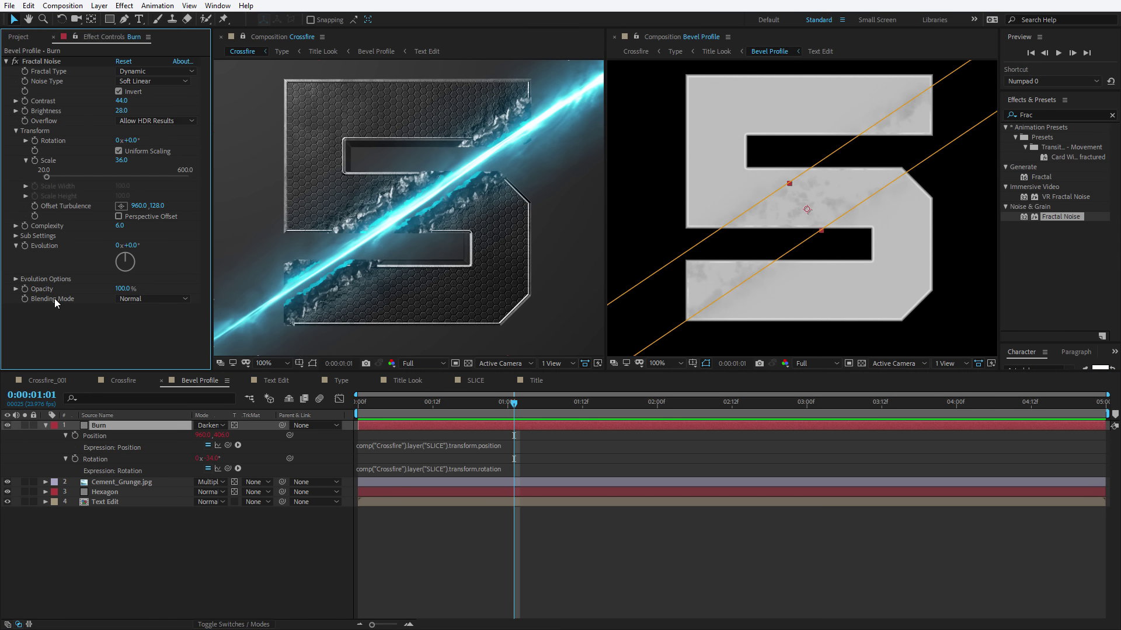
left_click(143, 299)
left_click(143, 311)
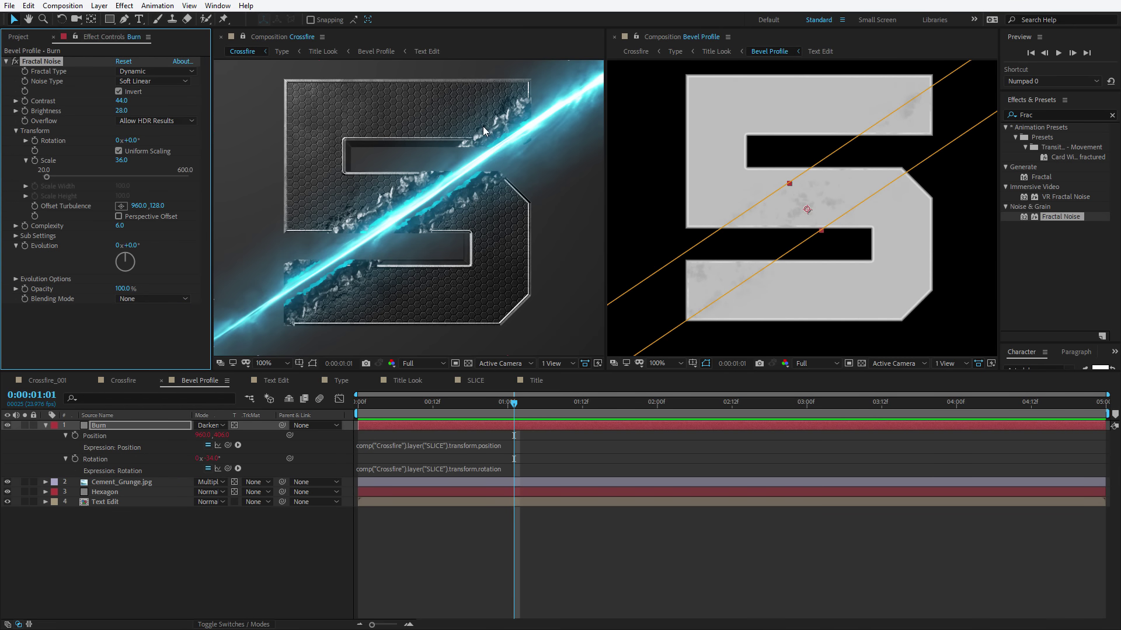
Step: Set the Fractal Noise brightness to 24 and the Burn layer's mask feather to 34 pixels, checking the burn up close
key("period")
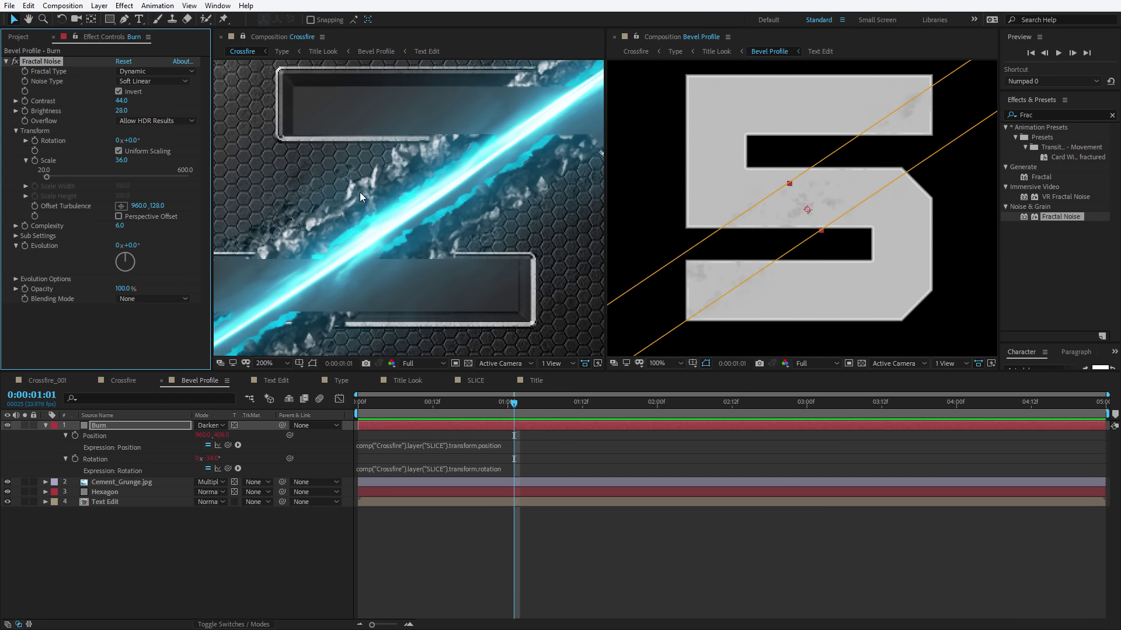
key("comma")
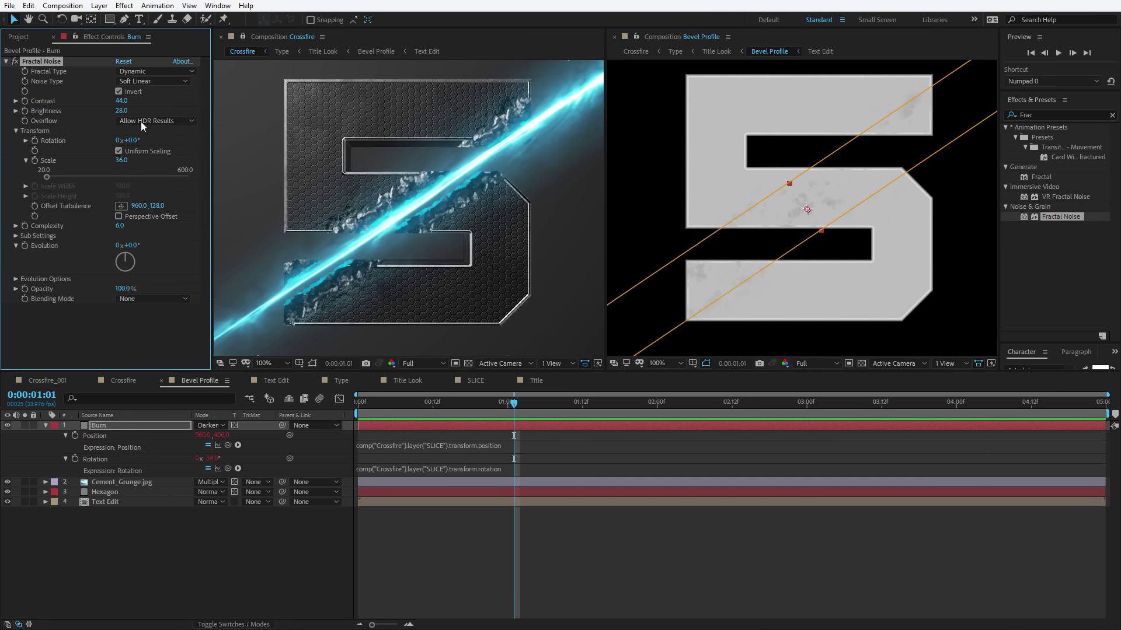
left_click_drag(122, 111, 120, 115)
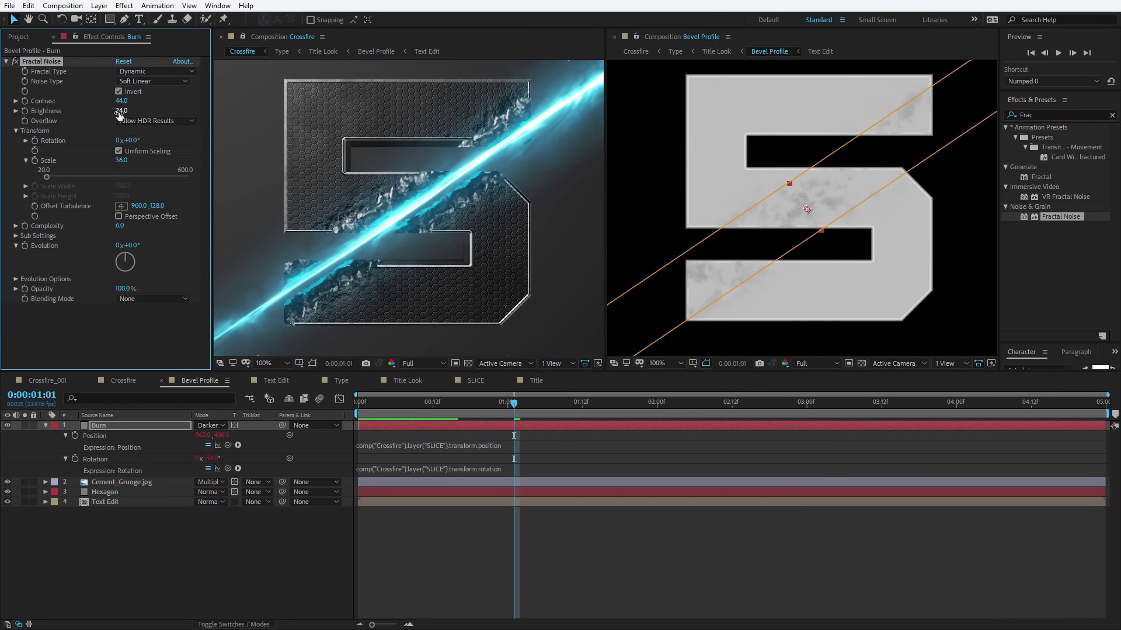
key("f")
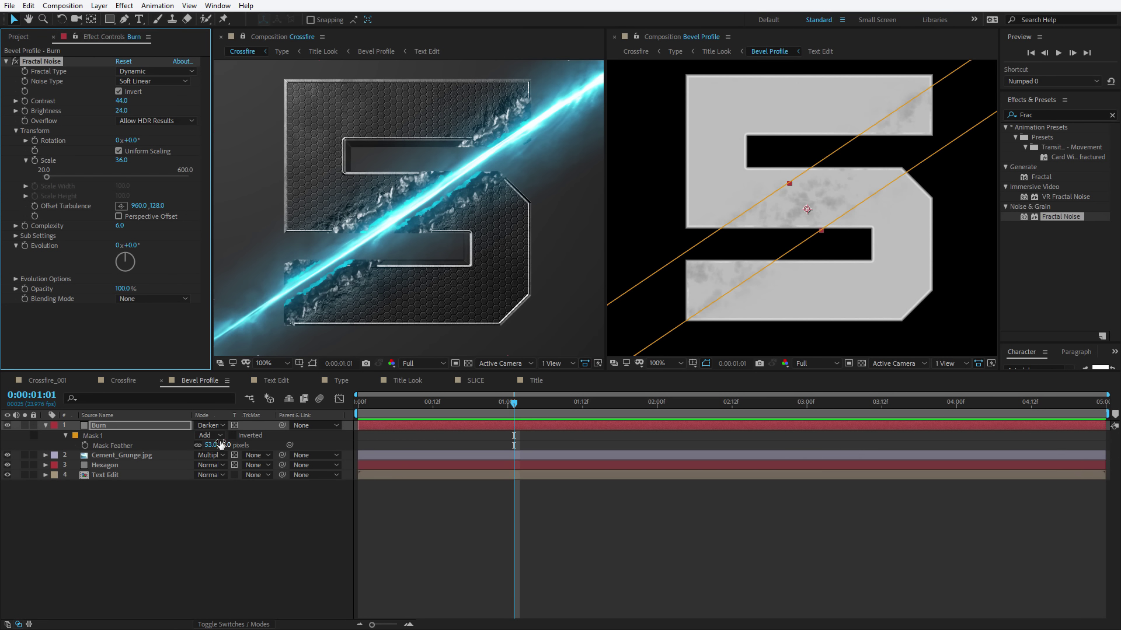
left_click_drag(186, 451, 186, 452)
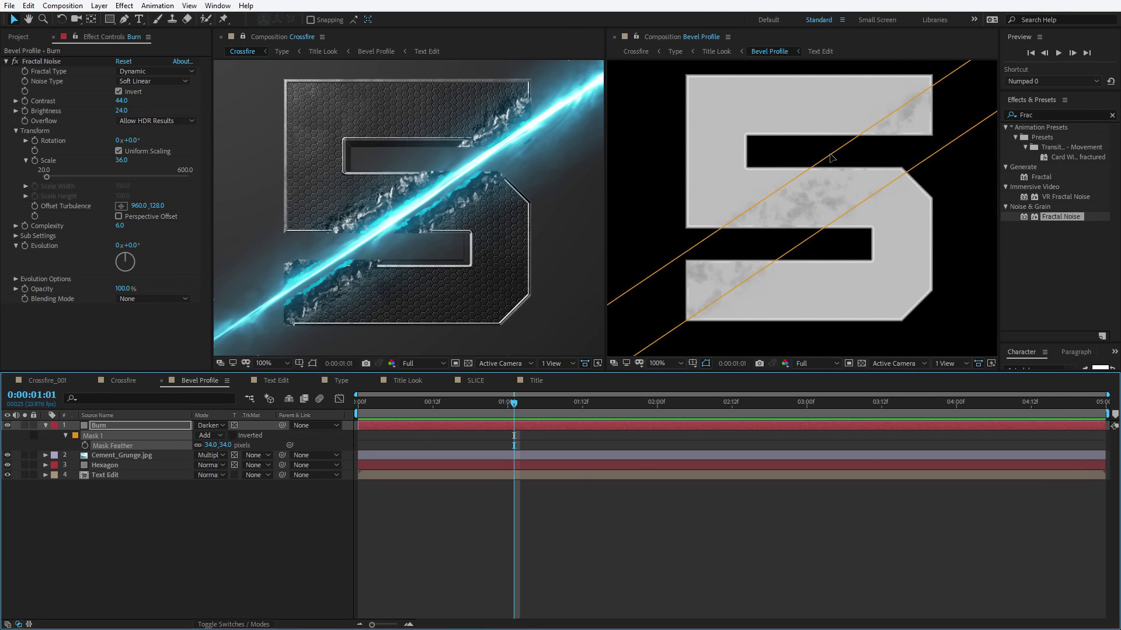
Step: Widen the Burn layer's mask slightly and soften the burn with contrast 30, brightness 24.9 and layer opacity 49%
left_click_drag(829, 155, 824, 150)
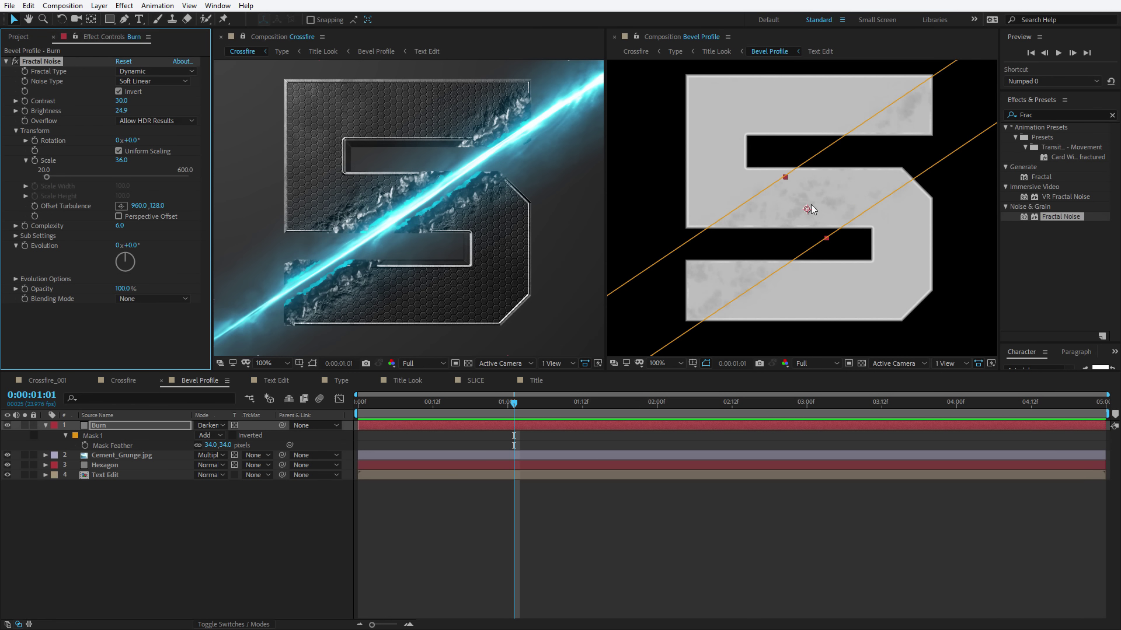
key("t")
mouse_move(199, 436)
left_mouse_down()
mouse_move(179, 441)
mouse_move(192, 436)
left_mouse_up()
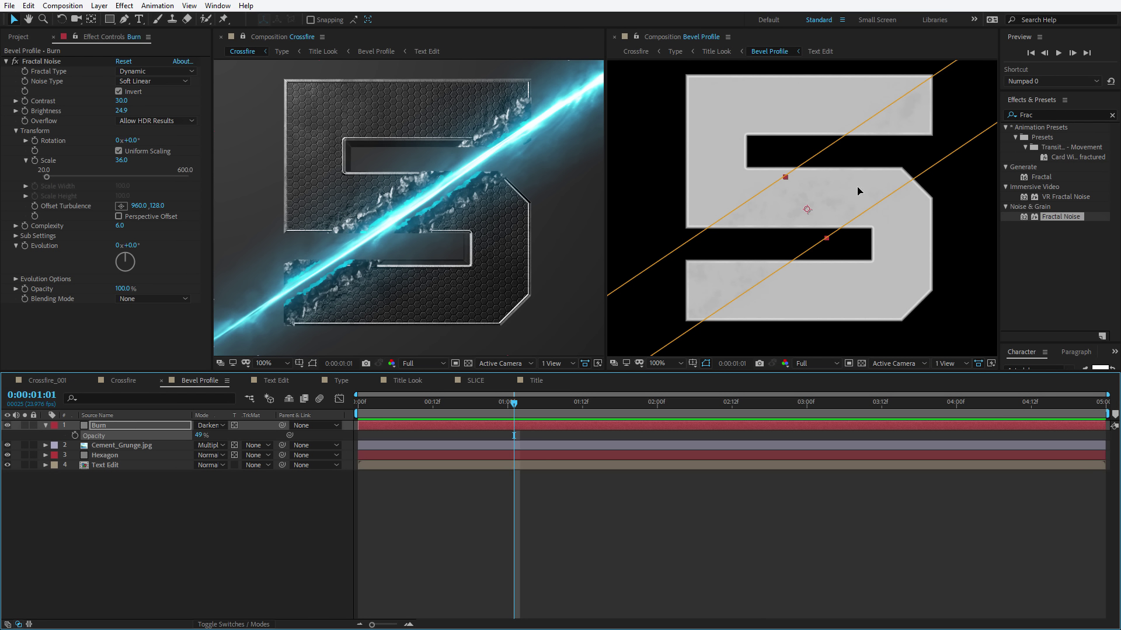
left_click(830, 191)
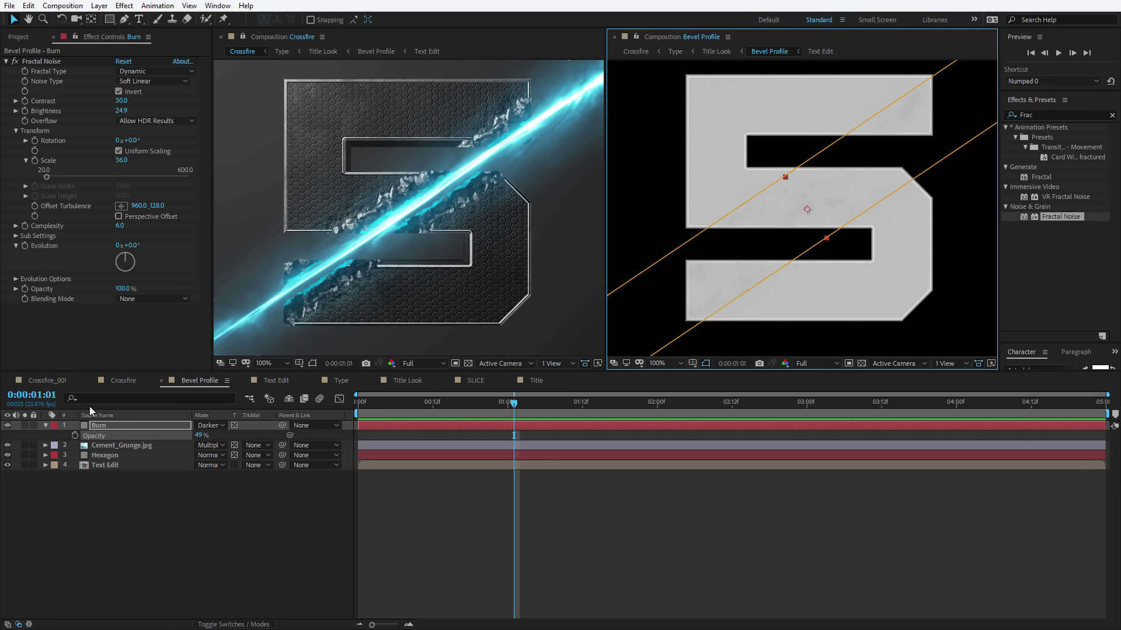
Step: Toggle the Hexagon and Cement_Grunge.jpg layers off and back on, comparing their effect on the title at frames around one second
left_click(7, 456)
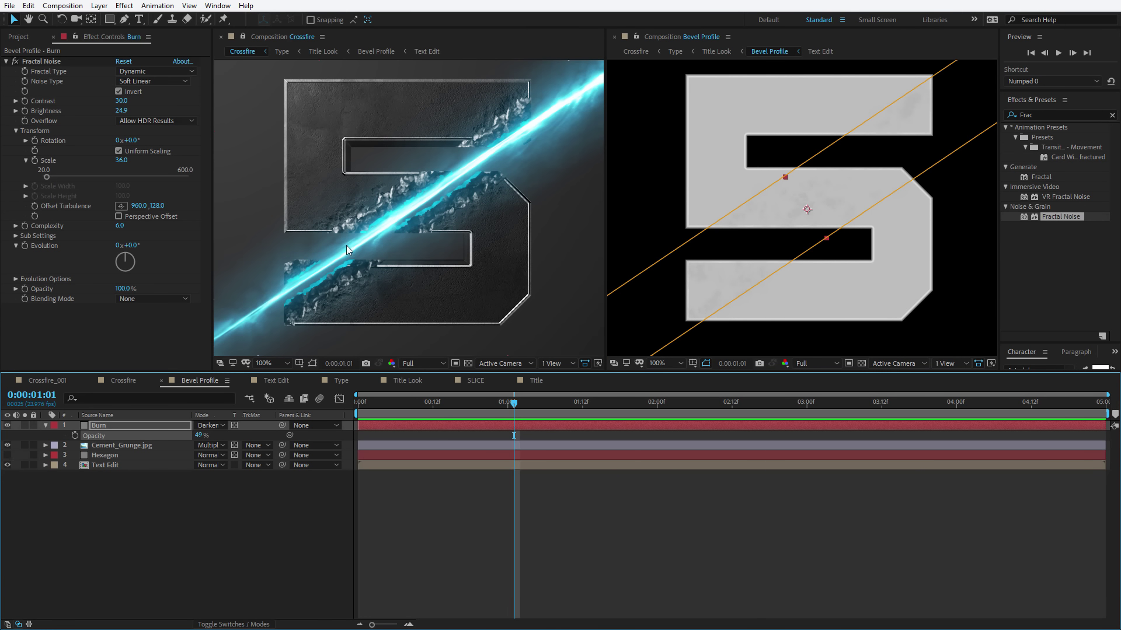
left_click(554, 407)
left_click(502, 408)
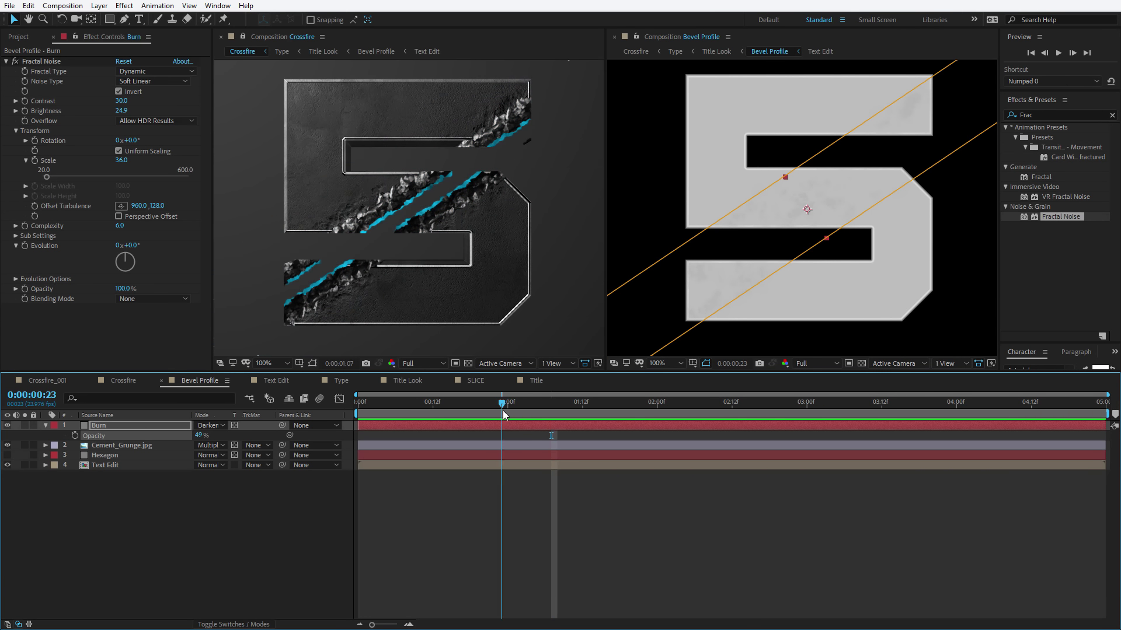
left_click(779, 210)
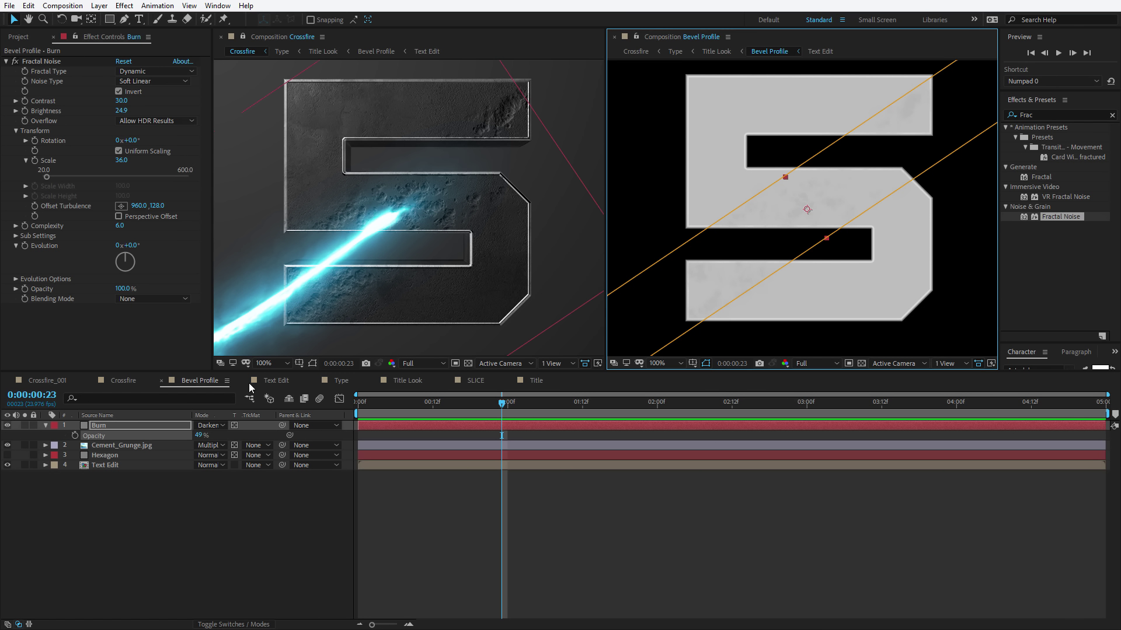
left_click_drag(7, 464, 7, 454)
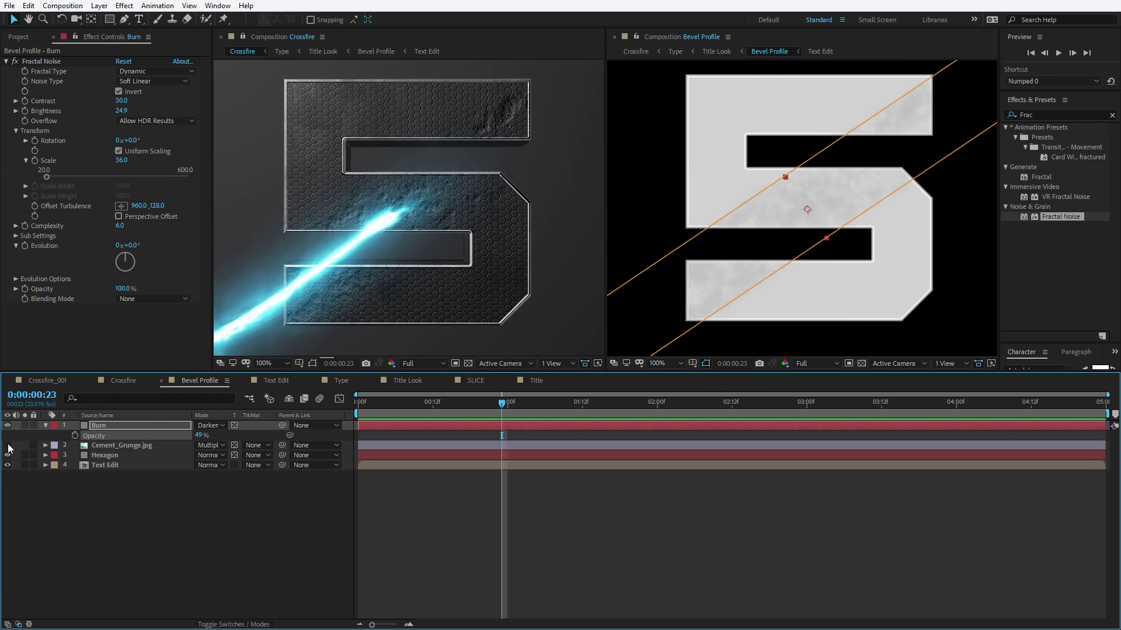
left_click(8, 445)
key("Page_Down")
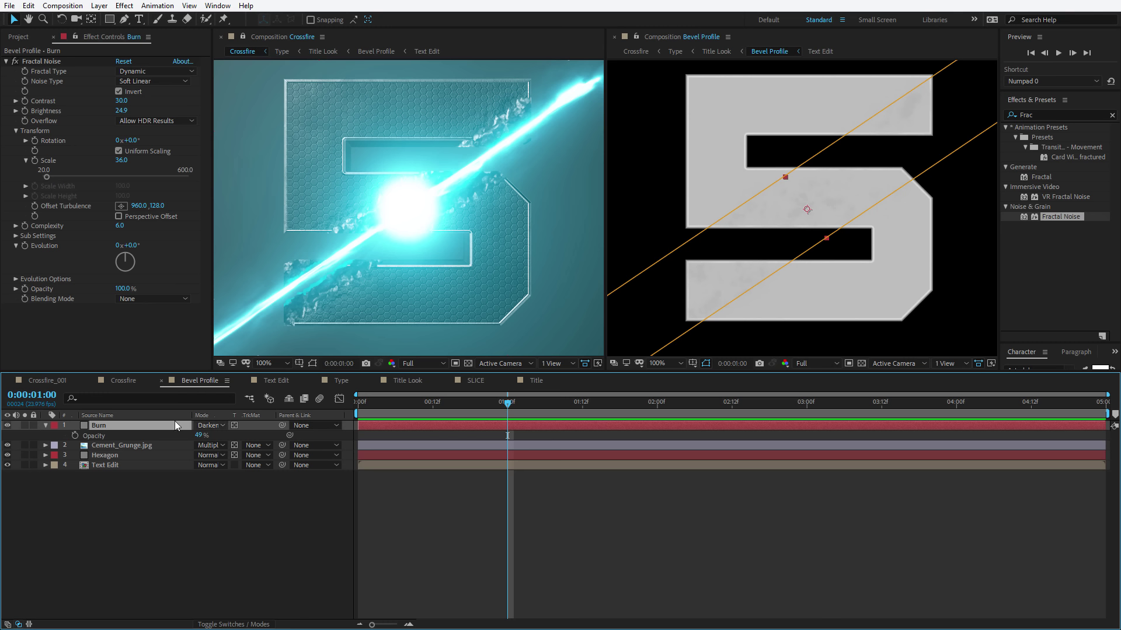
Step: Trim the Burn layer to start at 0:00:01:00 and check the frames around that point
left_click_drag(357, 427, 508, 426)
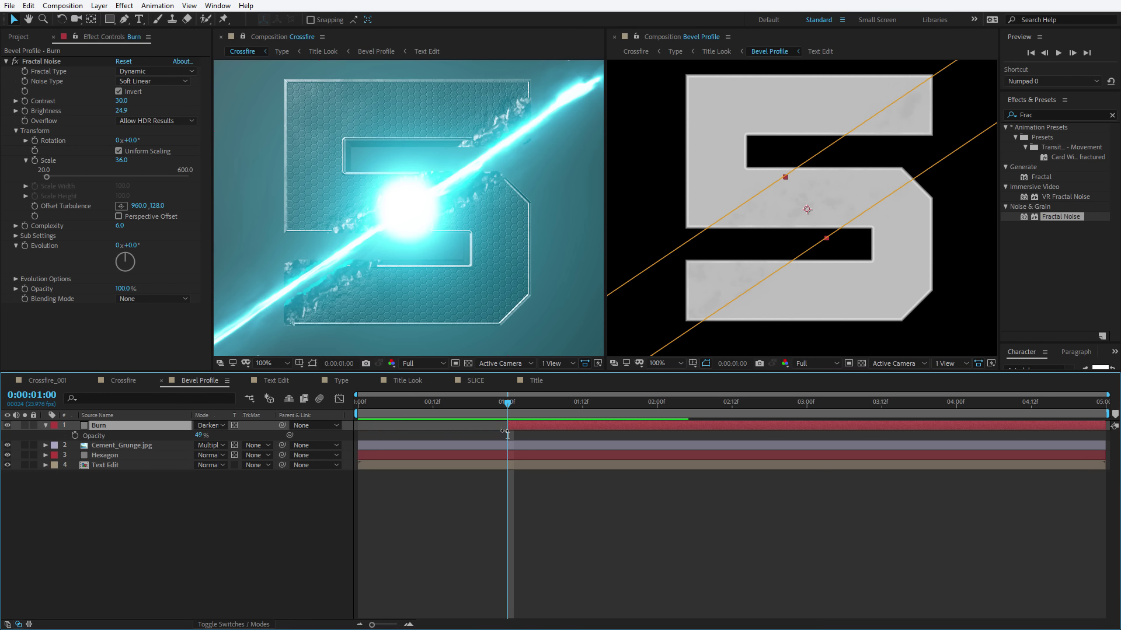
left_click(435, 414)
left_click_drag(435, 413, 502, 404)
key("Page_Down")
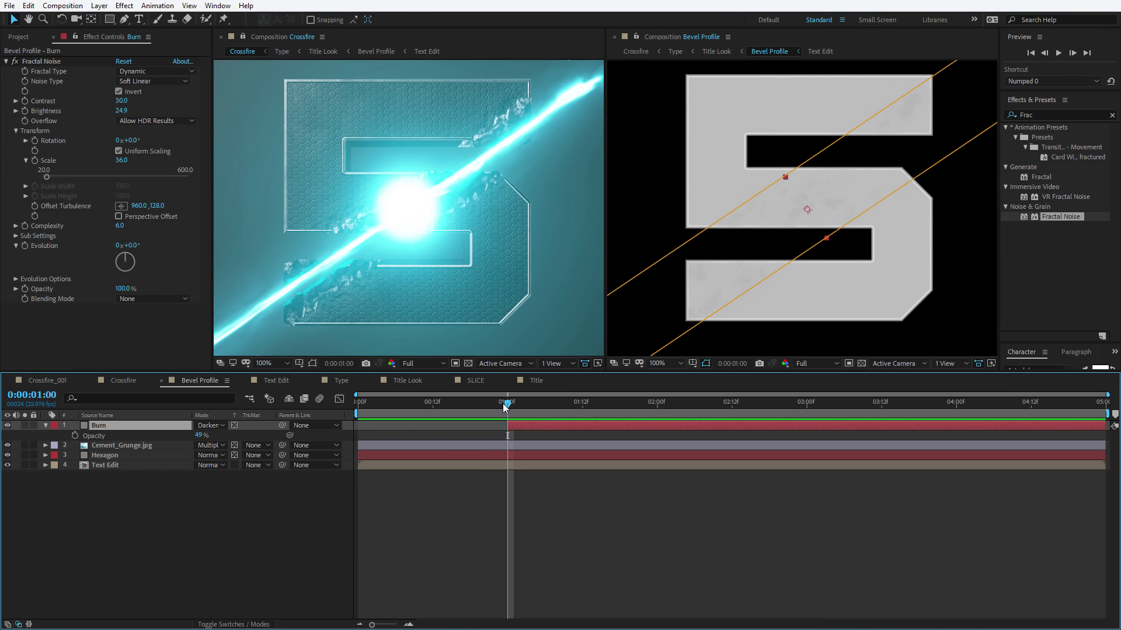
key("Page_Up")
key("Page_Up")
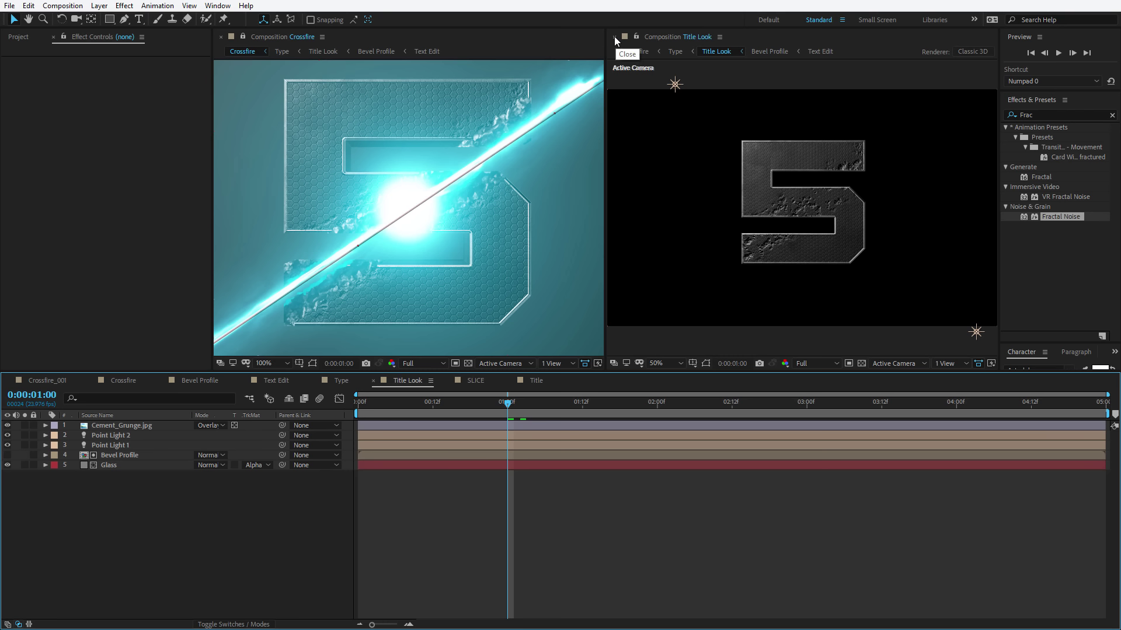
Step: Close the second composition viewer, return to the Crossfire composition and scrub through the frames after one second
left_click(613, 36)
left_click(111, 382)
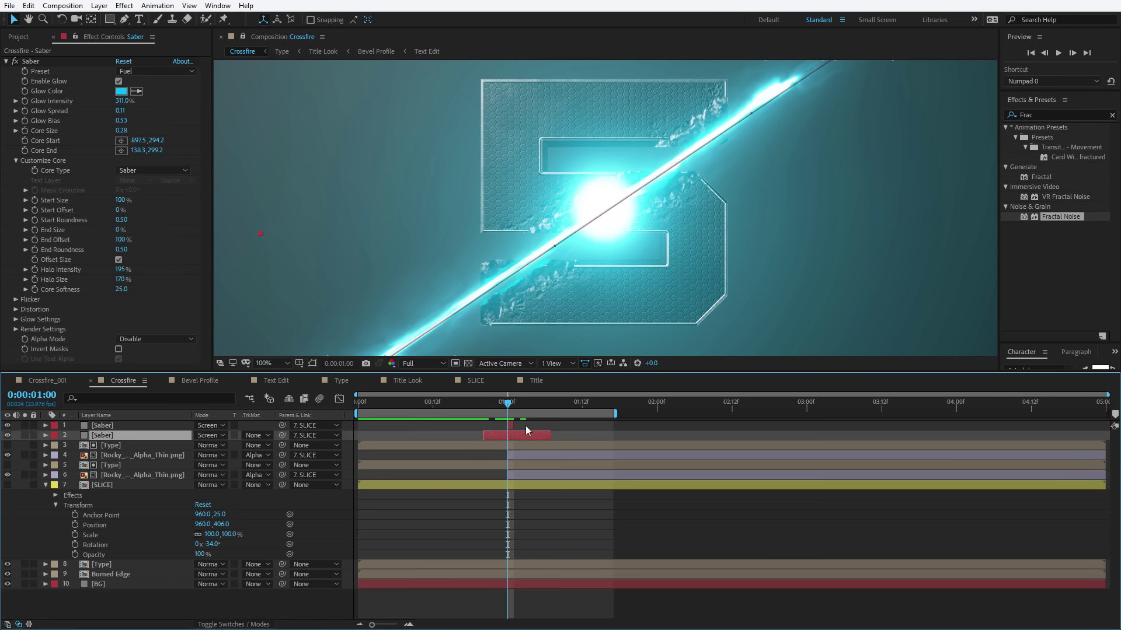
left_click_drag(516, 402, 578, 402)
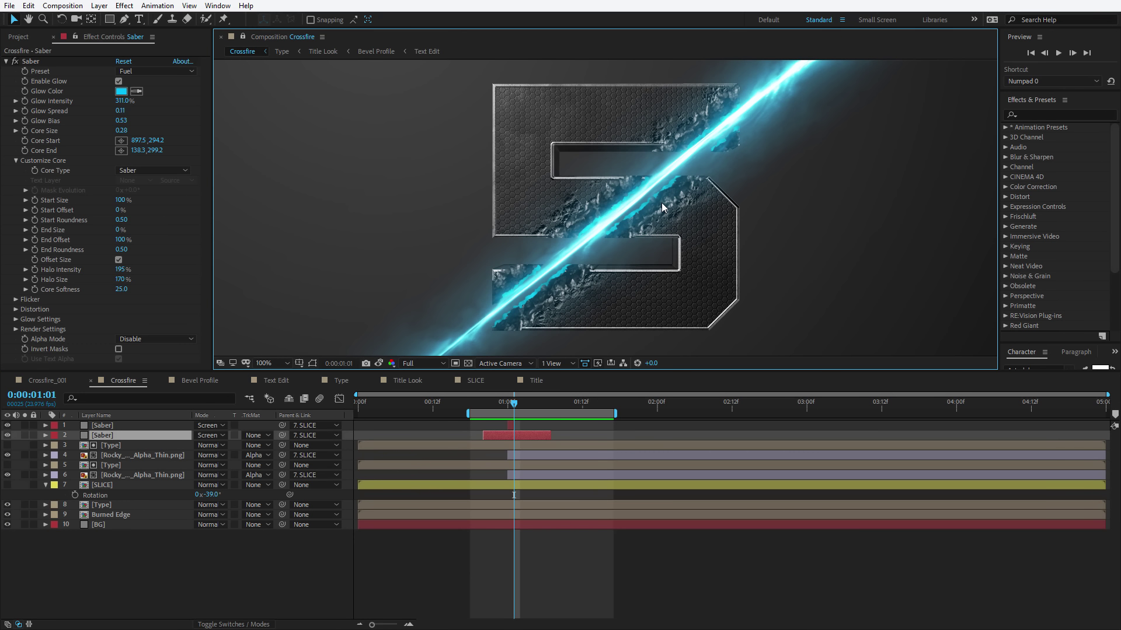
Step: Set the SLICE layer's Rotation to 0° so the cut runs horizontally
left_click(155, 562)
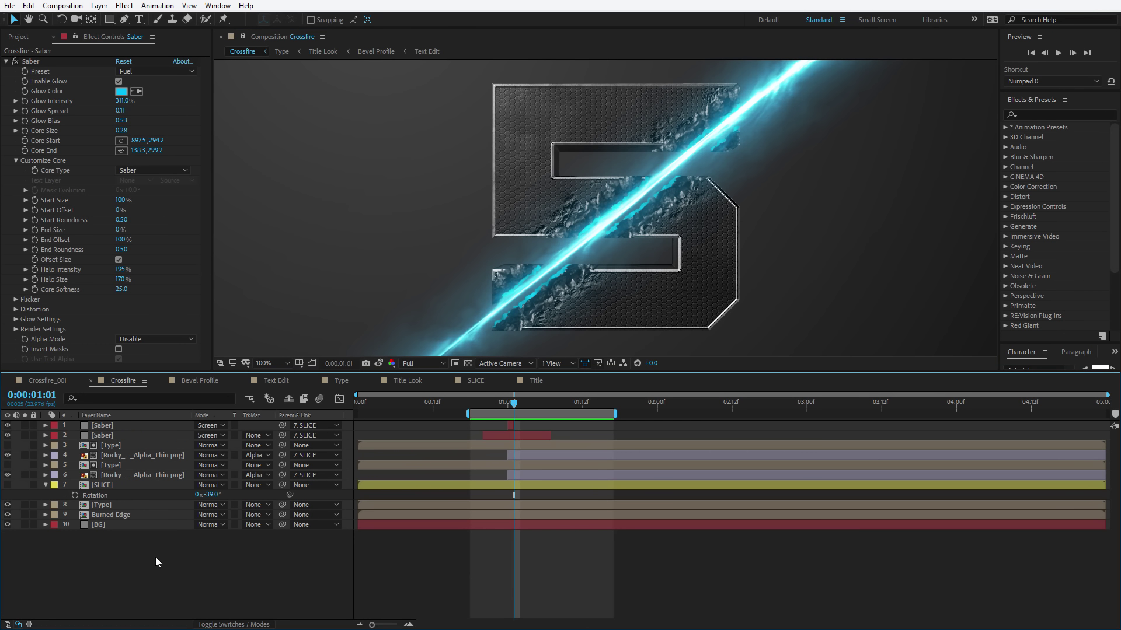
left_click(106, 485)
left_click(212, 495)
type("0")
key("Return")
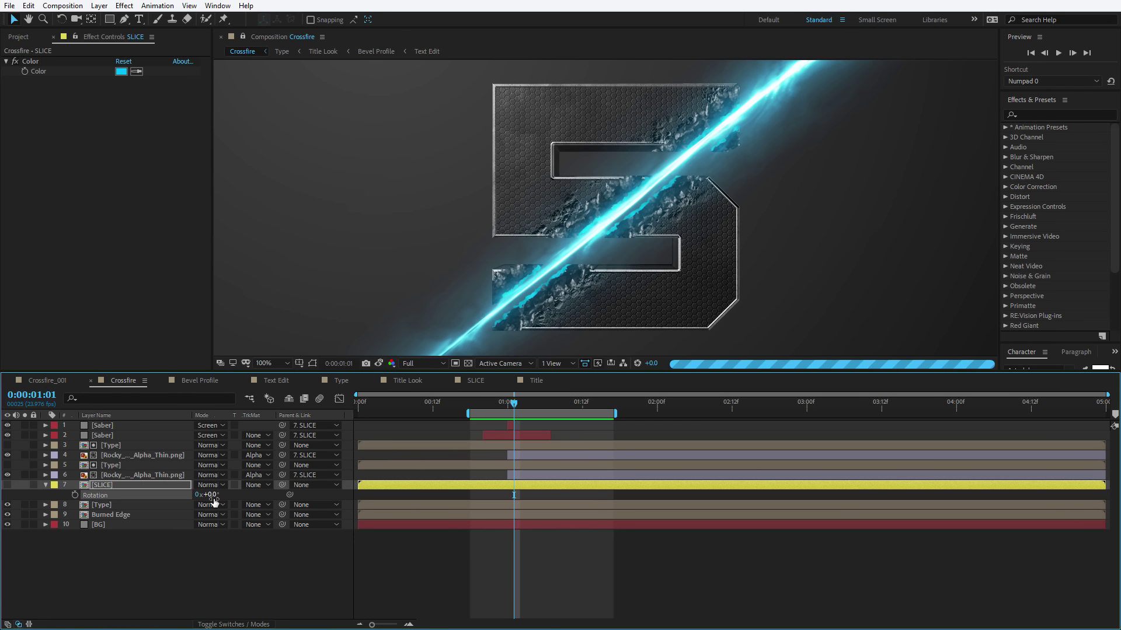
left_click(115, 571)
Step: Solo the Type layer below SLICE and go to frame 0:00:01:02
left_click(106, 506)
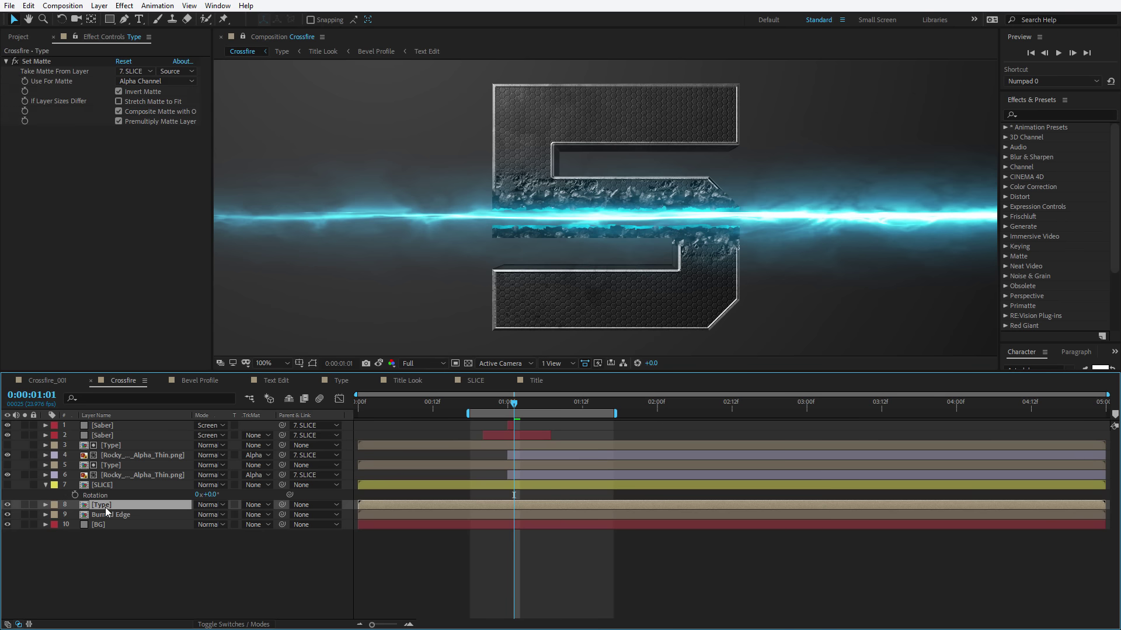
left_click(25, 505)
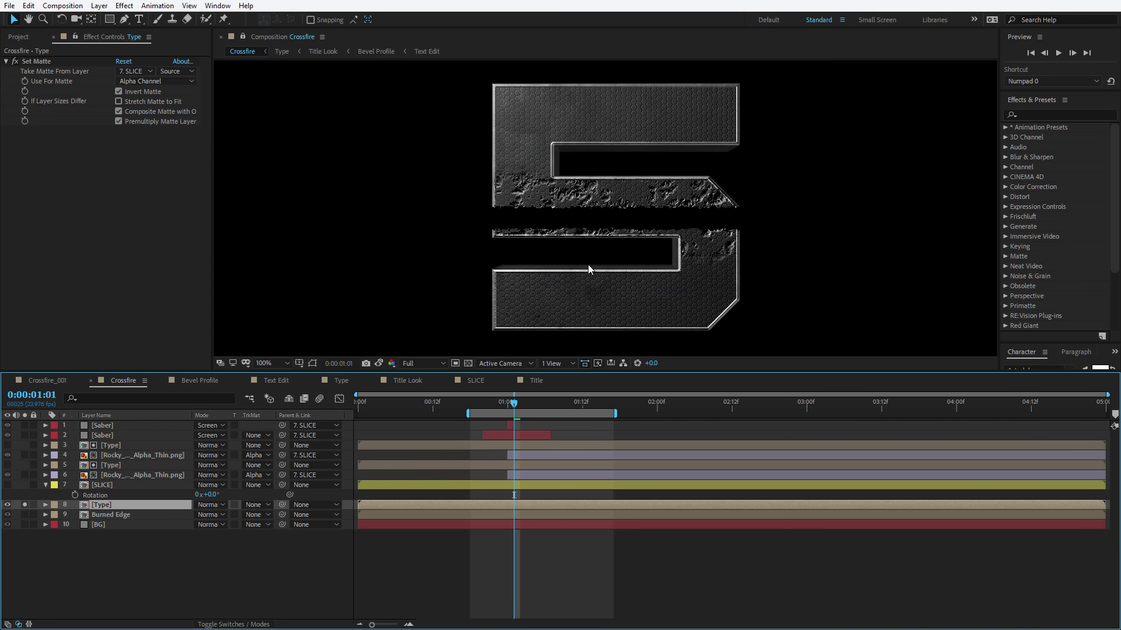
left_click(523, 408)
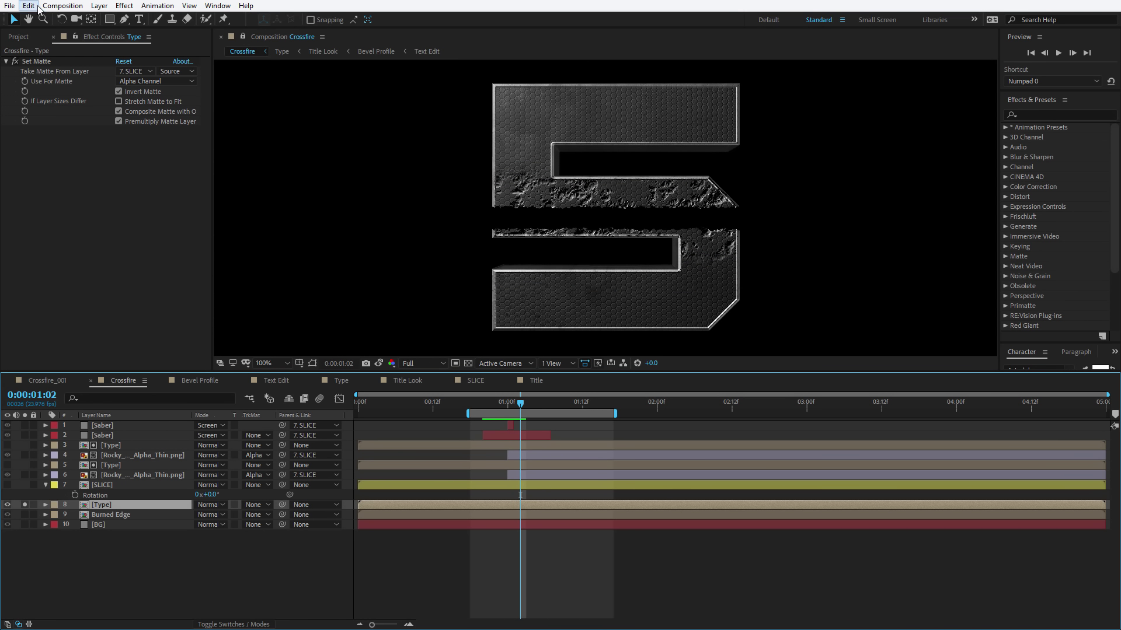
Step: Duplicate the soloed Type layer and rename the copy Particle FX
left_click(29, 6)
left_click(57, 156)
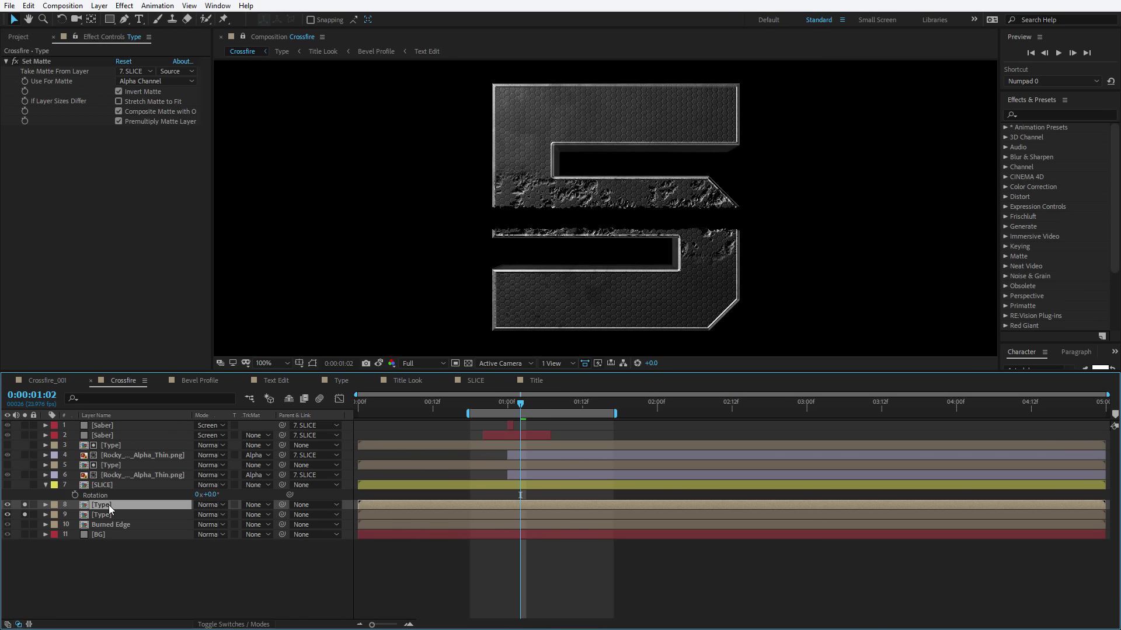
key("Return")
type("Particle FX")
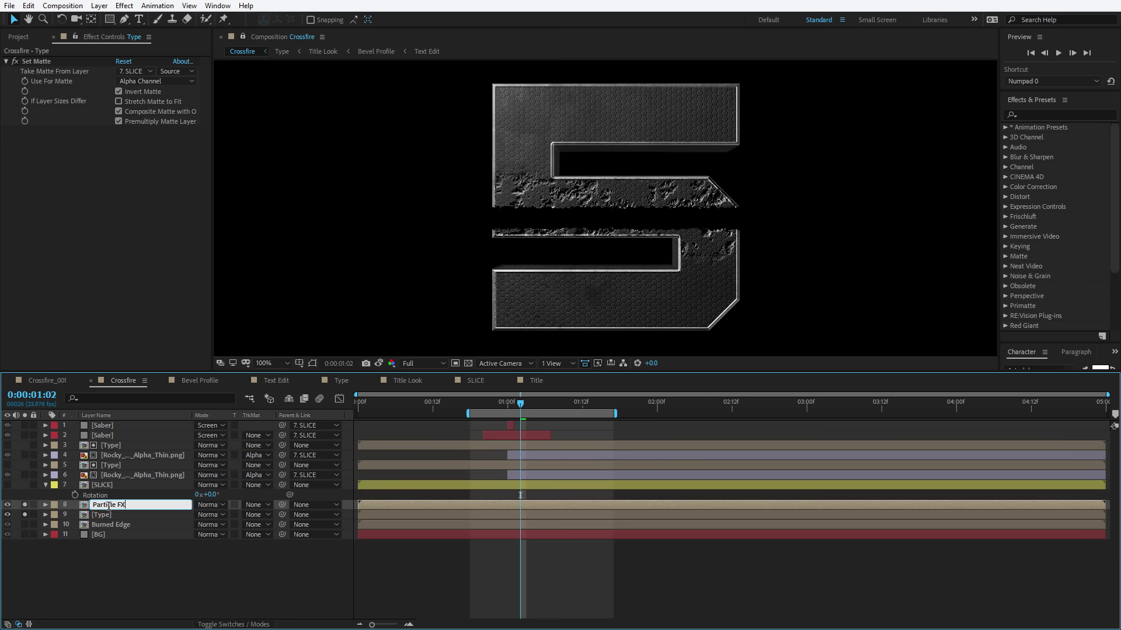
key("Return")
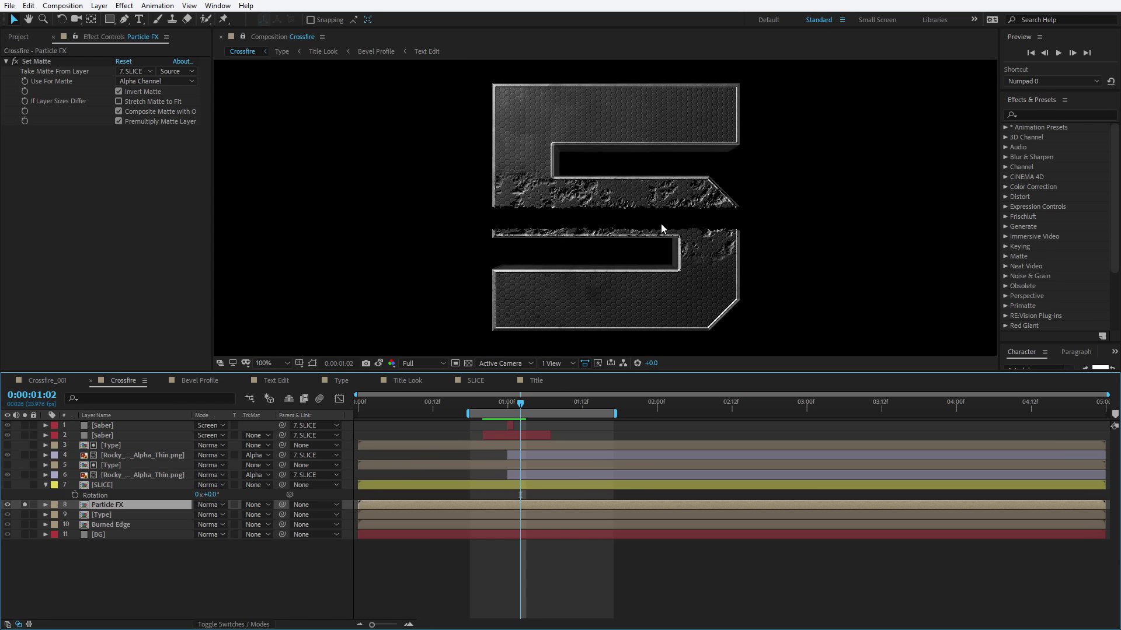
Step: Turn off Invert Matte in the Set Matte effect of Particle FX and go to frame 0:00:01:01
left_click(118, 92)
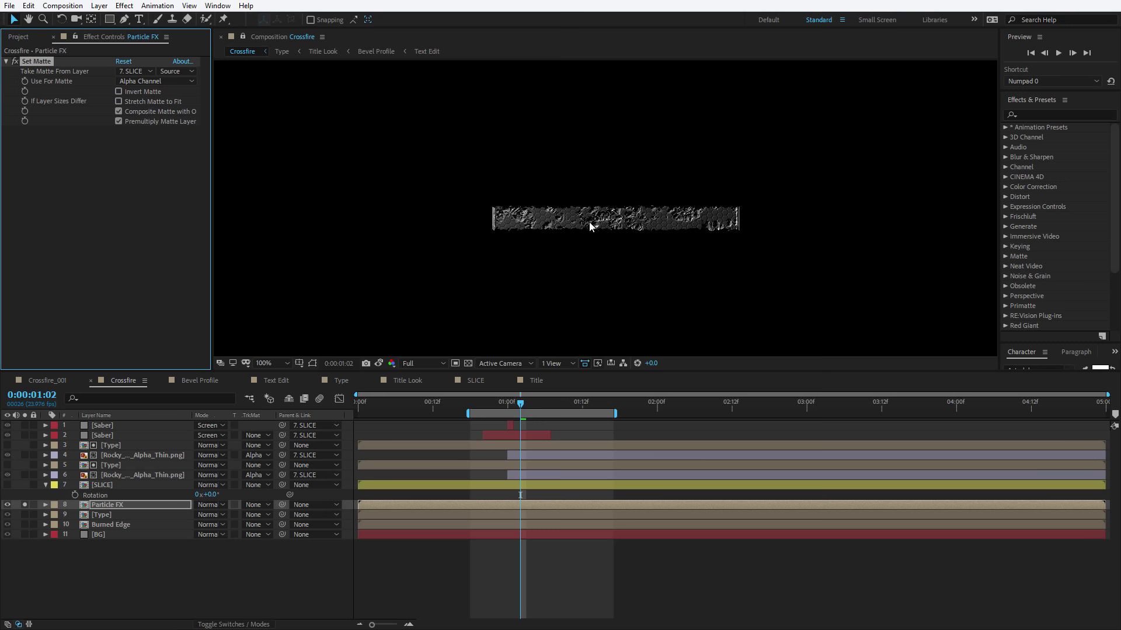
mouse_move(527, 402)
left_mouse_down()
mouse_move(503, 407)
mouse_move(514, 406)
left_mouse_up()
Step: Find the CC Pixel Polly effect and apply it to the Particle FX layer
left_click(146, 506)
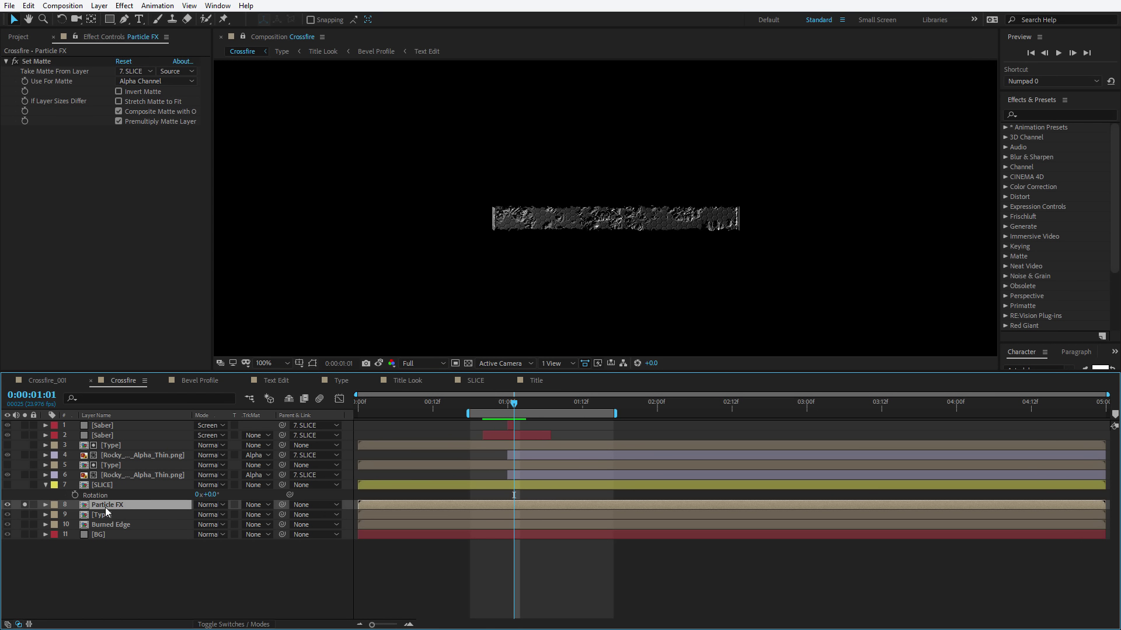
left_click(1027, 115)
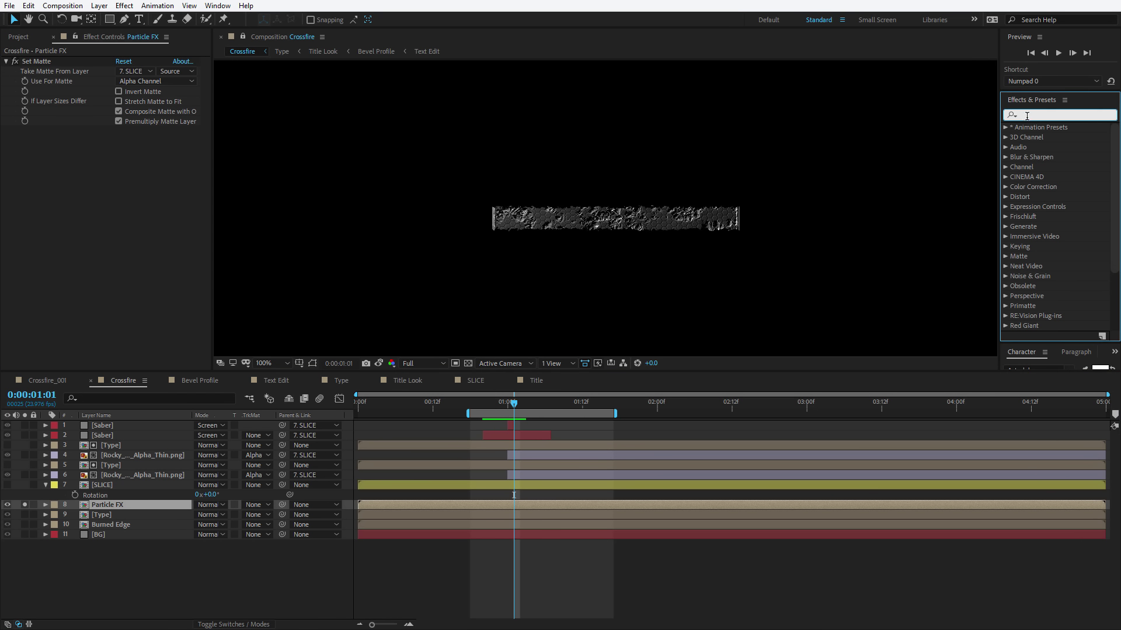
type("pixel")
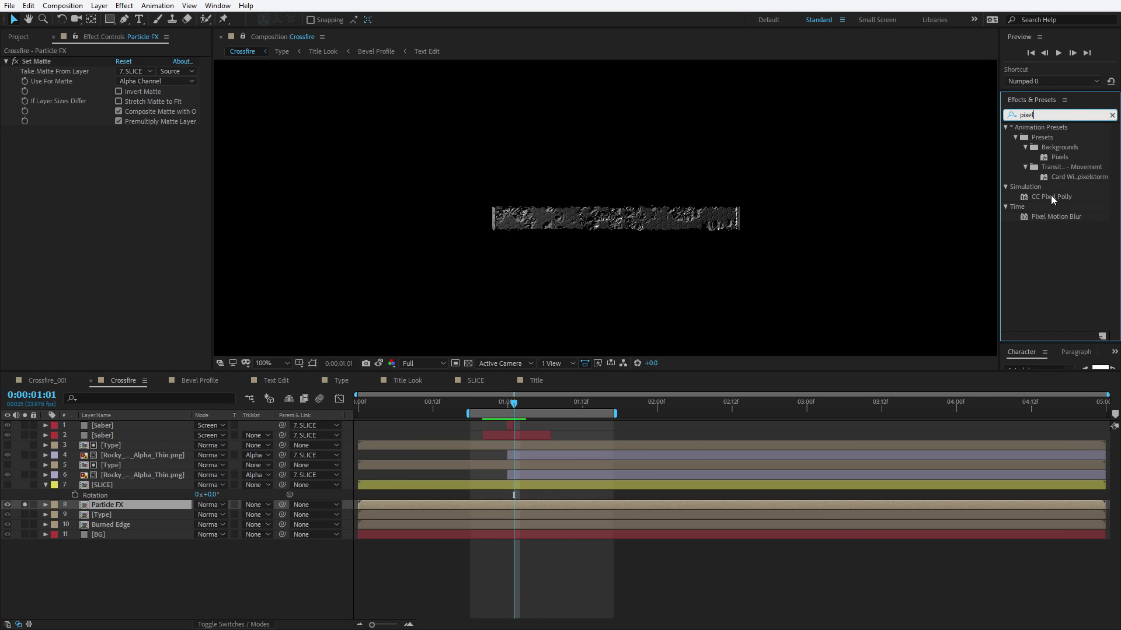
left_click_drag(1051, 197, 100, 505)
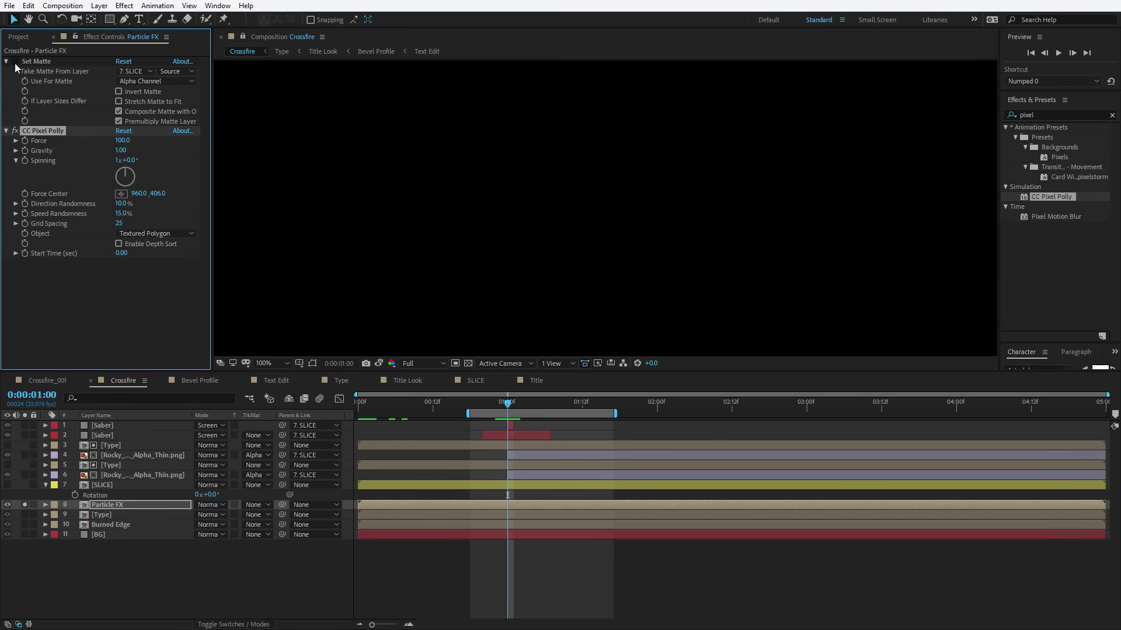
Step: Set the CC Pixel Polly Start Time to 0.93 seconds at frame 0:00:01:00 and re-enable the Set Matte effect
left_click(391, 416)
mouse_move(390, 418)
left_mouse_down()
mouse_move(363, 424)
mouse_move(402, 426)
mouse_move(356, 428)
mouse_move(423, 432)
mouse_move(370, 433)
mouse_move(389, 439)
left_mouse_up()
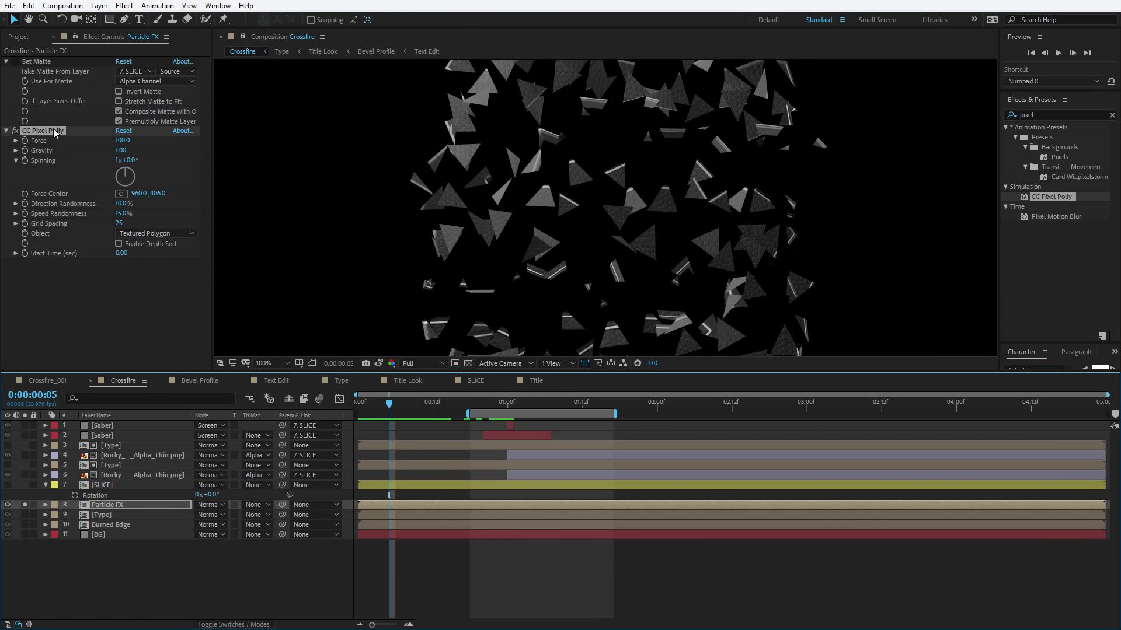
left_click(50, 254)
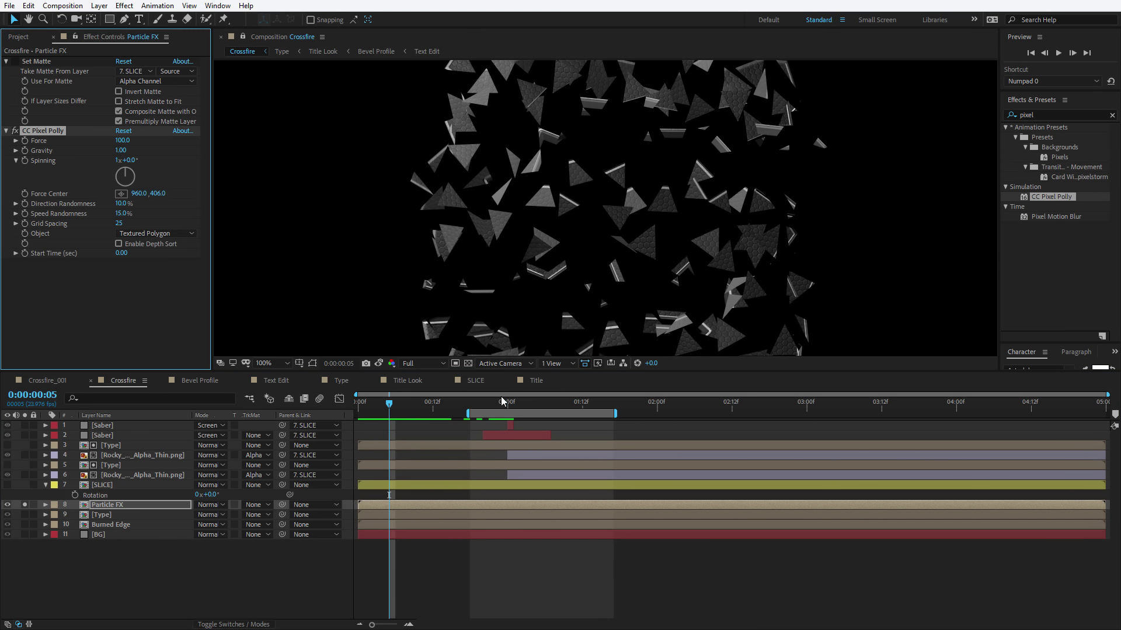
left_click_drag(505, 401, 507, 409)
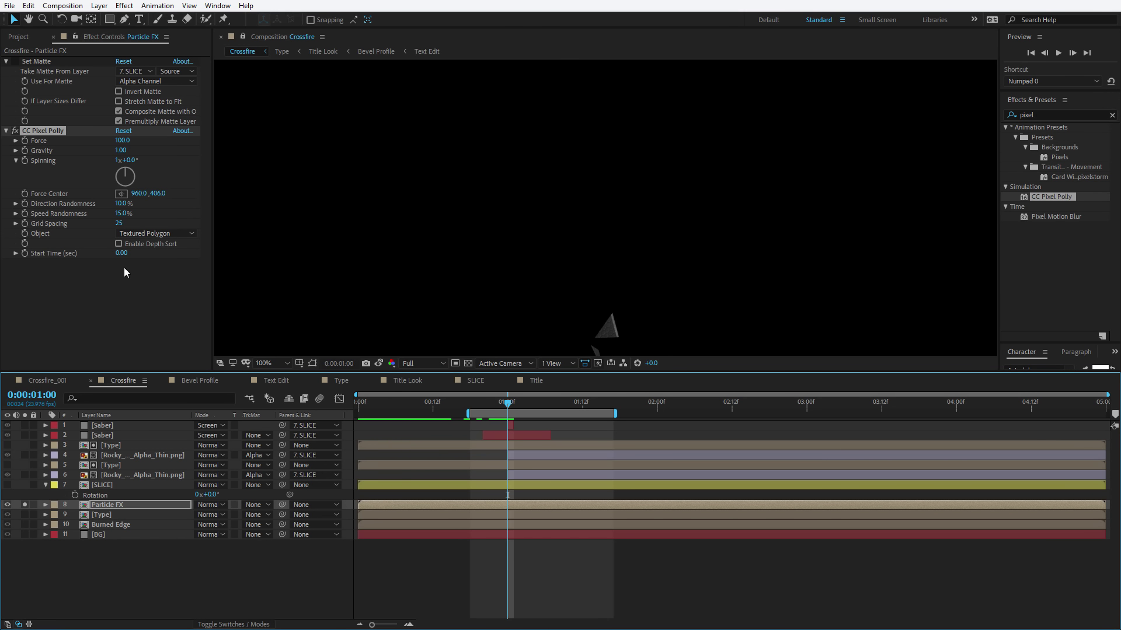
left_click_drag(121, 253, 173, 254)
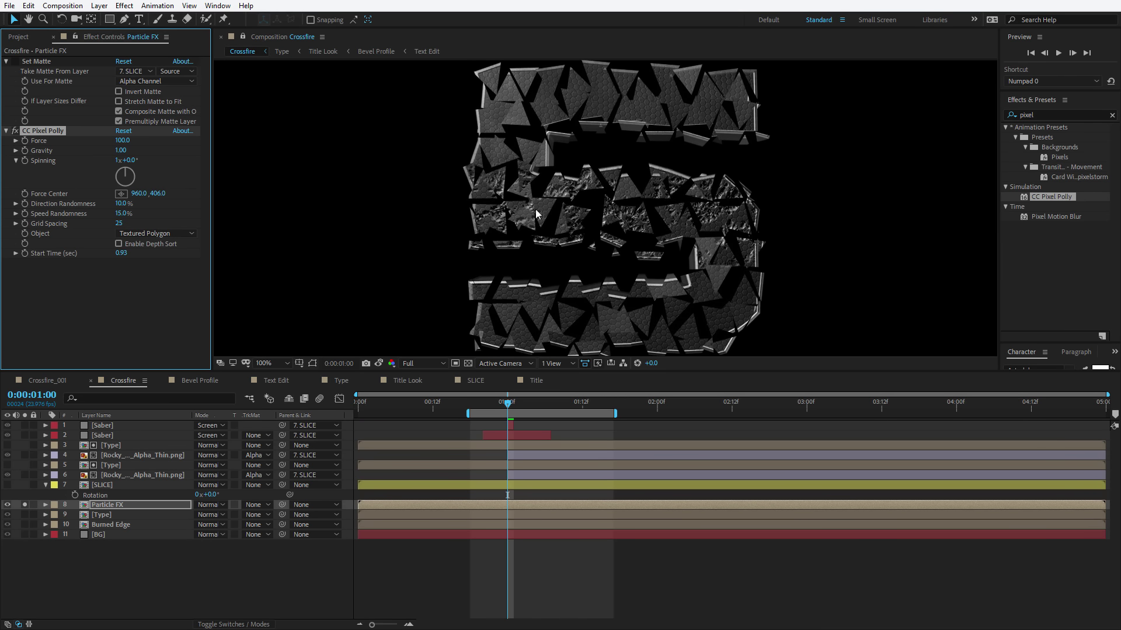
left_click(16, 61)
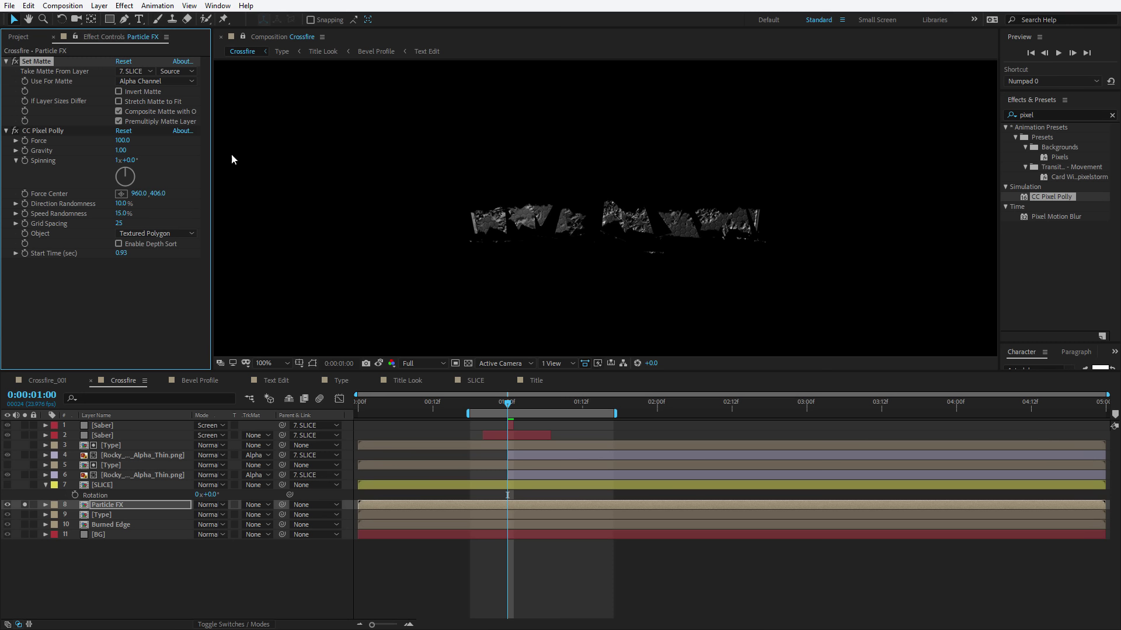
Step: Set the CC Pixel Polly Grid Spacing to 12 and step through the adjacent frames to check the shards
left_click(119, 225)
type("12")
key("Return")
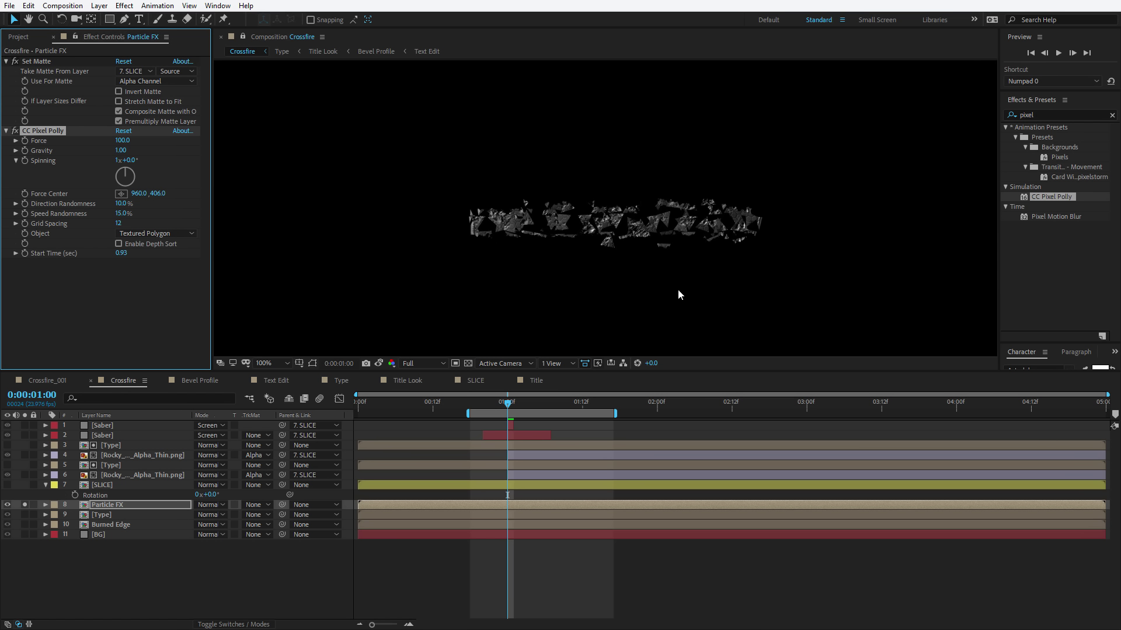
key("period")
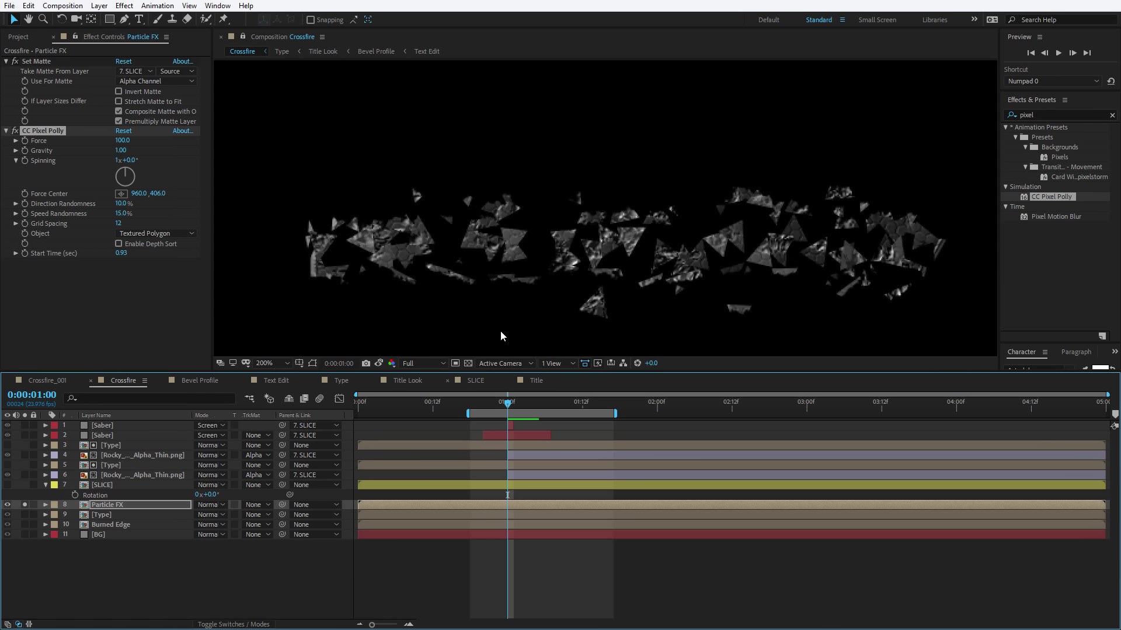
key("comma")
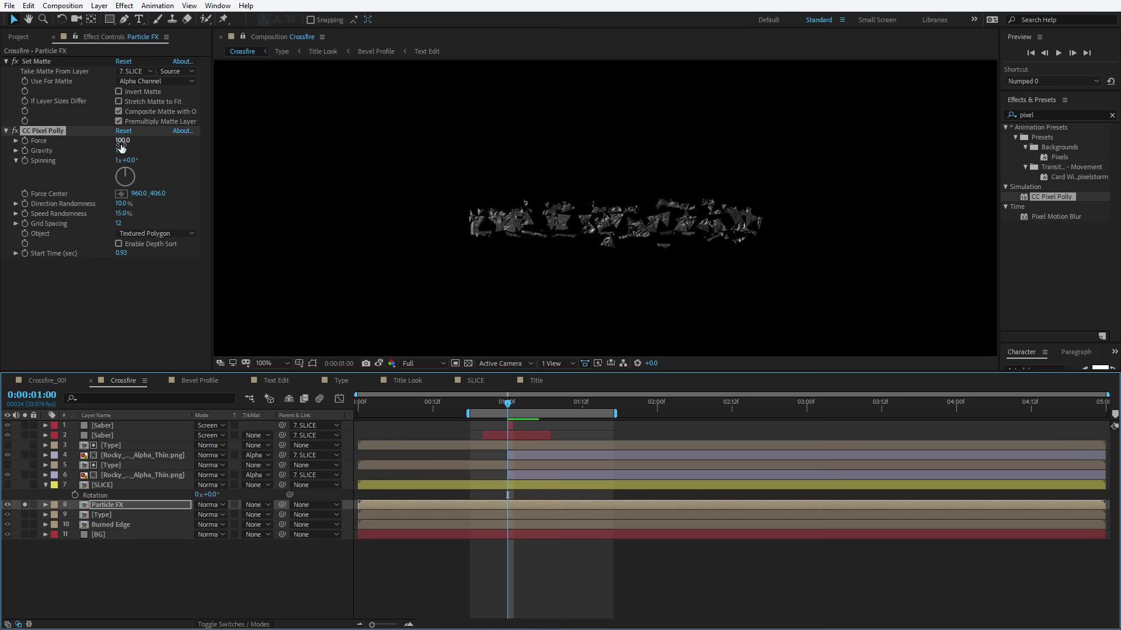
Step: Raise the CC Pixel Polly Direction Randomness to 27% and Force to 121, and scrub ahead to check the explosion
left_click_drag(124, 203, 134, 204)
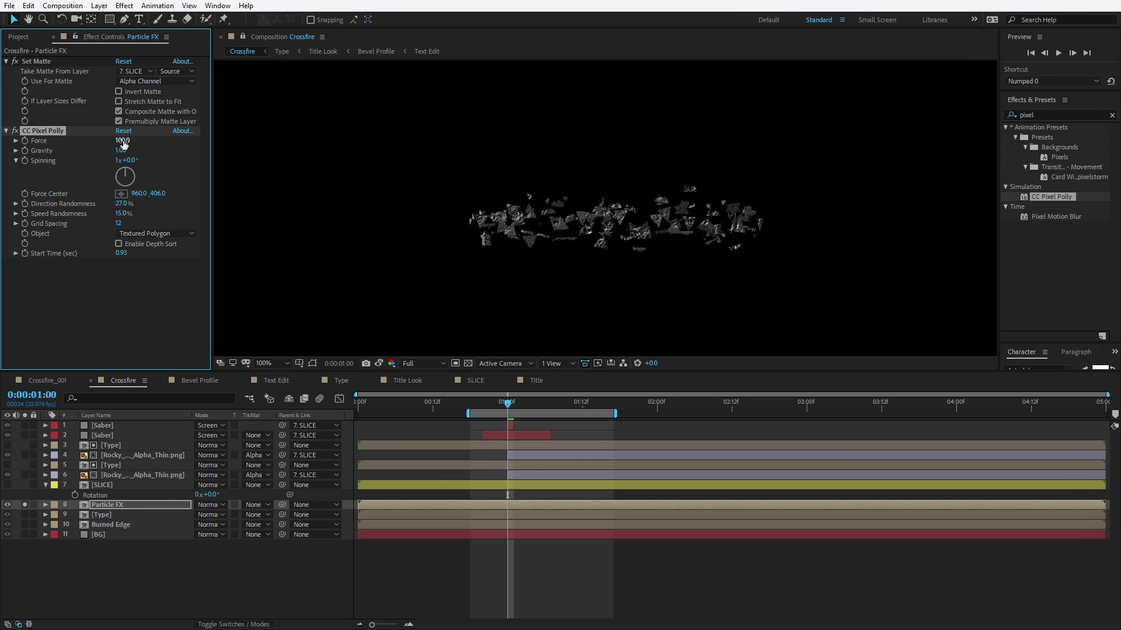
left_click_drag(123, 141, 136, 140)
left_click_drag(515, 404, 540, 409)
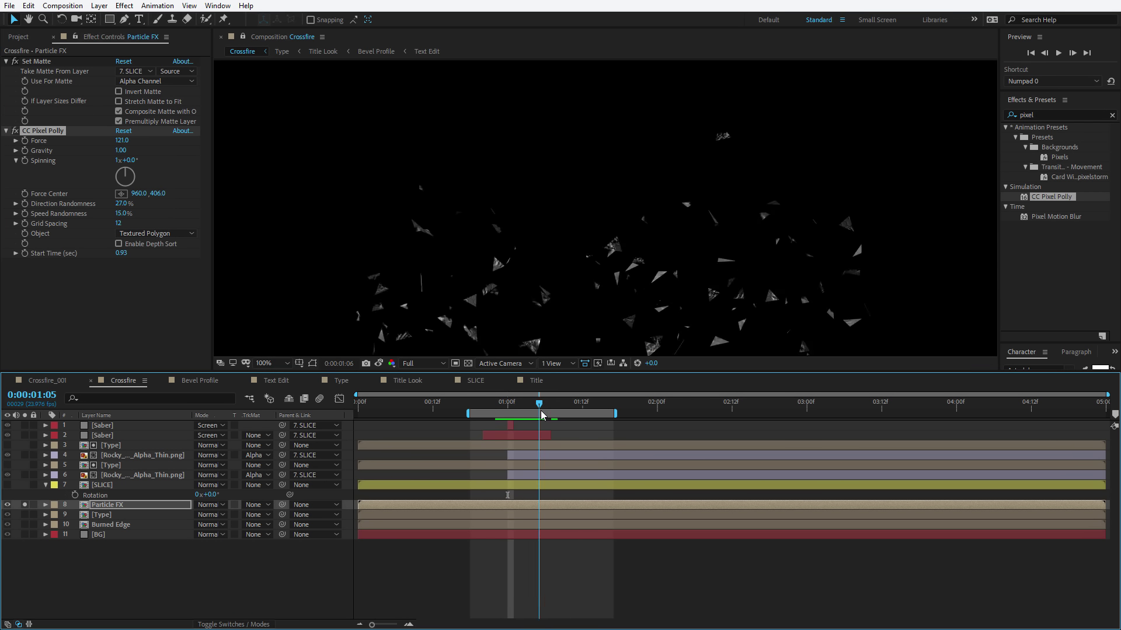
Step: Unsolo the Particle FX layer, move it directly below the two Saber layers and scrub through the burst
left_click(25, 505)
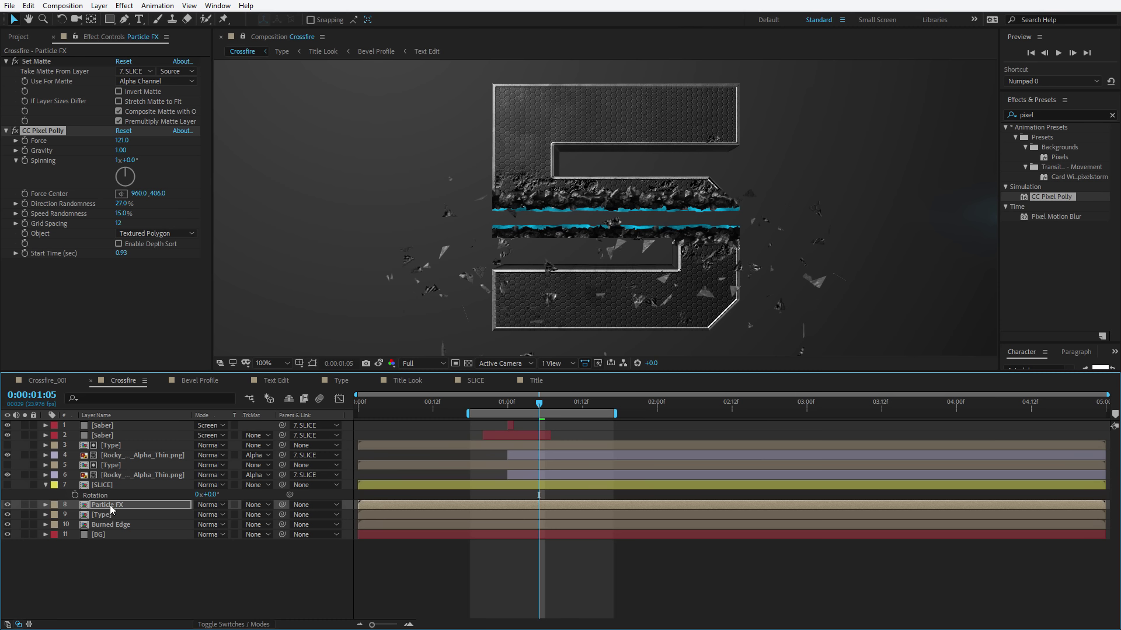
left_click(89, 504)
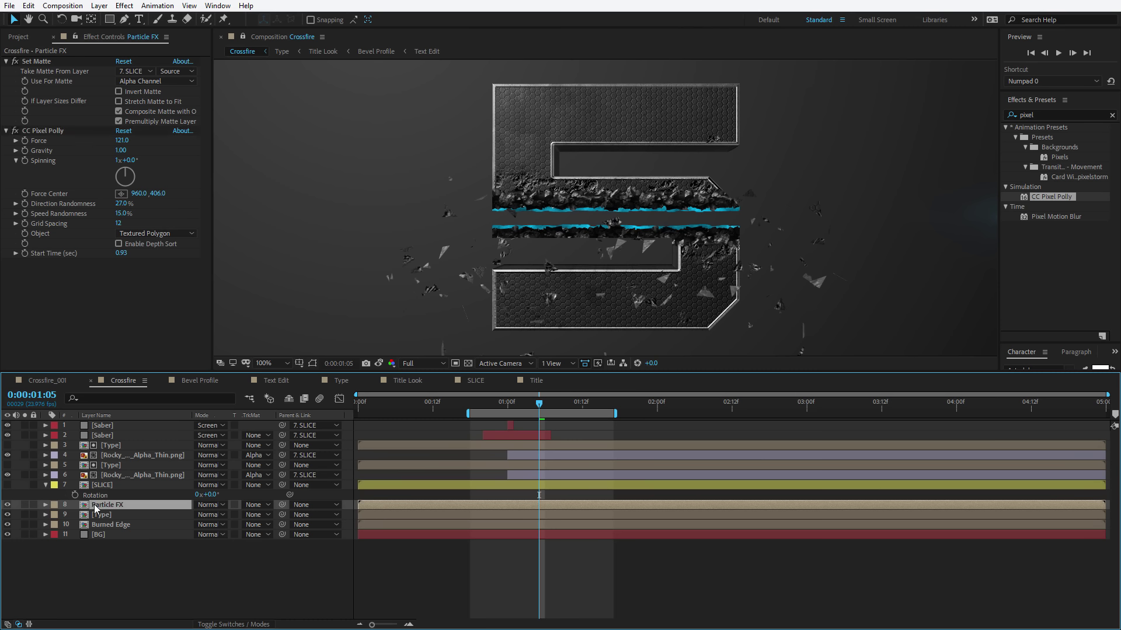
left_click_drag(94, 505, 103, 442)
mouse_move(524, 405)
left_mouse_down()
mouse_move(490, 405)
mouse_move(533, 405)
mouse_move(517, 401)
left_mouse_up()
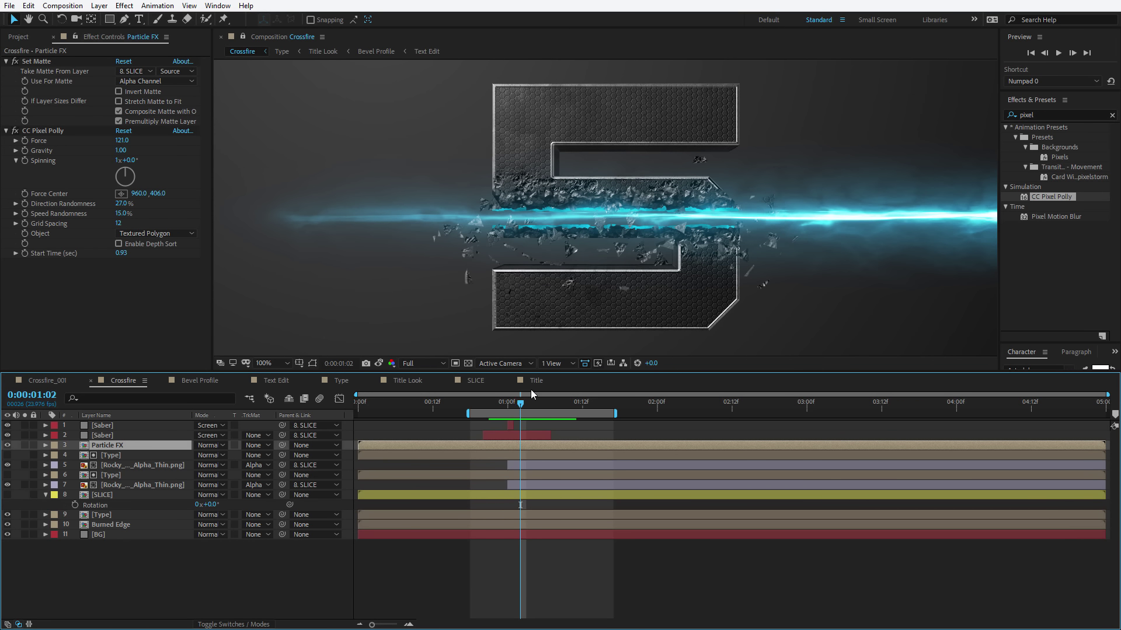
left_click_drag(519, 404, 526, 405)
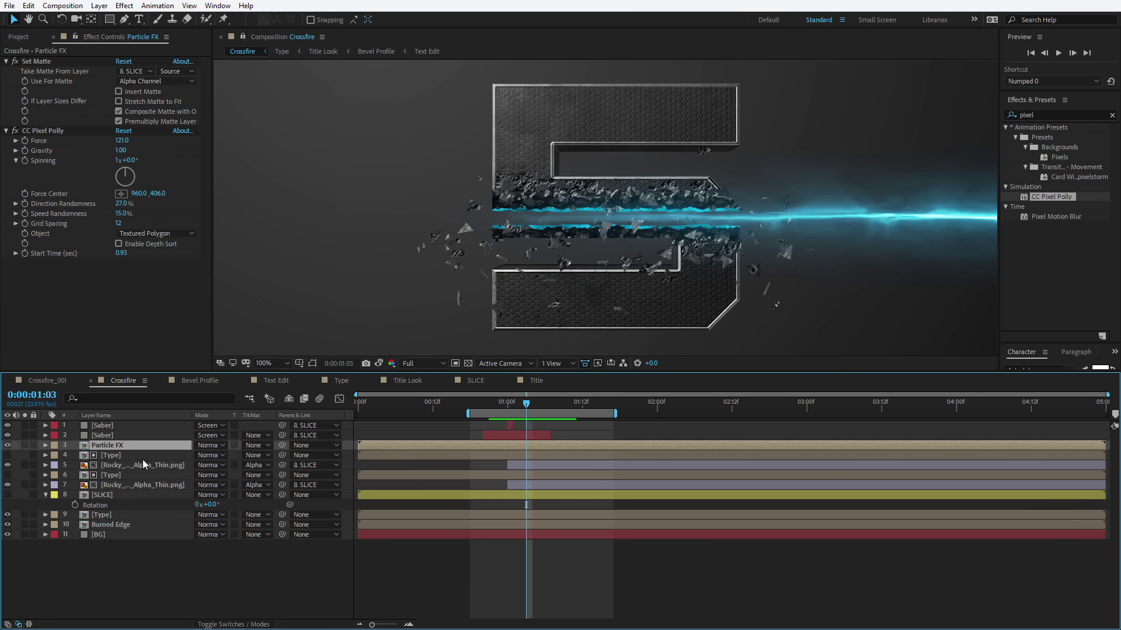
Step: Change the Particle FX layer's label color to Pink and advance to frame 0:00:01:04
left_click(54, 445)
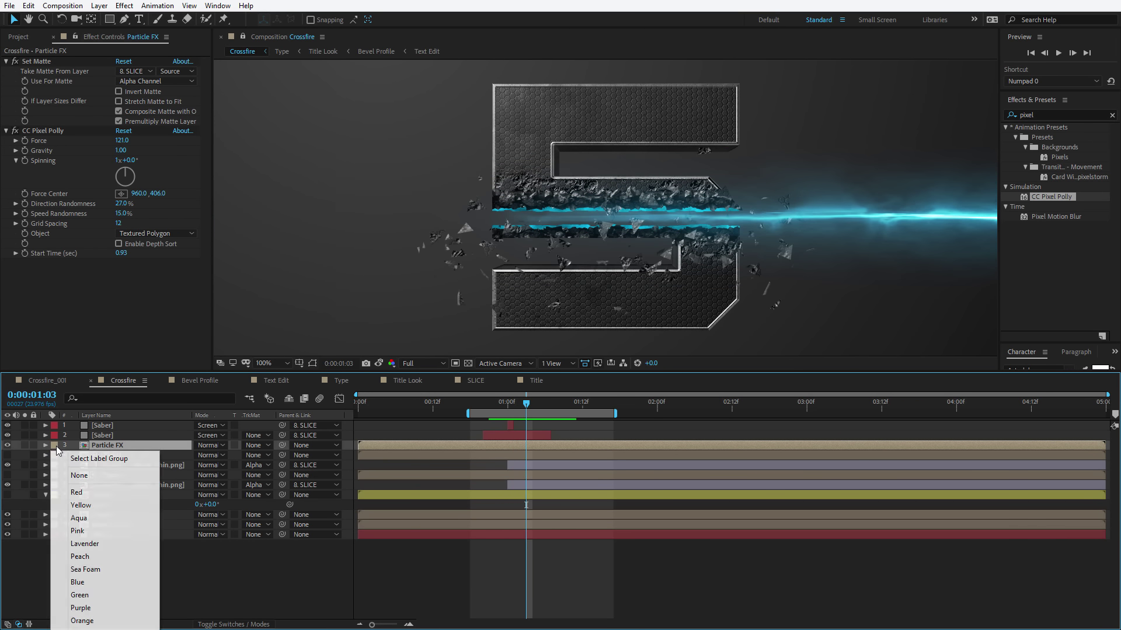
left_click(88, 532)
left_click_drag(526, 404, 532, 405)
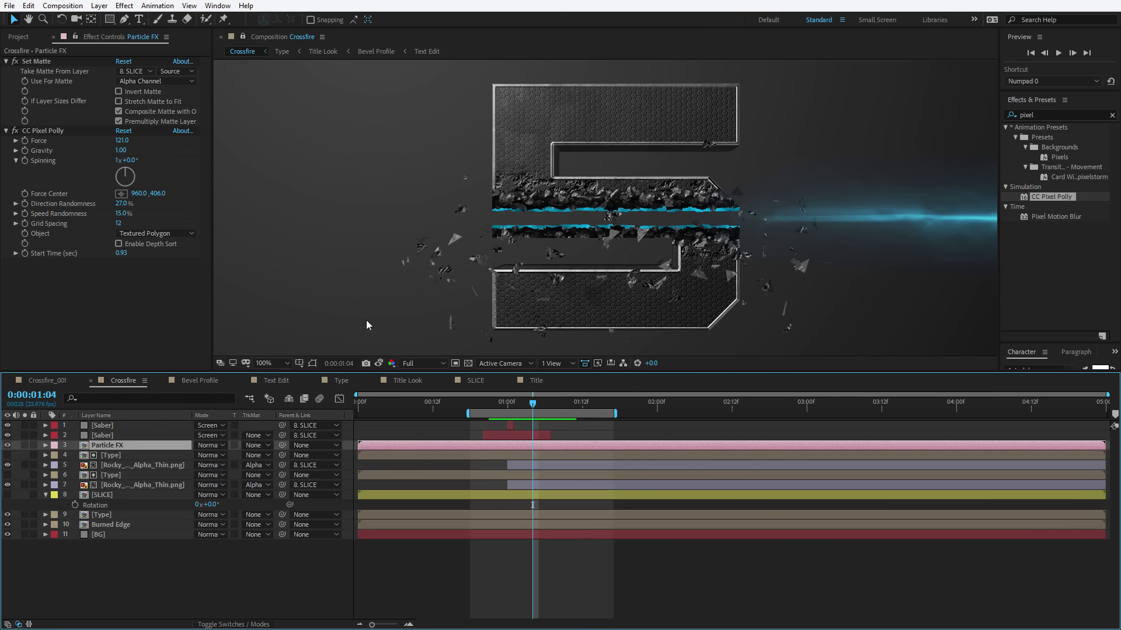
Step: Move the CC Pixel Polly Force Center beside the title to 1370, 406 and scrub ahead to check the shards
left_click(51, 132)
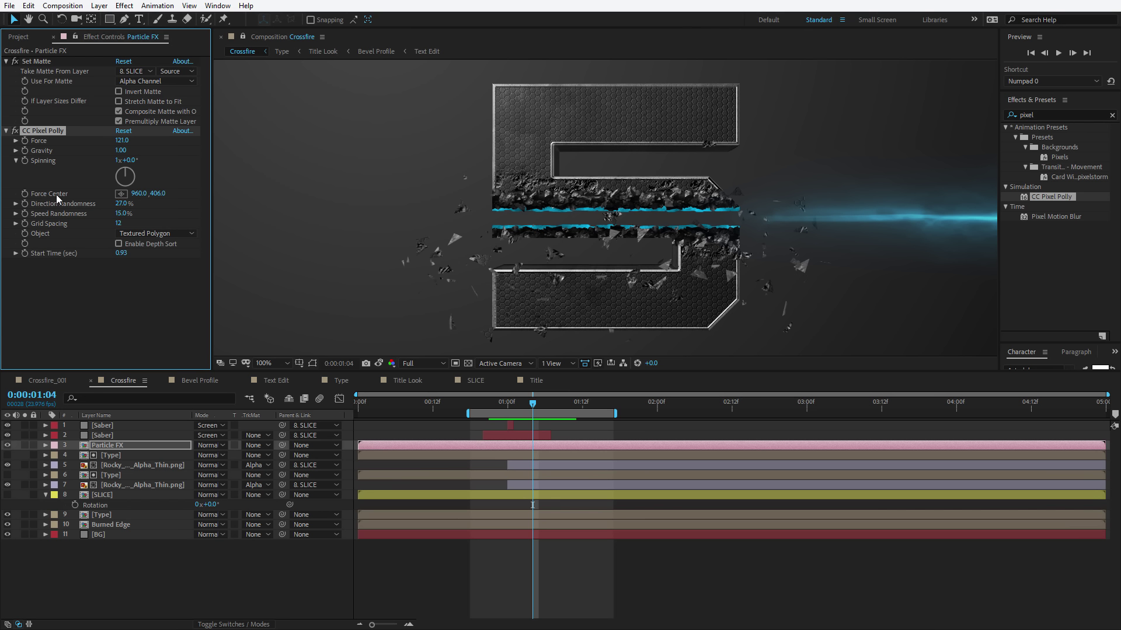
left_click(53, 131)
scroll(576, 243, "down", 1)
left_click_drag(610, 214, 729, 221)
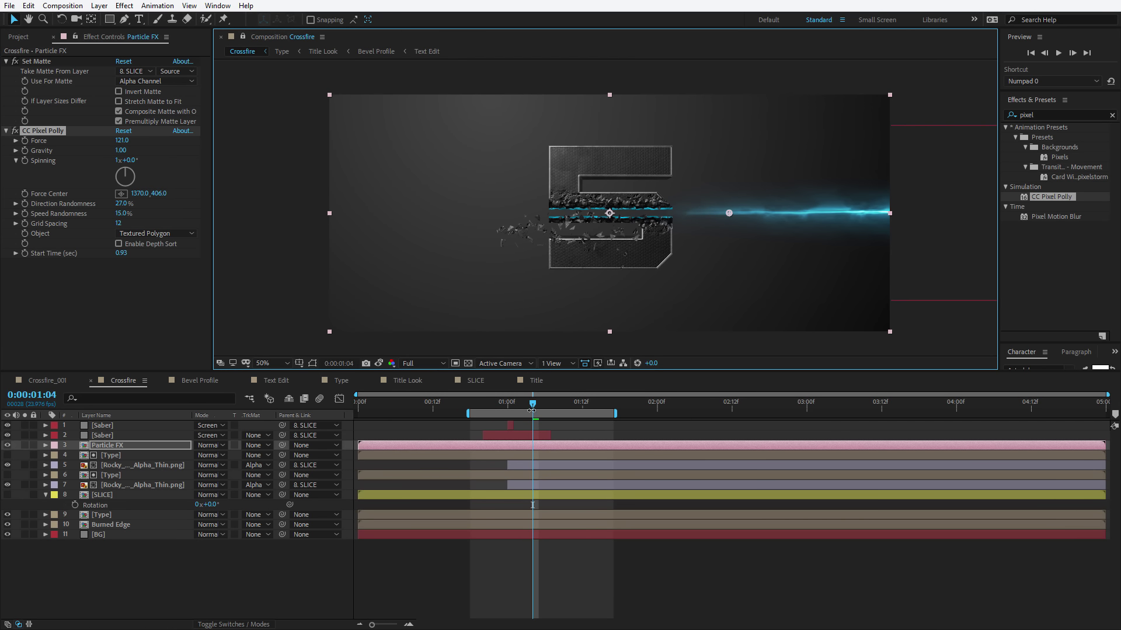
left_click_drag(536, 404, 565, 404)
Step: Move the CC Pixel Polly Force Center beyond the frame's left edge to -298, 394, set Gravity to 0 and scrub the burst
left_click_drag(729, 213, 599, 299)
left_click_drag(560, 407, 551, 408)
left_click_drag(599, 301, 242, 211)
left_click_drag(527, 407, 558, 415)
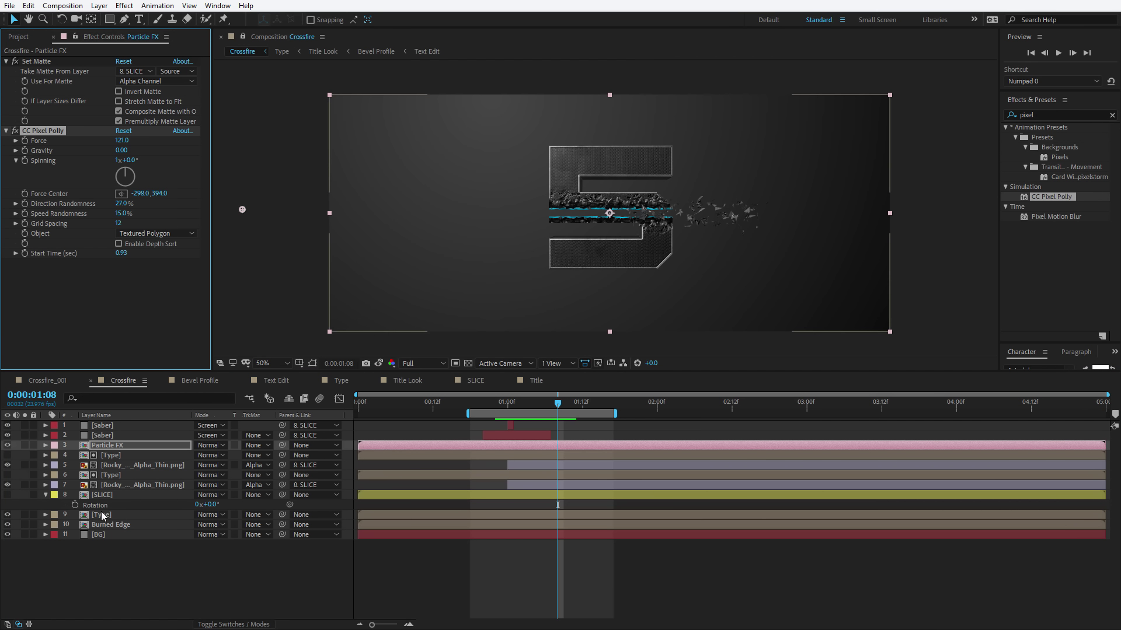
Step: Add a Point Control expression effect to the SLICE layer and place its point outside the frame at -216, 406
left_click(100, 496)
left_click(124, 5)
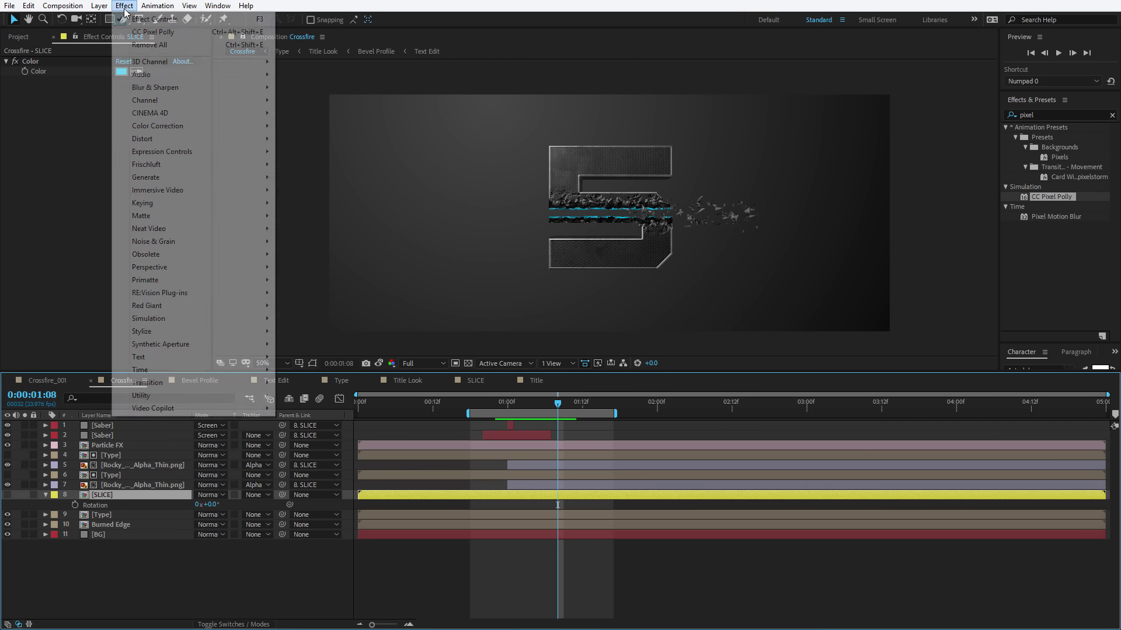
mouse_move(197, 153)
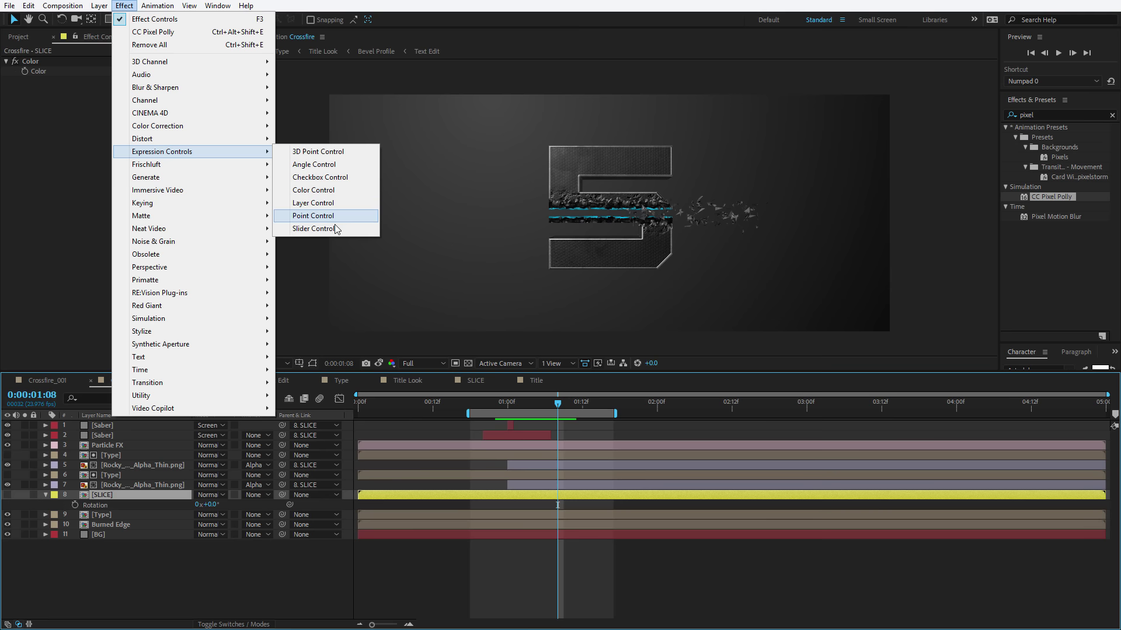
left_click(313, 217)
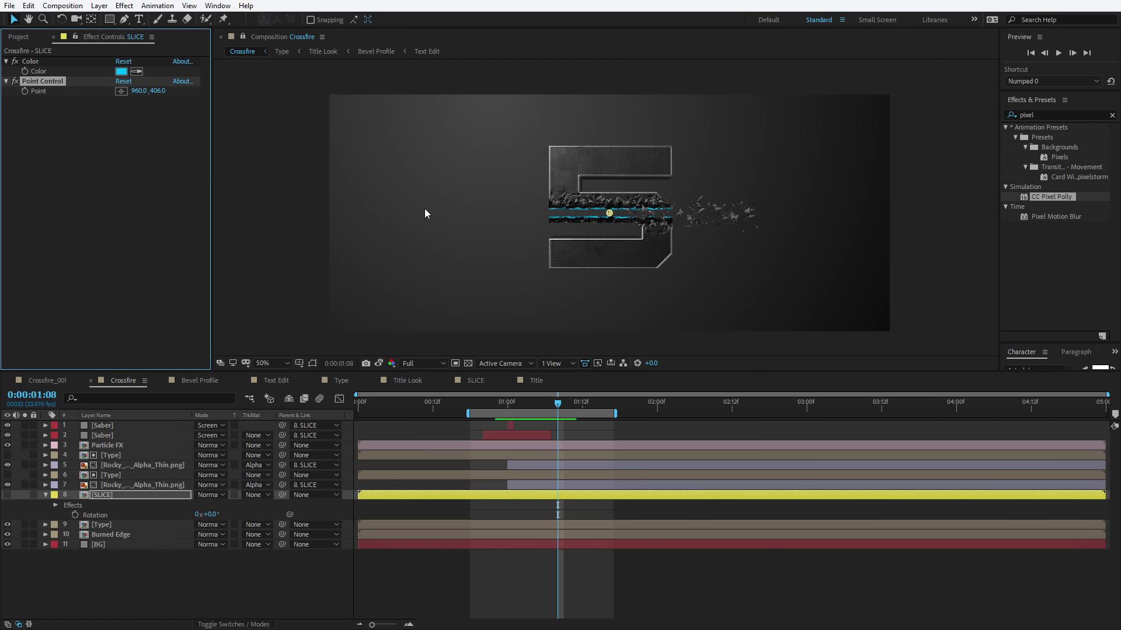
left_click_drag(609, 213, 275, 213)
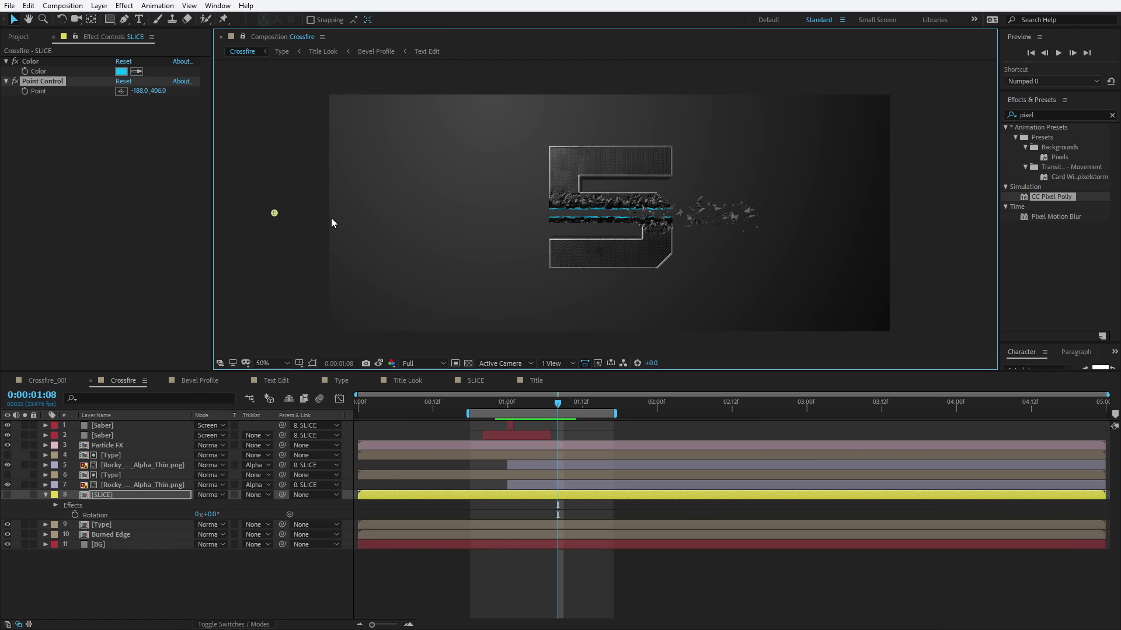
left_click_drag(141, 91, 125, 91)
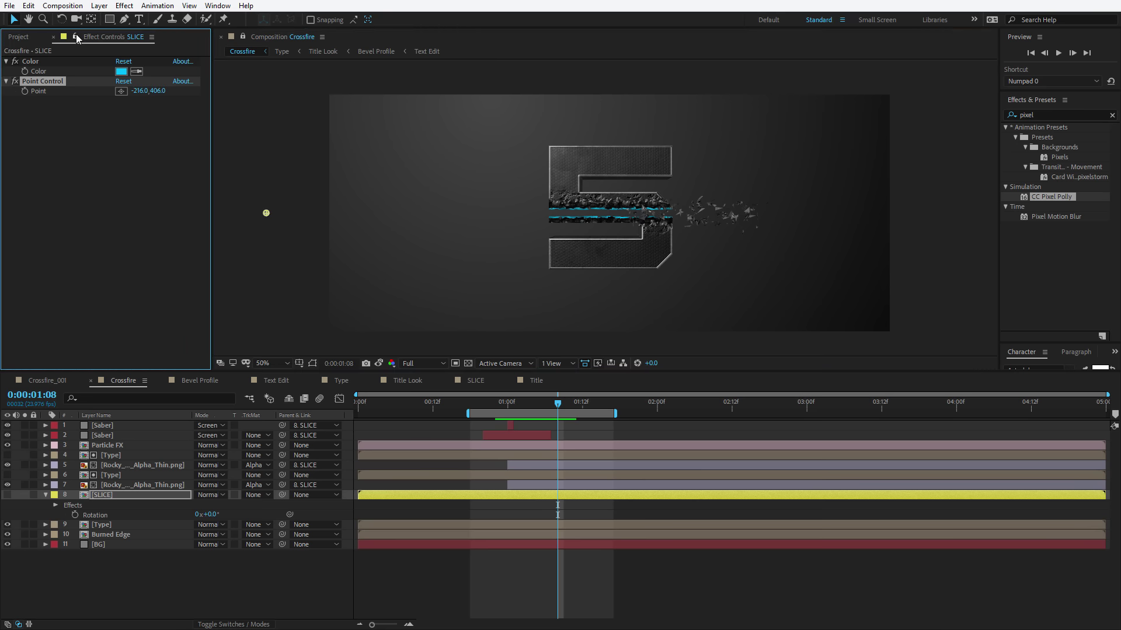
Step: Keep the SLICE effect controls locked in view and link the Particle FX layer's CC Pixel Polly Force Center to the Point Control by expression
left_click(109, 446)
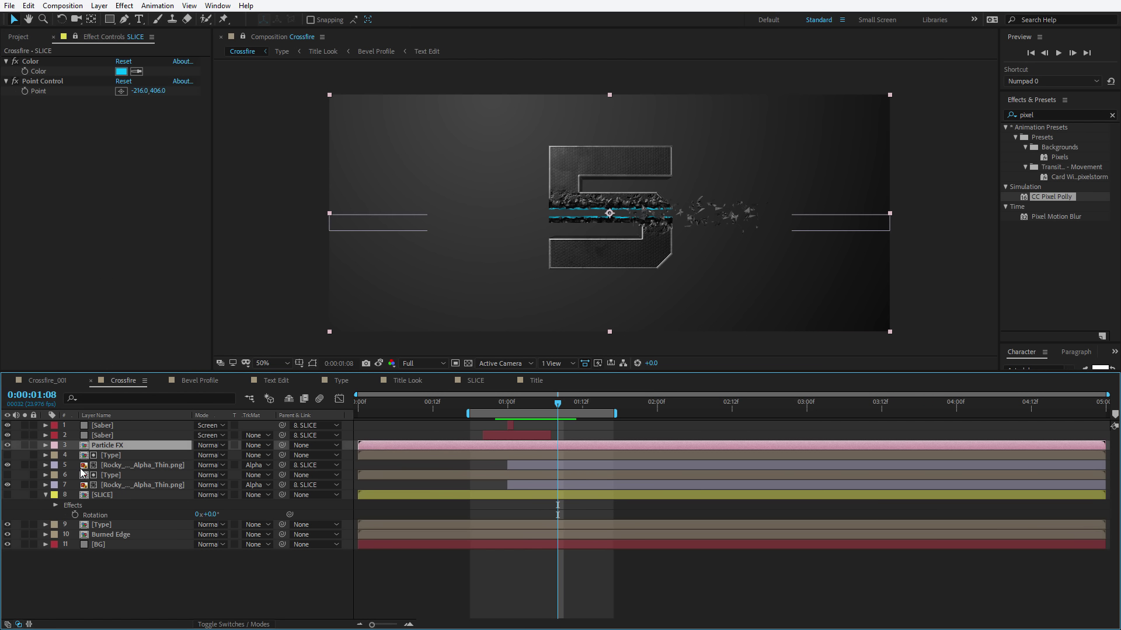
key("e")
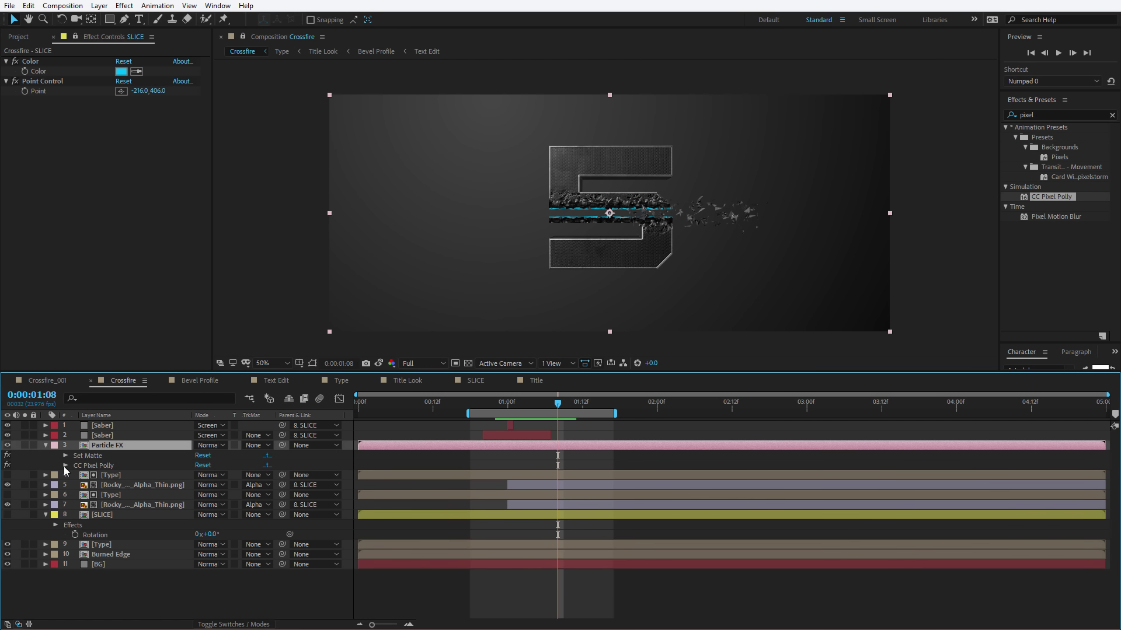
left_click(65, 466)
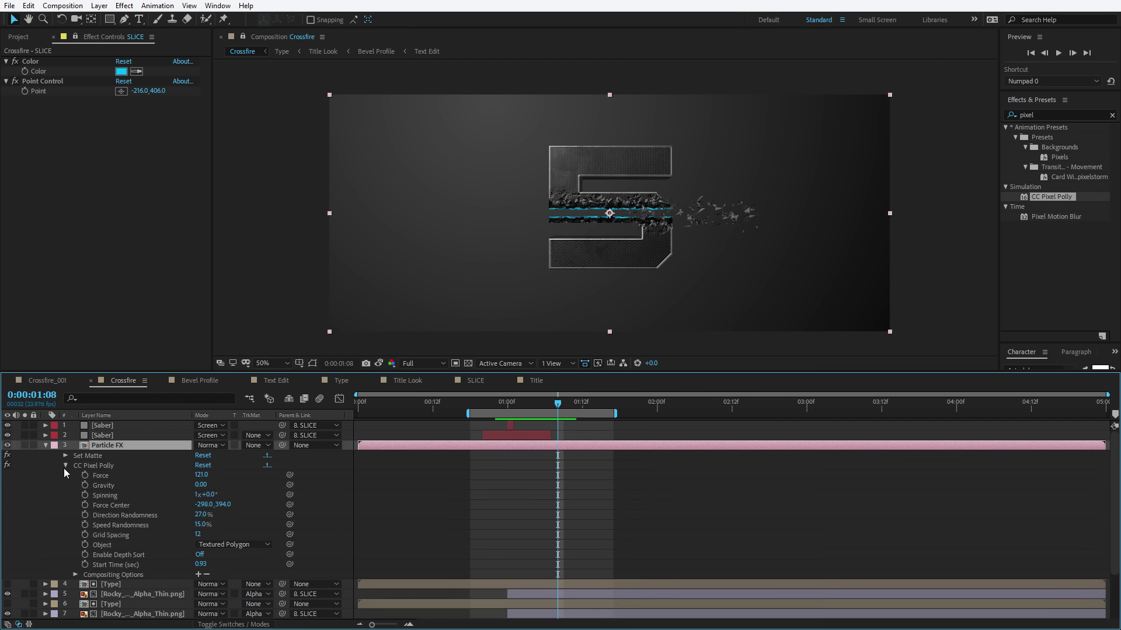
left_click(114, 506)
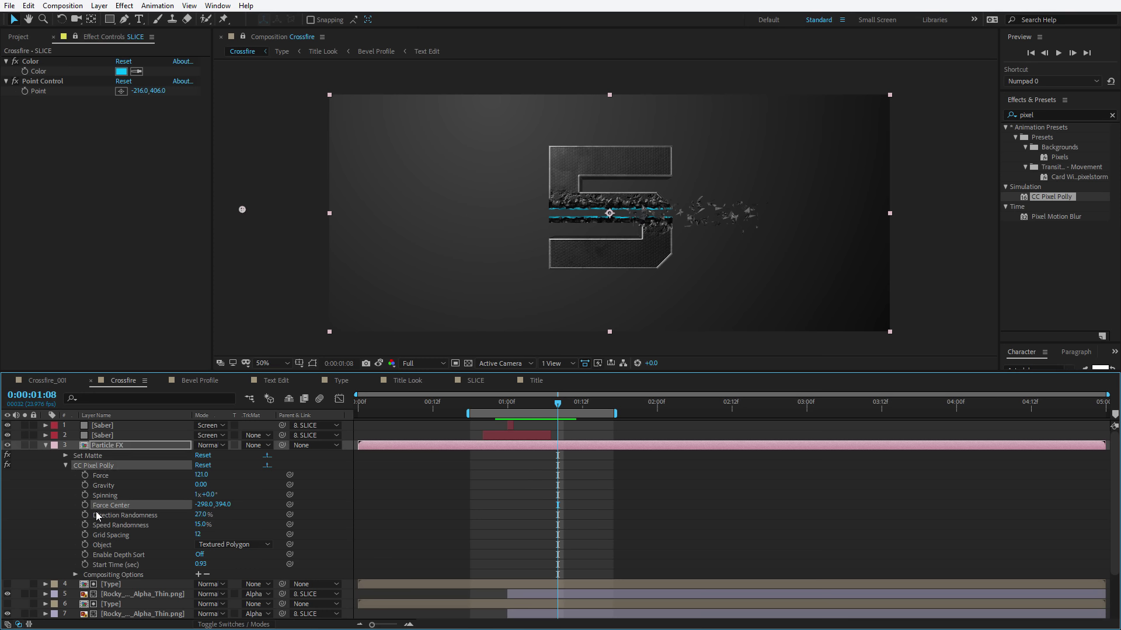
left_click(85, 506, "alt")
left_click_drag(227, 515, 44, 91)
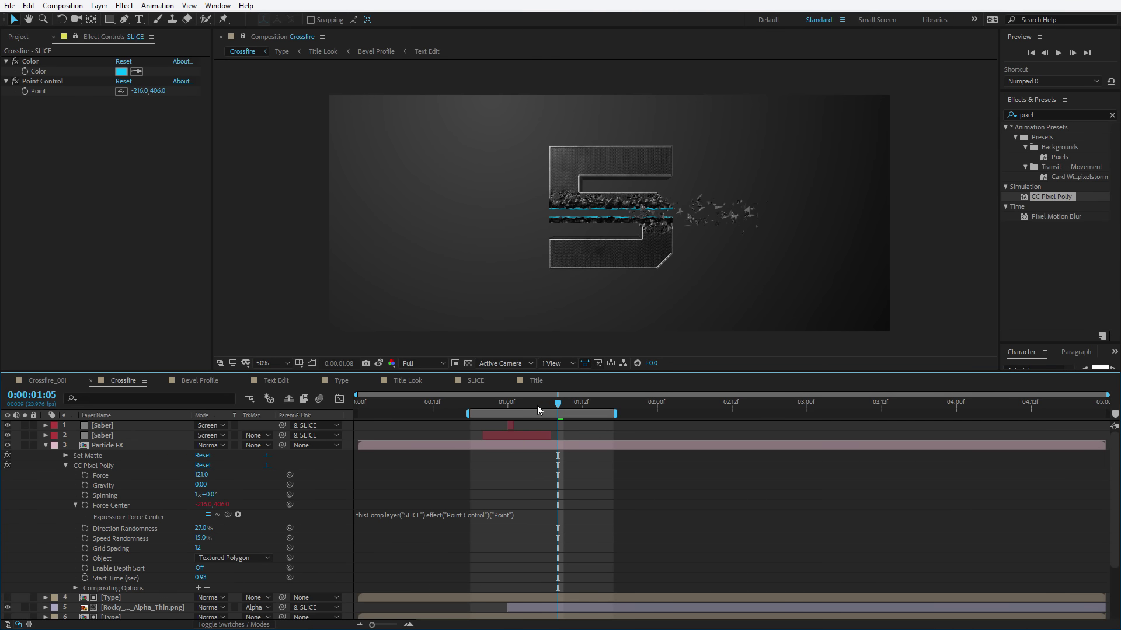
mouse_move(537, 405)
left_mouse_down()
mouse_move(502, 411)
mouse_move(544, 413)
left_mouse_up()
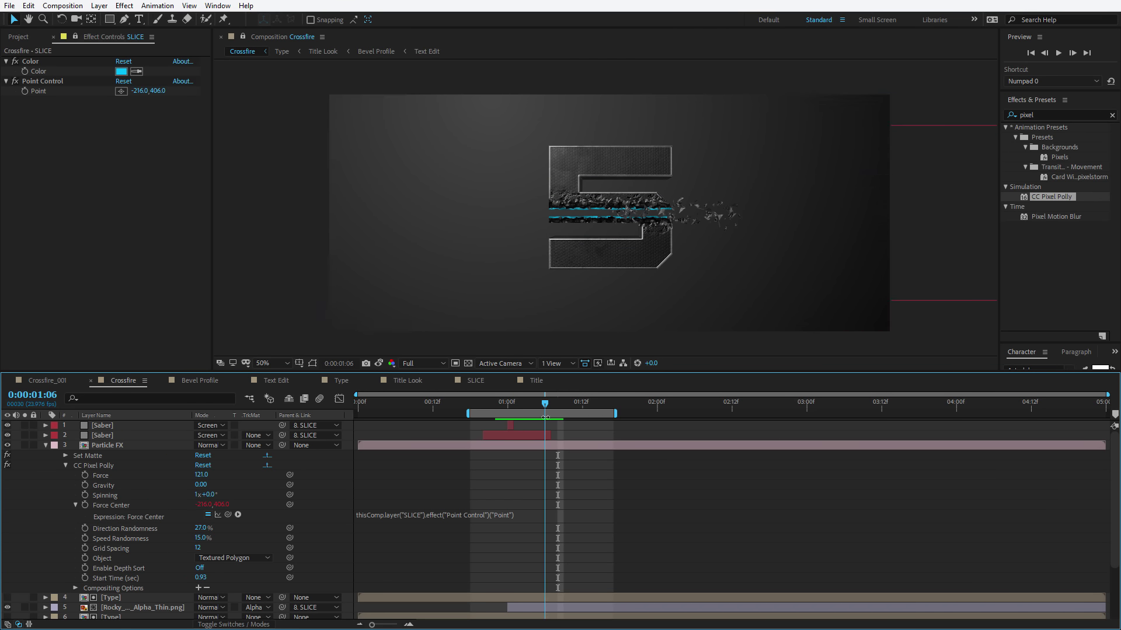
Step: Collapse the Particle FX layer, test-rotate the SLICE layer to 88° at 0:00:01:03 and undo the rotation
left_click(45, 446)
left_click(525, 408)
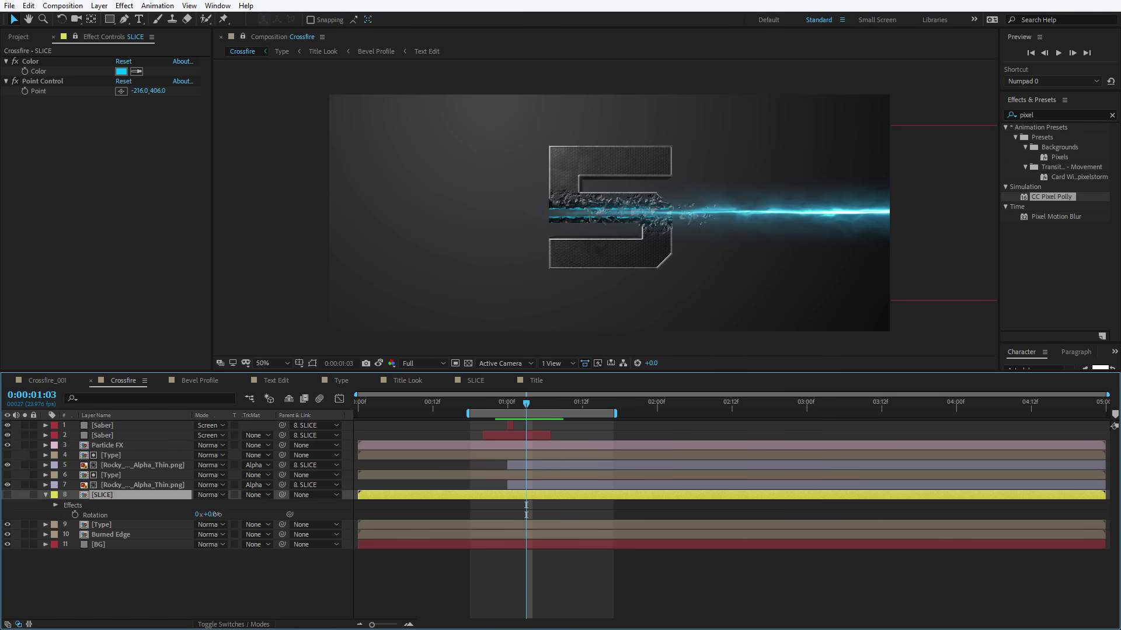
left_click_drag(205, 521, 262, 512)
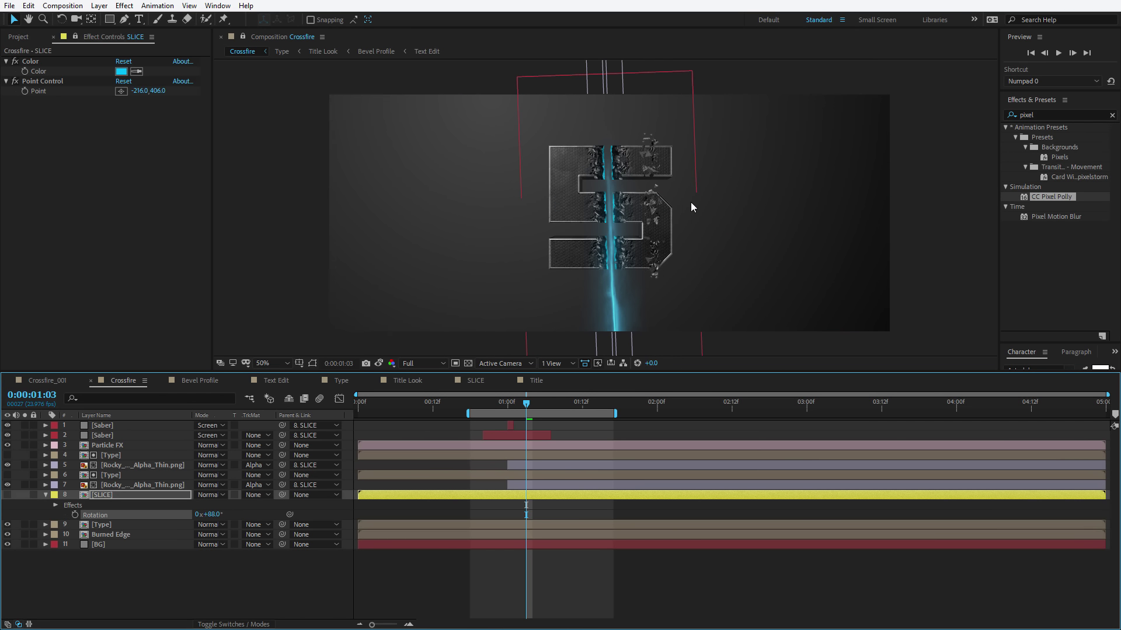
key("ctrl+z")
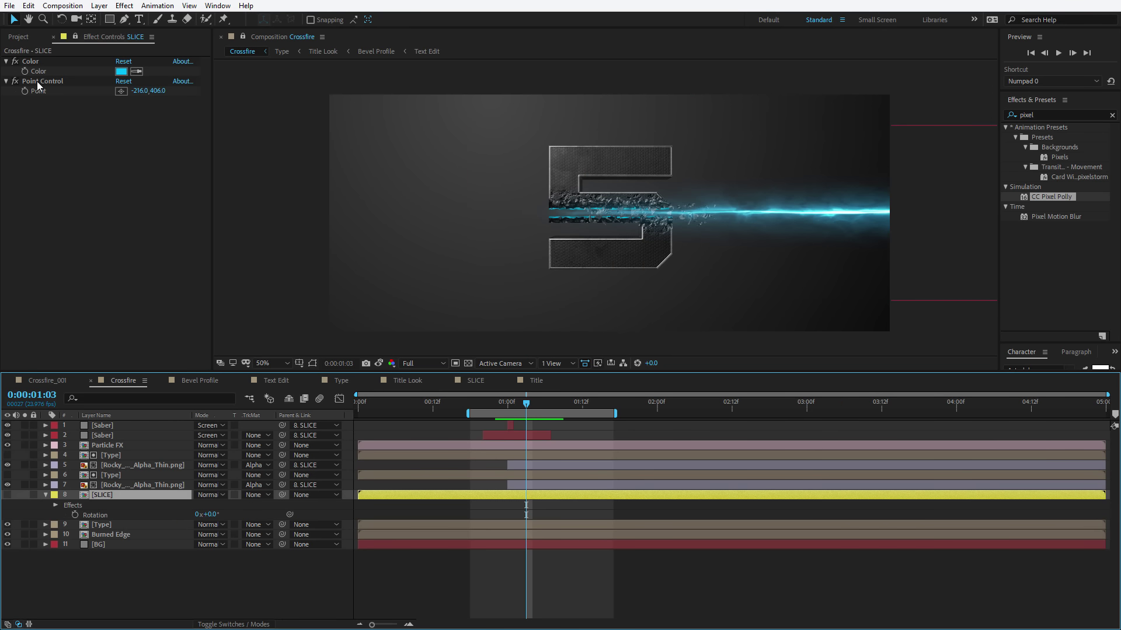
Step: Unlock the effect controls and add the expression toWorld(value) to the Point property of the SLICE layer's Point Control
left_click(38, 81)
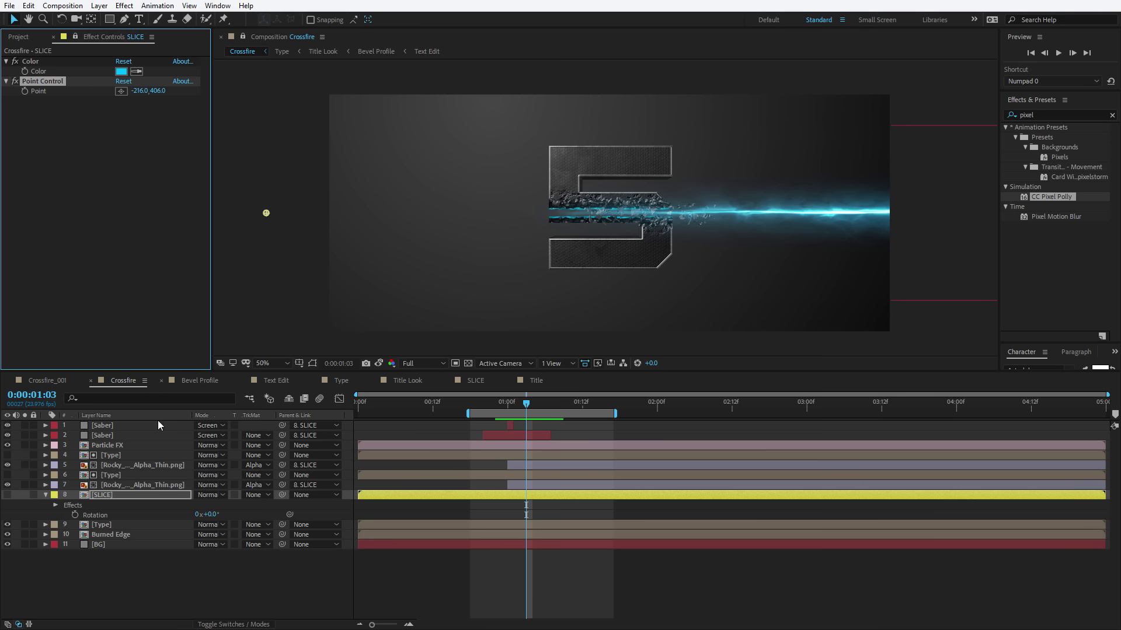
left_click(154, 445)
left_click(75, 37)
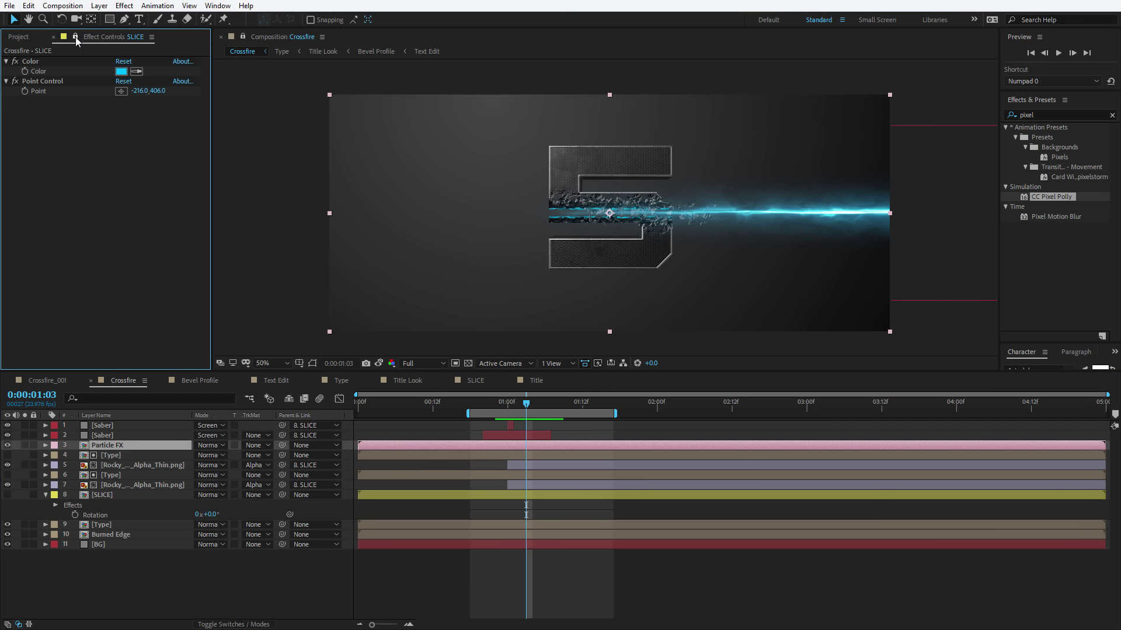
left_click(97, 495)
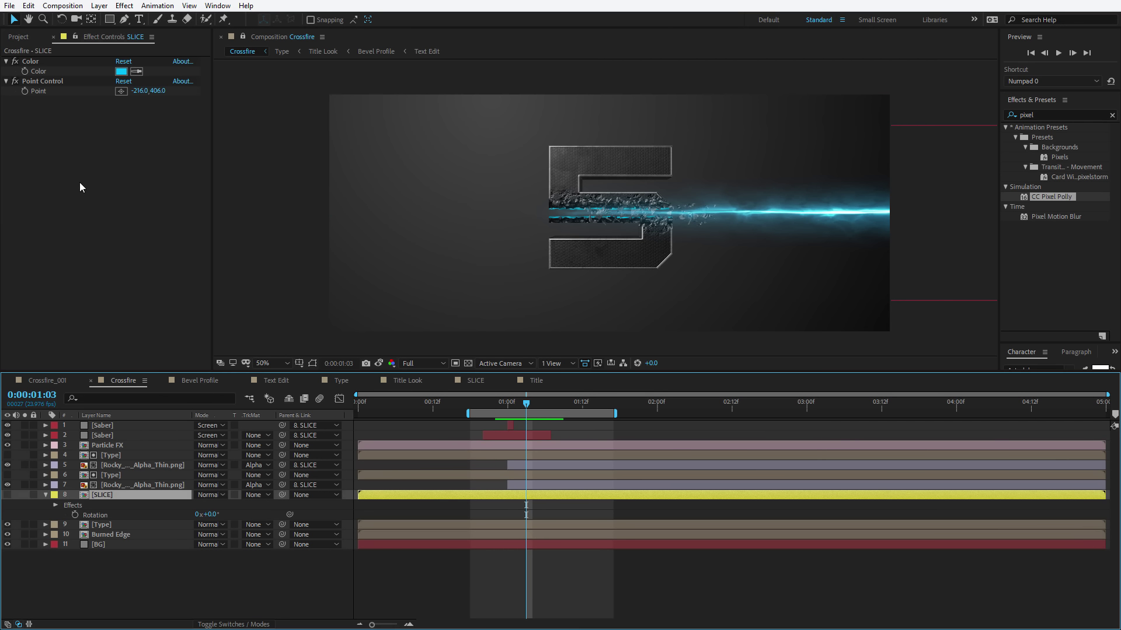
left_click(41, 81)
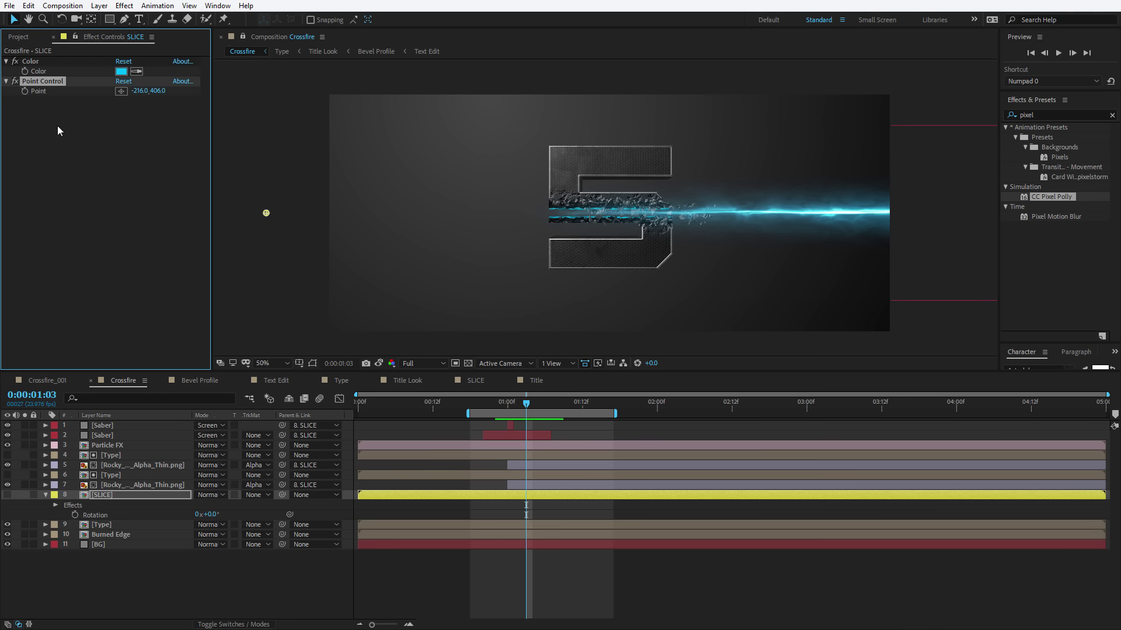
left_click(23, 92, "alt")
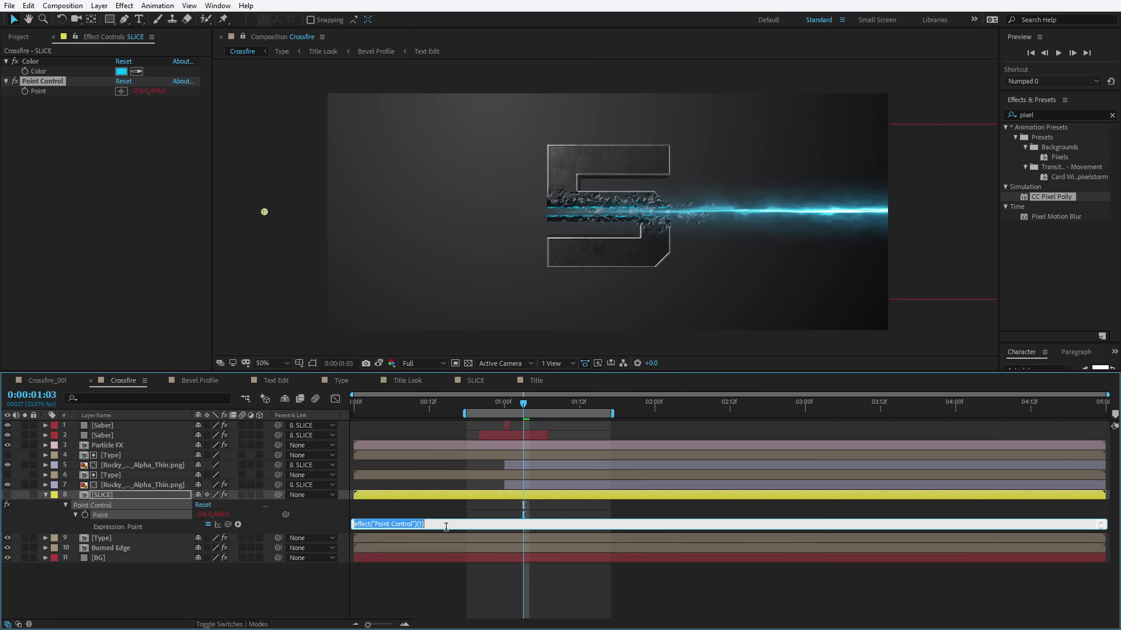
type("toWor")
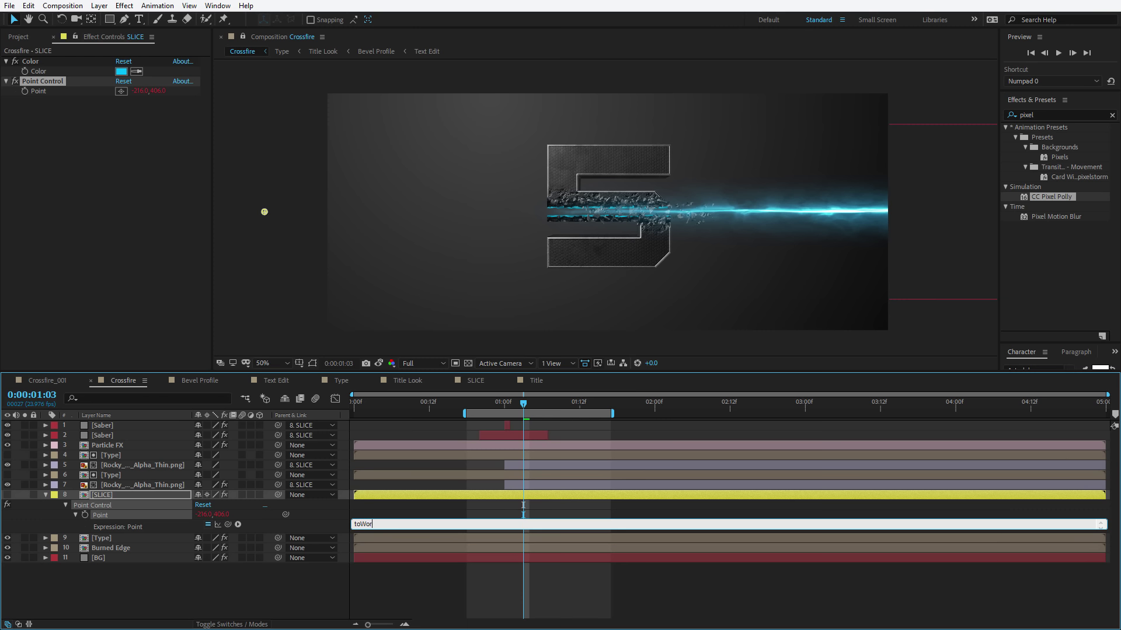
type("ld(value)")
left_click(306, 352)
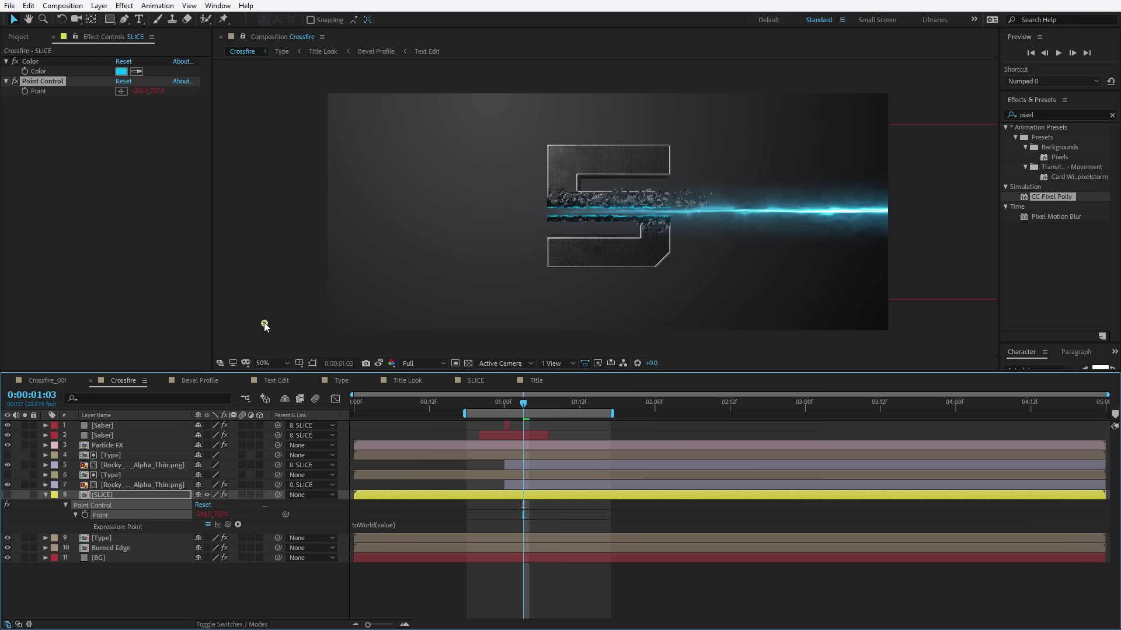
Step: Show the title/action safe guides, align the Point Control point with the frame's horizontal center line, and hide the guides
key("'")
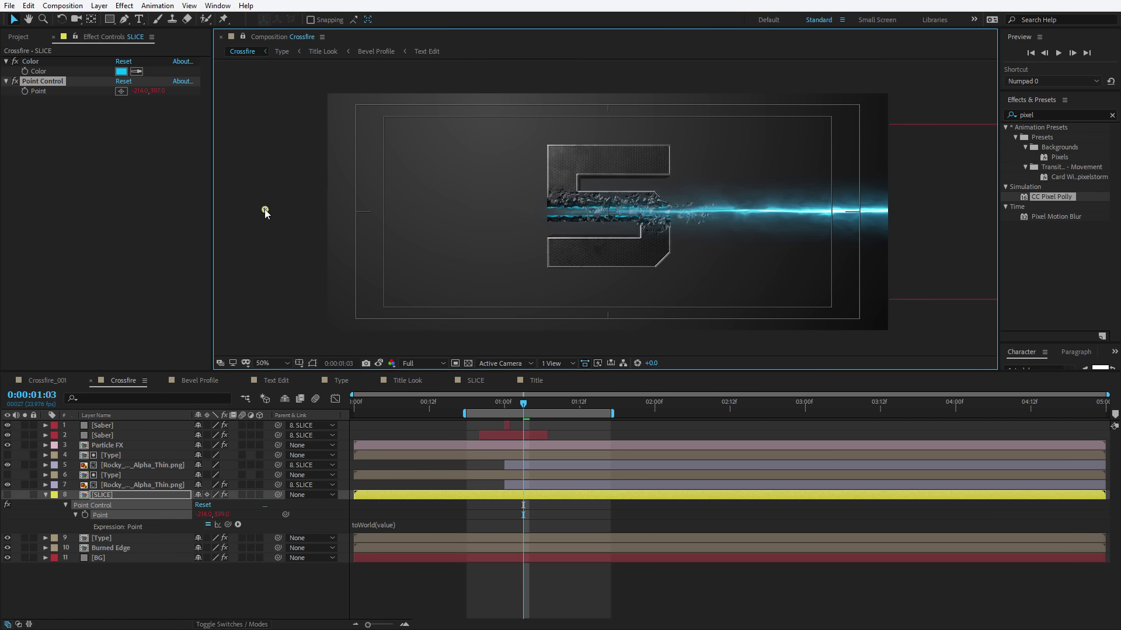
left_click_drag(264, 213, 270, 213)
key("'")
Step: Rotate the SLICE layer to 149° and preview the diagonal cut with its flying debris
left_click(112, 493)
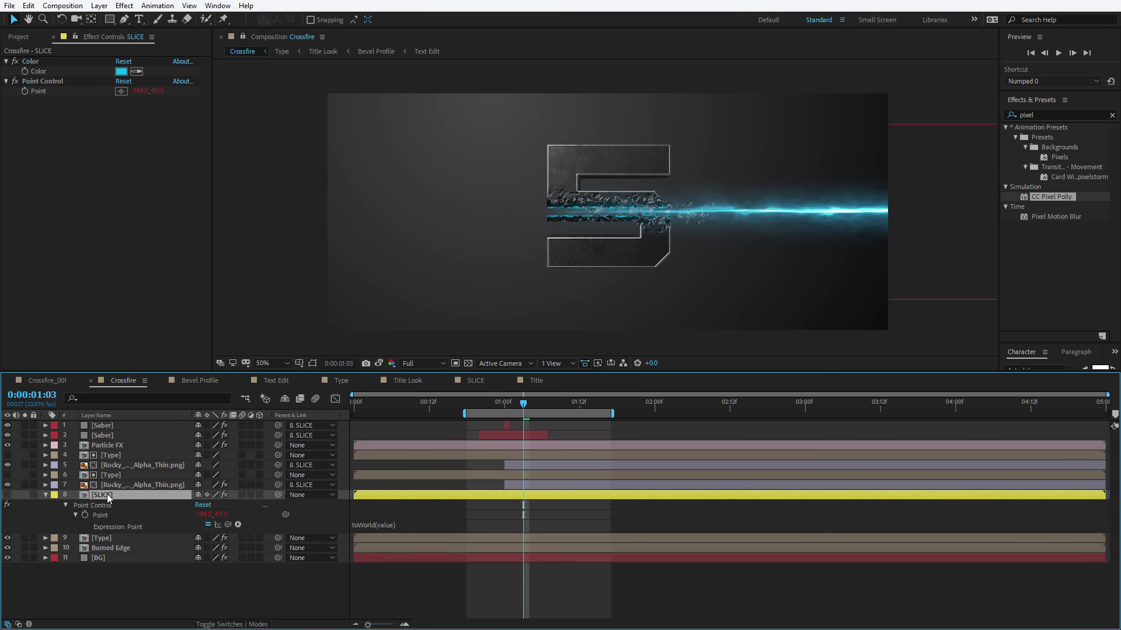
key("r")
left_click_drag(213, 505, 250, 503)
left_click_drag(250, 503, 301, 503)
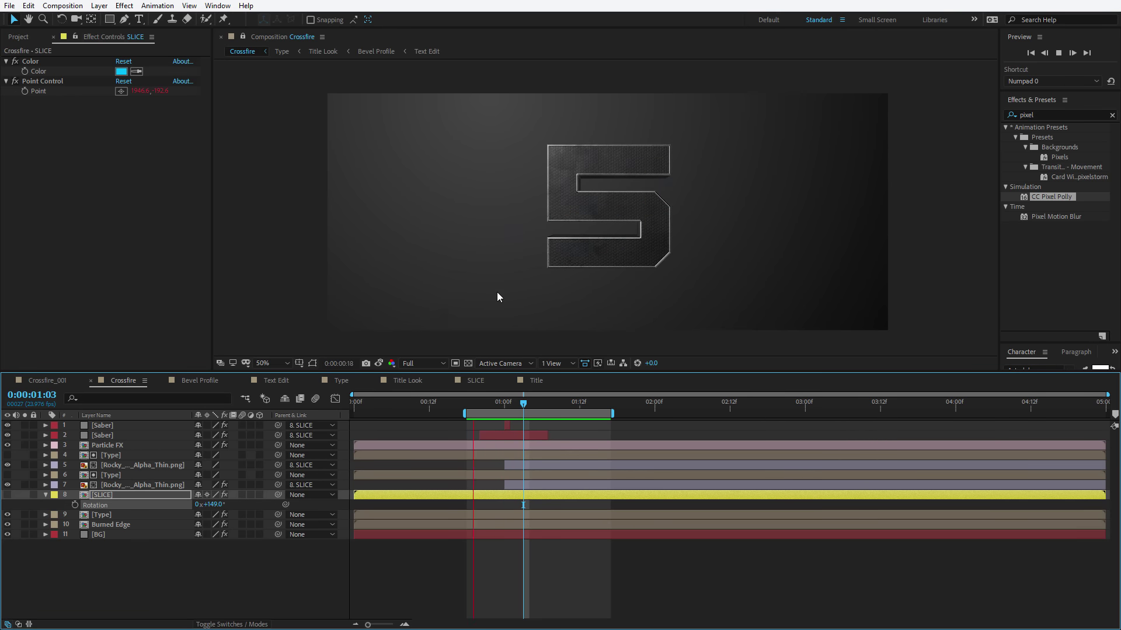
key("space")
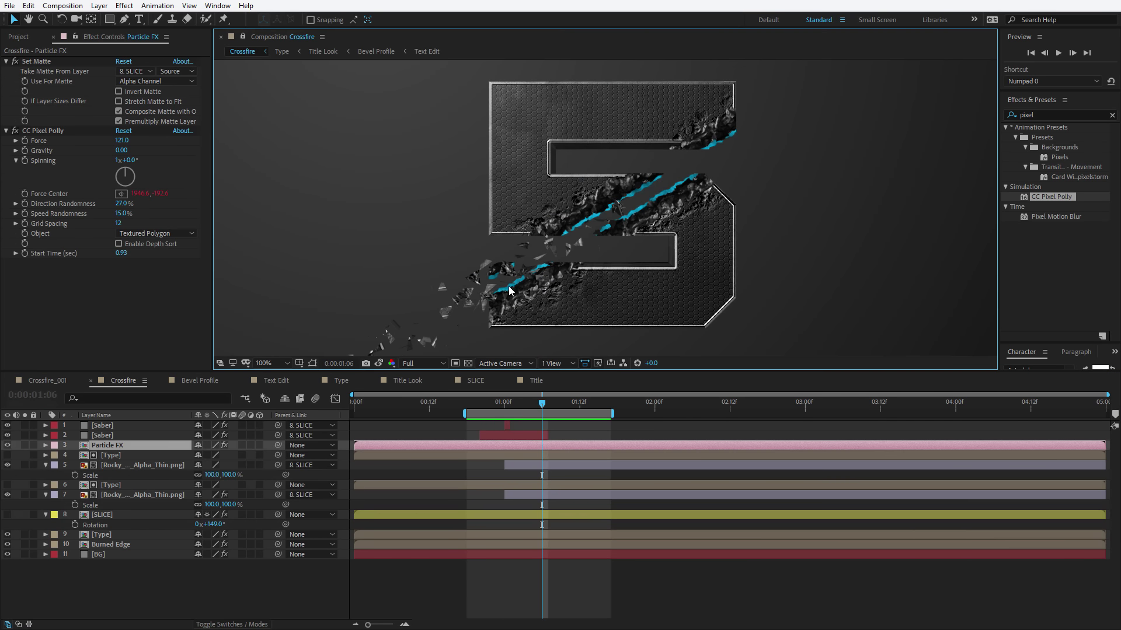
Step: Set the CC Pixel Polly Grid Spacing on the Particle FX layer to 26
left_click_drag(545, 300, 590, 256)
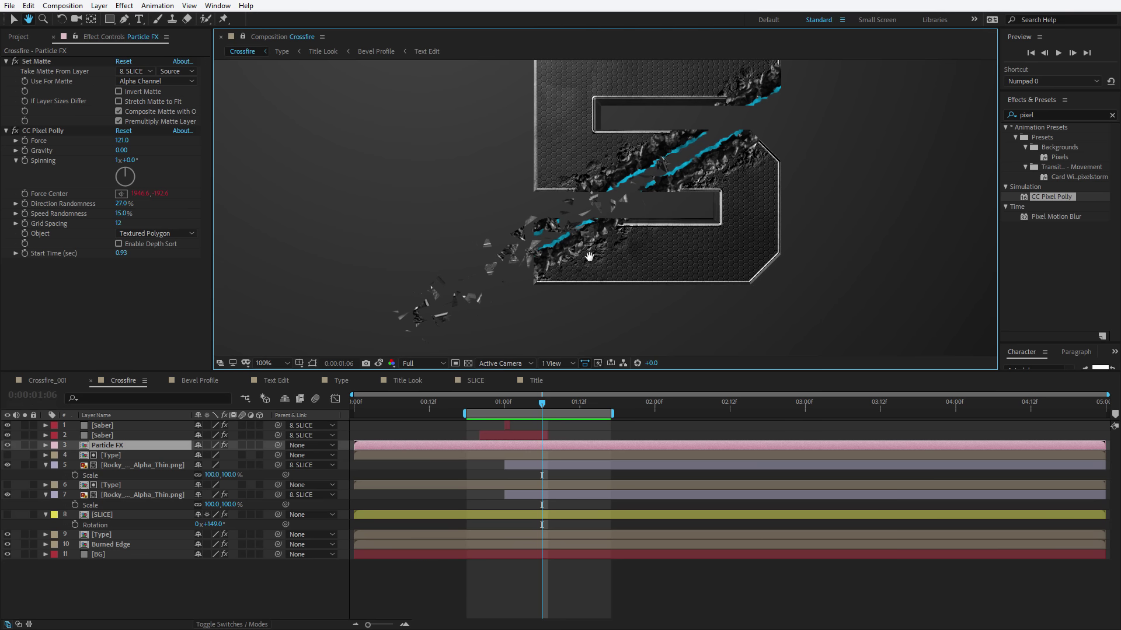
left_click(117, 445)
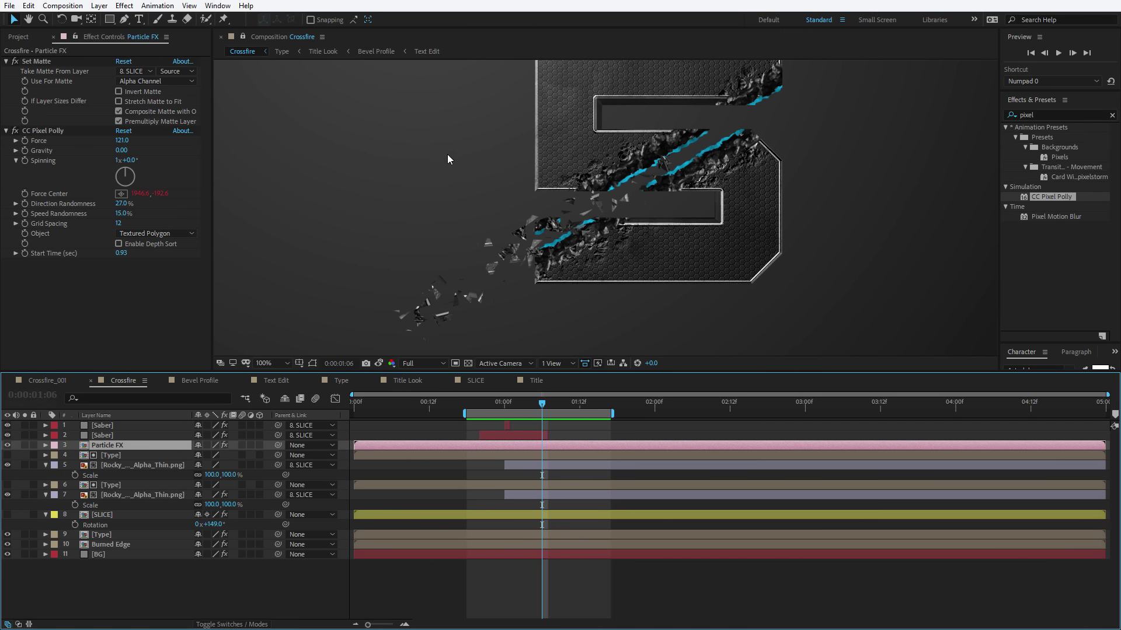
left_click(118, 223)
type("26")
key("Return")
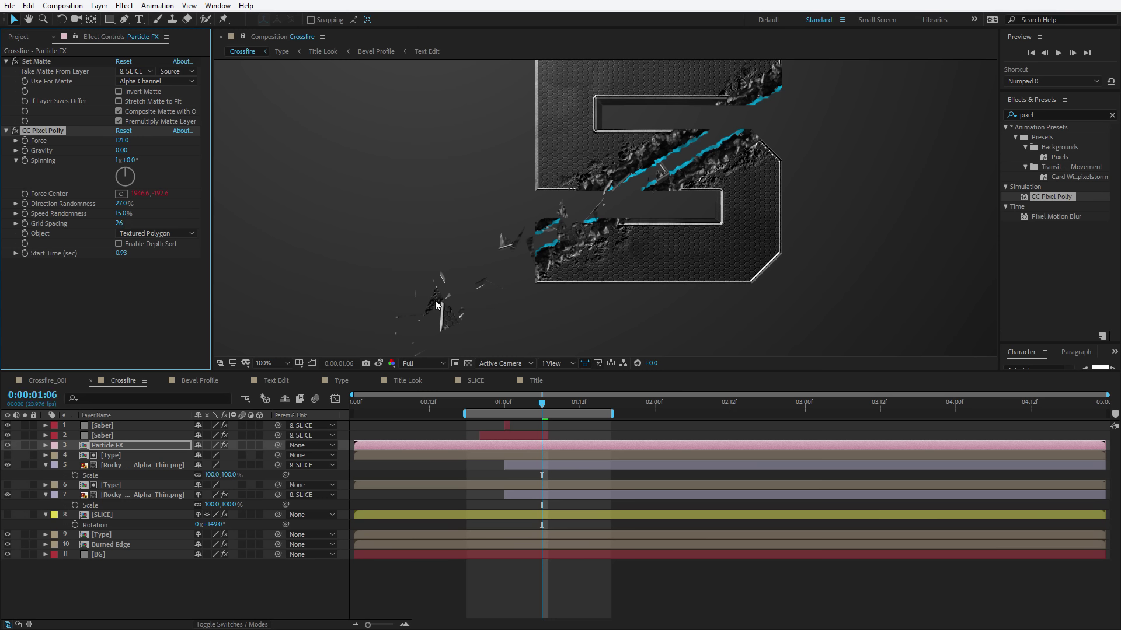
Step: Create a comp-size 1920 x 812 px gray solid named Holes directly above the Particle FX layer
left_click(99, 6)
mouse_move(209, 21)
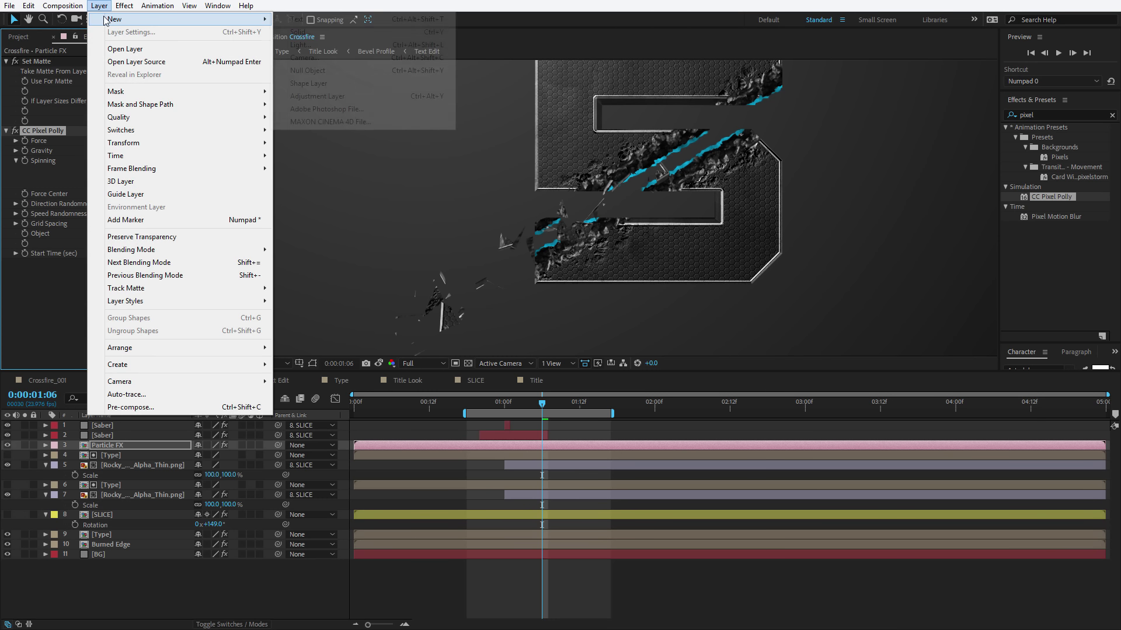
left_click(304, 33)
left_click(689, 298)
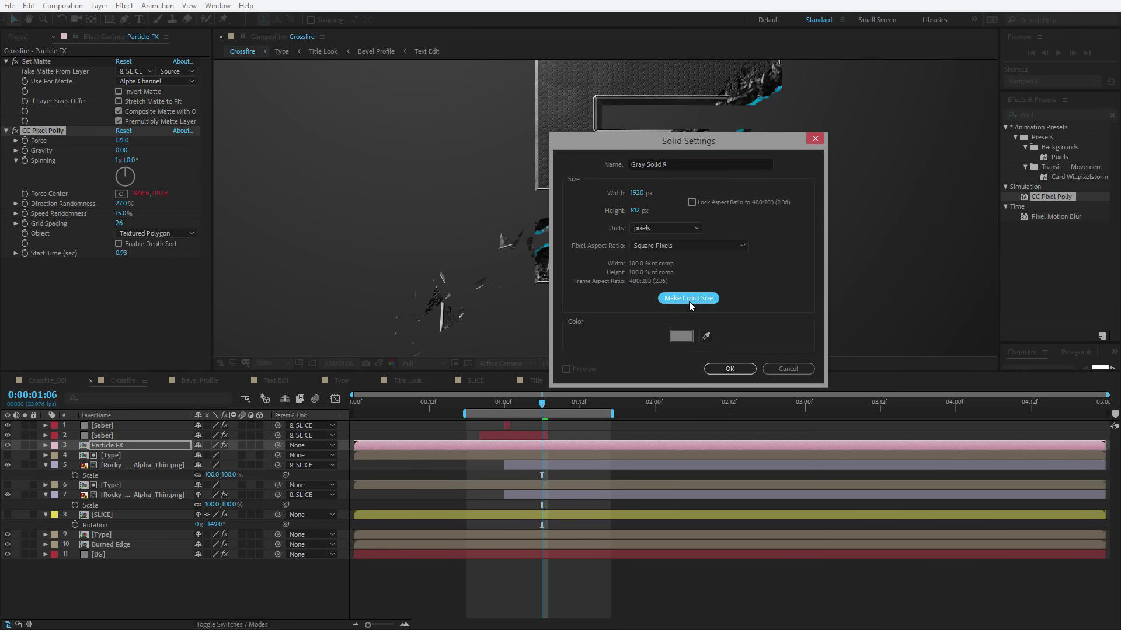
left_click(686, 163)
type("Holes")
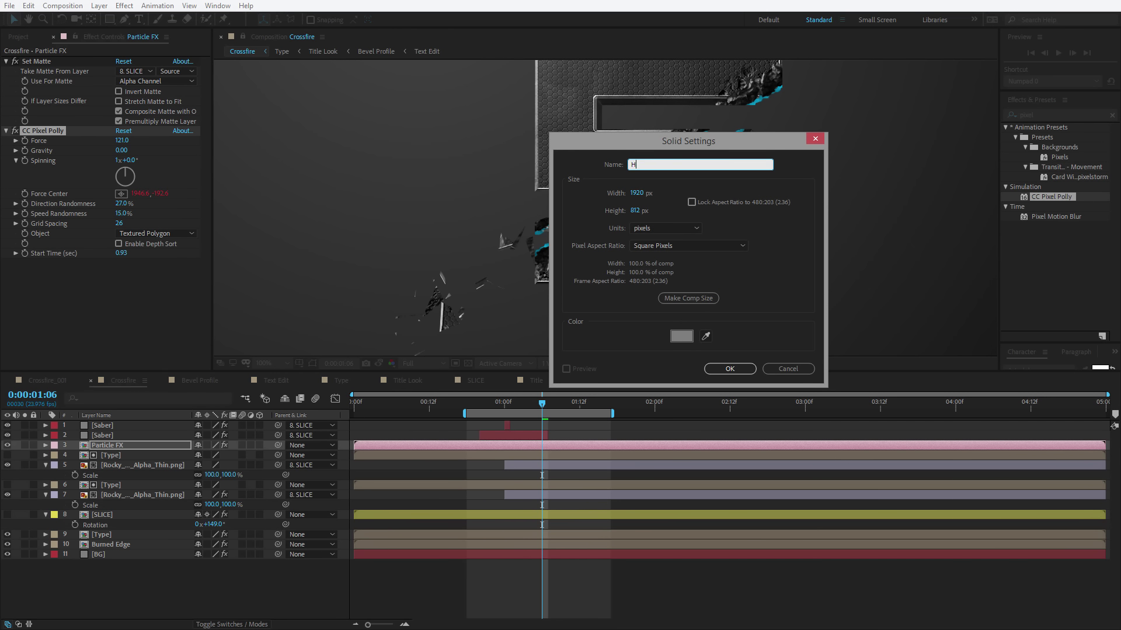
left_click(729, 370)
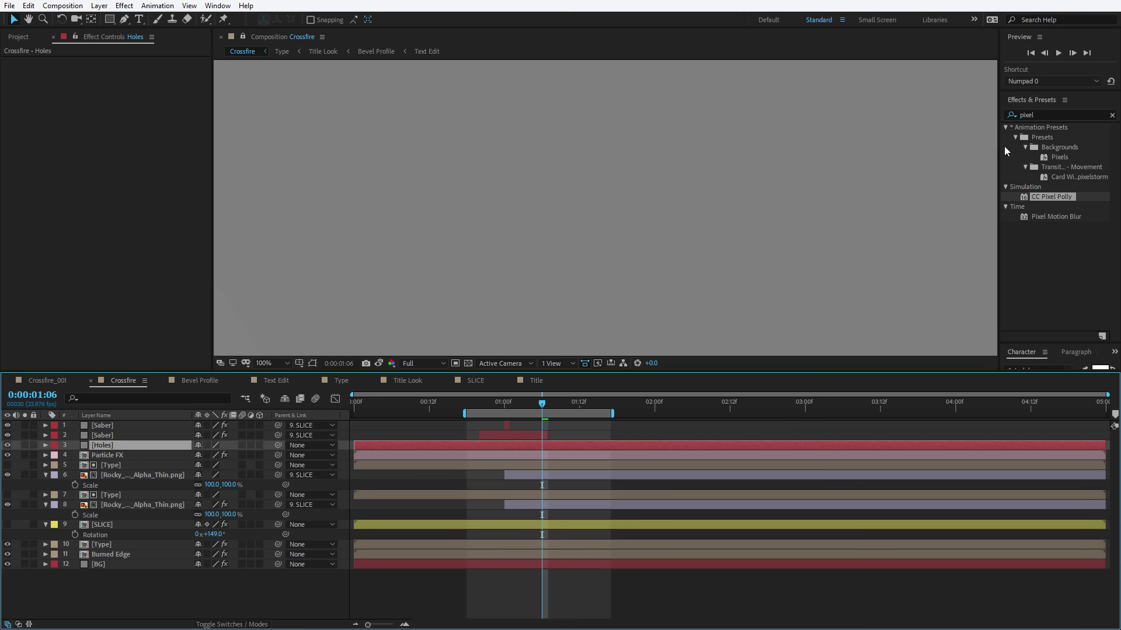
Step: Find the Fractal Noise effect and apply it to the Holes solid
left_click(1046, 115)
type("fract")
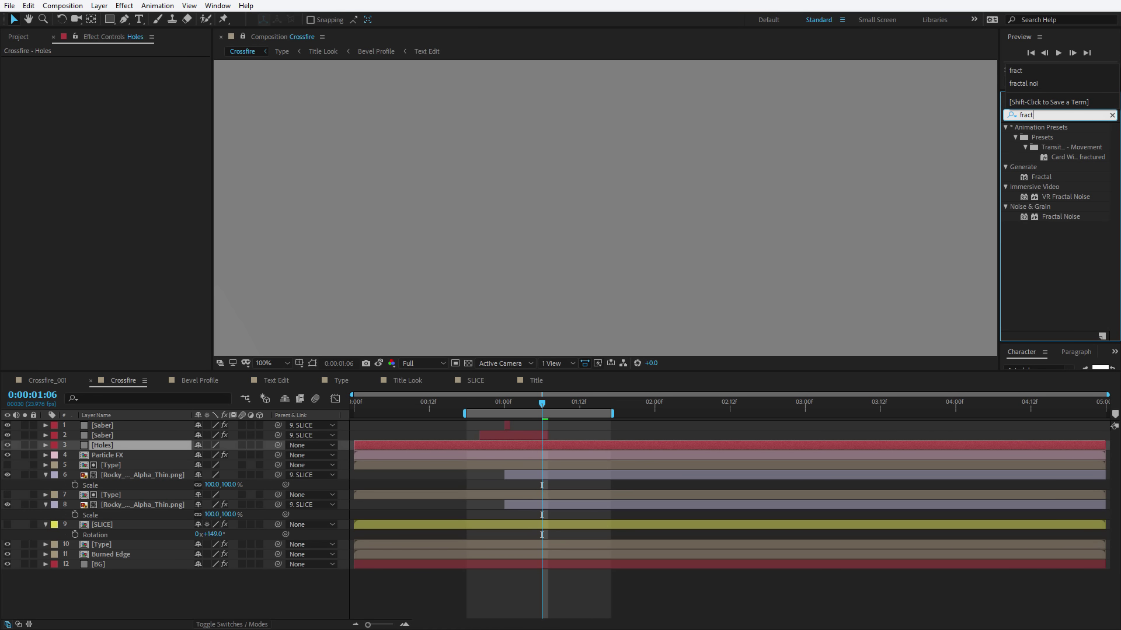
left_click_drag(1060, 217, 115, 448)
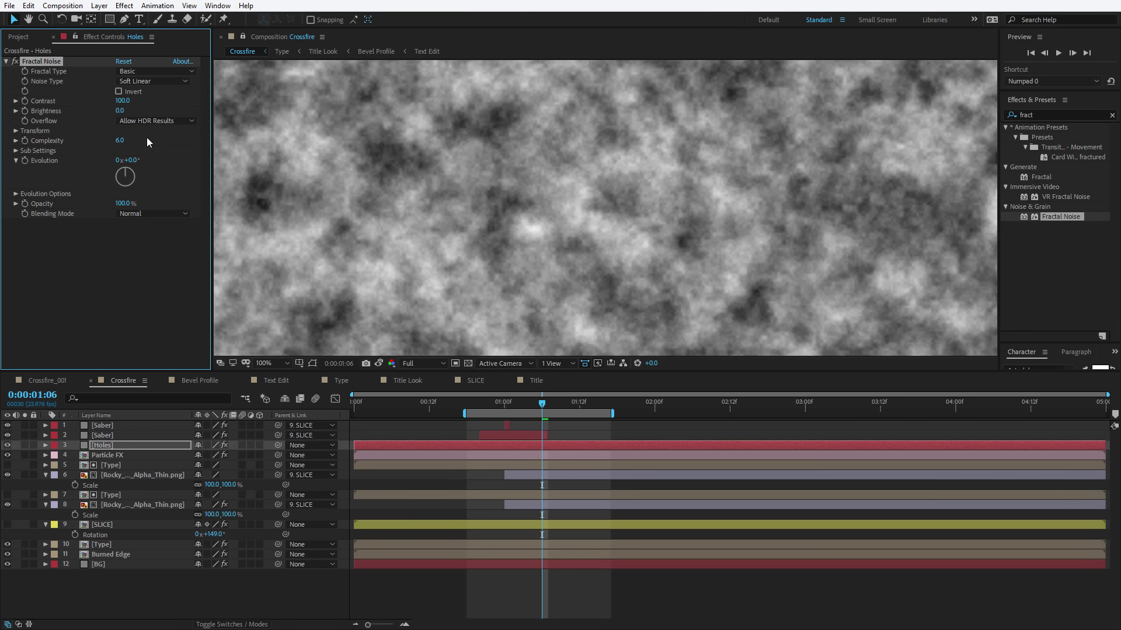
Step: Set the Holes layer's Fractal Noise to Scale 5, Contrast 1737 and Complexity 3
left_click(16, 132)
left_click_drag(126, 160, 70, 160)
left_click_drag(123, 100, 1085, 143)
scroll(709, 250, "up", 1)
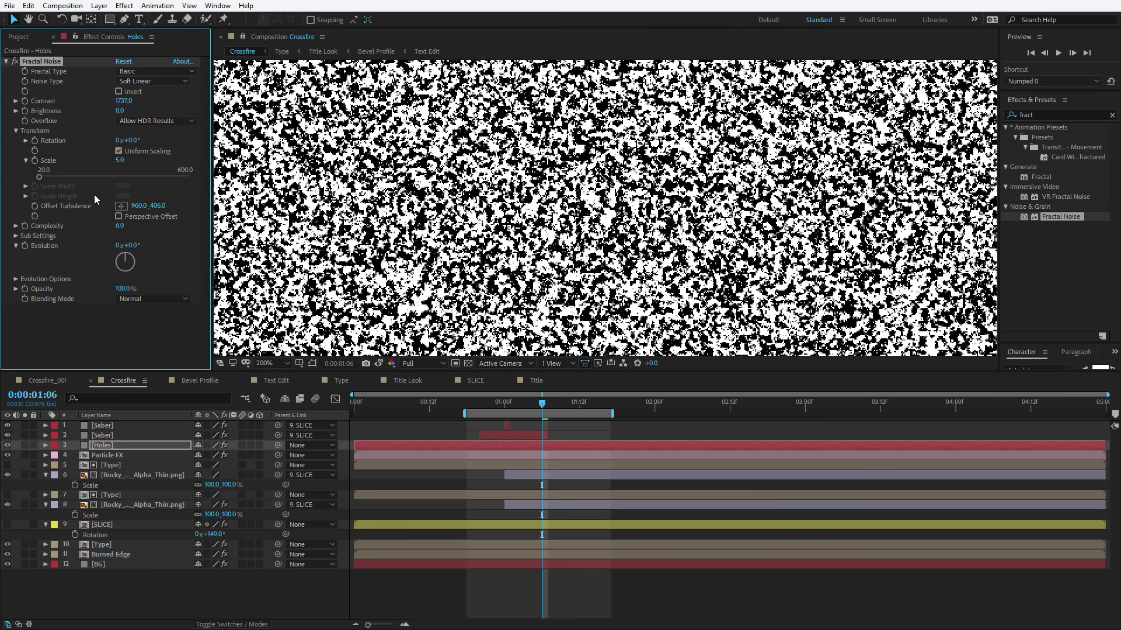
left_click(119, 227)
type("2")
key("BackSpace")
type("3")
key("Return")
scroll(369, 112, "down", 1)
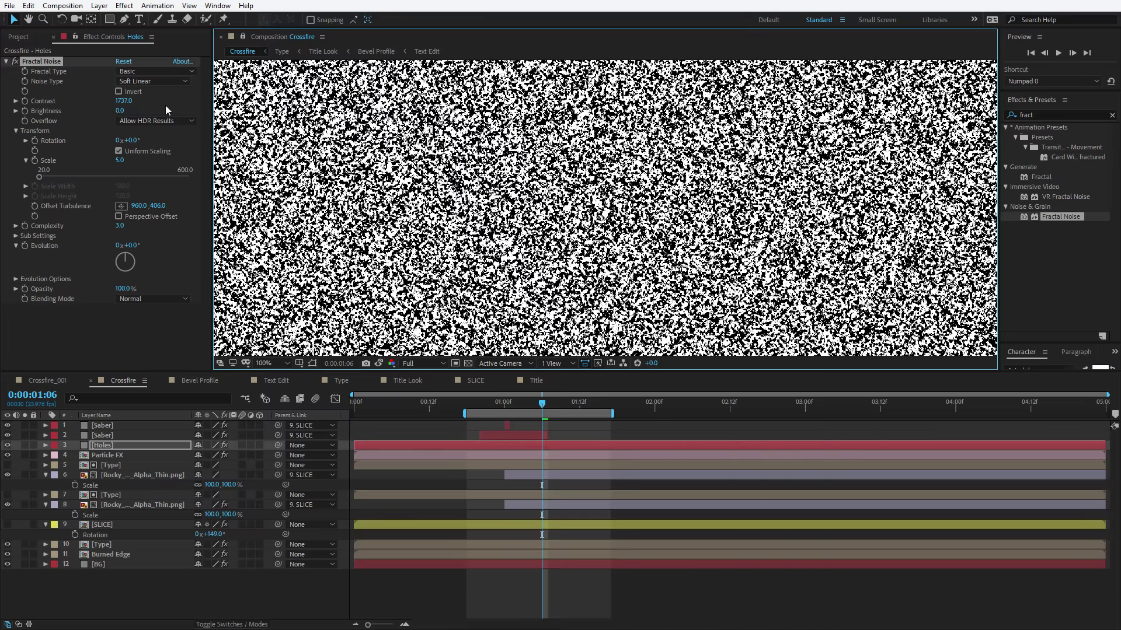
Step: Pre-compose the Holes layer as Holes Map, moving all attributes into the new composition
left_click(98, 6)
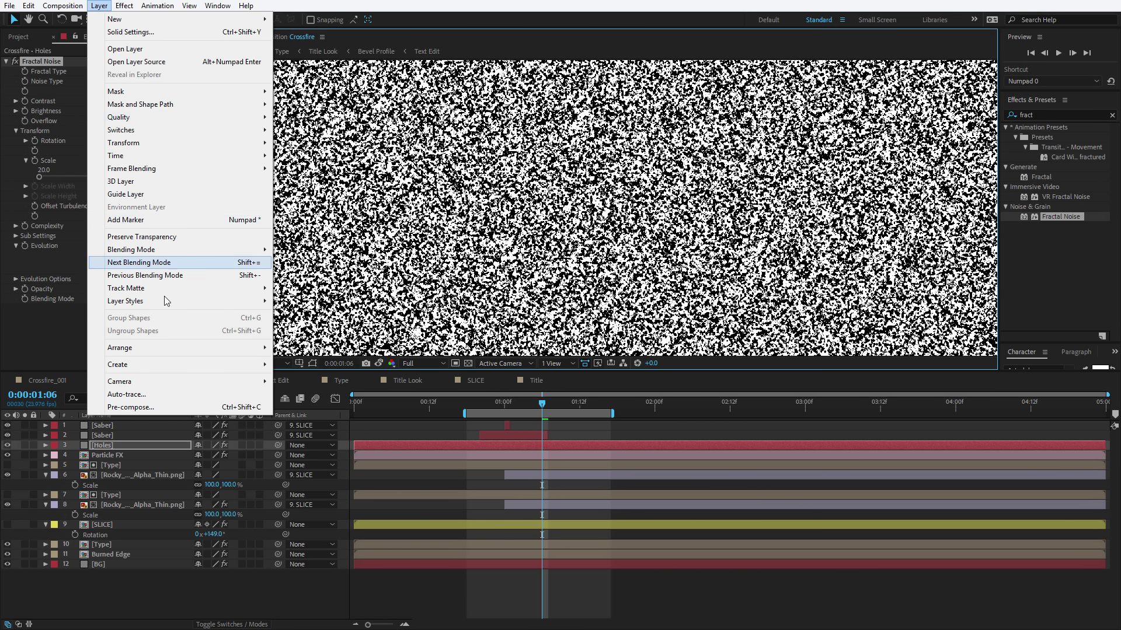
left_click(132, 407)
left_click(177, 221)
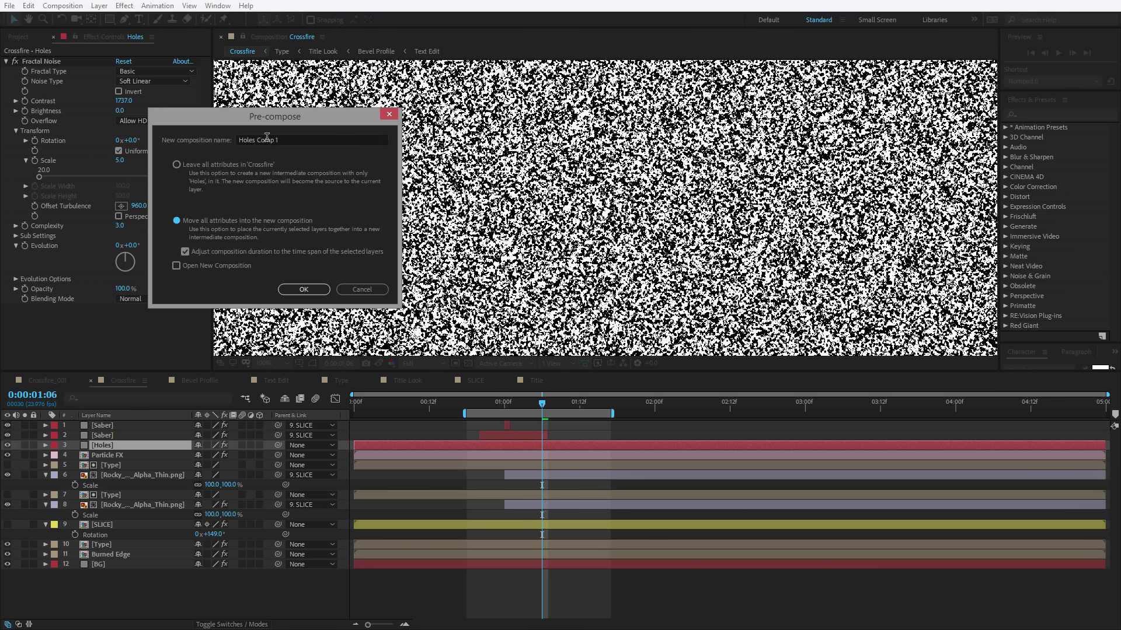
type("Holes")
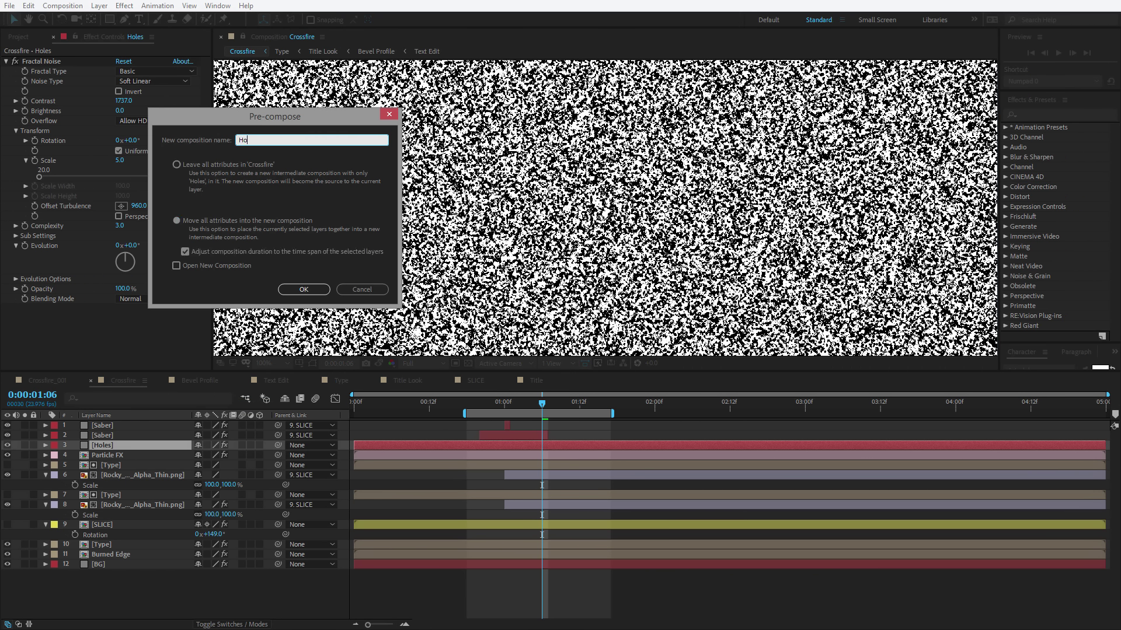
left_click(301, 289)
Step: Move the Holes Map layer below BG in the layer stack and hide it
left_click_drag(105, 447, 104, 572)
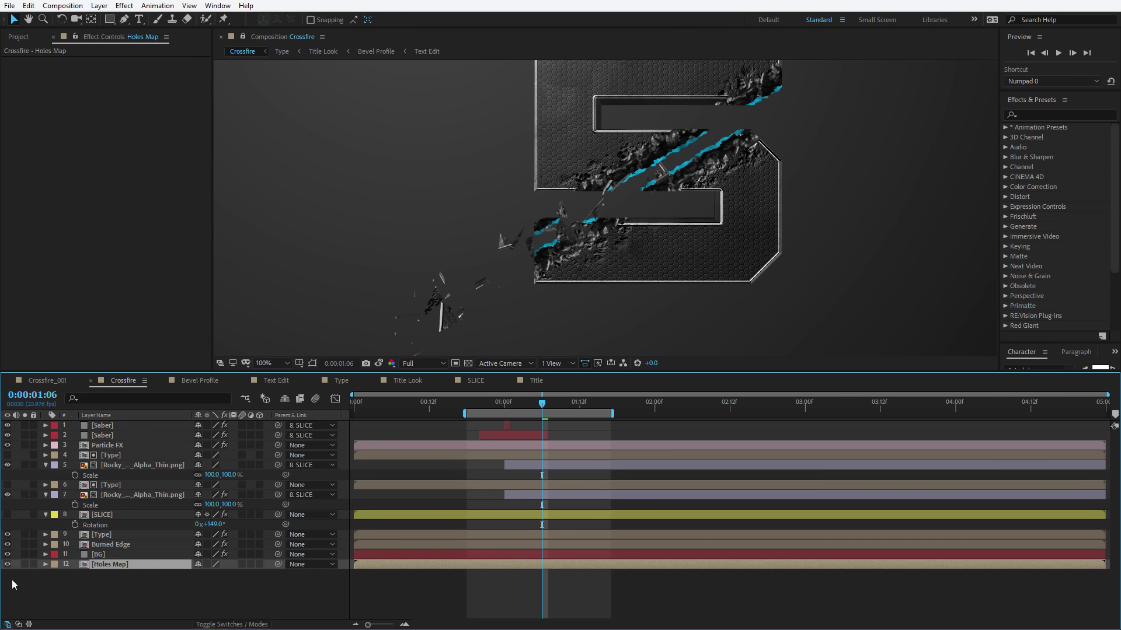
left_click(8, 564)
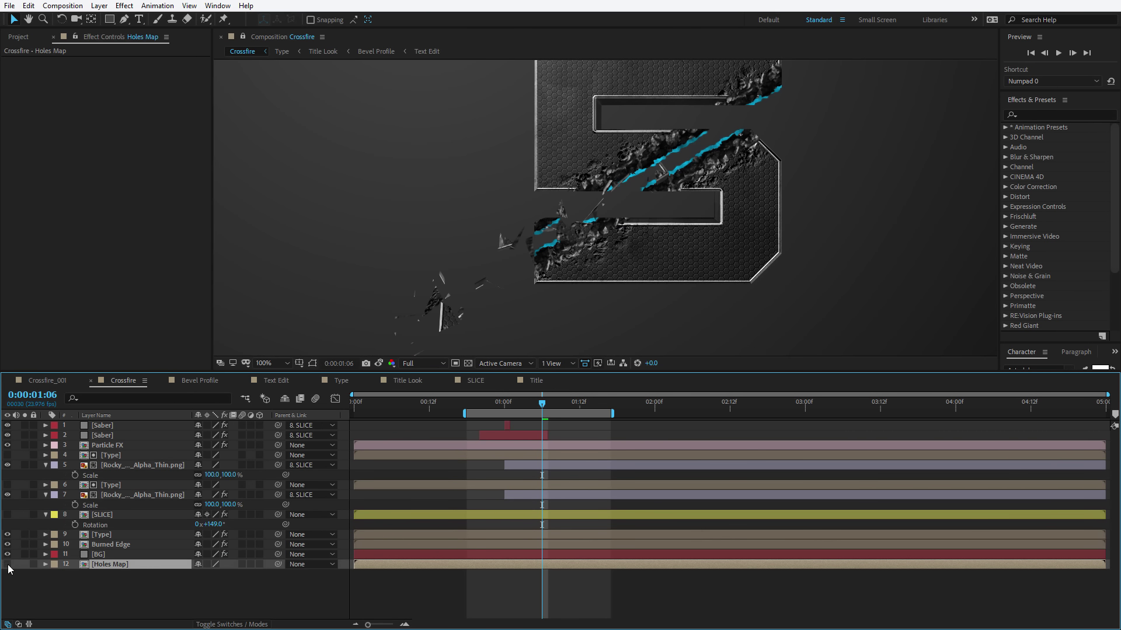
Step: Add a second Set Matte to Particle FX using the Luminance of Holes Map, and place it before CC Pixel Polly
left_click(111, 445)
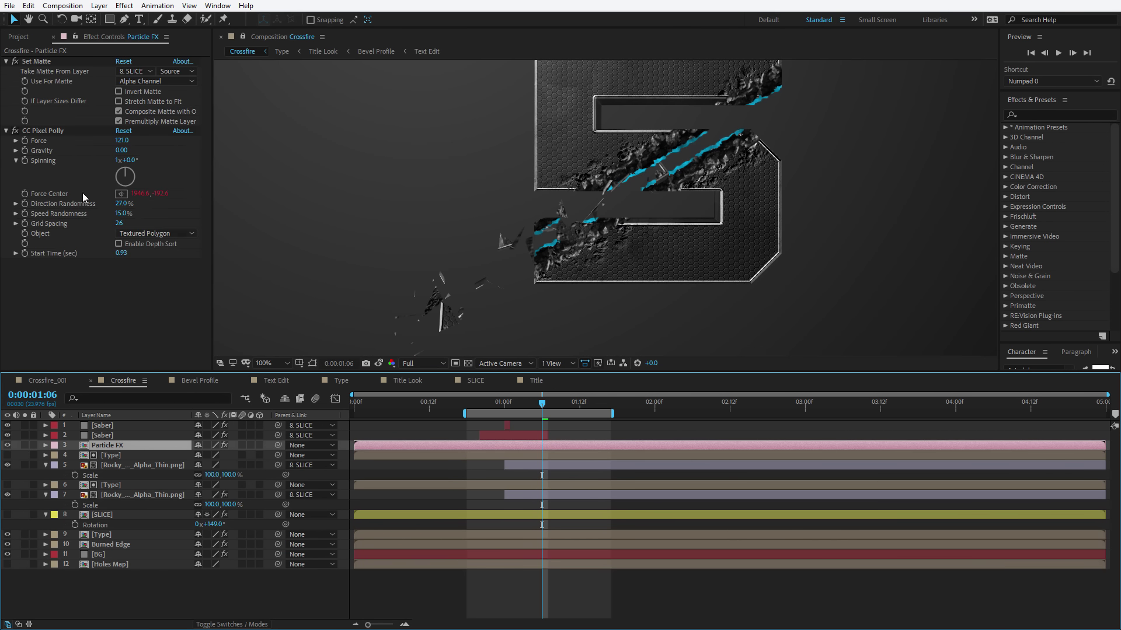
left_click(1041, 118)
type("set")
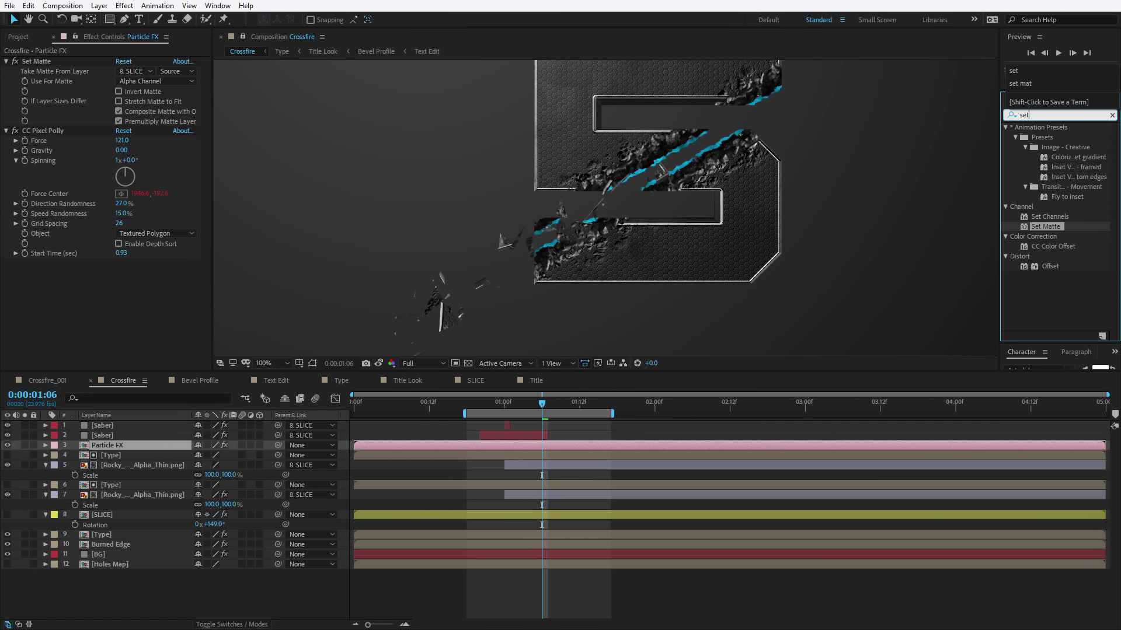
left_click_drag(1045, 207, 79, 318)
left_click(134, 273)
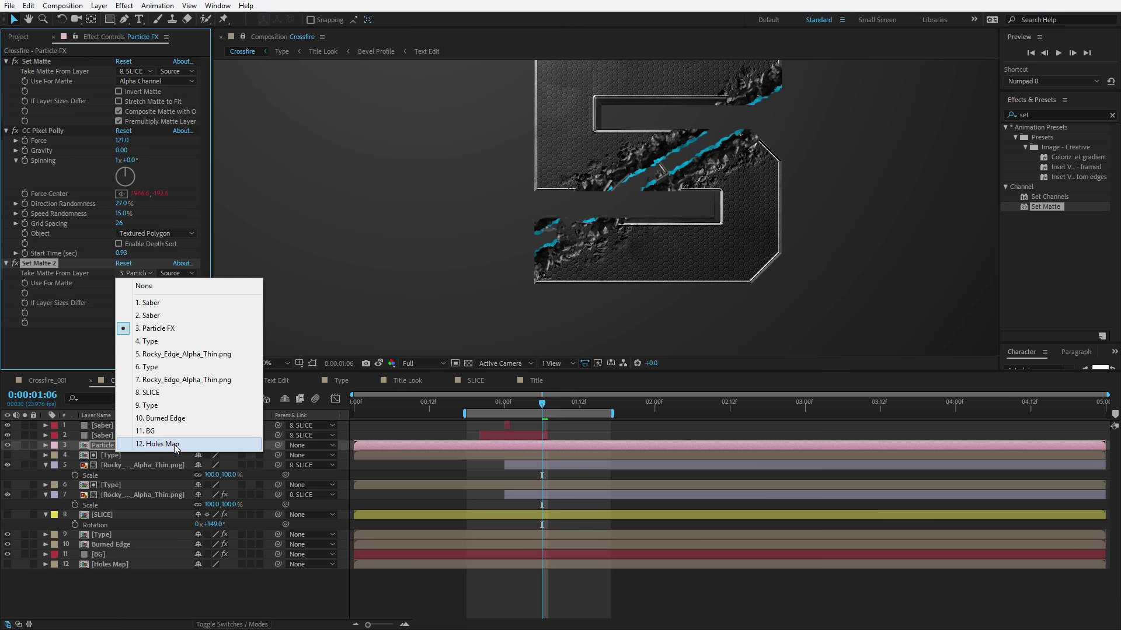
left_click(158, 444)
left_click(125, 284)
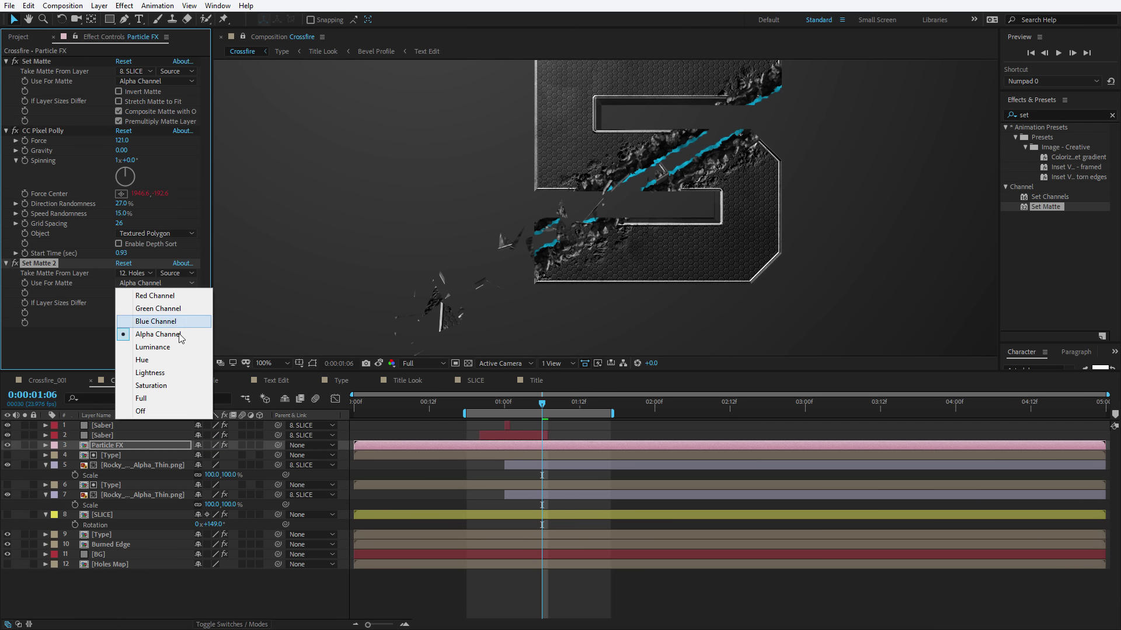
left_click(160, 348)
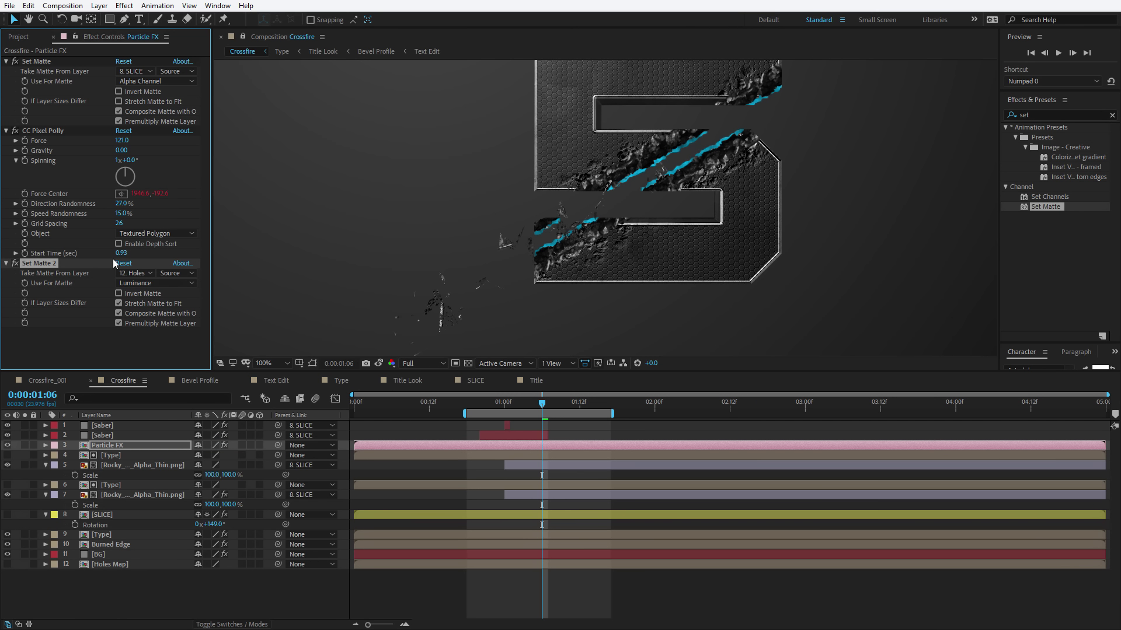
left_click_drag(47, 265, 46, 120)
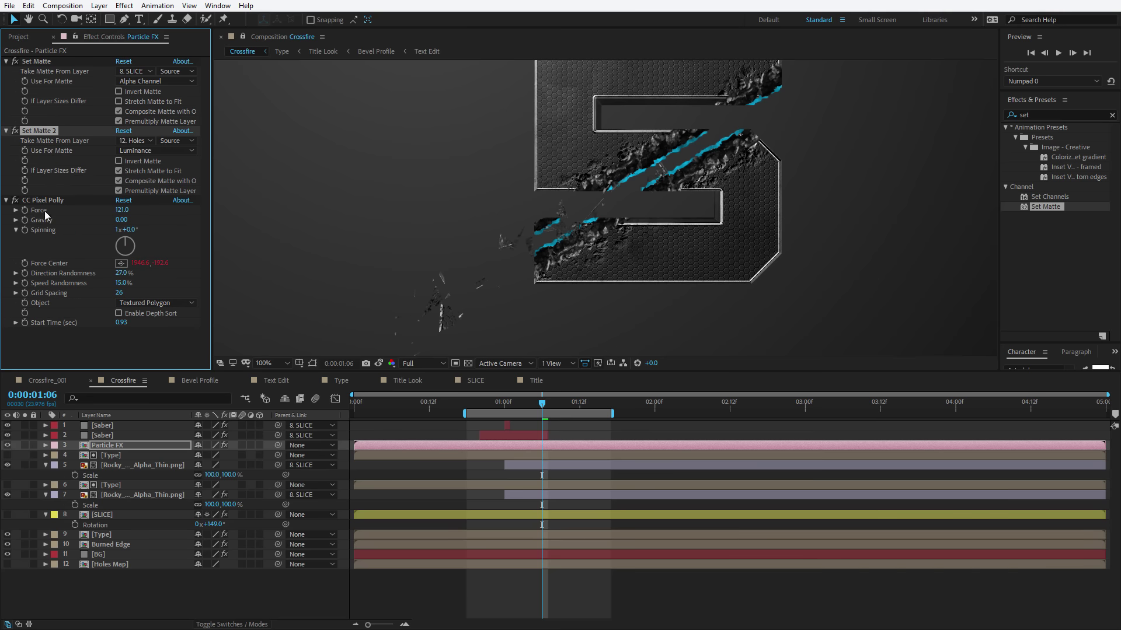
Step: Solo the Particle FX layer and examine the holes in the debris at 0:00:01:00 with and without the transparency grid
left_click_drag(543, 403, 530, 402)
left_click(25, 446)
left_click(505, 402)
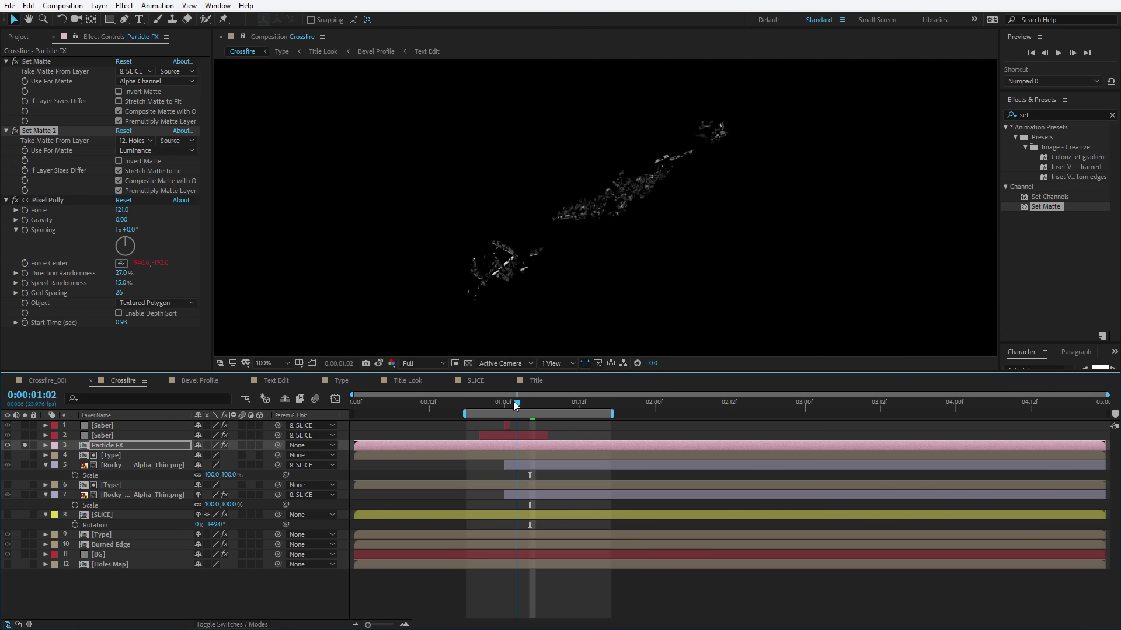
scroll(619, 206, "up", 1)
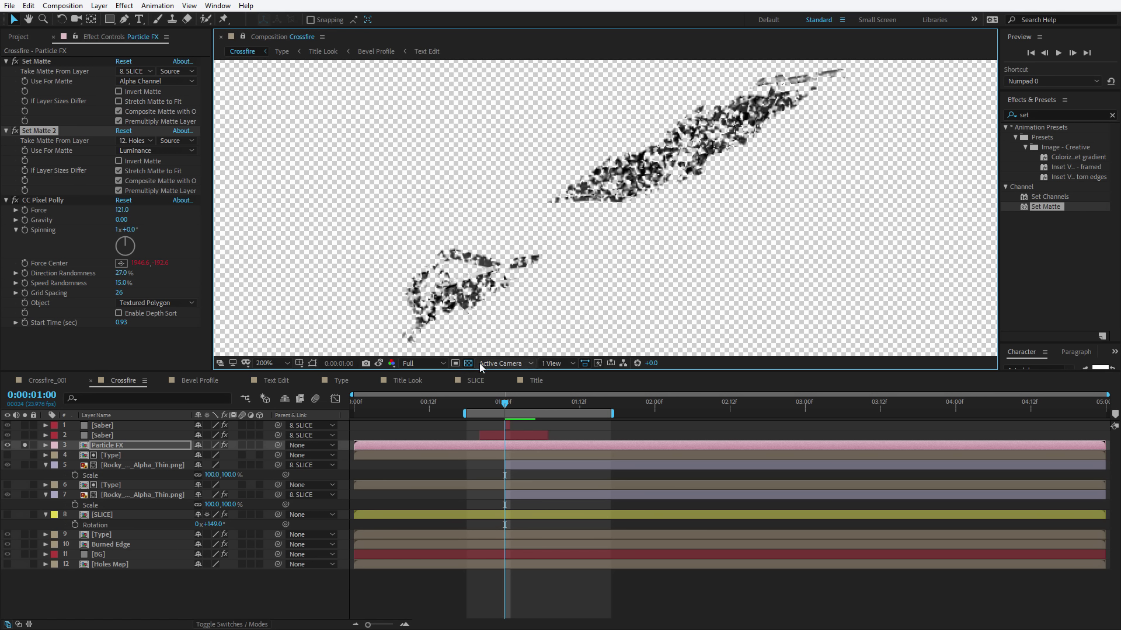
left_click(468, 363)
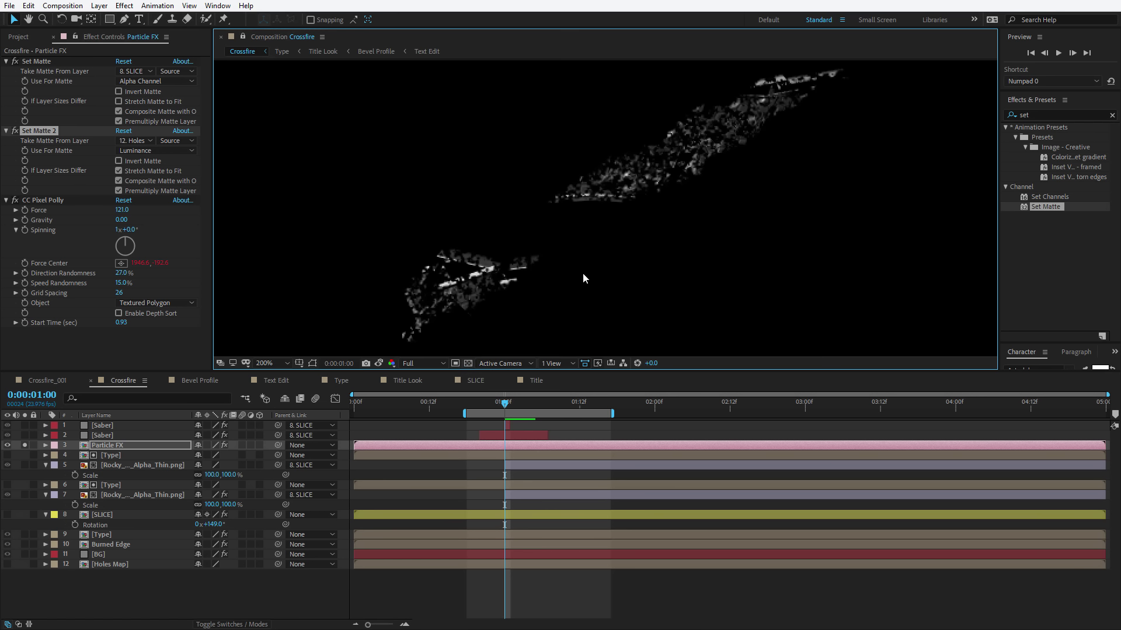
Step: Compare the second Set Matte with and without Invert Matte on Particle FX, and leave the matte inverted
left_click(118, 160)
left_click(118, 159)
left_click(118, 160)
left_click(118, 159)
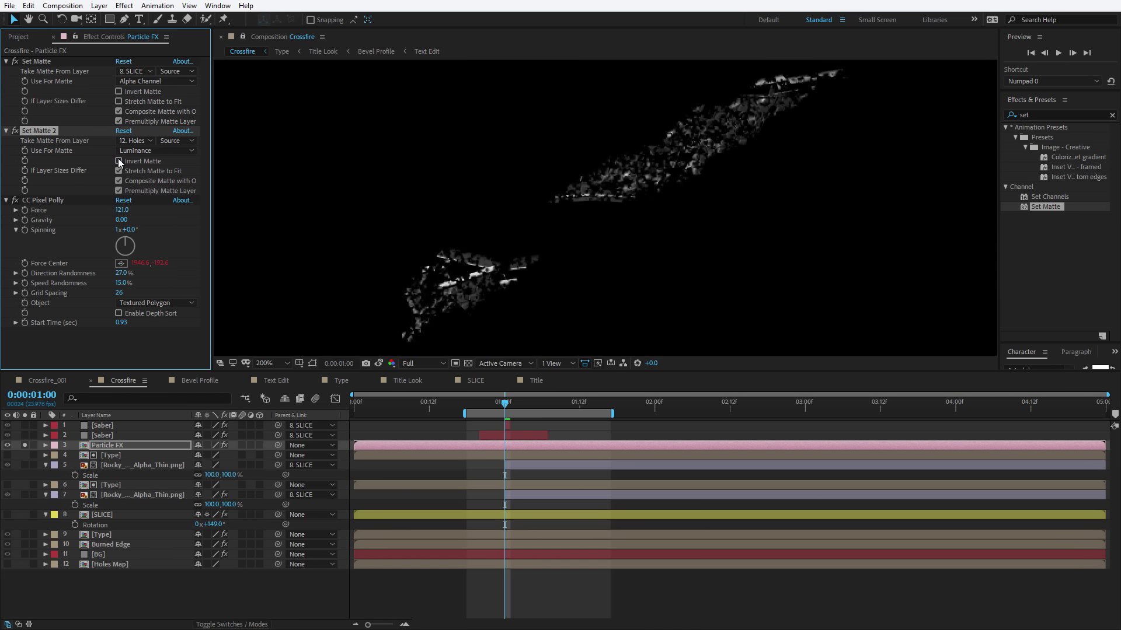
left_click(118, 160)
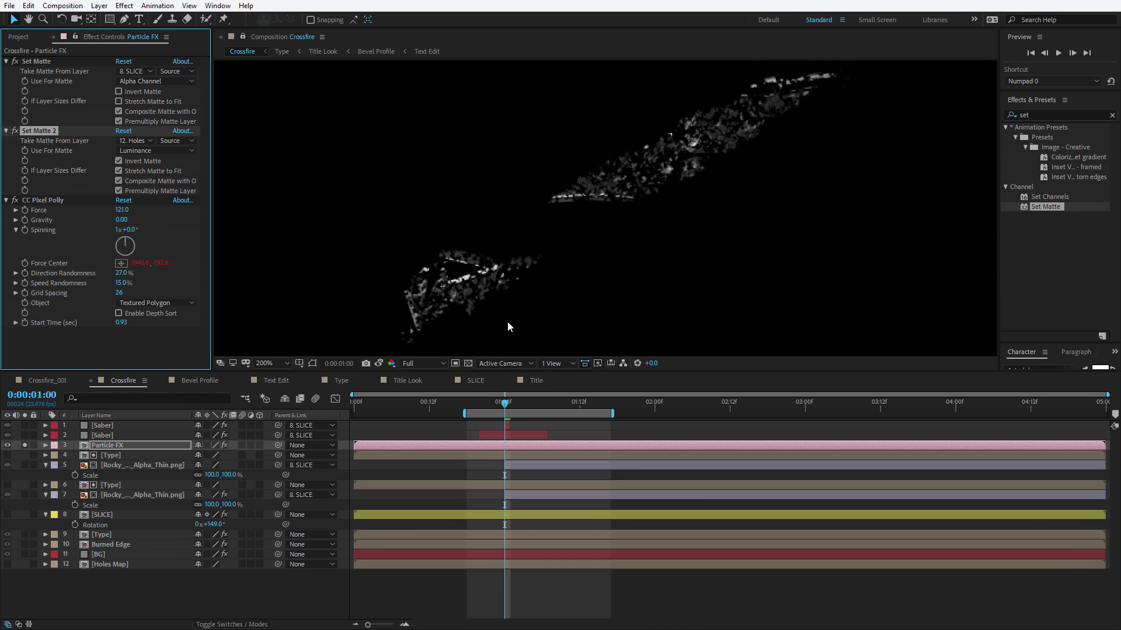
Step: Examine the isolated debris at 0:00:01:10 and show all the layers together again
left_click_drag(511, 400, 566, 403)
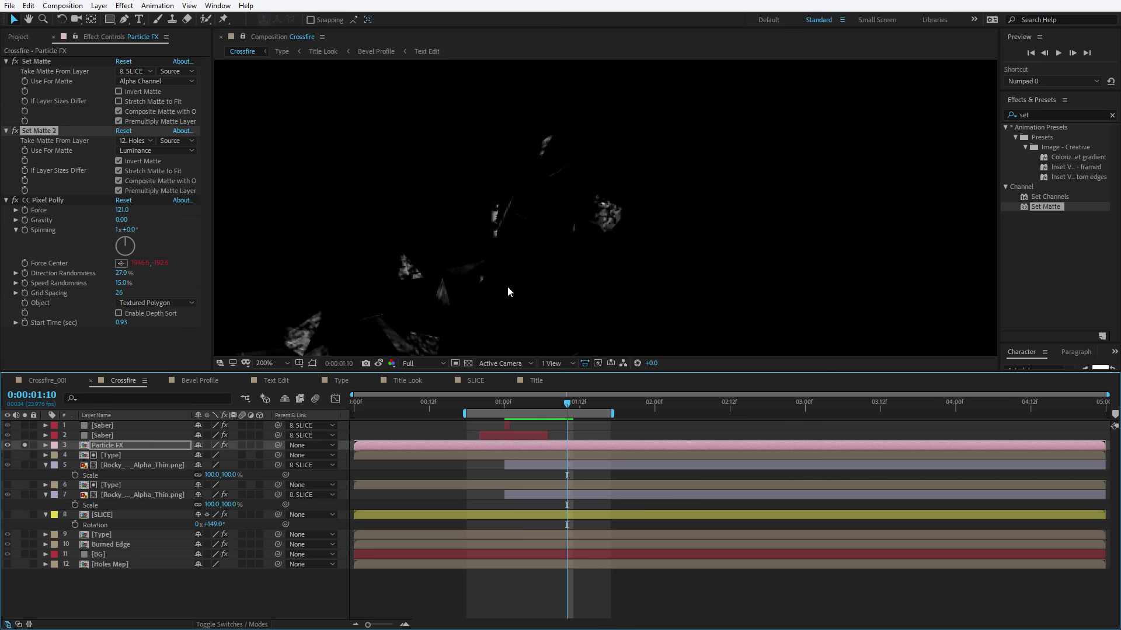
scroll(479, 278, "down", 2)
left_click(24, 446)
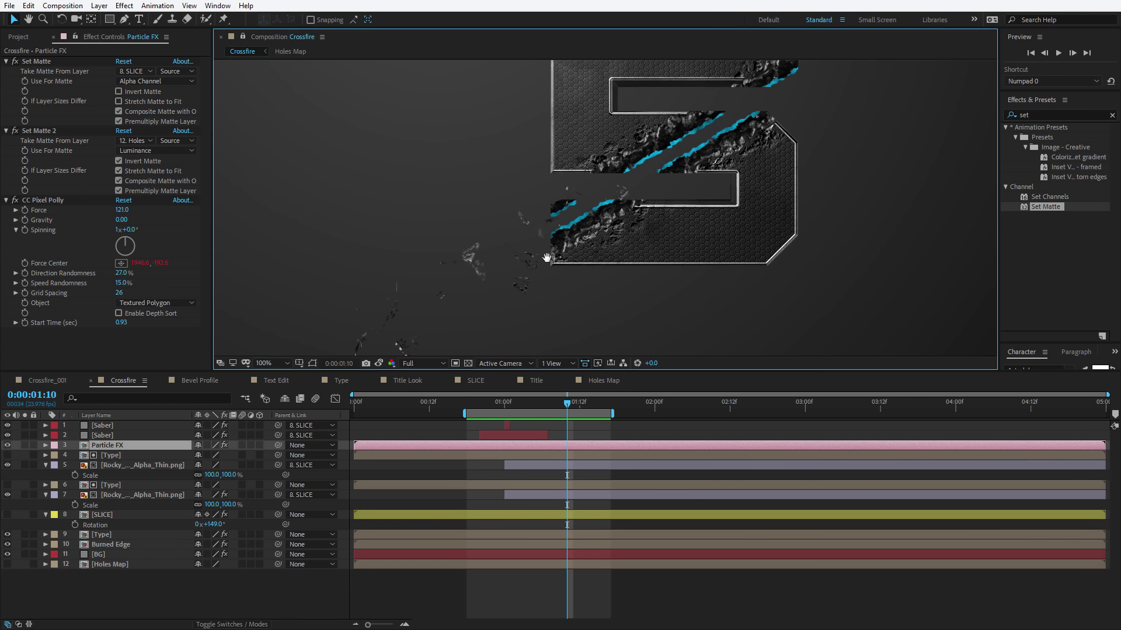
Step: Rotate the SLICE layer to 194° to test the cut and debris at another angle
left_click_drag(547, 258, 606, 245)
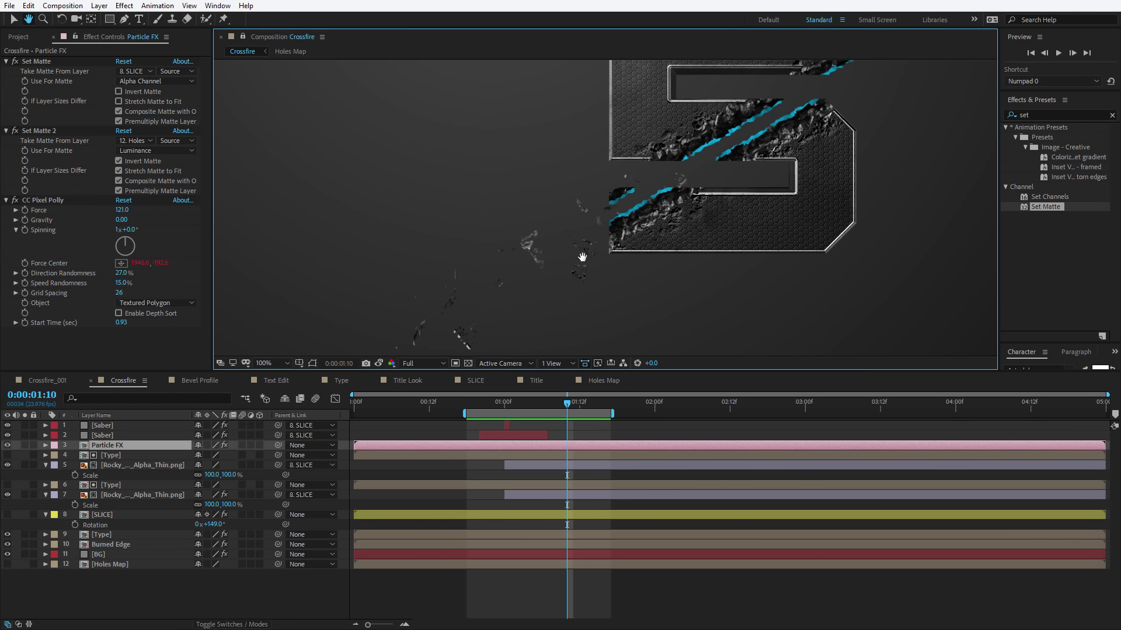
left_click(103, 516)
left_click_drag(213, 524, 244, 525)
left_click_drag(533, 202, 510, 257)
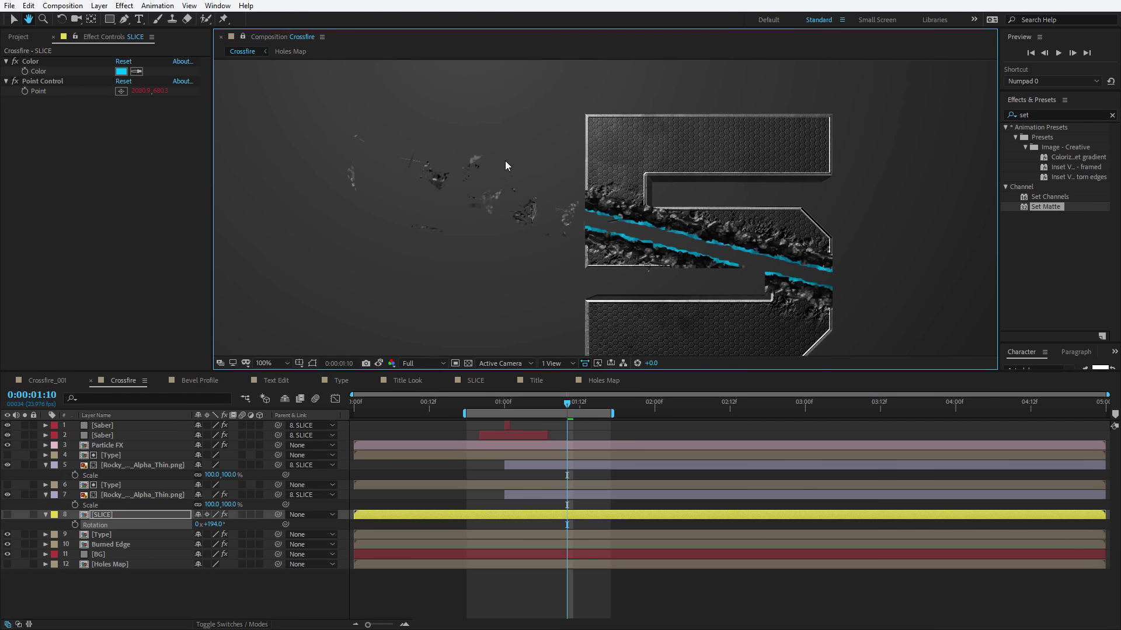
Step: Set the CC Pixel Polly Speed Randomness on Particle FX to 100% and Direction Randomness to 43%, checking the debris motion
left_click(110, 446)
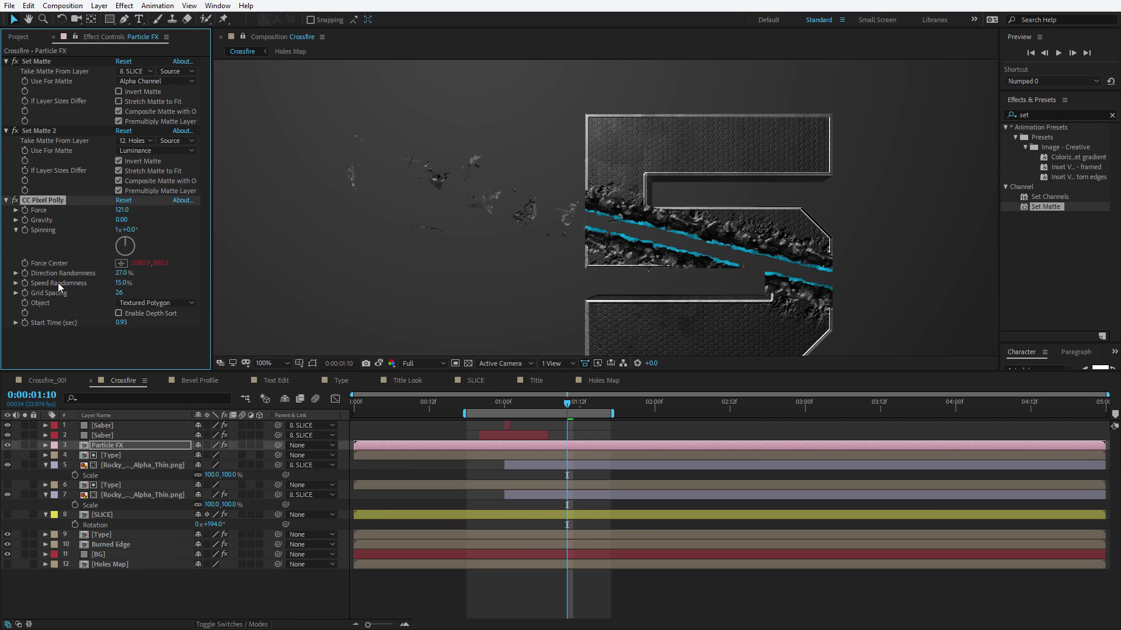
mouse_move(121, 284)
left_mouse_down()
mouse_move(177, 280)
mouse_move(130, 273)
mouse_move(140, 272)
left_mouse_up()
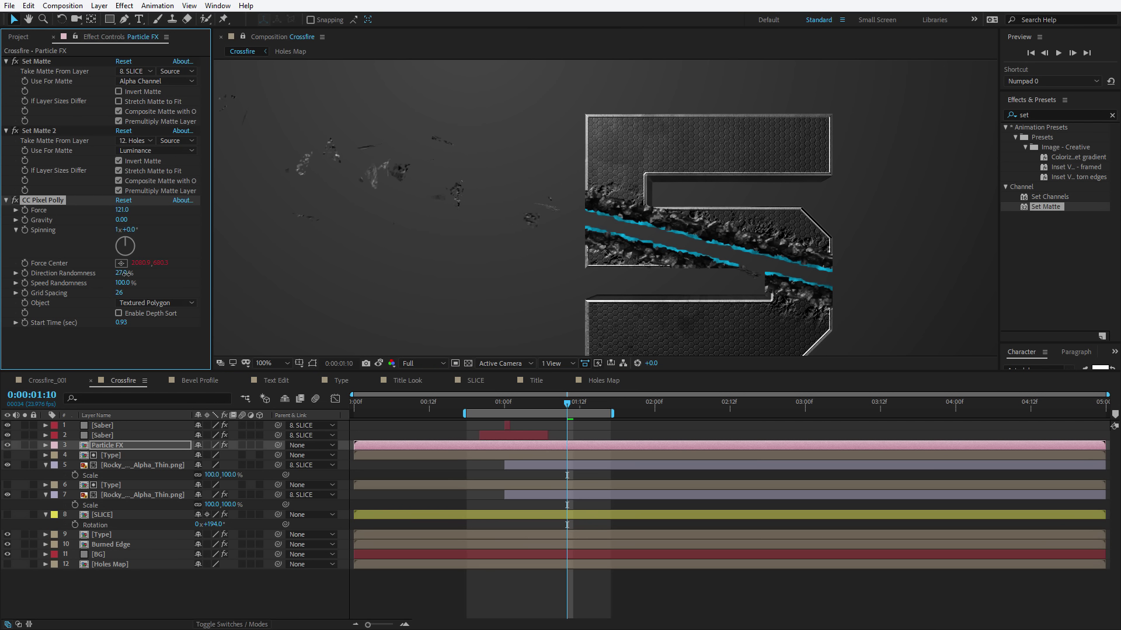
left_click_drag(522, 411, 516, 410)
left_click_drag(510, 405, 561, 404)
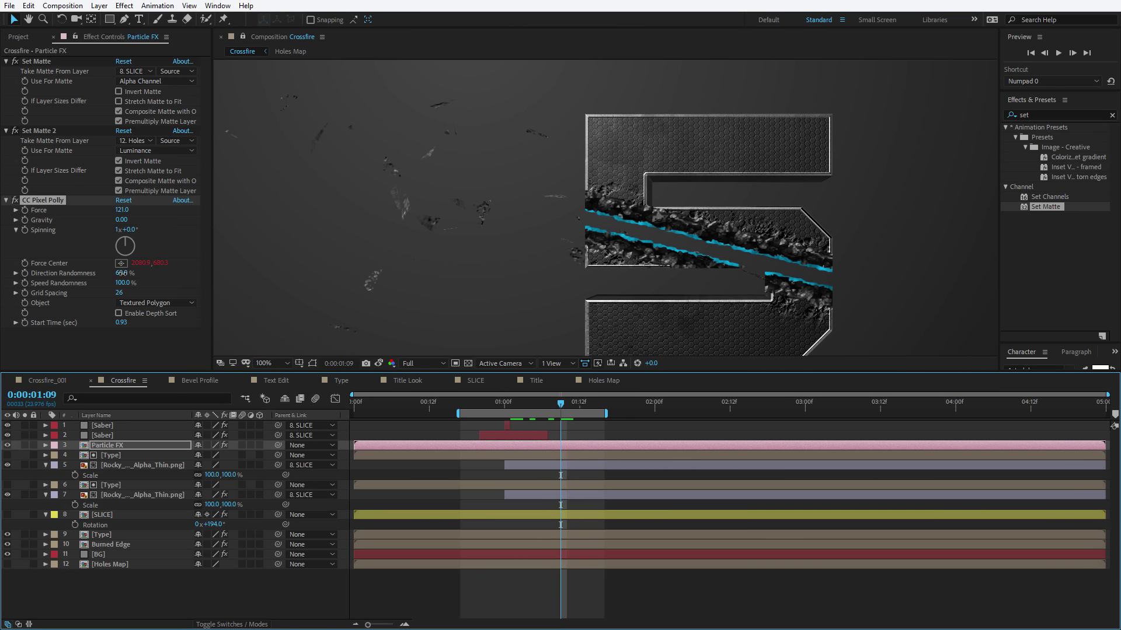
left_click_drag(121, 273, 118, 272)
Step: Duplicate the Particle FX layer and set the copy's CC Pixel Polly Grid Spacing to 15
left_click(92, 445)
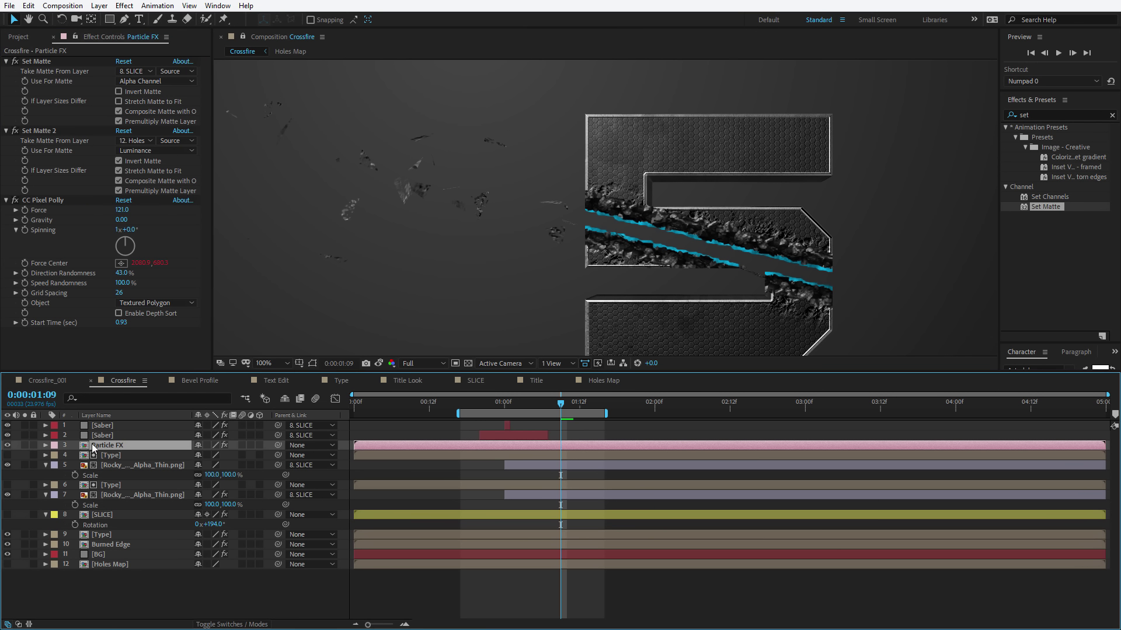
key("ctrl+d")
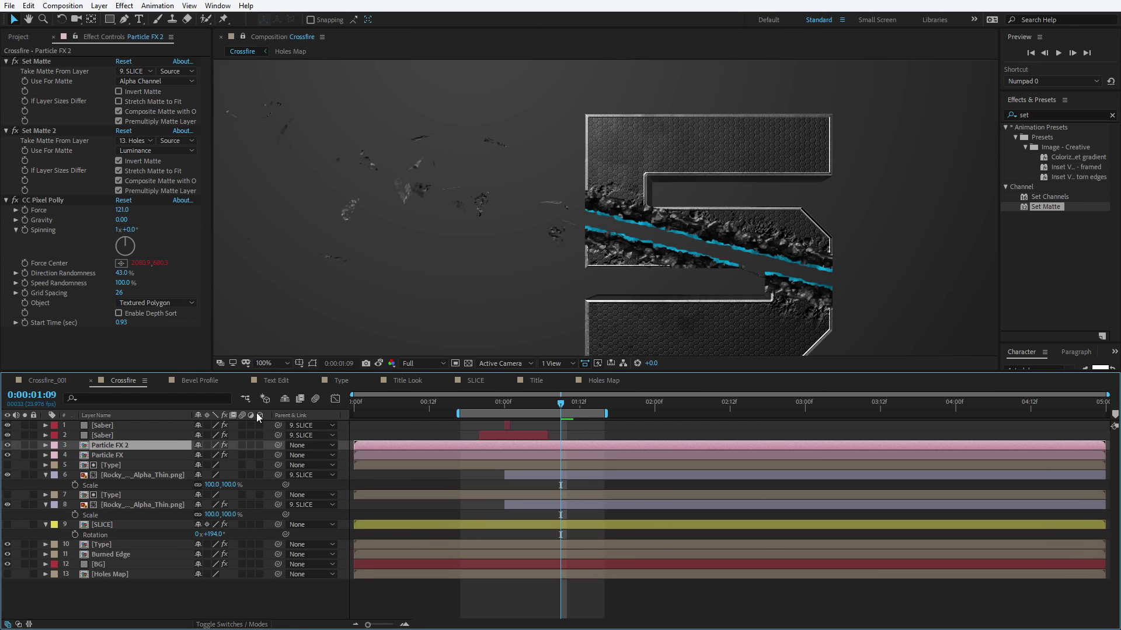
left_click(120, 293)
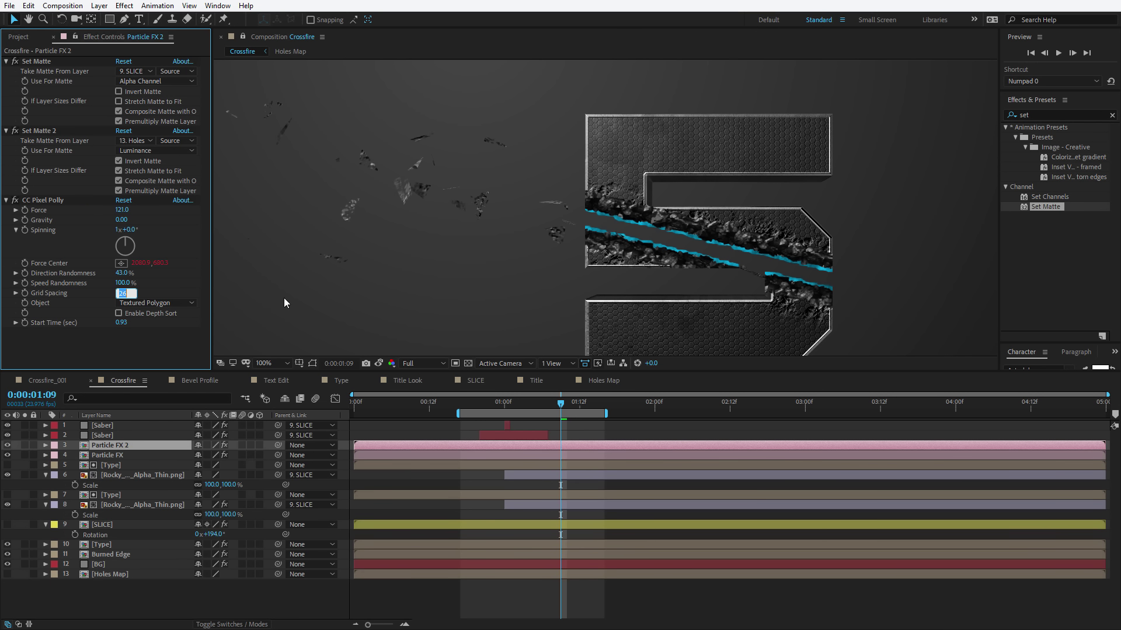
type("15")
key("Return")
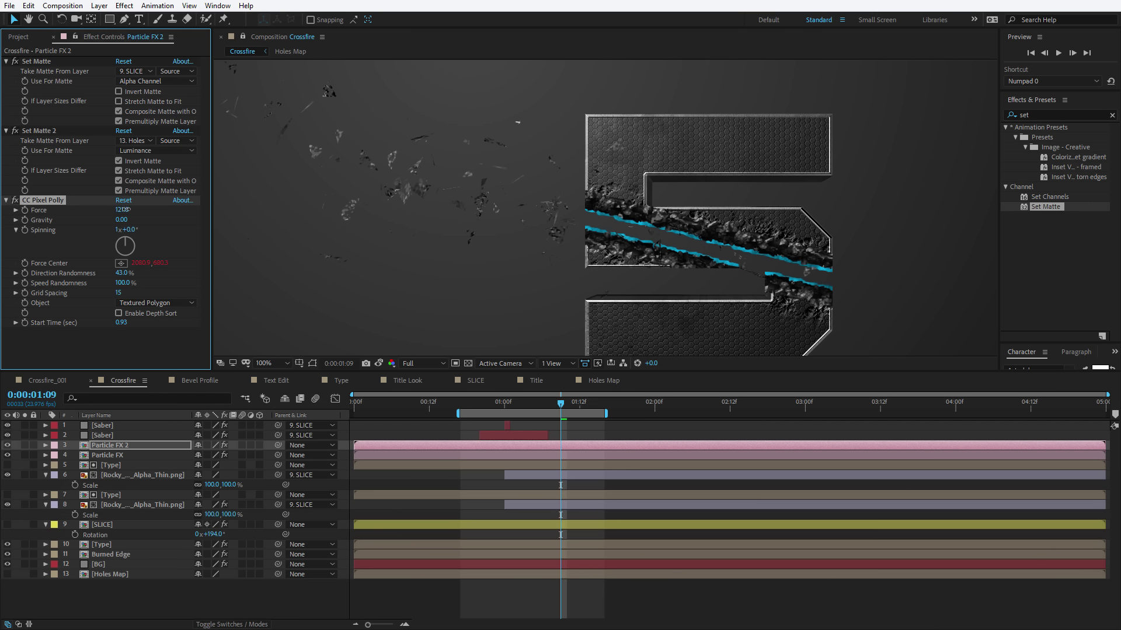
Step: Set the CC Pixel Polly Force on Particle FX 2 to 35 and preview the animation
left_click_drag(124, 209, 85, 223)
key("space")
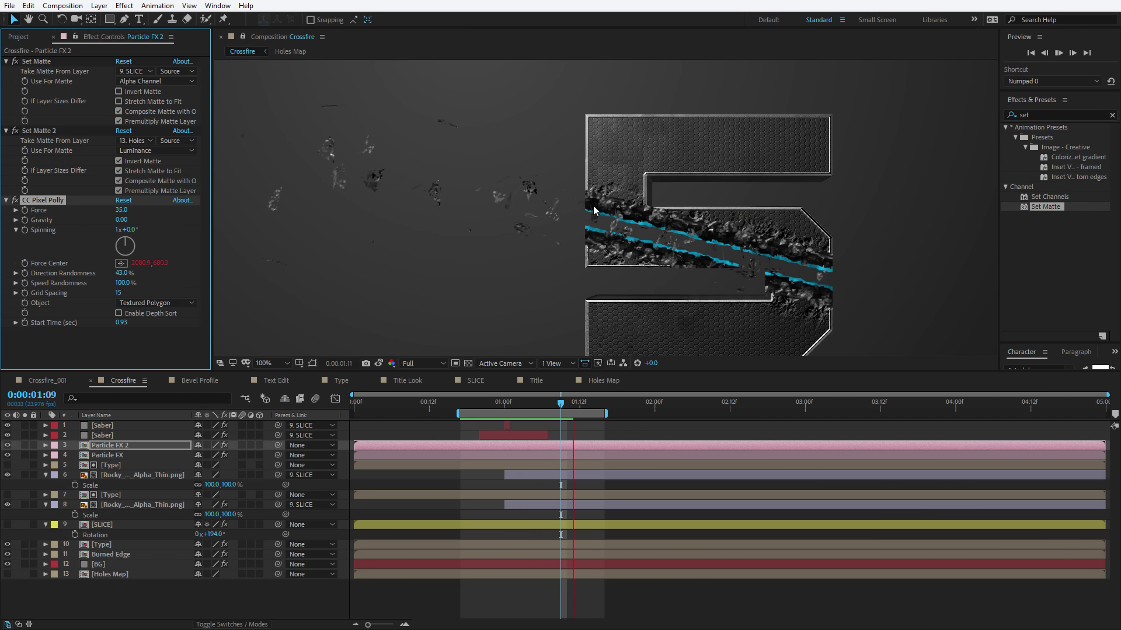
key("space")
Step: Set the CC Pixel Polly Grid Spacing on Particle FX 2 to 8 and preview the finer debris
left_click(119, 293)
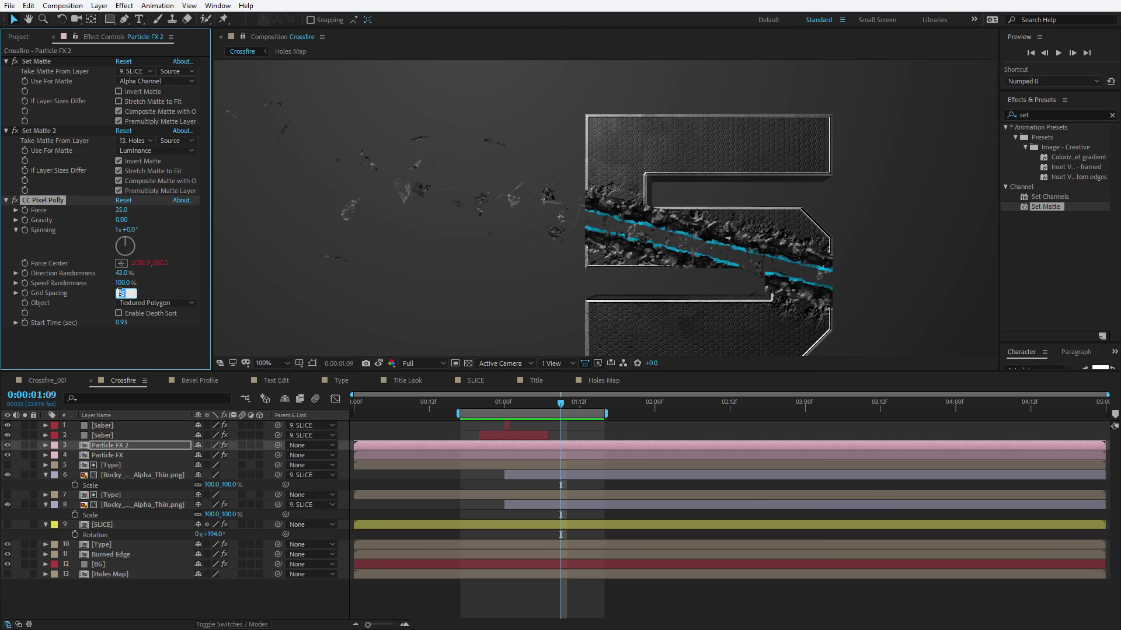
type("8")
key("Return")
key("space")
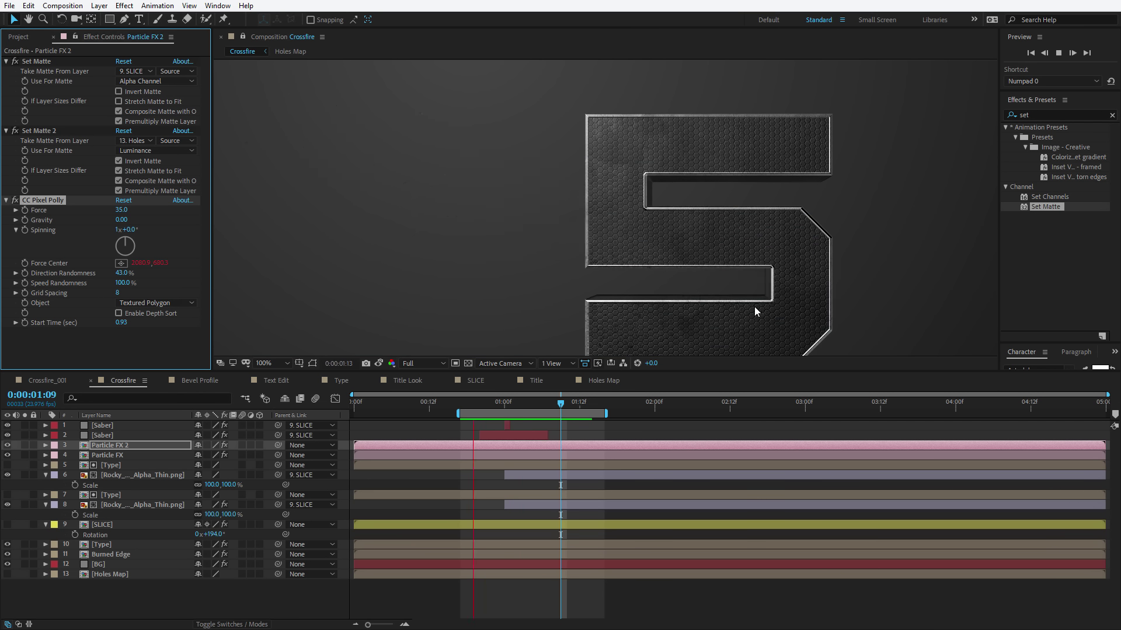
key("space")
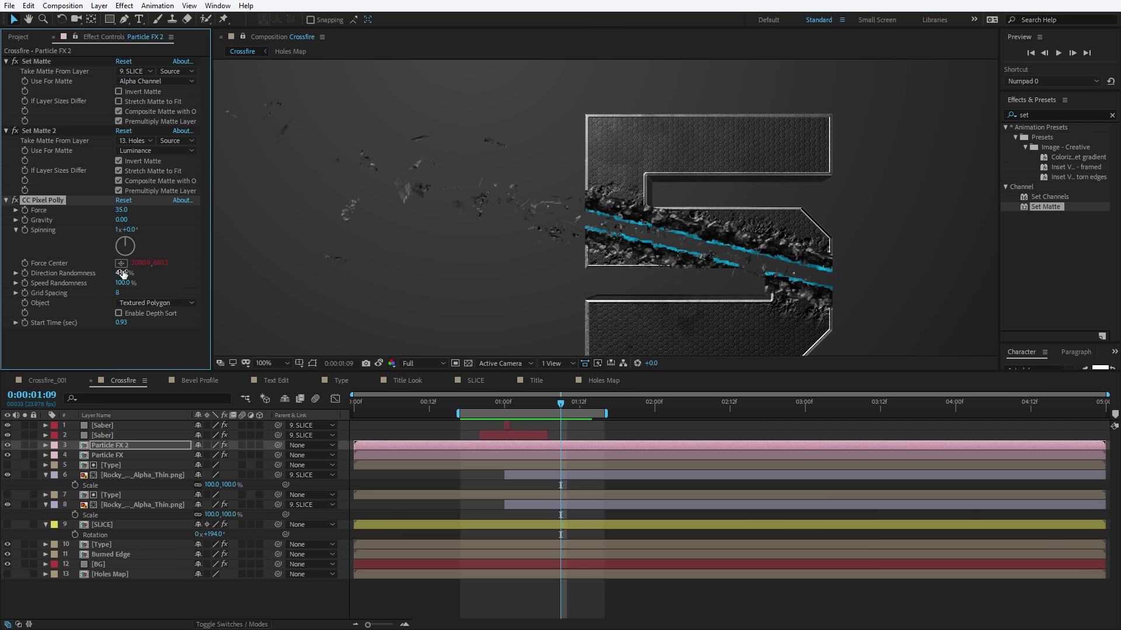
Step: Refine the Particle FX 2 debris with Set Matte 2 not inverted, CC Pixel Polly Force 41 and Grid Spacing 7, previewing the motion
left_click_drag(125, 211, 113, 215)
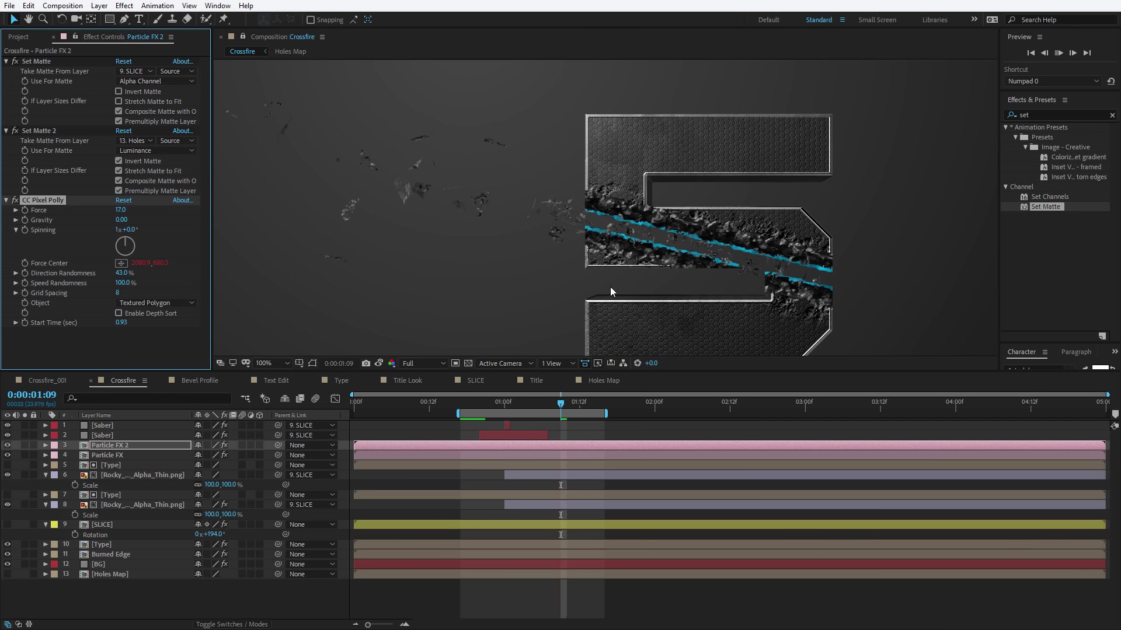
key("space")
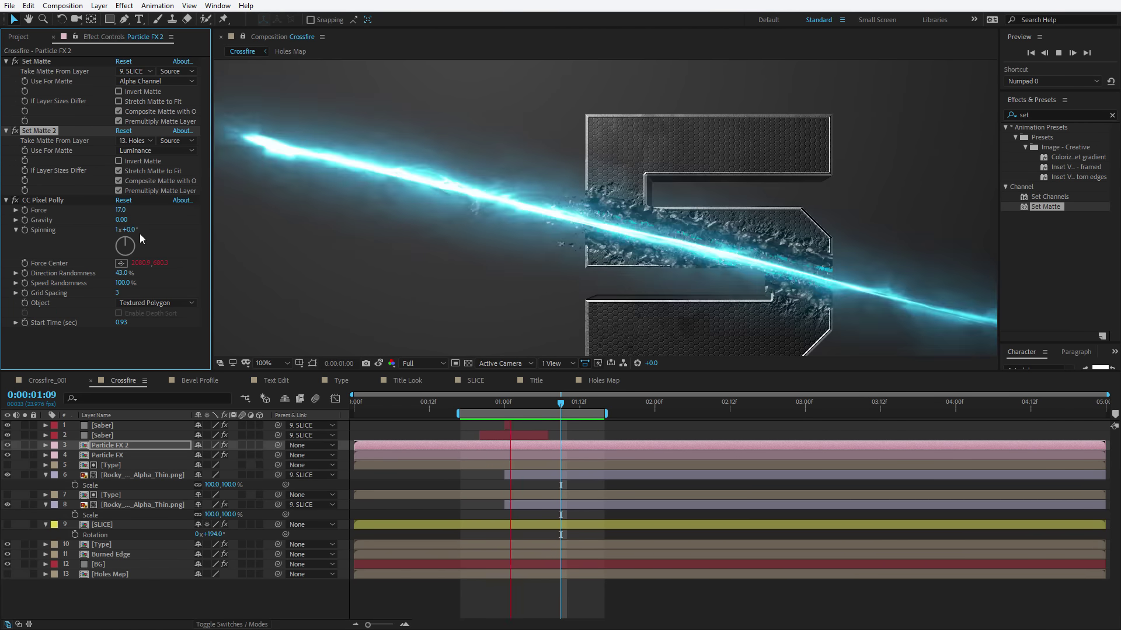
key("space")
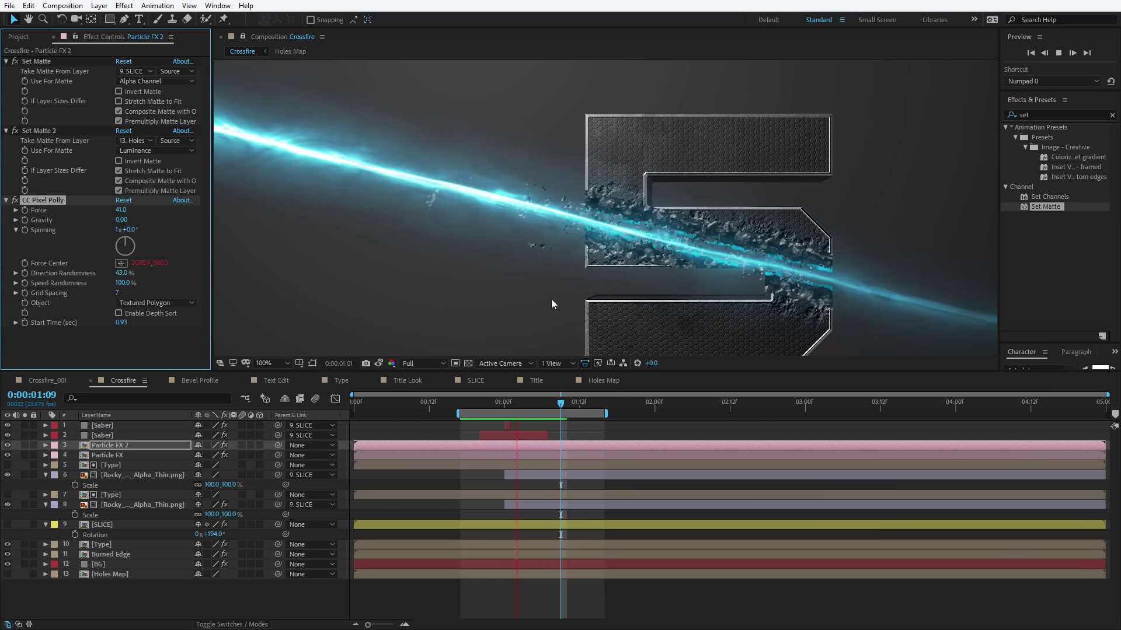
key("space")
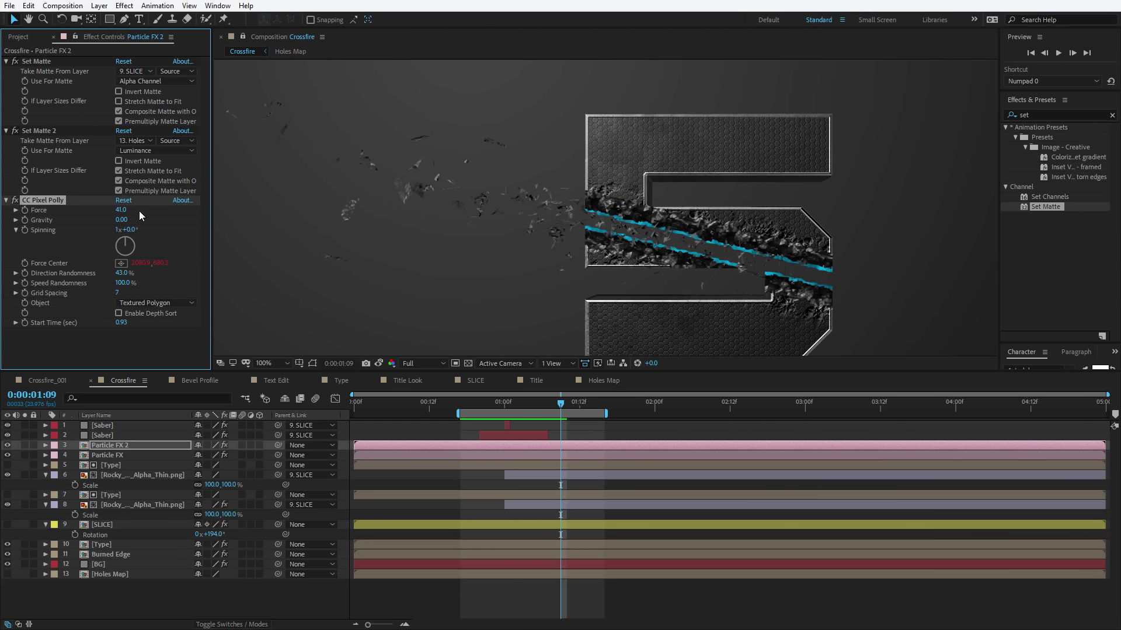
Step: Set the CC Pixel Polly Spinning on Particle FX 2 to 2 revolutions and preview the debris
left_click(117, 231)
type("2")
key("Return")
key("space")
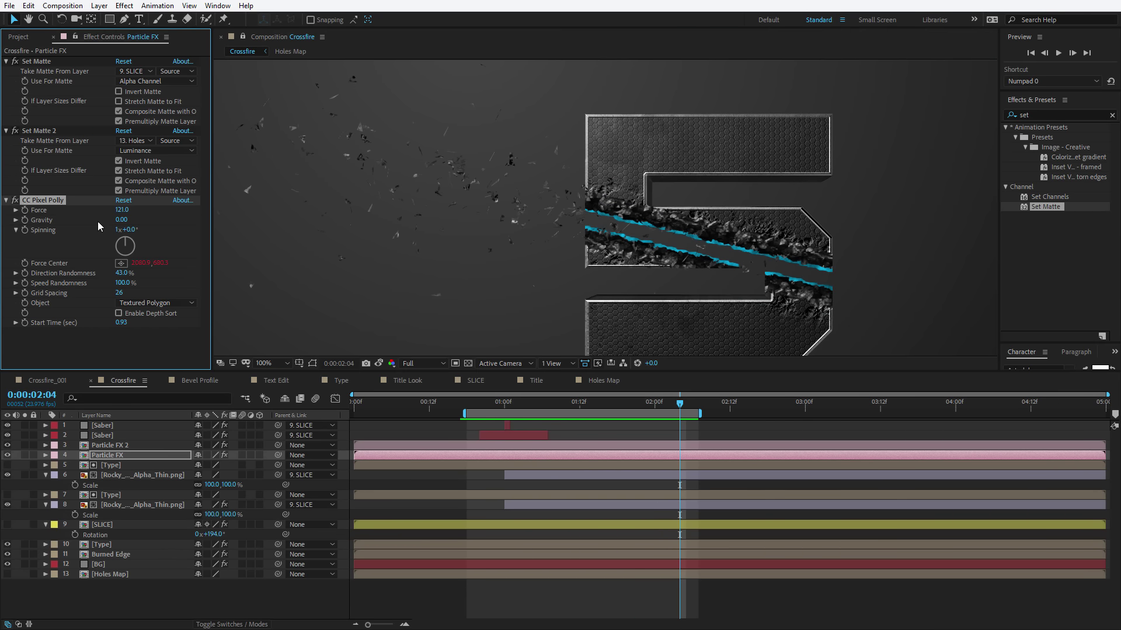
Step: Set the CC Pixel Polly Gravity to 0.10 on both Particle FX and Particle FX 2, and preview the fall
left_click(121, 220)
type(".1")
key("Return")
left_click(110, 445)
left_click(127, 220)
type(".1")
key("Return")
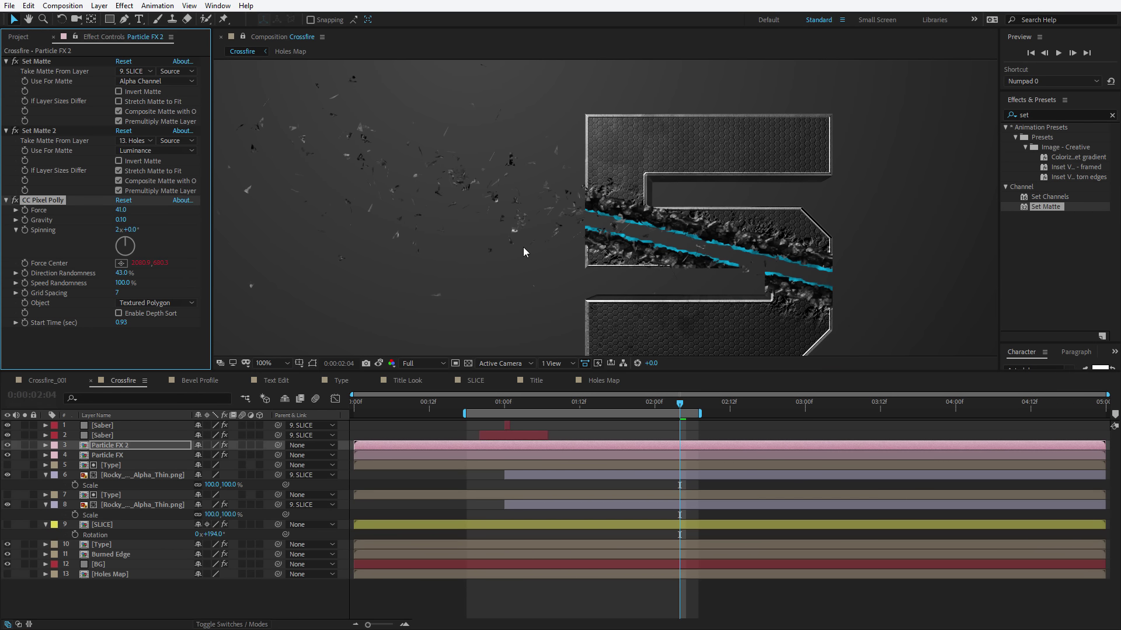
left_click(523, 247)
key("space")
Step: Duplicate the Particle FX 2 layer, solo the copy and apply a Tint effect to it
left_click(102, 447)
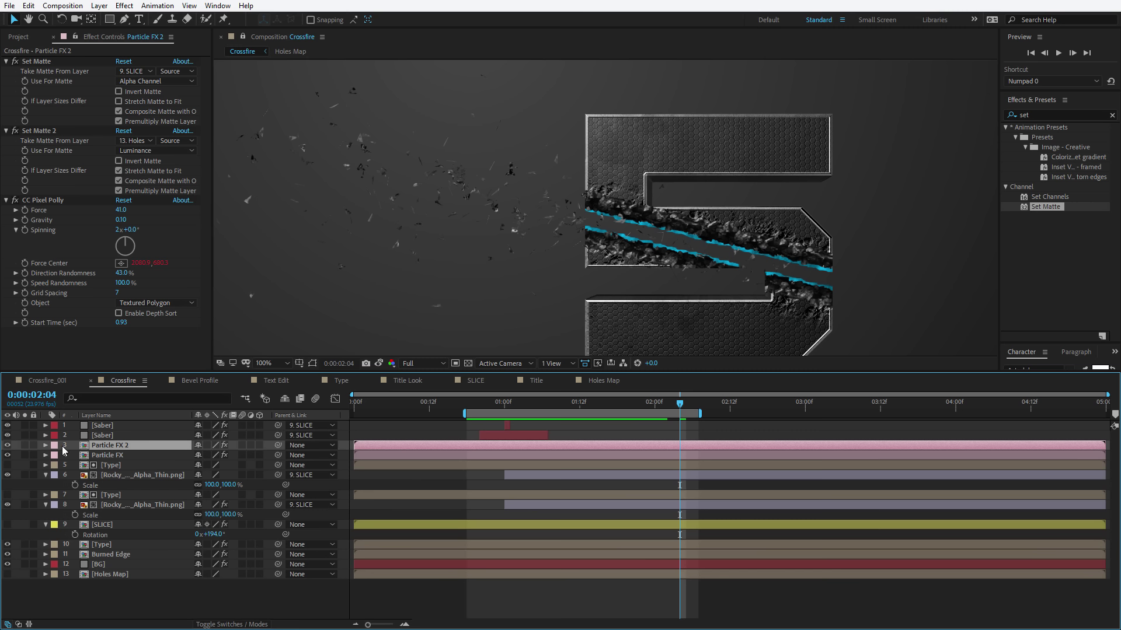
key("ctrl+d")
left_click(25, 445)
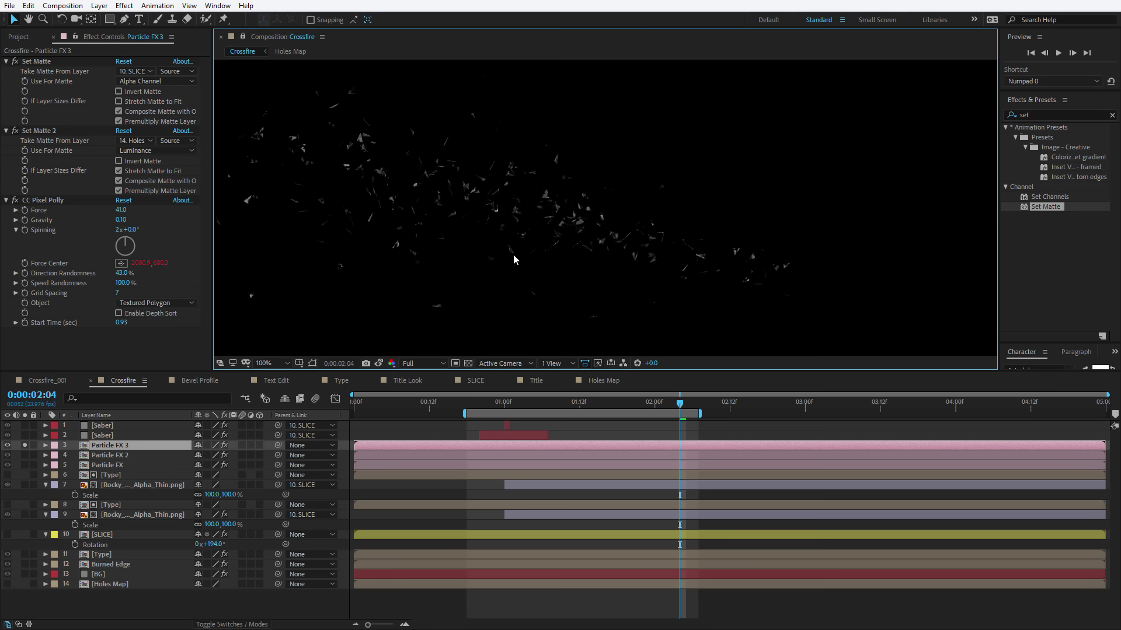
left_click(124, 6)
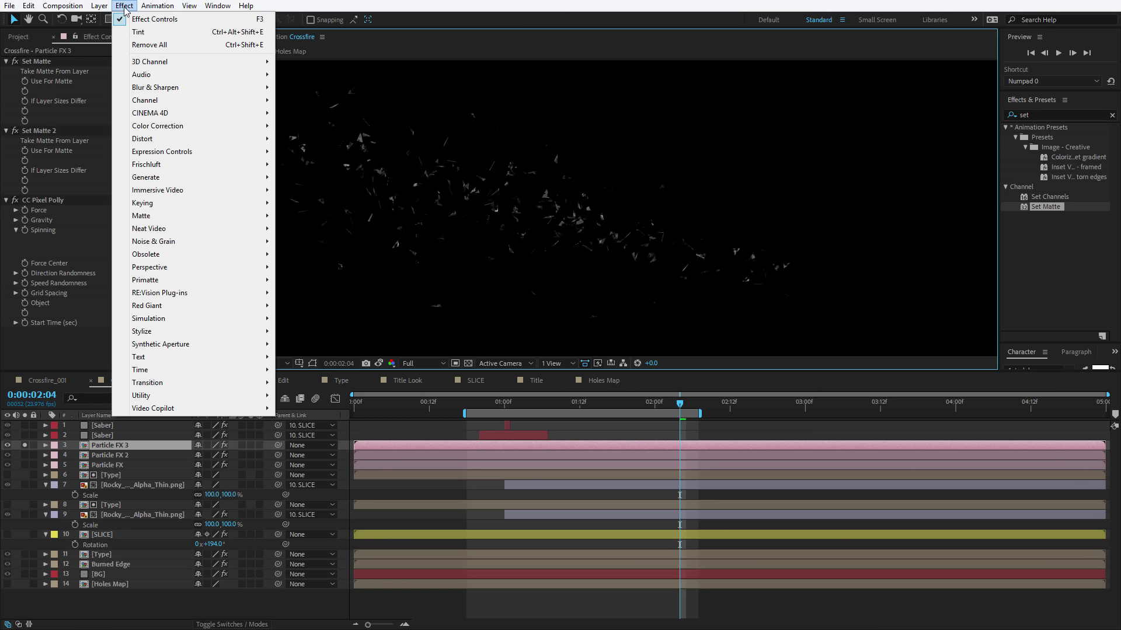
mouse_move(169, 126)
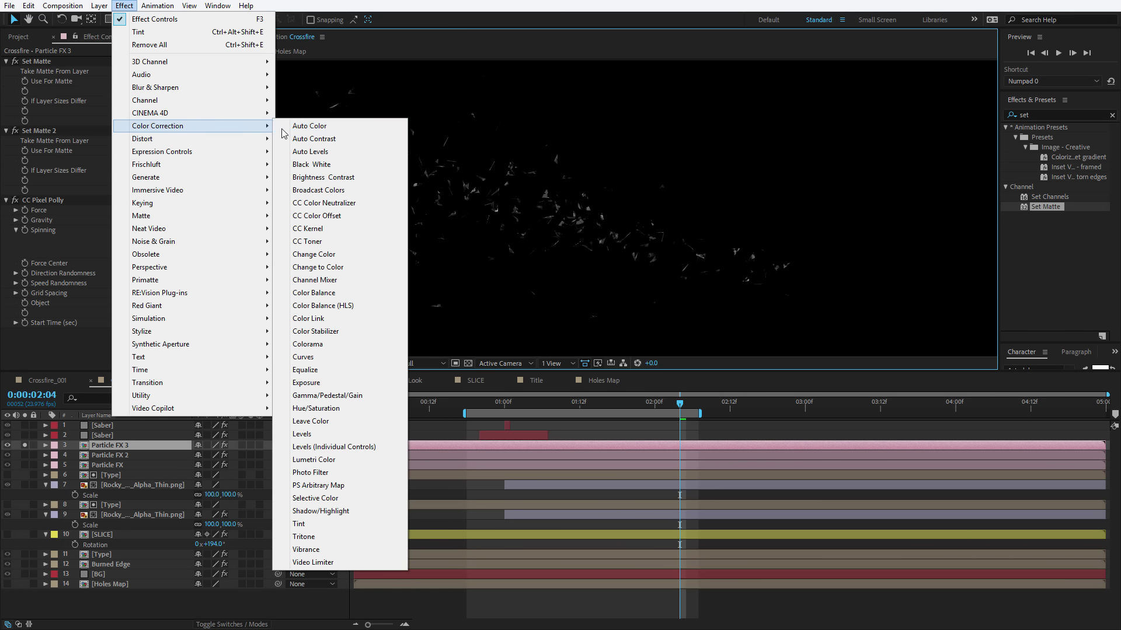
left_click(300, 524)
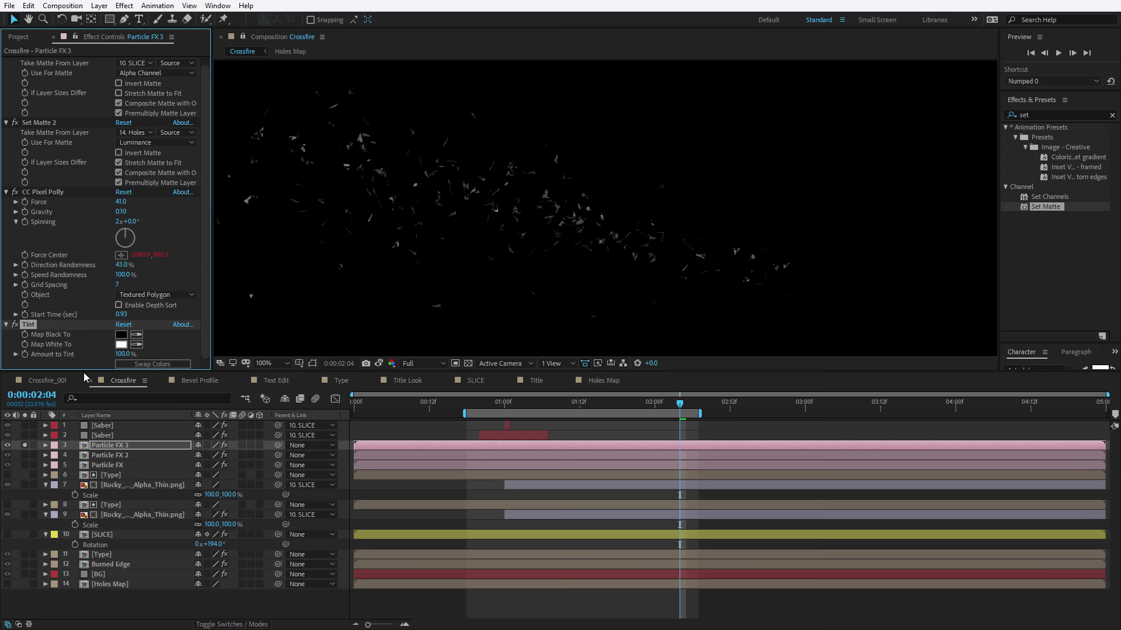
Step: Link the Tint's Map White To and Map Black To on Particle FX 3 to the SLICE layer's Color control with expressions
left_click(105, 536)
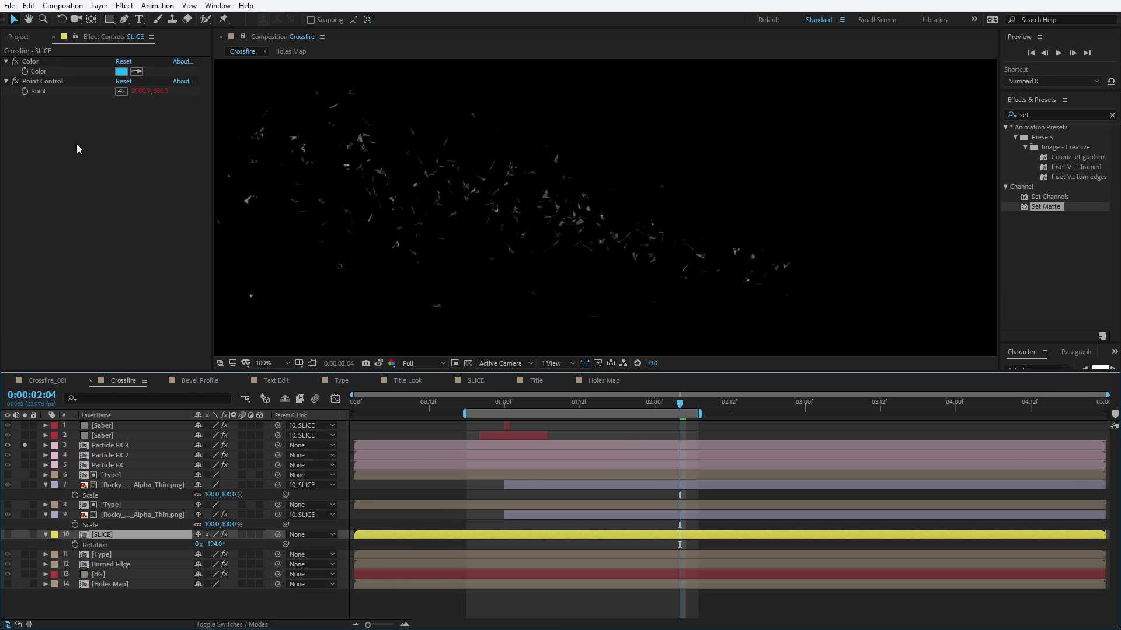
left_click(75, 37)
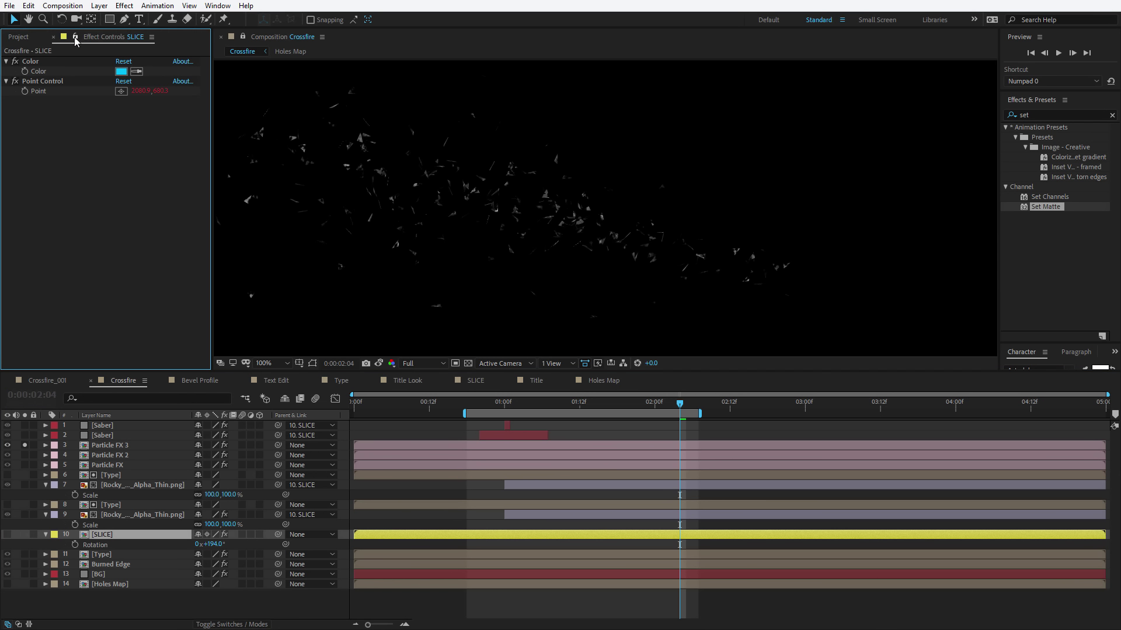
left_click(107, 445)
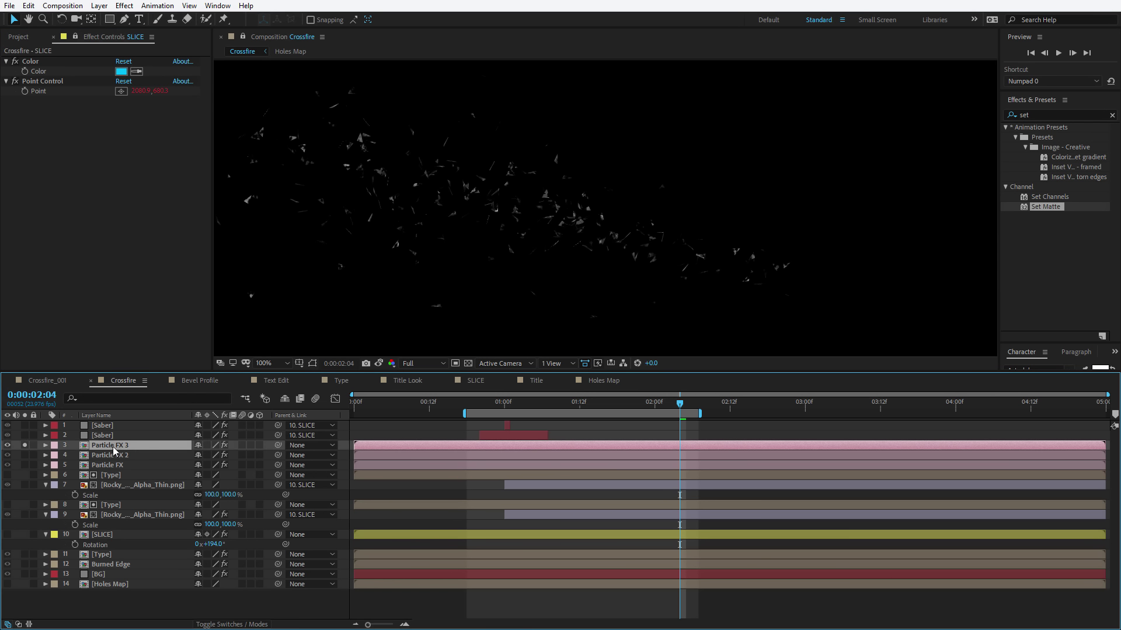
key("e")
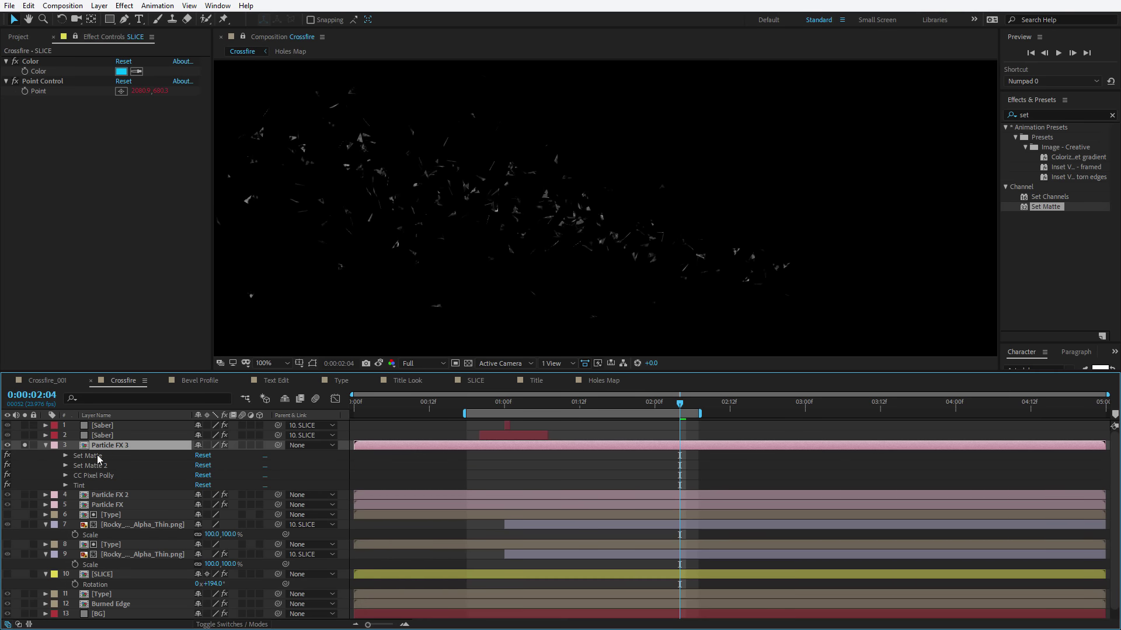
left_click(65, 486)
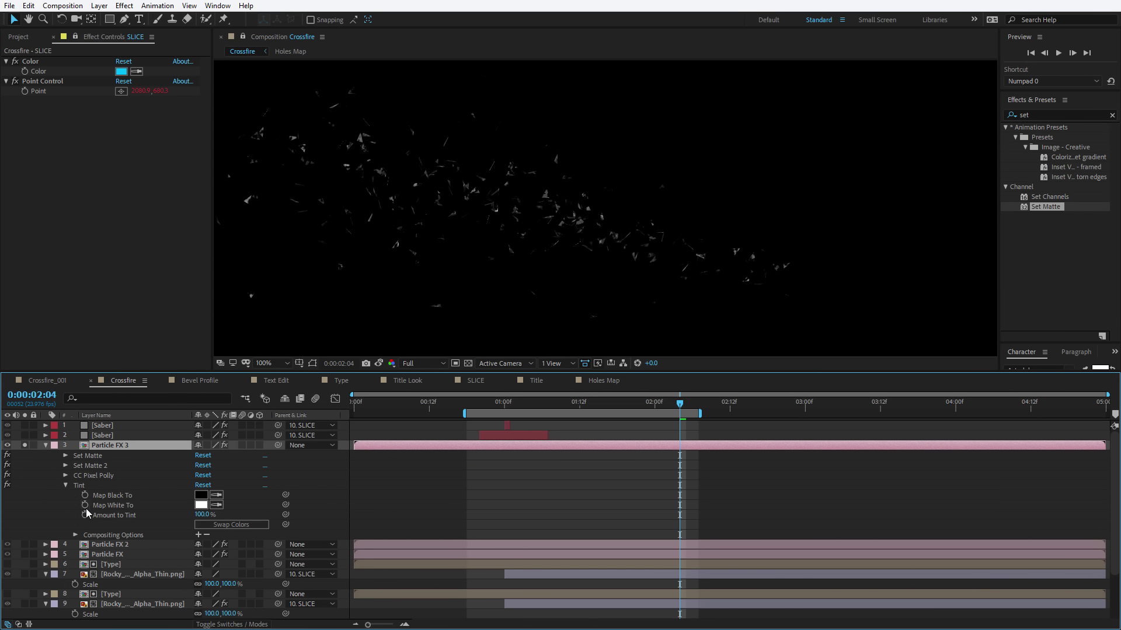
left_click(85, 505, "alt")
left_click_drag(228, 514, 48, 72)
left_click(85, 495, "alt")
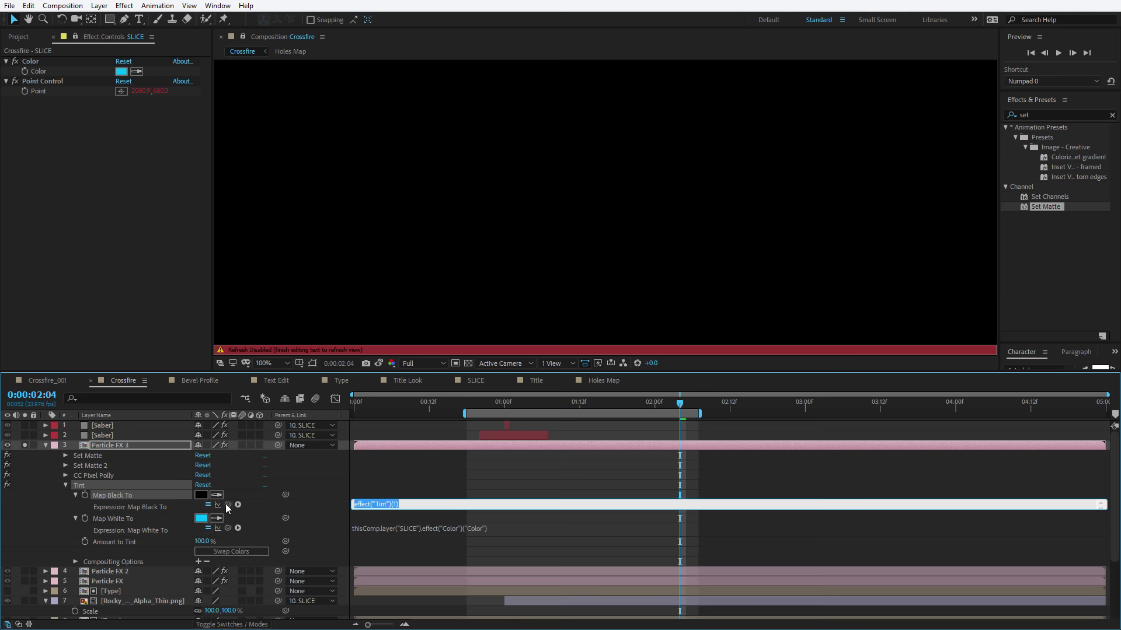
left_click_drag(228, 505, 47, 71)
left_click(433, 471)
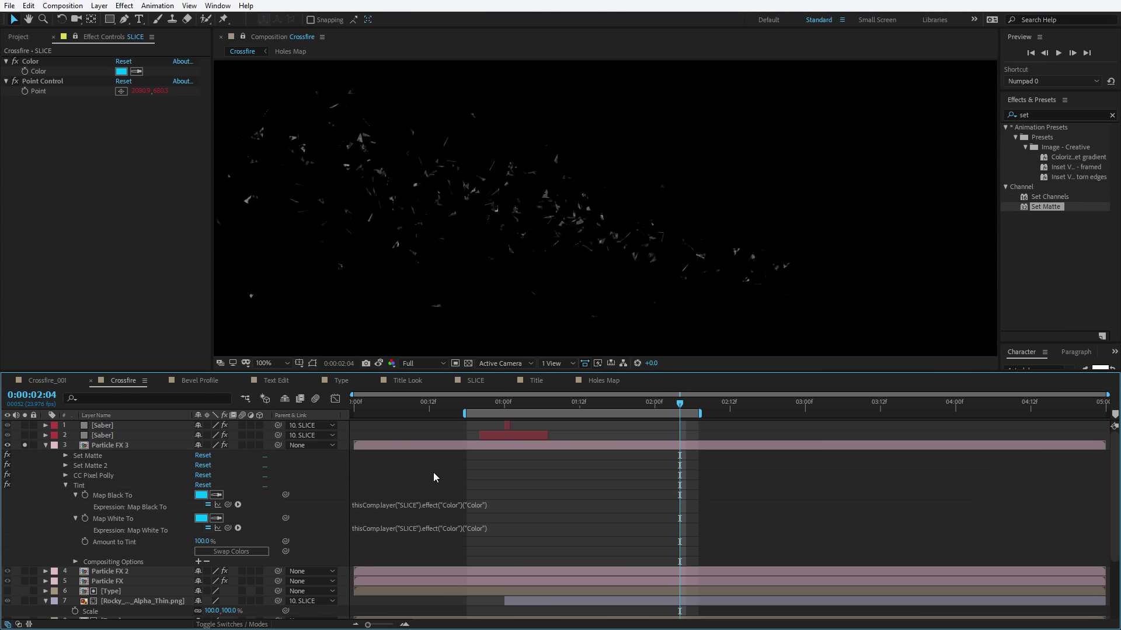
left_click(46, 445)
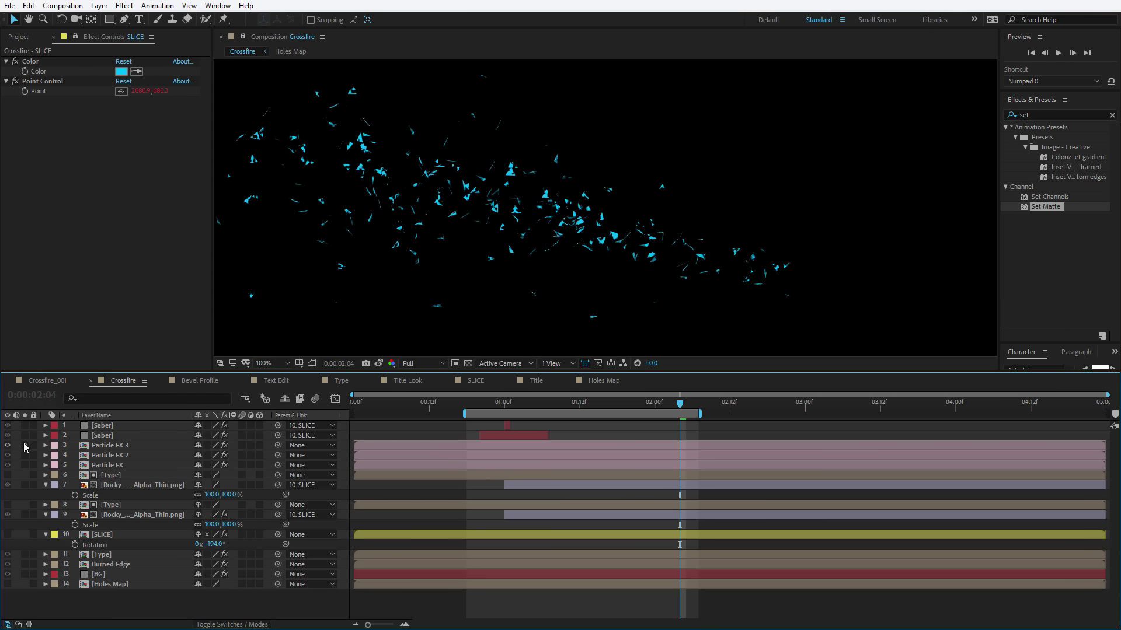
Step: Unsolo Particle FX 3, rename it Particle Sparks and give it a blue label
left_click(25, 445)
left_click(112, 447)
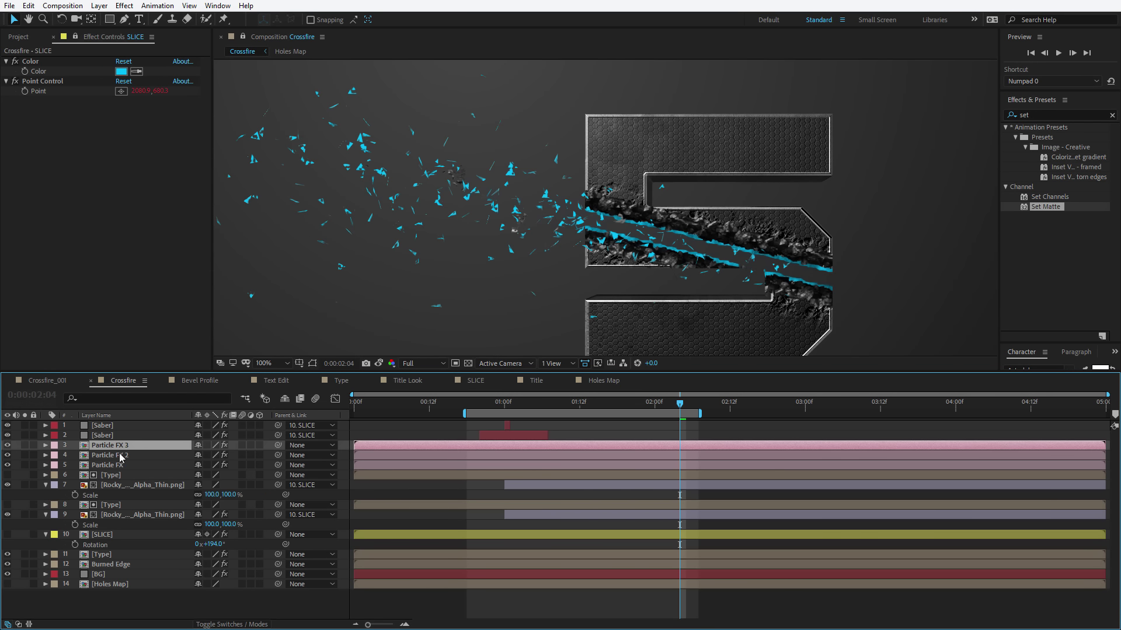
key("Return")
type("Particle Sparks")
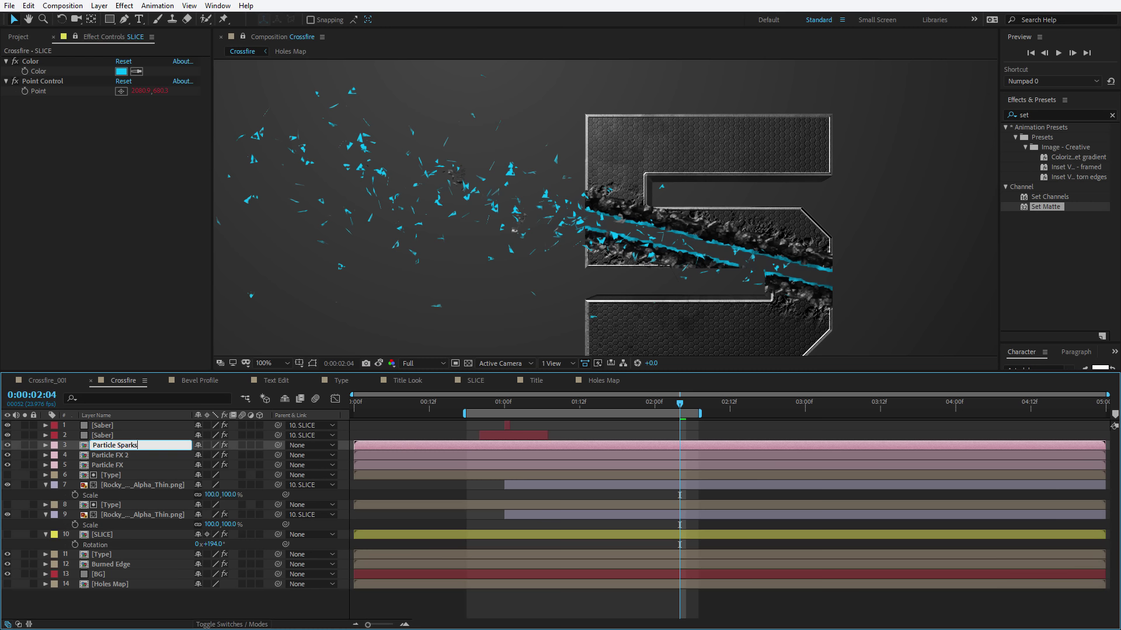
key("Return")
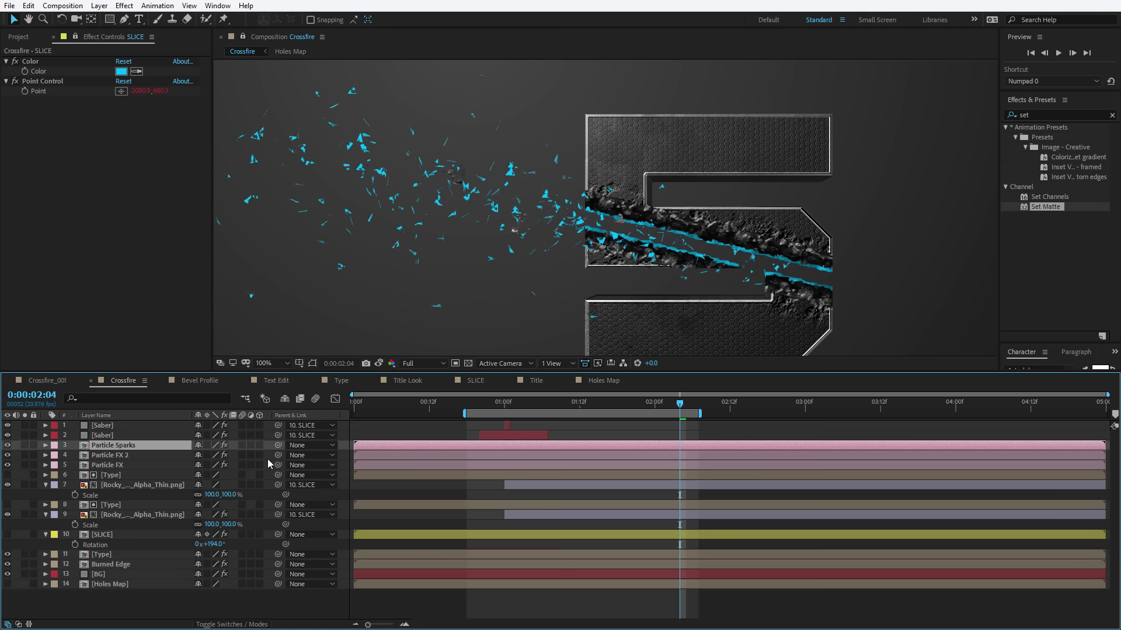
left_click(55, 445)
left_click(108, 582)
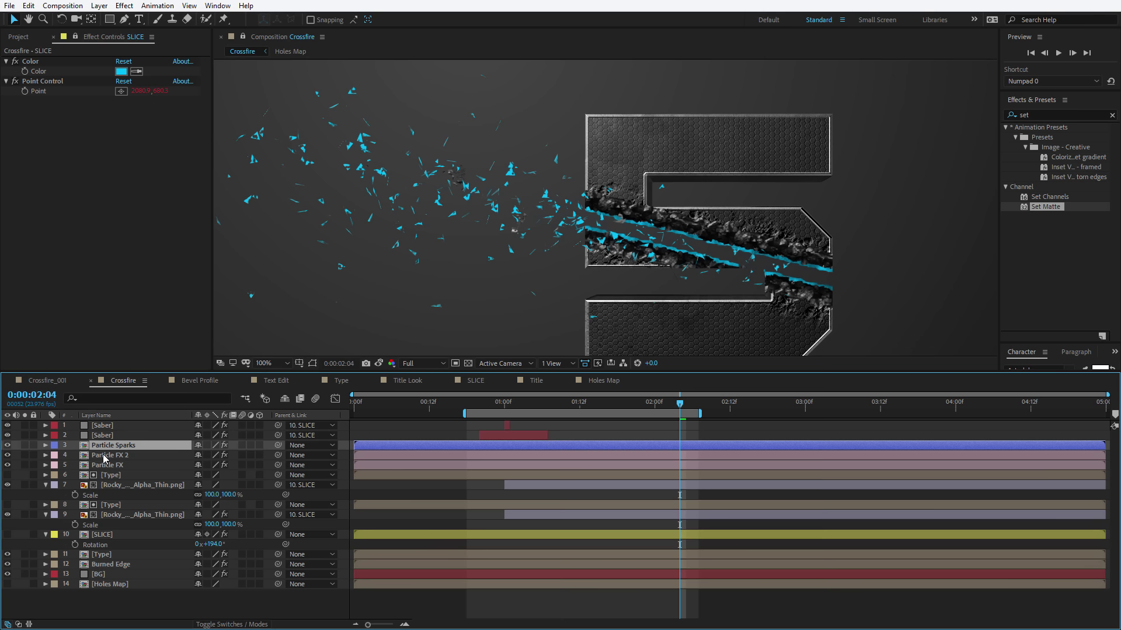
Step: On Particle Sparks, set the CC Pixel Polly Force to 25 and Spinning to 1 revolution, and reduce the Grid Spacing for smaller pieces
left_click(74, 37)
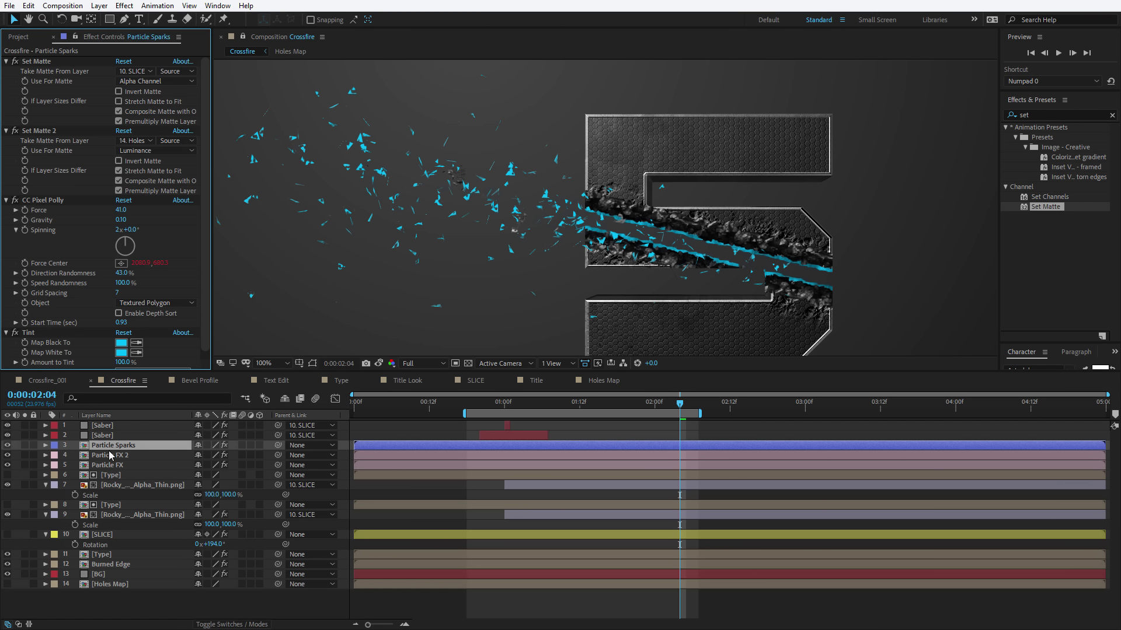
scroll(143, 251, "down", 1)
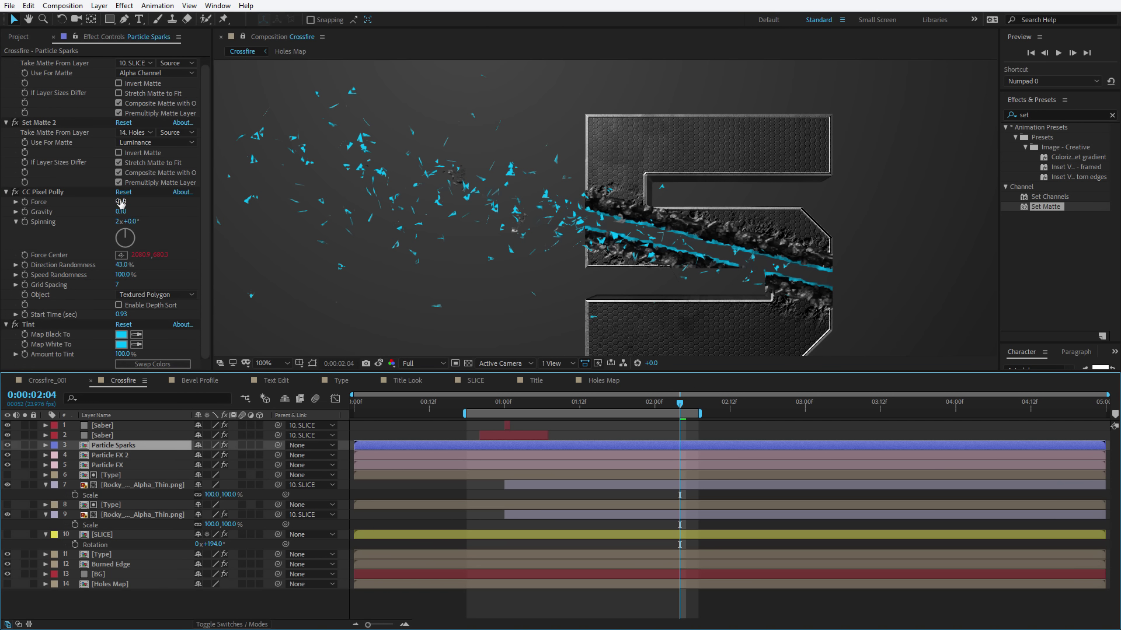
left_click_drag(121, 203, 112, 203)
left_click_drag(117, 285, 122, 284)
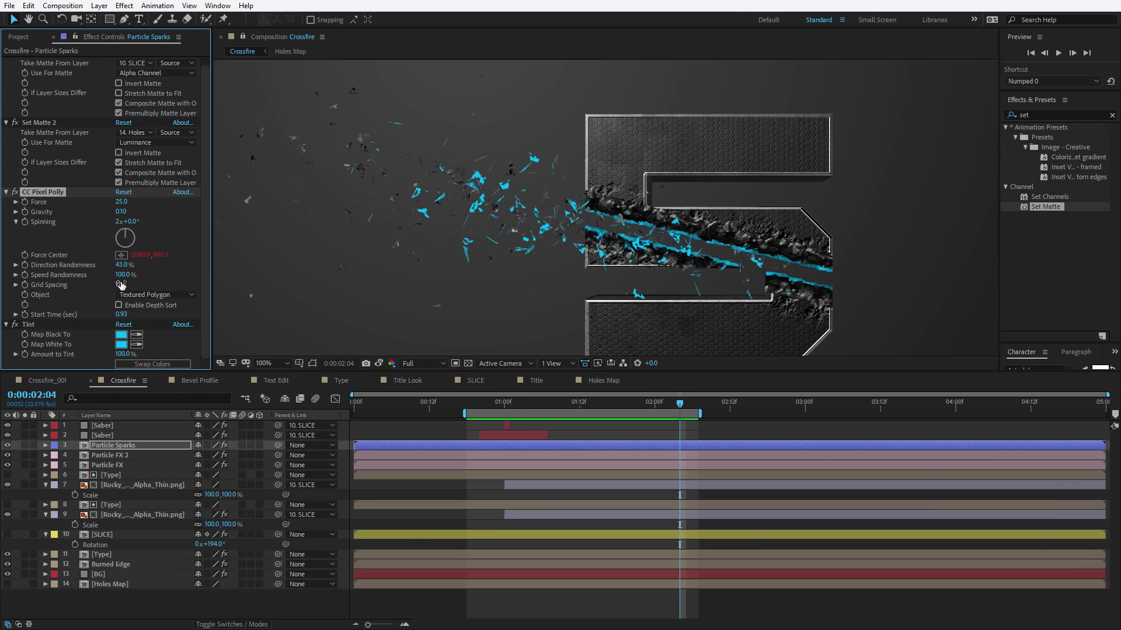
left_click(119, 222)
type("1")
key("Return")
left_click_drag(118, 285, 114, 285)
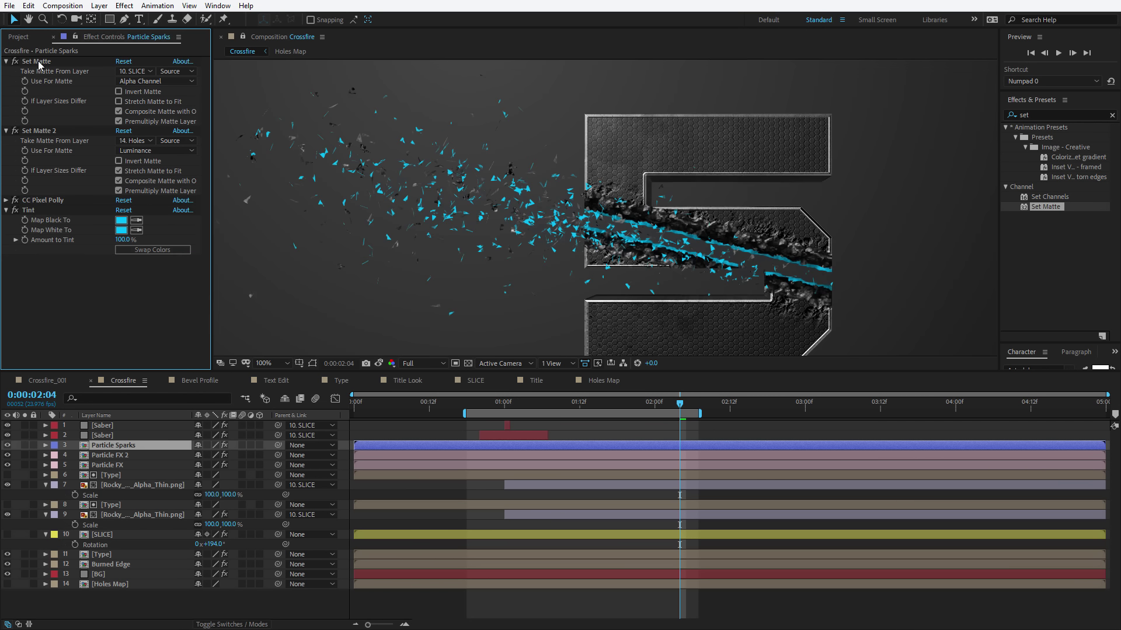
Step: Solo Particle Sparks and add a Checkerboard effect above its Set Matte effects
left_click(25, 446)
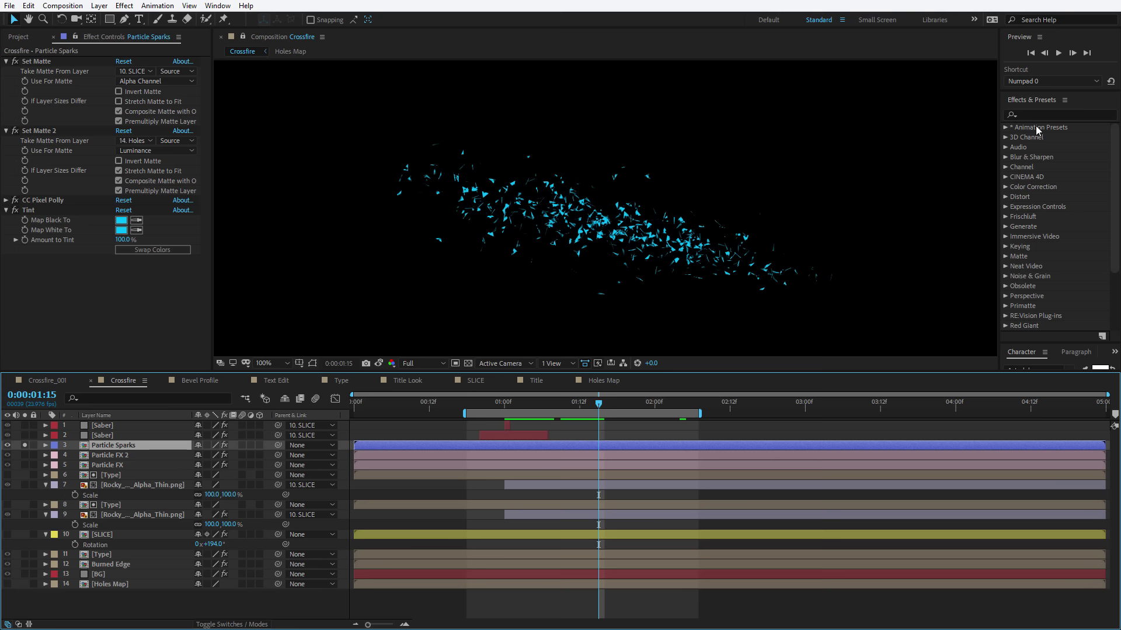
left_click(1041, 114)
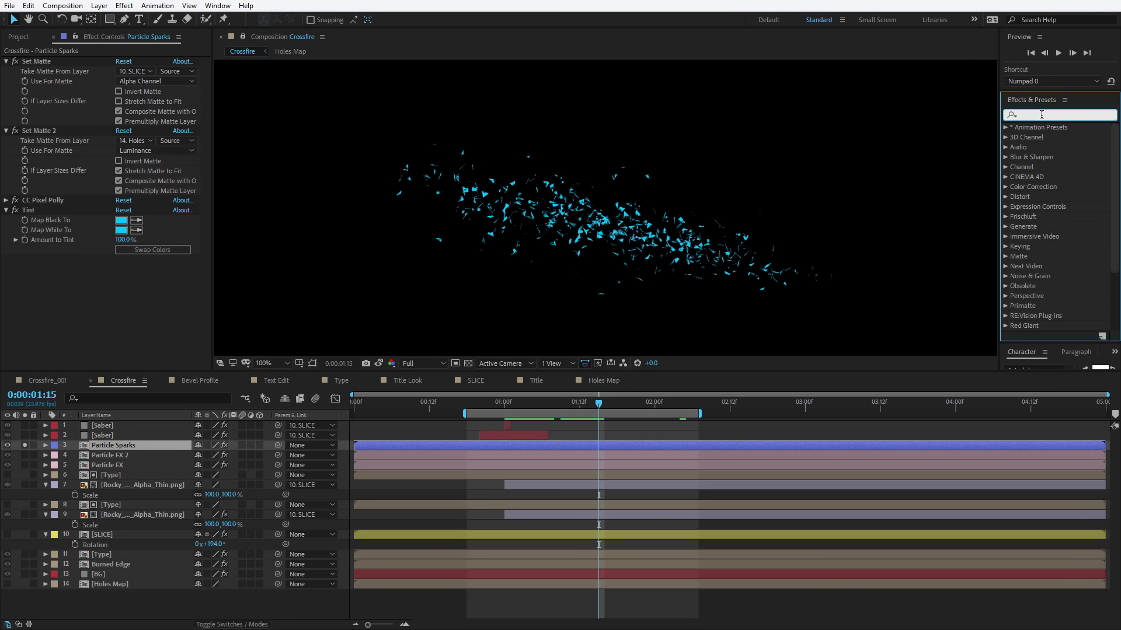
type("check")
left_click_drag(1050, 207, 43, 61)
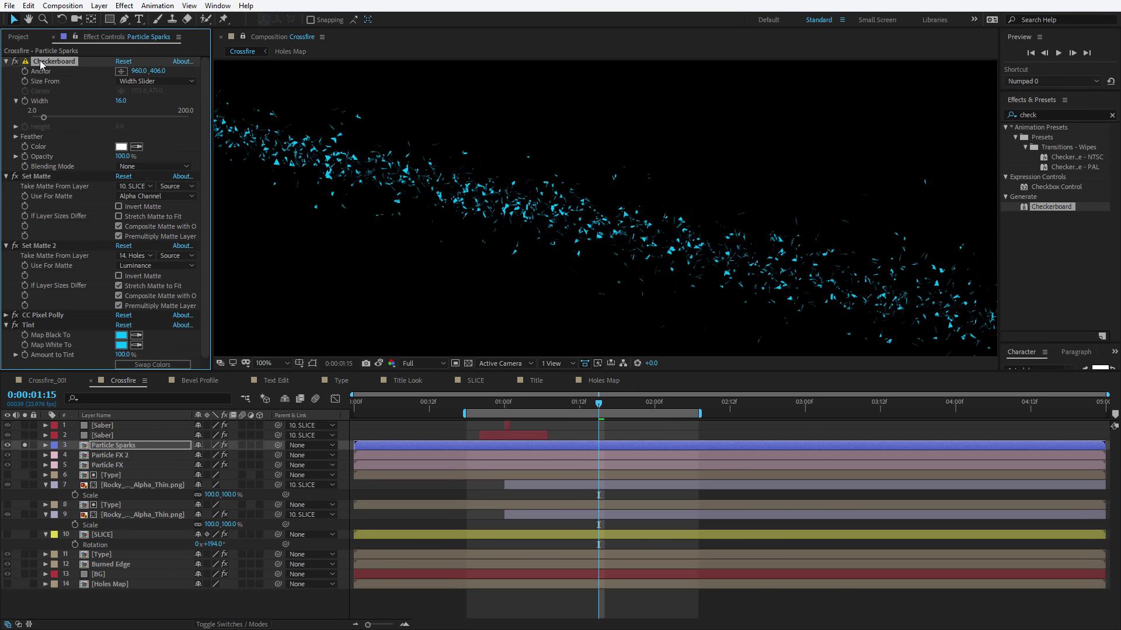
Step: Set the Checkerboard Width on Particle Sparks to 100 and its Blending Mode to Stencil Alpha to thin out the sparks
left_click_drag(121, 100, 157, 110)
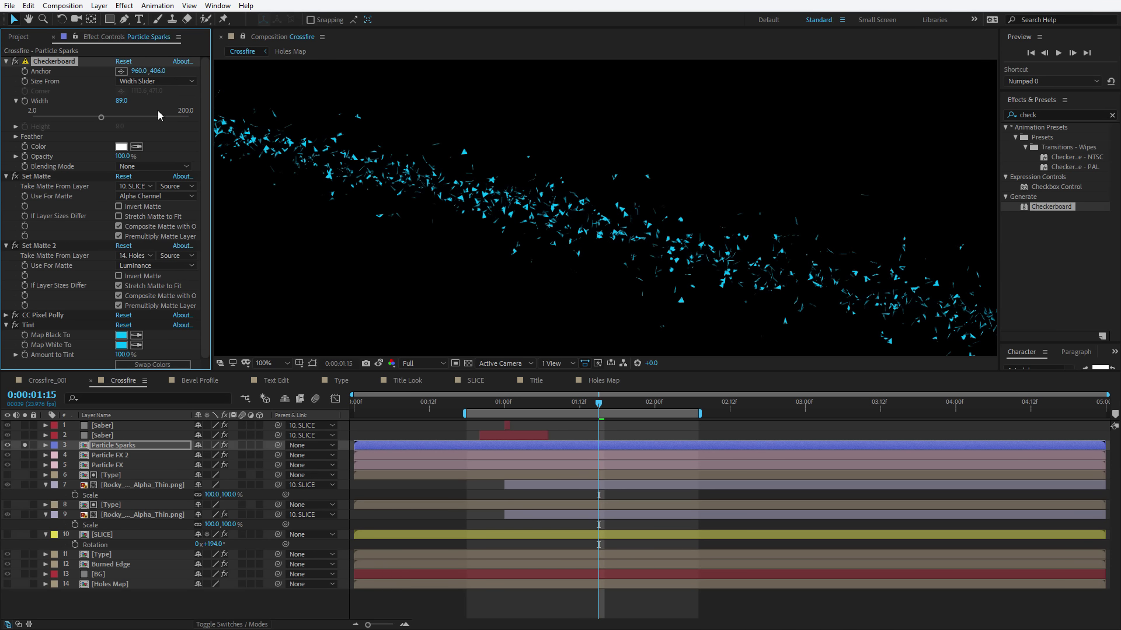
left_click(143, 168)
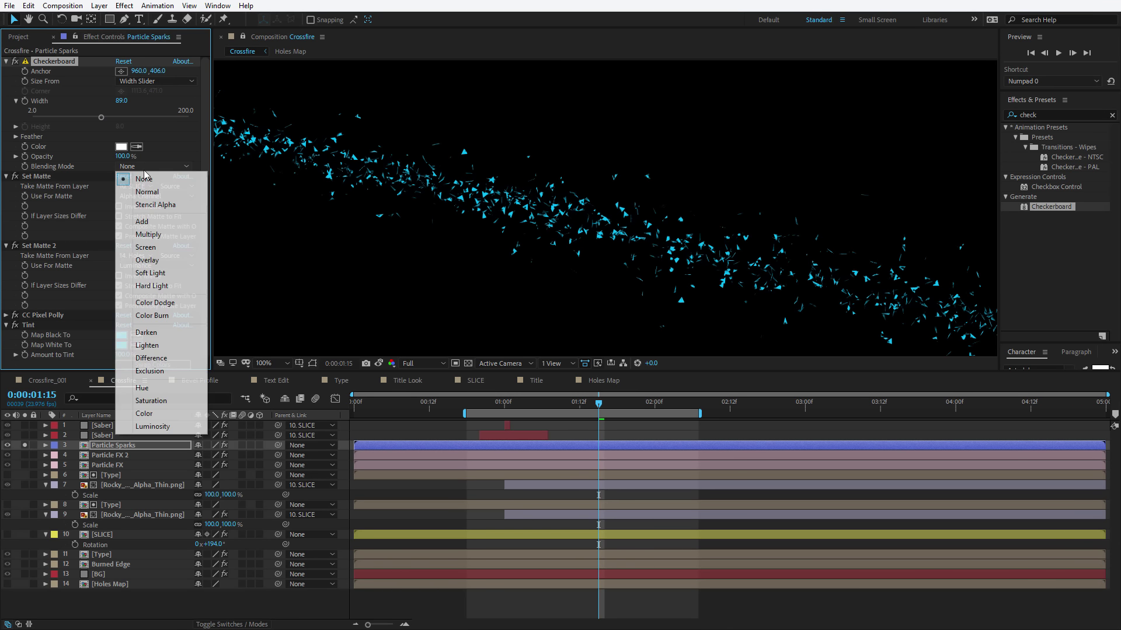
left_click(156, 205)
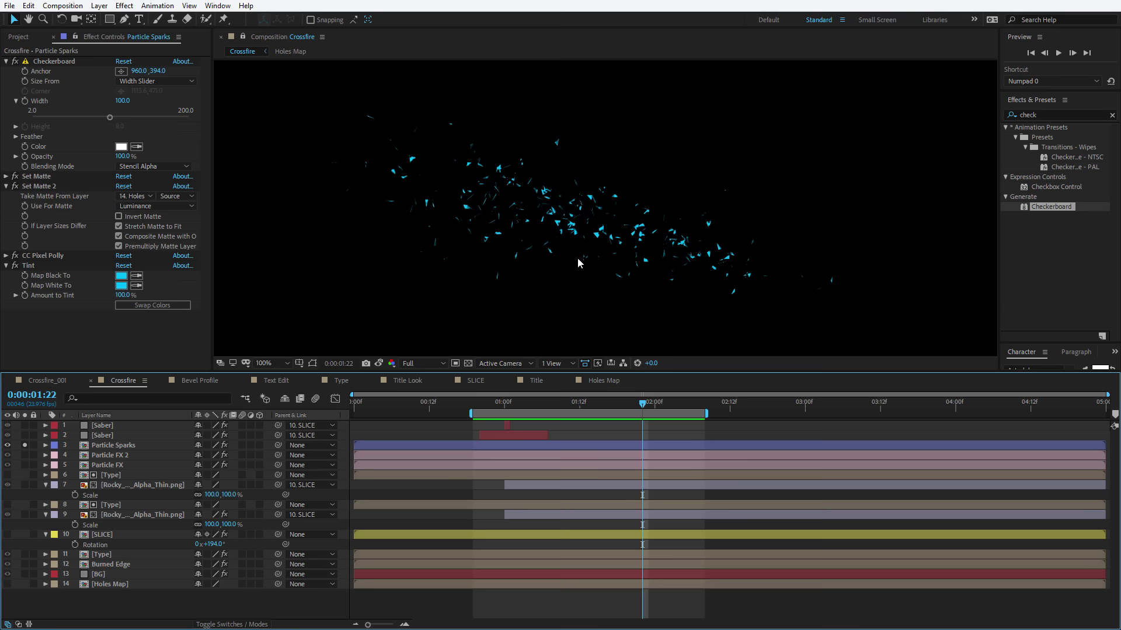
left_click(16, 66)
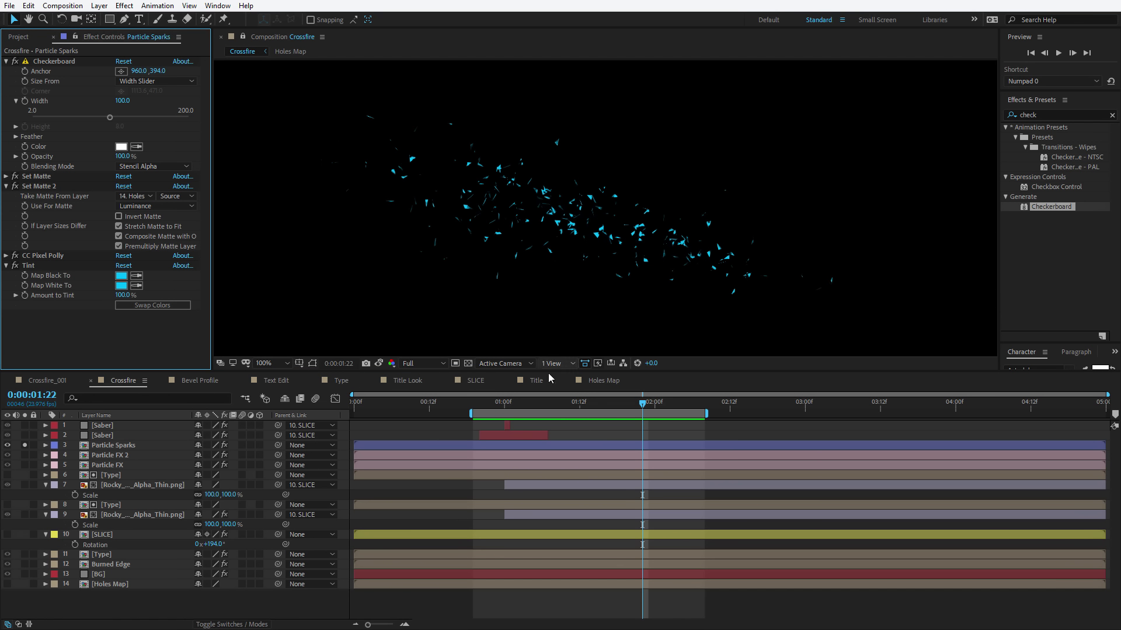
left_click(108, 447)
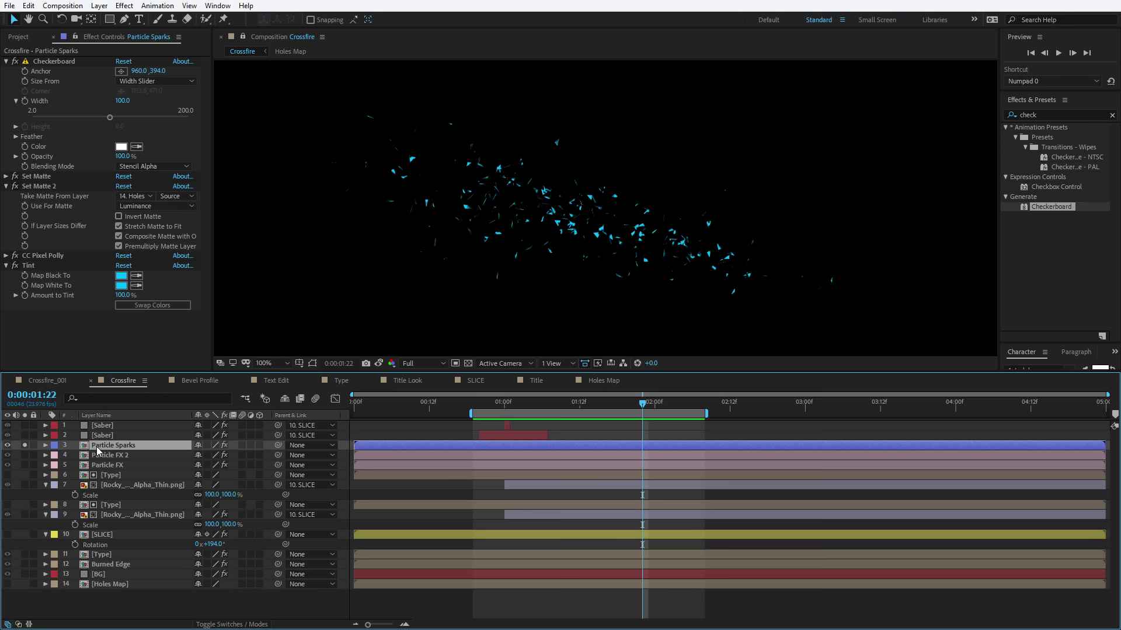
Step: Duplicate Particle Sparks, set the copy's CC Pixel Polly Force to 71 and Direction Randomness to 9%, and preview the animation
key("ctrl+d")
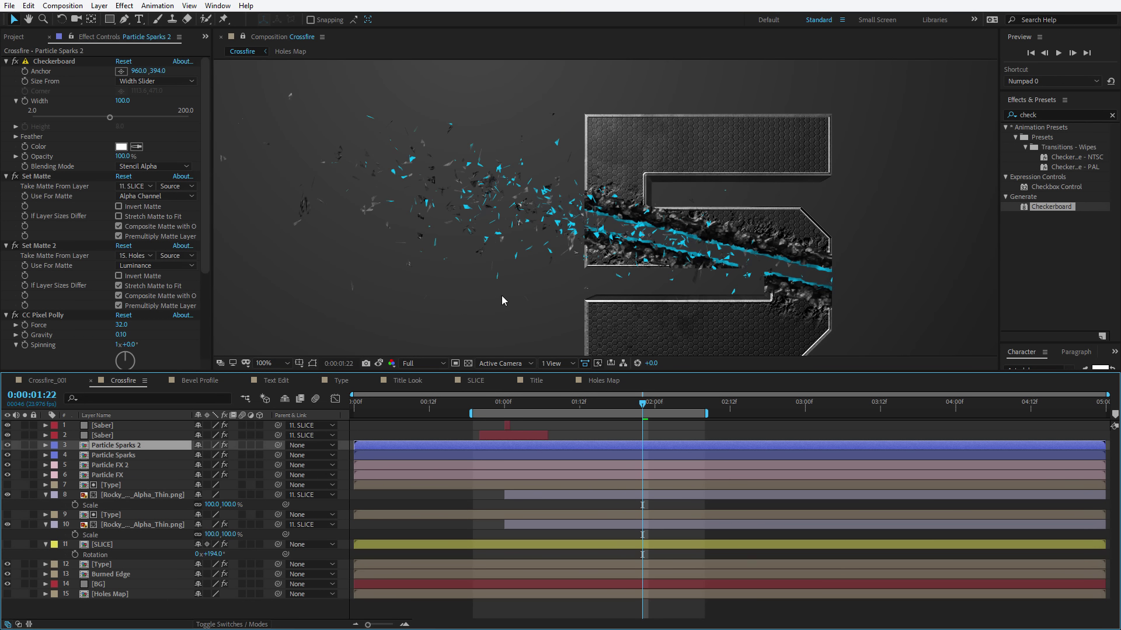
scroll(78, 277, "down", 3)
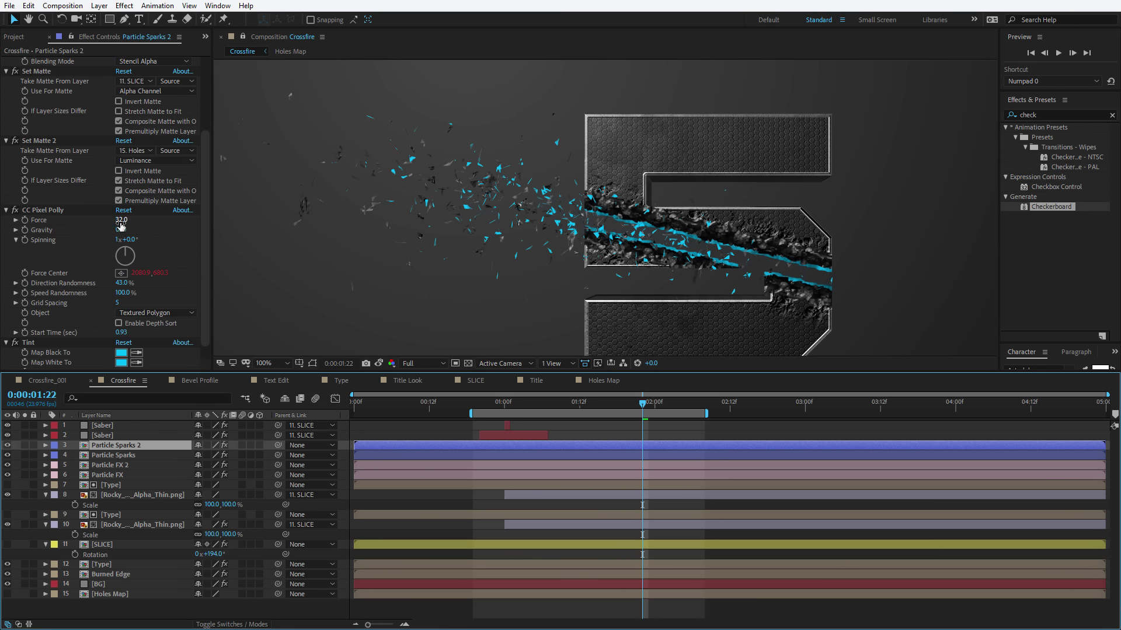
left_click_drag(122, 220, 139, 219)
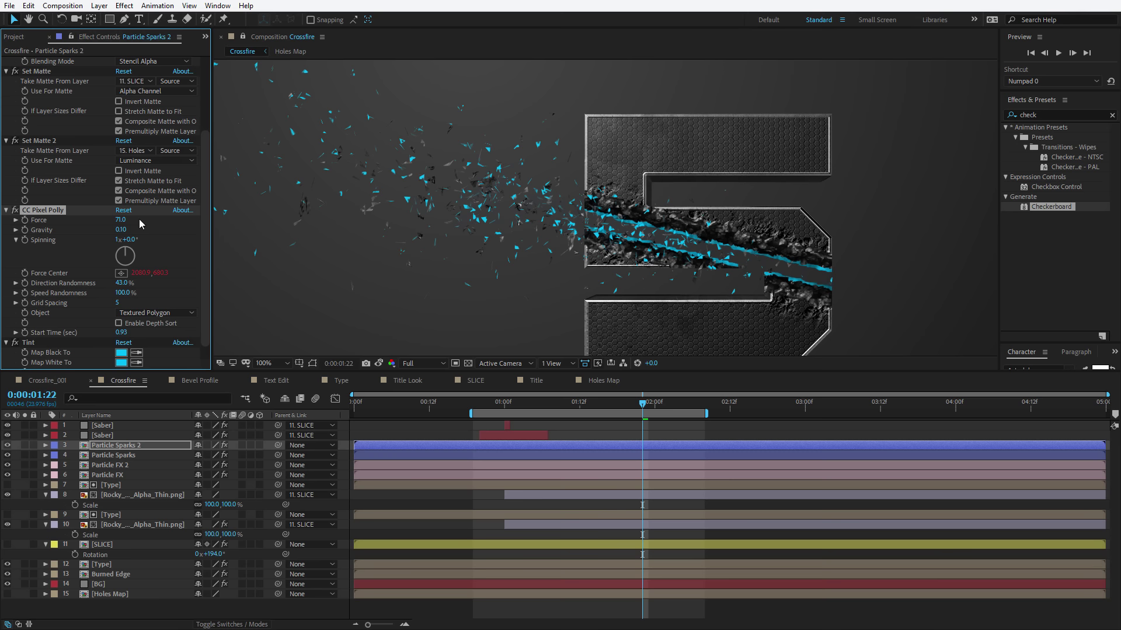
left_click_drag(124, 285, 108, 290)
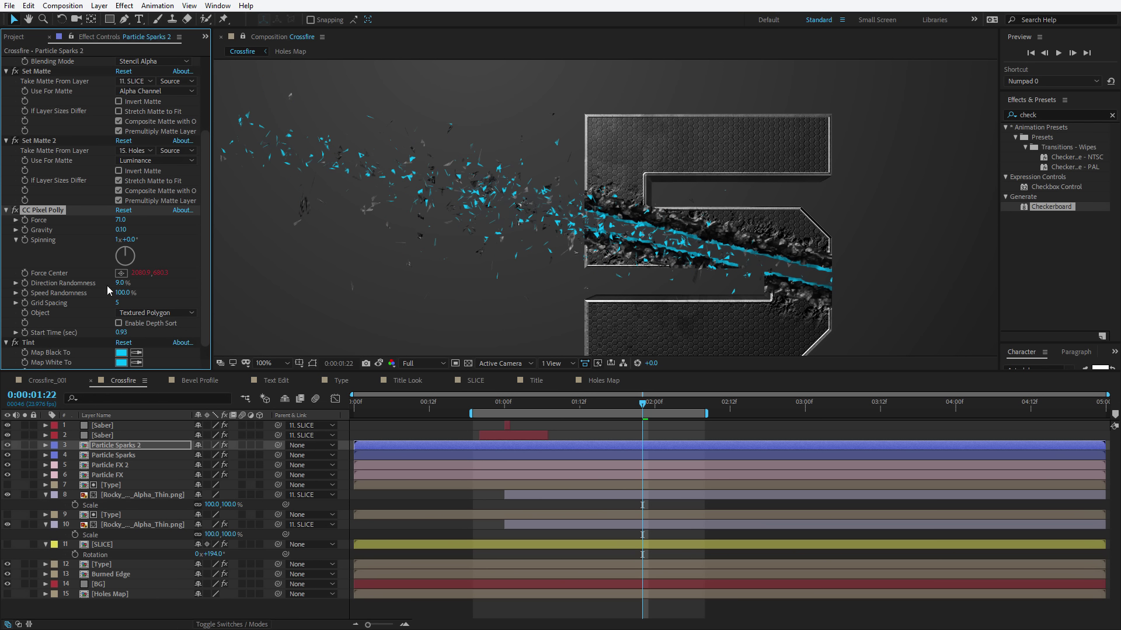
key("comma")
key("space")
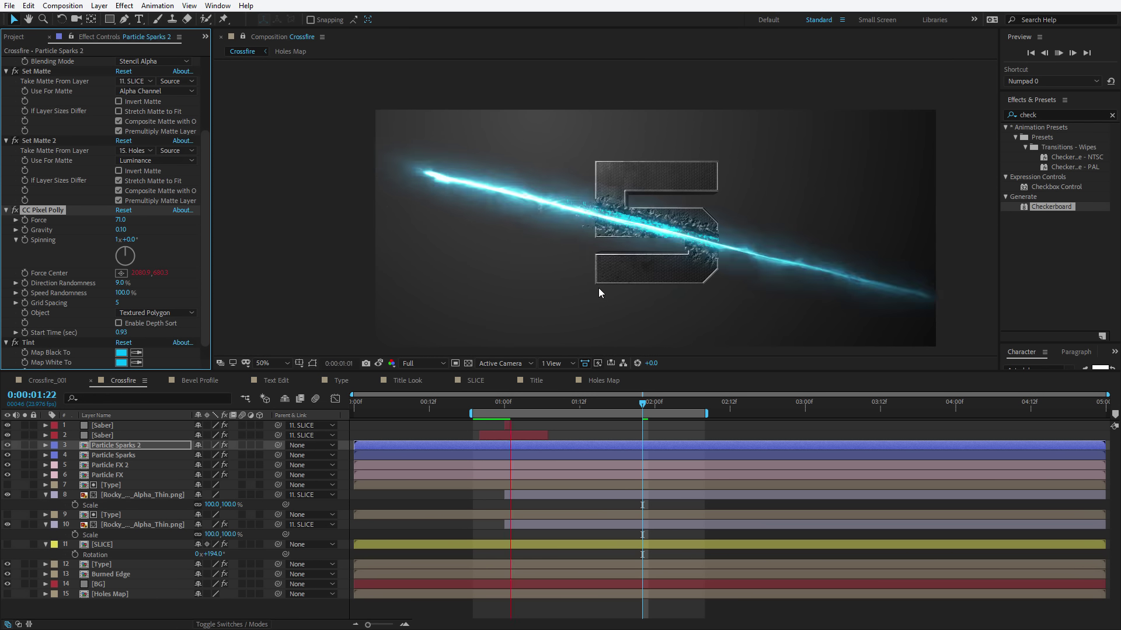
Step: Solo Particle Sparks 2 at 0:00:01:00 and set its CC Pixel Polly Start Time to 0.82 and Direction Randomness to 21%
mouse_move(500, 408)
left_mouse_down()
mouse_move(489, 408)
mouse_move(508, 411)
left_mouse_up()
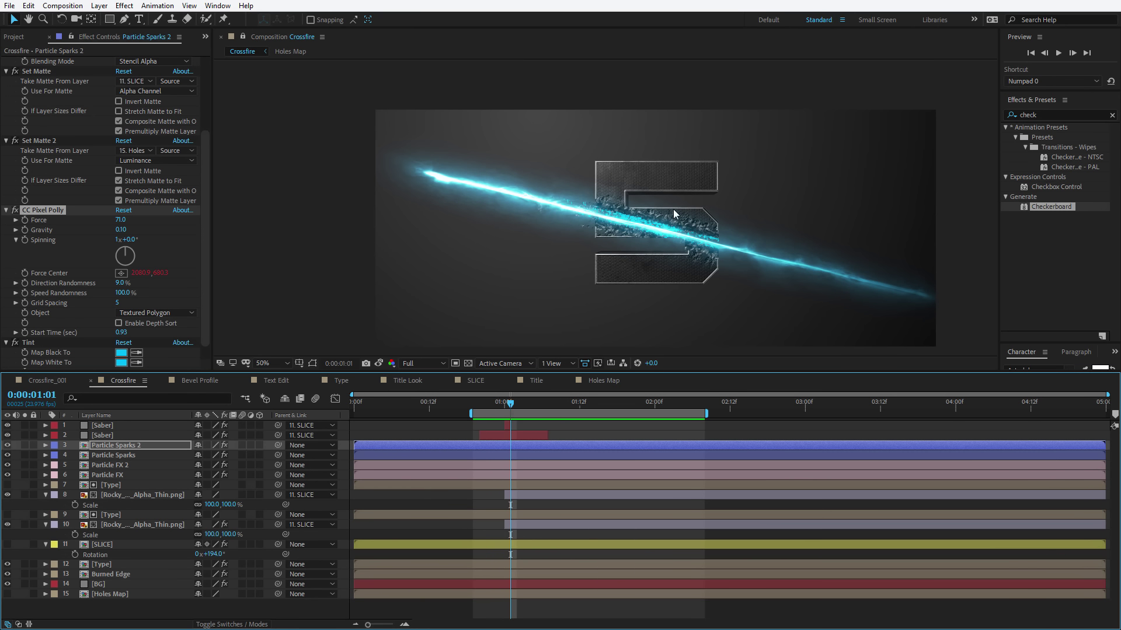
left_click(505, 443)
key("Page_Up")
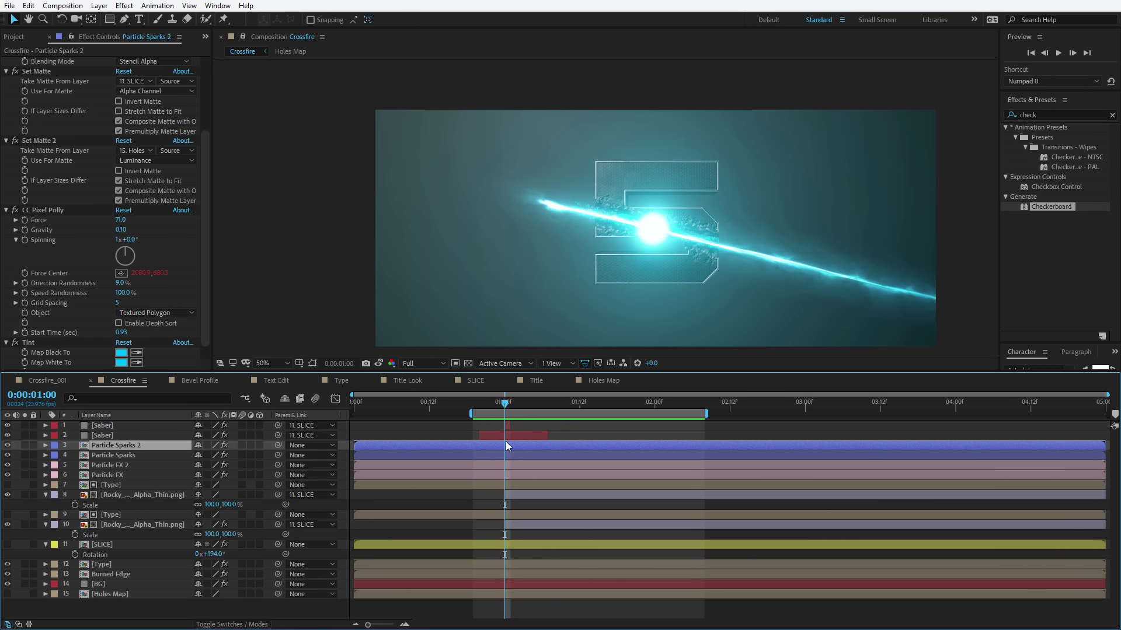
scroll(576, 273, "up", 1)
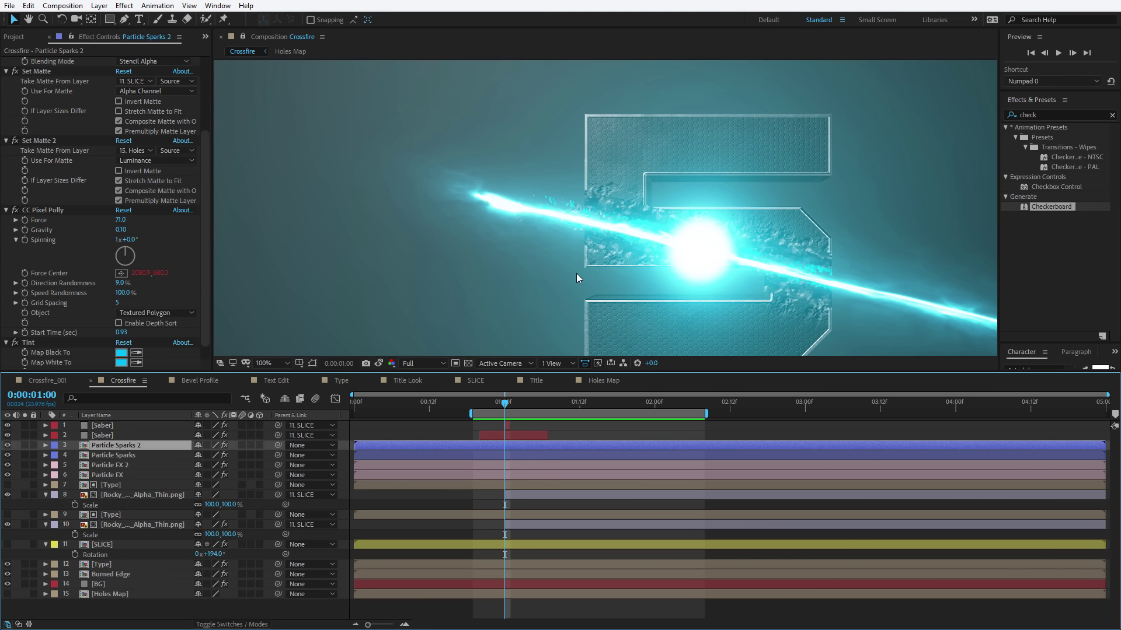
left_click(25, 445)
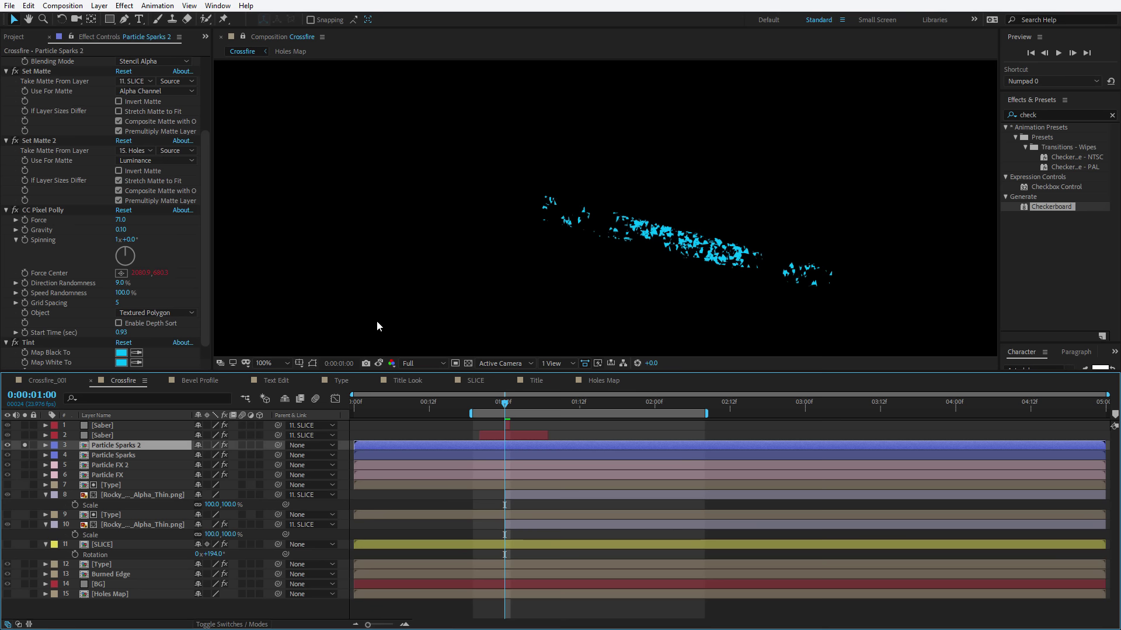
left_click_drag(119, 332, 117, 336)
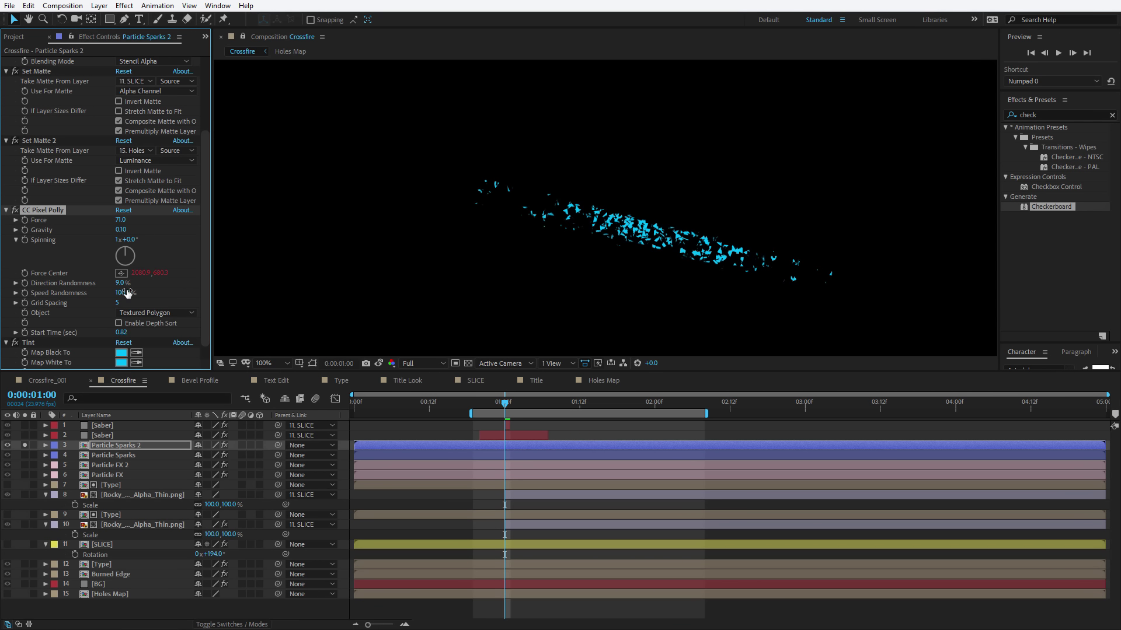
left_click_drag(120, 285, 86, 349)
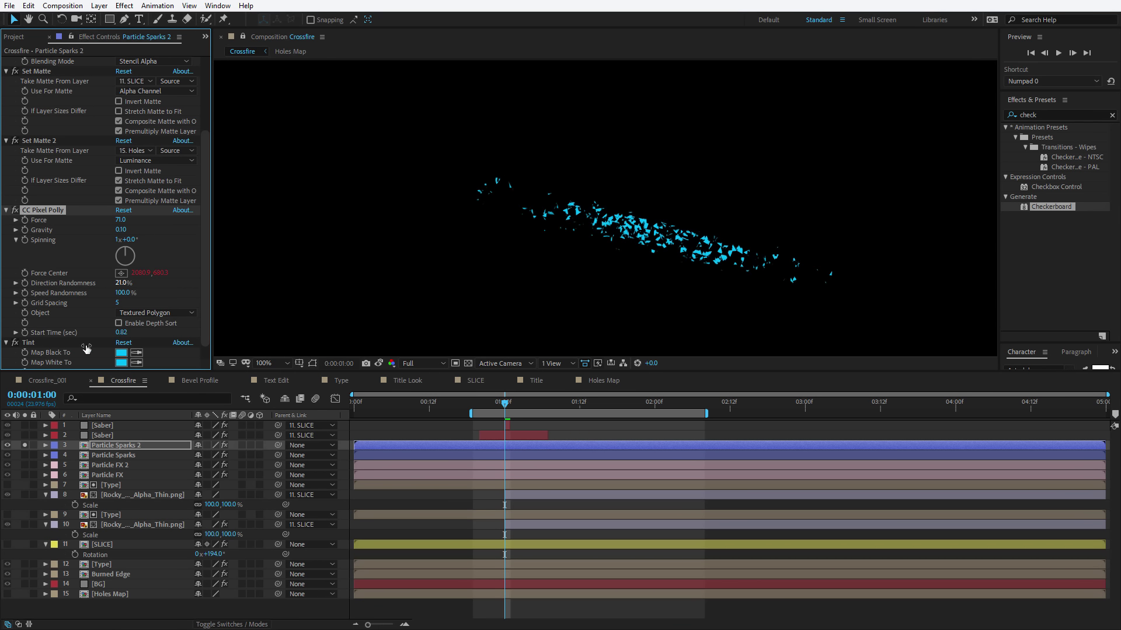
Step: Unsolo Particle Sparks 2 and set the CC Pixel Polly Start Time on Particle Sparks to 0.74
left_click(25, 445)
left_click(399, 456)
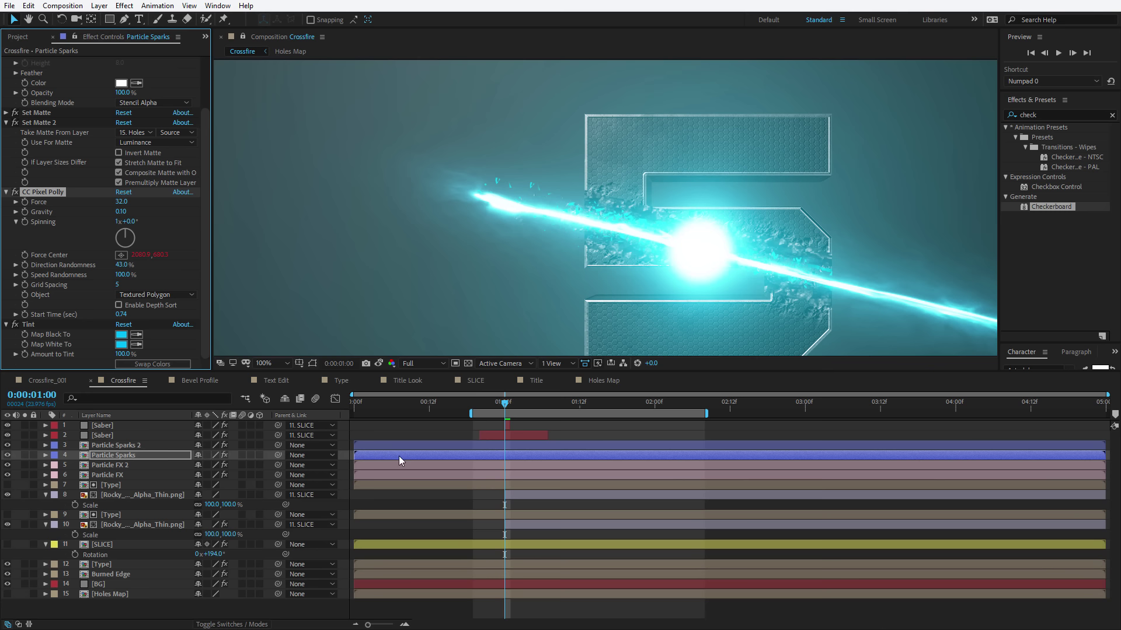
Step: Trim the start of both Particle Sparks and both Particle FX layers to 0:00:01:00 and check a few frames on
left_click(462, 476)
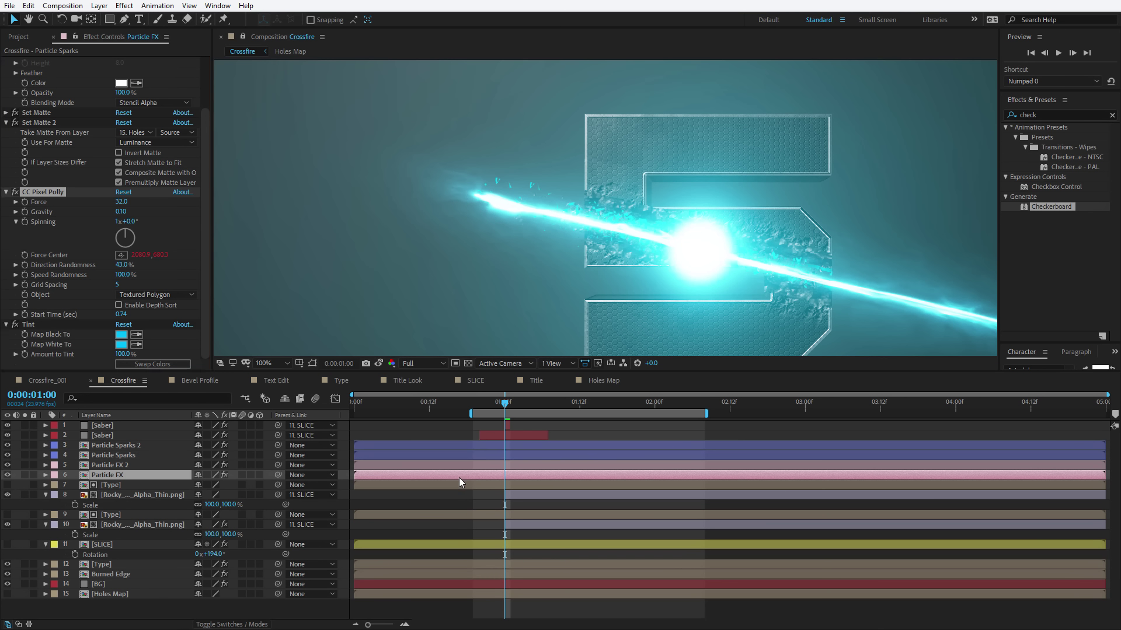
left_click(392, 445, "shift")
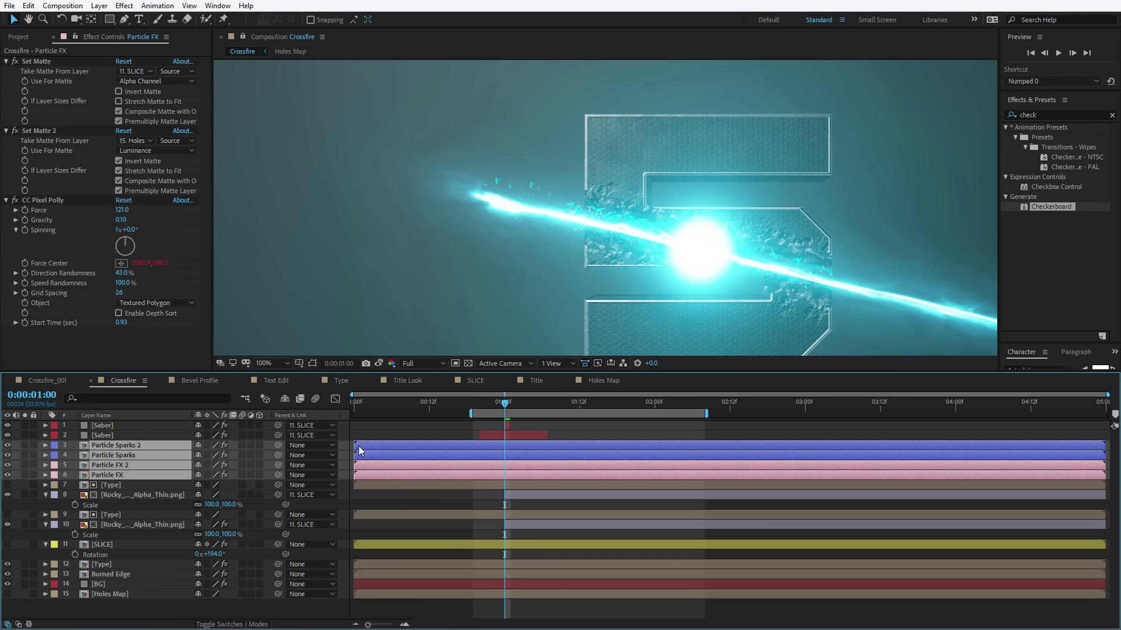
left_click_drag(361, 446, 501, 446)
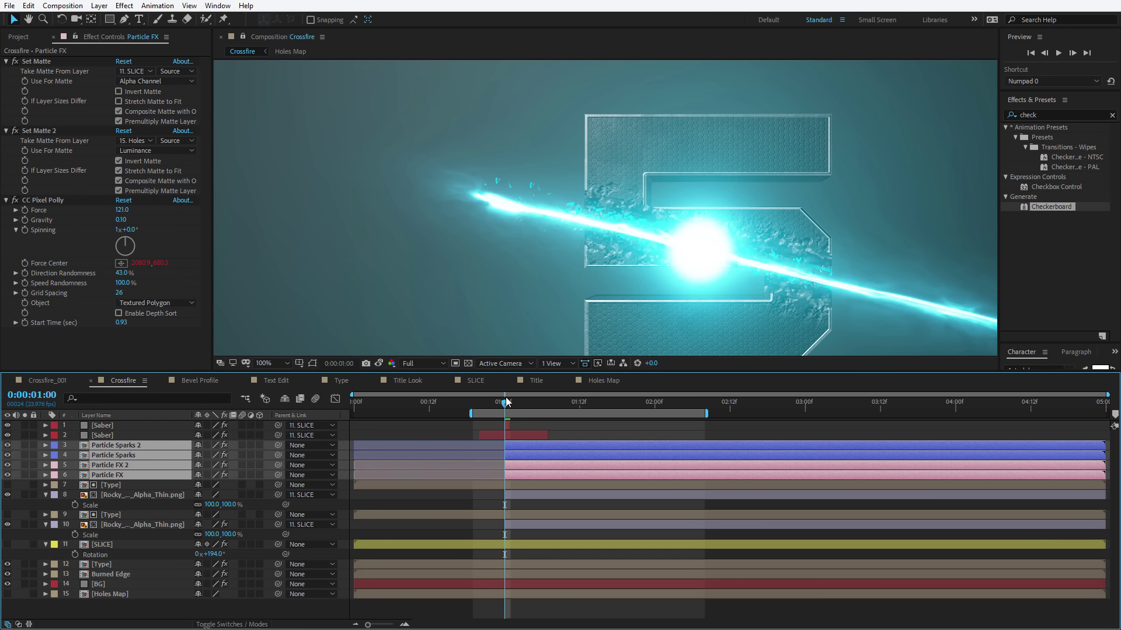
left_click_drag(507, 401, 535, 402)
Step: Solo Particle FX 2 at 0:00:01:00, set its CC Pixel Polly Start Time to 0.77, and unsolo it
left_click(63, 476)
left_click(64, 469)
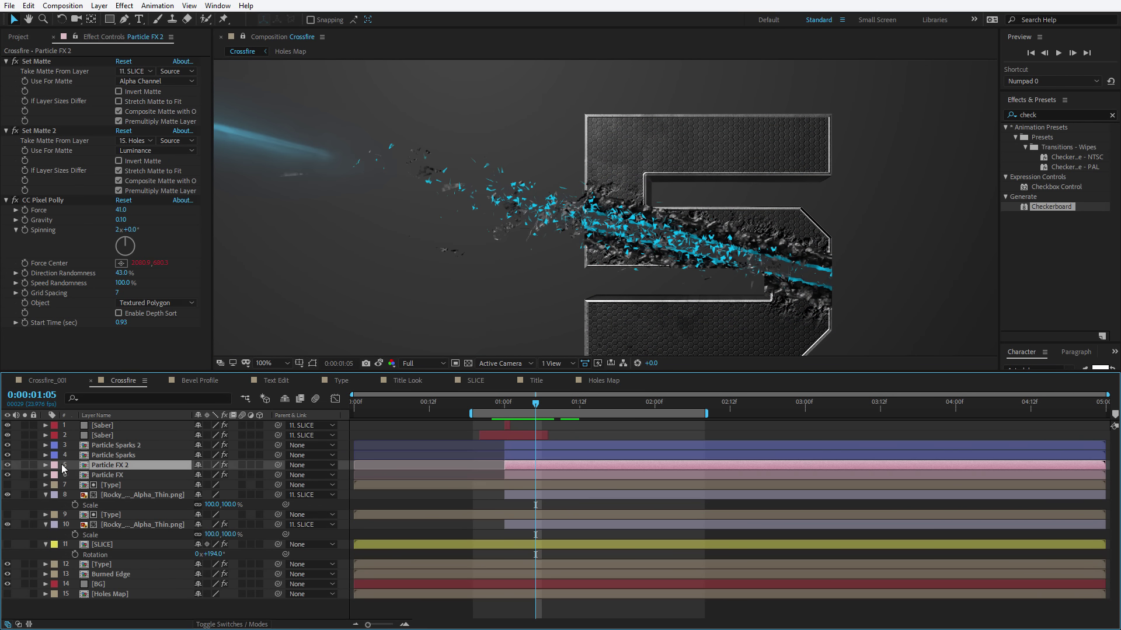
left_click(506, 404)
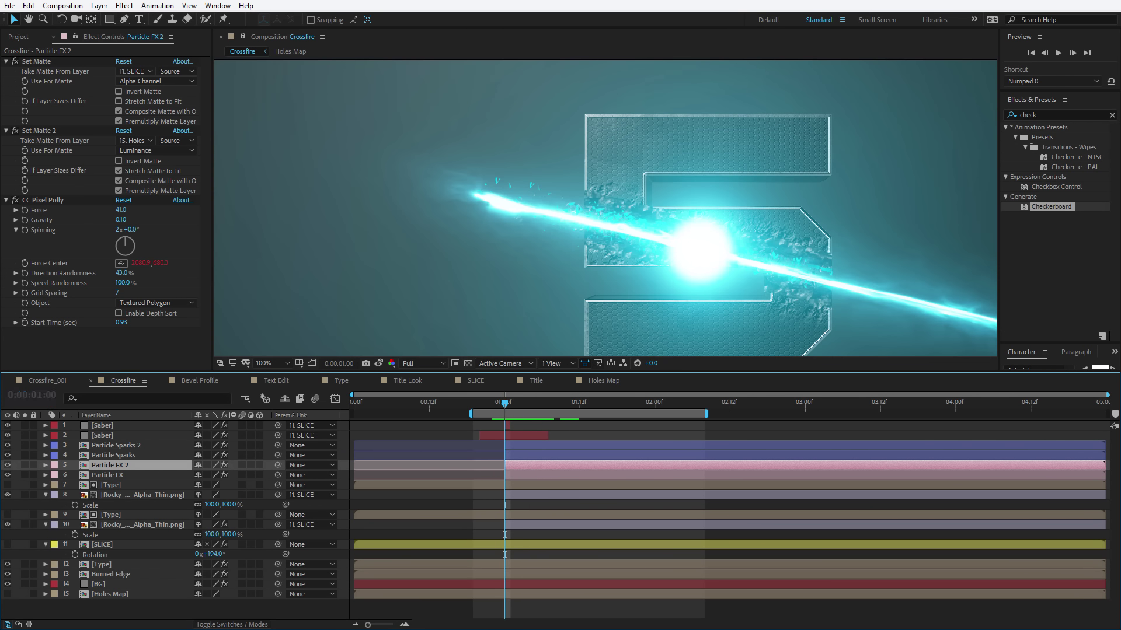
left_click(26, 465)
left_click_drag(123, 322, 113, 323)
left_click(25, 465)
scroll(613, 207, "down", 1)
Step: At 0:00:01:04, raise the CC Pixel Polly Force on Particle FX 2 to about 154 and preview the debris
left_click_drag(506, 404, 530, 404)
left_click_drag(119, 210, 185, 210)
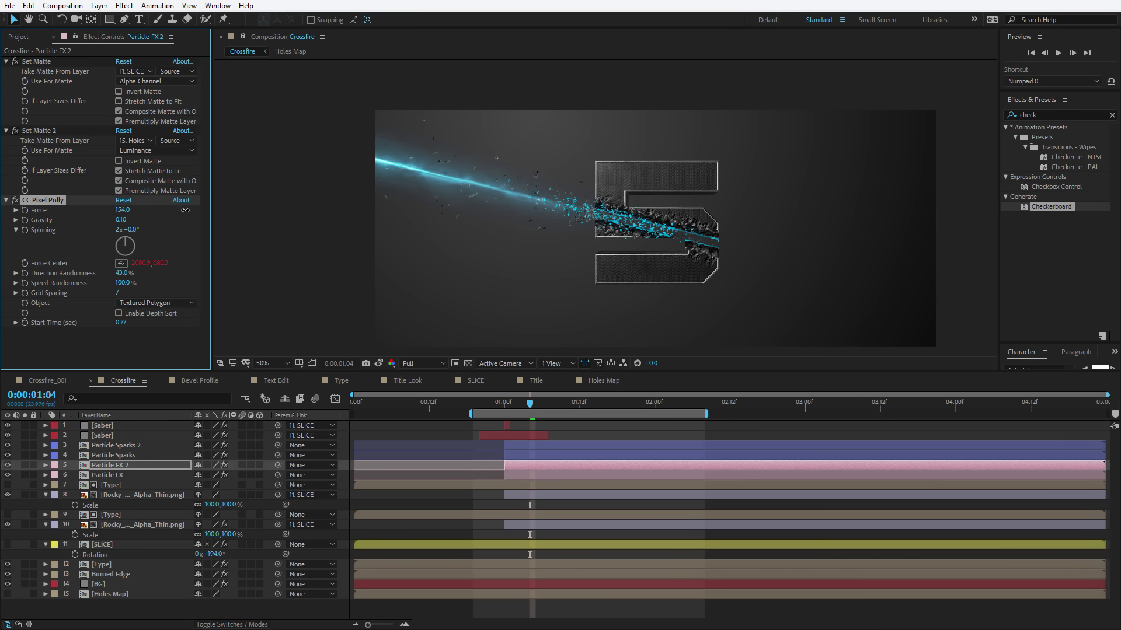
key("space")
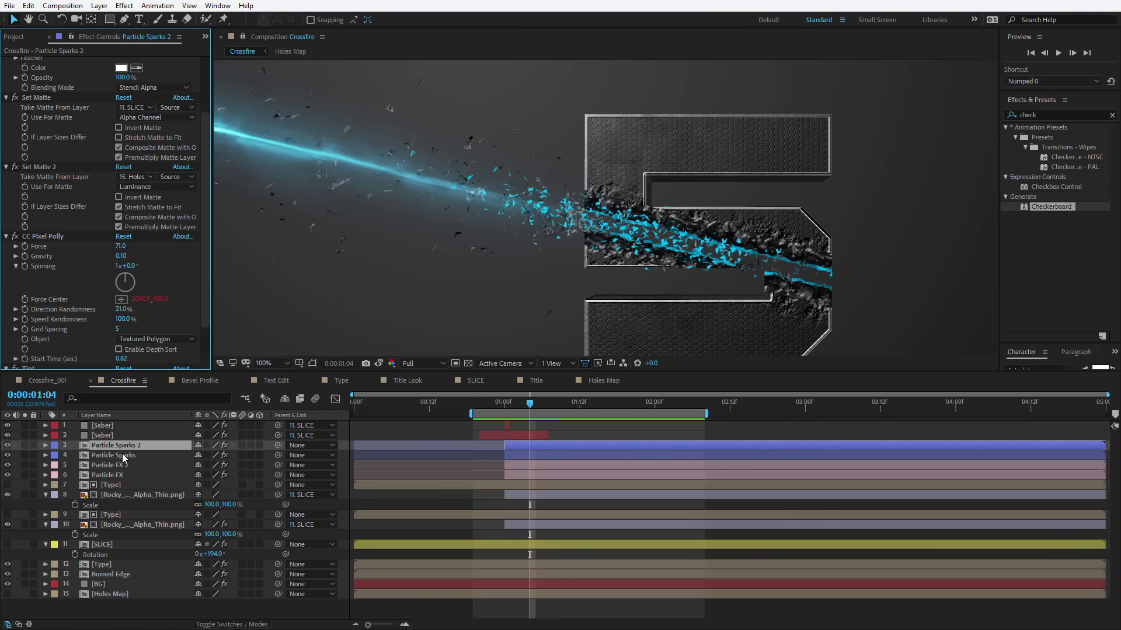
Step: Try moving the two Particle Sparks and two Particle FX layers beneath Burned Edge, just above BG
left_click(123, 455)
left_click(121, 447, "shift")
left_click(120, 465)
left_click_drag(124, 455, 123, 579)
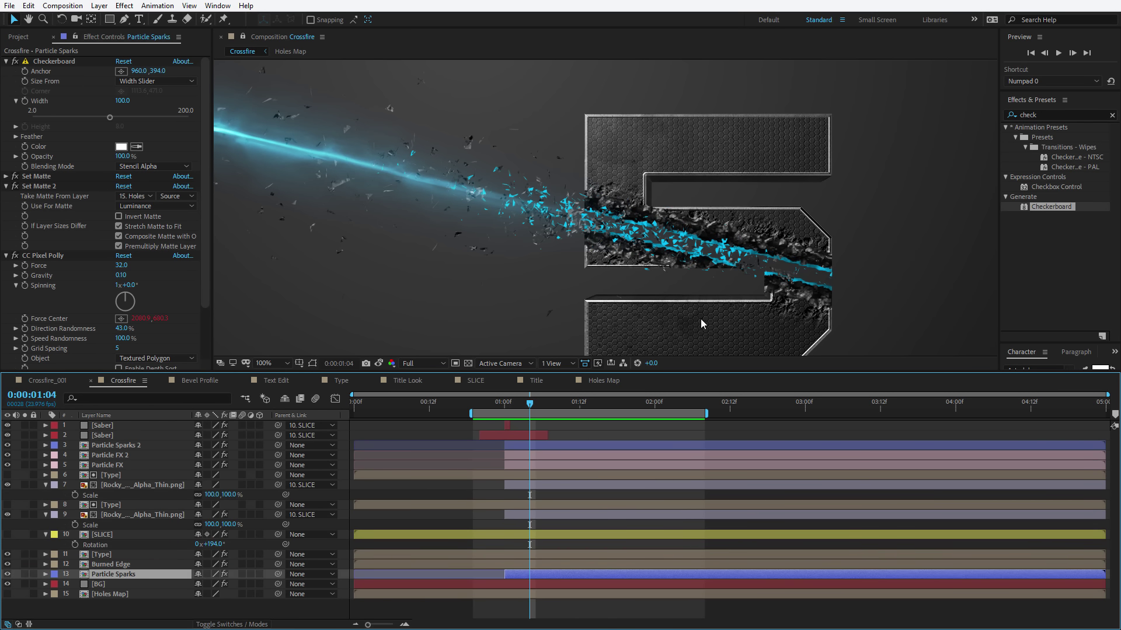
left_click(99, 465)
left_click(105, 445, "shift")
left_click_drag(111, 454, 114, 575)
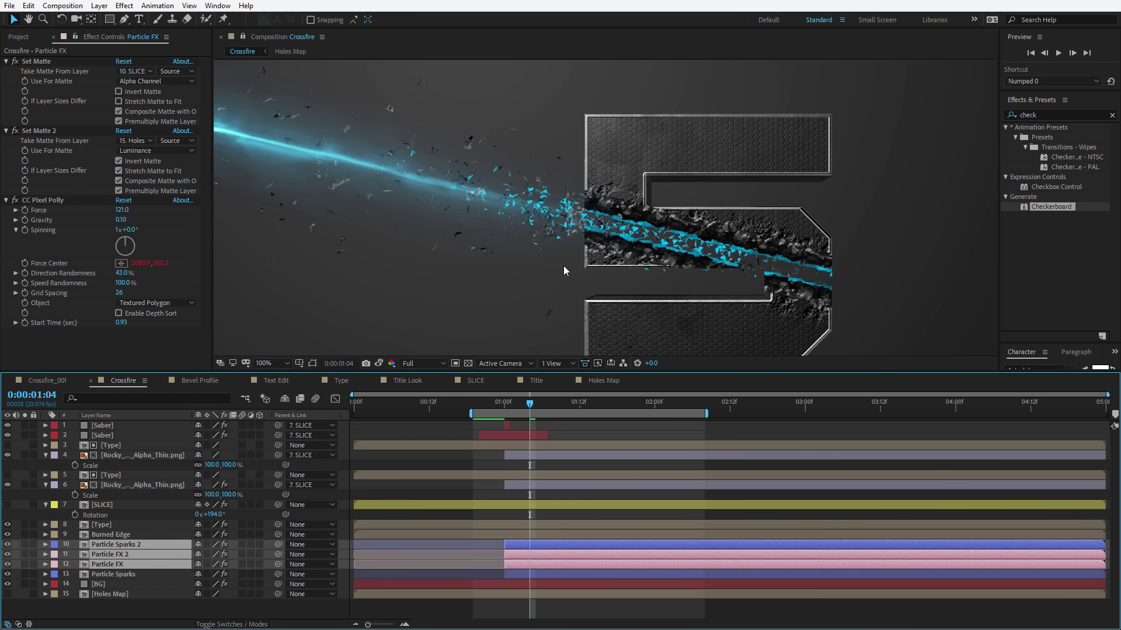
Step: Preview the debris behind the title, undo both particle layer moves, and play the animation again
key("space")
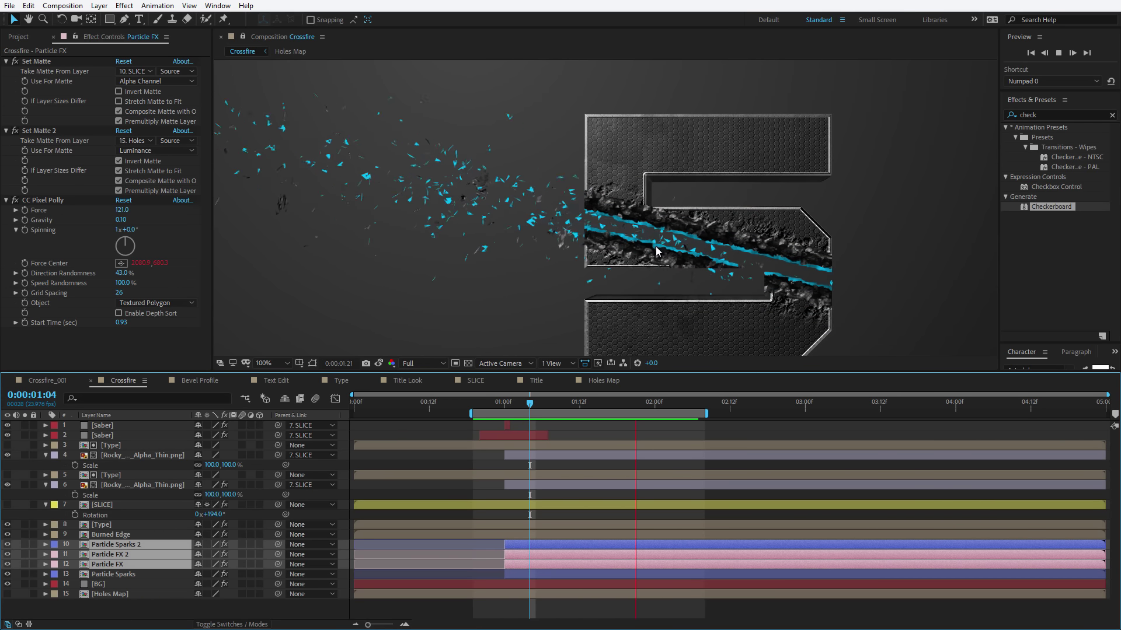
key("space")
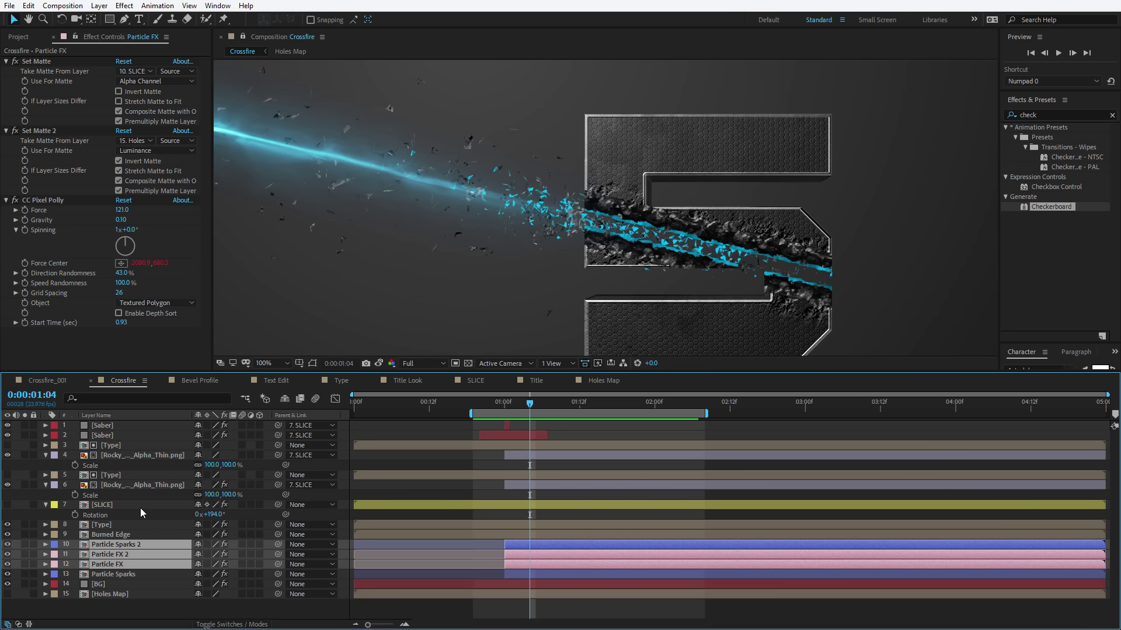
key("ctrl+z")
key("ctrl+z")
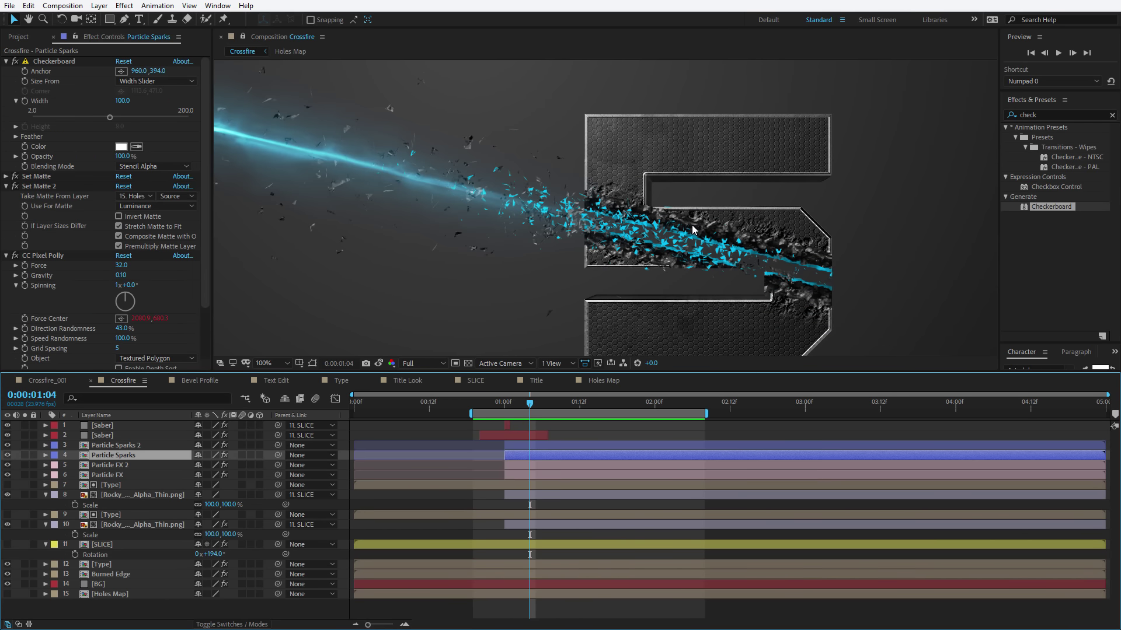
key("space")
Step: Set the SLICE layer's Rotation to -60° and check the debris direction at 0:00:01:14
left_click(108, 544)
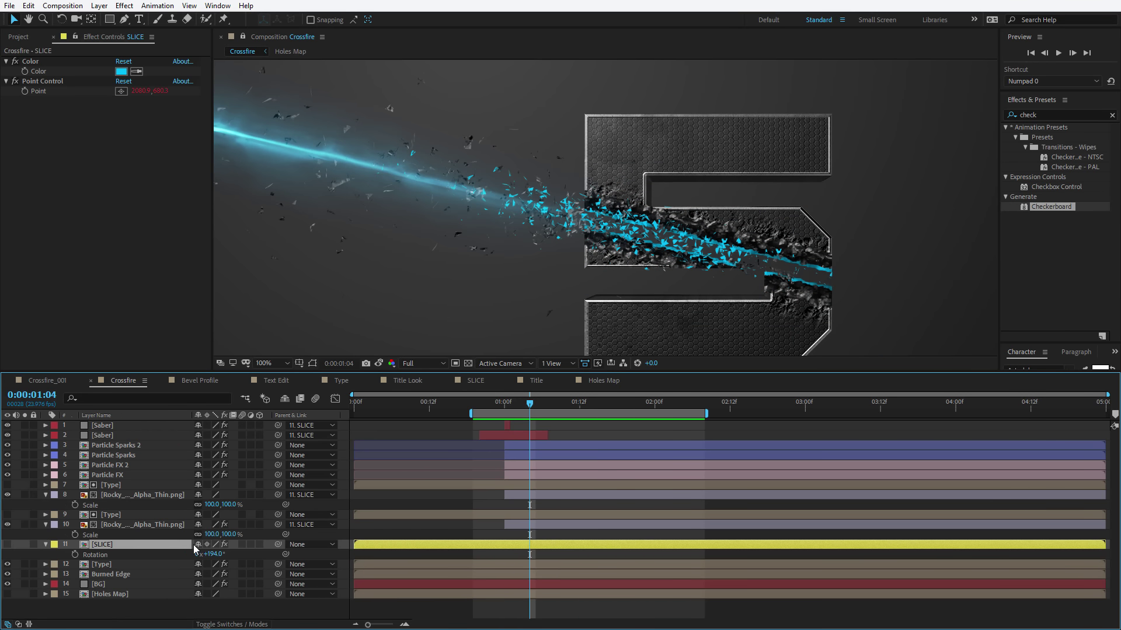
left_click_drag(216, 555, 265, 555)
scroll(628, 237, "down", 1)
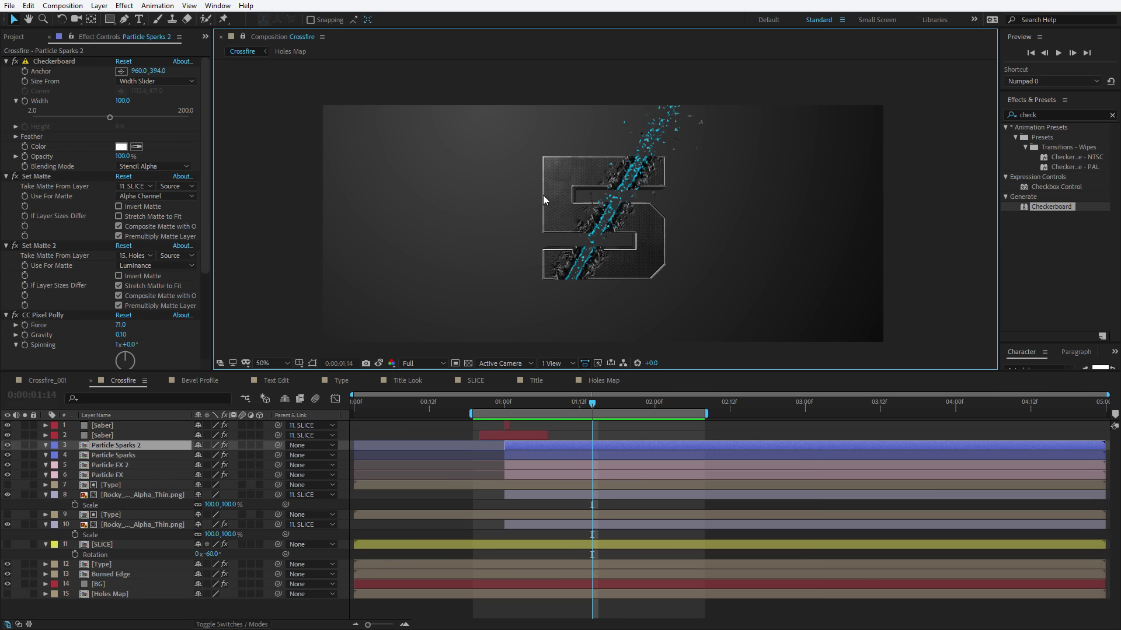
Step: Add an adjustment layer directly above Particle Sparks 2 and rename it Force Motion Blur
left_click(99, 6)
mouse_move(146, 18)
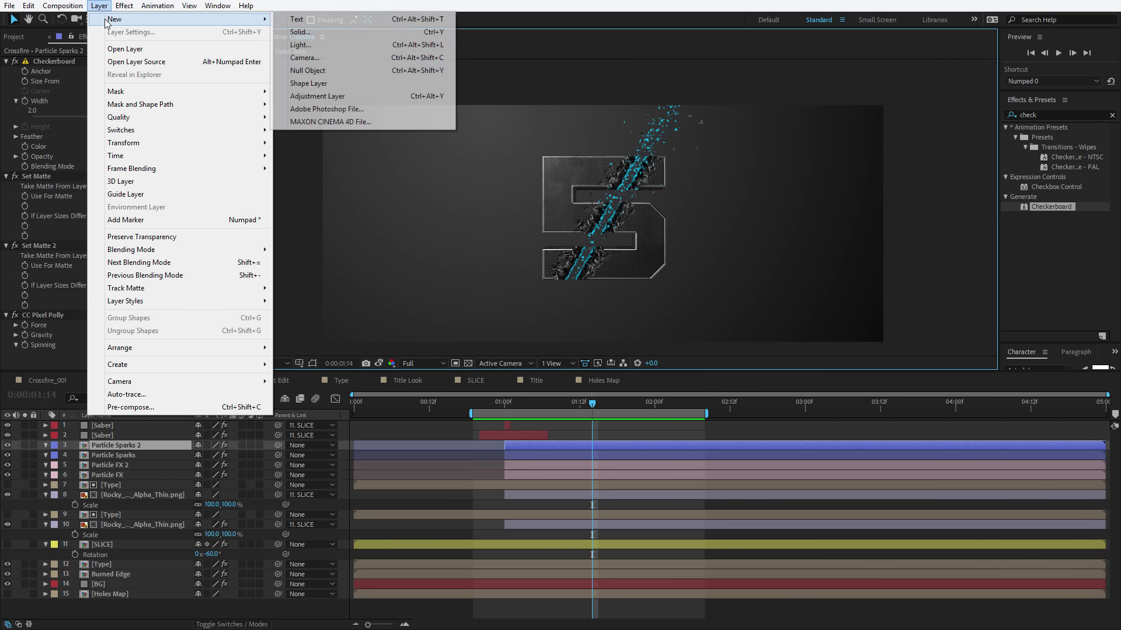
left_click(318, 96)
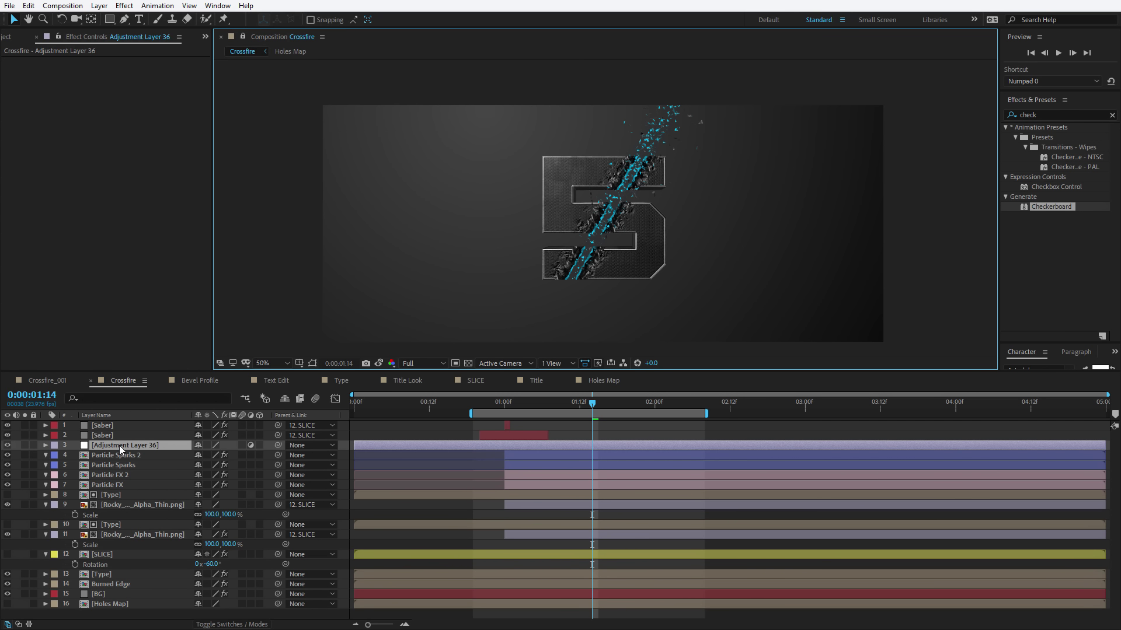
key("Return")
type("Force")
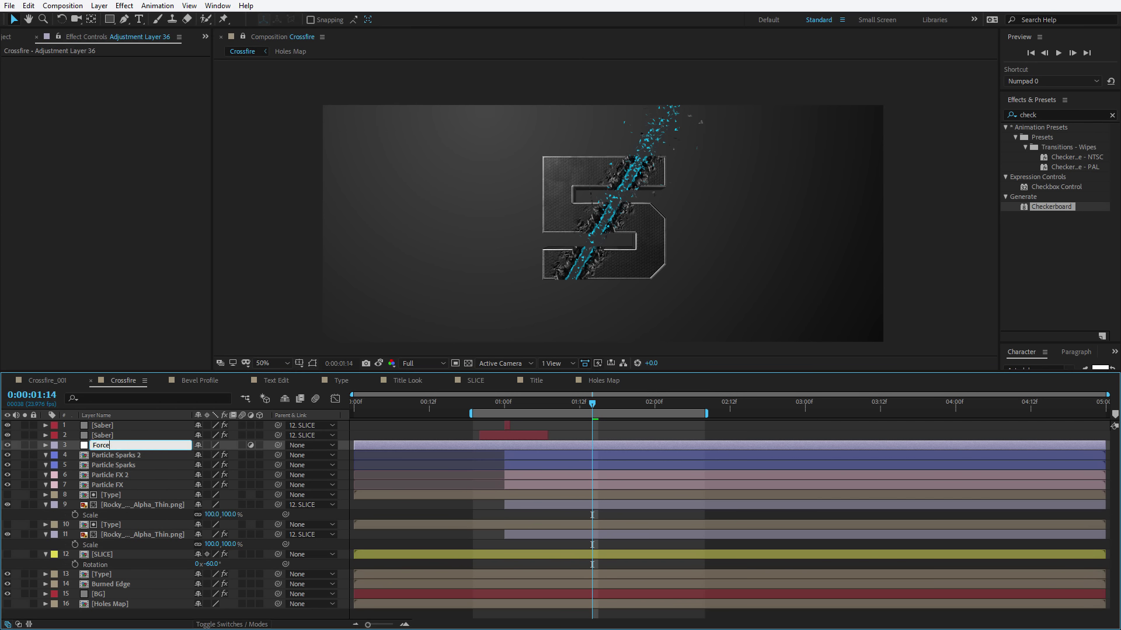
type(" Motion Blur")
key("Return")
Step: Find CC Force Motion Blur, apply it to the Force Motion Blur layer, and inspect the blurred debris up close
left_click(1056, 115)
type("Force")
double_click(1061, 137)
type("orce Mot")
scroll(659, 114, "up", 1)
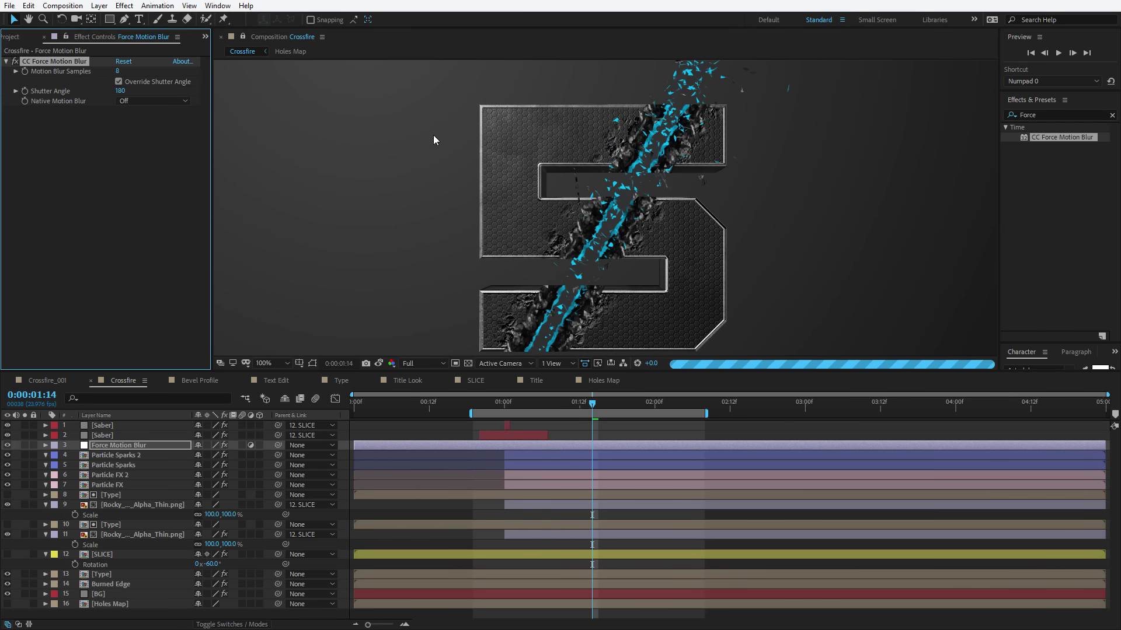
left_click_drag(697, 174, 664, 194)
key("v")
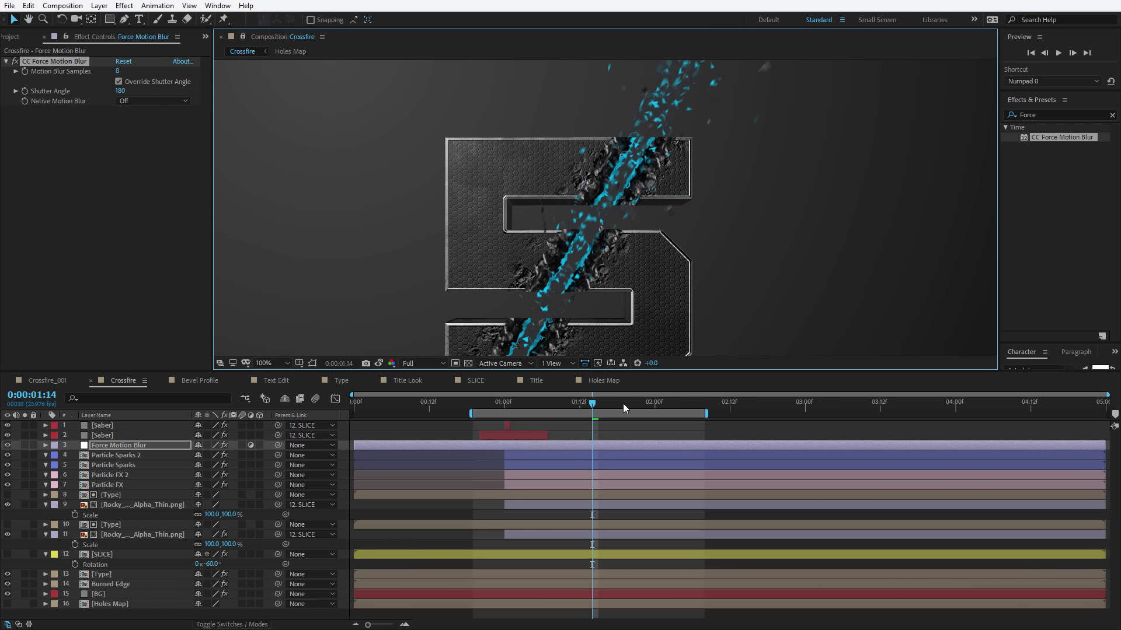
Step: Check the motion blur at 0:00:01:22 and turn off the Force Motion Blur layer's visibility
key("space")
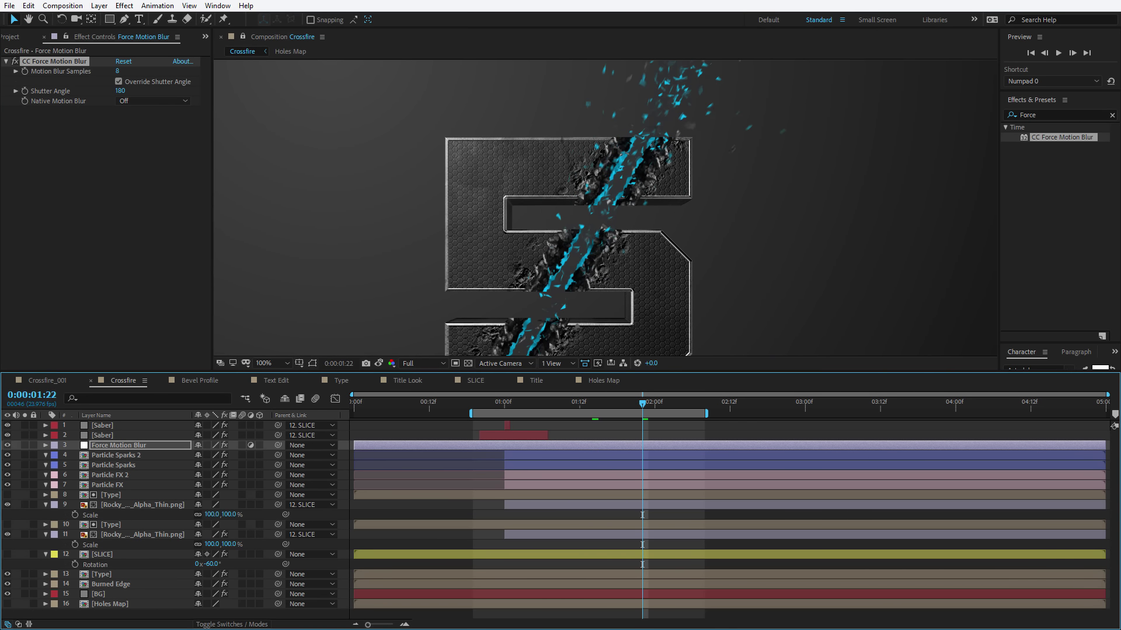
left_click(8, 446)
scroll(597, 242, "down", 2)
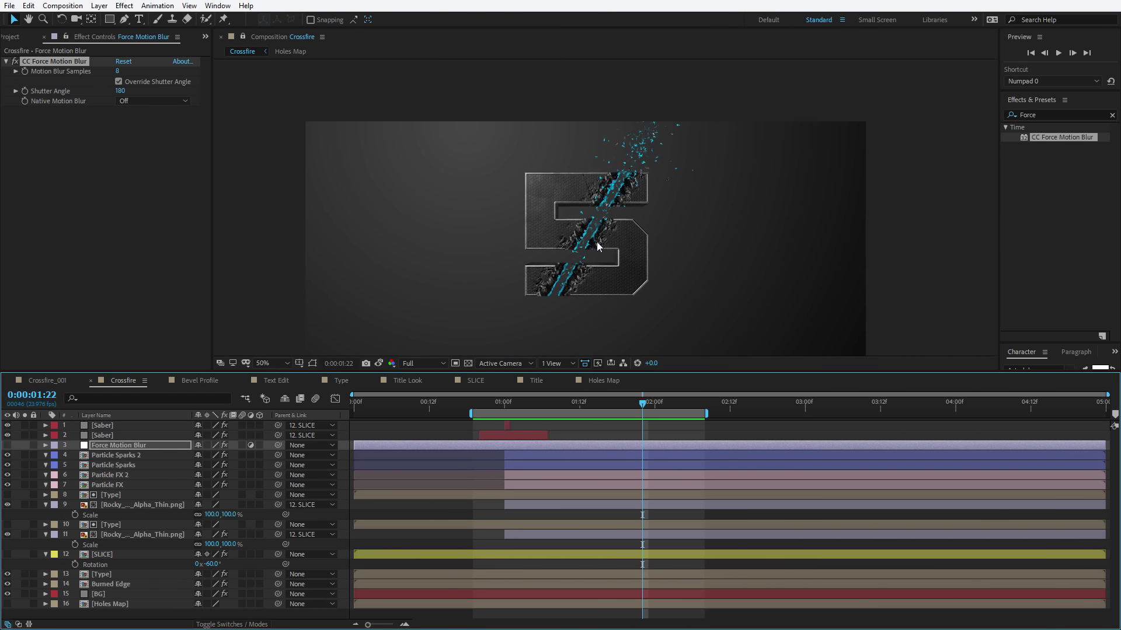
Step: Open Particle_Stream_03.mov from the Footage folder in its own viewer, examine the footage, and close the viewer
left_click(17, 40)
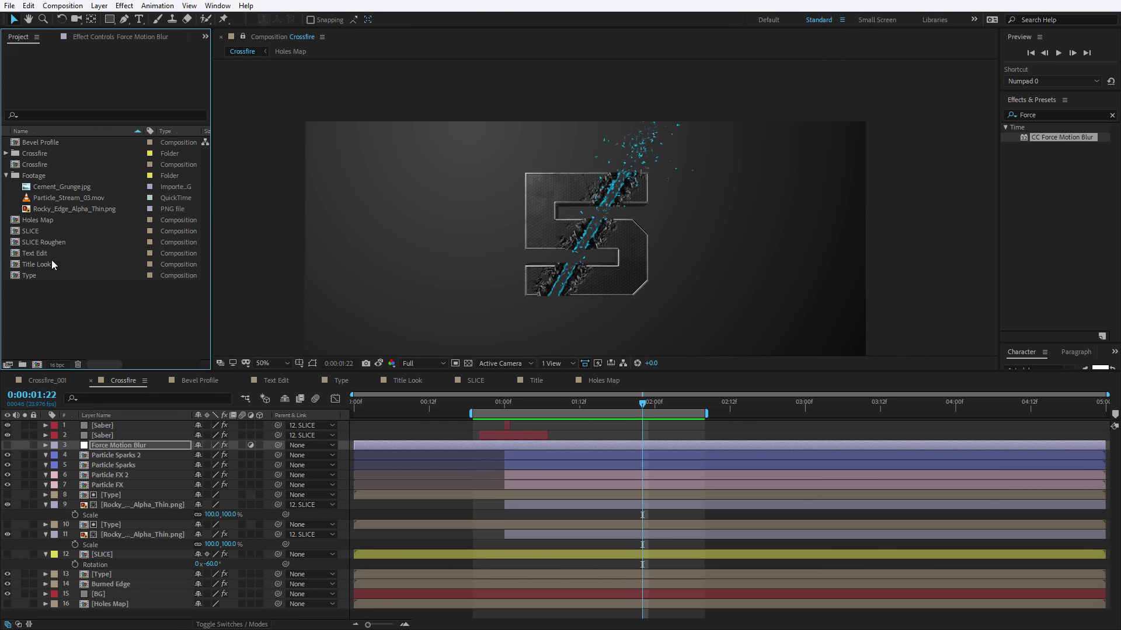
left_click(63, 197)
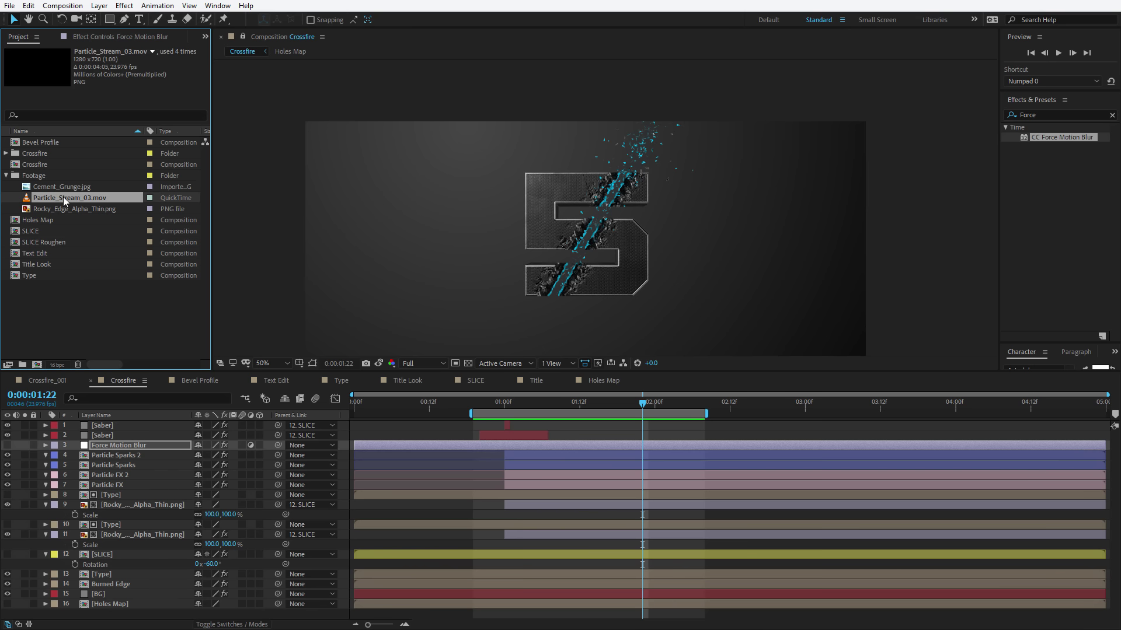
double_click(63, 197)
mouse_move(200, 338)
left_mouse_down()
mouse_move(220, 340)
mouse_move(215, 333)
left_mouse_up()
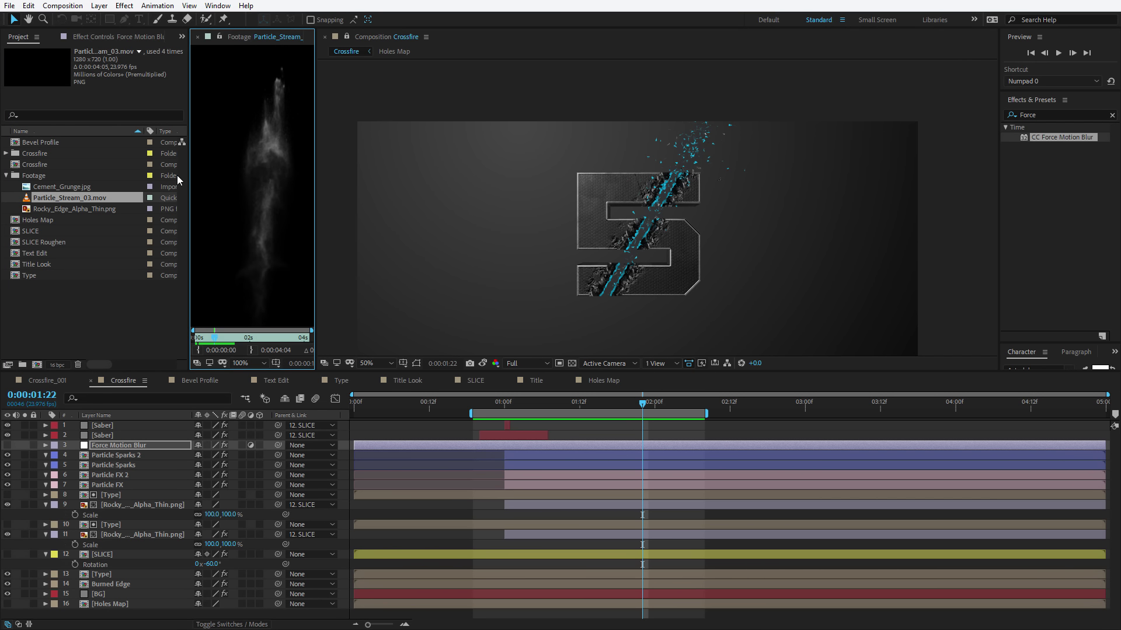
key("ctrl+w")
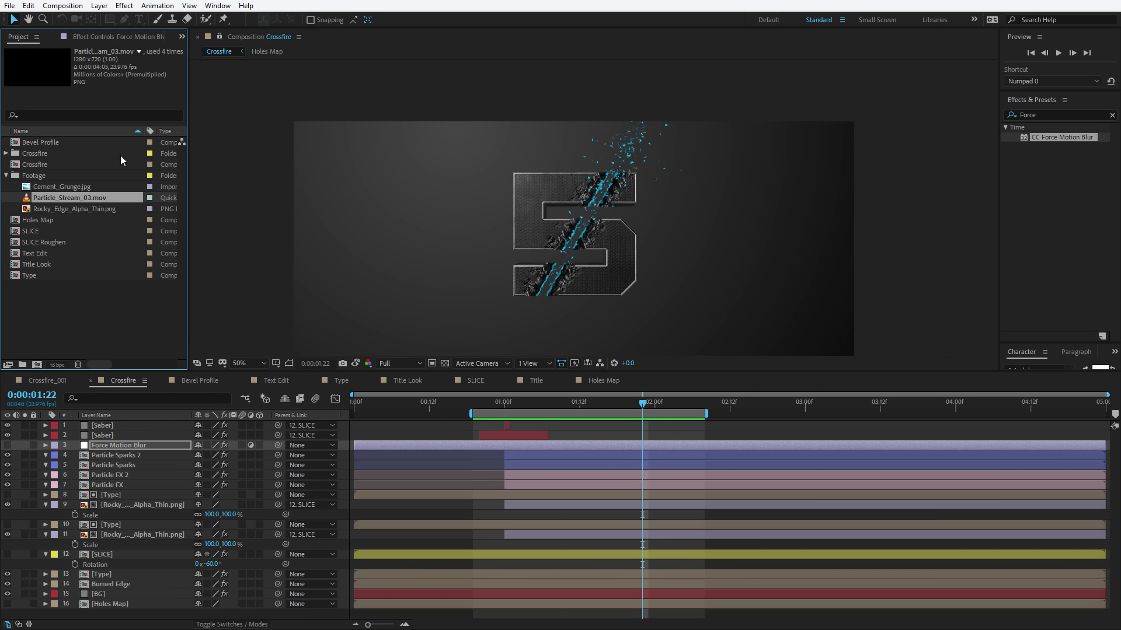
Step: Place Particle_Stream_03.mov directly above the Force Motion Blur layer and shift it in time so the stream shows at 0:00:01:01
left_click_drag(61, 201, 108, 439)
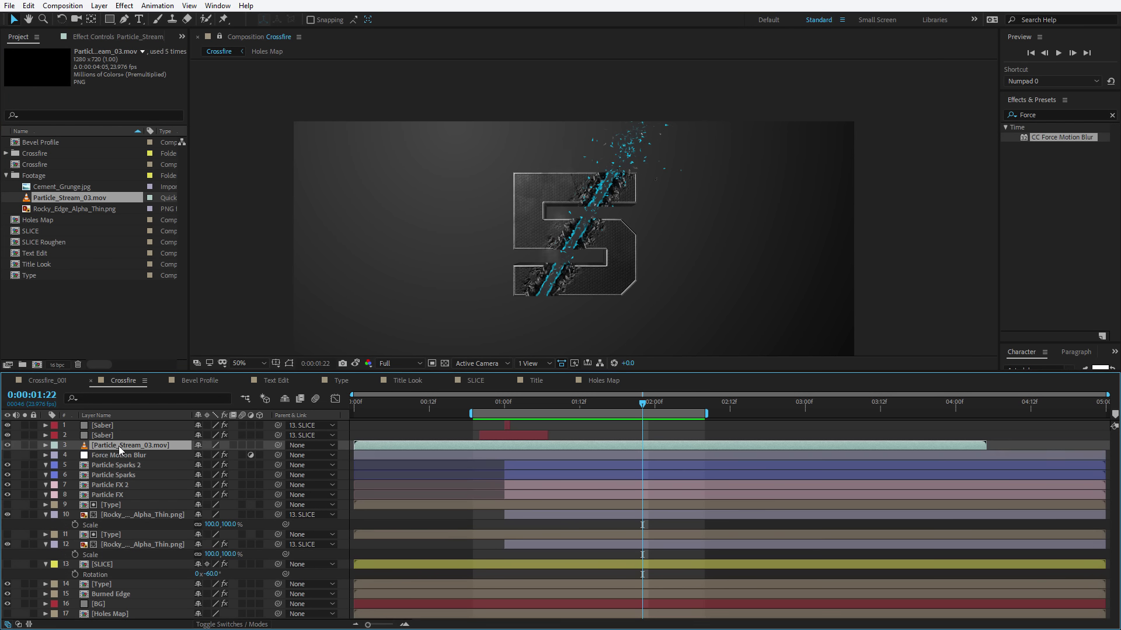
left_click(514, 401)
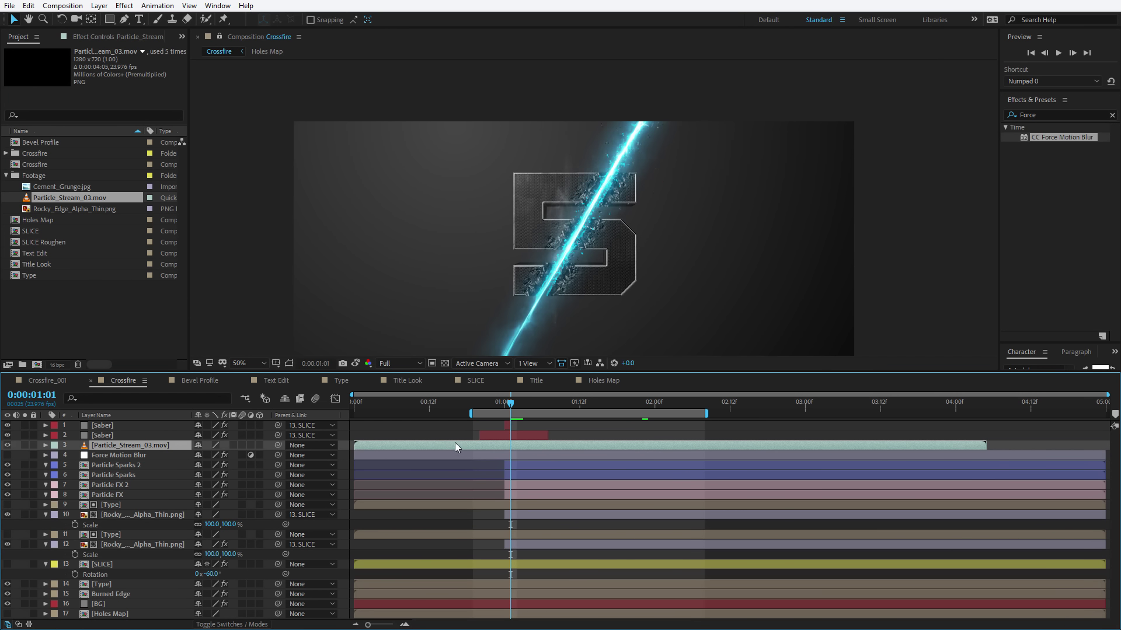
left_click_drag(456, 447, 550, 444)
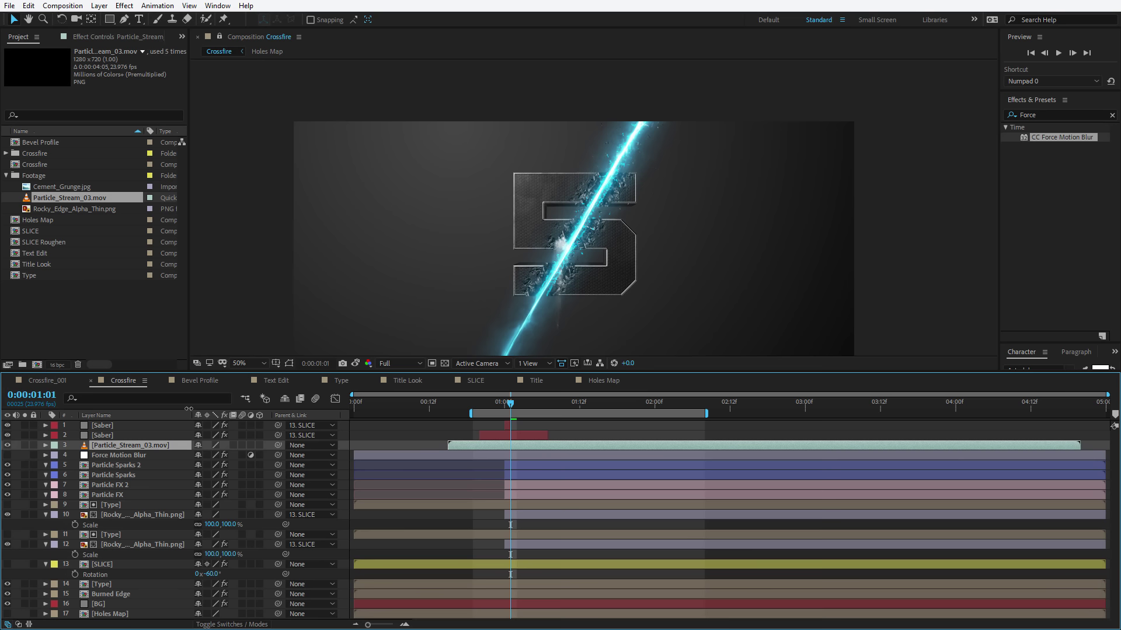
Step: Scale the Particle_Stream_03.mov layer to 213% and rotate it to match the angle of the slice
key("s")
left_click_drag(216, 455, 290, 442)
key("w")
left_click_drag(546, 254, 580, 229)
left_click_drag(580, 228, 576, 228)
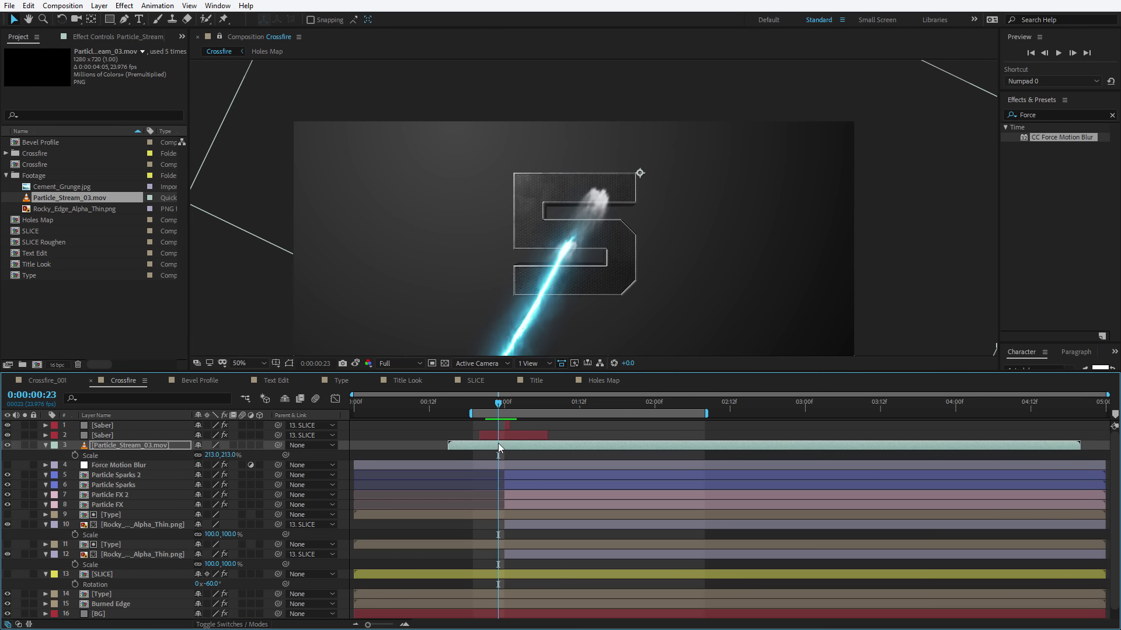
Step: Set the particle stream's Scale to 301% and retime it behind the slice, with its start trimmed to 0:00:01:00
left_click_drag(498, 444, 516, 442)
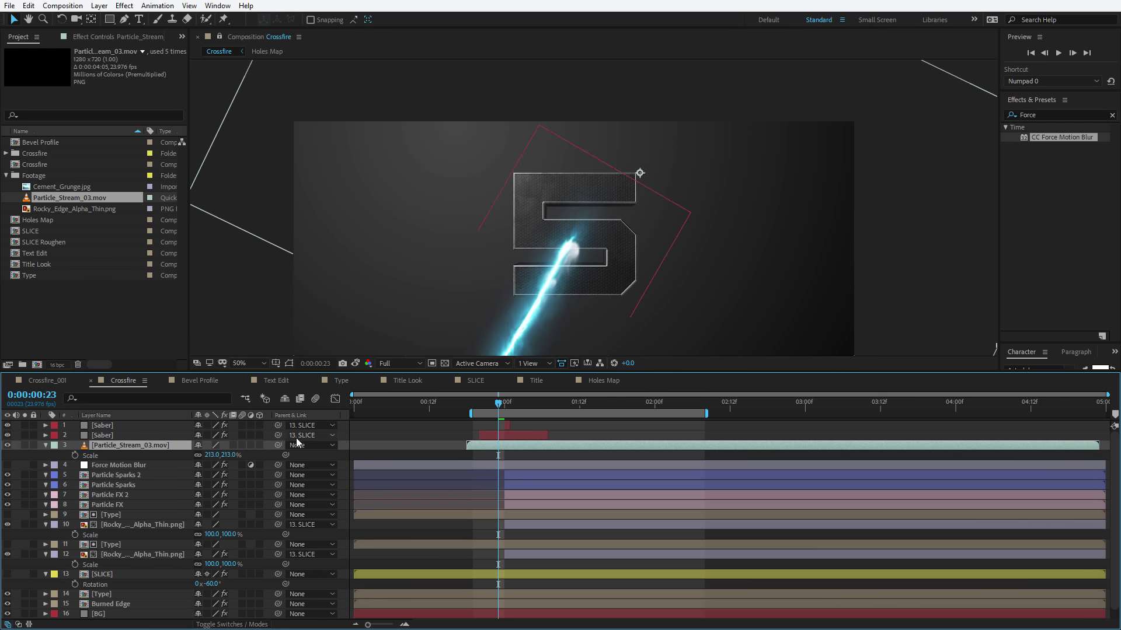
key("s")
key("s")
left_click_drag(230, 456, 281, 452)
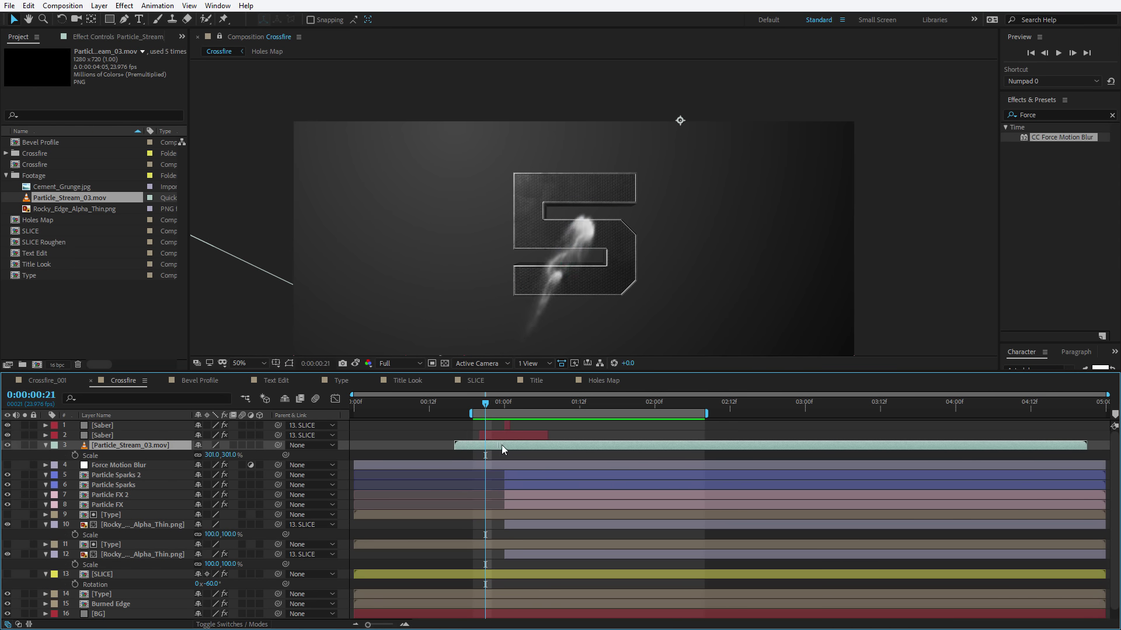
left_click_drag(502, 444, 496, 447)
left_click_drag(496, 446, 503, 447)
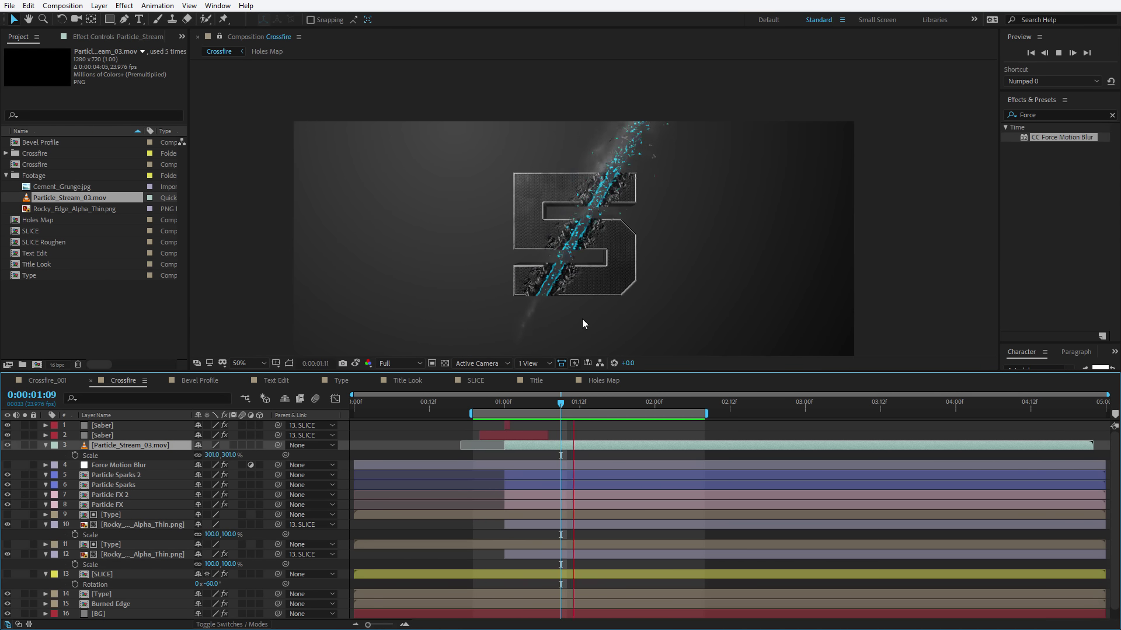
key("space")
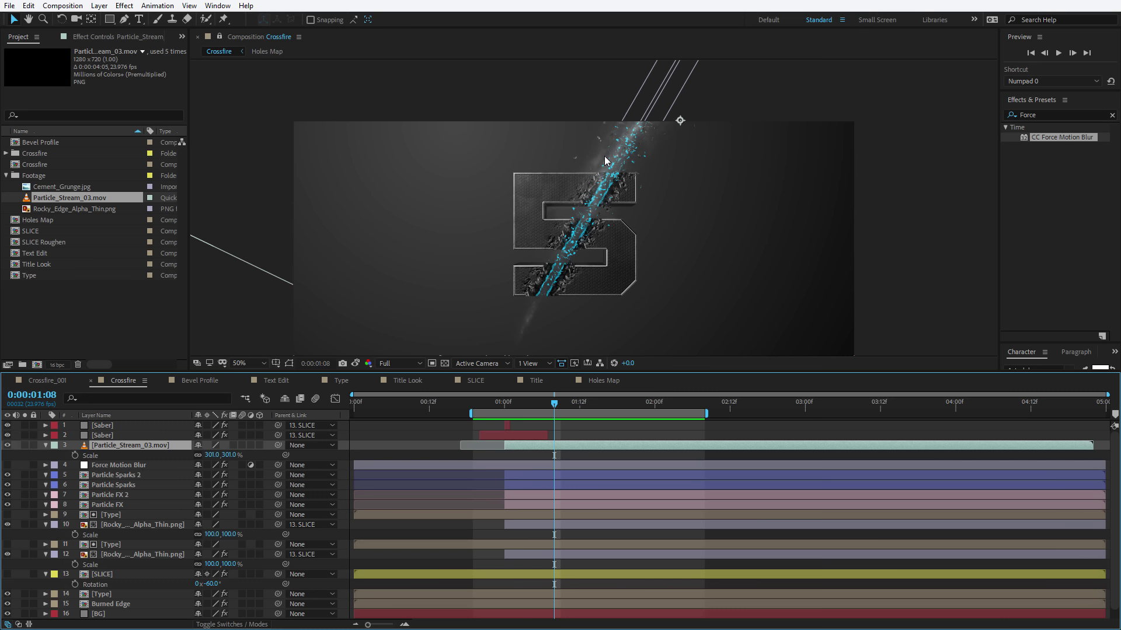
Step: Apply Curves to the particle stream, raise its Alpha curve, and nudge the layer slightly down along the slice
key("ctrl+5")
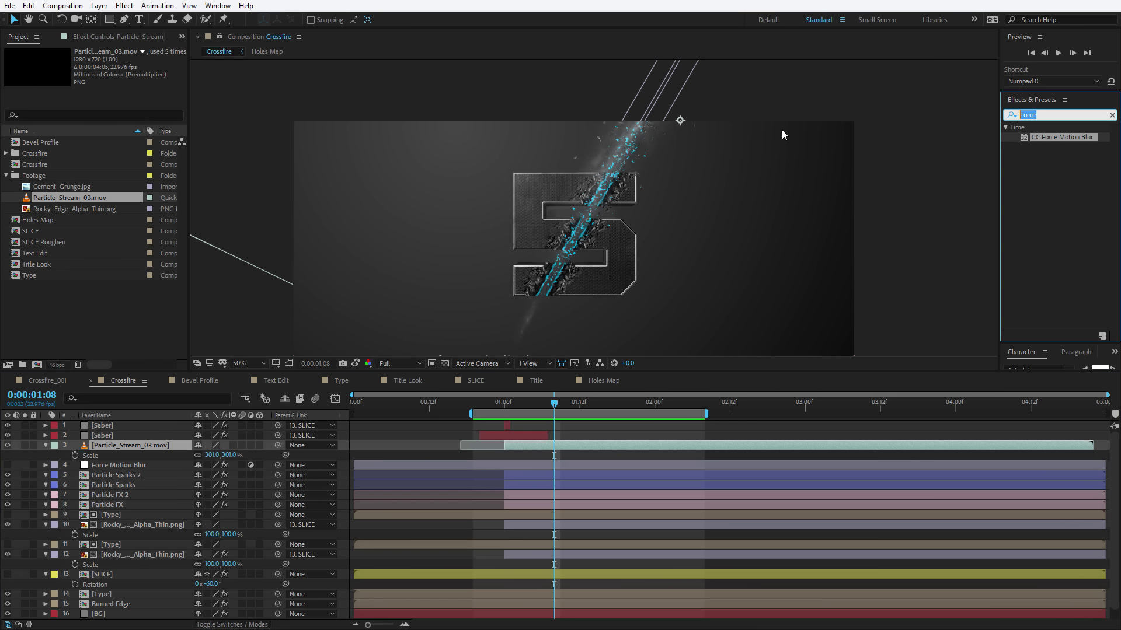
type("curv")
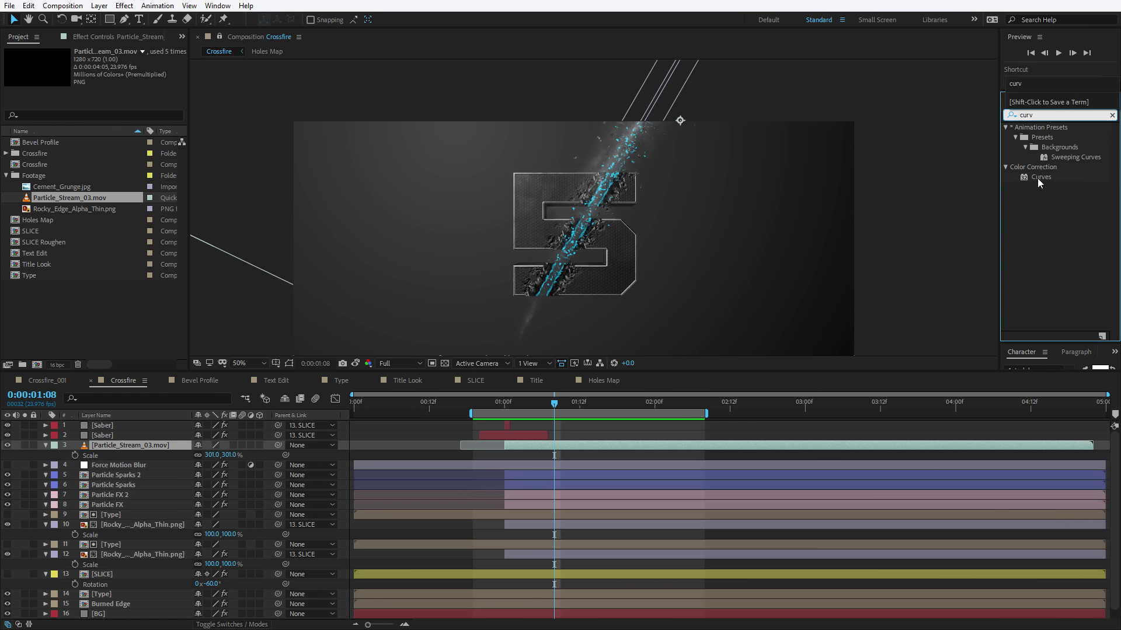
left_click_drag(1038, 177, 566, 444)
left_click(138, 71)
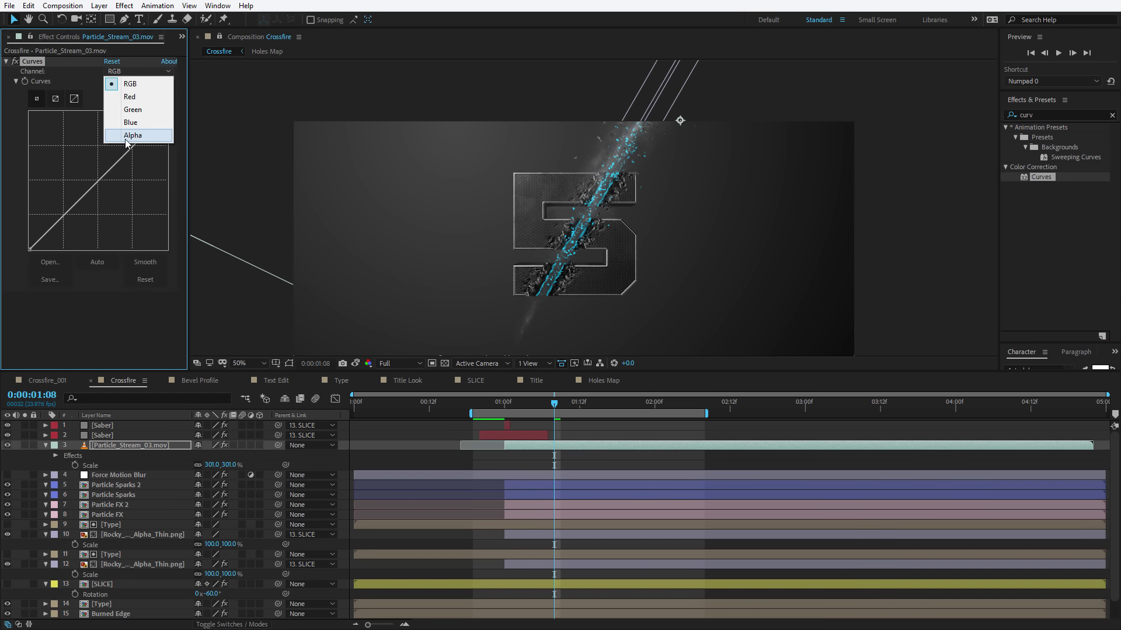
left_click(126, 135)
mouse_move(75, 205)
left_mouse_down()
mouse_move(53, 187)
mouse_move(63, 198)
left_mouse_up()
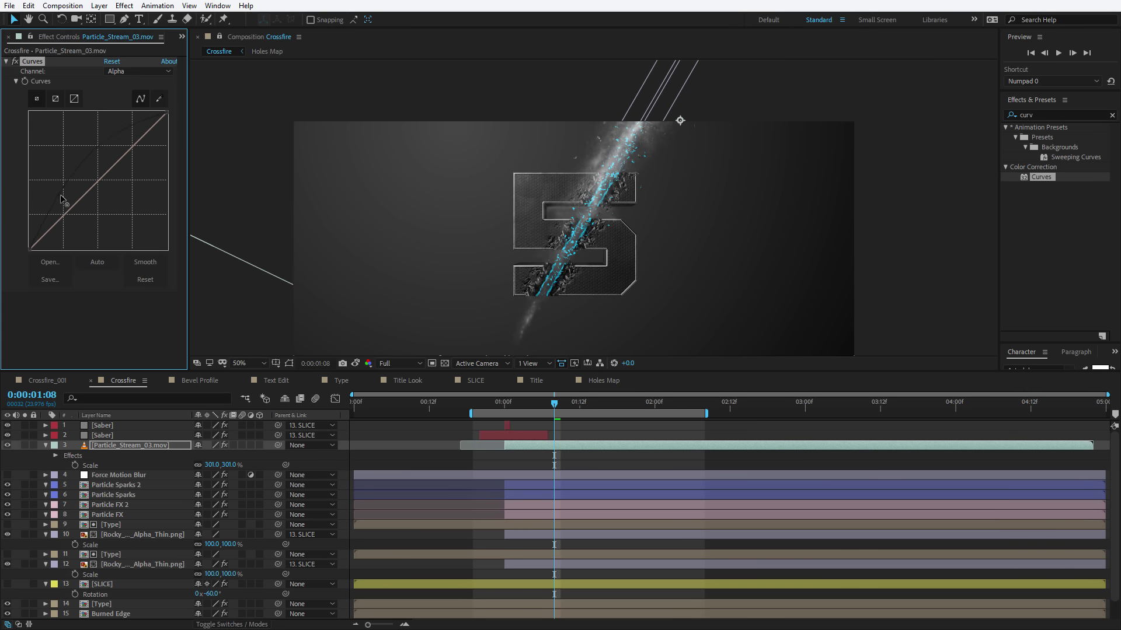
left_click_drag(637, 174, 631, 187)
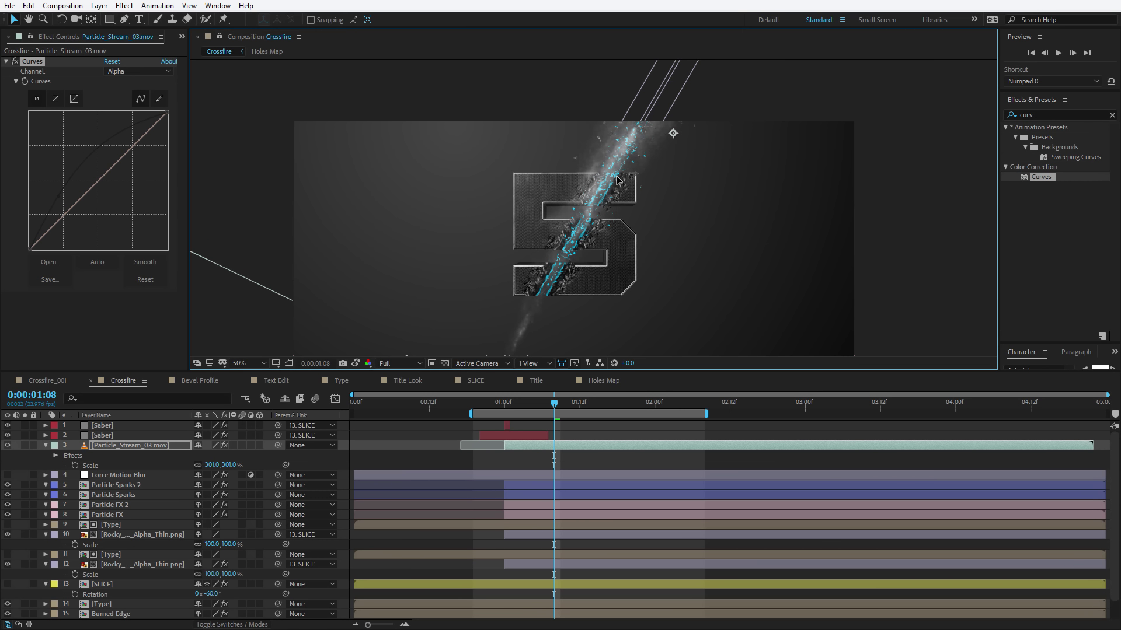
Step: Duplicate the particle stream layer, scale the copy to 170%, and move it down along the slice over the number
left_click(566, 448)
key("ctrl+d")
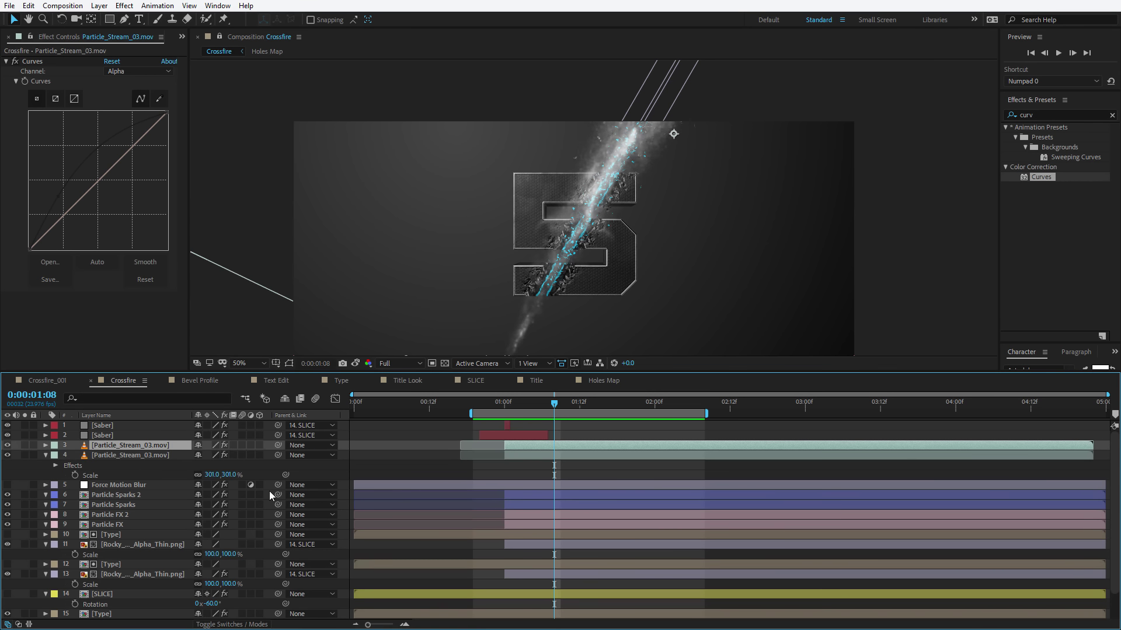
key("s")
left_click_drag(229, 456, 152, 455)
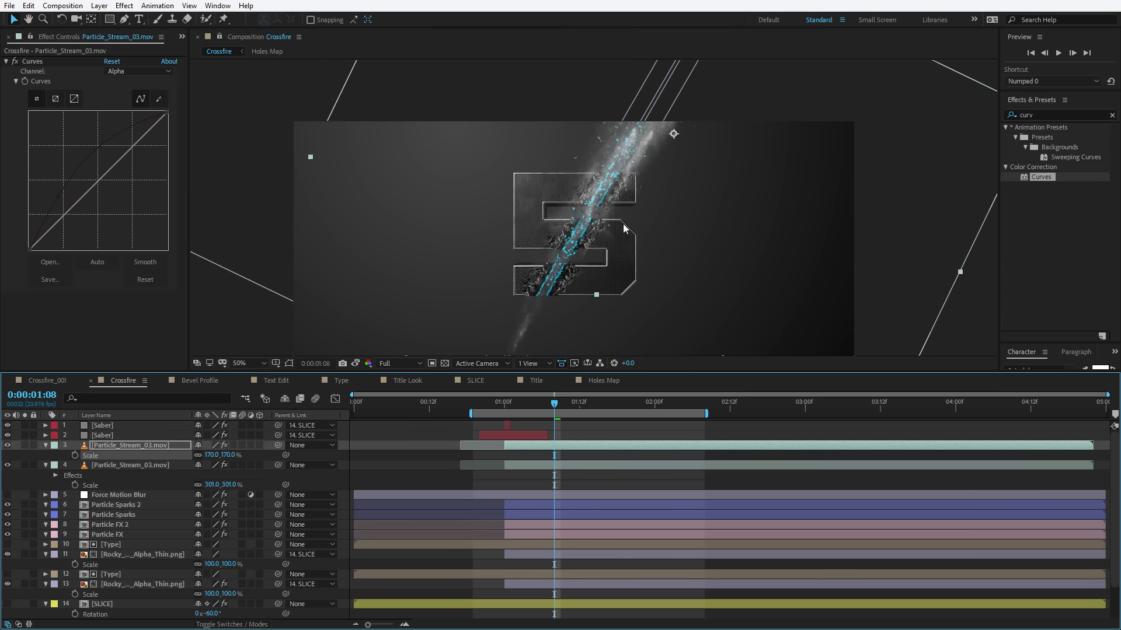
left_click_drag(623, 223, 564, 260)
scroll(555, 251, "down", 2)
left_click_drag(461, 121, 757, 258)
left_click_drag(671, 213, 650, 231)
Step: Set the smaller particle stream's Opacity to 47% and place the layer between Type and Burned Edge
scroll(649, 232, "up", 2)
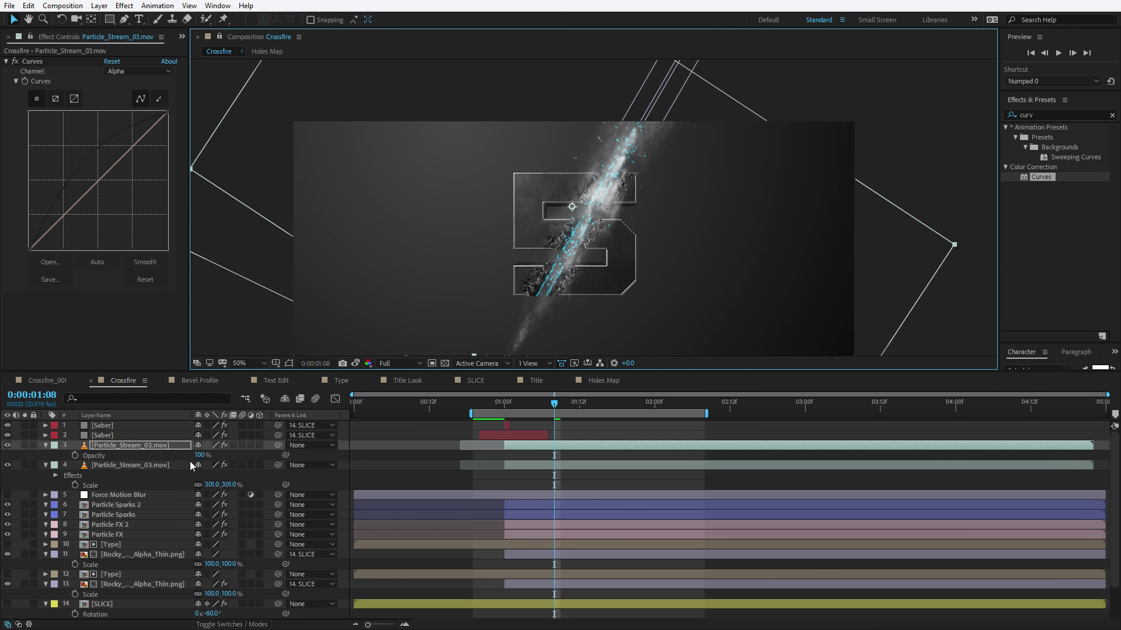
left_click(113, 446)
left_click_drag(201, 455, 108, 585)
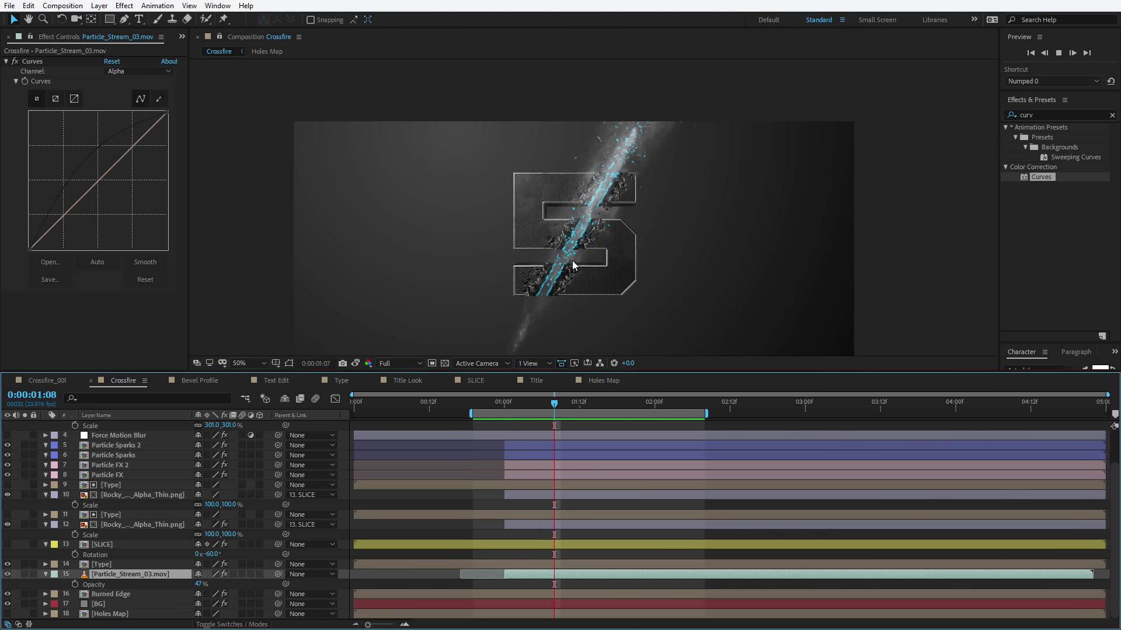
Step: Shift the front particle stream slightly earlier, lower its Opacity to about 19%, and review the playback in an enlarged view
left_click_drag(554, 404, 501, 446)
scroll(536, 467, "up", 2)
left_click(519, 447)
key("t")
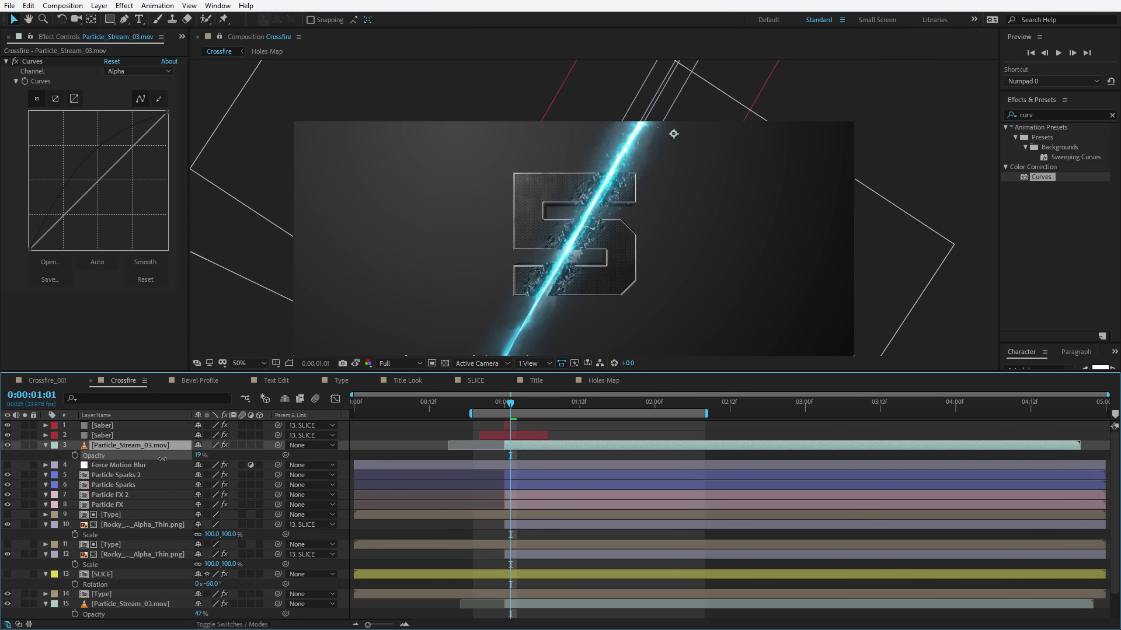
key("space")
key("grave")
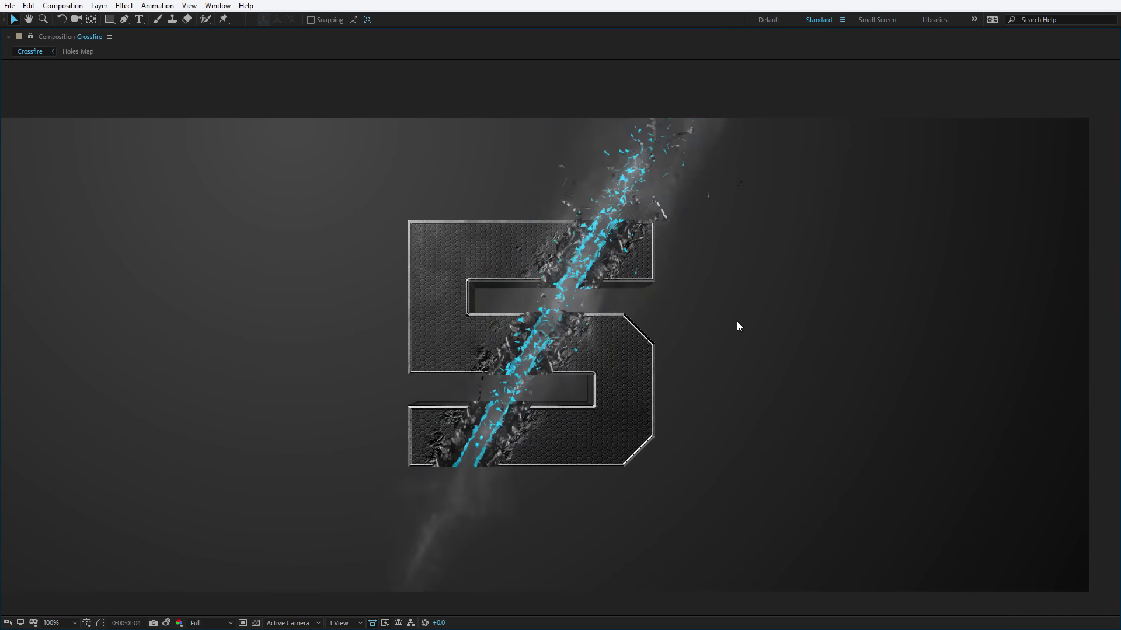
key("grave")
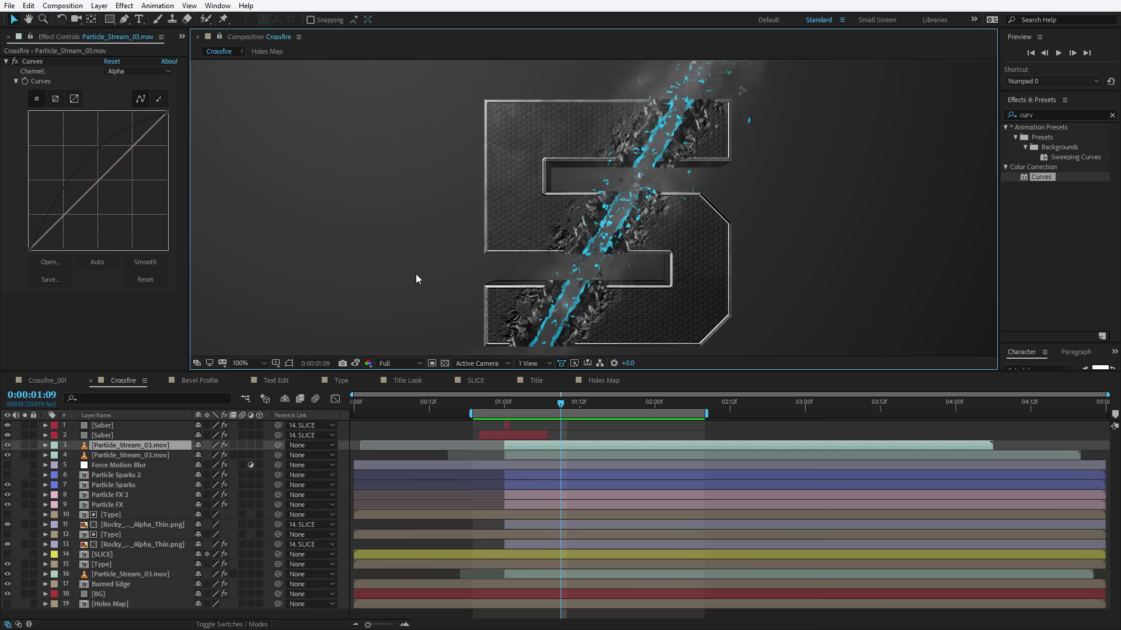
Step: Add an adjustment layer directly above Force Motion Blur and rename it Glow
left_click(99, 5)
mouse_move(103, 22)
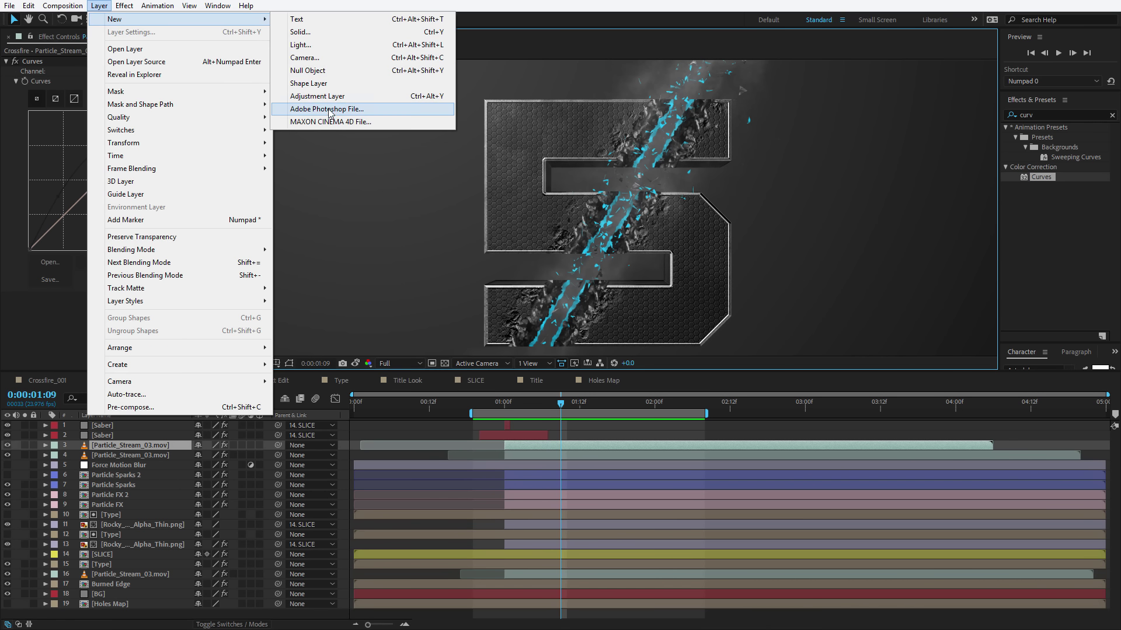
left_click(317, 96)
left_click_drag(120, 446, 106, 467)
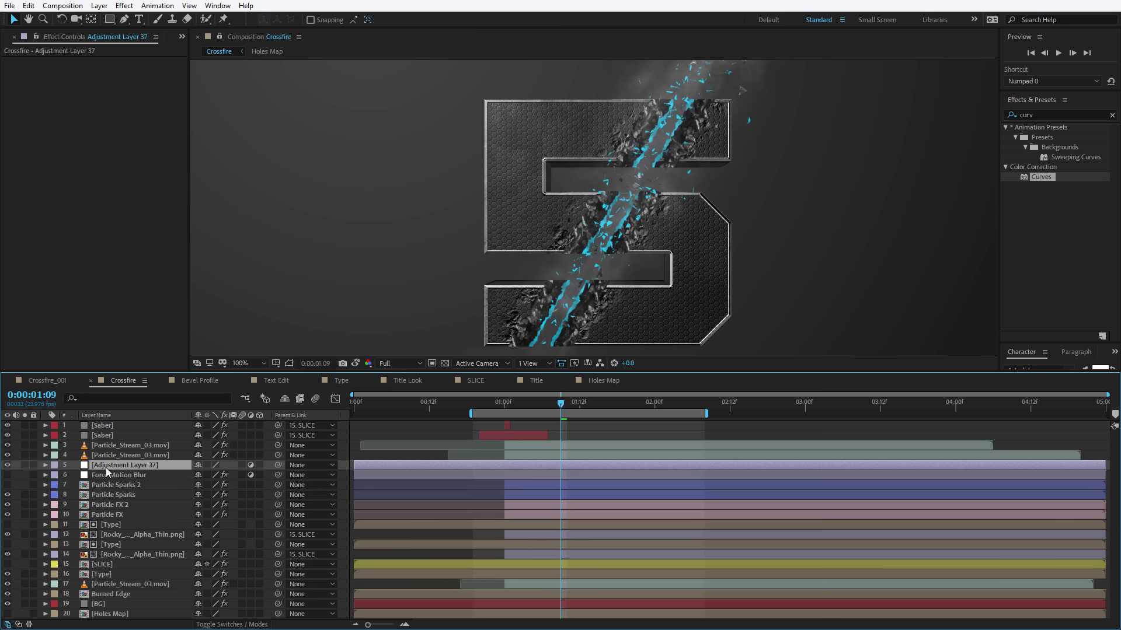
key("Return")
type("Glow")
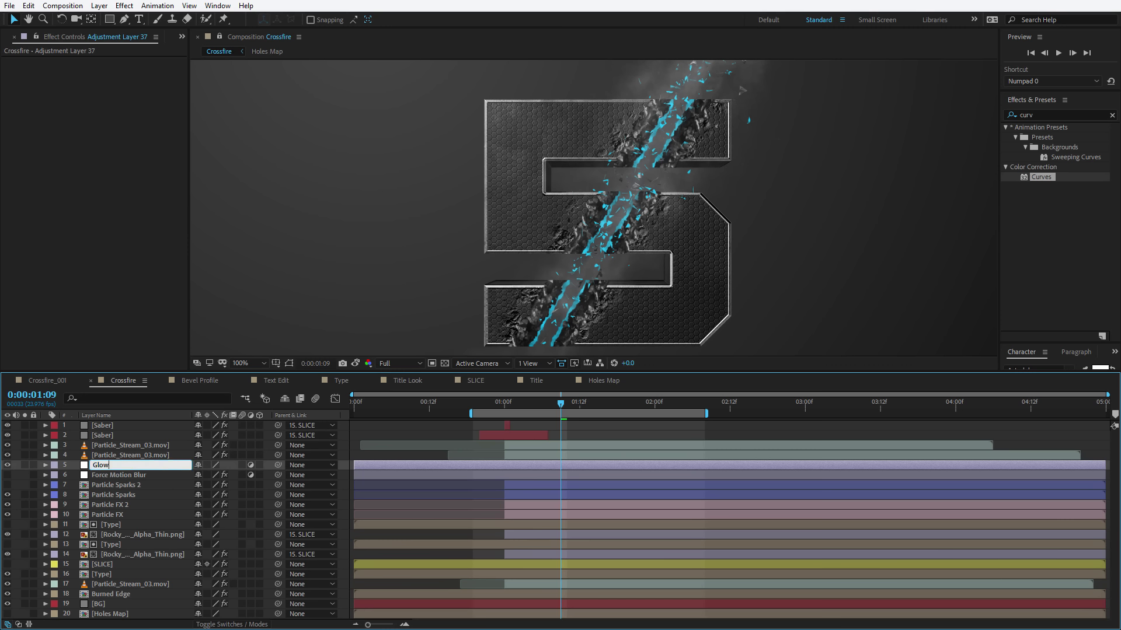
key("Return")
Step: Apply Shift Channels to the Glow layer and take its alpha from Saturation
left_click(125, 7)
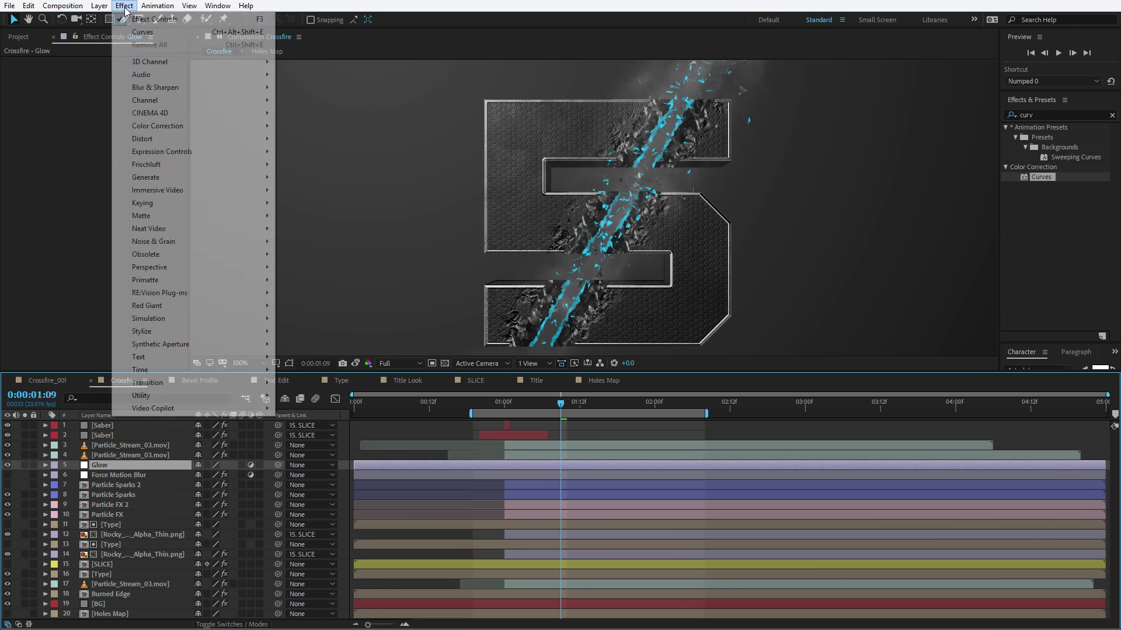
mouse_move(154, 100)
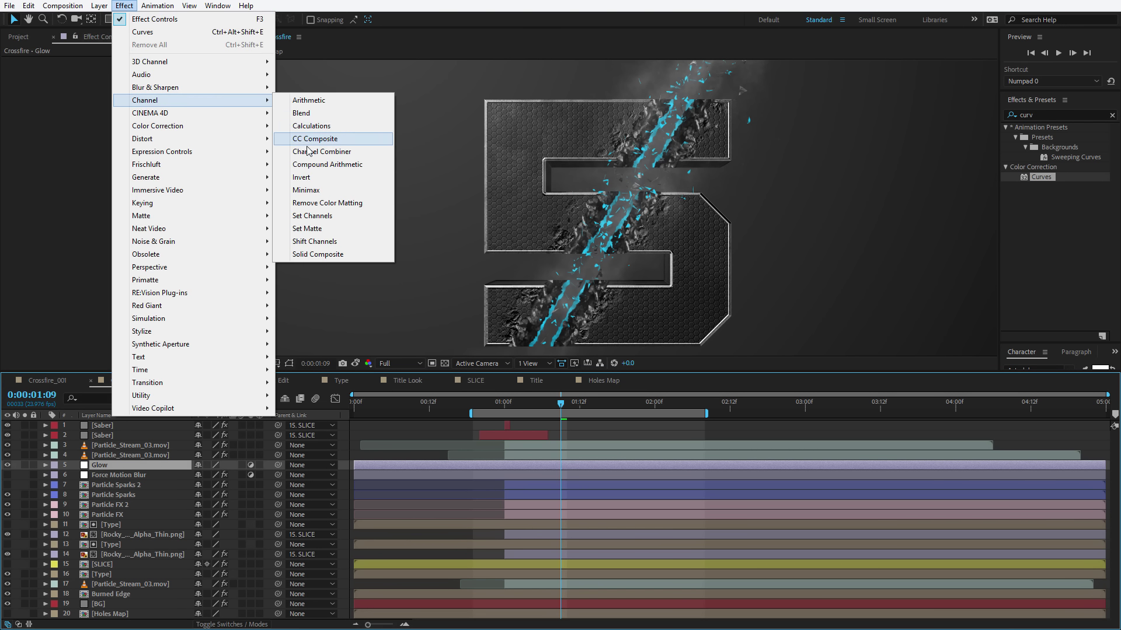
left_click(314, 241)
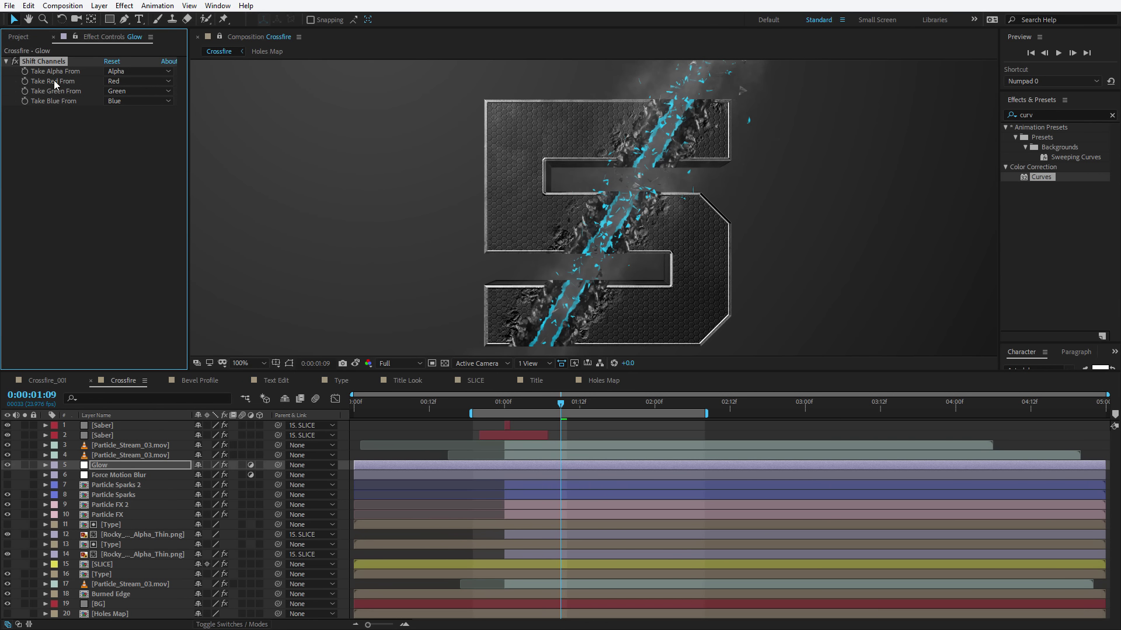
left_click(120, 72)
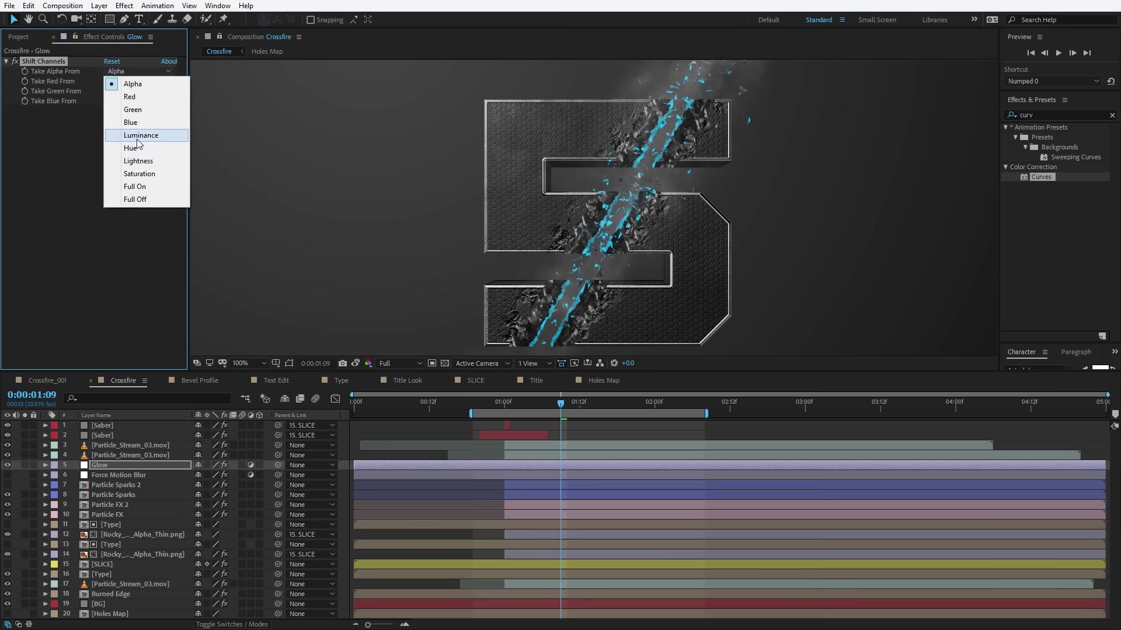
left_click(134, 174)
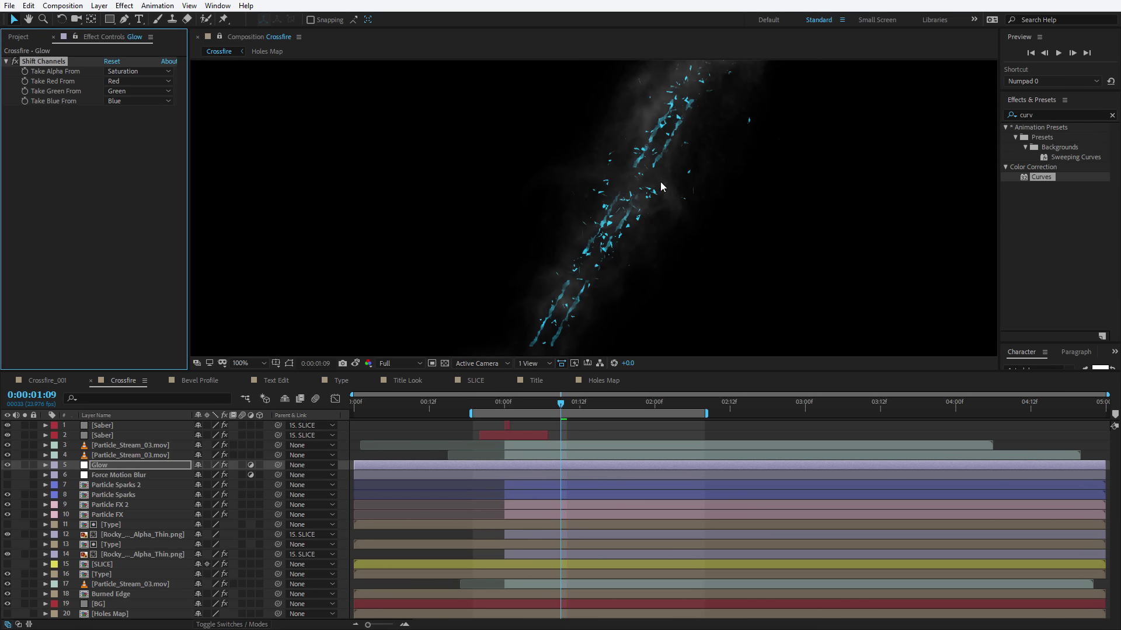
Step: Add a Solid Composite effect to the Glow layer below Shift Channels and set its colour to black (000000)
left_click(1047, 116)
type("solid")
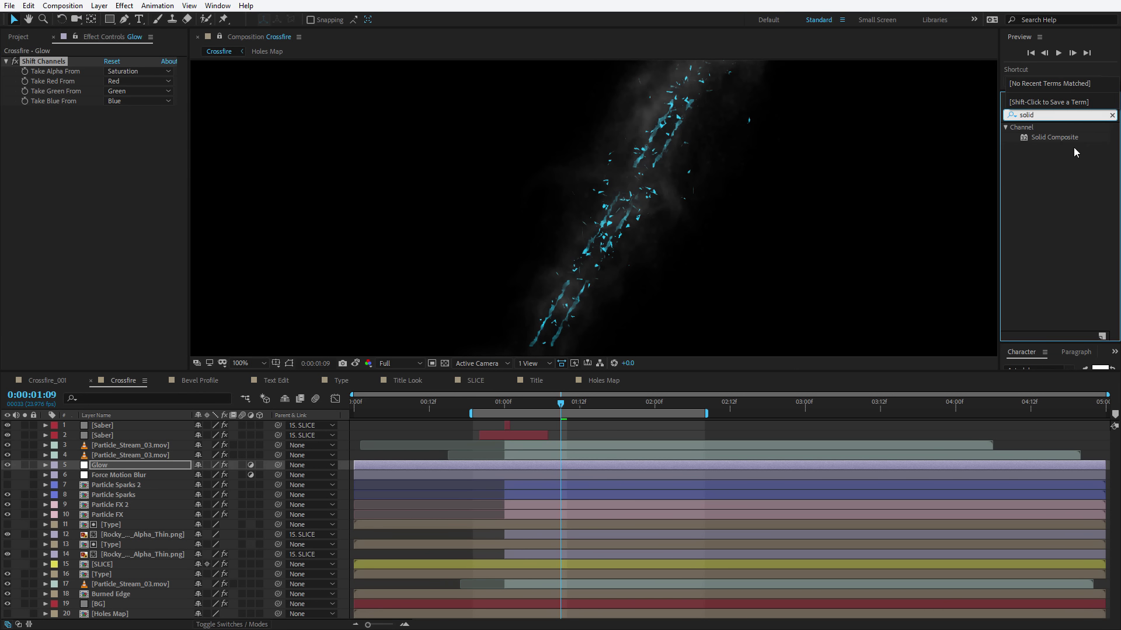
left_click_drag(1061, 140, 125, 160)
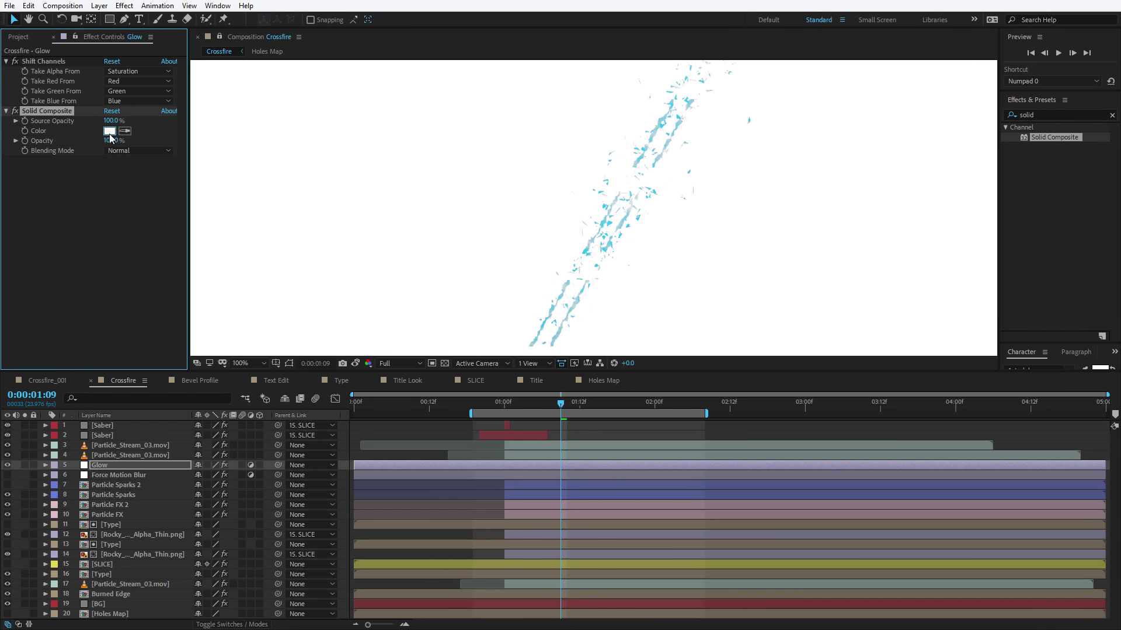
left_click(109, 131)
type("000000")
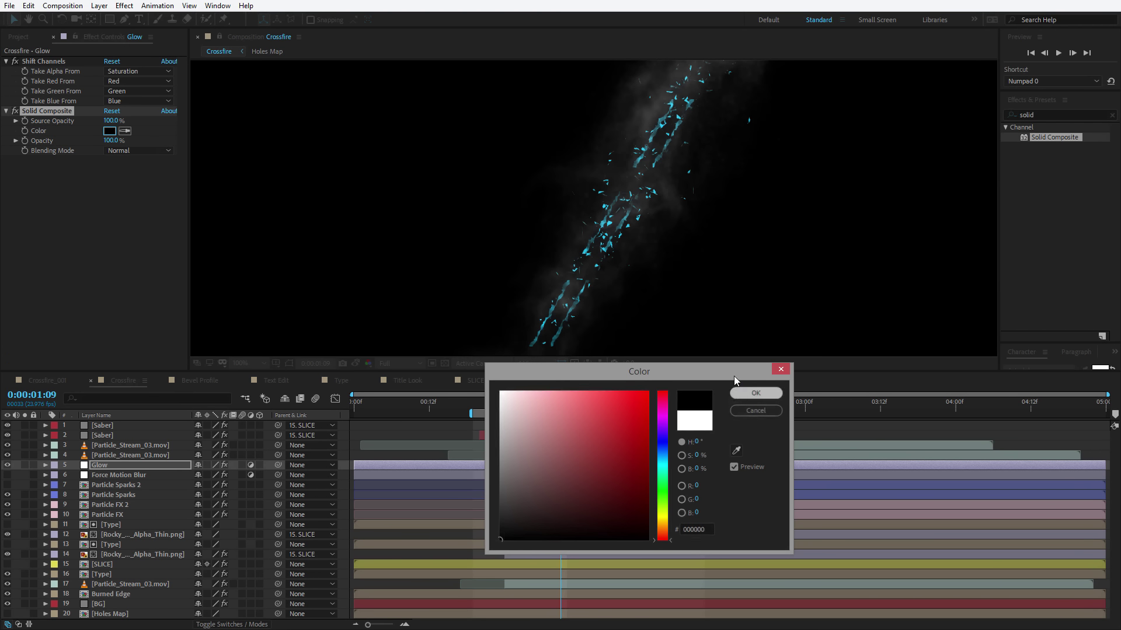
left_click(755, 393)
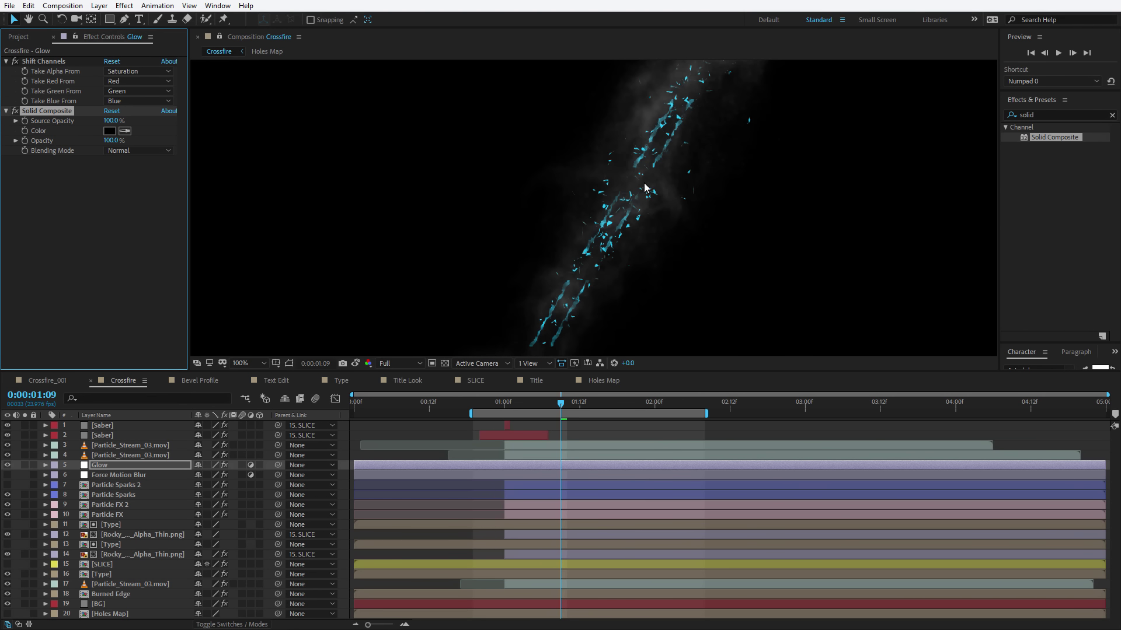
Step: Add a Glow effect to the Glow layer below Solid Composite and lower its Glow Threshold to 24.3%
left_click(124, 5)
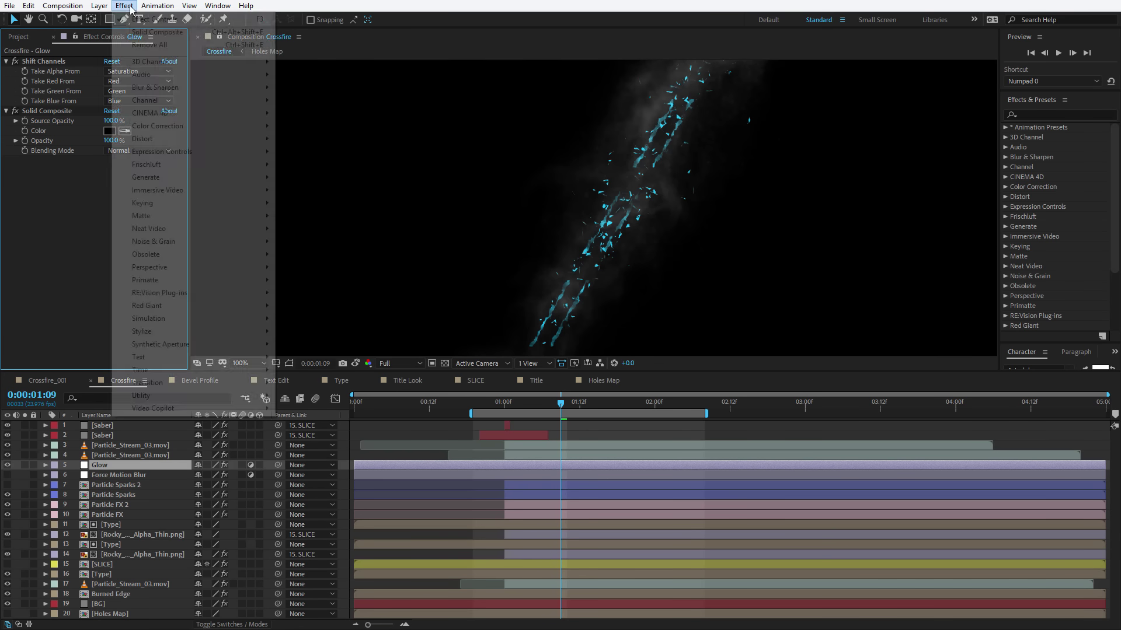
mouse_move(149, 337)
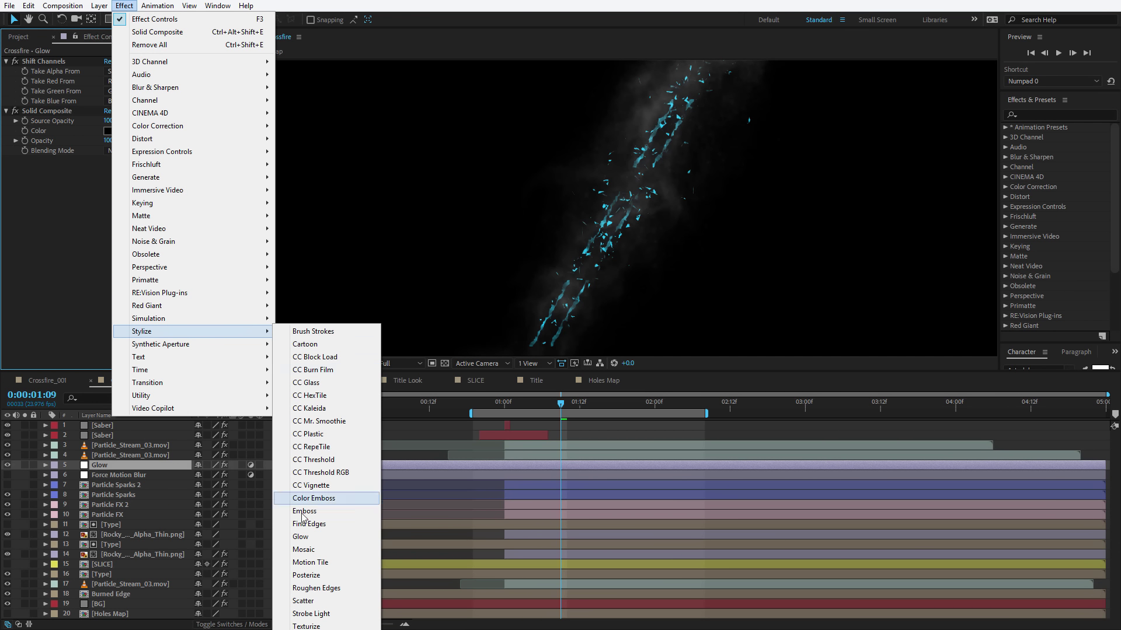
left_click(319, 541)
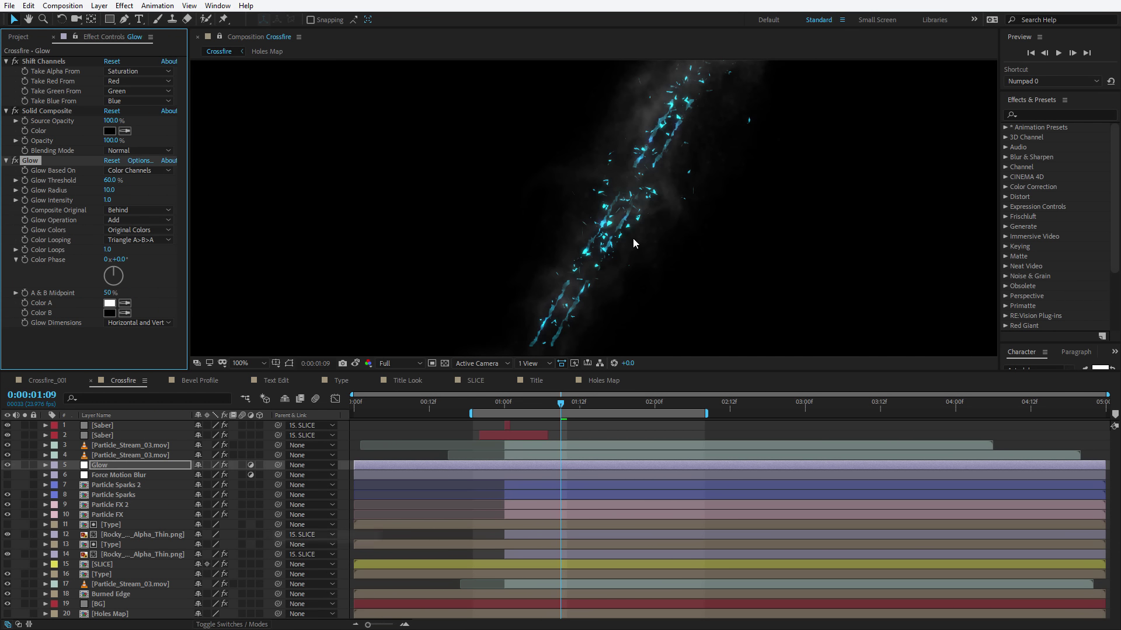
left_click_drag(110, 180, 72, 194)
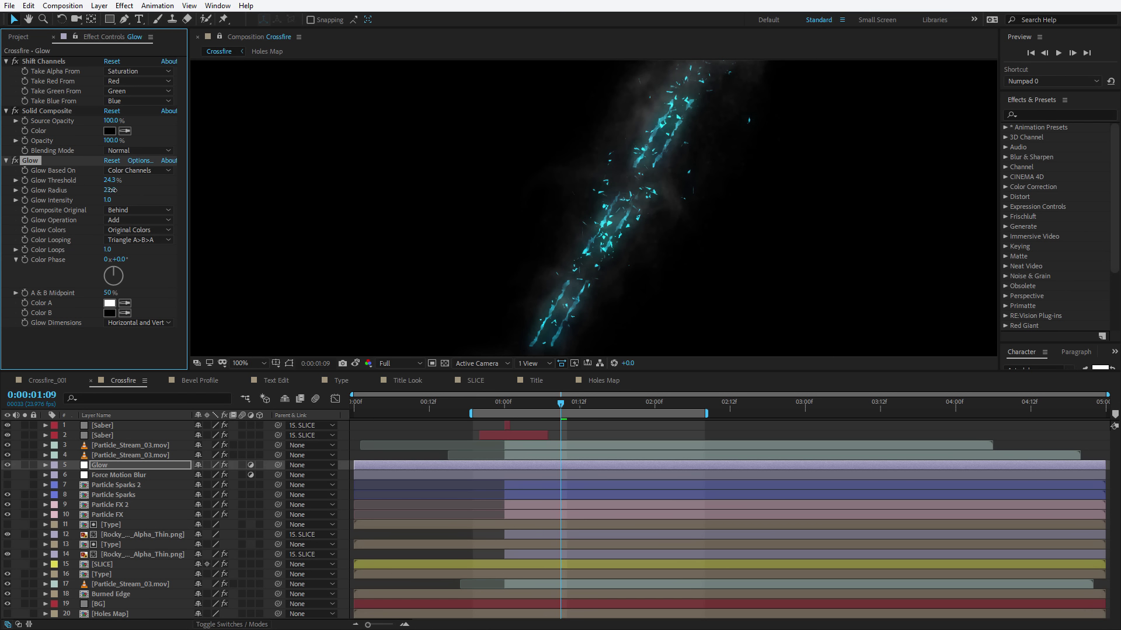
left_click(6, 160)
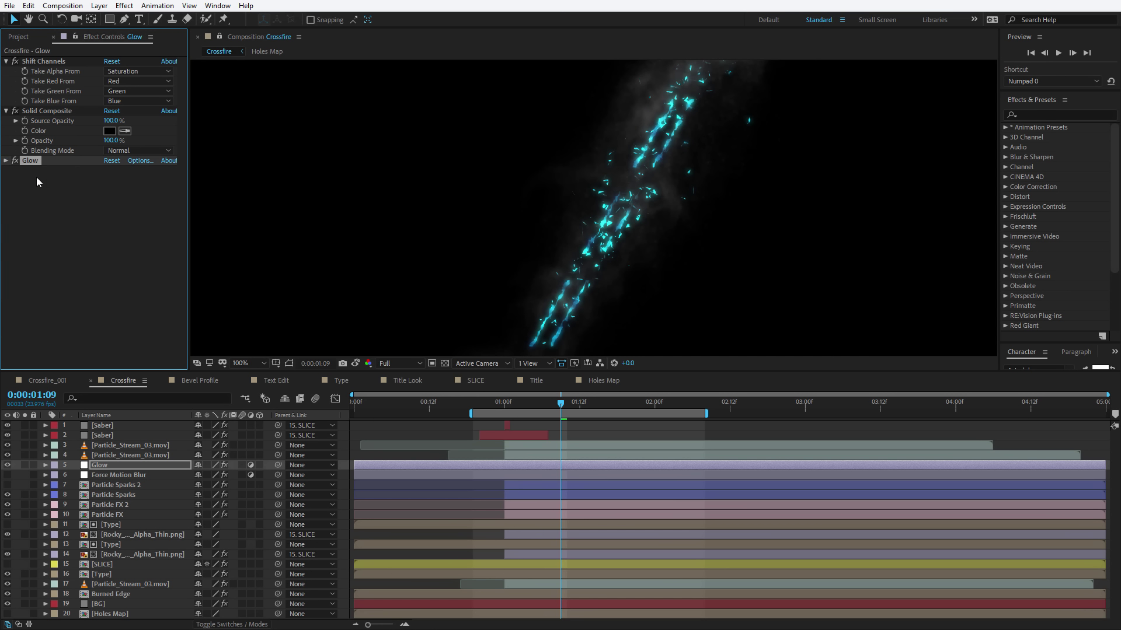
Step: Duplicate the Glow effect twice with Glow Radius values of 37 and 134, and set the layer's blending mode to Screen
key("ctrl+d")
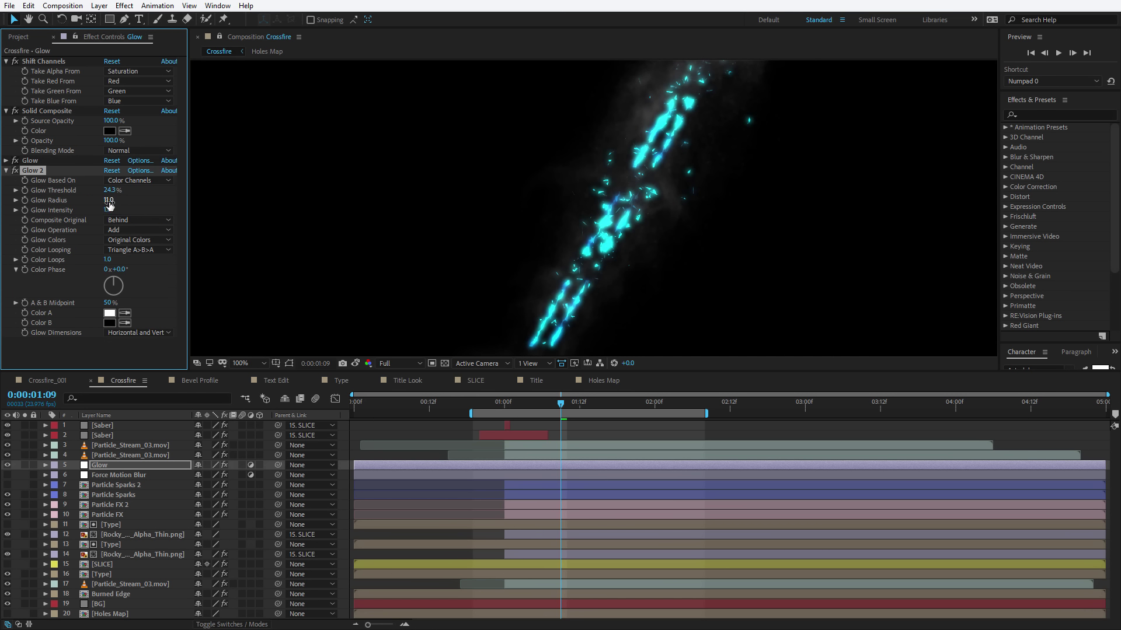
left_click_drag(108, 203, 119, 199)
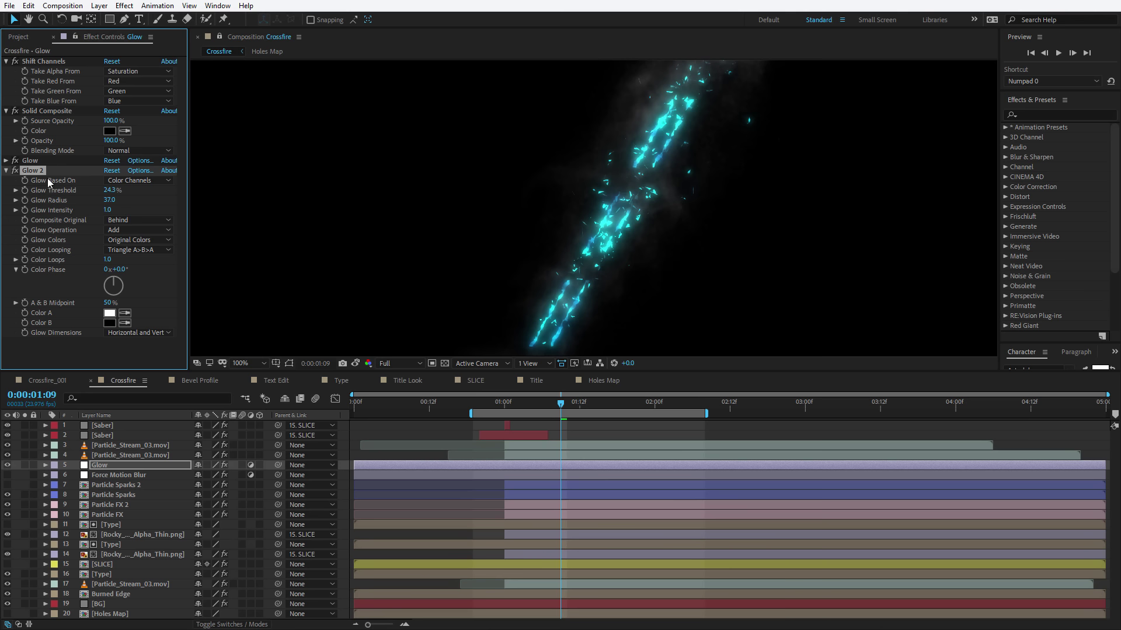
key("ctrl+d")
left_click_drag(108, 232, 166, 227)
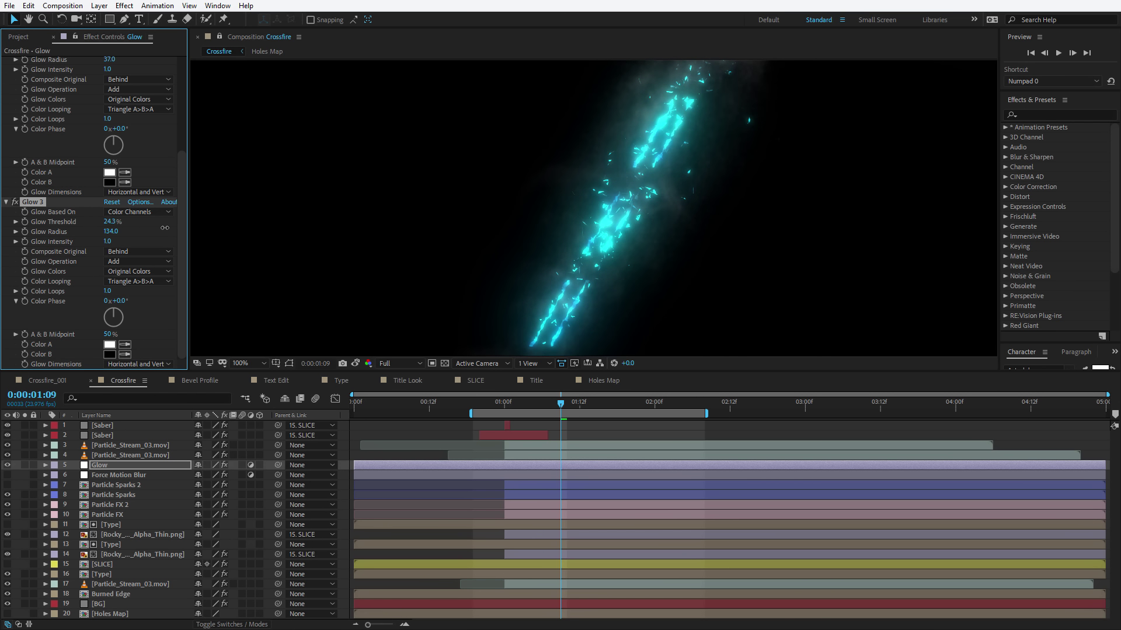
left_click(119, 466)
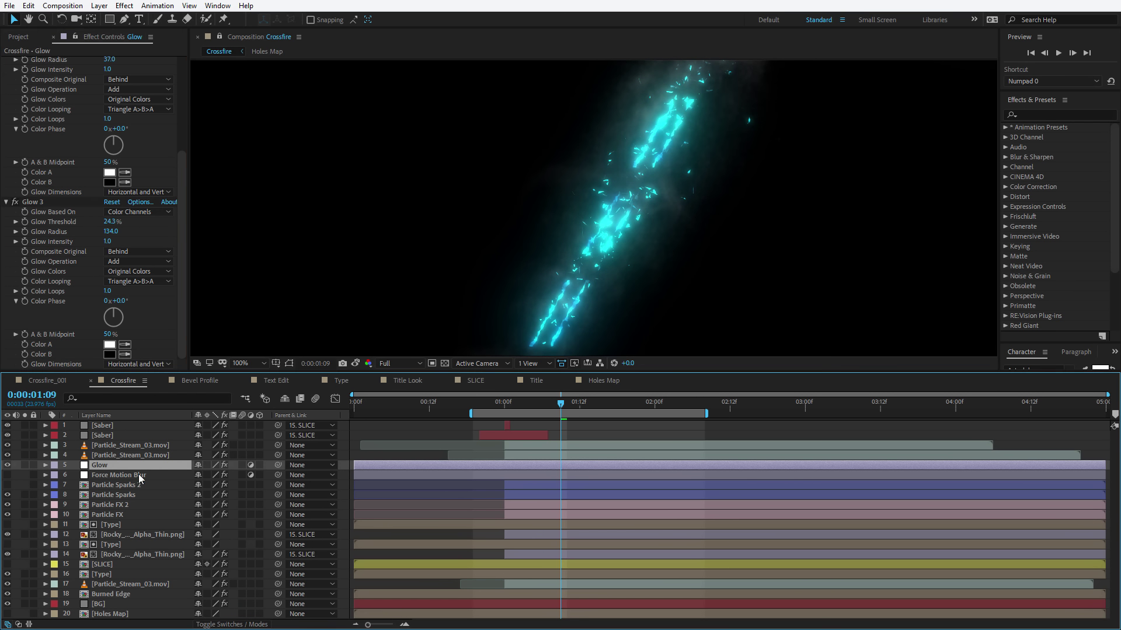
left_click(231, 624)
Step: Add Hue/Saturation to the Glow layer and raise the Lightness of its Cyans channel to 45
left_click(123, 6)
mouse_move(222, 120)
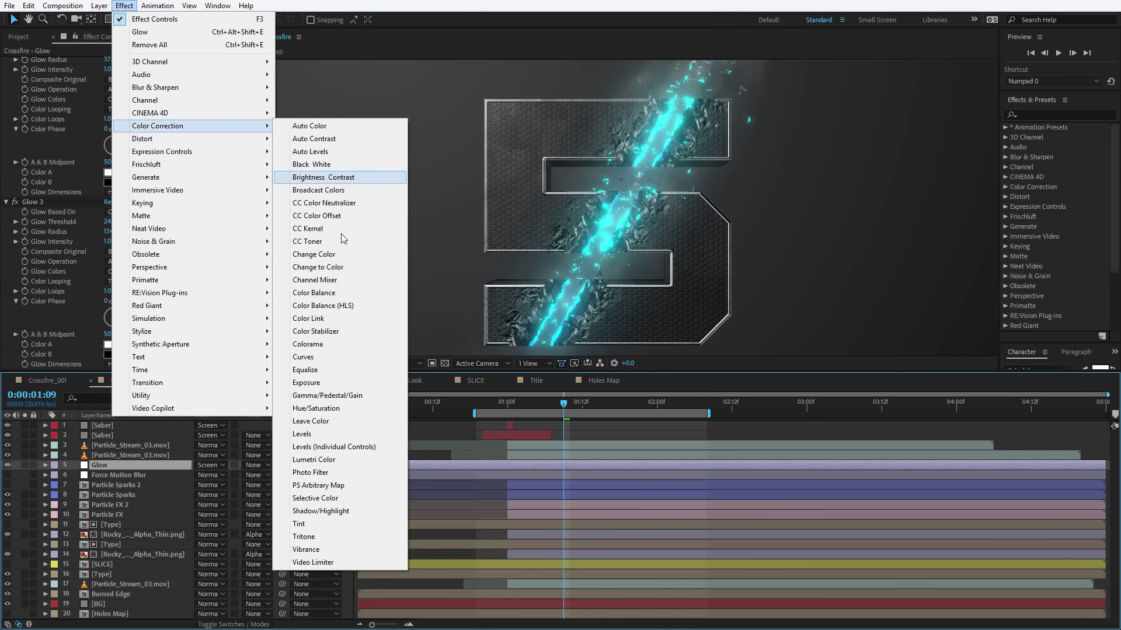
left_click(326, 403)
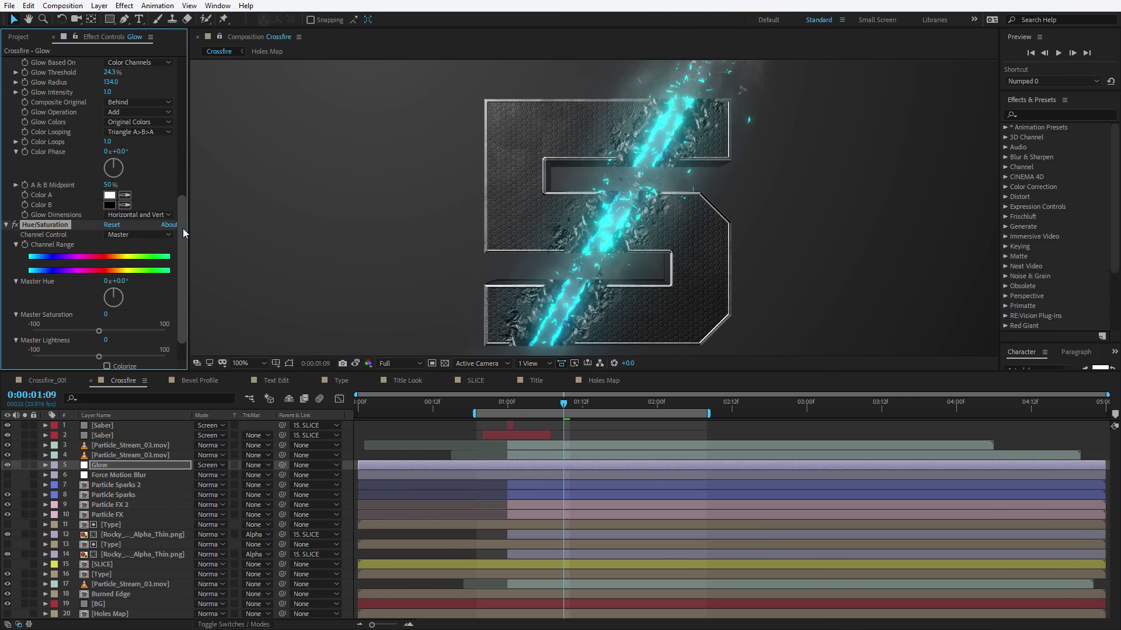
key("period")
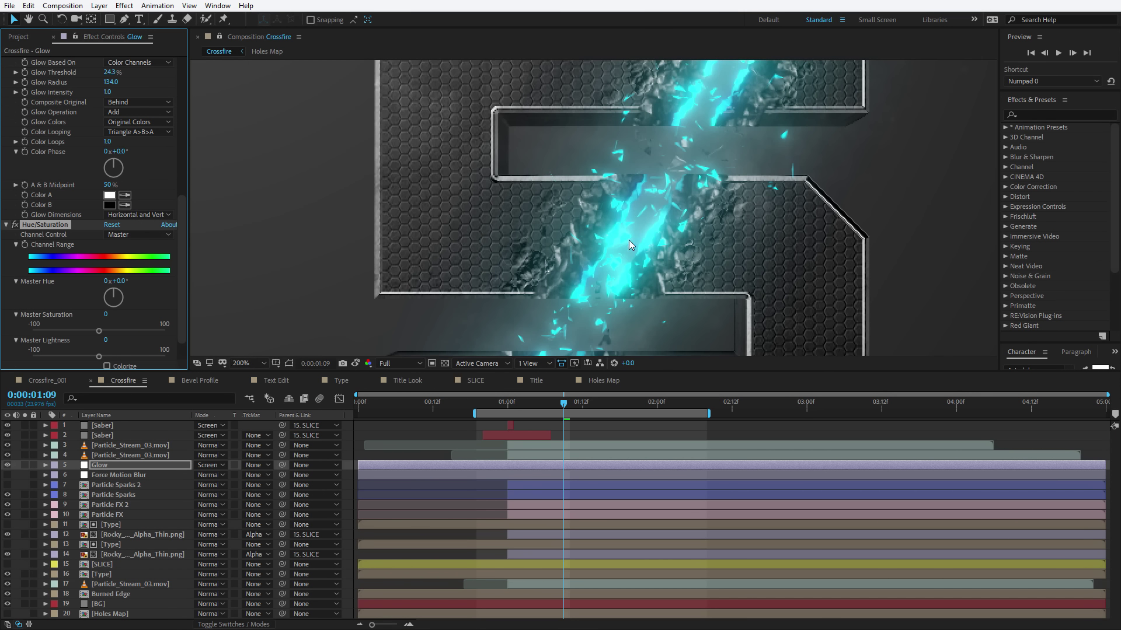
left_click(150, 232)
left_click(140, 299)
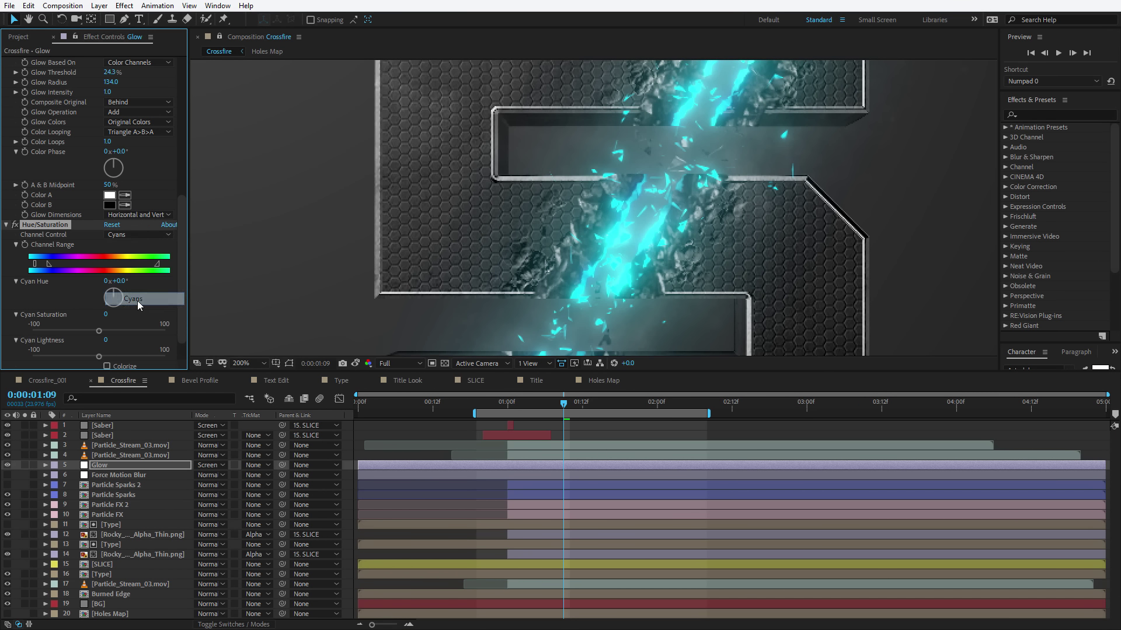
left_click_drag(101, 357, 131, 357)
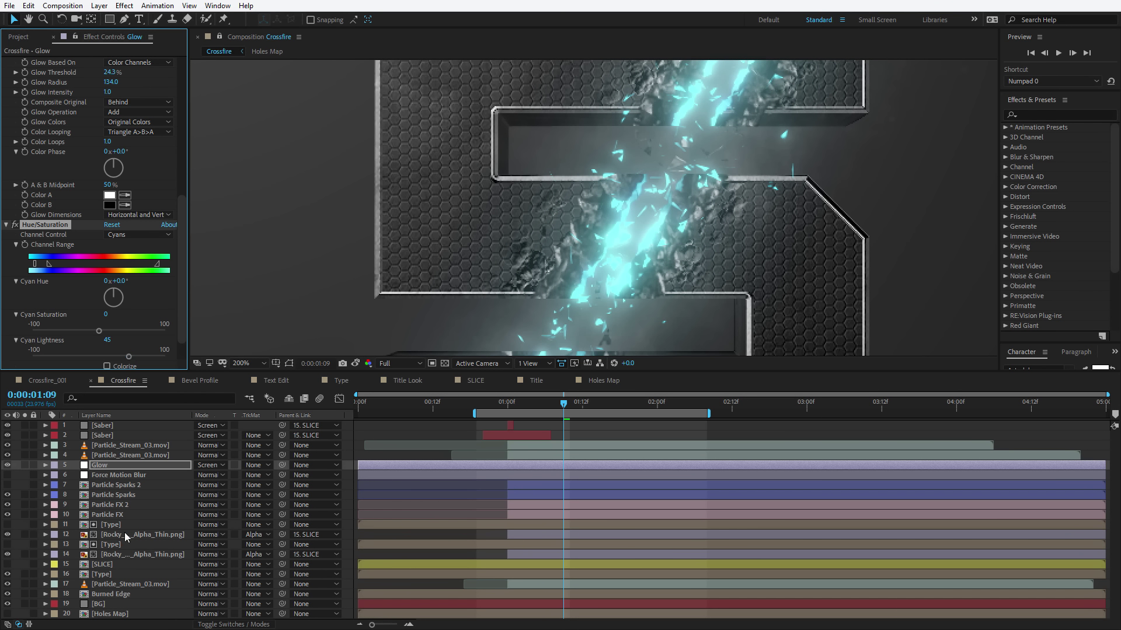
Step: Change the colour control on the SLICE layer to a deeper blue, 006CFF
left_click(100, 564)
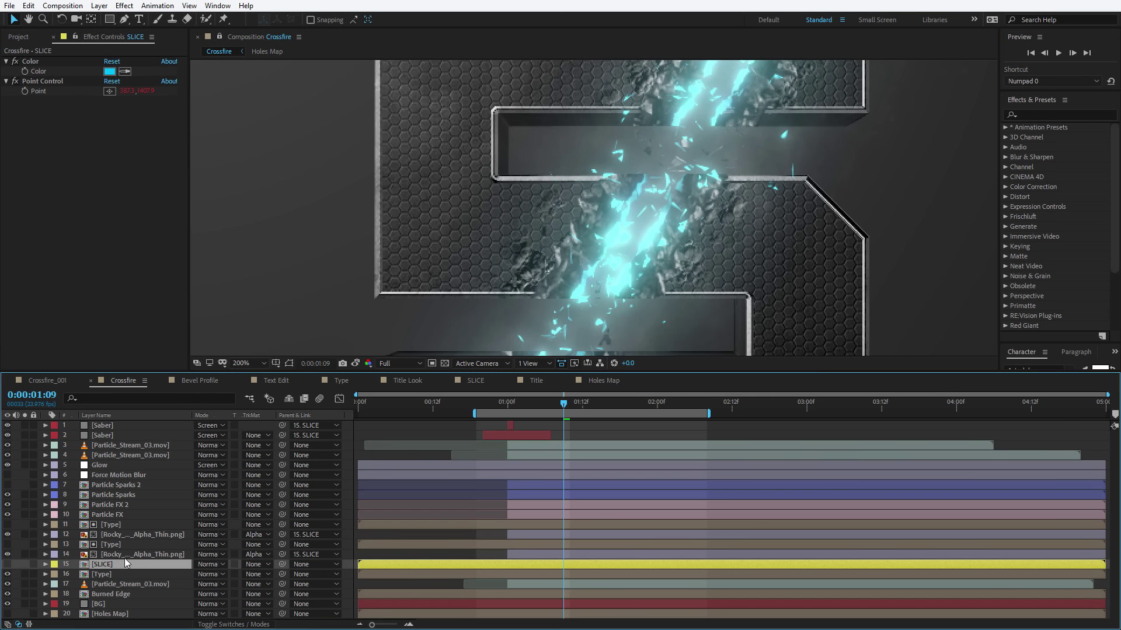
left_click(109, 72)
left_click_drag(661, 459, 660, 452)
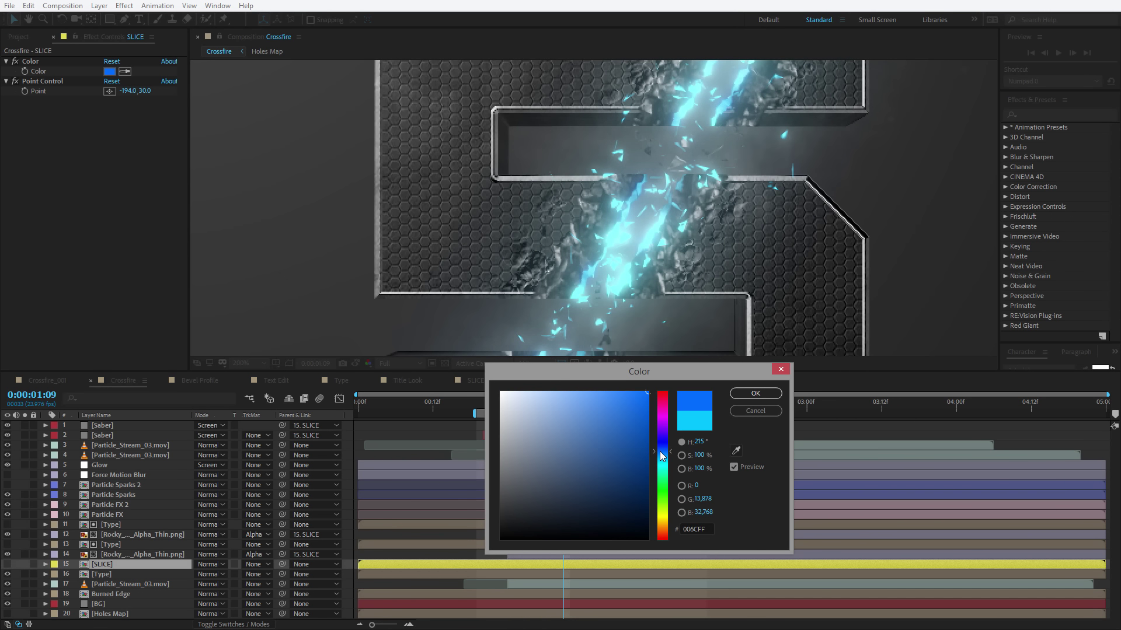
left_click(745, 393)
scroll(535, 187, "down", 1)
Step: Add a Curves effect to the end of the Glow layer's effects and bend the curve upward to brighten the glow
left_click(134, 466)
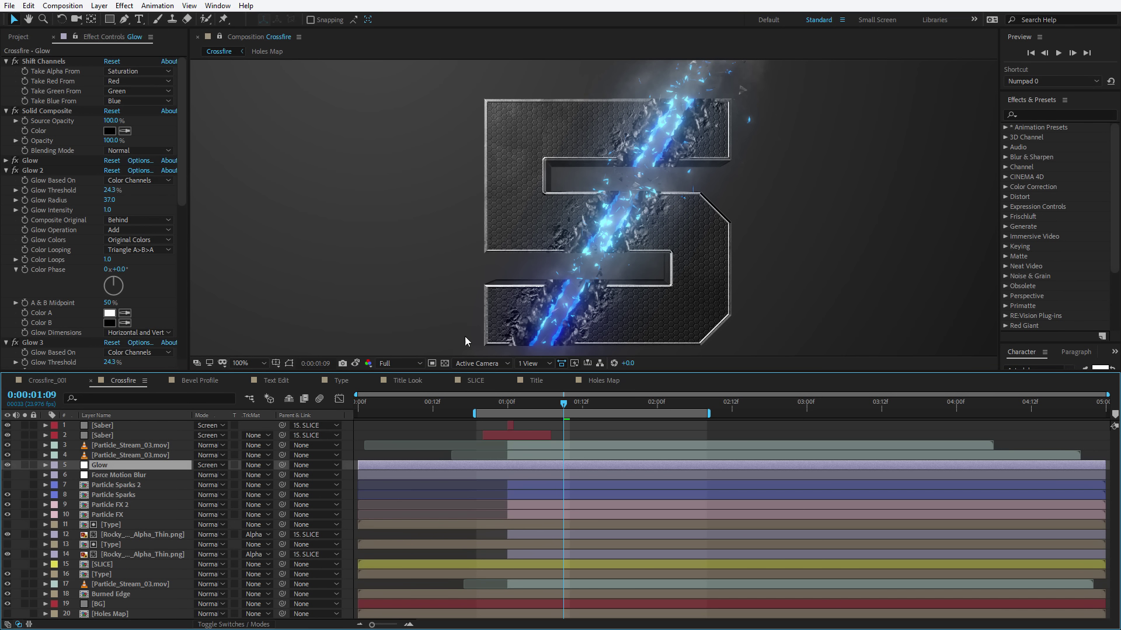
scroll(8, 161, "up", 1)
left_click(6, 181)
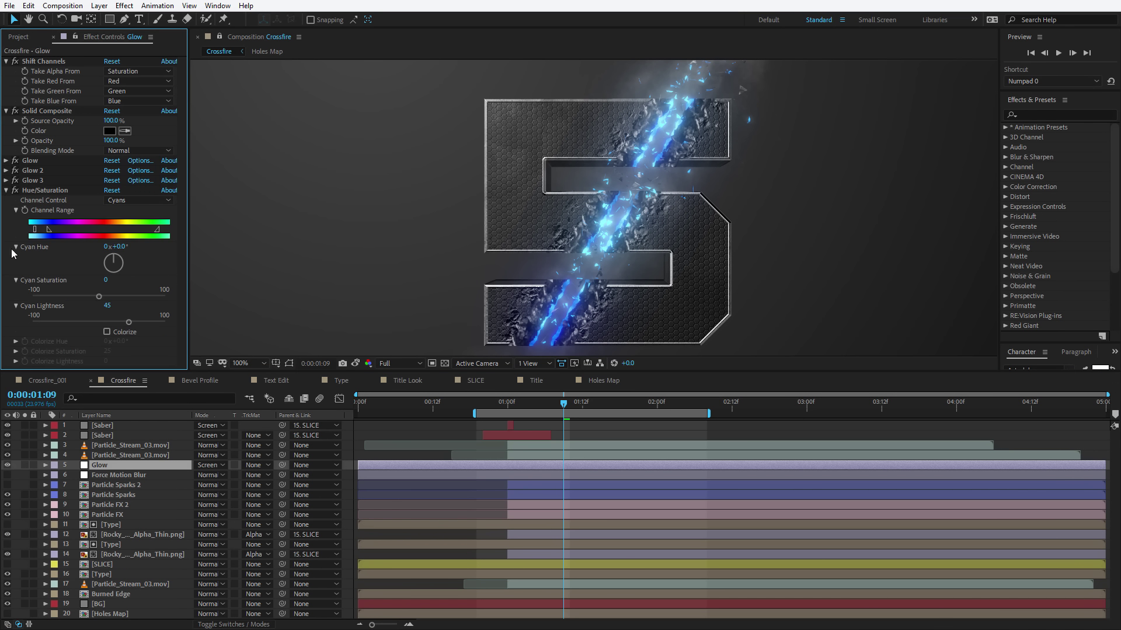
left_click(5, 191)
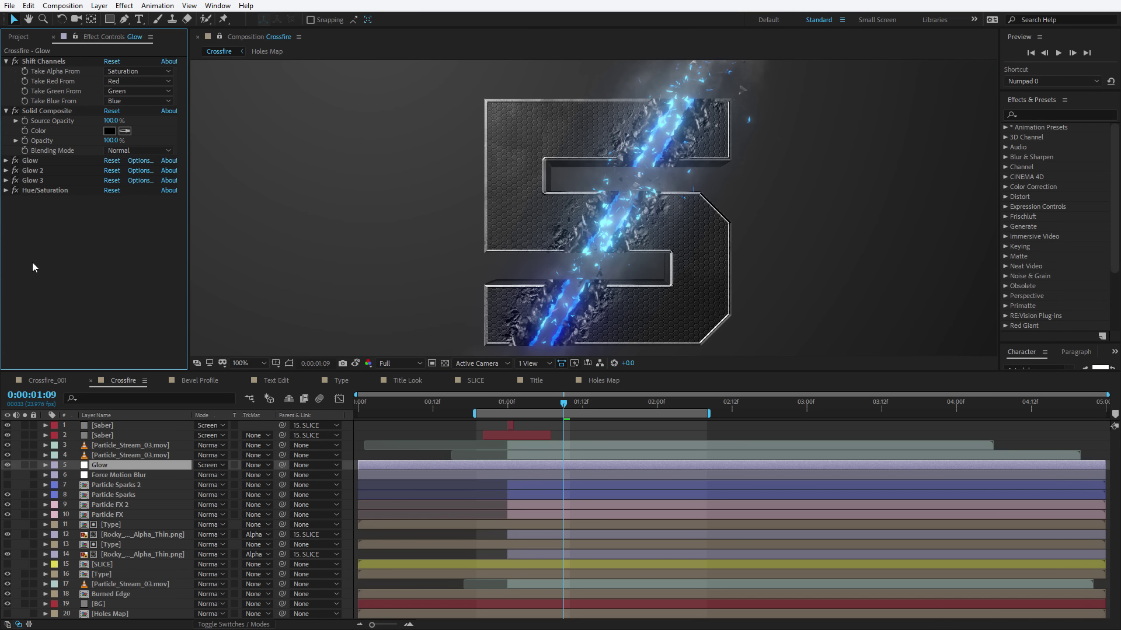
left_click(124, 6)
mouse_move(165, 127)
left_click(303, 357)
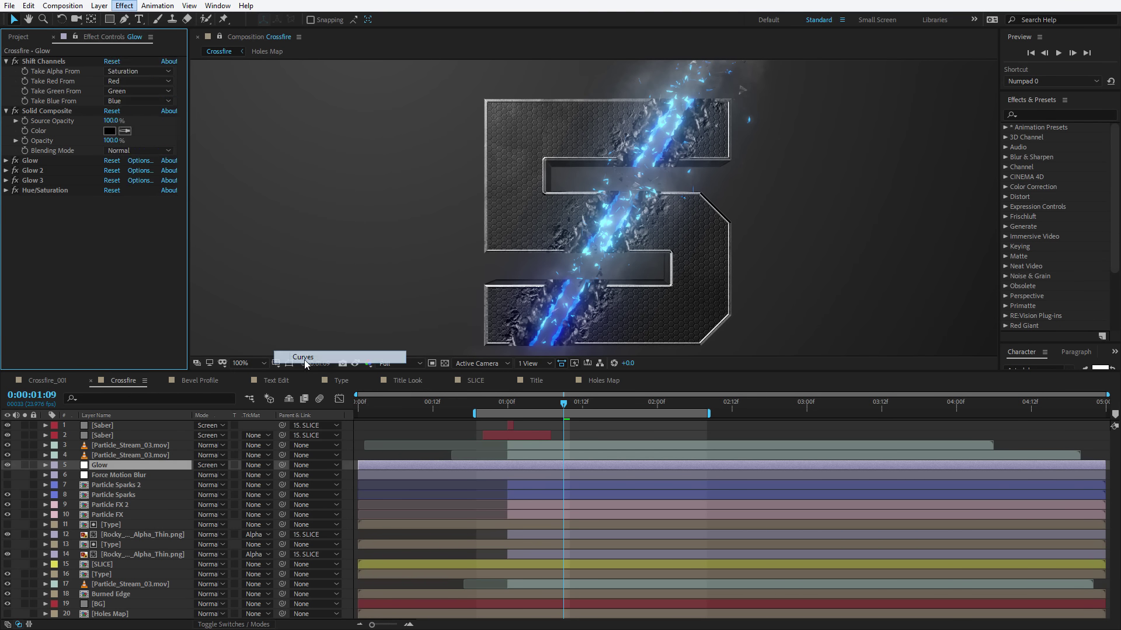
left_click_drag(81, 276, 71, 244)
Step: Play back the glowing slice animation in an enlarged composition view
key("grave")
key("space")
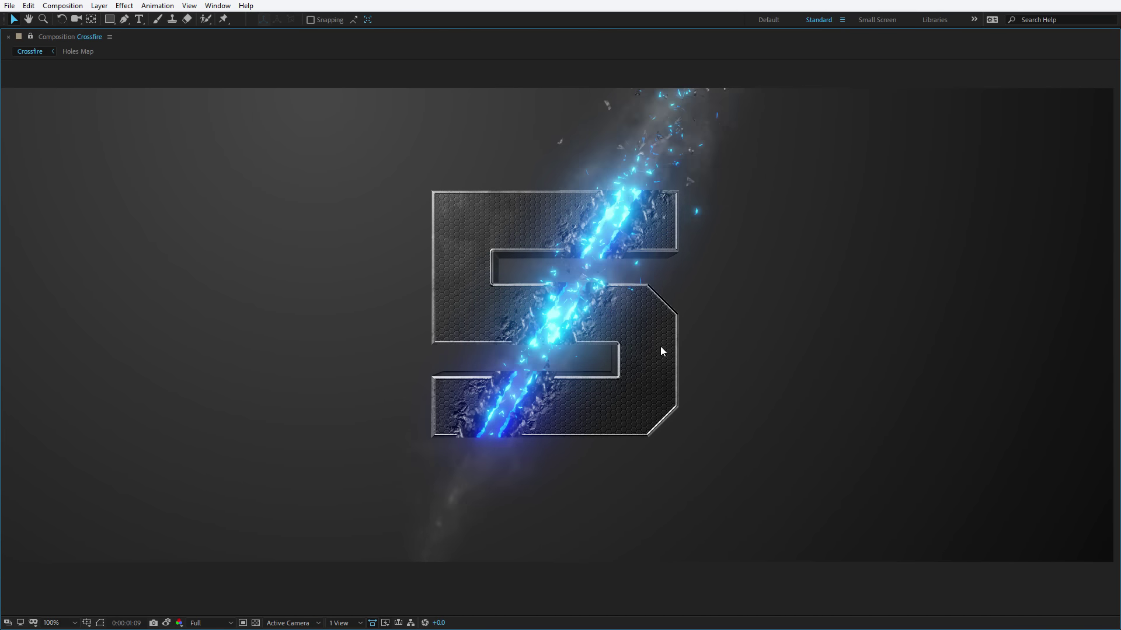
key("grave")
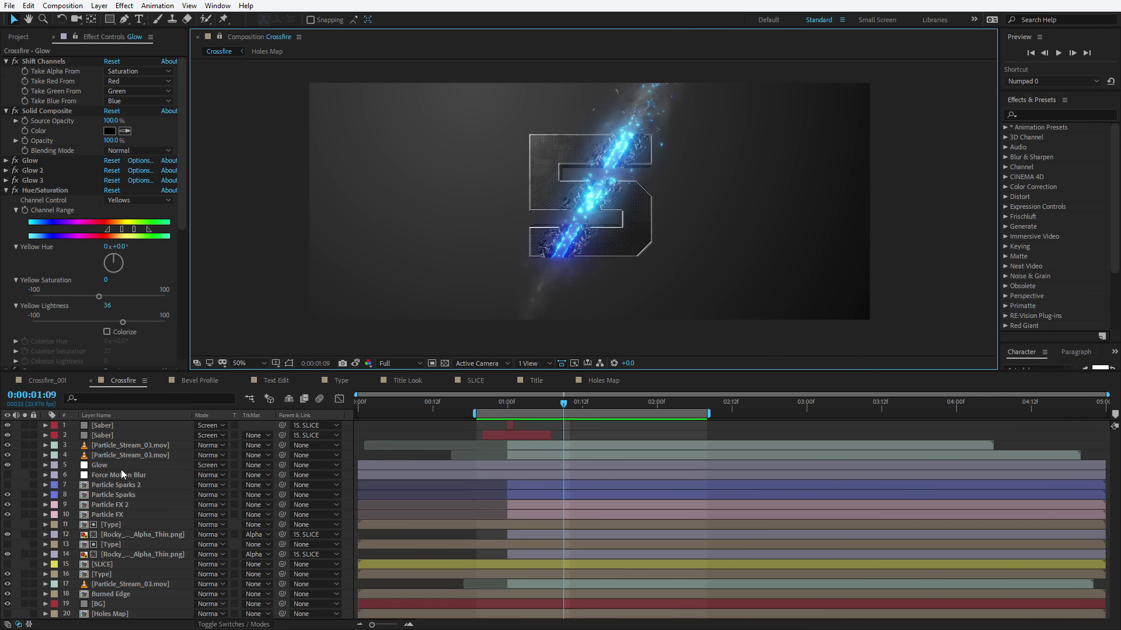
Step: Add an adjustment layer above all other layers in Crossfire and rename it CC
left_click(113, 427)
left_click(99, 6)
mouse_move(116, 21)
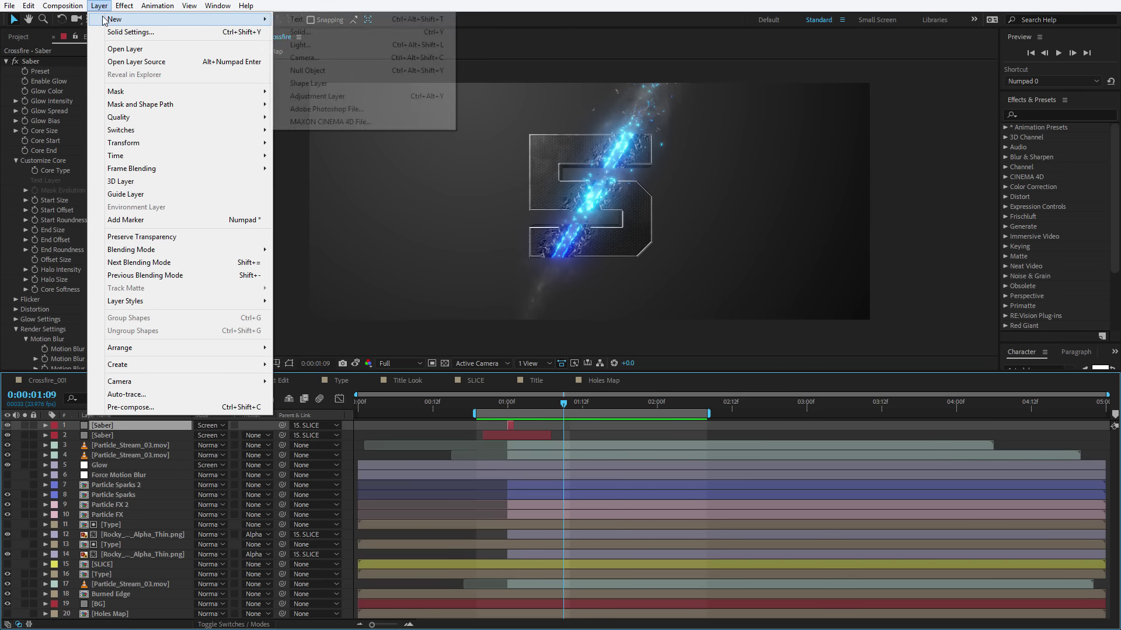
left_click(310, 96)
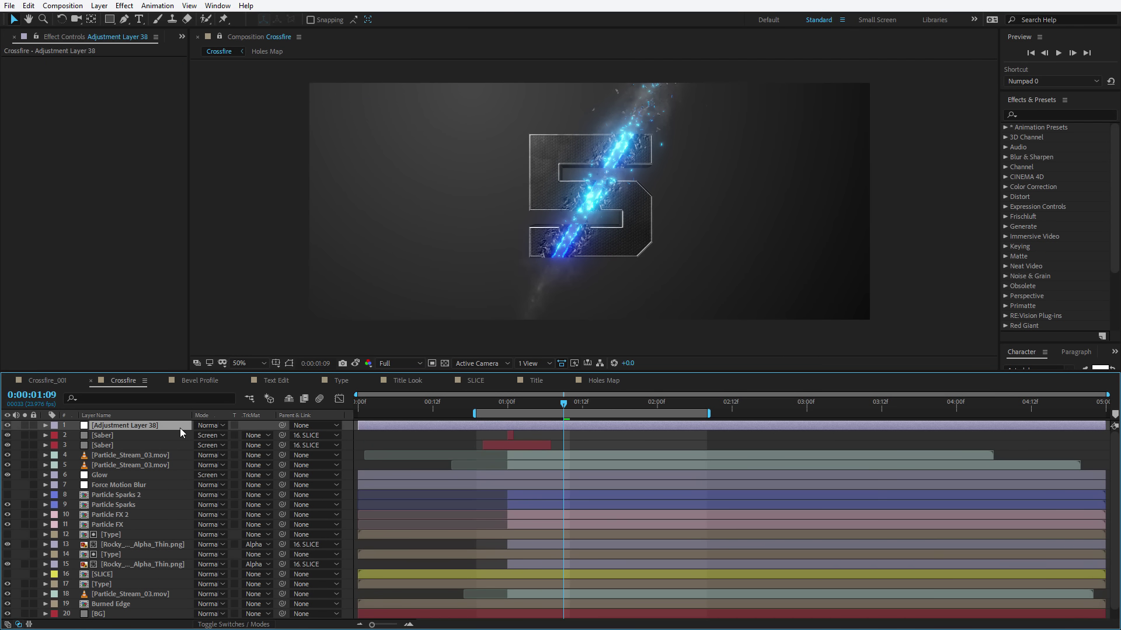
key("Return")
type("CC")
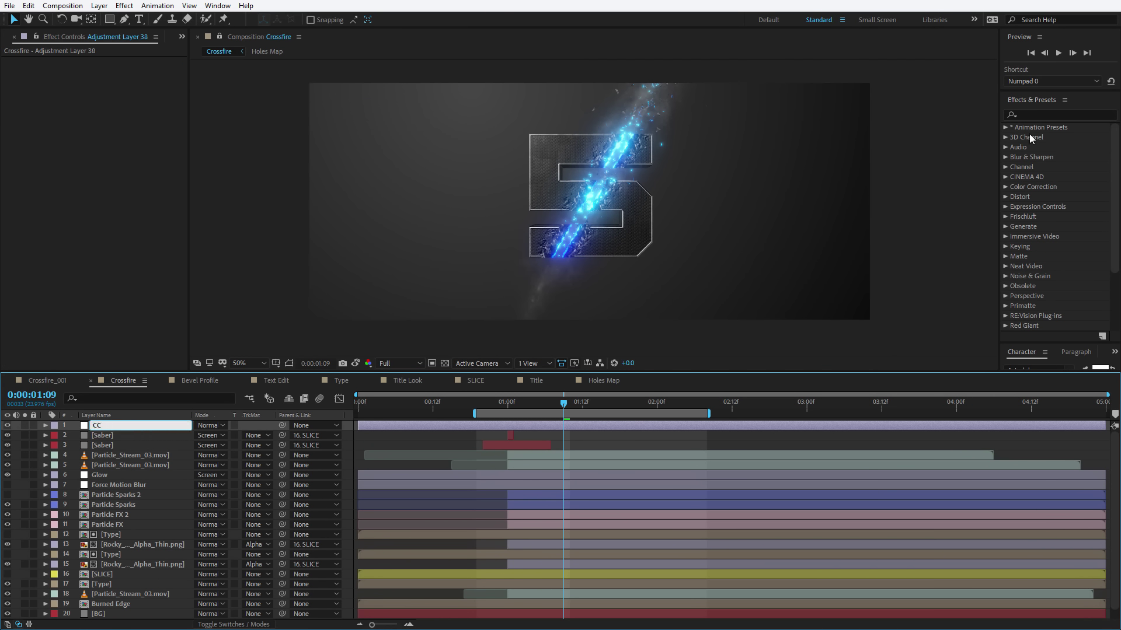
Step: Apply Curves, Tint and Noise effects to the CC adjustment layer, in that order
left_click(1046, 115)
type("curv")
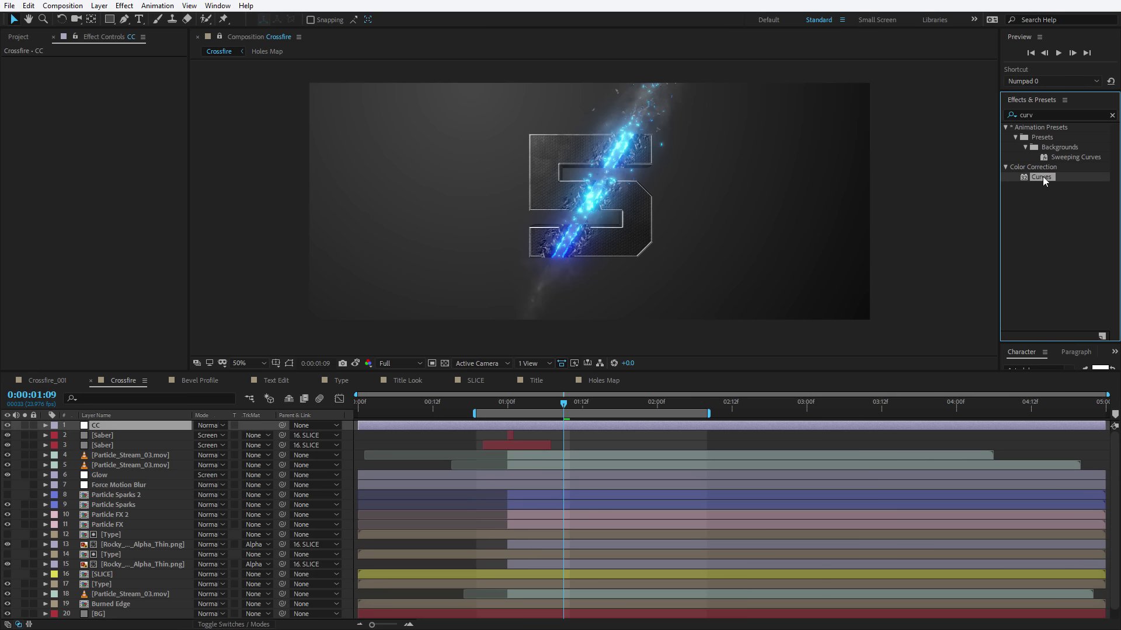
left_click_drag(1042, 177, 666, 433)
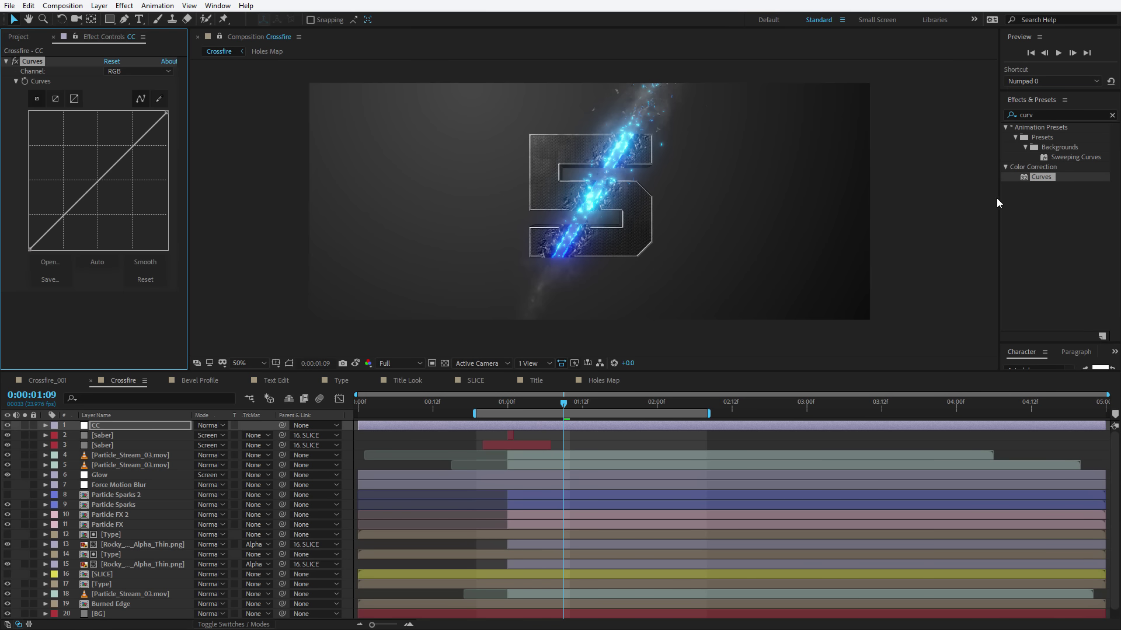
double_click(1041, 114)
type("tint")
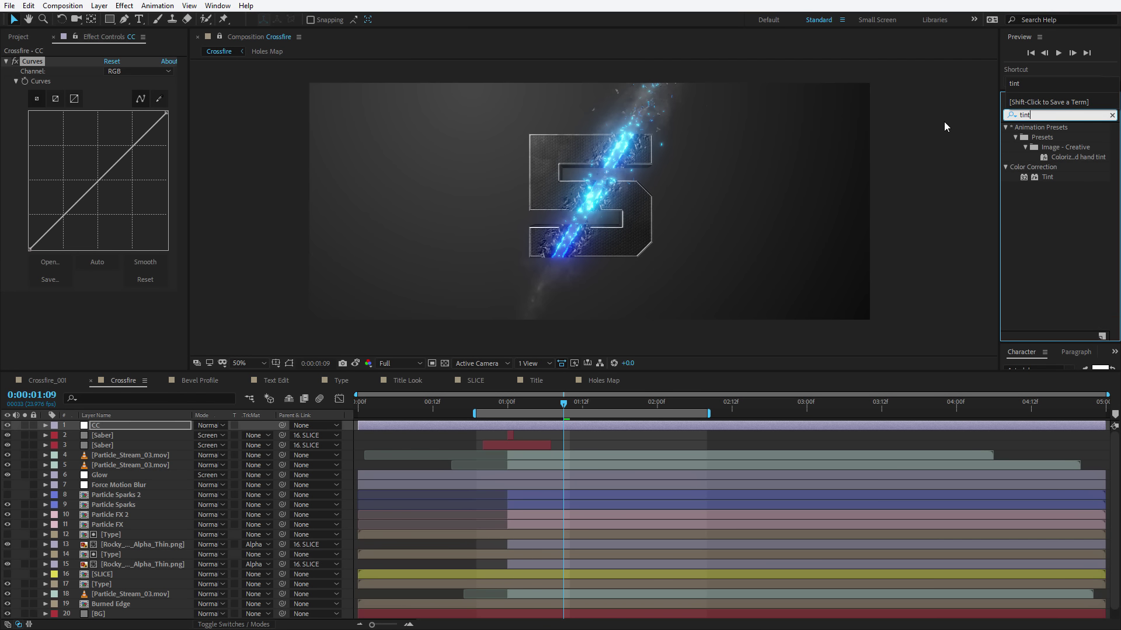
left_click_drag(1045, 179, 805, 429)
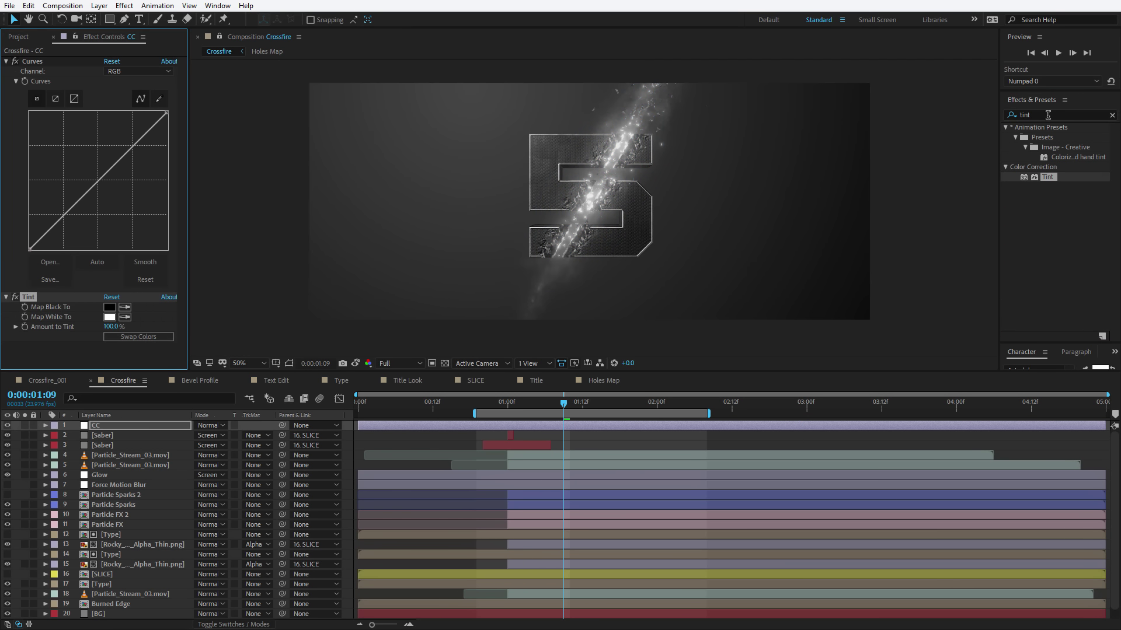
type("noise")
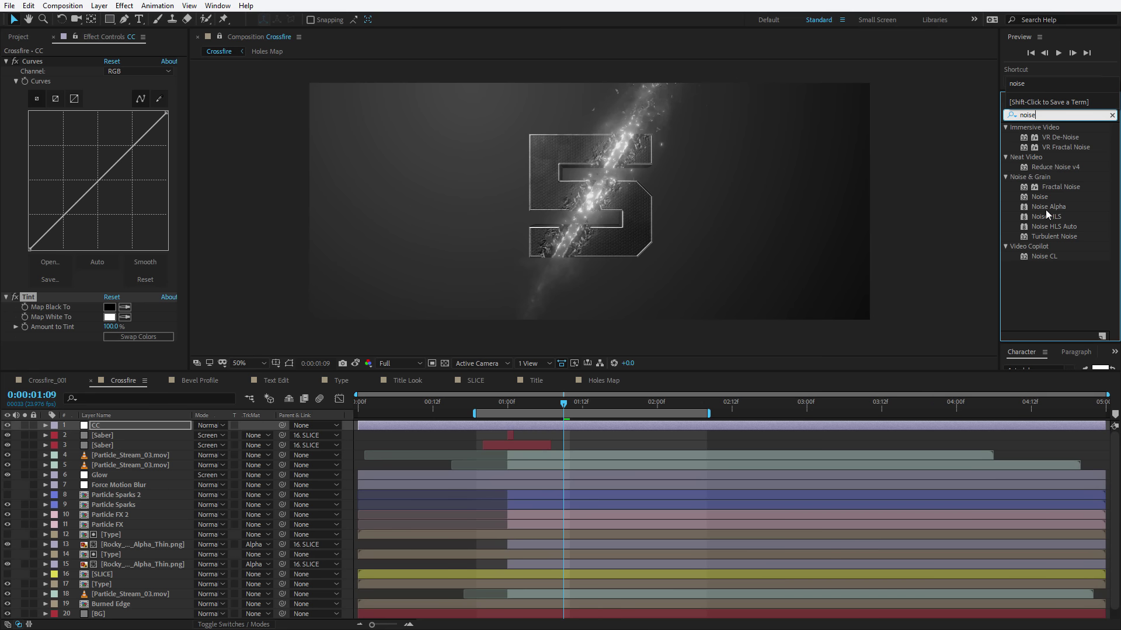
left_click_drag(1041, 198, 885, 428)
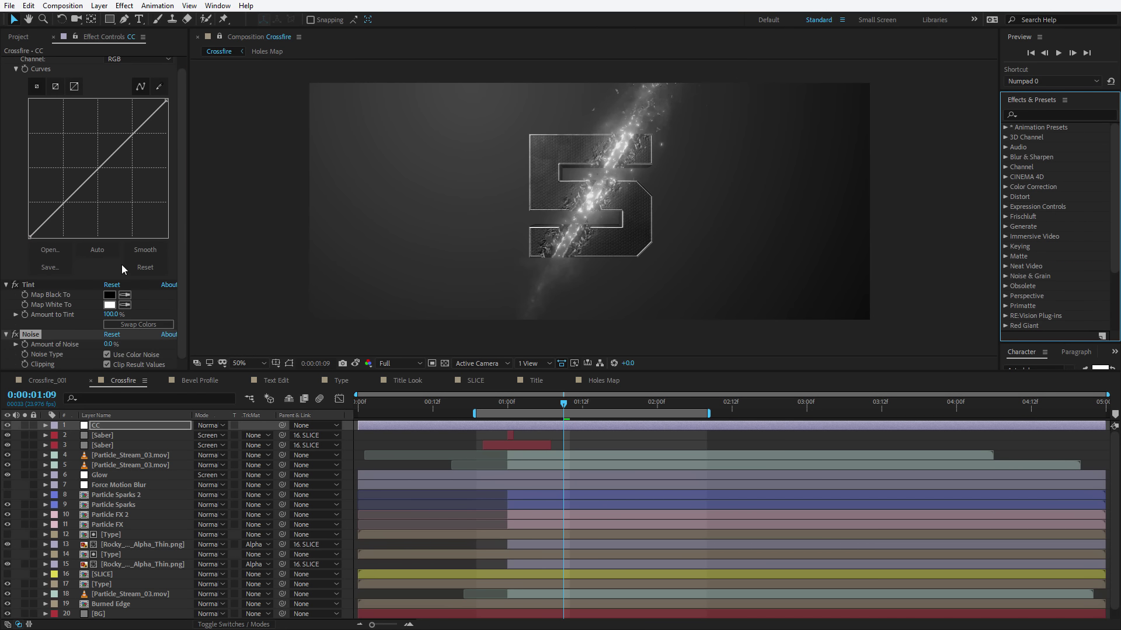
Step: Set the CC layer's Tint amount to 20%
left_click(58, 301)
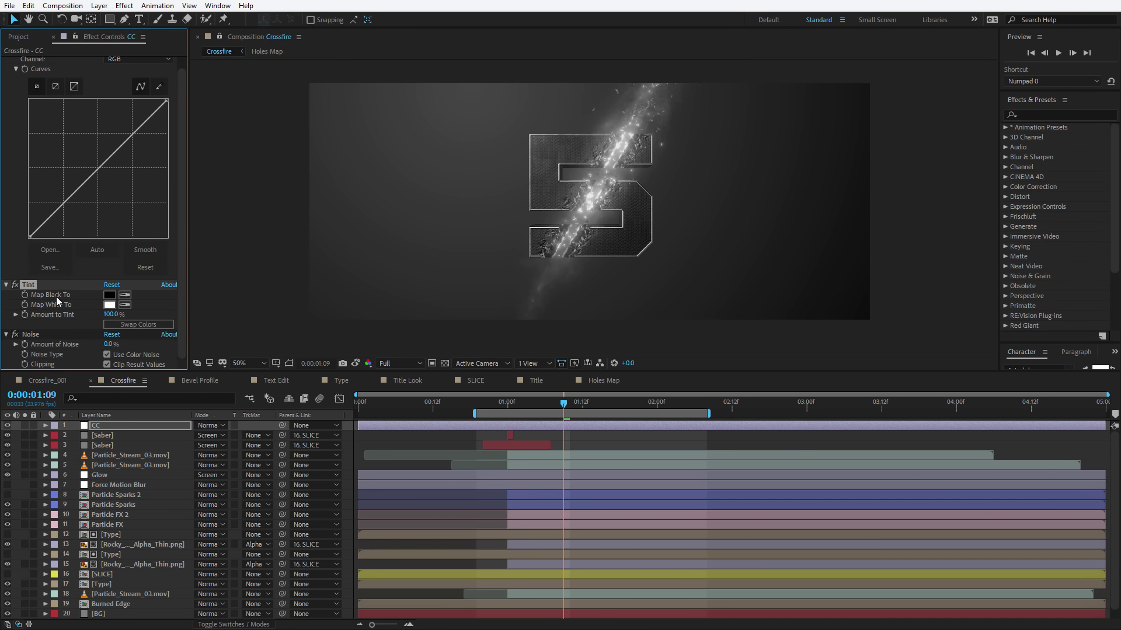
left_click(111, 314)
type("20")
key("Return")
Step: Pull down the shadows of the CC layer's RGB curve, anchor the upper midtones, and smooth the curve
scroll(70, 117, "up", 1)
left_click(33, 61)
left_click_drag(62, 230, 117, 162)
left_click_drag(89, 202, 82, 200)
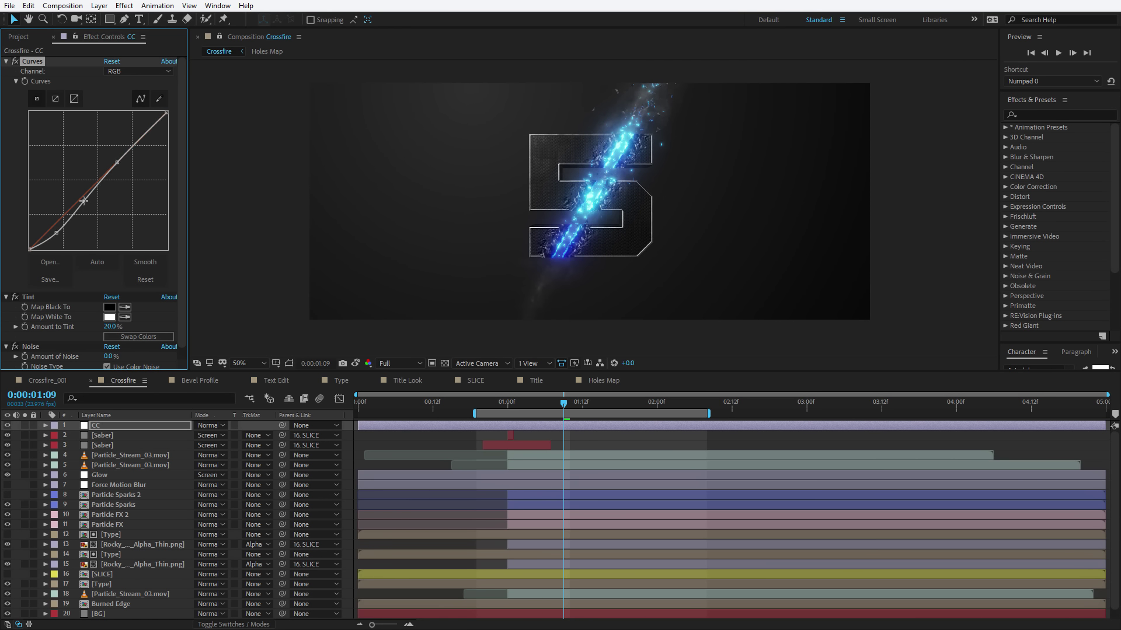
left_click(145, 262)
Step: Set the CC layer's Tint amount to 31% and its Noise amount to 5%
left_click_drag(112, 327, 118, 327)
key("period")
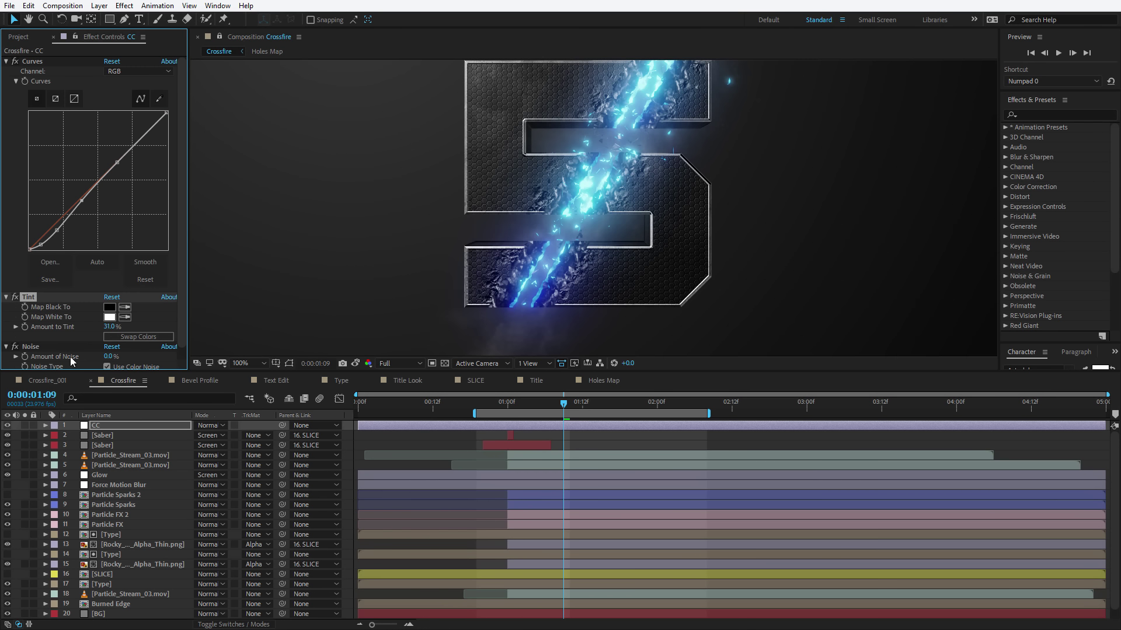
left_click(30, 348)
scroll(51, 347, "down", 1)
left_click(113, 344)
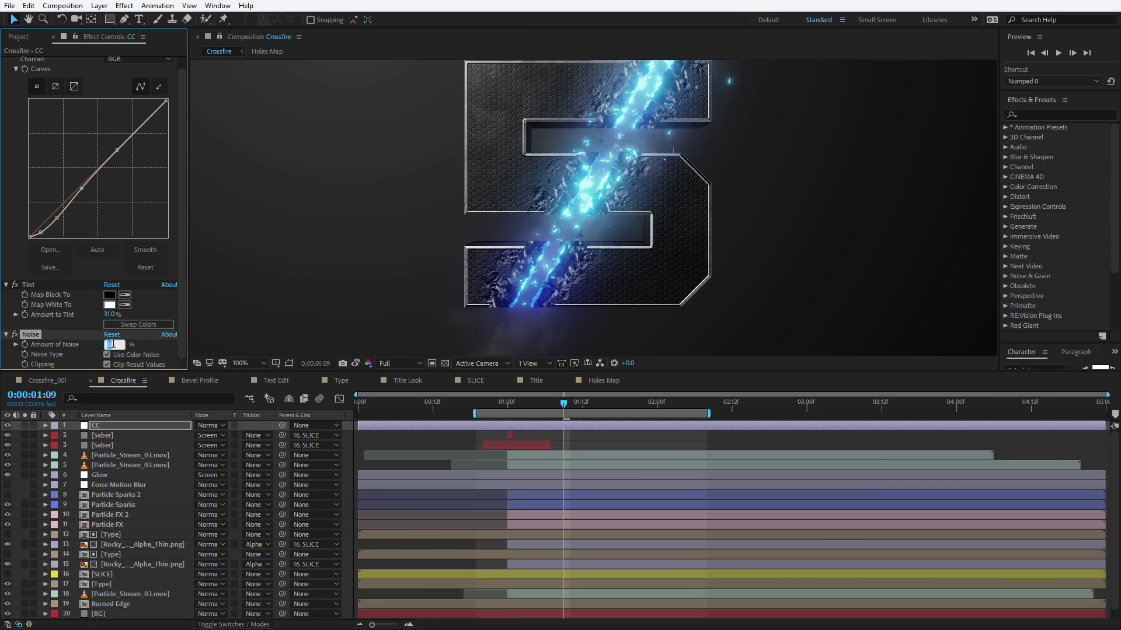
type("5")
key("Return")
key("comma")
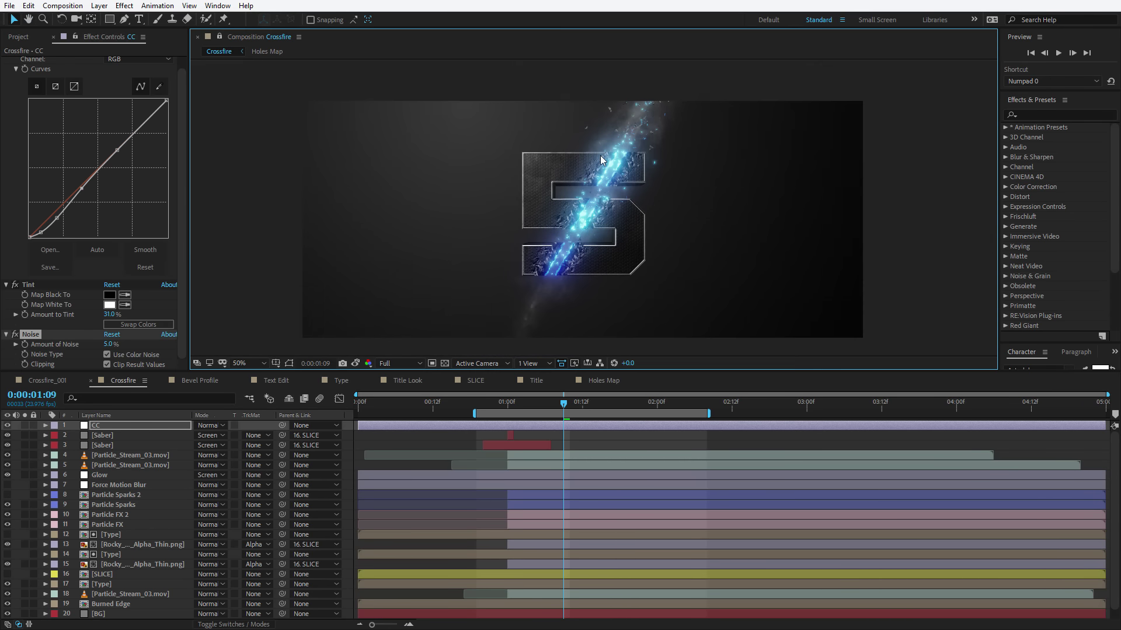
Step: Parent all three Particle_Stream_03.mov layers to the SLICE layer
key("grave")
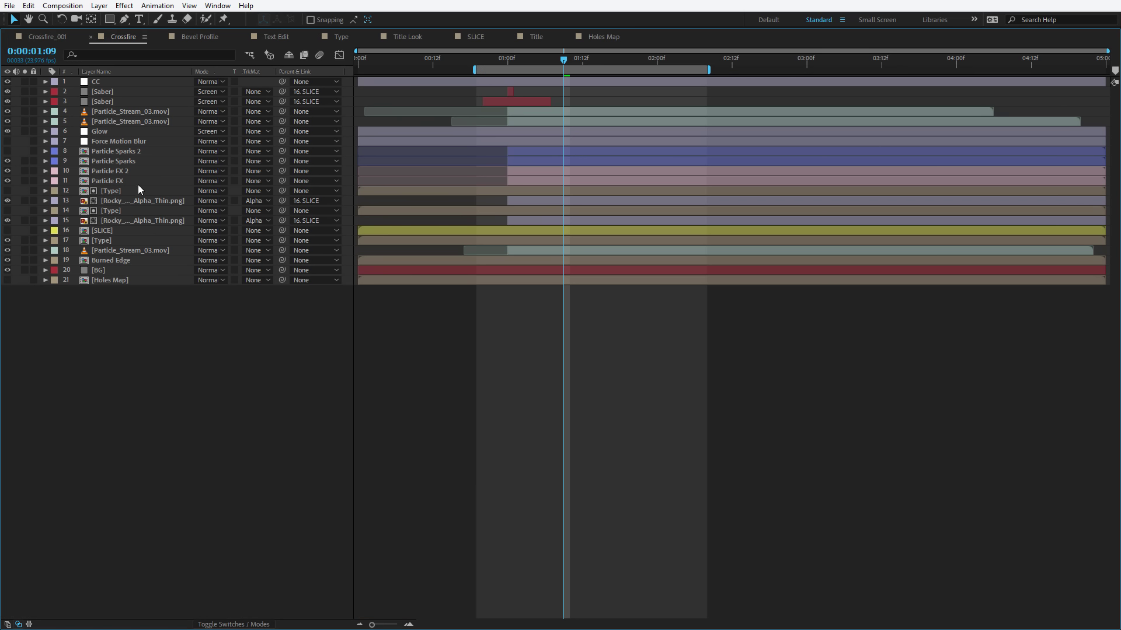
left_click(134, 111)
left_click(134, 121, "ctrl")
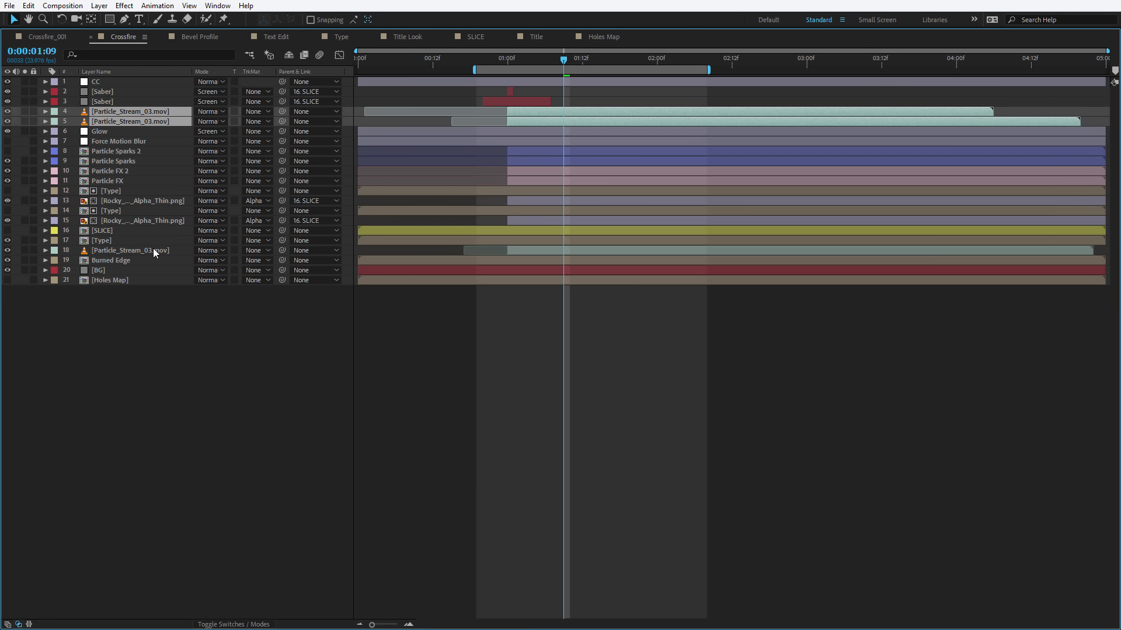
left_click(132, 250, "ctrl")
left_click_drag(282, 111, 103, 229)
Step: Reveal the SLICE layer's Rotation and try out a different angle
left_click(104, 230)
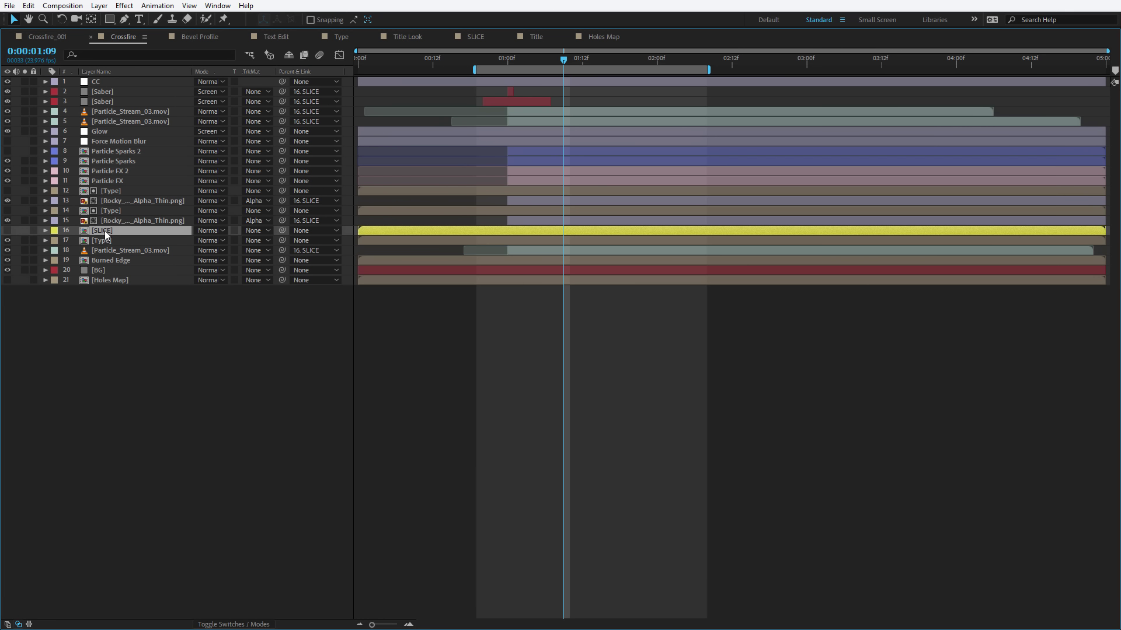
key("r")
left_click_drag(217, 244, 211, 242)
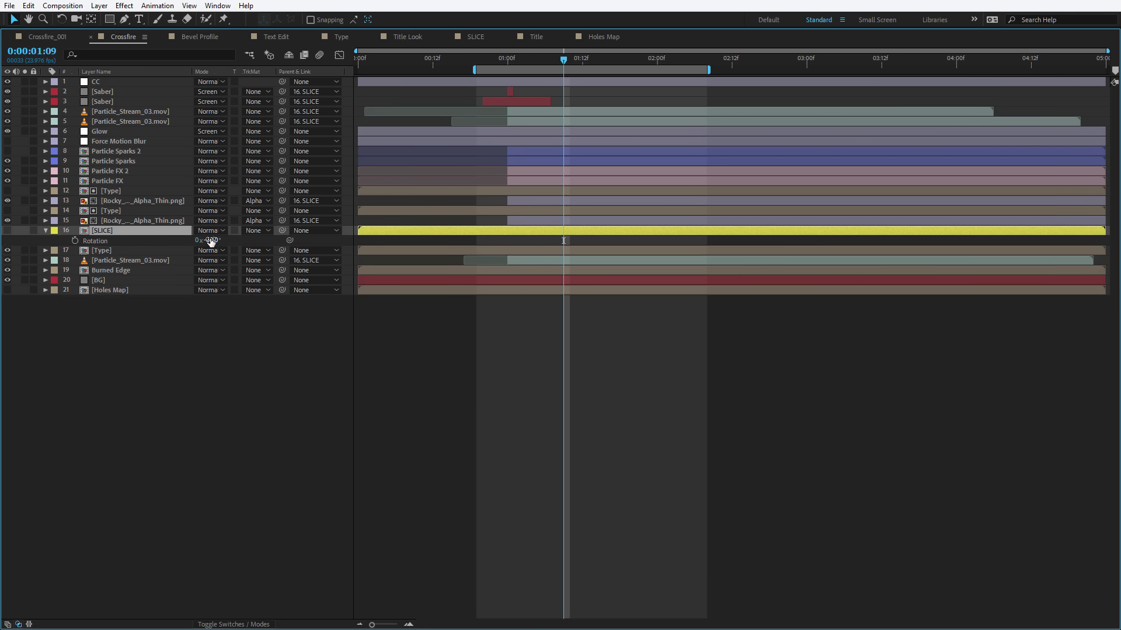
Step: Move the SLICE layer to the top of the Crossfire layer stack
key("grave")
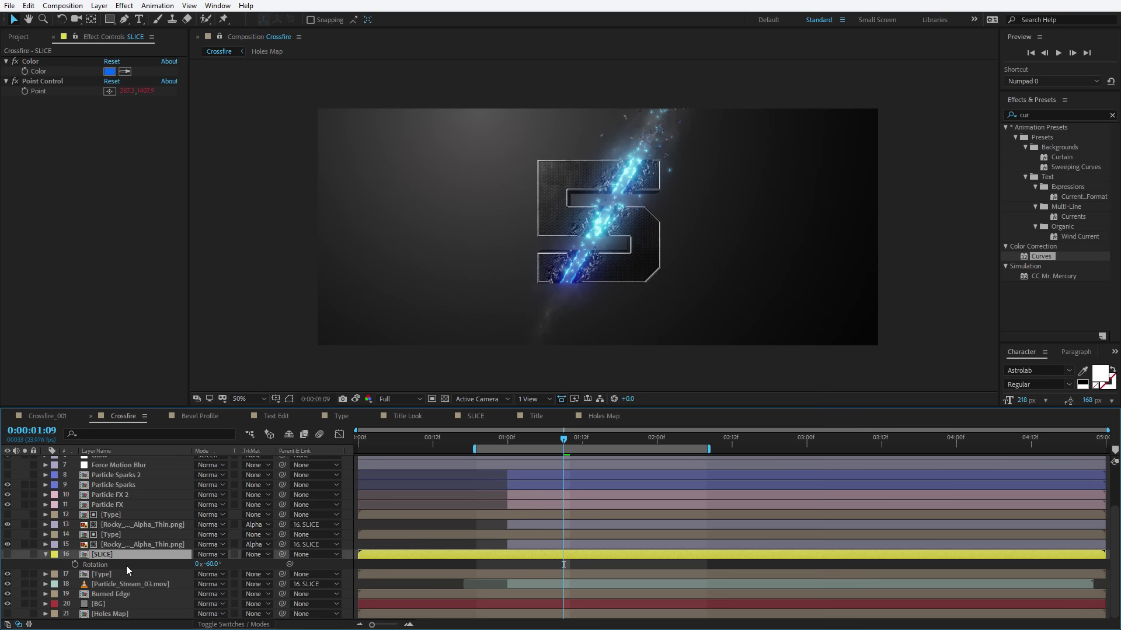
scroll(101, 582, "up", 1)
left_click_drag(94, 587, 125, 461)
Step: Try orange FF9000 for the SLICE layer's Color control, viewing the composition at 100%, and discard the change
key("slash")
left_click(109, 71)
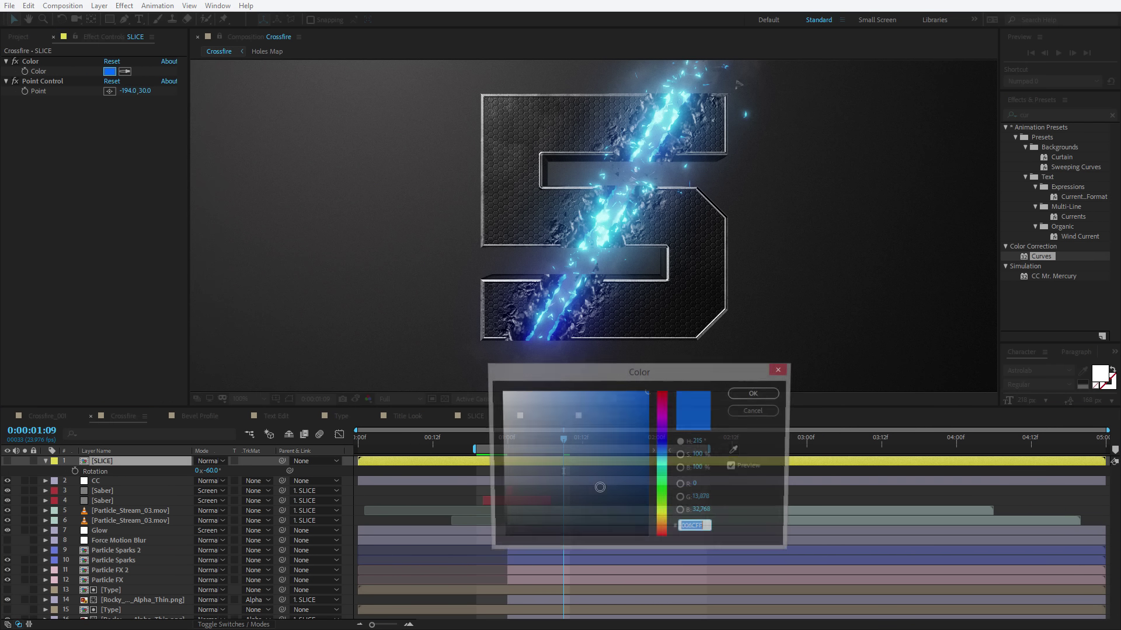
left_click(663, 528)
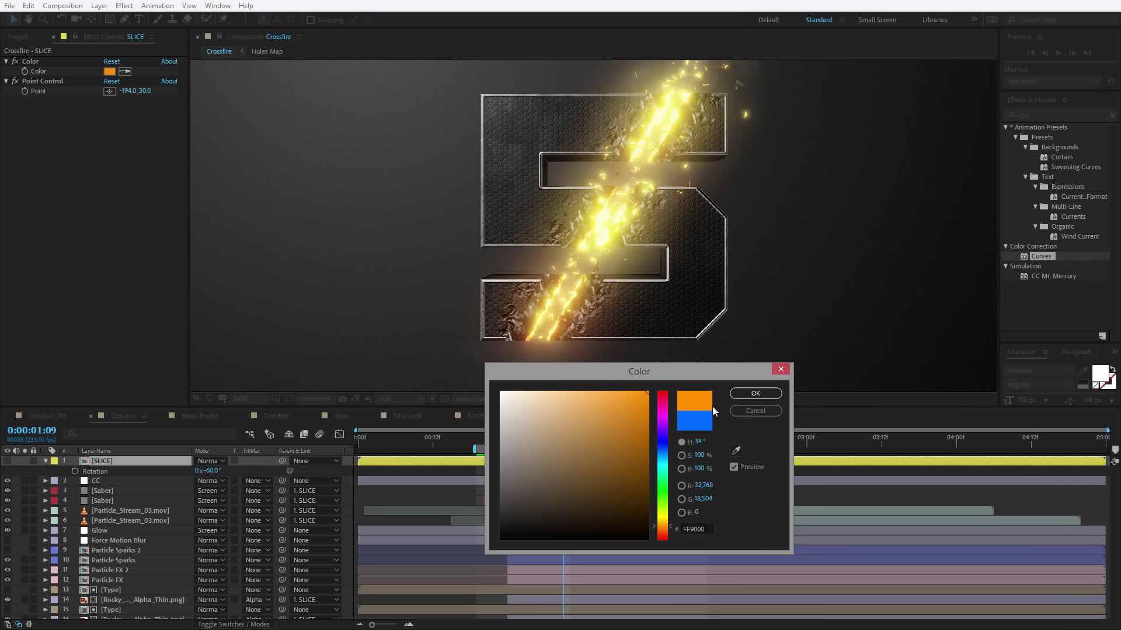
left_click(755, 410)
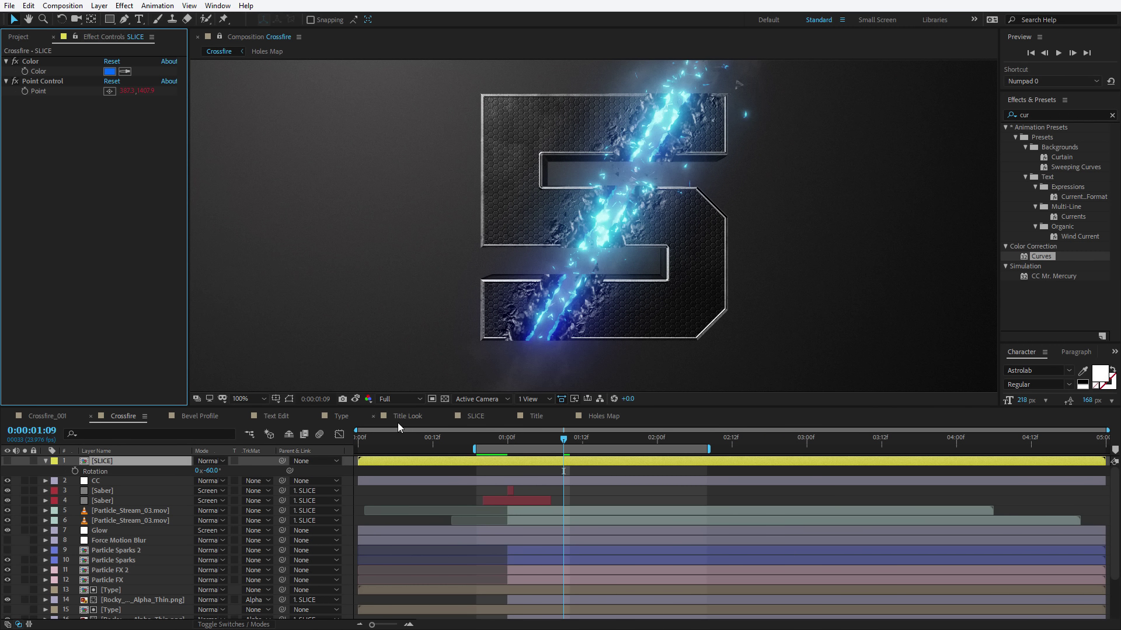
key("comma")
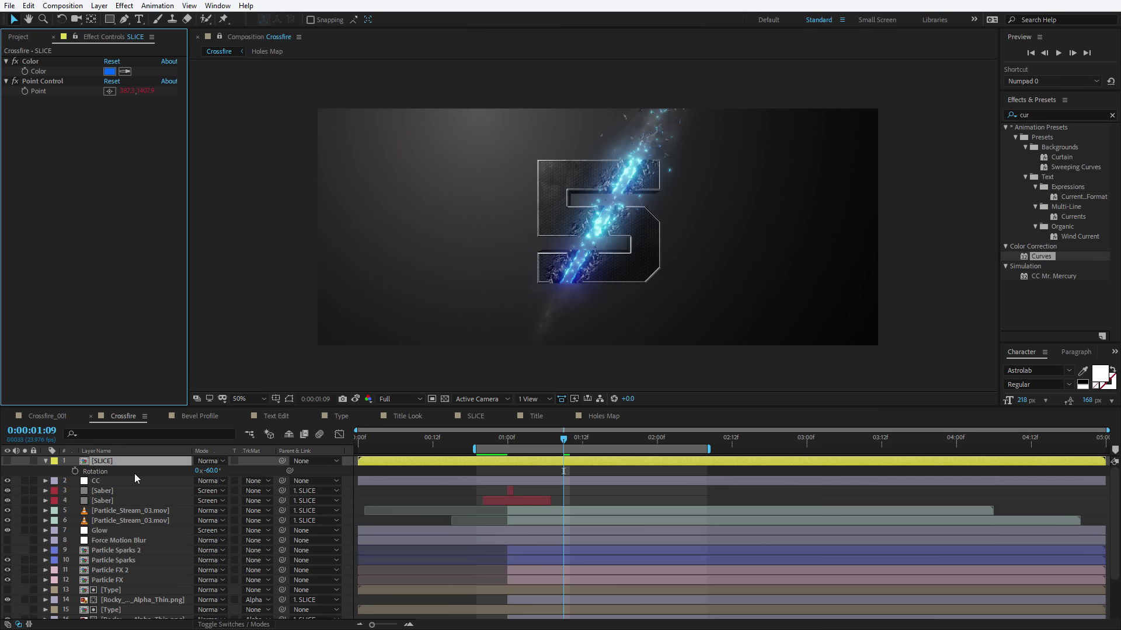
Step: Add an adjustment layer directly above the Saber layers and rename it Shake
left_click(108, 491)
left_click(99, 6)
mouse_move(107, 22)
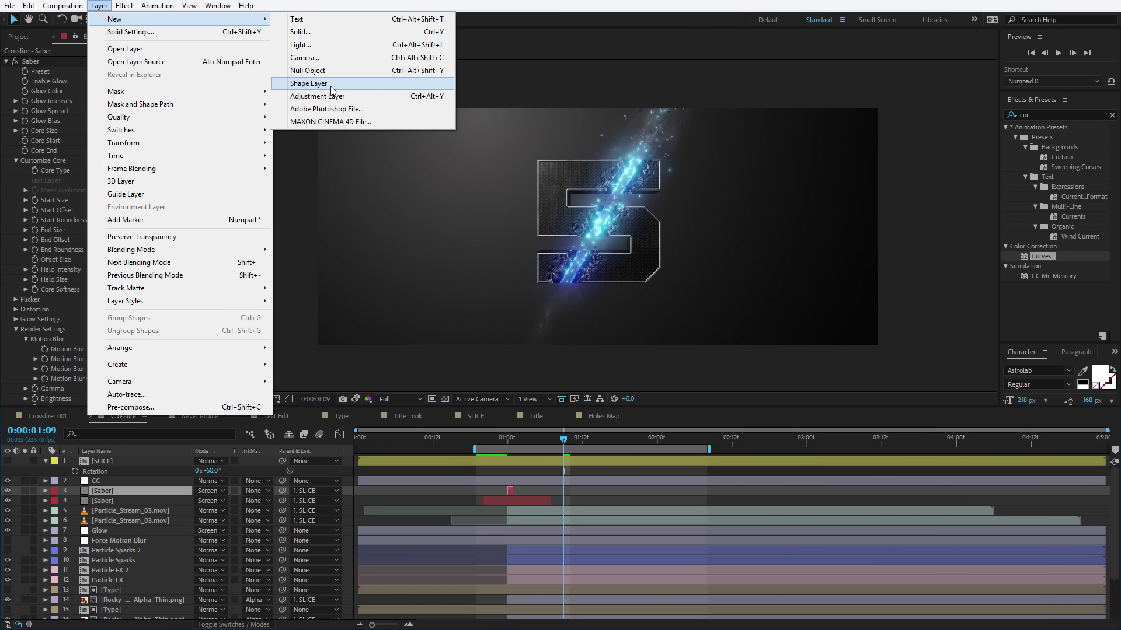
left_click(330, 96)
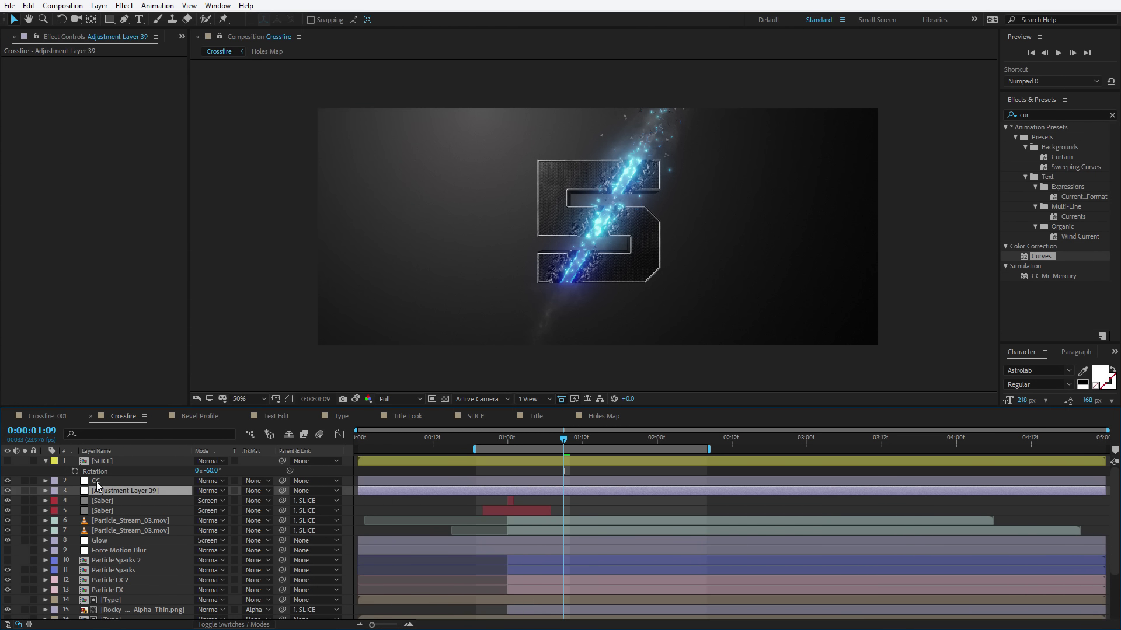
key("Return")
type("Shake")
key("Return")
Step: Add a Slider Control effect to the Shake layer and rename the effect Shake
left_click(124, 6)
left_click(285, 234)
left_click(59, 61)
key("Return")
type("S")
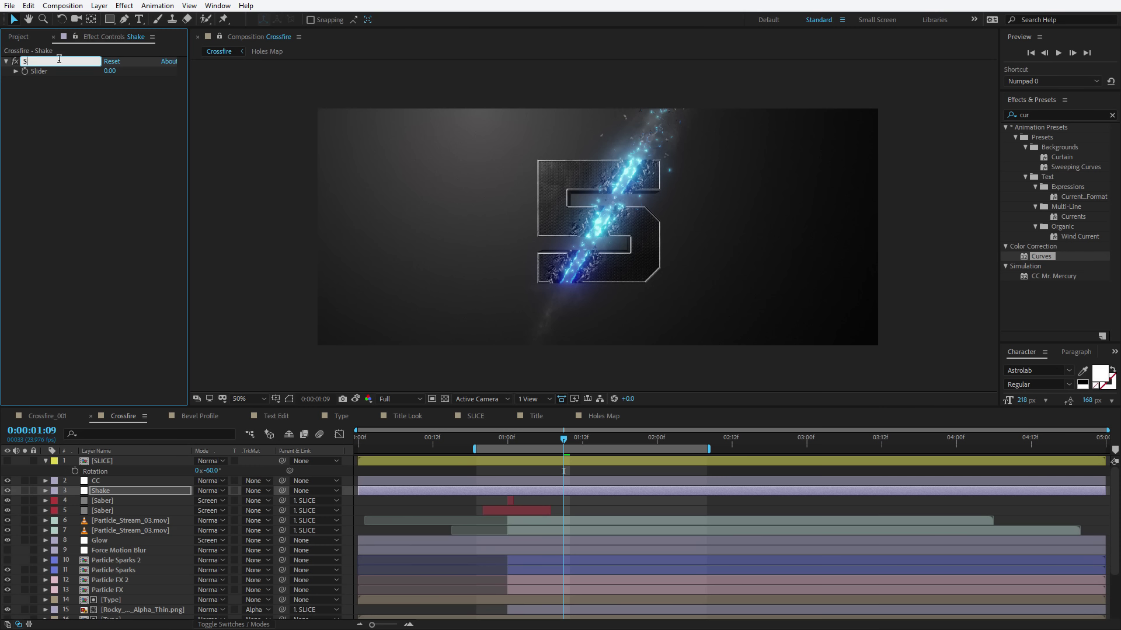
type("hake")
key("Return")
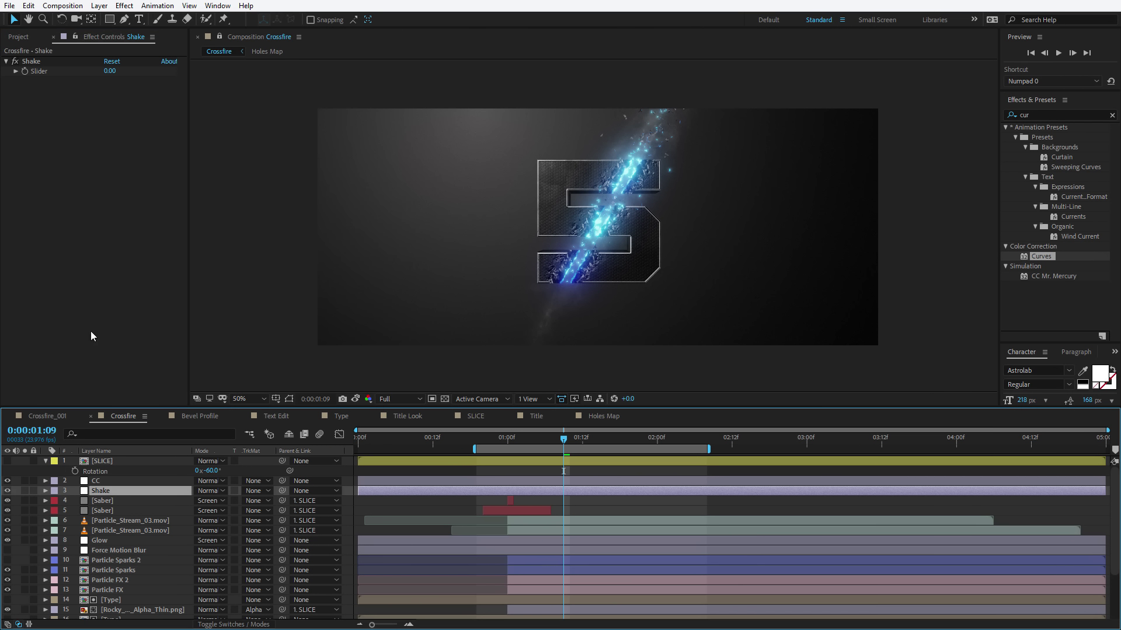
Step: Apply Transform to the Shake layer and give its Position the expression wiggle(7.5,effect("Shake")("Slider"))
key("ctrl+space")
type("tran")
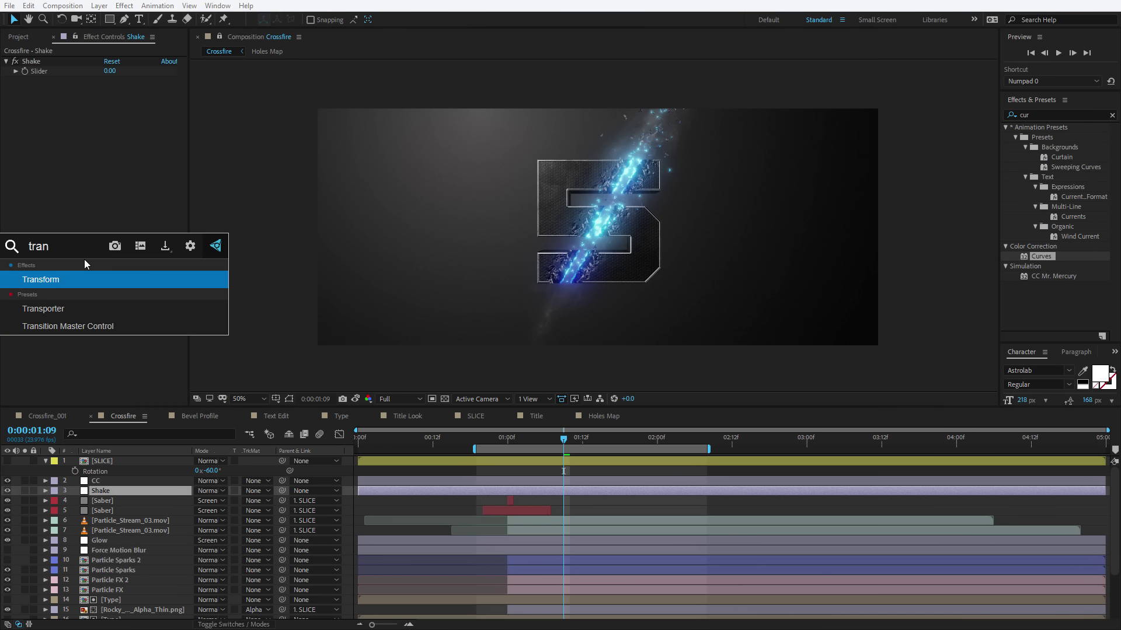
key("Return")
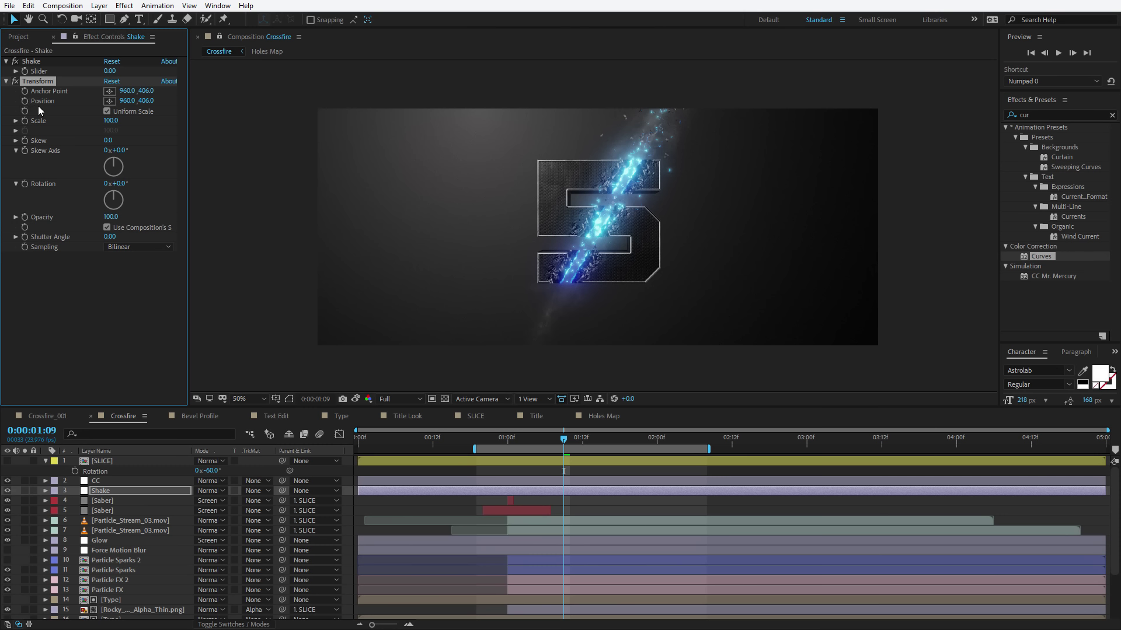
left_click(24, 101, "alt")
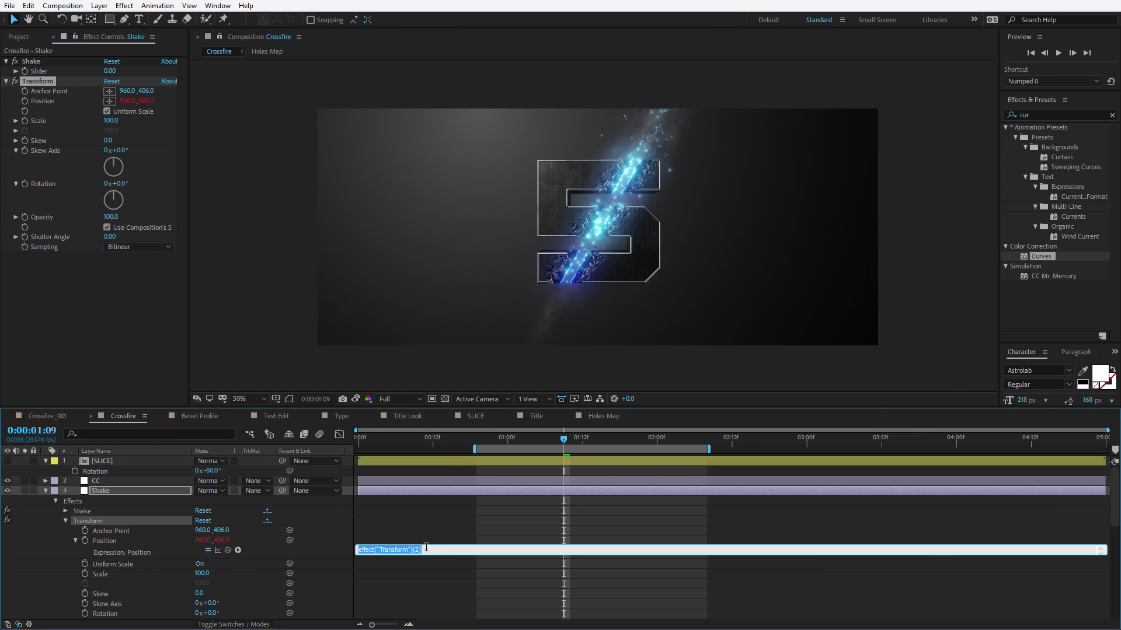
type("wiggle(7.5,")
left_click_drag(227, 550, 38, 71)
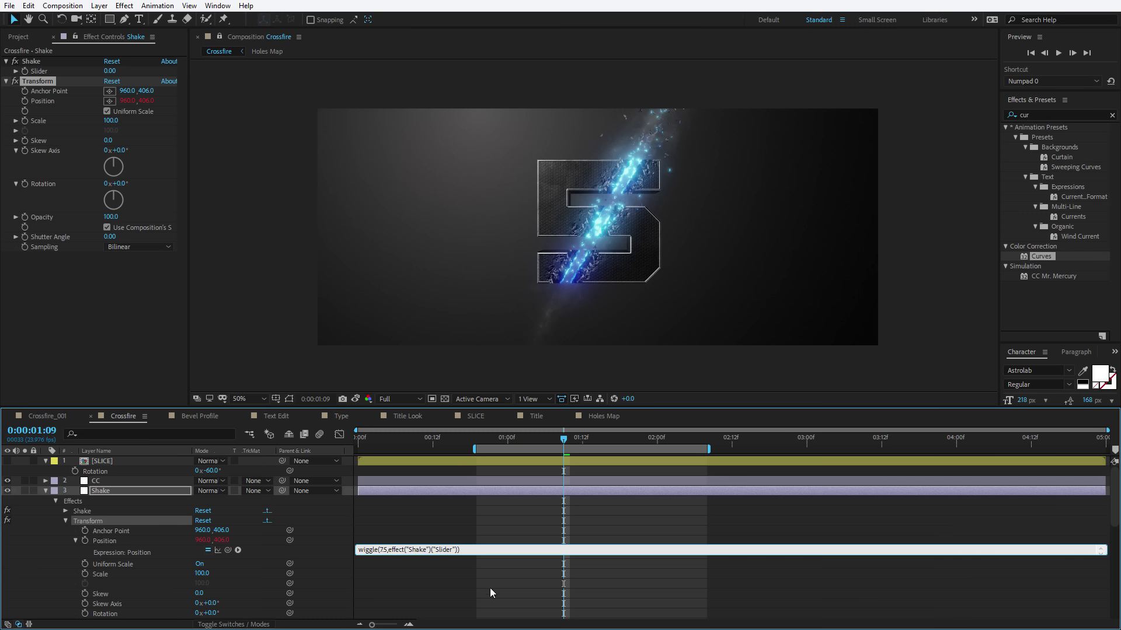
Step: Set a starting keyframe of 0 for the Shake slider at 0:00:00:18 and show the layer's keyframes
left_click(474, 443)
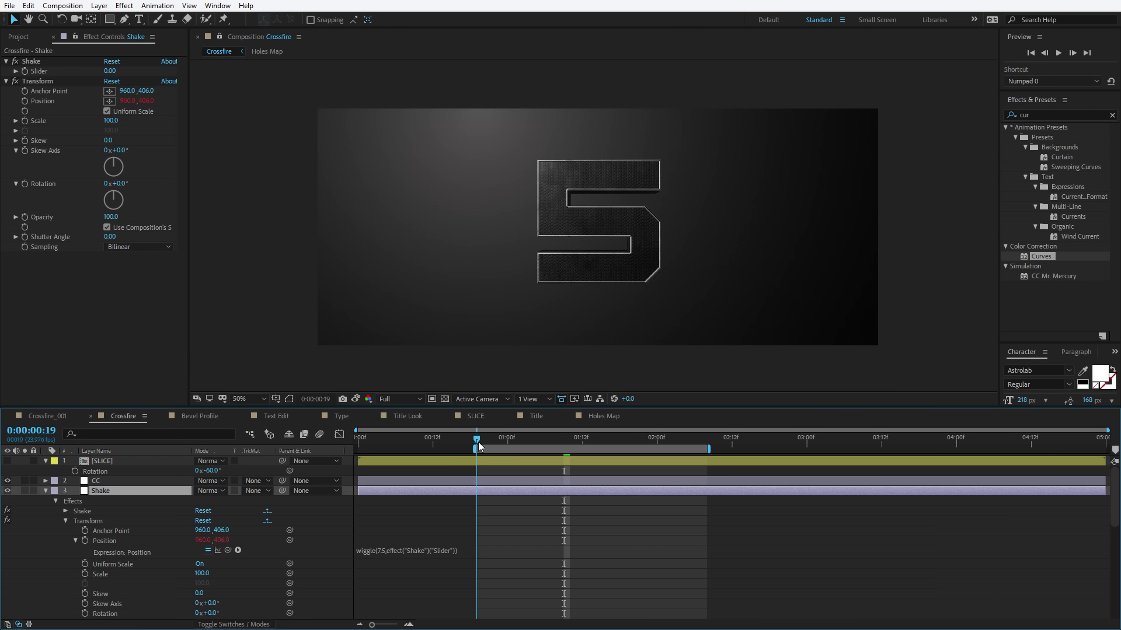
left_click(43, 68)
key("u")
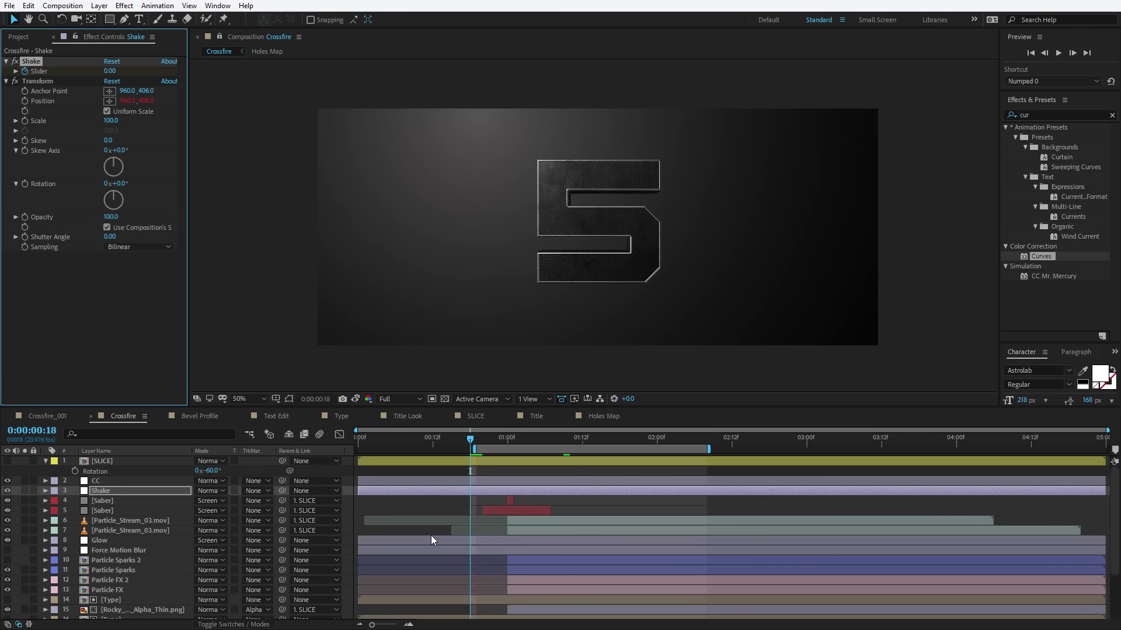
key("u")
Step: Key the Shake slider at 50 around 0:00:01:00, and move the first keyframe to about 0:00:00:22 with Easy Ease
left_click(479, 439)
key("Page_Down")
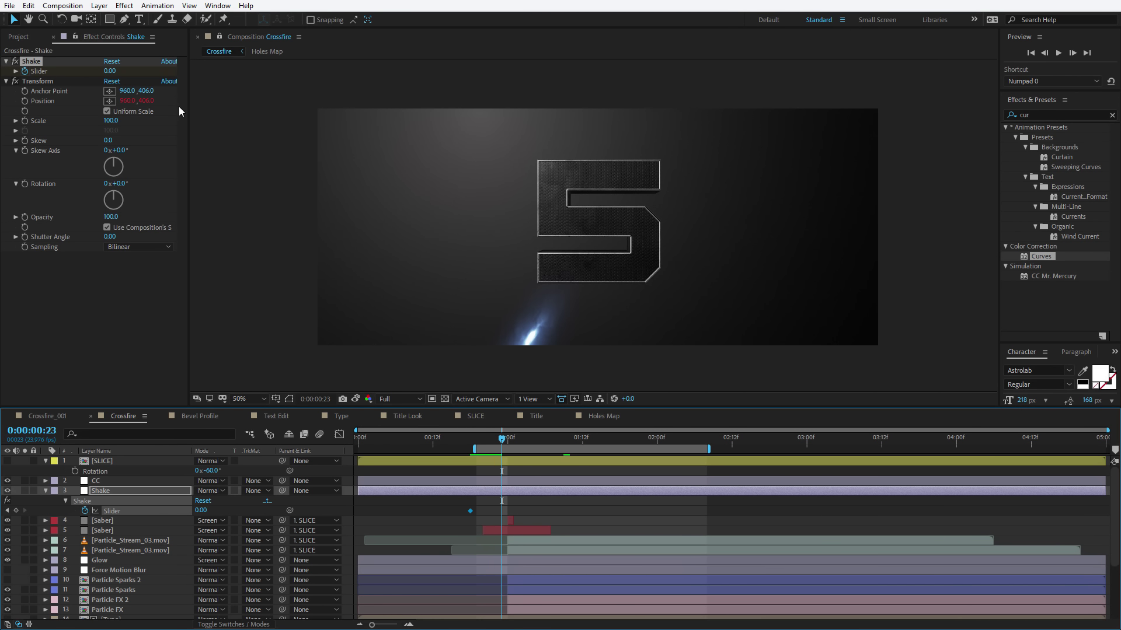
key("Page_Down")
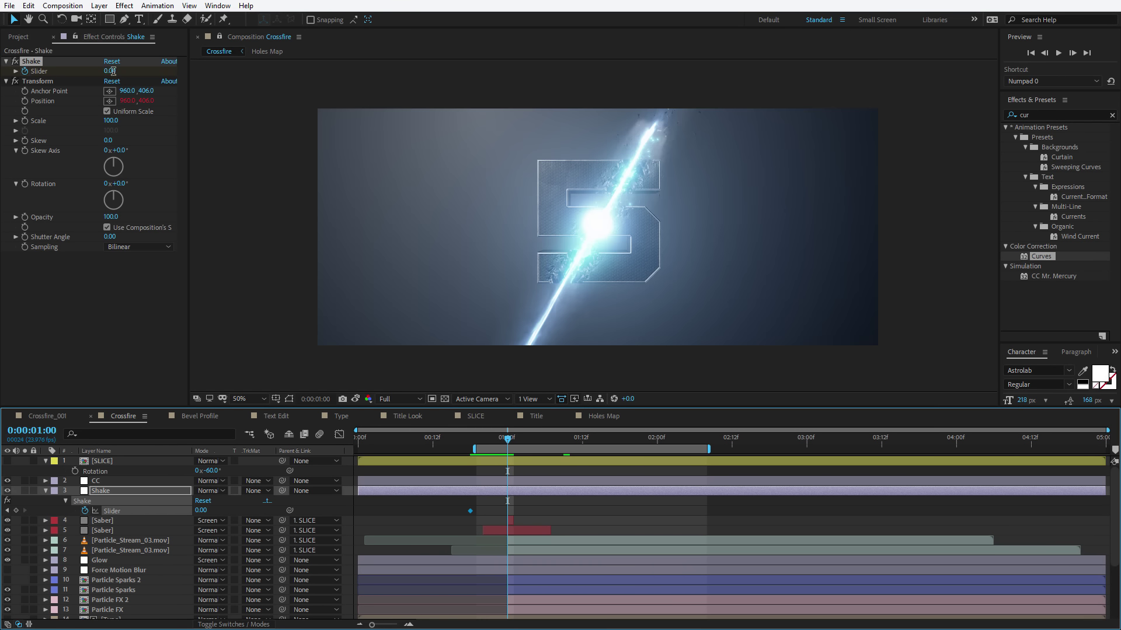
left_click(112, 72)
type("50")
key("Return")
left_click_drag(506, 512, 495, 511)
key("F9")
Step: Key the Shake slider back to 0 at 0:00:01:23
left_click_drag(516, 442, 657, 453)
left_click(111, 71)
type("0")
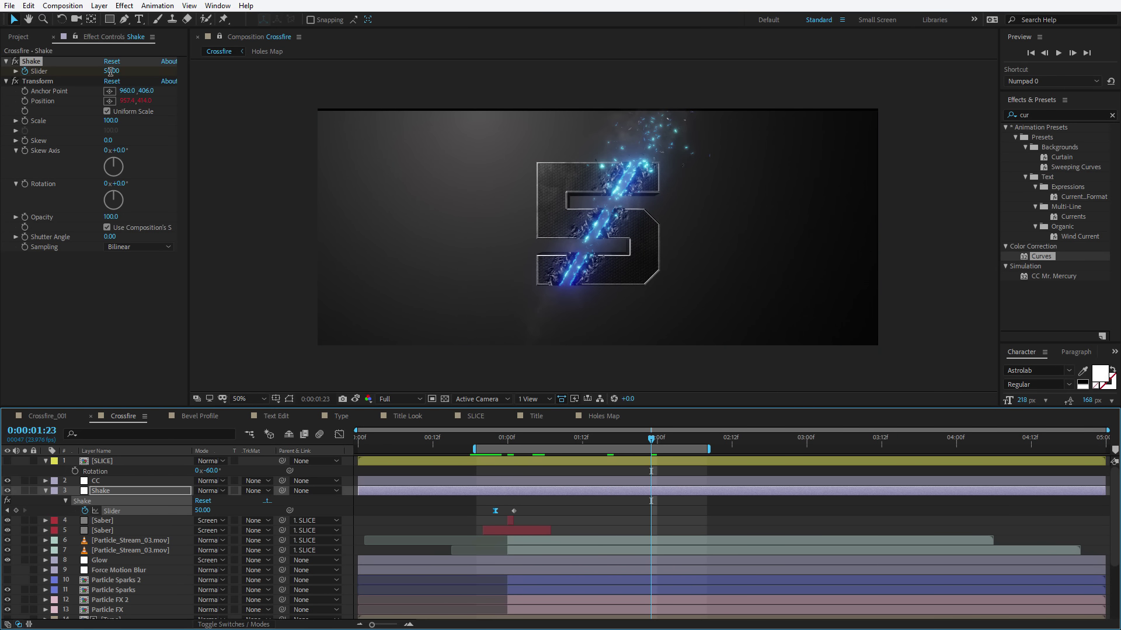
key("Return")
Step: Scale the Shake adjustment layer up to 111%, judging it at frame 0:00:01:04
left_click(551, 453)
mouse_move(550, 452)
left_mouse_down()
mouse_move(522, 460)
mouse_move(532, 457)
left_mouse_up()
key("s")
left_click_drag(210, 501, 217, 501)
Step: Add Motion Tile above the other effects on the Shake layer and enable Mirror Edges
left_click(1051, 115)
type("motion")
left_click_drag(1047, 197, 41, 64)
left_click(106, 122)
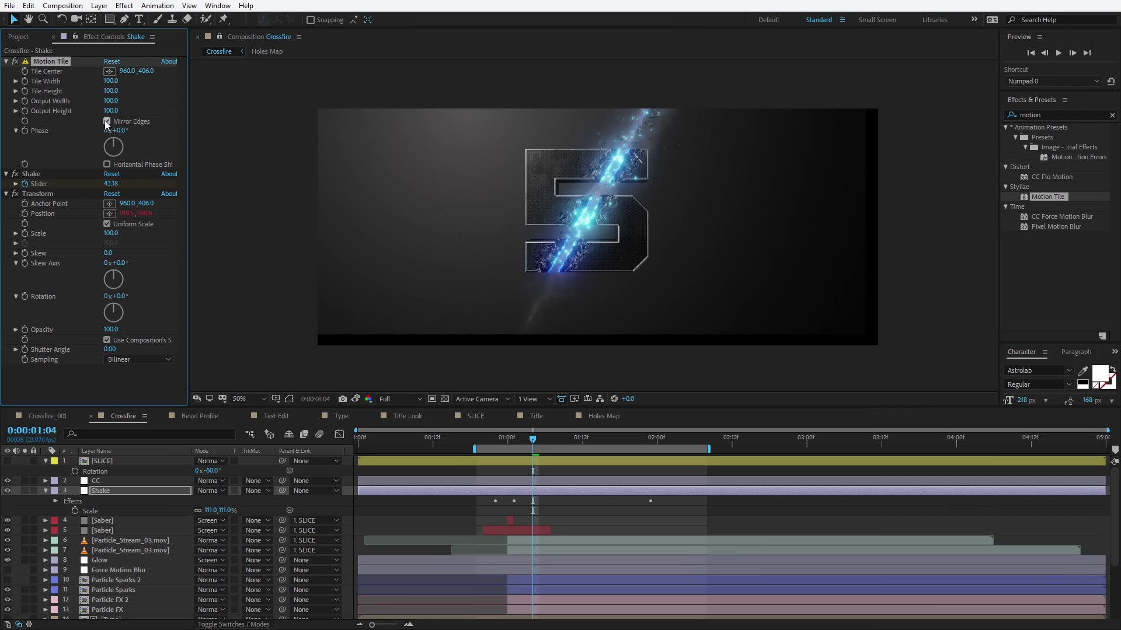
Step: Set Motion Tile's output width and height to 125 and inspect the composition's lower edge
left_click(111, 100)
type("125")
key("Tab")
type("12")
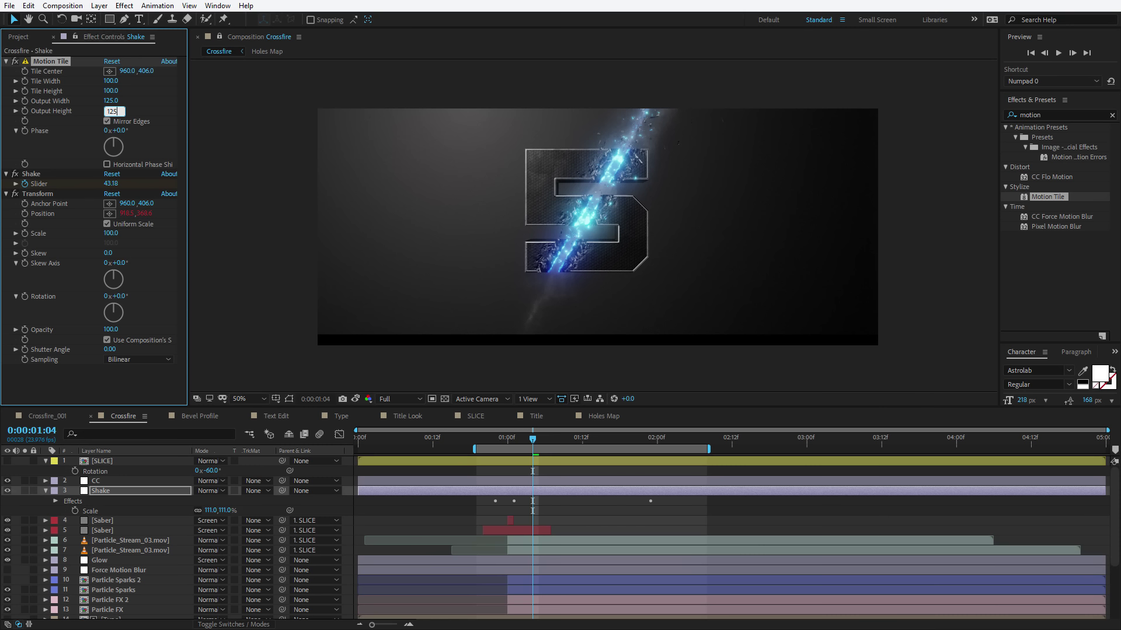
type("5")
key("Return")
scroll(528, 320, "up", 2)
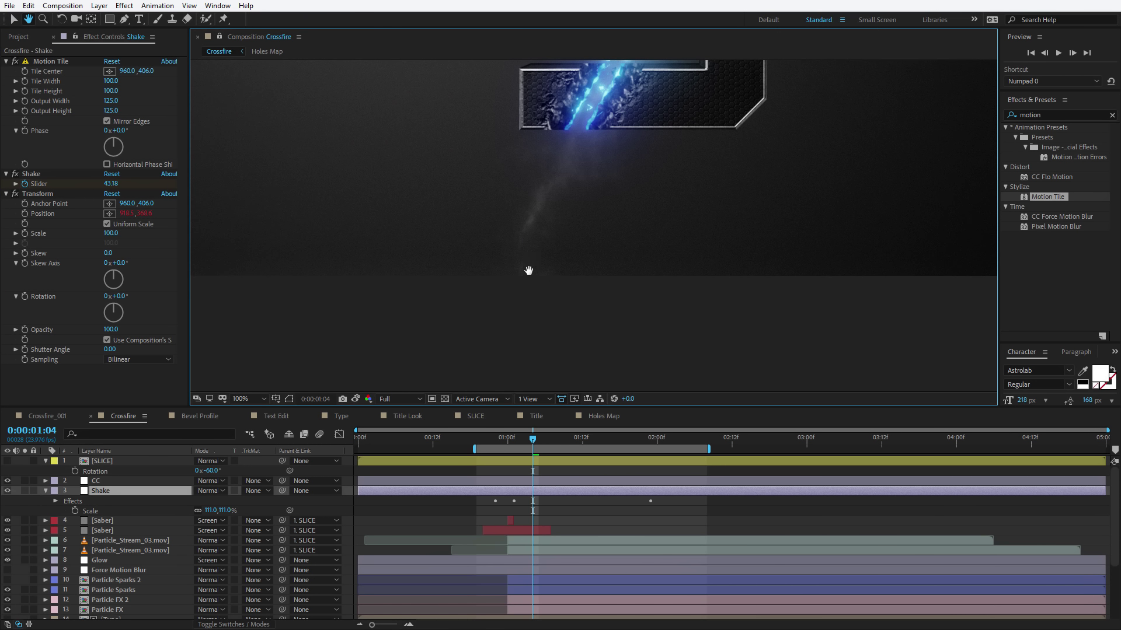
scroll(591, 260, "down", 2)
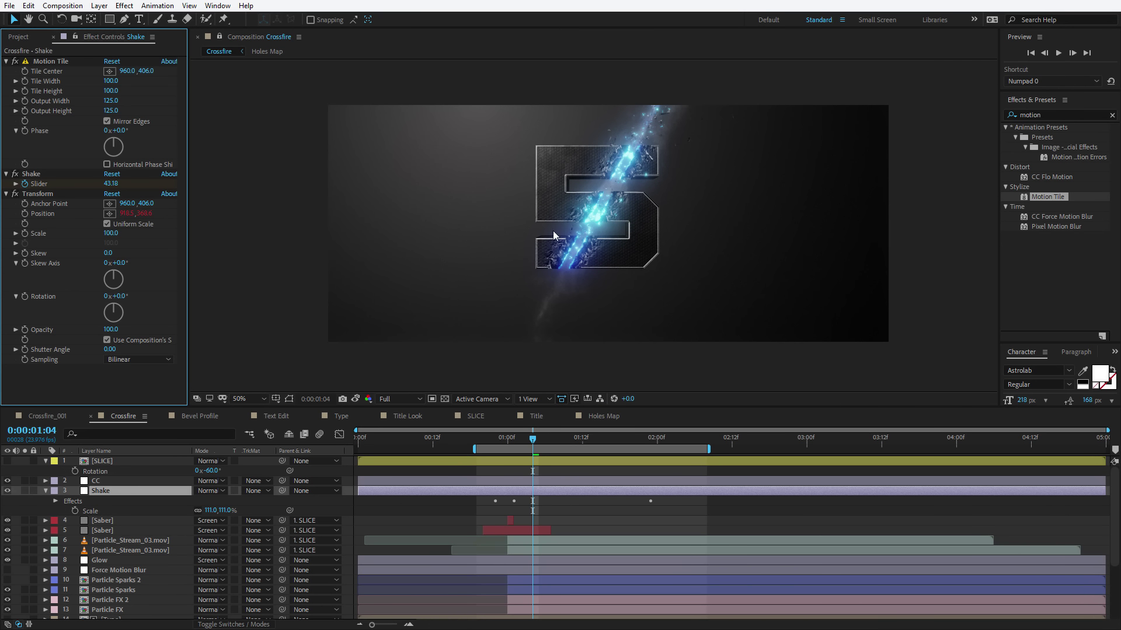
Step: Play back the shake, and move its last slider keyframe to about 0:00:01:19 with Easy Ease
left_click(567, 271)
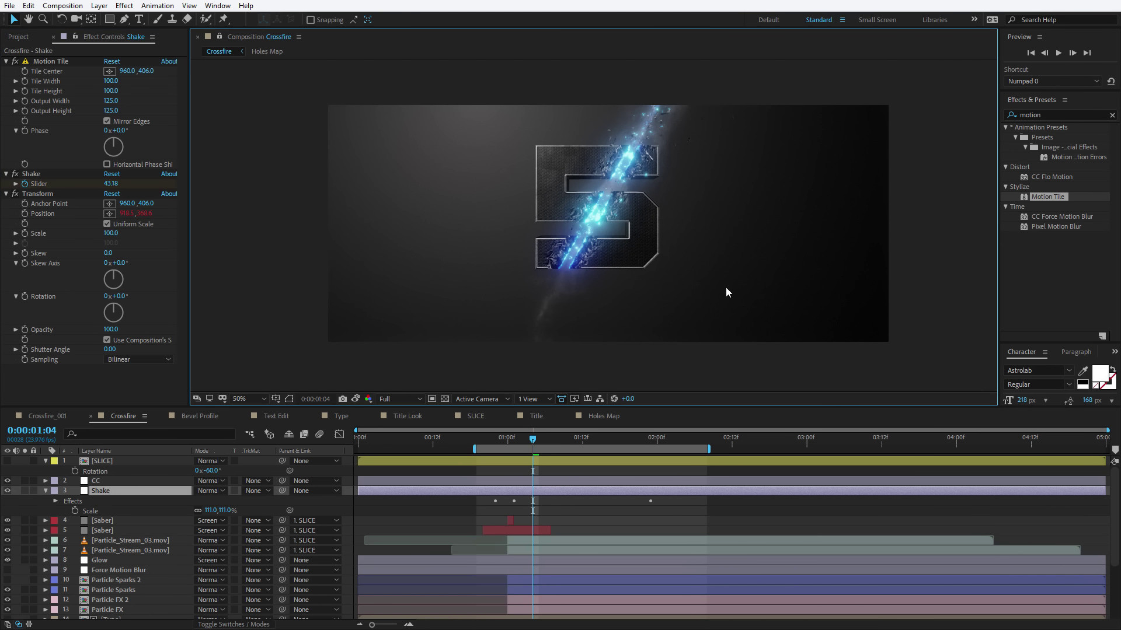
key("space")
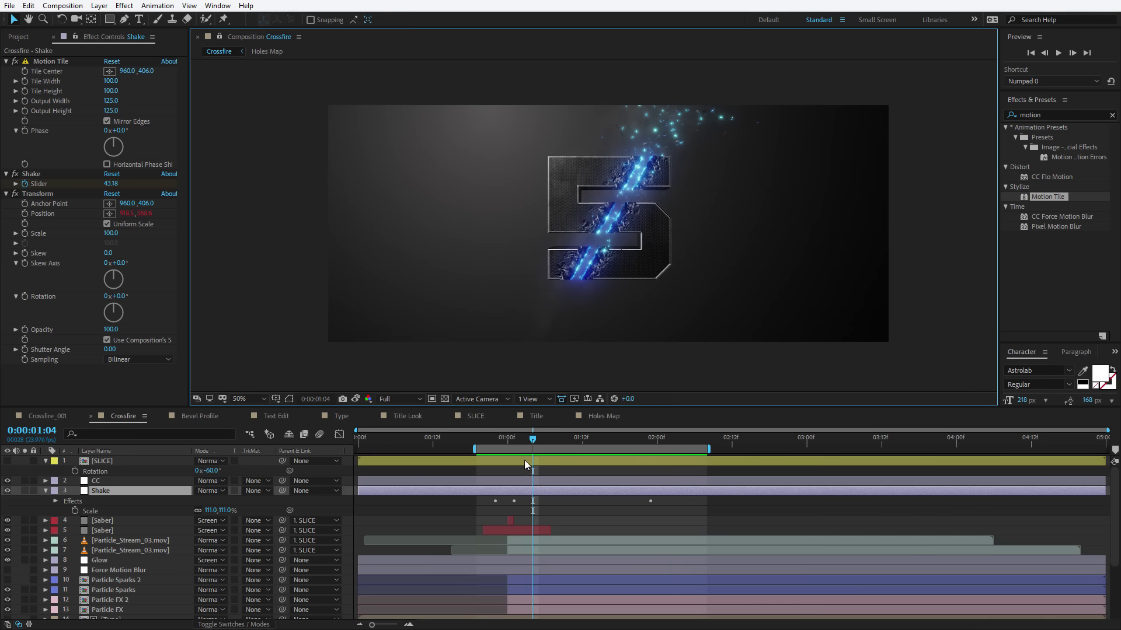
key("space")
key("u")
left_click_drag(650, 512, 625, 511)
key("F9")
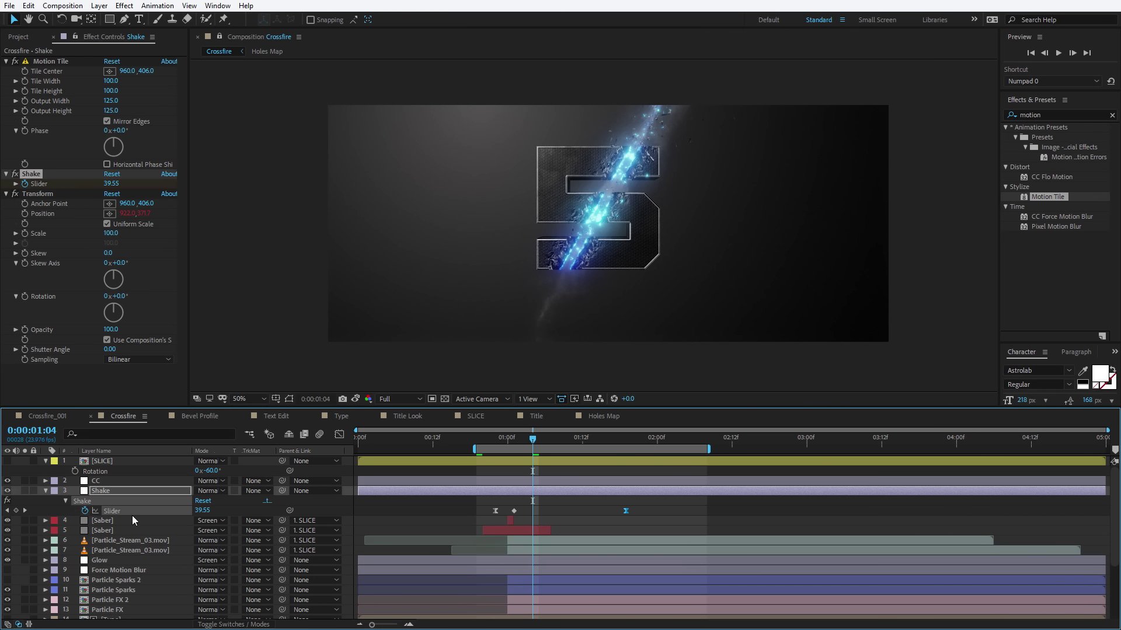
Step: Extend the last Shake slider keyframe's incoming handle in the value graph so the shake drops quickly and eases out
key("shift+F3")
right_click(543, 513)
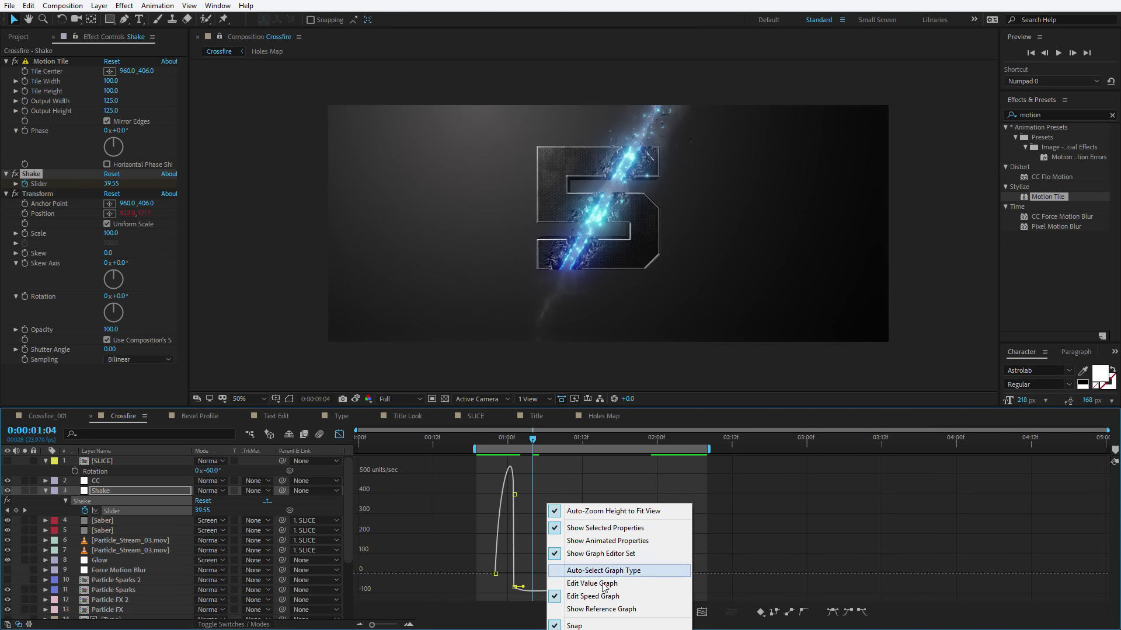
left_click(584, 583)
left_click(626, 591)
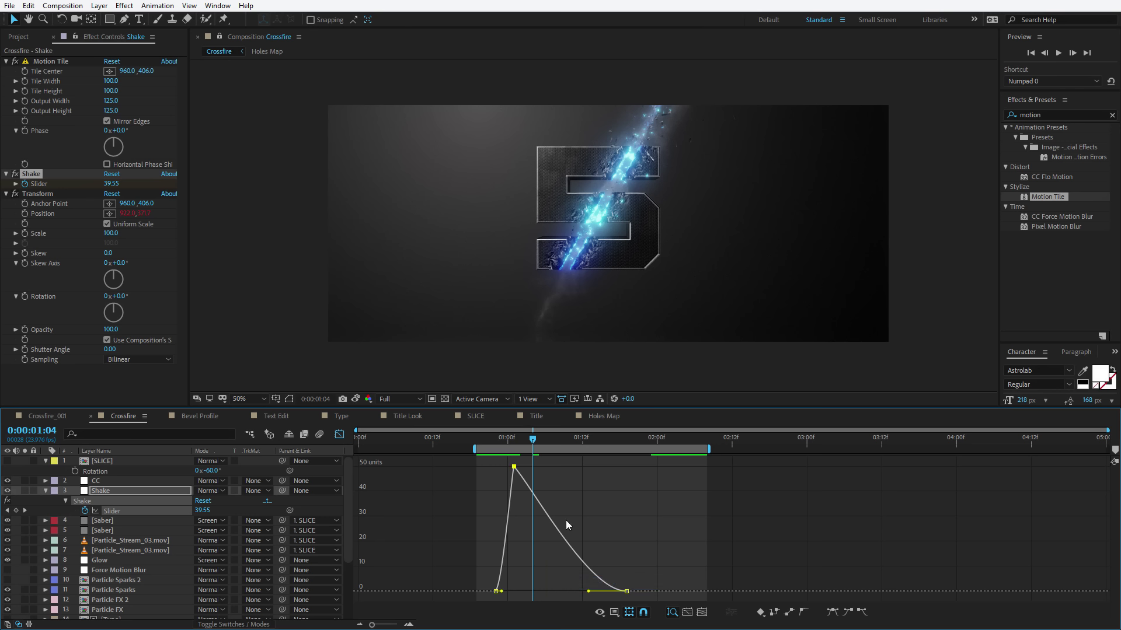
left_click_drag(586, 592, 527, 589)
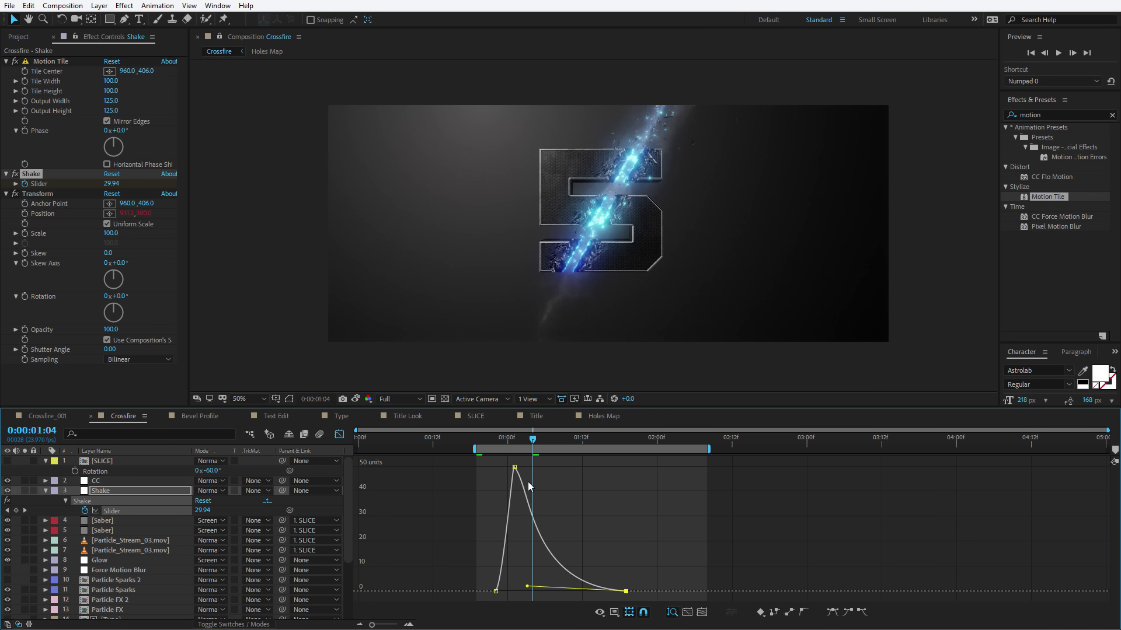
left_click(340, 435)
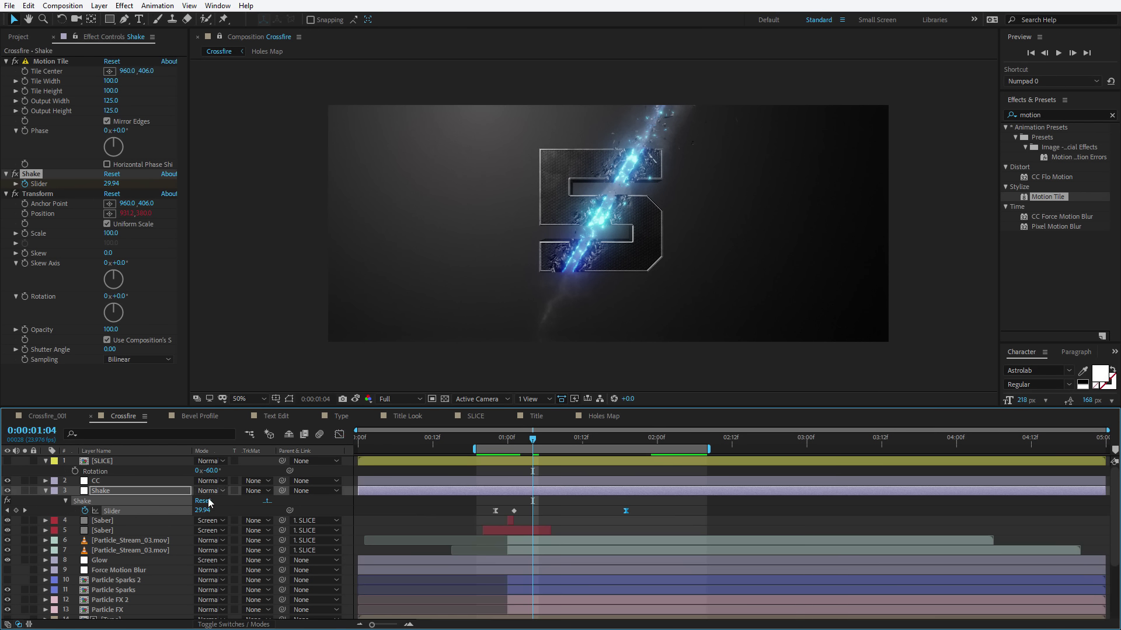
Step: Enable motion blur on the Shake layer and for the whole composition
key("F4")
left_click(241, 490)
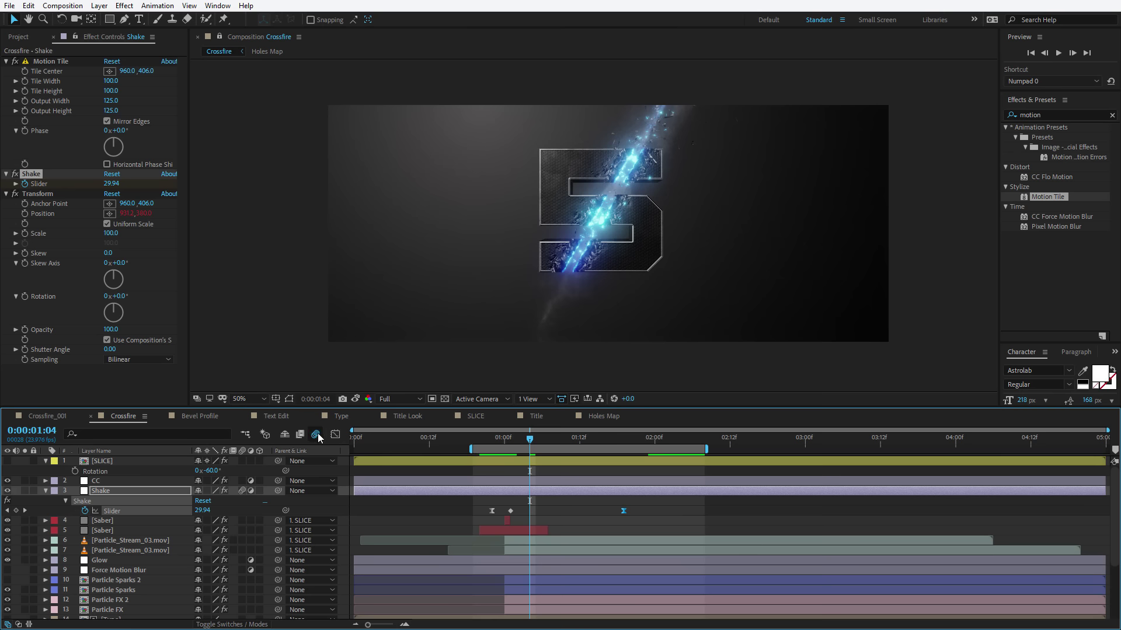
left_click(316, 434)
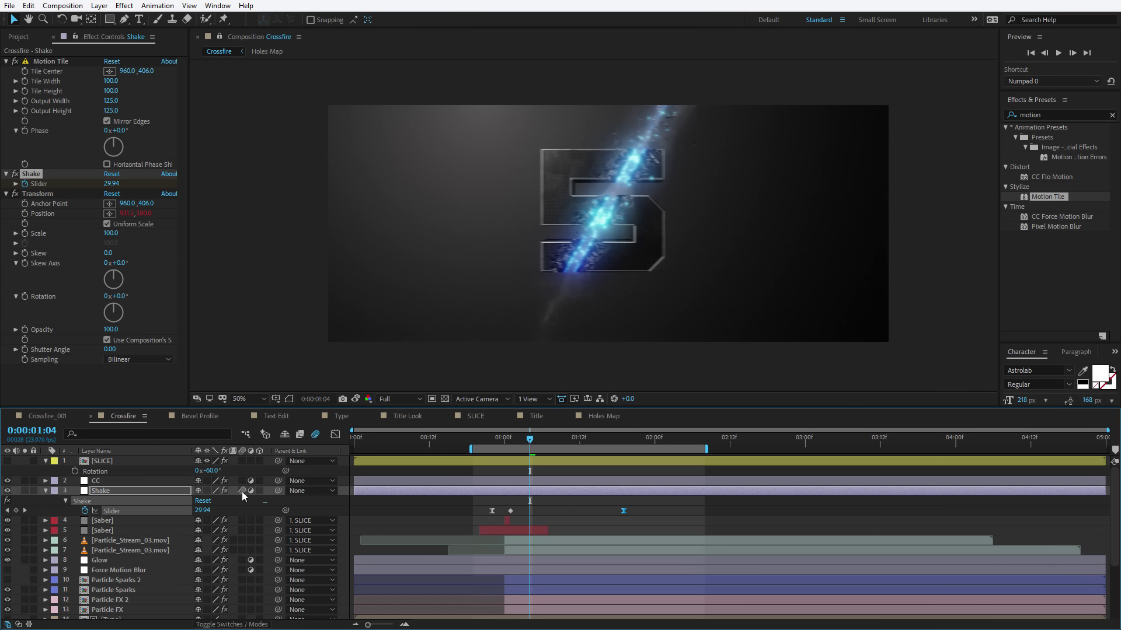
Step: Play back the motion-blurred shake and inspect the composition view at full-window size
key("space")
key("space")
key("space")
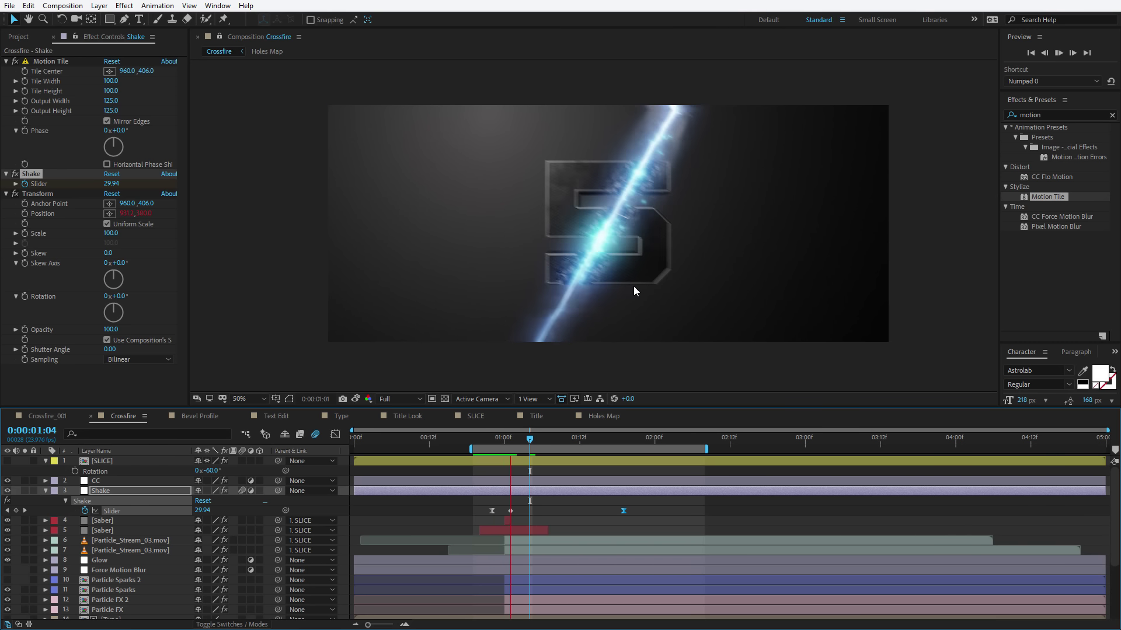
key("grave")
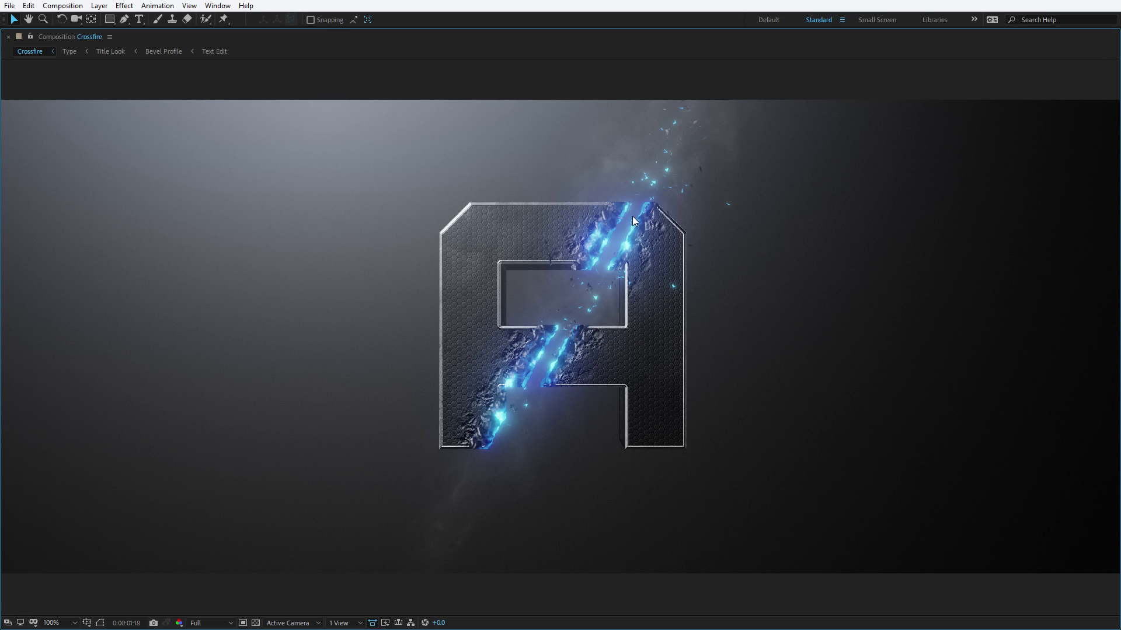
key("grave")
Step: Copy the SLICE layer from the Crossfire composition and paste it into the Text Edit composition
left_click(114, 475)
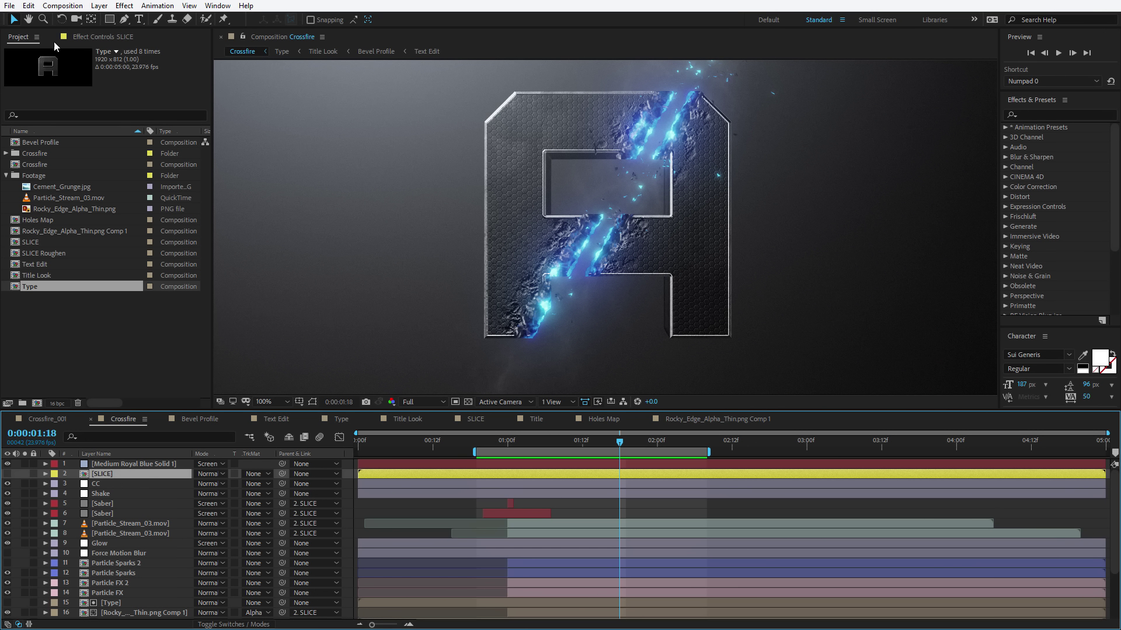
left_click(28, 5)
left_click(53, 76)
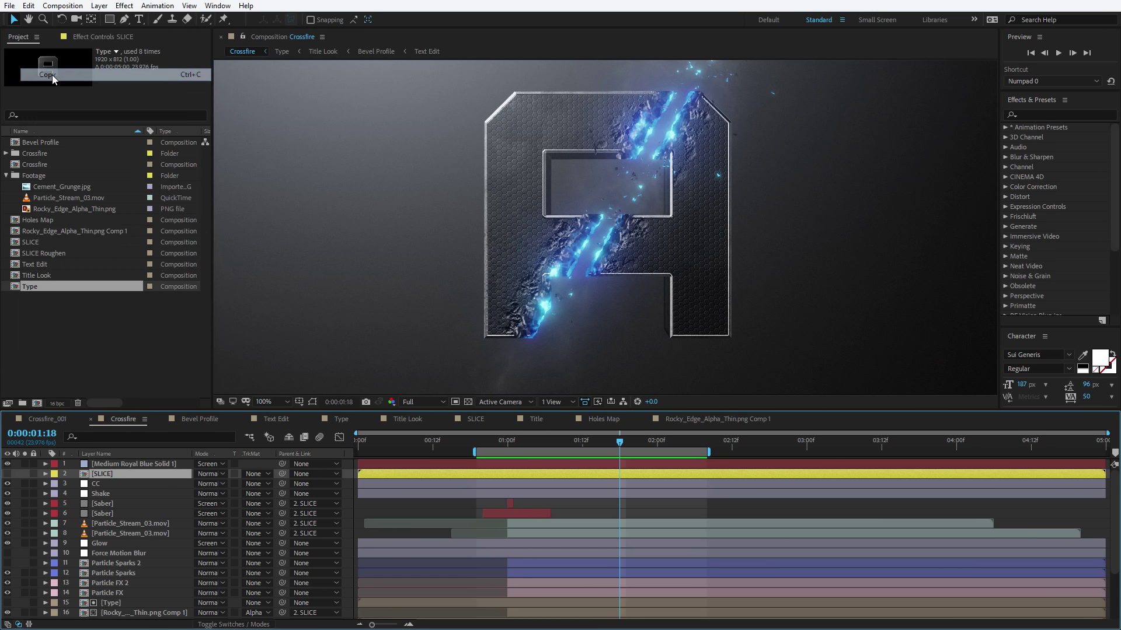
left_click(277, 419)
left_click(636, 229)
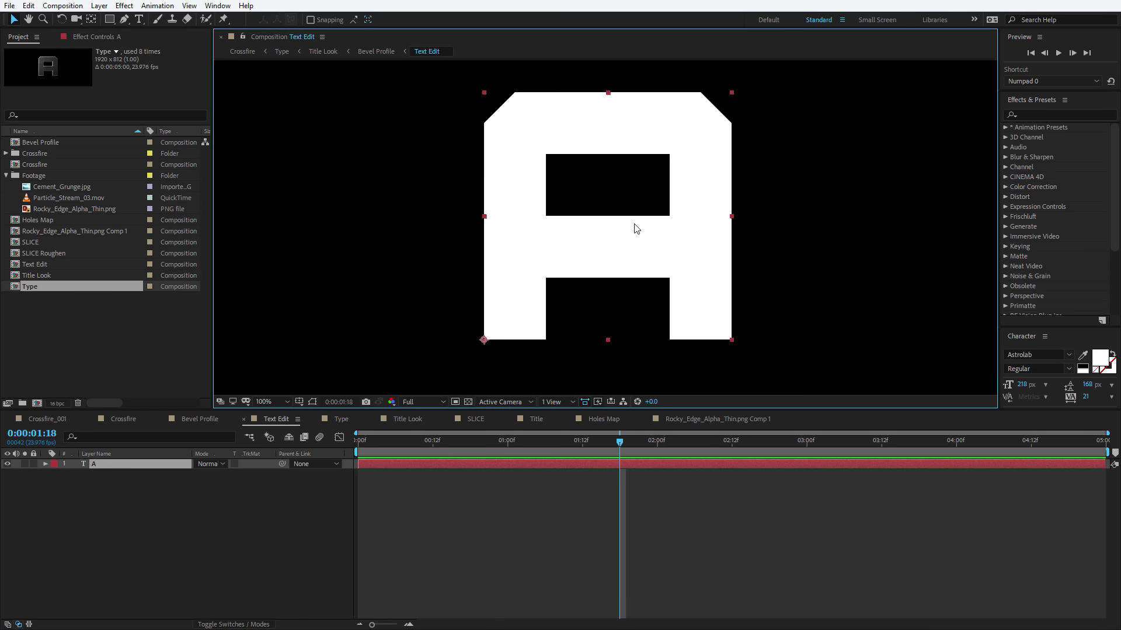
key("comma")
left_click(28, 5)
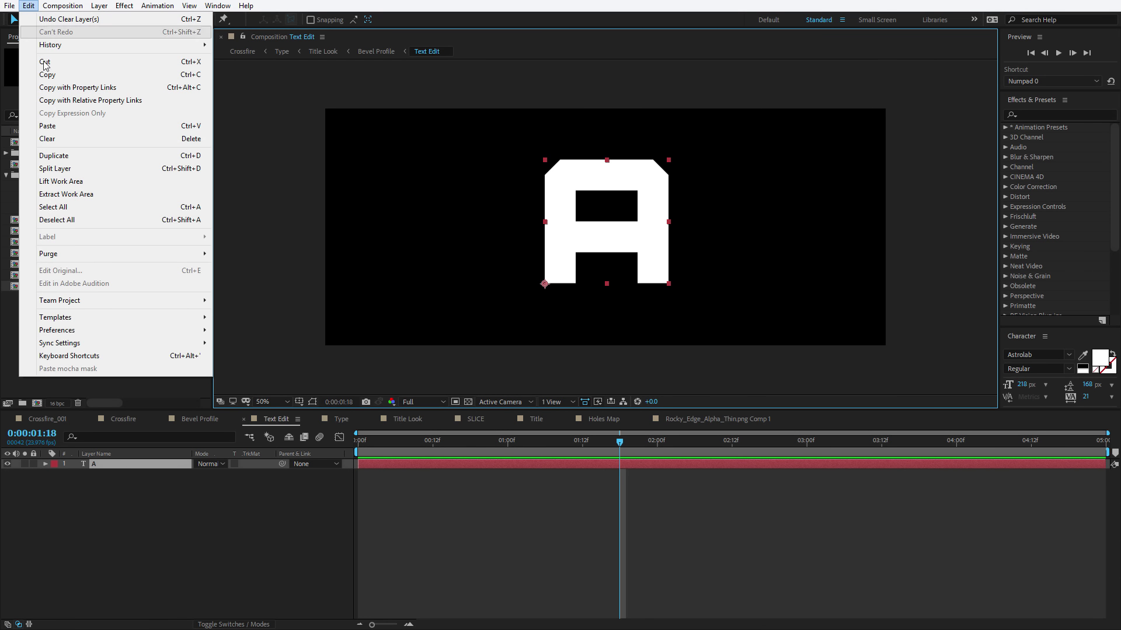
left_click(56, 127)
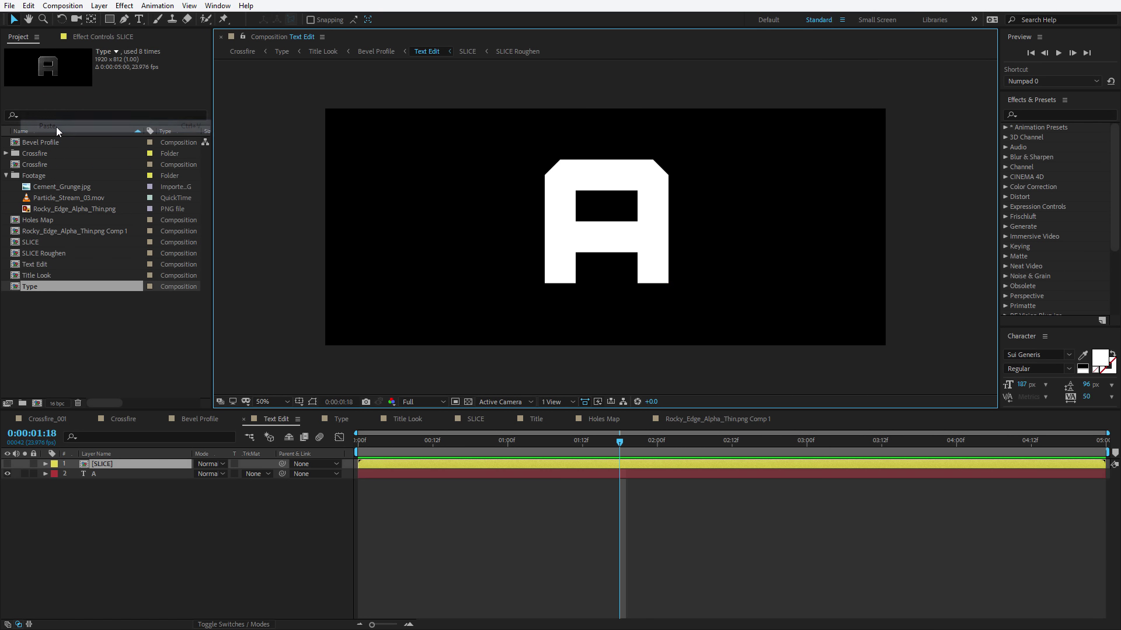
Step: Copy the Burn layer's Position and Rotation expressions from Bevel Profile onto the SLICE layer in Text Edit
left_click(199, 419)
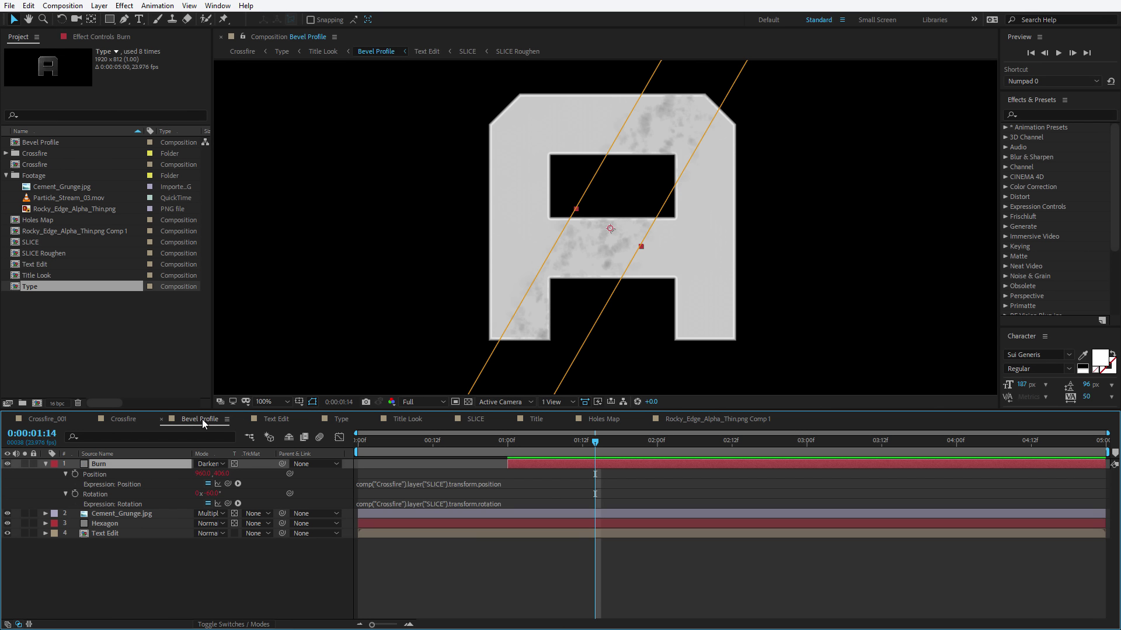
left_click(96, 474)
left_click(98, 494, "shift")
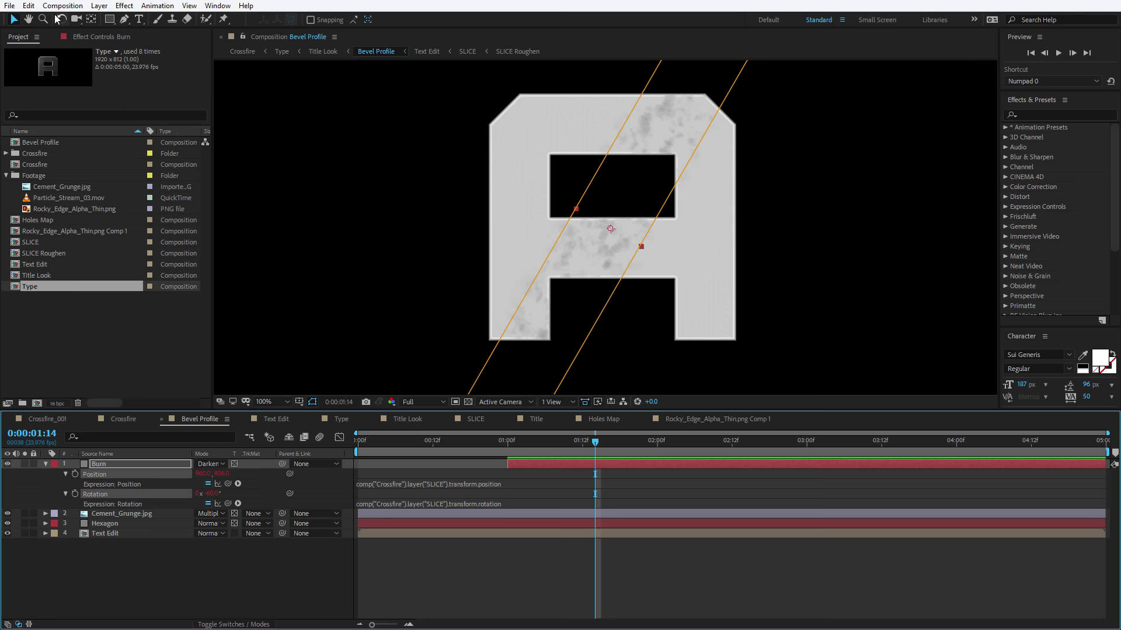
left_click(28, 6)
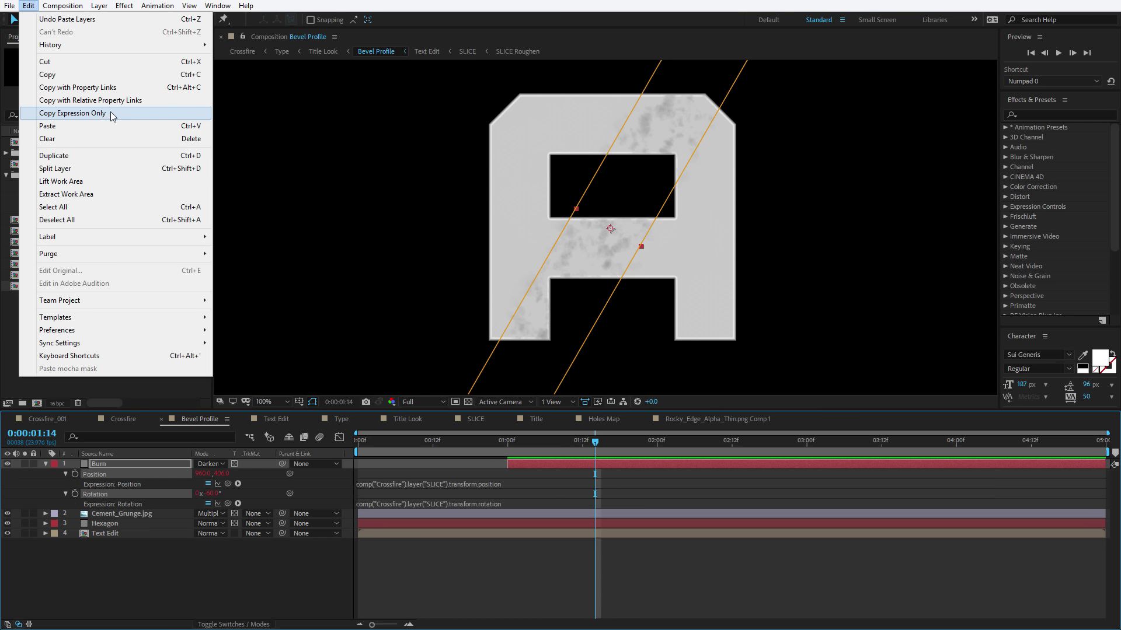
left_click(116, 112)
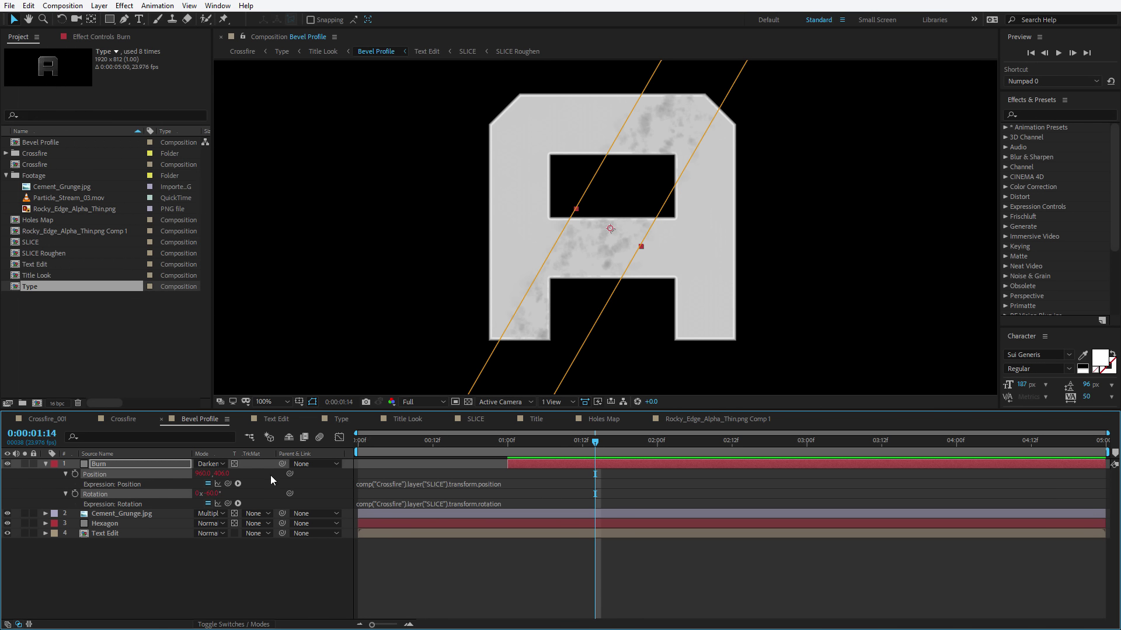
left_click(275, 419)
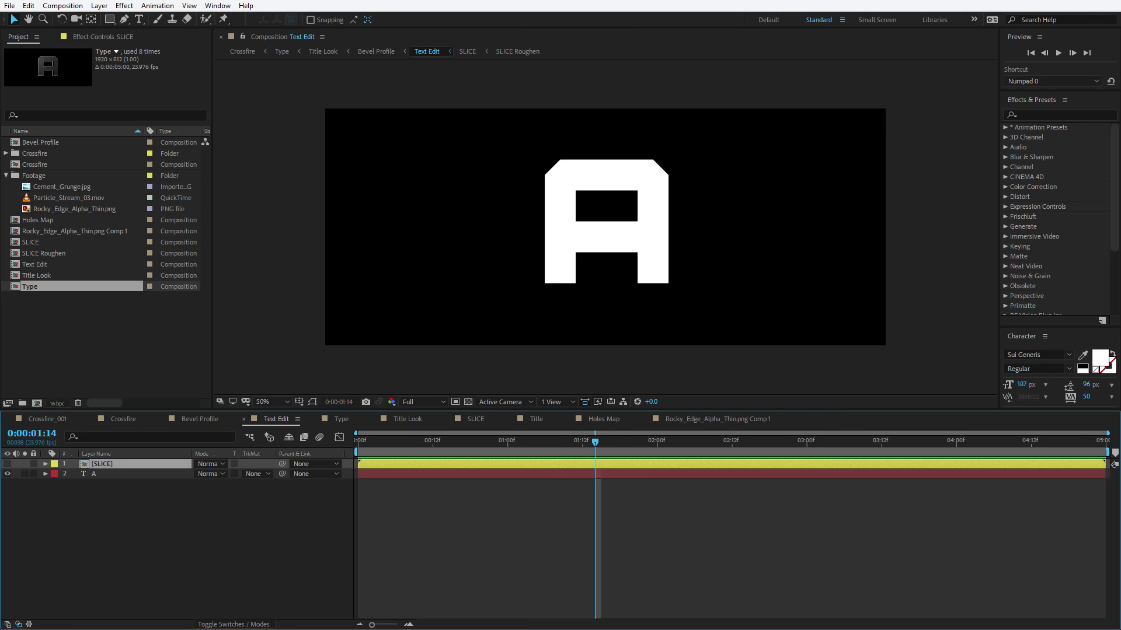
left_click(28, 6)
left_click(58, 126)
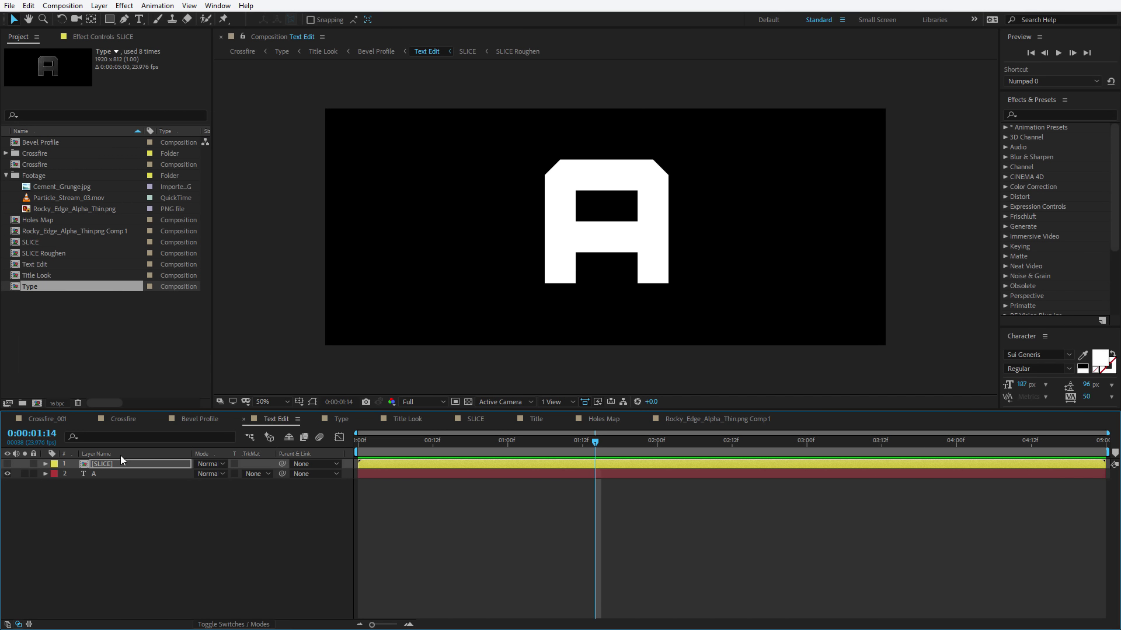
Step: Move the SLICE layer below the A text layer and duplicate the text layer
left_click(97, 483)
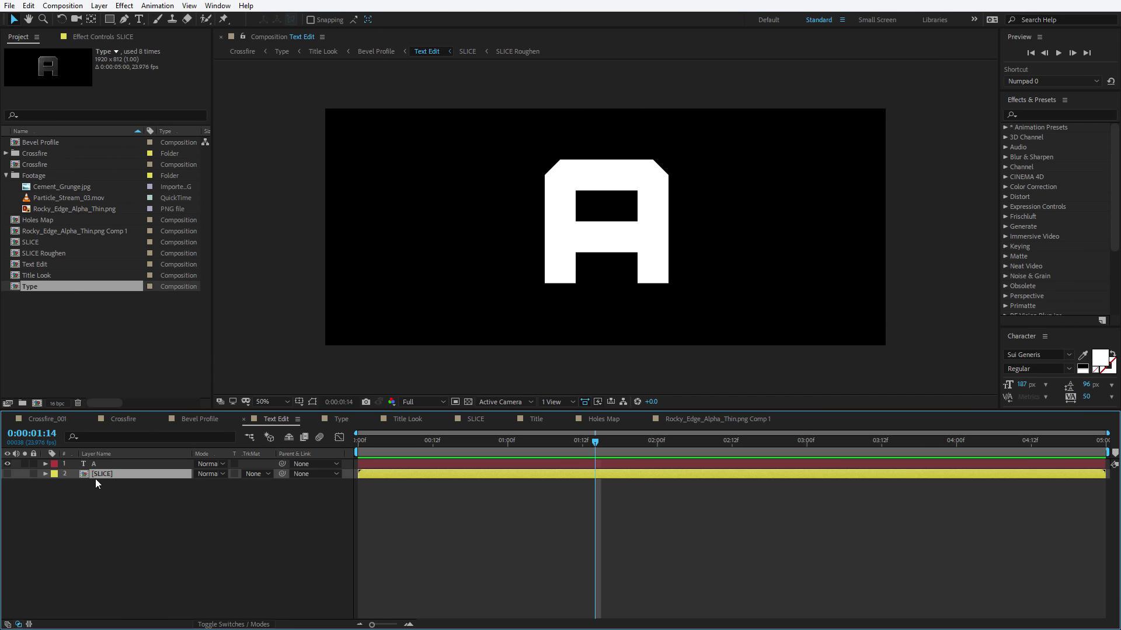
left_click_drag(95, 474, 95, 466)
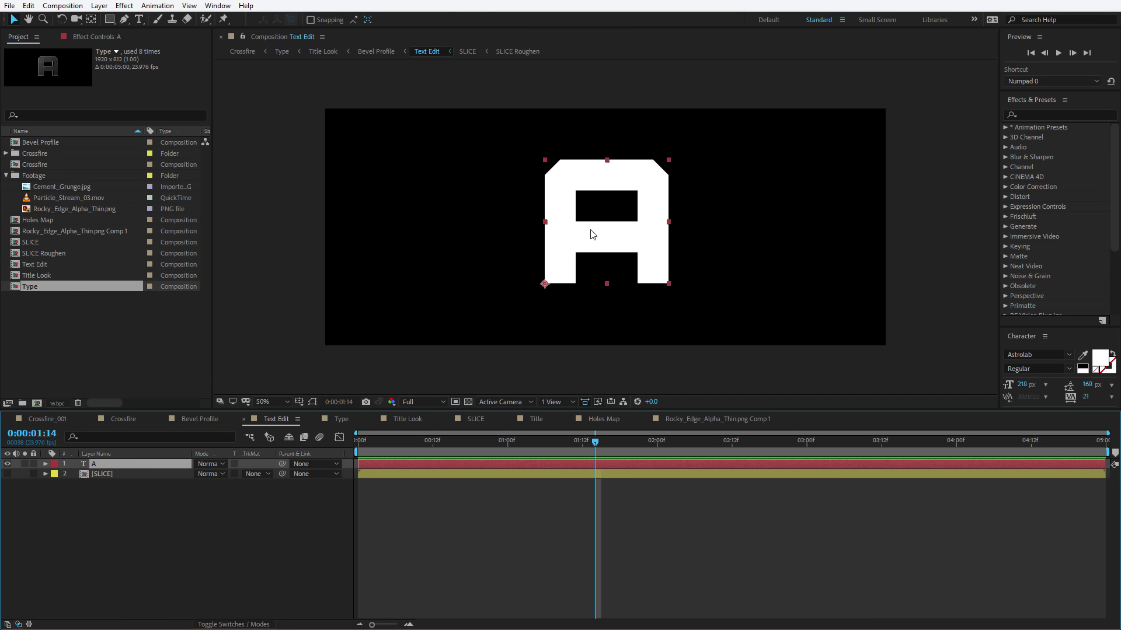
left_click(28, 6)
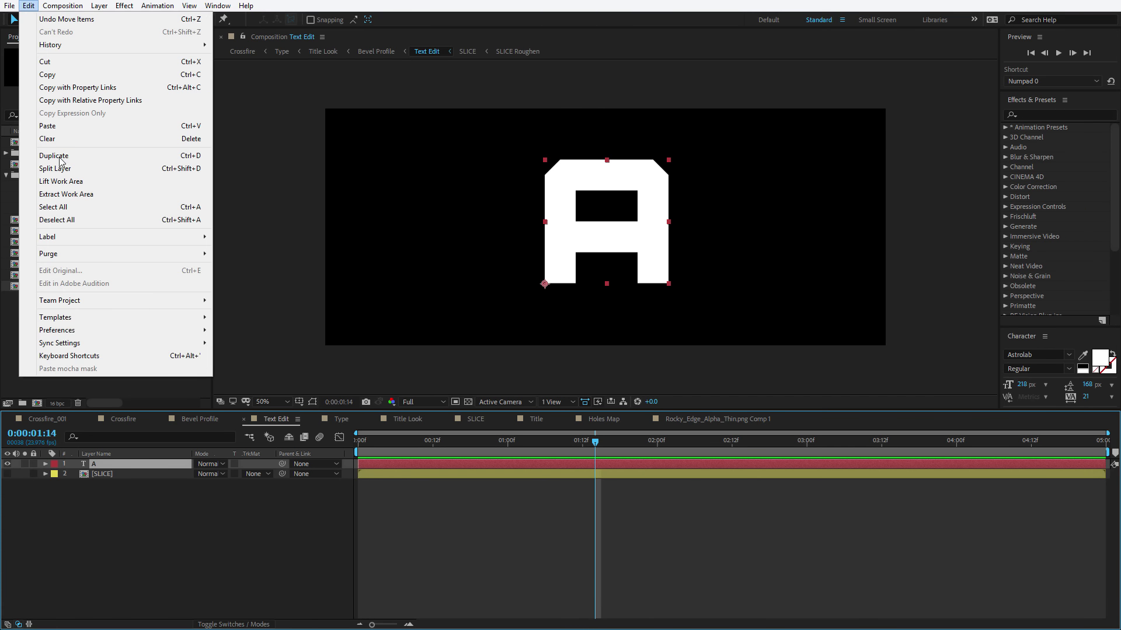
left_click(60, 158)
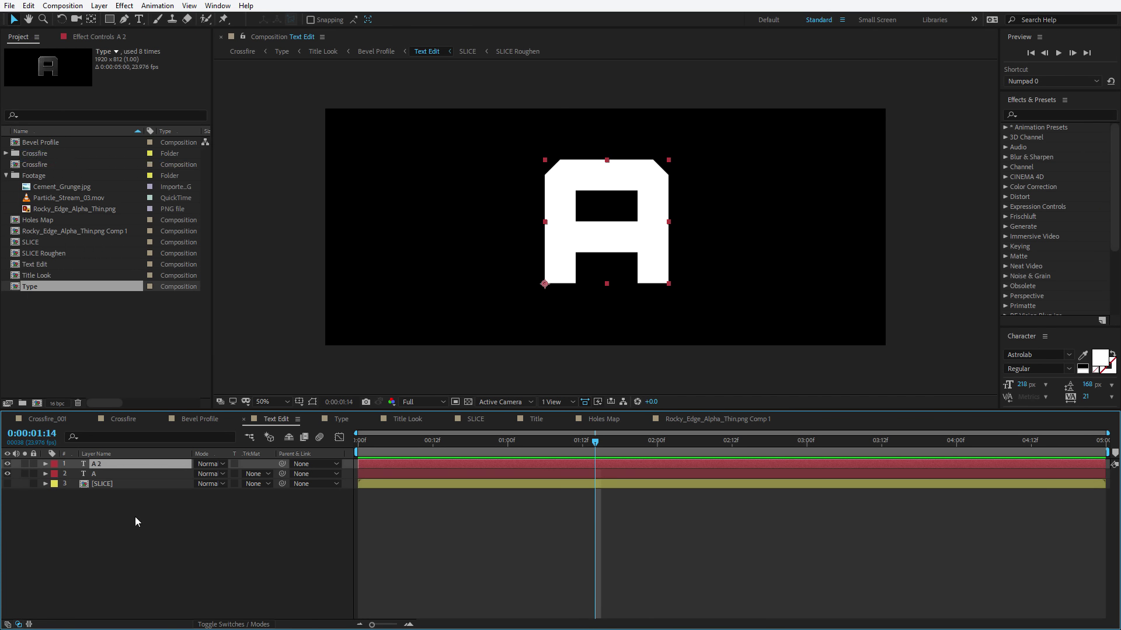
Step: Make the SLICE layer visible, give it an alpha track matte from the text layer above it, and solo it
left_click(106, 484)
left_click(7, 483)
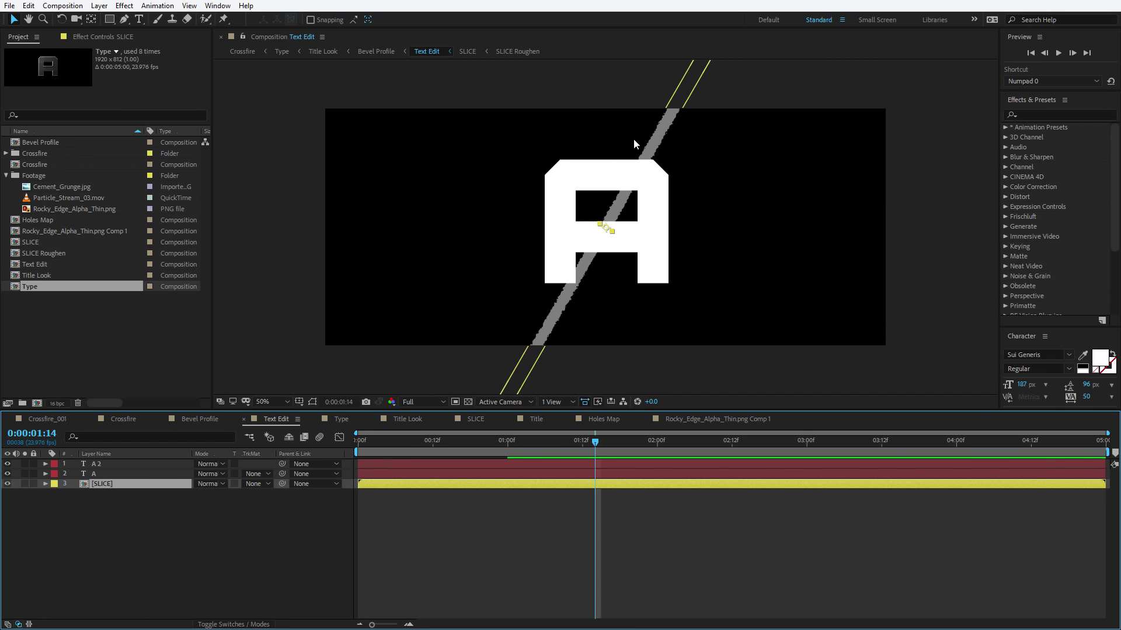
left_click(257, 484)
left_click(293, 515)
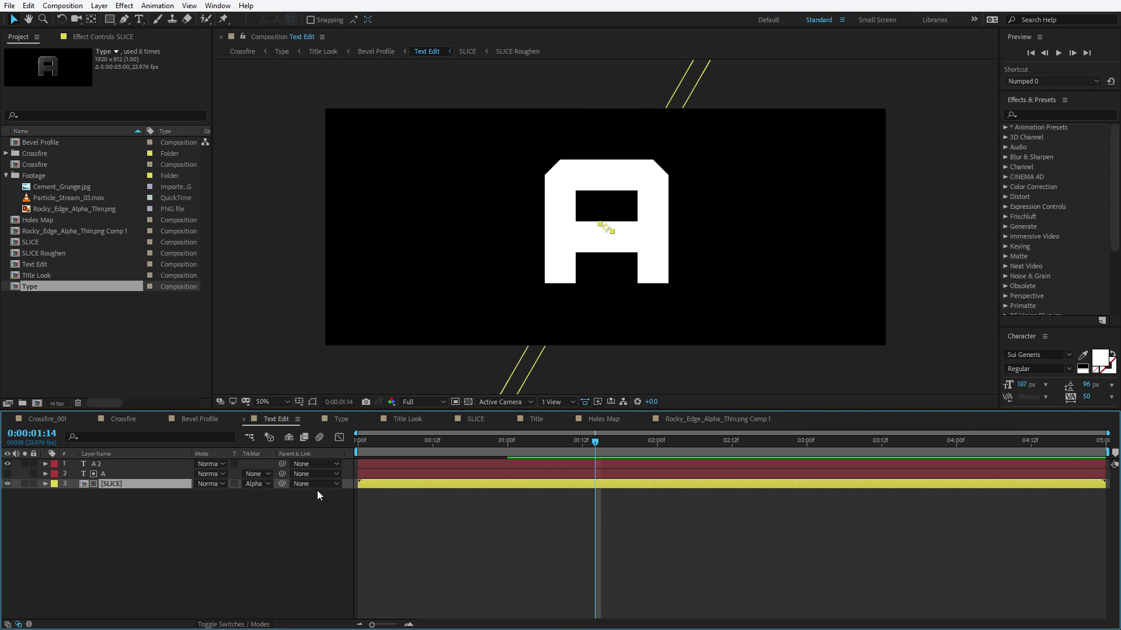
left_click(25, 484)
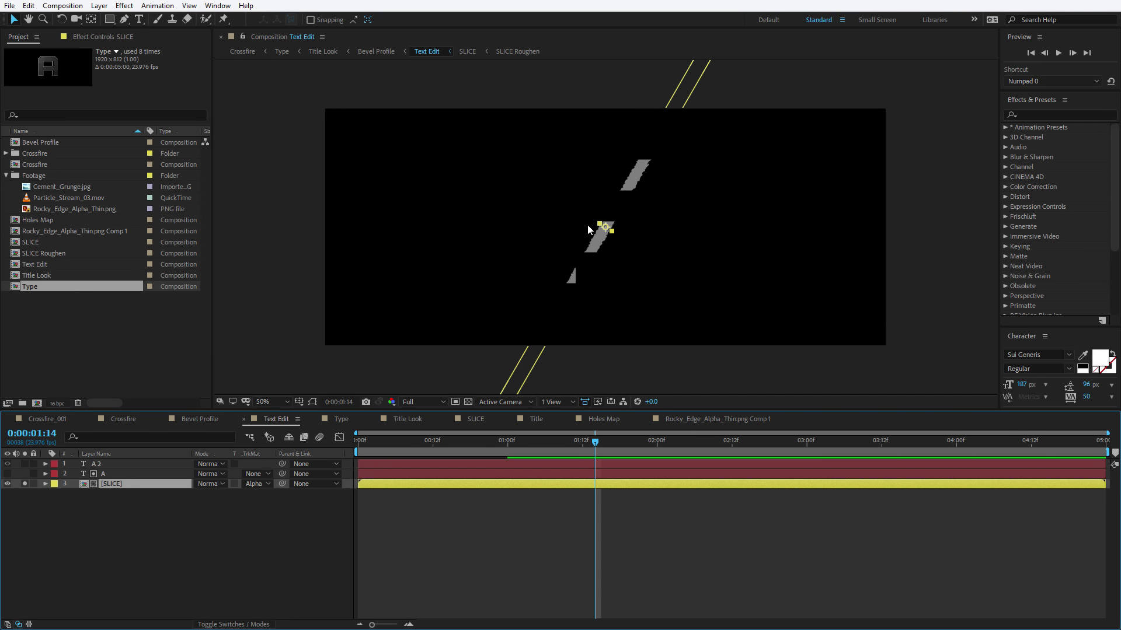
Step: Add an adjustment layer directly below the topmost A 2 text layer and solo the adjustment layer
left_click(114, 465)
left_click(100, 6)
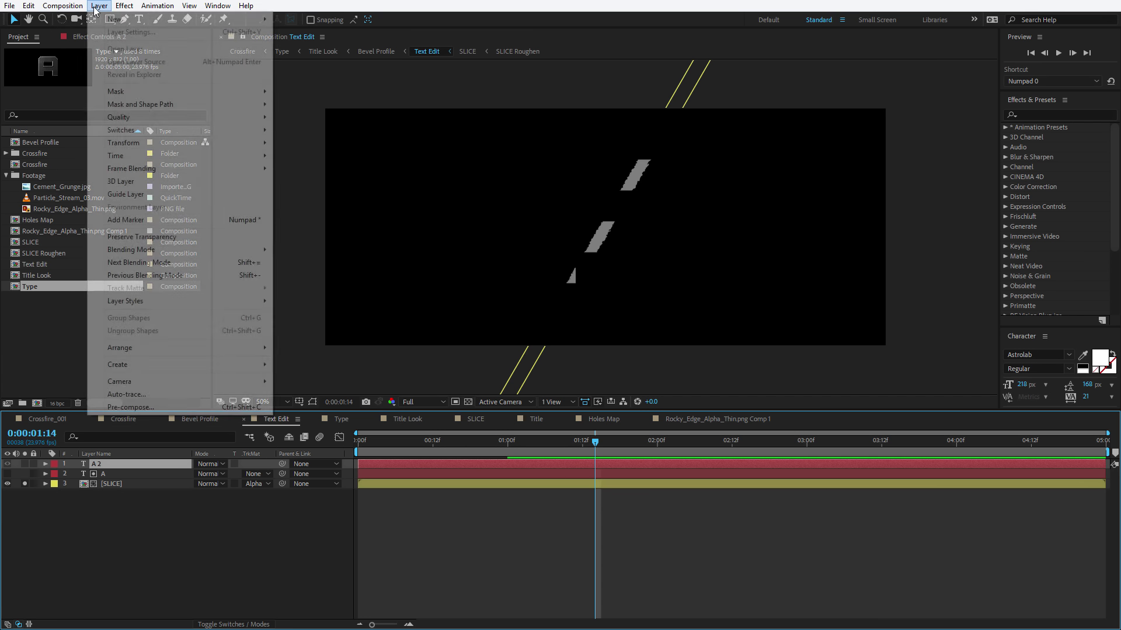
mouse_move(112, 19)
left_click(317, 96)
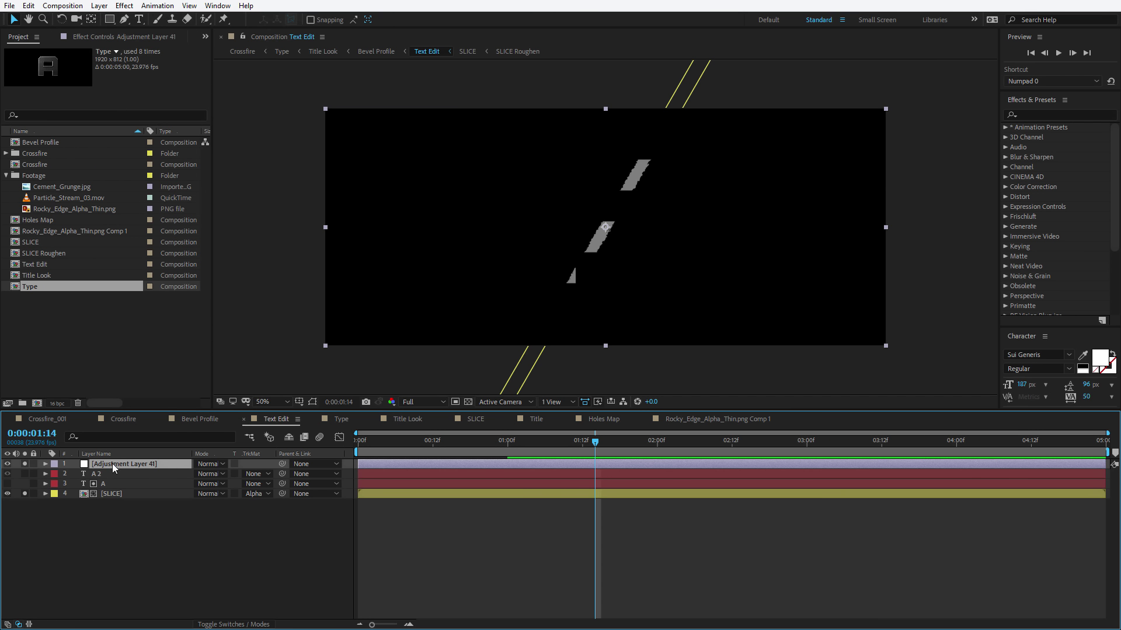
left_click_drag(117, 464, 109, 480)
left_click(37, 464)
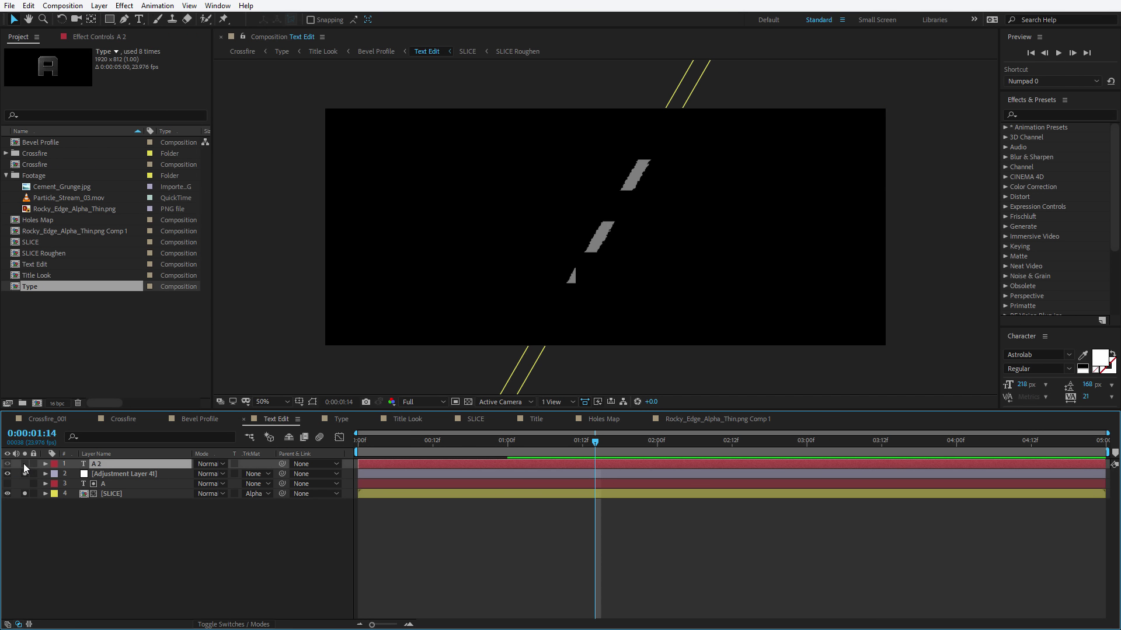
left_click(24, 465)
left_click(24, 465)
Step: Apply Turbulent Displace to the adjustment layer with Size 15 and Amount 228, and turn off solo on both soloed layers
left_click(147, 474)
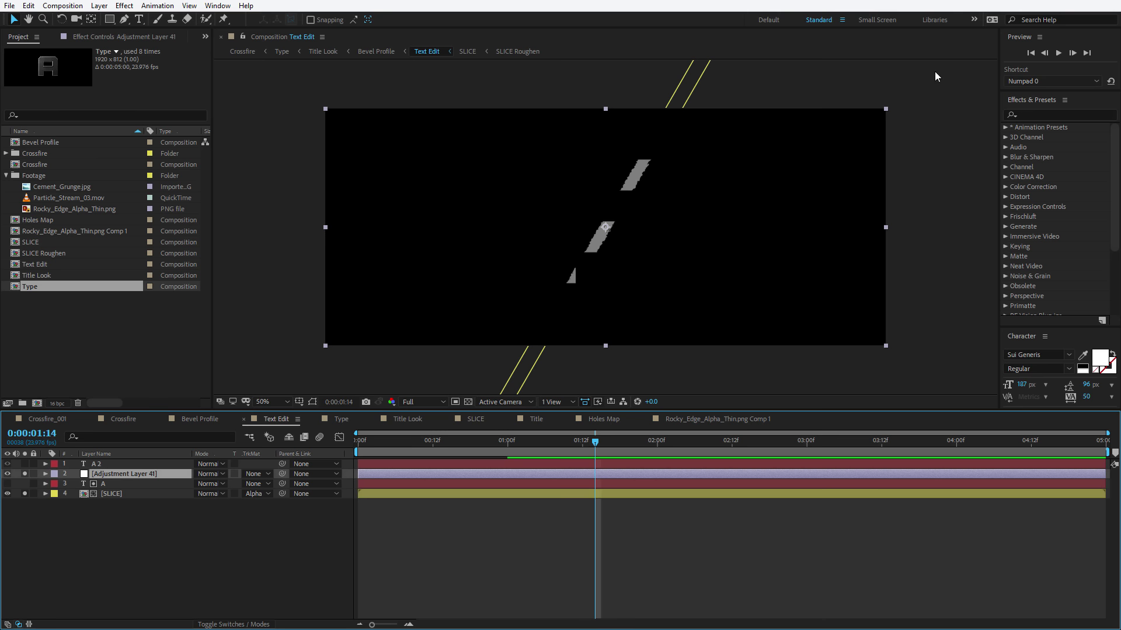
left_click(1029, 115)
type("turb")
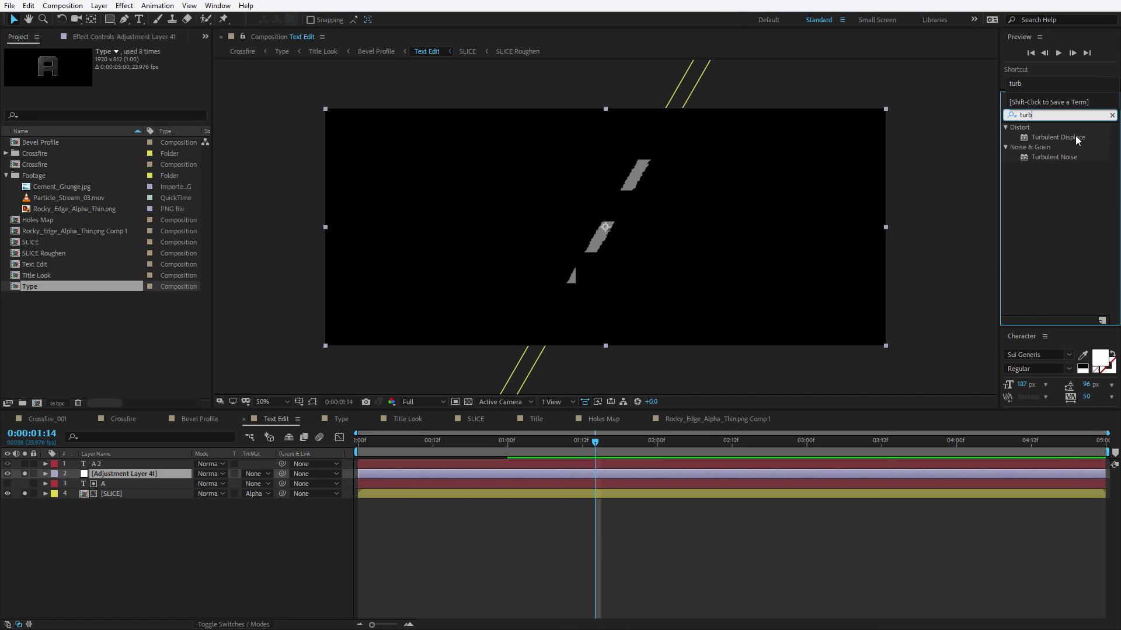
left_click_drag(1077, 140, 128, 474)
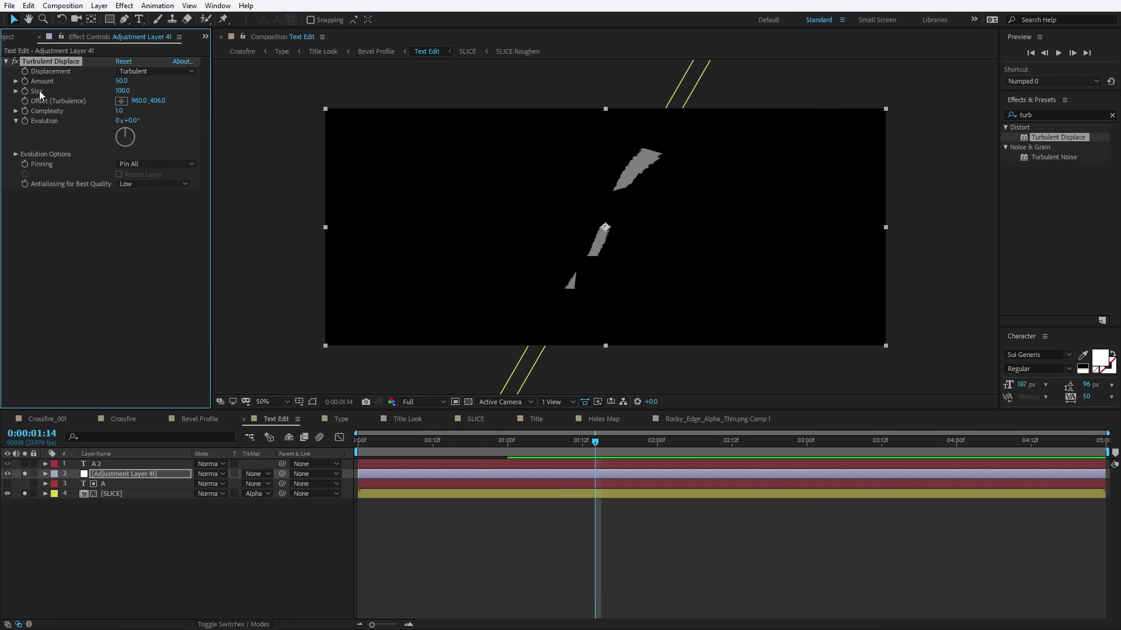
left_click_drag(122, 91, 193, 76)
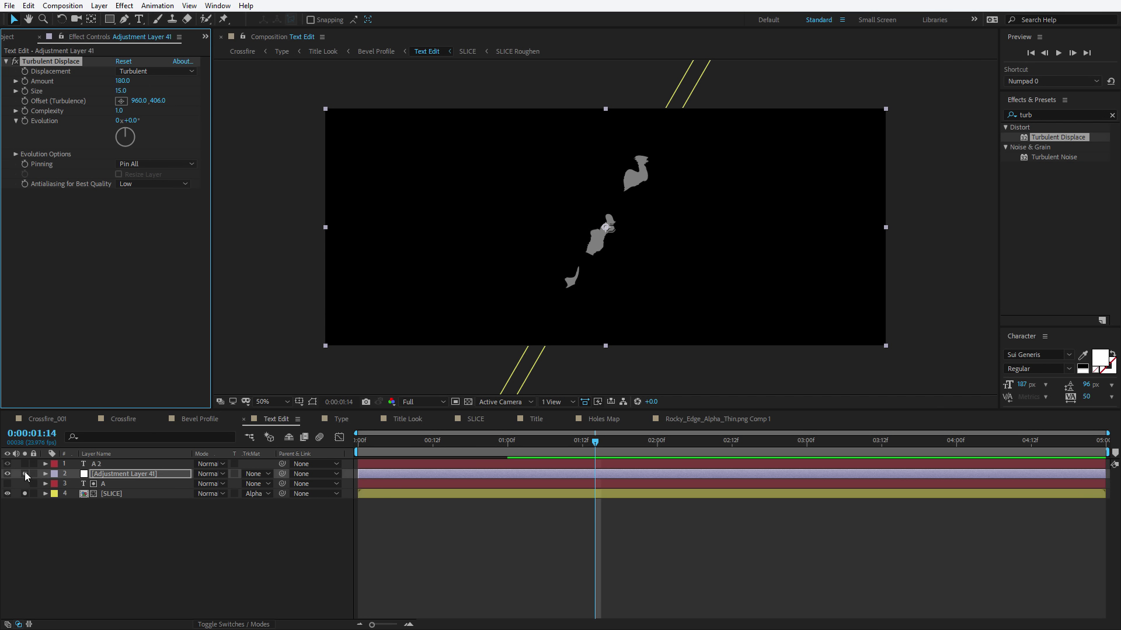
left_click_drag(24, 473, 25, 494)
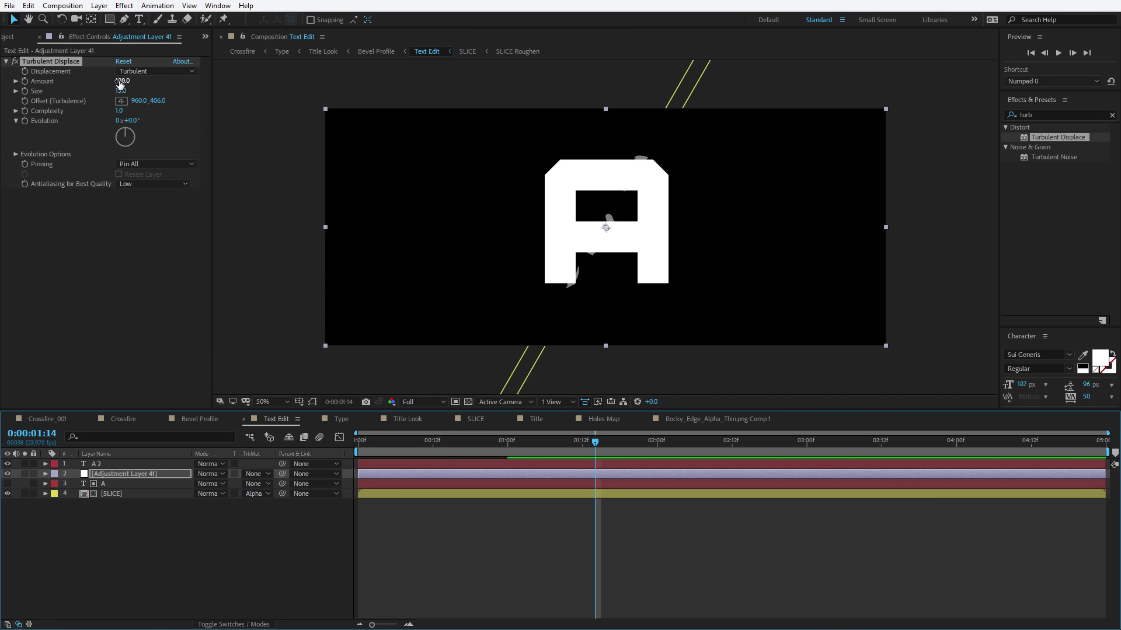
left_click_drag(122, 81, 155, 86)
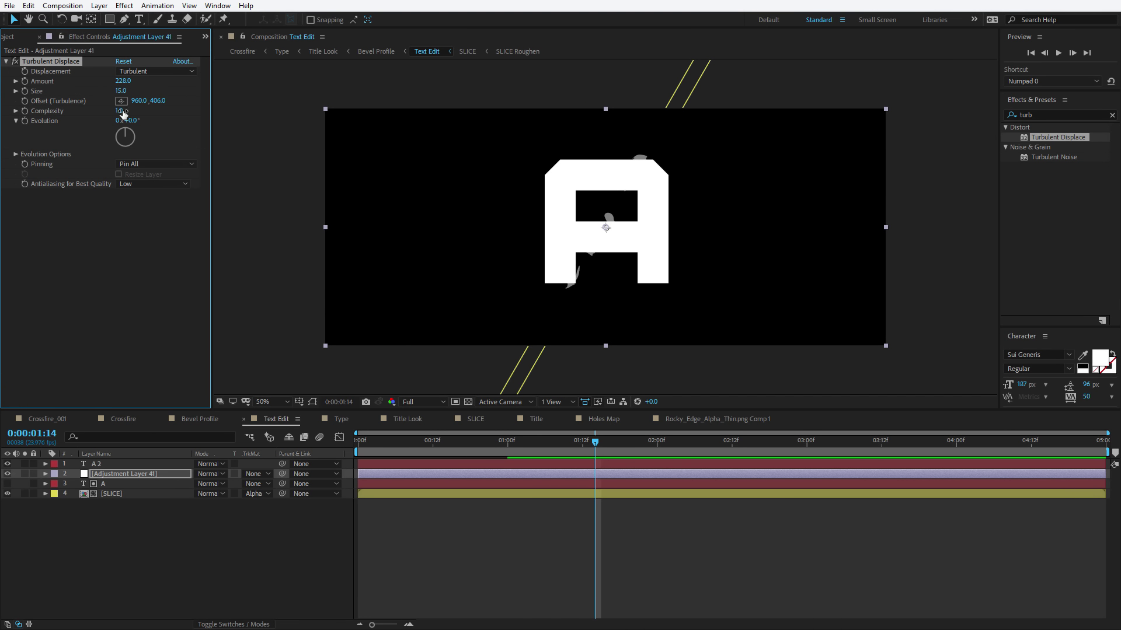
Step: Set the Complexity of the adjustment layer's Turbulent Displace effect to 3
left_click(119, 111)
type("3")
key("Return")
scroll(641, 231, "up", 1)
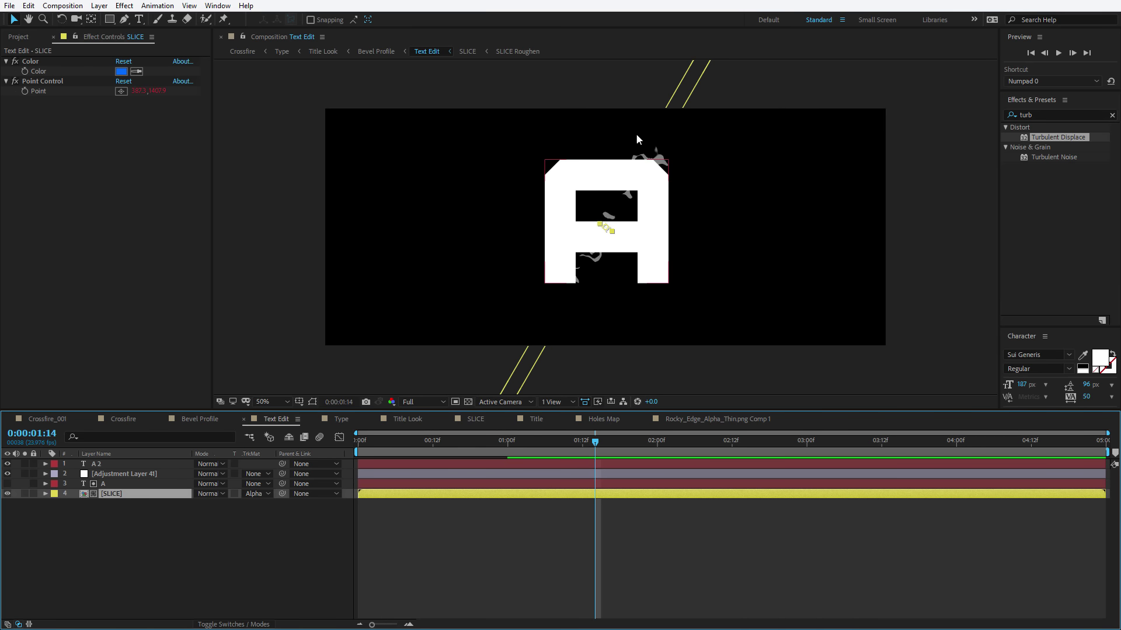
Step: Apply a Tint effect to the SLICE layer in Text Edit and map black to white (FFFFFF)
left_click(124, 5)
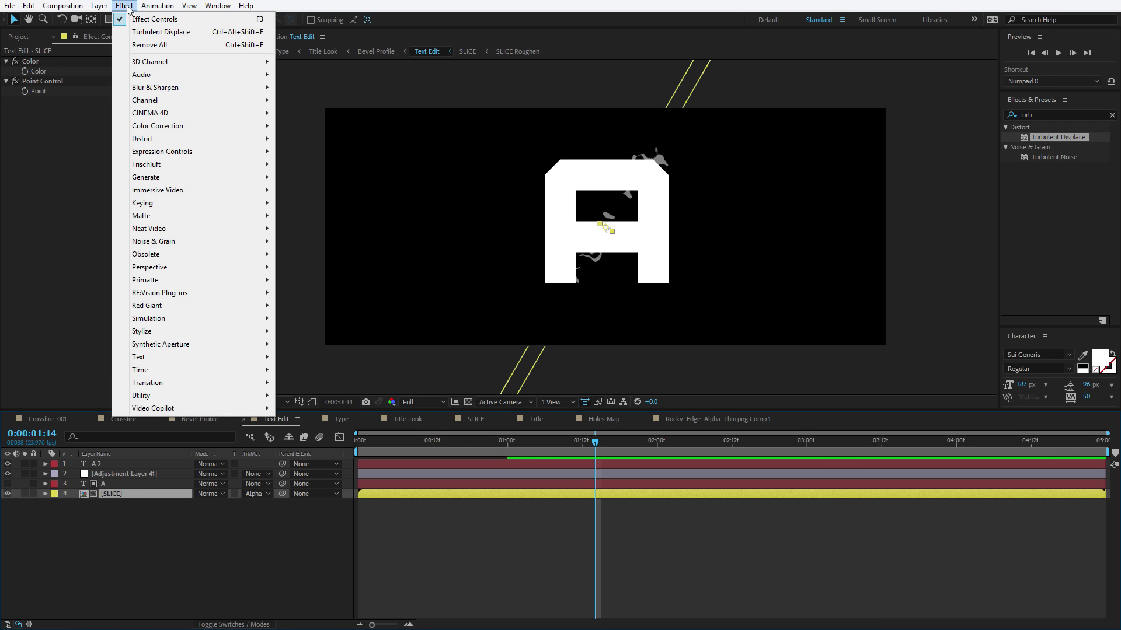
mouse_move(175, 126)
left_click(304, 523)
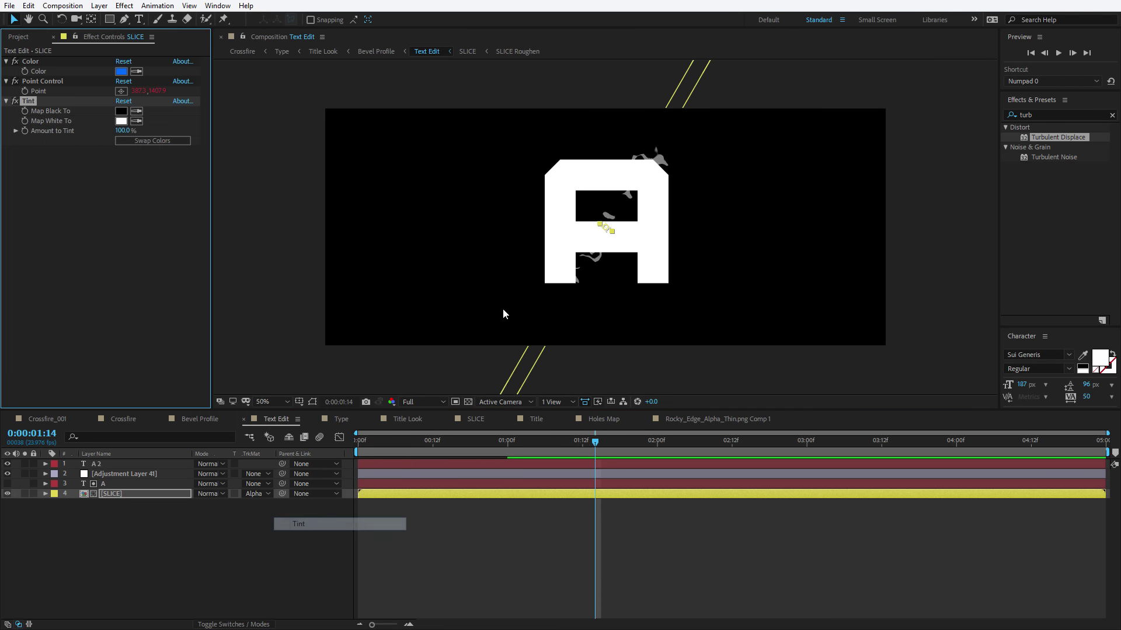
left_click(121, 112)
type("ffffff")
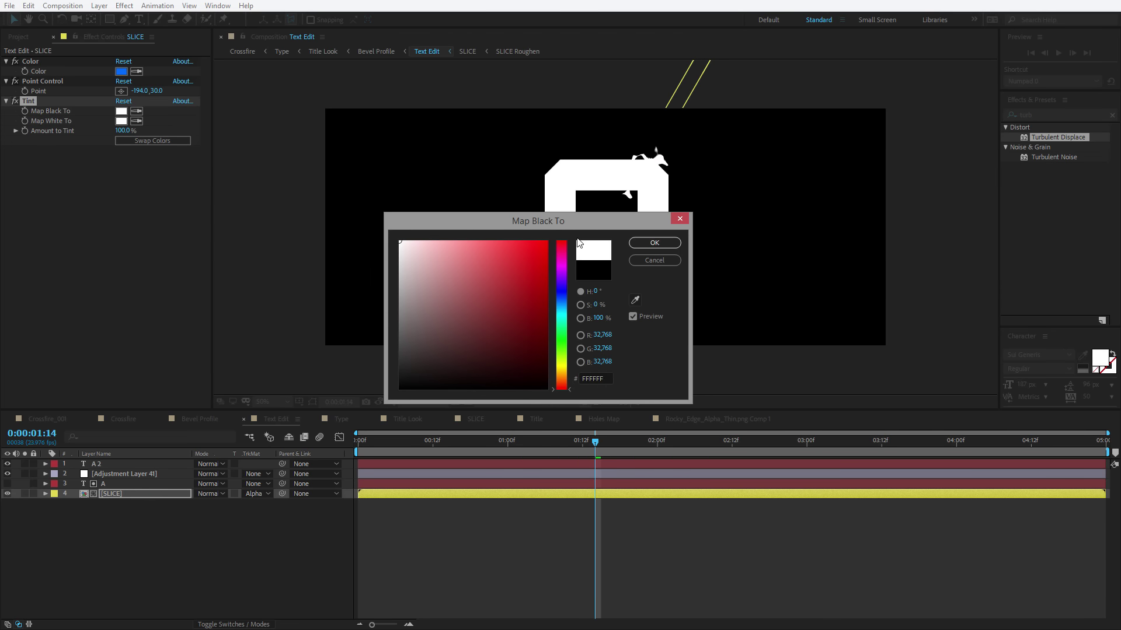
left_click(641, 243)
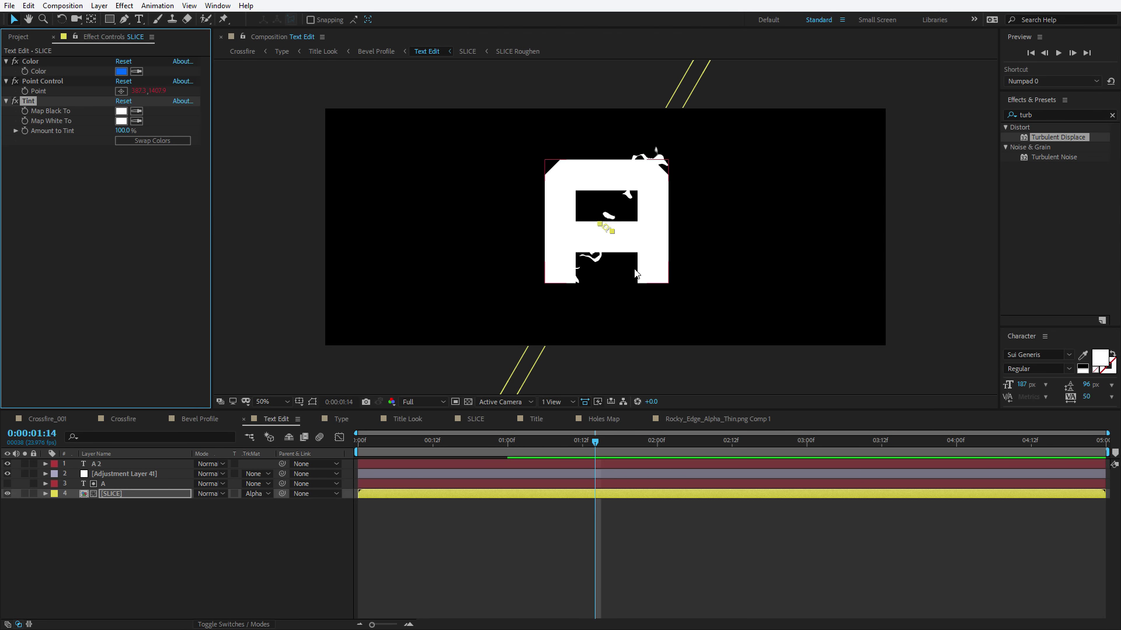
Step: View the Crossfire composition and raise the Roughen Edges Border on the SLICE layer in SLICE Roughen to about 71
left_click(123, 420)
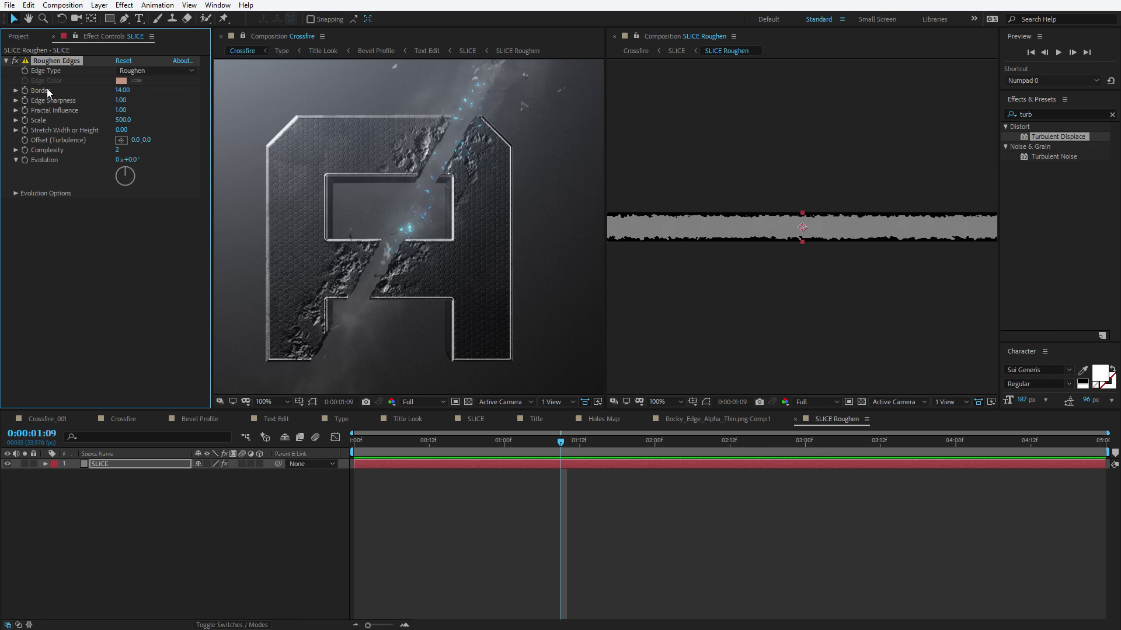
left_click_drag(122, 90, 417, 109)
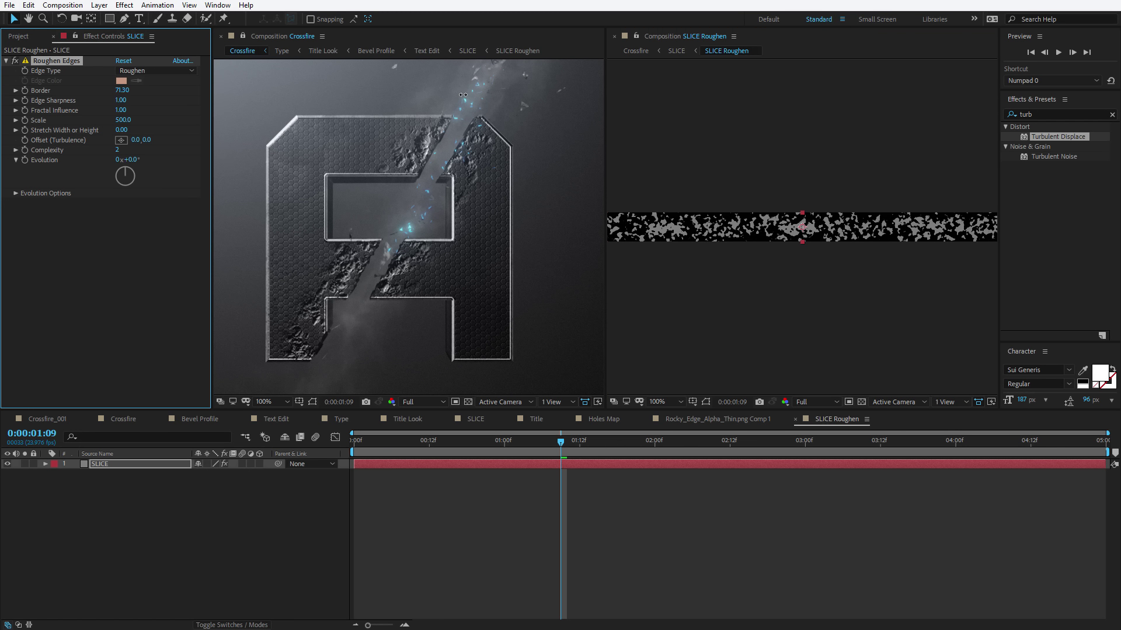